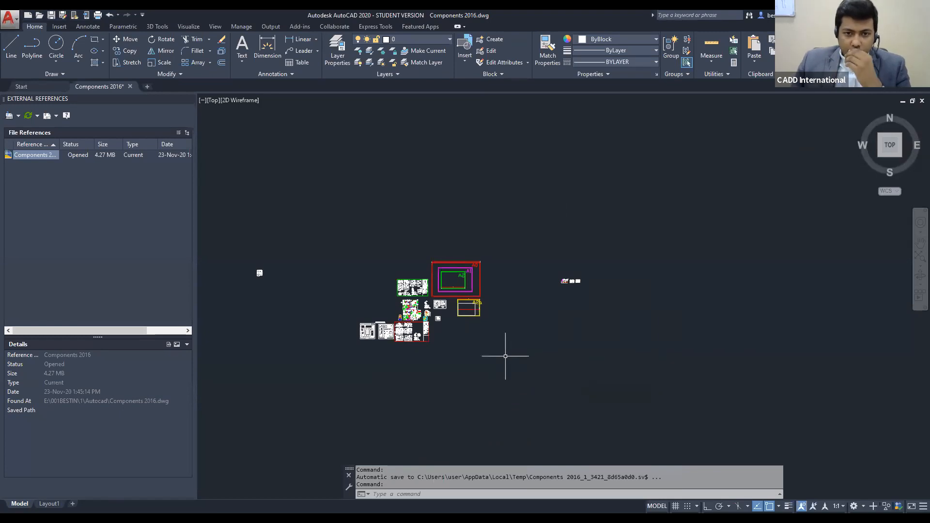
{"action": "scroll", "coordinate": [455, 330], "scroll_direction": "up", "scroll_amount": 8}
{"action": "mouse_move", "coordinate": [436, 317]}
{"action": "middle_mouse_down"}
{"action": "mouse_move", "coordinate": [568, 328]}
{"action": "mouse_move", "coordinate": [625, 376]}
{"action": "middle_mouse_up"}
{"action": "scroll", "coordinate": [650, 368], "scroll_direction": "down", "scroll_amount": 3}
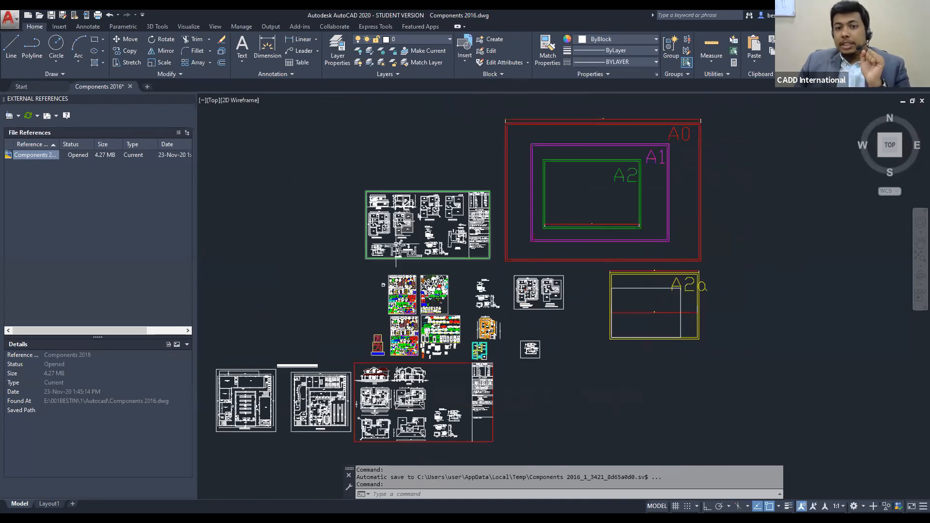
{"action": "scroll", "coordinate": [384, 229], "scroll_direction": "up", "scroll_amount": 2}
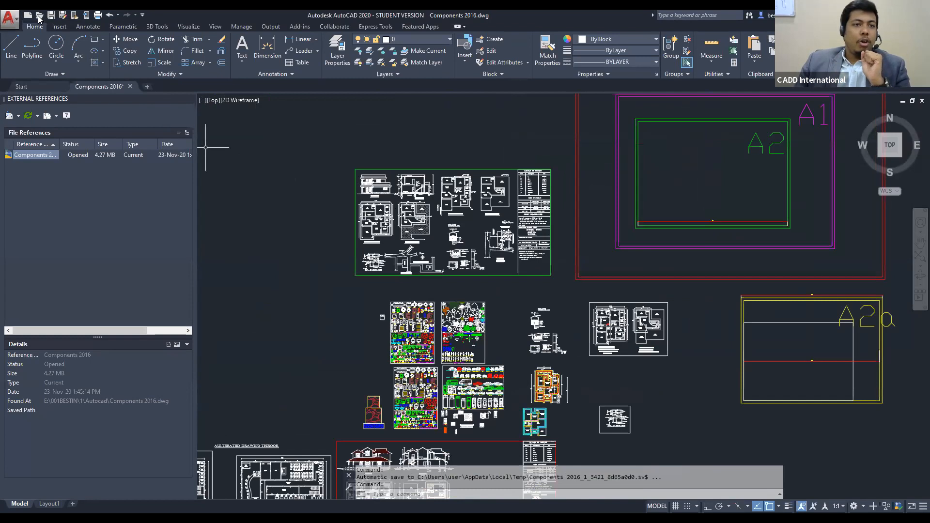
Open the drawing 3BHKPLAN from the Autocad folder on drive E
{"action": "left_click", "coordinate": [39, 16]}
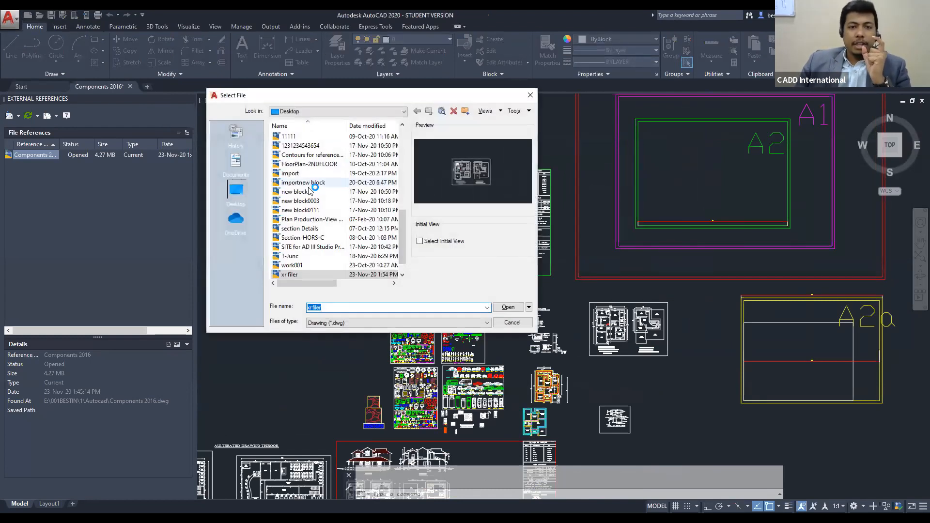
{"action": "scroll", "coordinate": [311, 193], "scroll_direction": "down", "scroll_amount": 3}
{"action": "scroll", "coordinate": [310, 192], "scroll_direction": "up", "scroll_amount": 4}
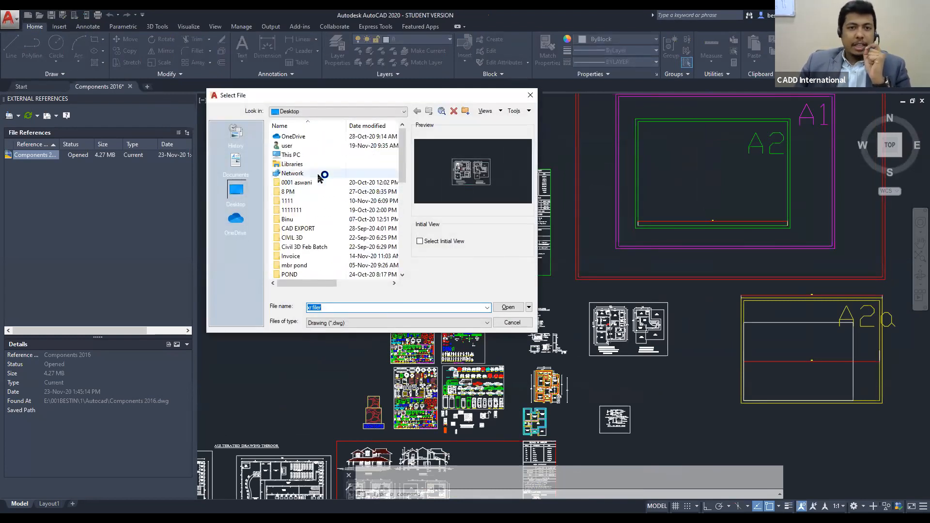
{"action": "left_click", "coordinate": [313, 156]}
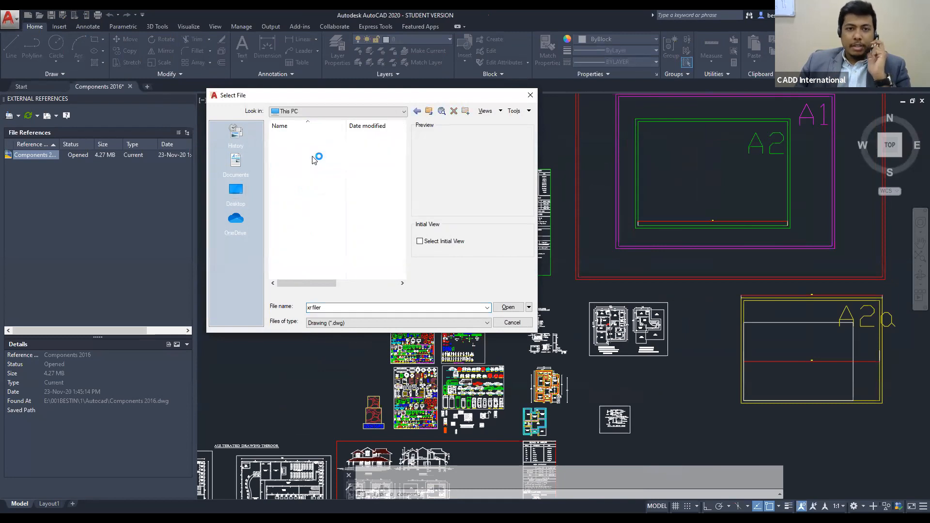
{"action": "double_click", "coordinate": [308, 246]}
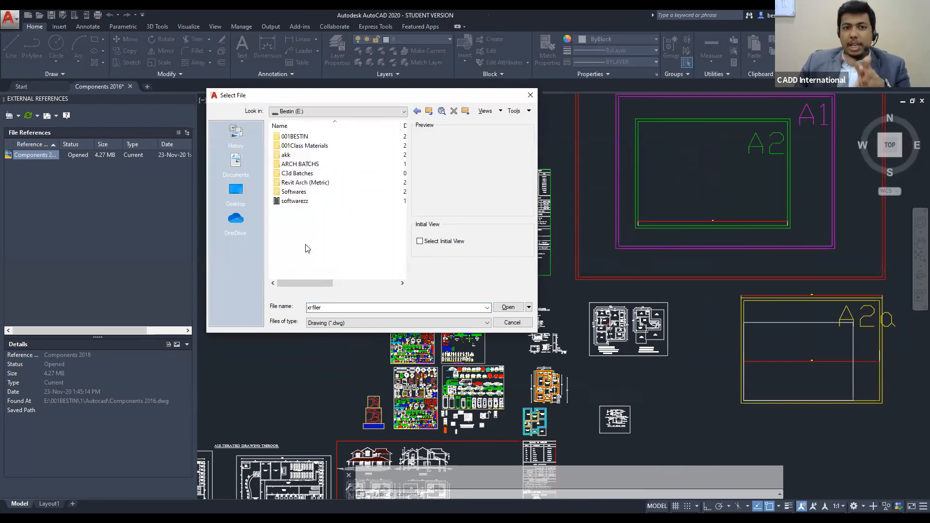
{"action": "double_click", "coordinate": [295, 137]}
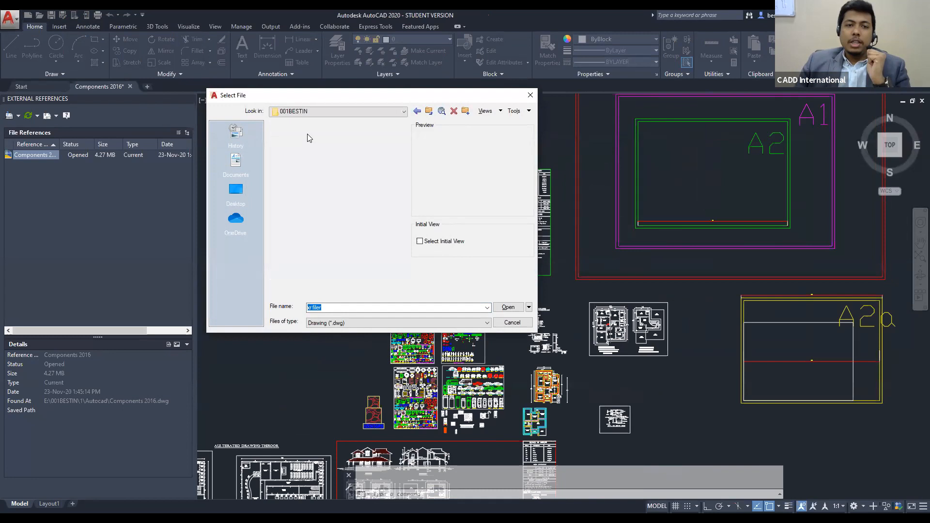
{"action": "double_click", "coordinate": [305, 139]}
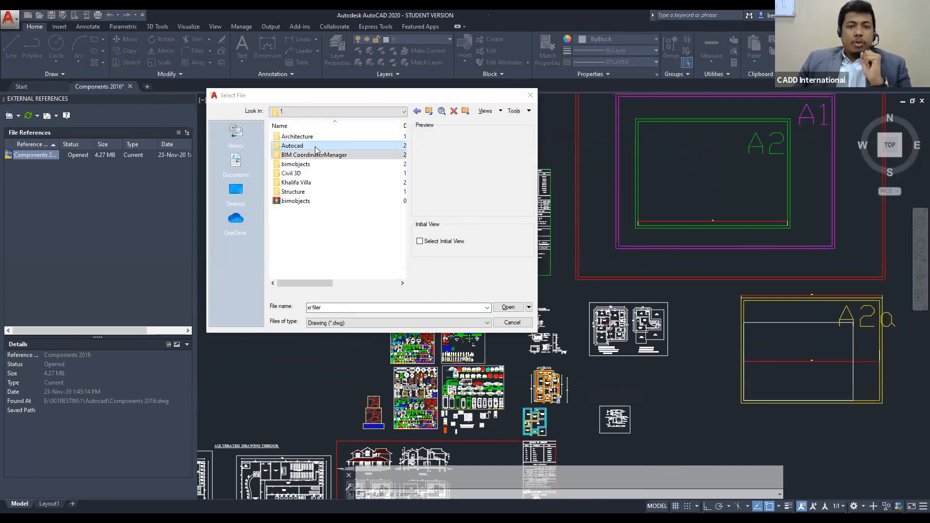
{"action": "double_click", "coordinate": [315, 146]}
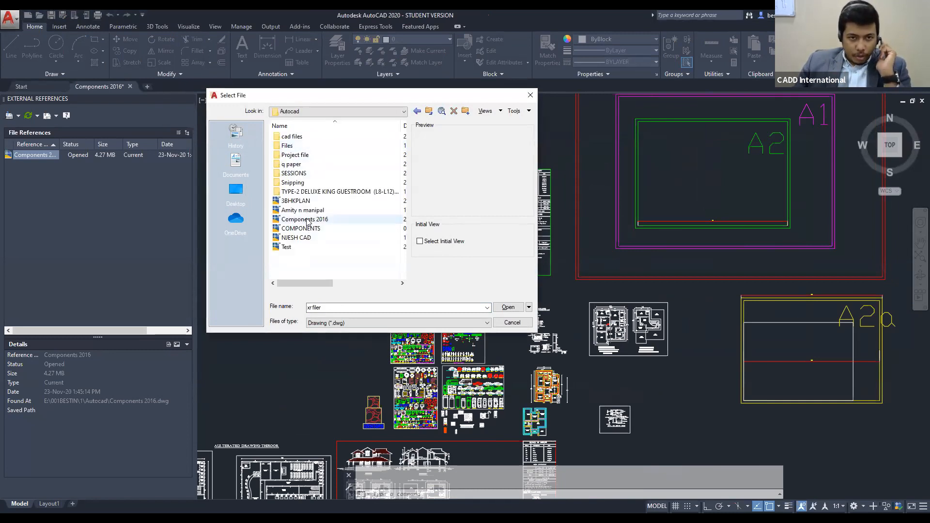
{"action": "left_click", "coordinate": [310, 201]}
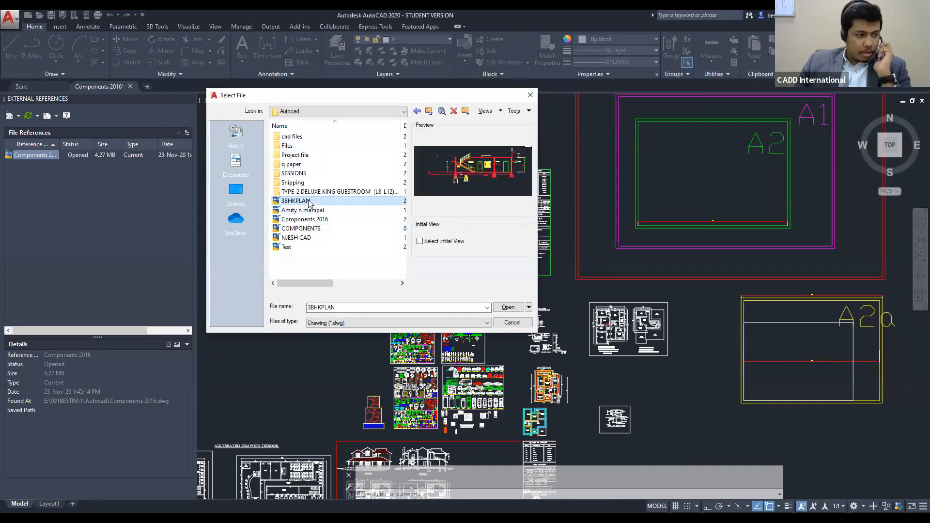
{"action": "left_click", "coordinate": [503, 309]}
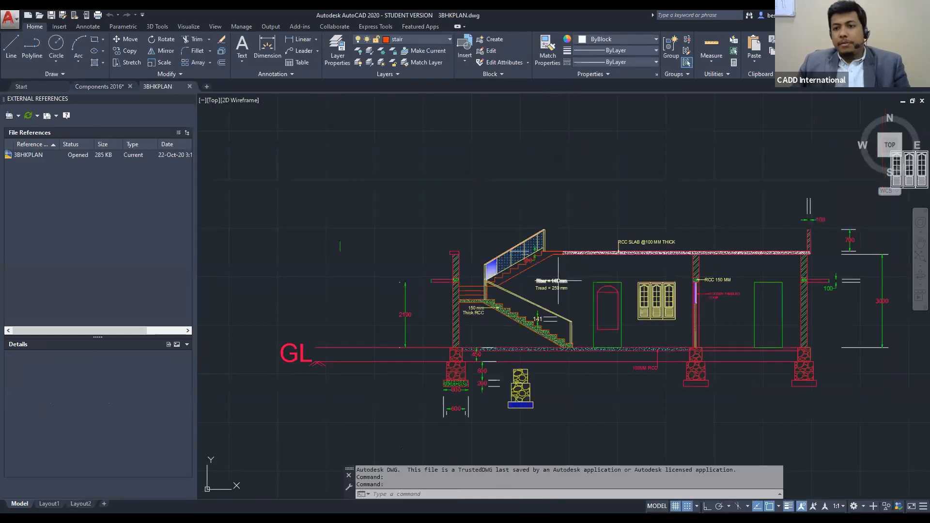
Examine the floor plan, sections and elevations in the 3BHKPLAN drawing
{"action": "scroll", "coordinate": [536, 332], "scroll_direction": "down", "scroll_amount": 6}
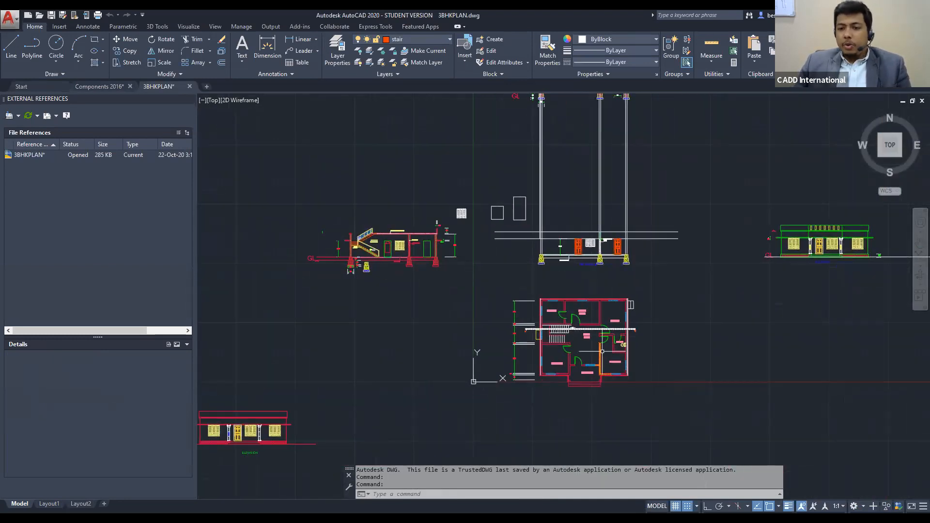
{"action": "scroll", "coordinate": [602, 351], "scroll_direction": "up", "scroll_amount": 6}
{"action": "middle_click_drag", "start_coordinate": [678, 420], "coordinate": [558, 383]}
{"action": "scroll", "coordinate": [556, 352], "scroll_direction": "up", "scroll_amount": 4}
{"action": "middle_click_drag", "start_coordinate": [695, 331], "coordinate": [526, 383]}
{"action": "scroll", "coordinate": [537, 379], "scroll_direction": "down", "scroll_amount": 4}
{"action": "scroll", "coordinate": [552, 373], "scroll_direction": "down", "scroll_amount": 2}
{"action": "middle_click_drag", "start_coordinate": [577, 351], "coordinate": [611, 438]}
{"action": "middle_click_drag", "start_coordinate": [605, 258], "coordinate": [626, 339]}
{"action": "scroll", "coordinate": [440, 251], "scroll_direction": "up", "scroll_amount": 4}
{"action": "mouse_move", "coordinate": [443, 249]}
{"action": "middle_mouse_down"}
{"action": "mouse_move", "coordinate": [471, 277]}
{"action": "mouse_move", "coordinate": [644, 276]}
{"action": "middle_mouse_up"}
{"action": "scroll", "coordinate": [644, 281], "scroll_direction": "down", "scroll_amount": 5}
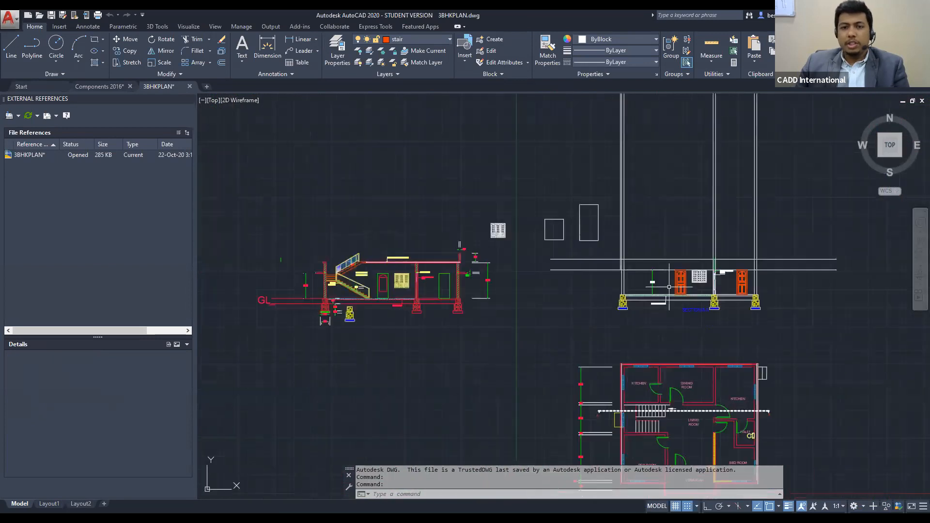
{"action": "middle_click_drag", "start_coordinate": [460, 280], "coordinate": [439, 249]}
{"action": "middle_click_drag", "start_coordinate": [520, 324], "coordinate": [458, 234]}
{"action": "middle_click_drag", "start_coordinate": [613, 343], "coordinate": [342, 254]}
{"action": "middle_click_drag", "start_coordinate": [641, 283], "coordinate": [407, 508]}
{"action": "scroll", "coordinate": [585, 392], "scroll_direction": "down", "scroll_amount": 10}
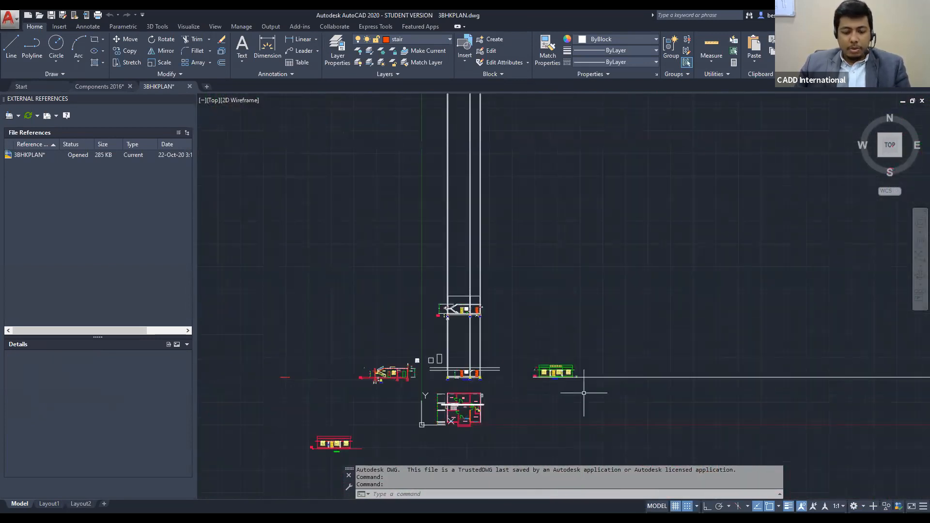
{"action": "scroll", "coordinate": [486, 321], "scroll_direction": "up", "scroll_amount": 10}
{"action": "middle_click_drag", "start_coordinate": [702, 318], "coordinate": [455, 320]}
{"action": "scroll", "coordinate": [585, 325], "scroll_direction": "up", "scroll_amount": 6}
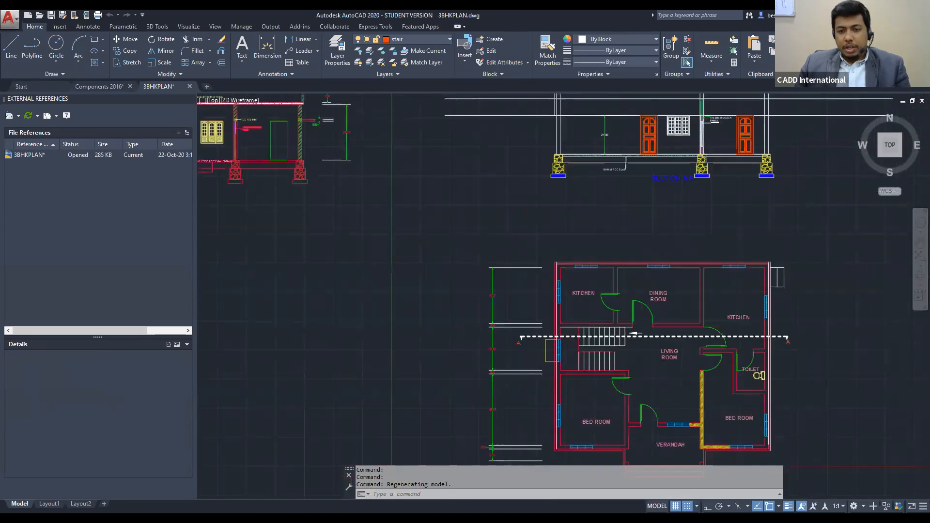
{"action": "middle_click_drag", "start_coordinate": [628, 325], "coordinate": [483, 325]}
{"action": "scroll", "coordinate": [483, 325], "scroll_direction": "down", "scroll_amount": 10}
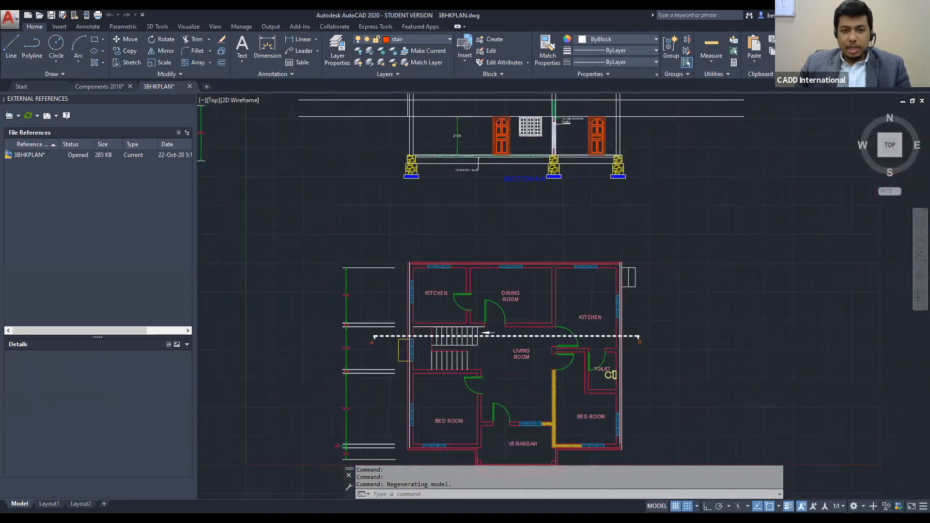
Draw a circle in the empty area to the right of the floor plan
{"action": "type", "text": "c"}
{"action": "key", "text": "Return"}
{"action": "left_click", "coordinate": [529, 327]}
{"action": "scroll", "coordinate": [460, 312], "scroll_direction": "up", "scroll_amount": 6}
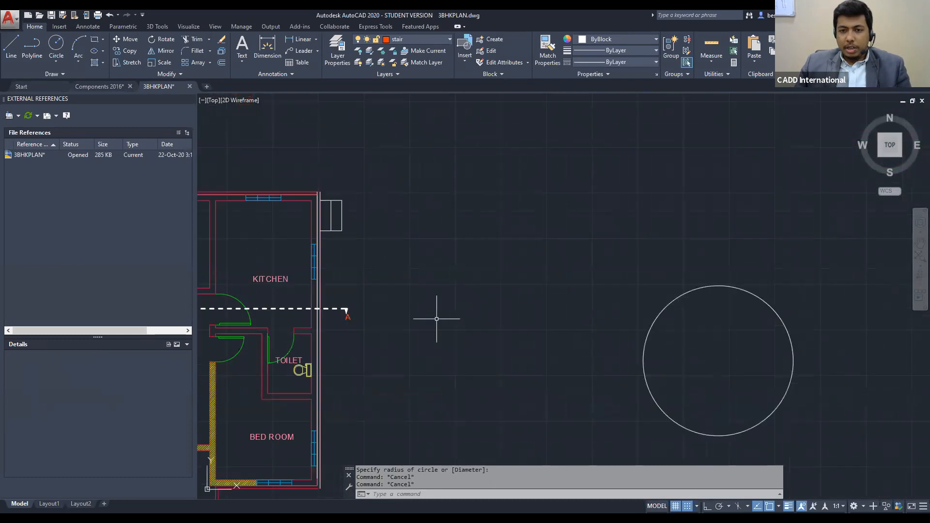
{"action": "key", "text": "Escape"}
{"action": "key", "text": "Escape"}
{"action": "middle_click_drag", "start_coordinate": [573, 371], "coordinate": [551, 281]}
{"action": "key", "text": "Escape"}
Erase the circle beside the floor plan
{"action": "left_click", "coordinate": [538, 352]}
{"action": "scroll", "coordinate": [623, 335], "scroll_direction": "down", "scroll_amount": 2}
{"action": "middle_click_drag", "start_coordinate": [622, 335], "coordinate": [418, 310]}
{"action": "key", "text": "Escape"}
{"action": "key", "text": "Escape"}
{"action": "middle_click_drag", "start_coordinate": [693, 315], "coordinate": [620, 316]}
{"action": "left_click", "coordinate": [722, 350]}
{"action": "left_click", "coordinate": [502, 161]}
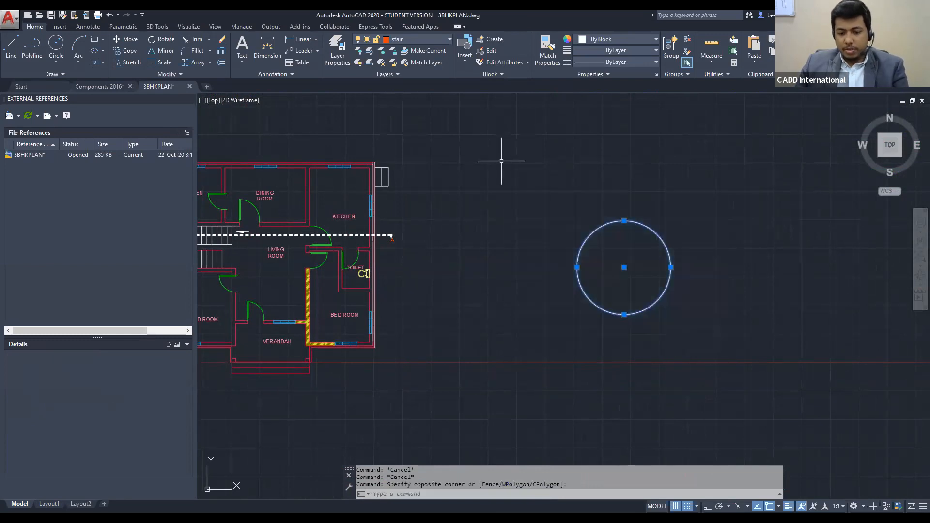
{"action": "key", "text": "Delete"}
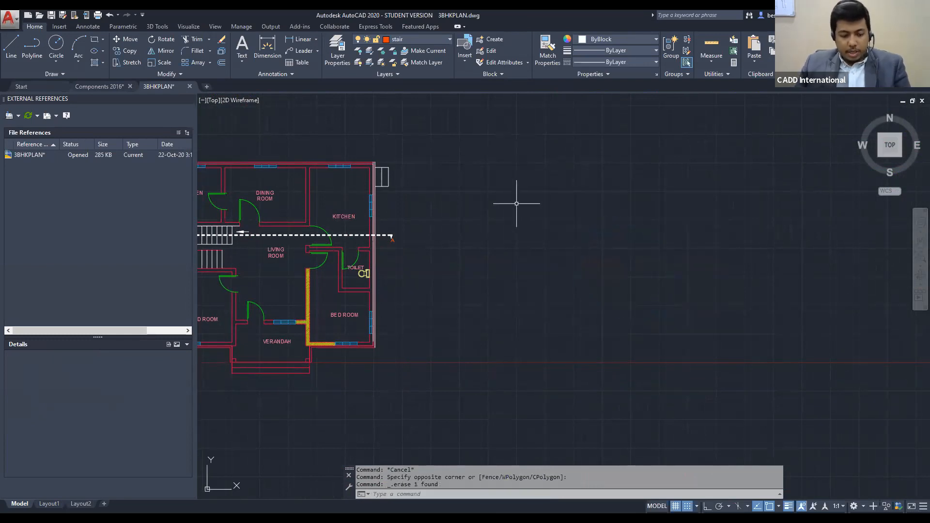
Draw an upright rectangle in the empty area to the right of the floor plan
{"action": "type", "text": "rec"}
{"action": "key", "text": "Return"}
{"action": "left_click", "coordinate": [510, 167]}
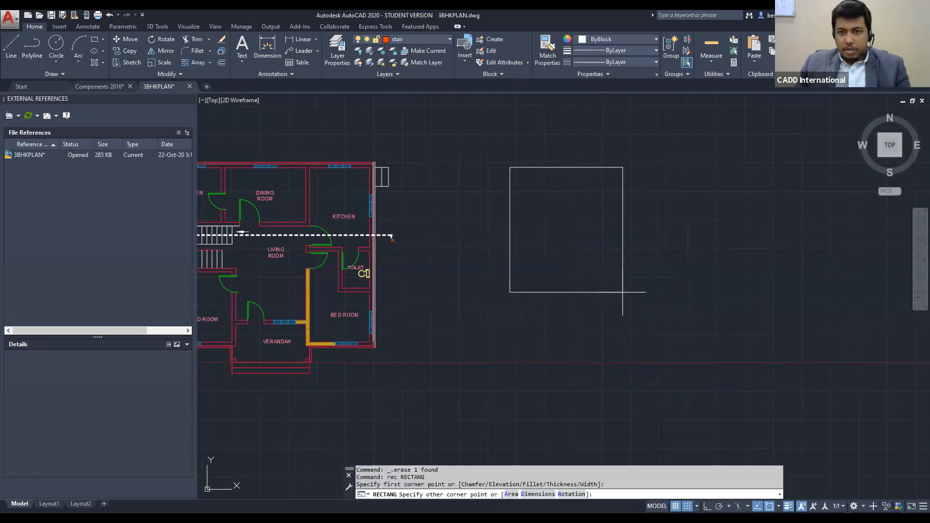
{"action": "left_click", "coordinate": [614, 301]}
{"action": "key", "text": "Escape"}
{"action": "key", "text": "Escape"}
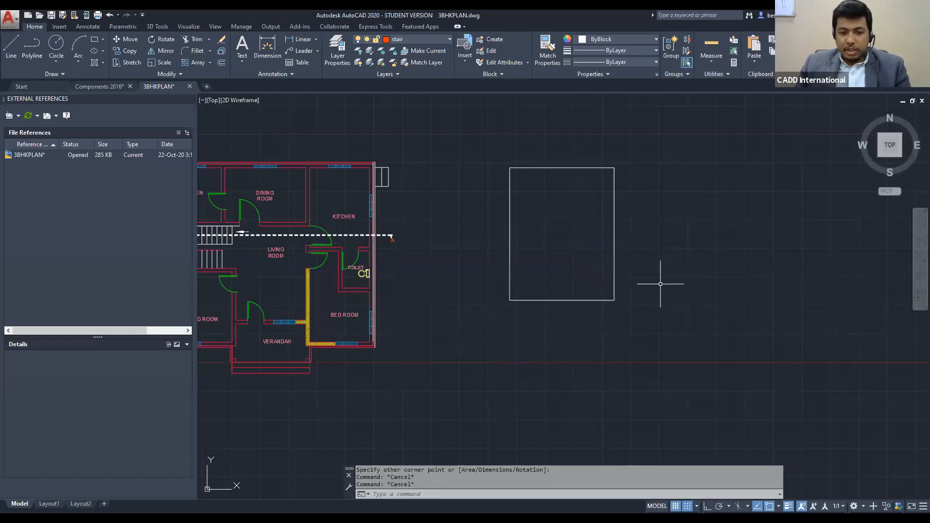
Try offsetting the rectangle outward by 20 and erase the extra outline
{"action": "type", "text": "o"}
{"action": "key", "text": "Return"}
{"action": "type", "text": "20"}
{"action": "key", "text": "Return"}
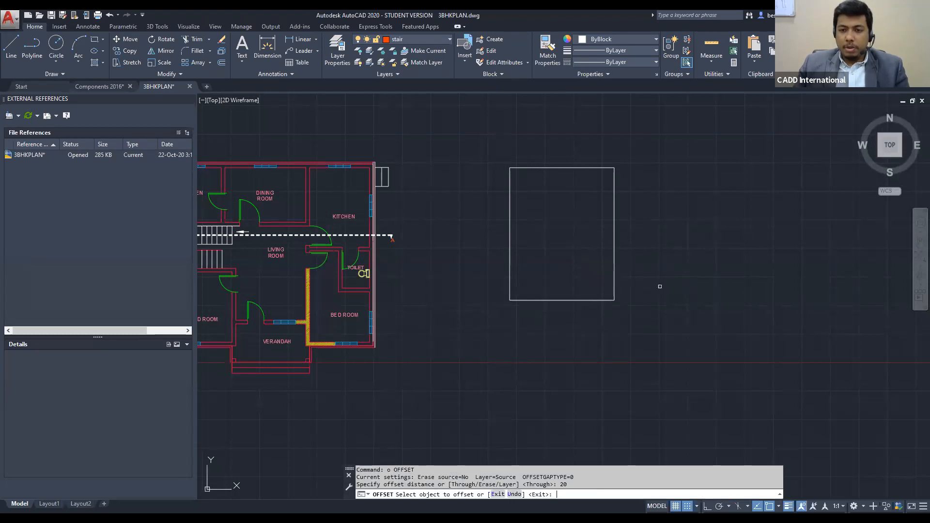
{"action": "left_click", "coordinate": [615, 257]}
{"action": "left_click", "coordinate": [625, 229]}
{"action": "scroll", "coordinate": [625, 229], "scroll_direction": "up", "scroll_amount": 8}
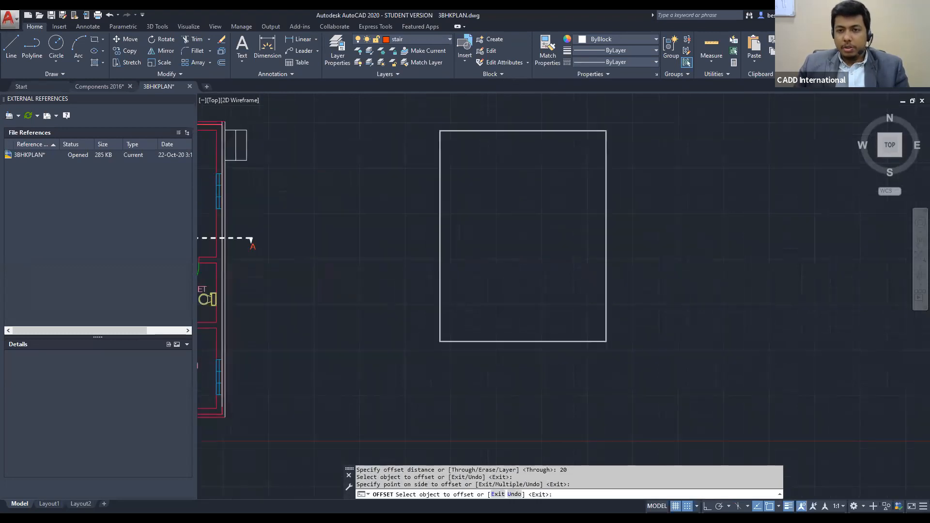
{"action": "key", "text": "Escape"}
{"action": "scroll", "coordinate": [535, 246], "scroll_direction": "up", "scroll_amount": 3}
{"action": "key", "text": "Escape"}
{"action": "key", "text": "Delete"}
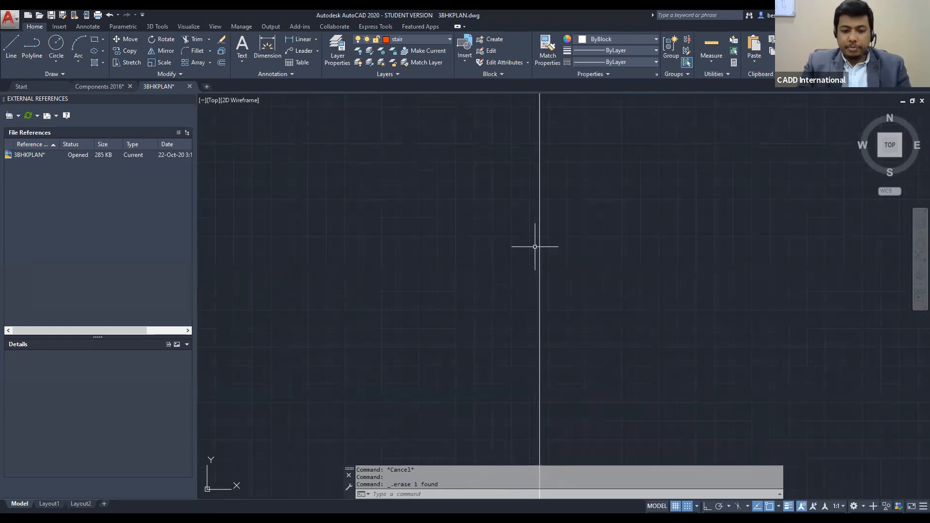
Offset the rectangle inward by 200 to form a double-line wall outline
{"action": "type", "text": "o"}
{"action": "key", "text": "Return"}
{"action": "type", "text": "200"}
{"action": "key", "text": "Return"}
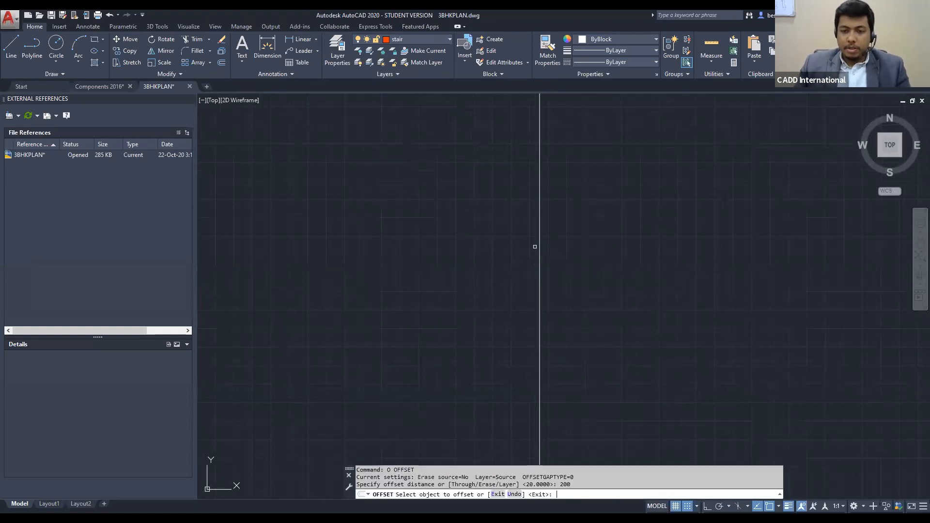
{"action": "left_click", "coordinate": [538, 232]}
{"action": "left_click", "coordinate": [501, 231]}
{"action": "scroll", "coordinate": [501, 231], "scroll_direction": "down", "scroll_amount": 5}
{"action": "middle_click_drag", "start_coordinate": [503, 231], "coordinate": [516, 242]}
{"action": "key", "text": "Escape"}
{"action": "key", "text": "Escape"}
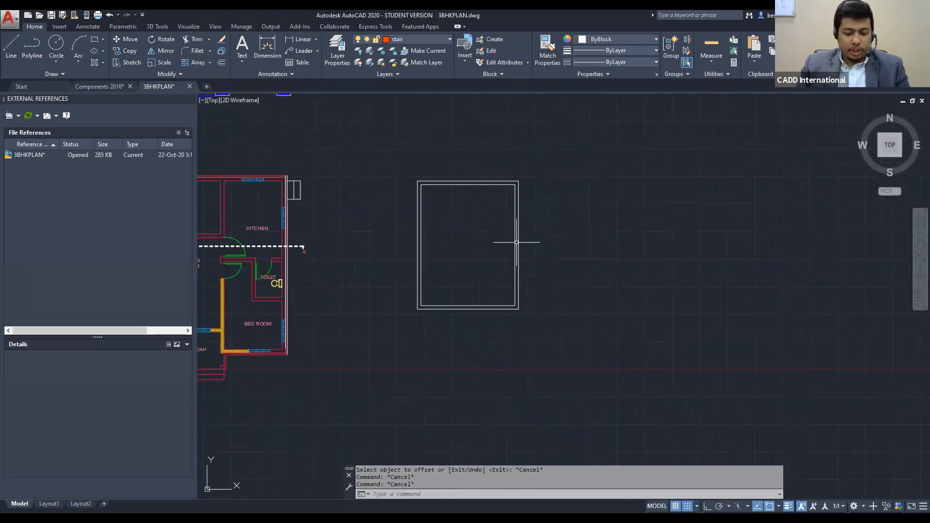
{"action": "scroll", "coordinate": [454, 189], "scroll_direction": "up", "scroll_amount": 4}
{"action": "type", "text": "l"}
{"action": "key", "text": "Return"}
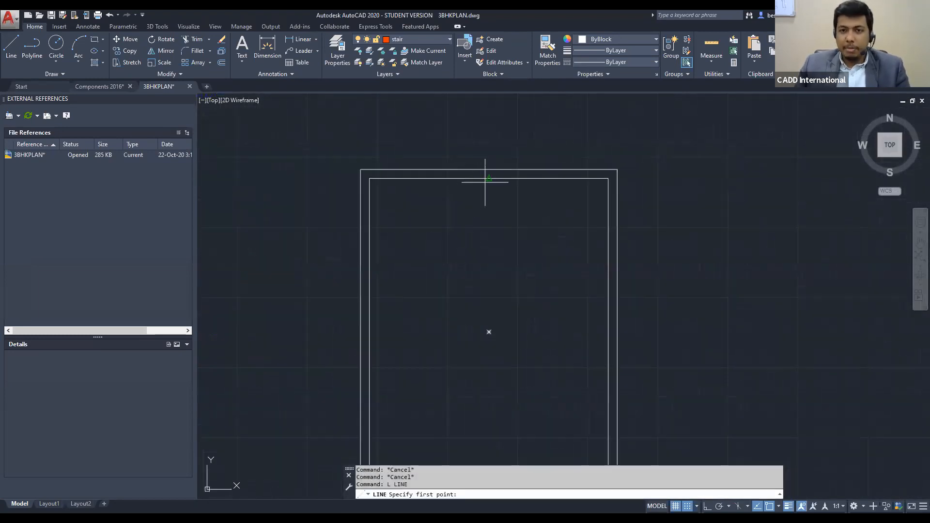
{"action": "left_click", "coordinate": [486, 178]}
{"action": "middle_click_drag", "start_coordinate": [487, 351], "coordinate": [467, 289]}
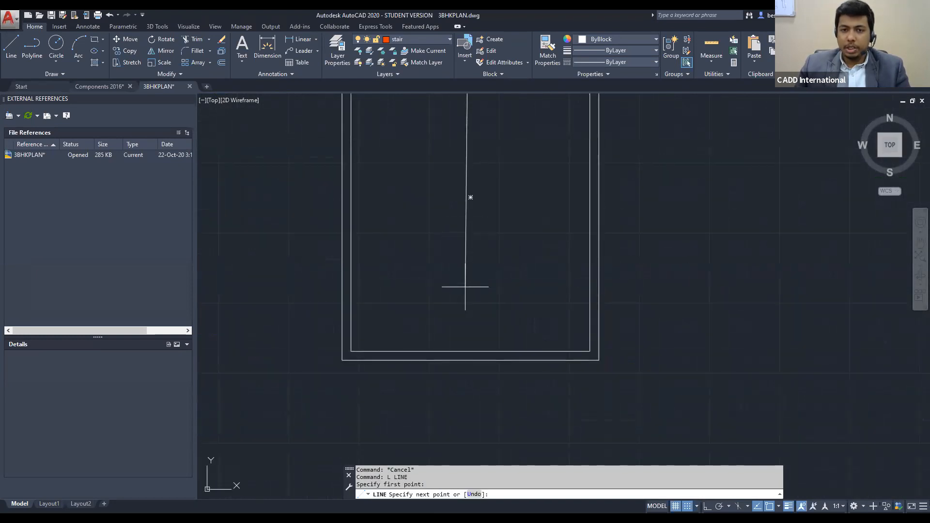
{"action": "key", "text": "Escape"}
{"action": "scroll", "coordinate": [474, 229], "scroll_direction": "down", "scroll_amount": 7}
{"action": "middle_click_drag", "start_coordinate": [461, 355], "coordinate": [486, 384]}
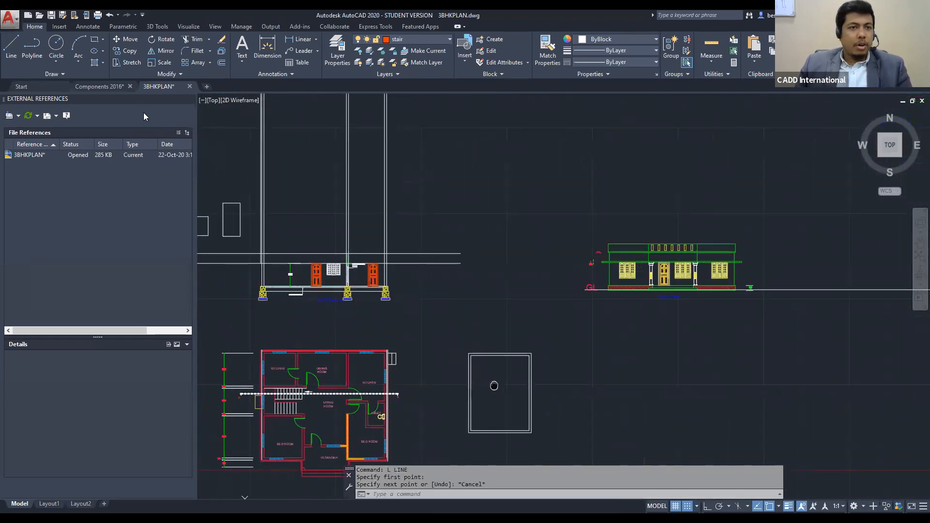
Switch to the Components 2016 drawing and locate the door and window blocks below the car blocks
{"action": "left_click", "coordinate": [117, 87]}
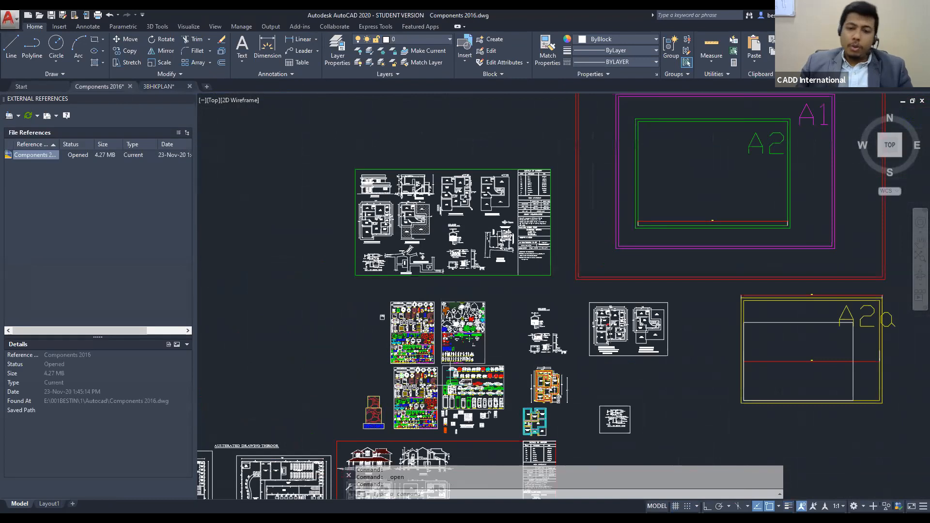
{"action": "middle_click_drag", "start_coordinate": [455, 388], "coordinate": [404, 285]}
{"action": "scroll", "coordinate": [360, 257], "scroll_direction": "up", "scroll_amount": 2}
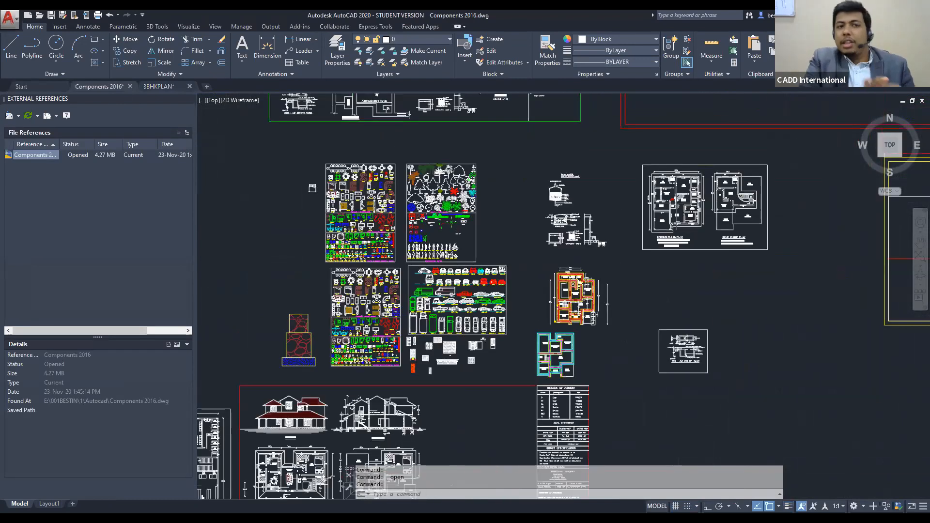
{"action": "scroll", "coordinate": [355, 252], "scroll_direction": "up", "scroll_amount": 3}
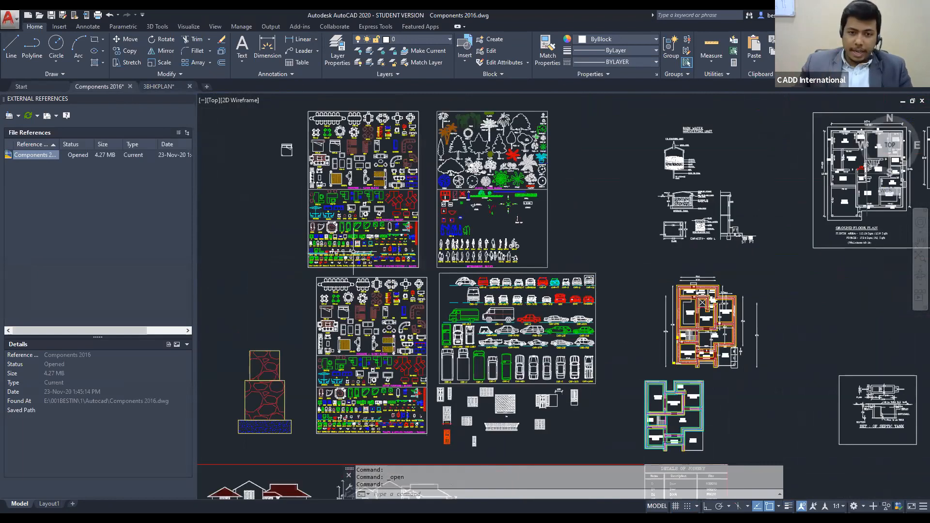
{"action": "middle_click_drag", "start_coordinate": [485, 293], "coordinate": [450, 227]}
{"action": "scroll", "coordinate": [442, 445], "scroll_direction": "up", "scroll_amount": 6}
{"action": "left_click", "coordinate": [533, 334]}
{"action": "left_click", "coordinate": [456, 278]}
{"action": "type", "text": "co"}
{"action": "key", "text": "Return"}
{"action": "left_click", "coordinate": [478, 359]}
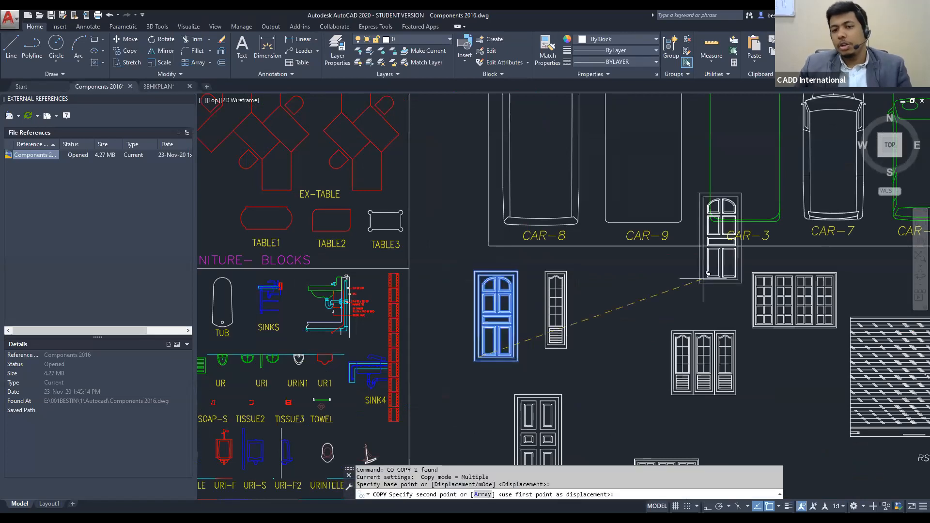
{"action": "key", "text": "Escape"}
{"action": "key", "text": "Escape"}
Copy the arched-panel door block below CAR-8 to the clipboard and return to the 3BHKPLAN drawing
{"action": "key", "text": "Escape"}
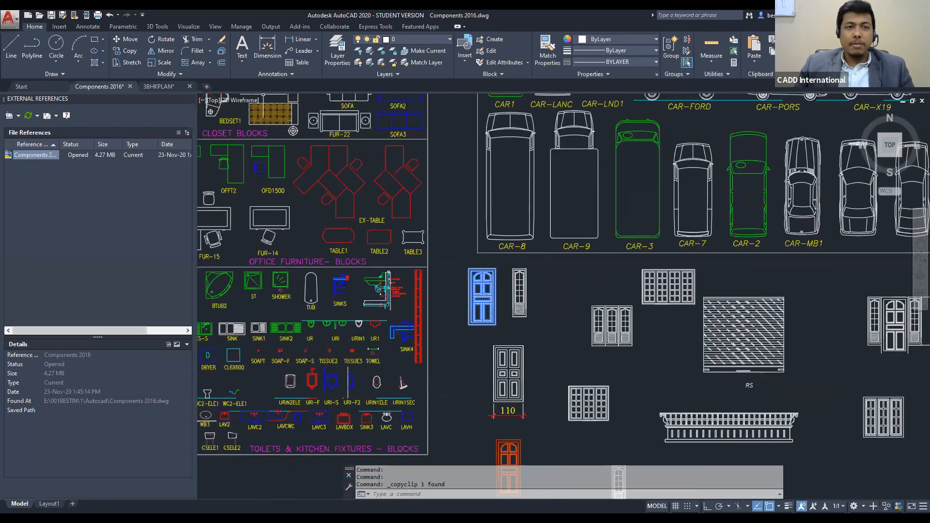
{"action": "left_click", "coordinate": [158, 86]}
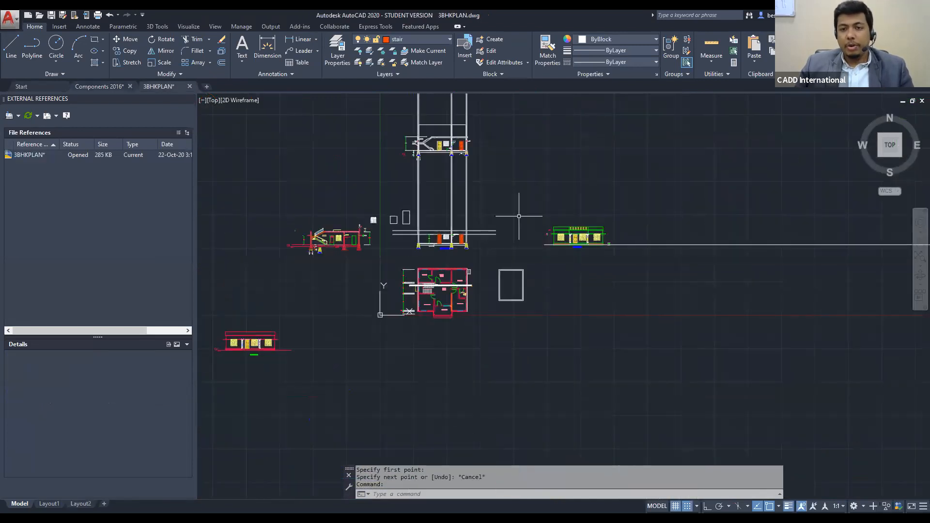
Paste the copied door block into the empty space below the front elevation
{"action": "key", "text": "ctrl+v"}
{"action": "scroll", "coordinate": [542, 273], "scroll_direction": "up", "scroll_amount": 3}
{"action": "left_click", "coordinate": [590, 233]}
{"action": "scroll", "coordinate": [596, 247], "scroll_direction": "up", "scroll_amount": 6}
{"action": "key", "text": "Escape"}
{"action": "key", "text": "Escape"}
{"action": "scroll", "coordinate": [547, 244], "scroll_direction": "down", "scroll_amount": 3}
{"action": "scroll", "coordinate": [536, 199], "scroll_direction": "up", "scroll_amount": 6}
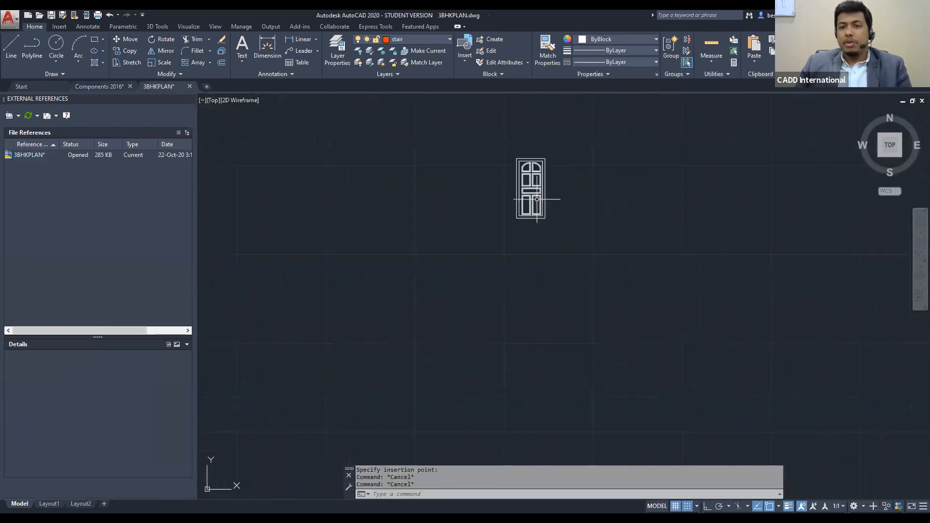
{"action": "scroll", "coordinate": [556, 340], "scroll_direction": "down", "scroll_amount": 5}
{"action": "left_click", "coordinate": [513, 222]}
{"action": "left_click", "coordinate": [612, 357]}
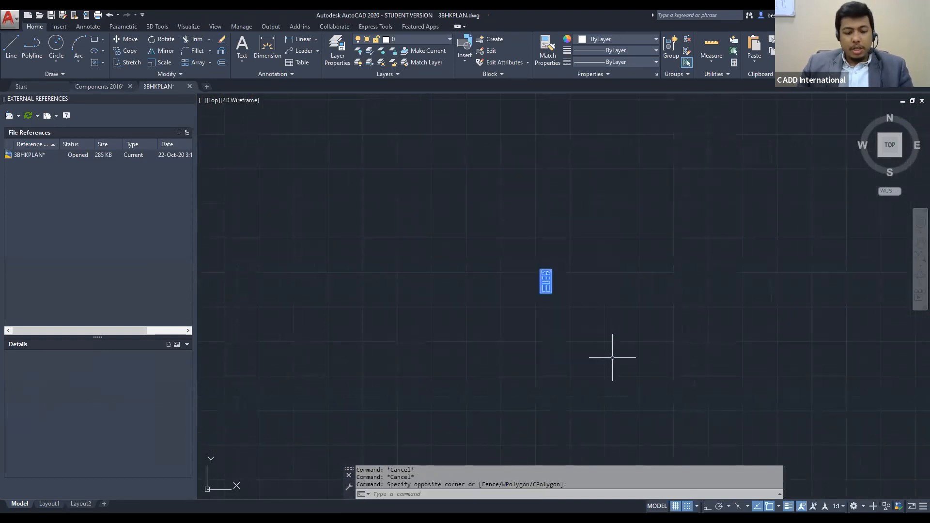
{"action": "type", "text": "sc"}
{"action": "key", "text": "Return"}
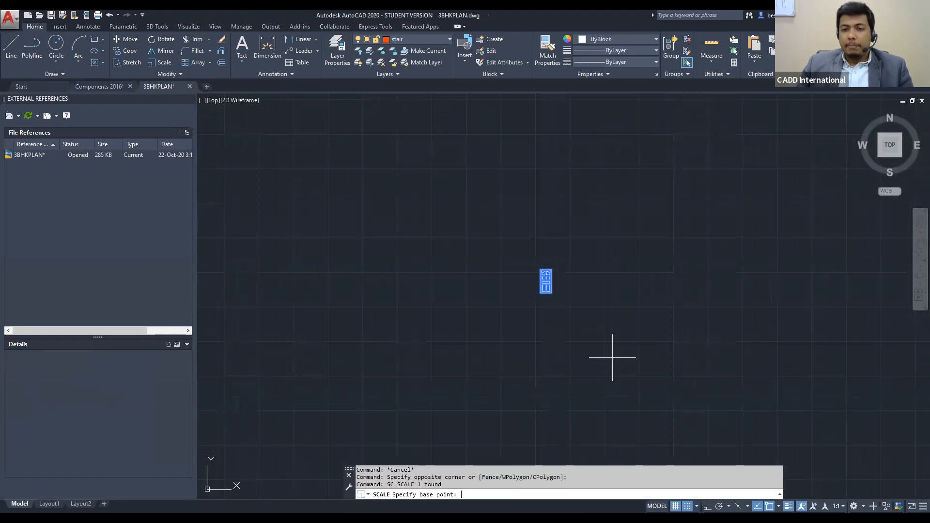
{"action": "scroll", "coordinate": [567, 286], "scroll_direction": "up", "scroll_amount": 6}
{"action": "key", "text": "Escape"}
{"action": "key", "text": "Escape"}
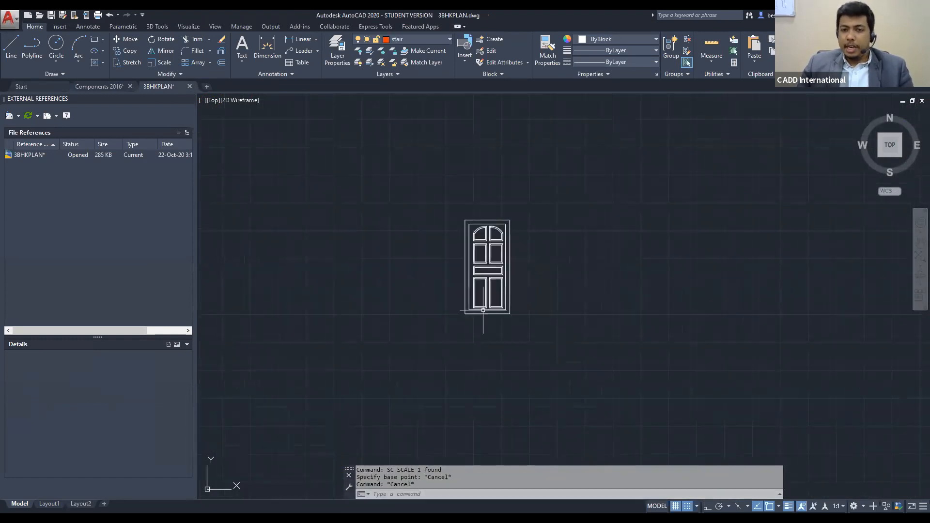
Start a reference scale of the pasted door from its lower-left corner, using its bottom edge as the reference length
{"action": "left_click", "coordinate": [433, 190]}
{"action": "left_click", "coordinate": [515, 319]}
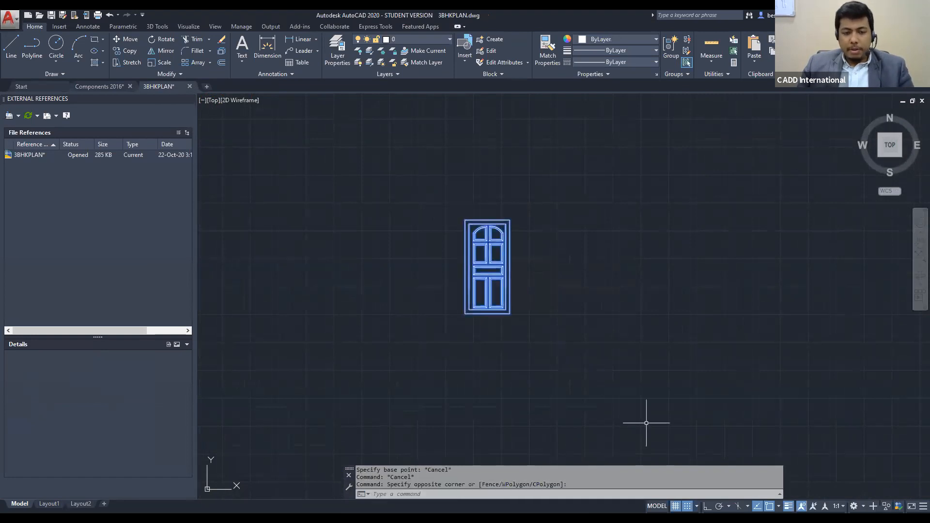
{"action": "type", "text": "sc"}
{"action": "key", "text": "Return"}
{"action": "scroll", "coordinate": [477, 408], "scroll_direction": "up", "scroll_amount": 4}
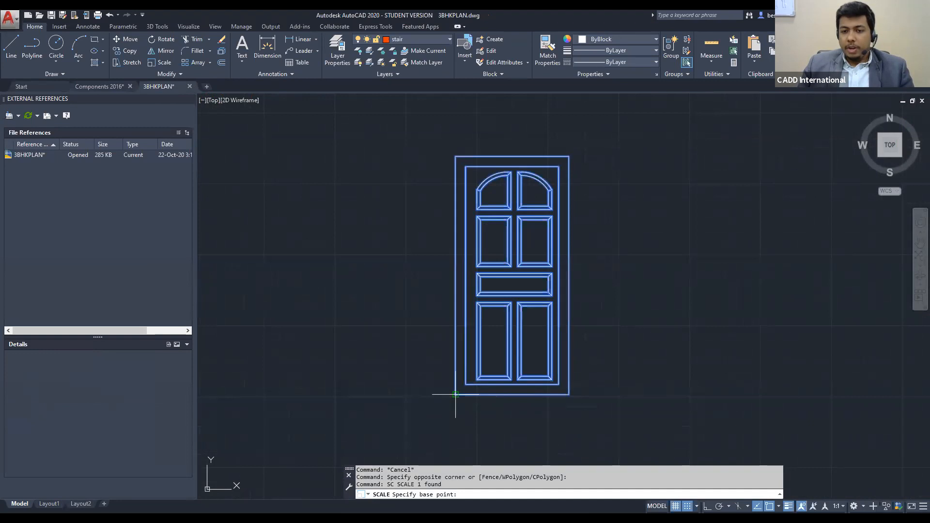
{"action": "left_click", "coordinate": [456, 395]}
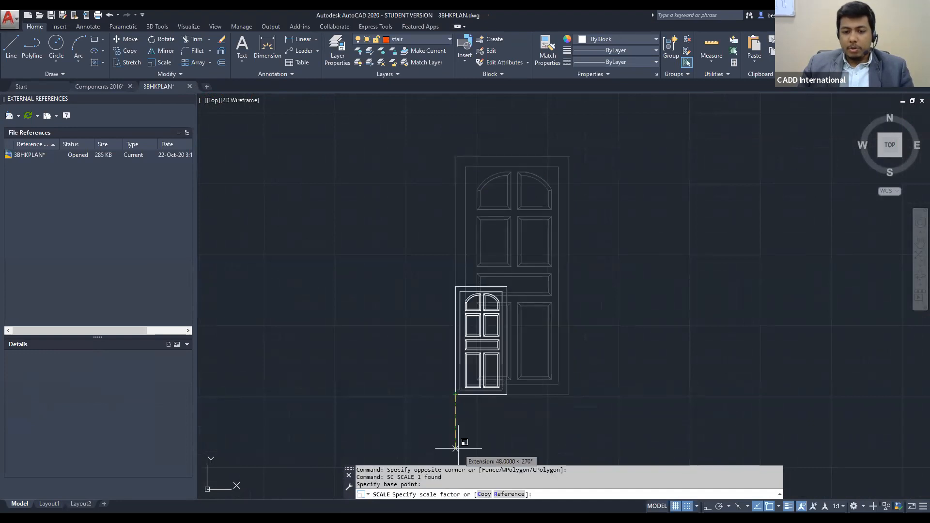
{"action": "type", "text": "R"}
{"action": "key", "text": "Return"}
{"action": "left_click", "coordinate": [455, 395]}
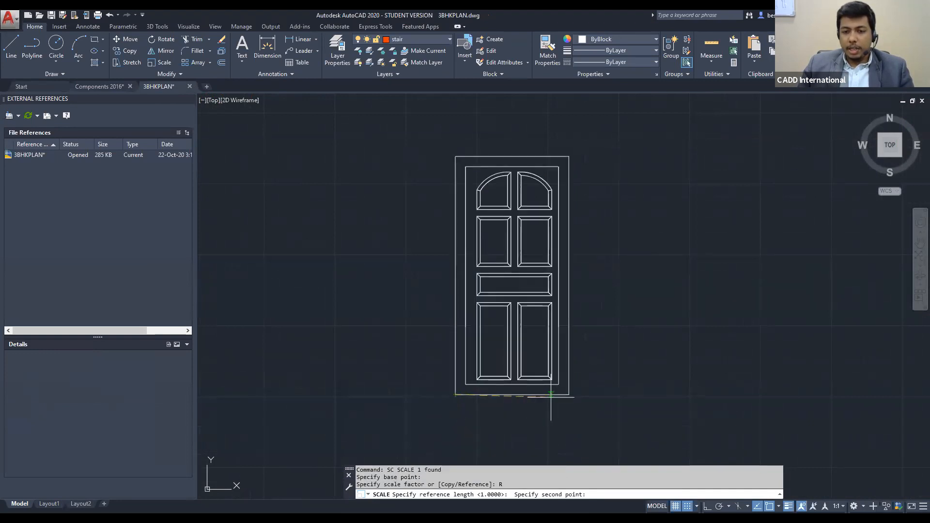
{"action": "left_click", "coordinate": [568, 394]}
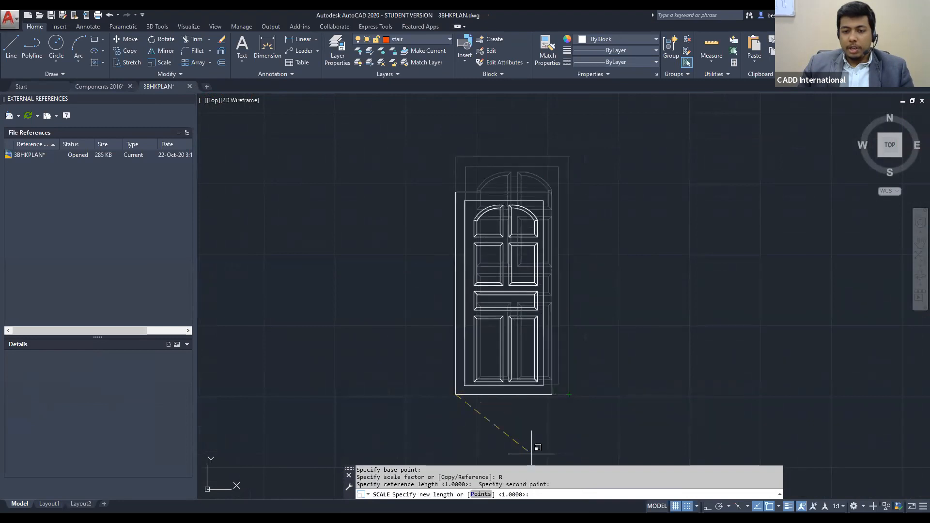
Define the new scale length with two points across the bottom edge of the yellow door in the stair section
{"action": "left_click", "coordinate": [481, 494]}
{"action": "scroll", "coordinate": [717, 363], "scroll_direction": "down", "scroll_amount": 12}
{"action": "middle_click_drag", "start_coordinate": [643, 329], "coordinate": [644, 432]}
{"action": "scroll", "coordinate": [649, 372], "scroll_direction": "down", "scroll_amount": 5}
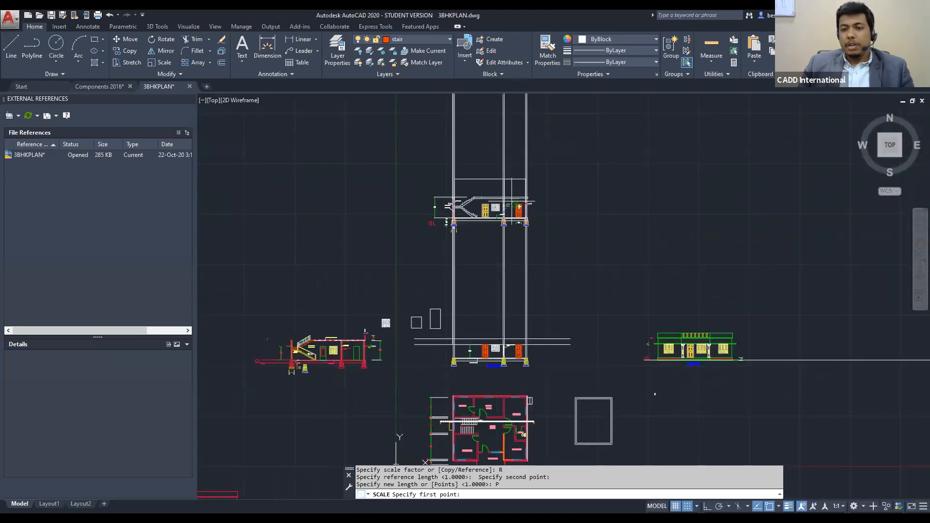
{"action": "scroll", "coordinate": [518, 206], "scroll_direction": "up", "scroll_amount": 6}
{"action": "mouse_move", "coordinate": [547, 385]}
{"action": "middle_mouse_down"}
{"action": "mouse_move", "coordinate": [535, 361]}
{"action": "mouse_move", "coordinate": [509, 381]}
{"action": "middle_mouse_up"}
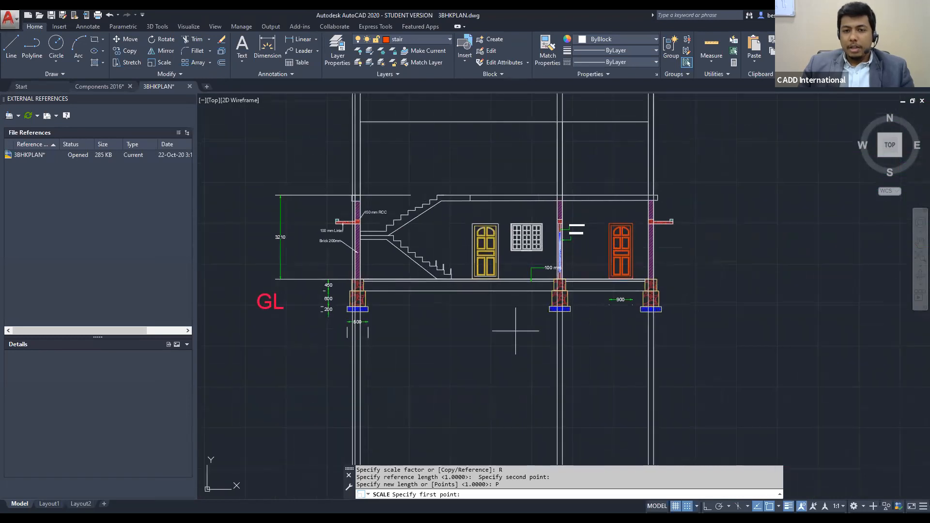
{"action": "scroll", "coordinate": [470, 287], "scroll_direction": "up", "scroll_amount": 4}
{"action": "scroll", "coordinate": [476, 283], "scroll_direction": "up", "scroll_amount": 3}
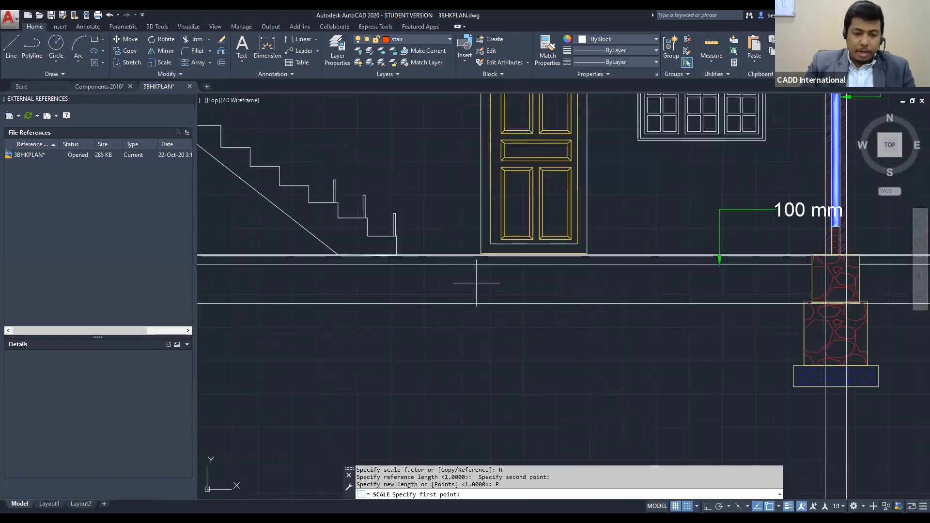
{"action": "left_click", "coordinate": [588, 253]}
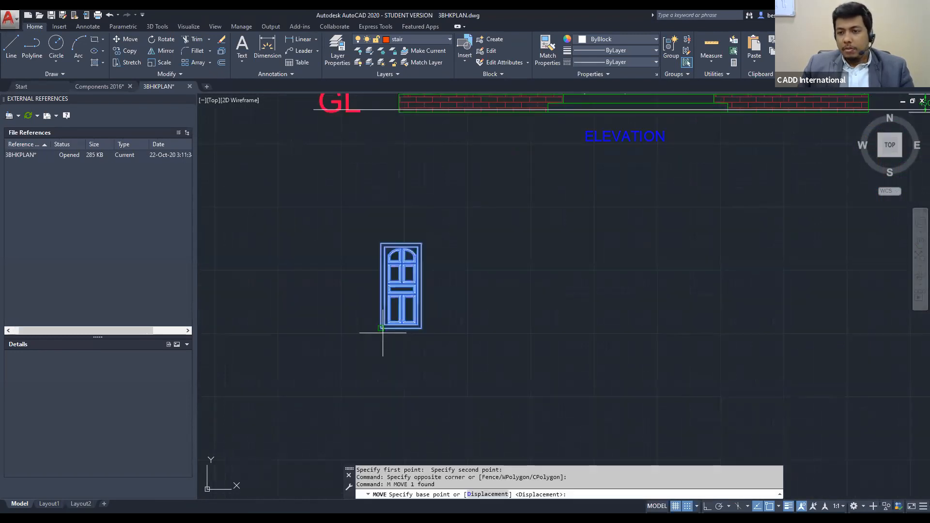
Try to move the scaled door by its lower-left corner onto the yellow door in the stair section
{"action": "left_click", "coordinate": [381, 328]}
{"action": "scroll", "coordinate": [758, 409], "scroll_direction": "down", "scroll_amount": 5}
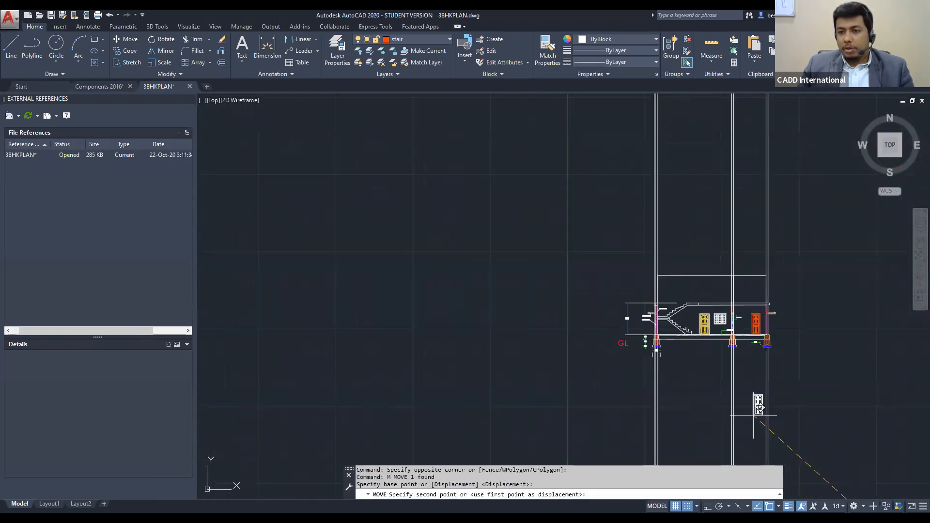
{"action": "scroll", "coordinate": [758, 410], "scroll_direction": "up", "scroll_amount": 8}
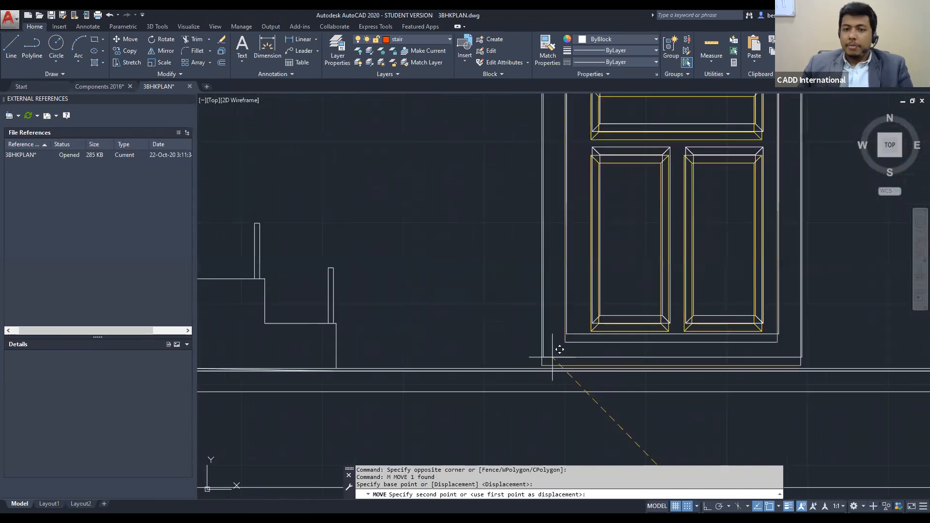
{"action": "scroll", "coordinate": [559, 349], "scroll_direction": "down", "scroll_amount": 10}
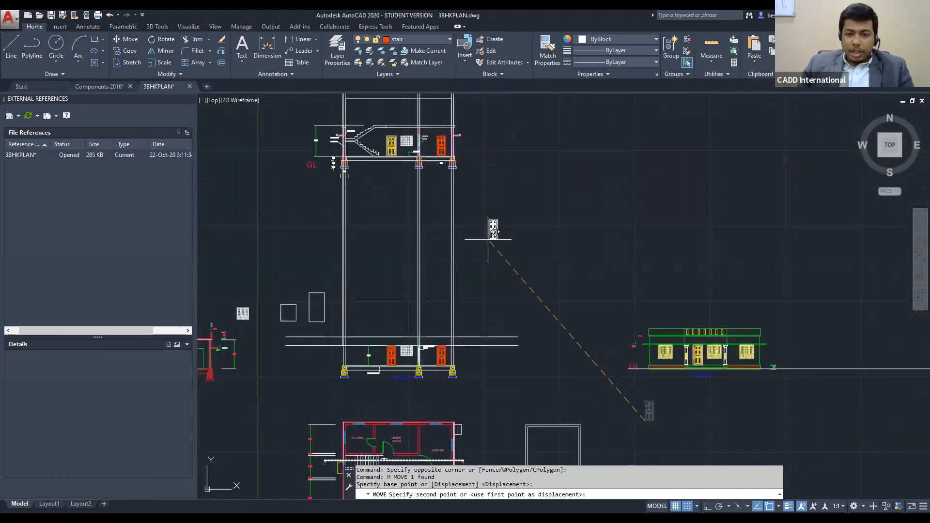
{"action": "key", "text": "Escape"}
{"action": "key", "text": "Escape"}
{"action": "middle_click_drag", "start_coordinate": [381, 363], "coordinate": [482, 356]}
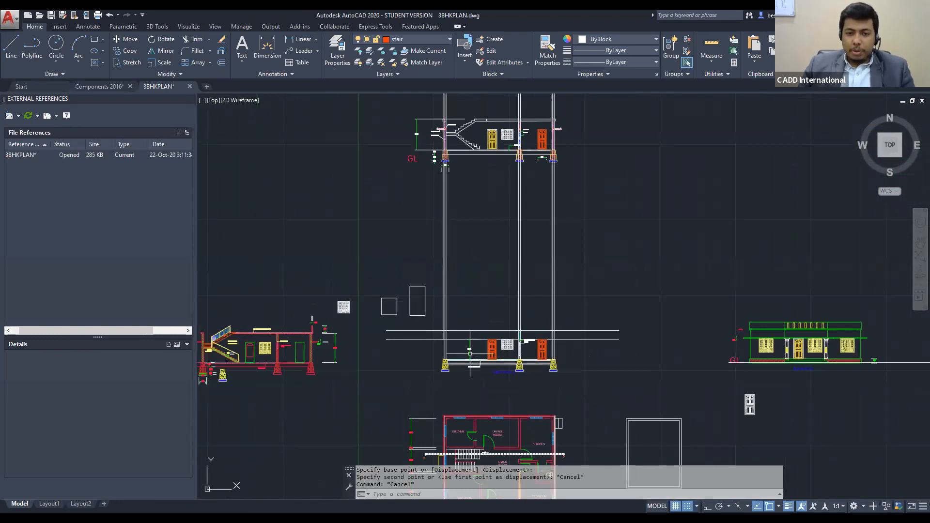
{"action": "scroll", "coordinate": [353, 345], "scroll_direction": "up", "scroll_amount": 8}
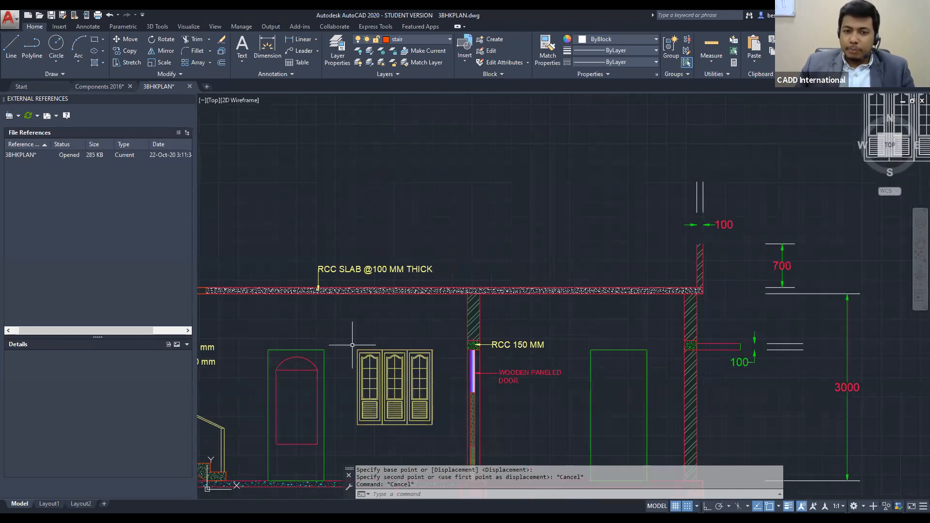
{"action": "scroll", "coordinate": [352, 345], "scroll_direction": "down", "scroll_amount": 4}
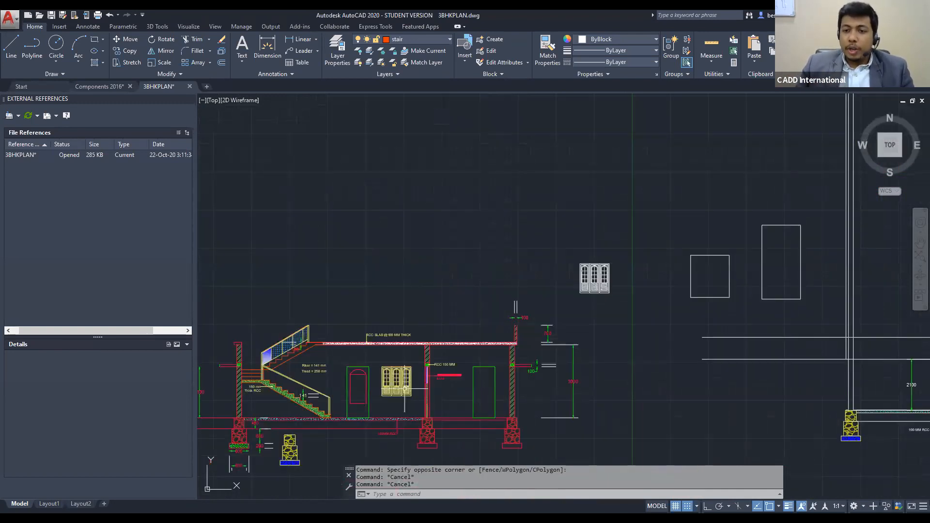
{"action": "middle_click_drag", "start_coordinate": [405, 389], "coordinate": [361, 374]}
{"action": "scroll", "coordinate": [361, 374], "scroll_direction": "down", "scroll_amount": 2}
Dimension the height of the pasted door below the elevation, placing the dimension to the left of the door
{"action": "mouse_move", "coordinate": [791, 404]}
{"action": "middle_mouse_down"}
{"action": "mouse_move", "coordinate": [557, 311]}
{"action": "mouse_move", "coordinate": [380, 298]}
{"action": "middle_mouse_up"}
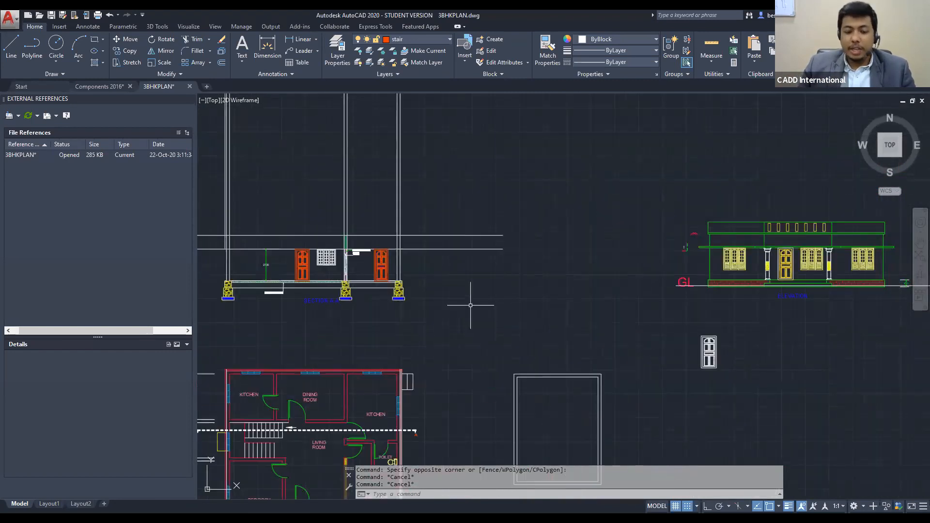
{"action": "middle_click_drag", "start_coordinate": [613, 384], "coordinate": [363, 322]}
{"action": "type", "text": "dim"}
{"action": "key", "text": "Return"}
{"action": "scroll", "coordinate": [423, 288], "scroll_direction": "up", "scroll_amount": 6}
{"action": "left_click", "coordinate": [482, 223]}
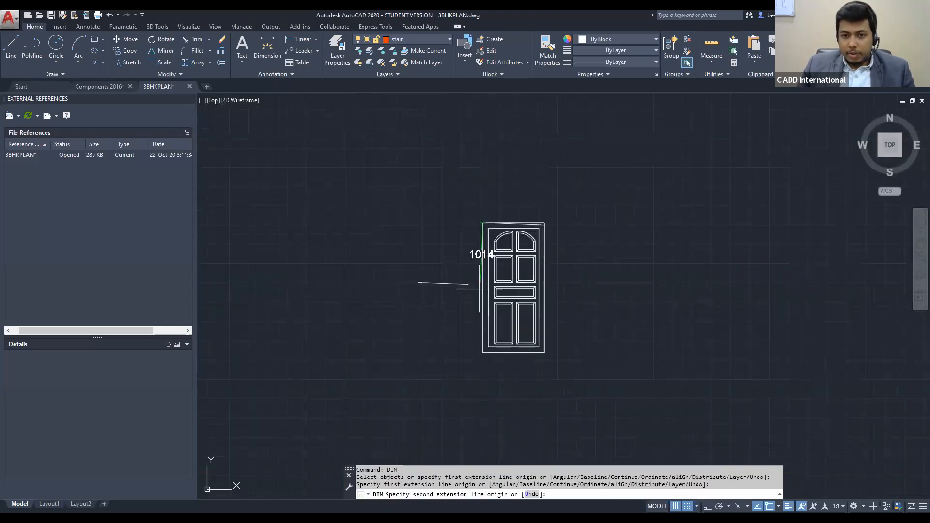
{"action": "scroll", "coordinate": [488, 347], "scroll_direction": "up", "scroll_amount": 8}
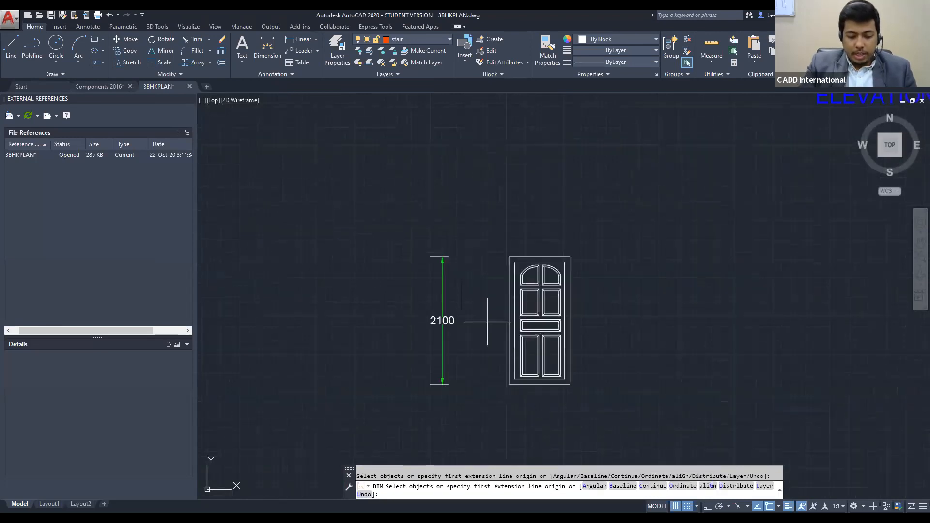
Dimension the door's width, placing the dimension above its top edge
{"action": "type", "text": "dim"}
{"action": "key", "text": "Return"}
{"action": "left_click", "coordinate": [509, 256]}
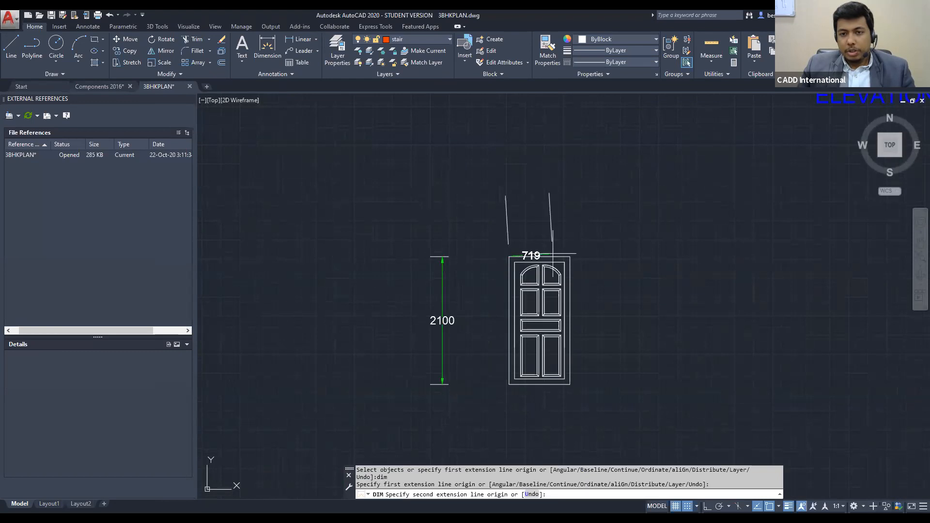
{"action": "left_click", "coordinate": [570, 257]}
{"action": "left_click", "coordinate": [557, 203]}
{"action": "key", "text": "Escape"}
{"action": "key", "text": "Escape"}
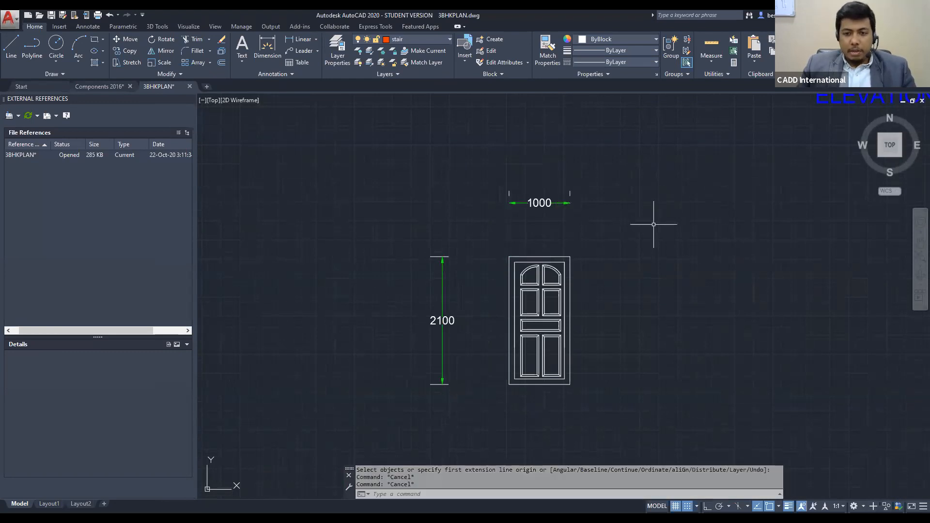
Scale the door and its dimensions by reference from the lower-left corner, using the bottom edge as reference and 900 as new length
{"action": "left_click", "coordinate": [617, 425]}
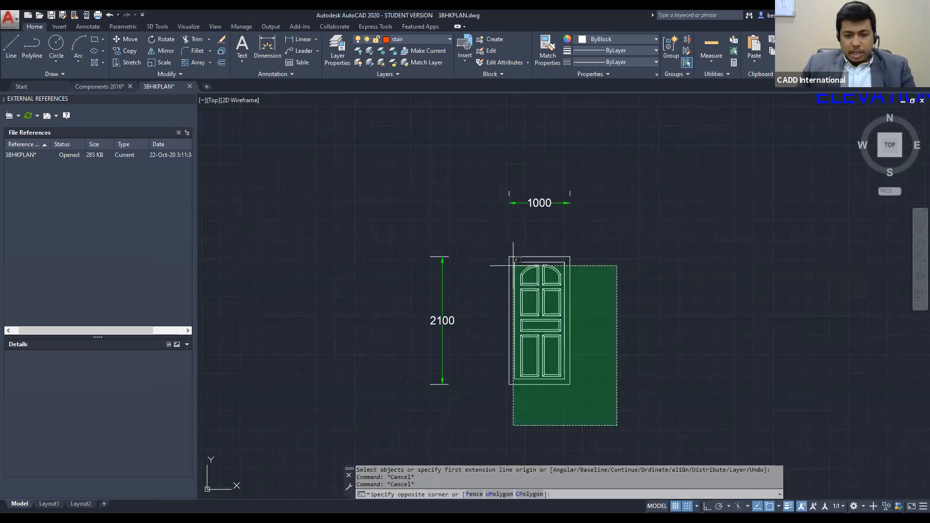
{"action": "left_click", "coordinate": [513, 265]}
{"action": "type", "text": "sc"}
{"action": "key", "text": "Return"}
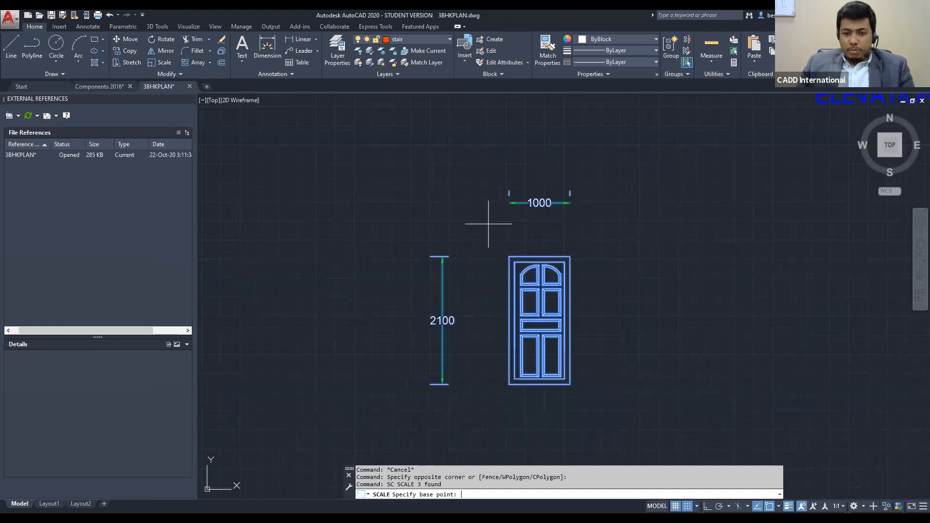
{"action": "scroll", "coordinate": [536, 380], "scroll_direction": "up", "scroll_amount": 5}
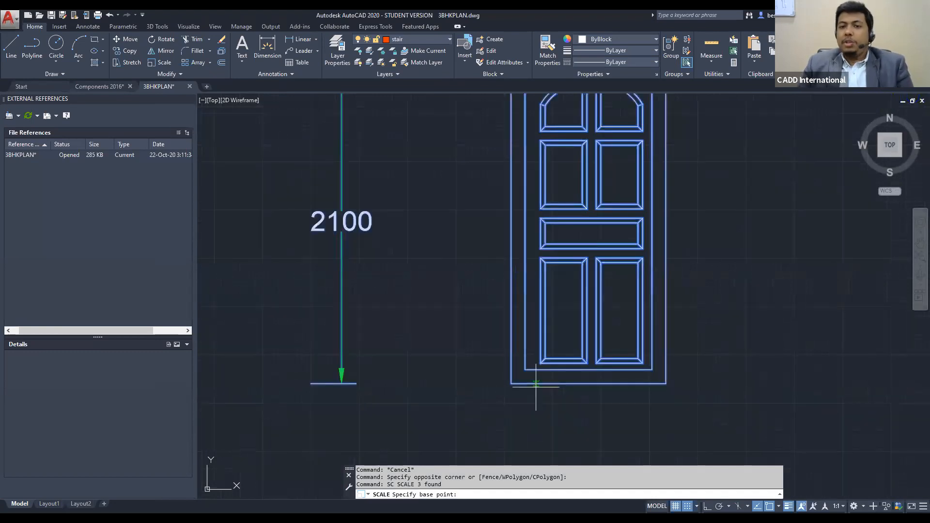
{"action": "scroll", "coordinate": [536, 387], "scroll_direction": "down", "scroll_amount": 5}
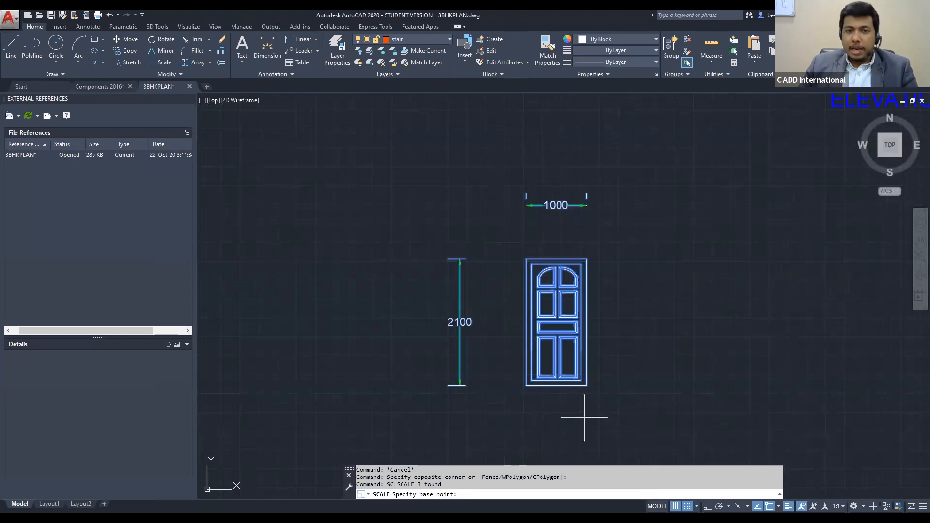
{"action": "middle_click_drag", "start_coordinate": [504, 422], "coordinate": [390, 357]}
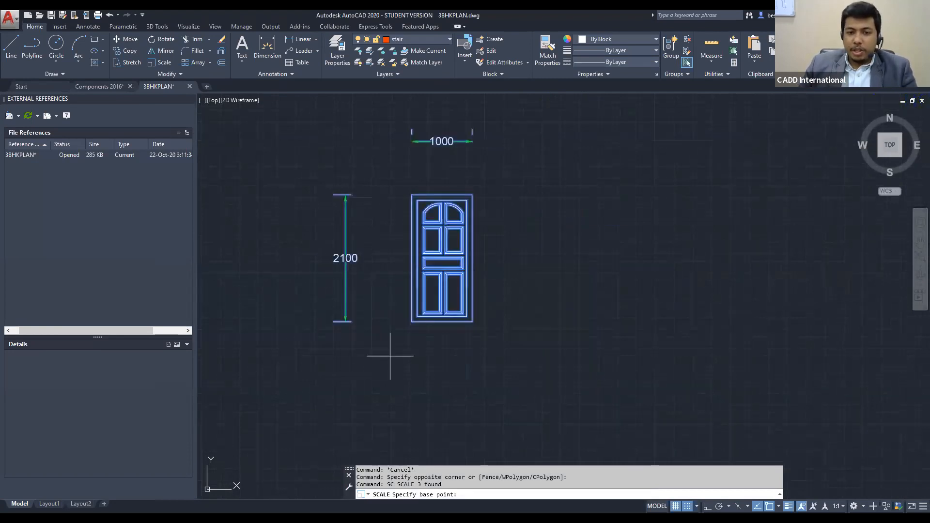
{"action": "left_click", "coordinate": [412, 322]}
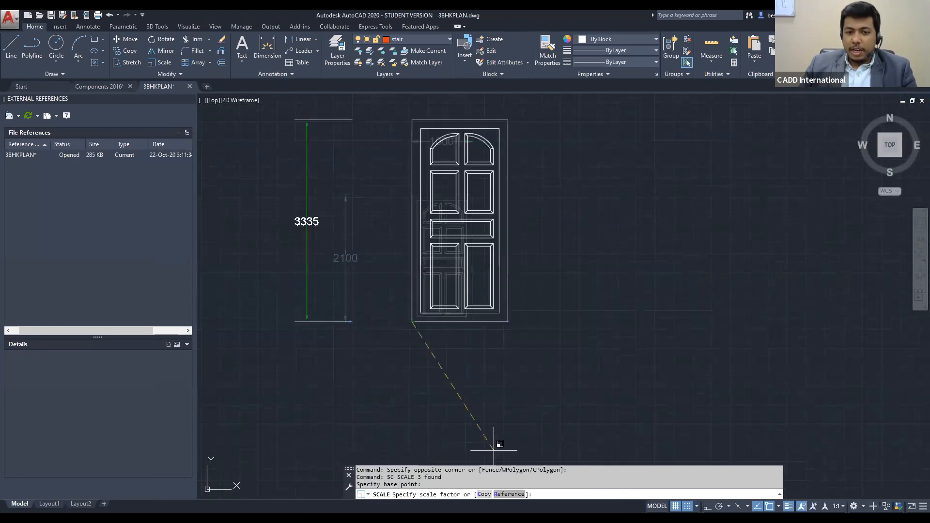
{"action": "type", "text": "R"}
{"action": "key", "text": "Return"}
{"action": "left_click", "coordinate": [412, 322]}
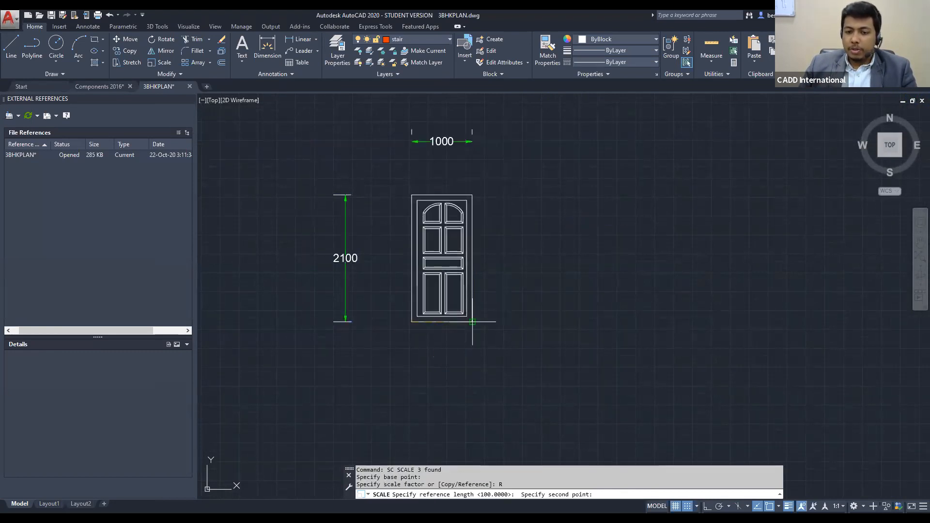
{"action": "left_click", "coordinate": [473, 321]}
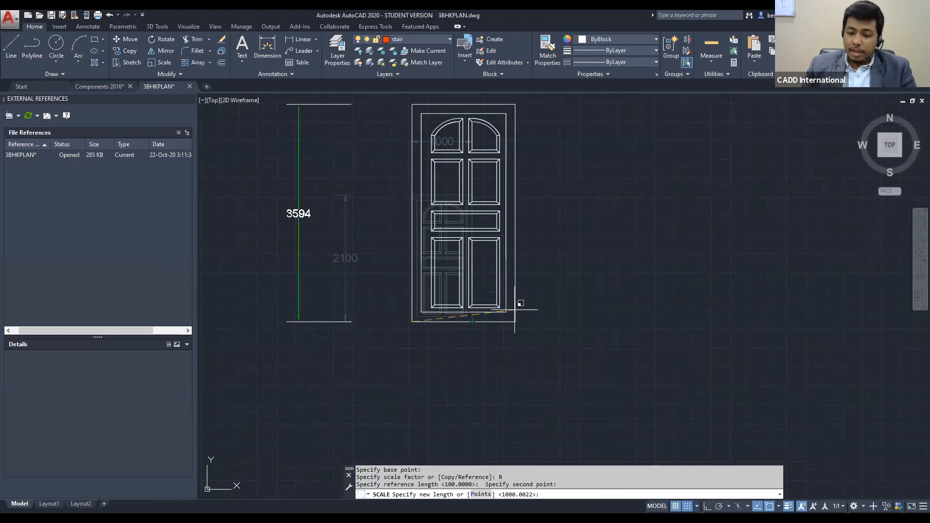
{"action": "type", "text": "900"}
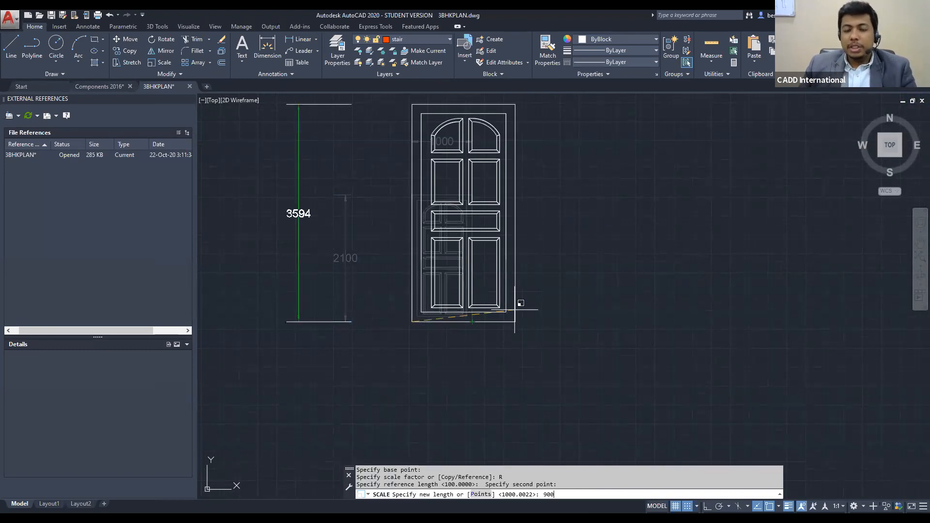
{"action": "key", "text": "Return"}
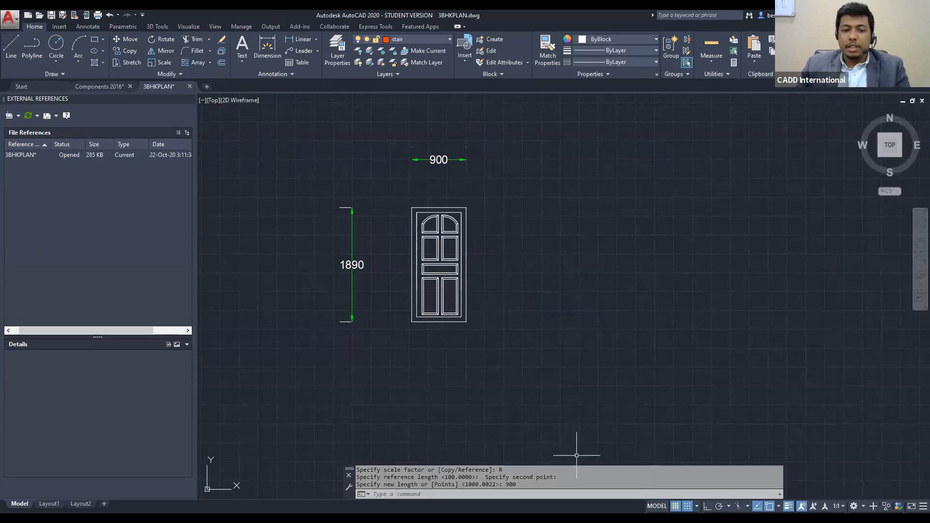
{"action": "key", "text": "alt+Tab"}
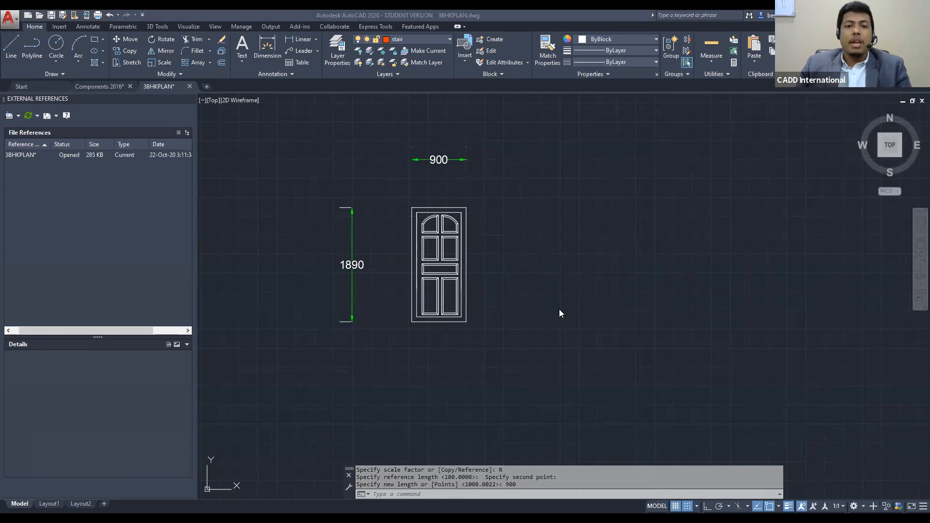
Draw a vertical line with Ortho on through the middle of the window frame, from the inner top edge to the inner bottom edge
{"action": "key", "text": "Escape"}
{"action": "key", "text": "Escape"}
{"action": "scroll", "coordinate": [558, 314], "scroll_direction": "down", "scroll_amount": 6}
{"action": "scroll", "coordinate": [528, 324], "scroll_direction": "up", "scroll_amount": 2}
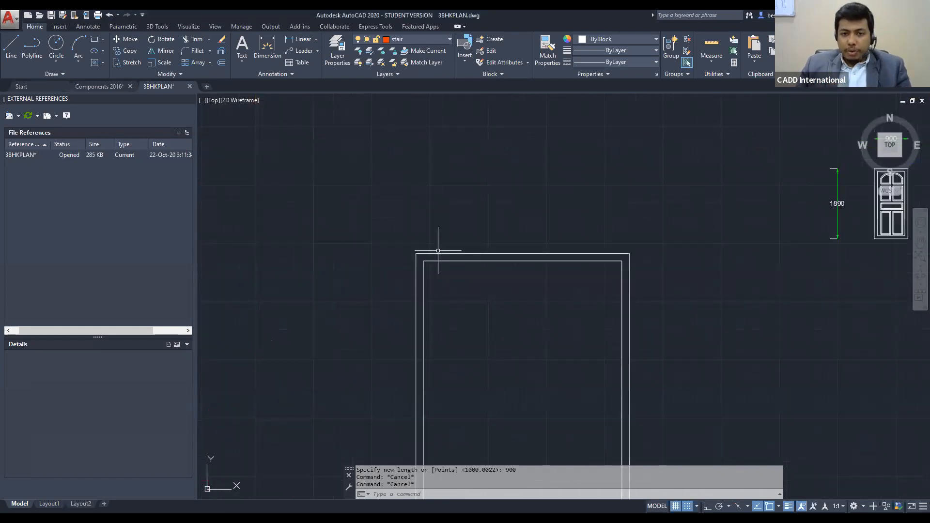
{"action": "key", "text": "Escape"}
{"action": "scroll", "coordinate": [449, 238], "scroll_direction": "down", "scroll_amount": 2}
{"action": "key", "text": "Escape"}
{"action": "key", "text": "Escape"}
{"action": "key", "text": "Escape"}
{"action": "type", "text": "l"}
{"action": "key", "text": "Return"}
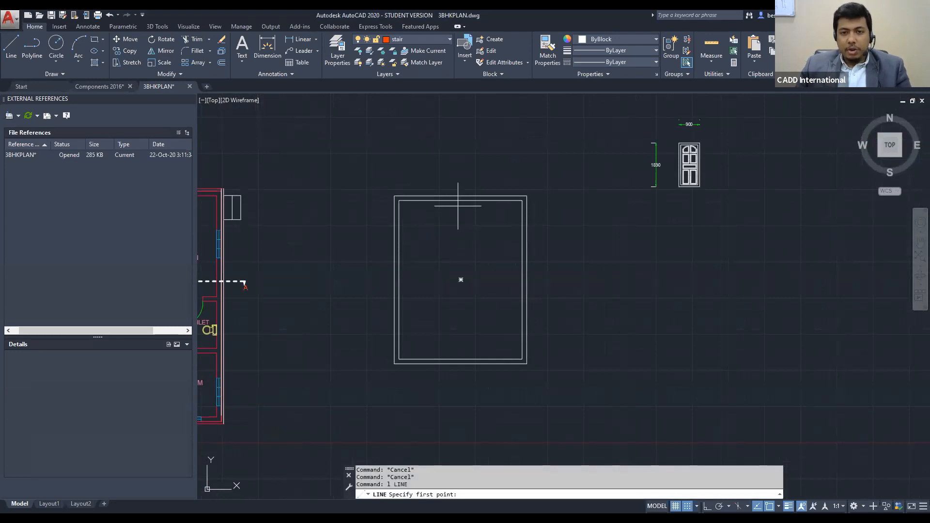
{"action": "left_click", "coordinate": [460, 201]}
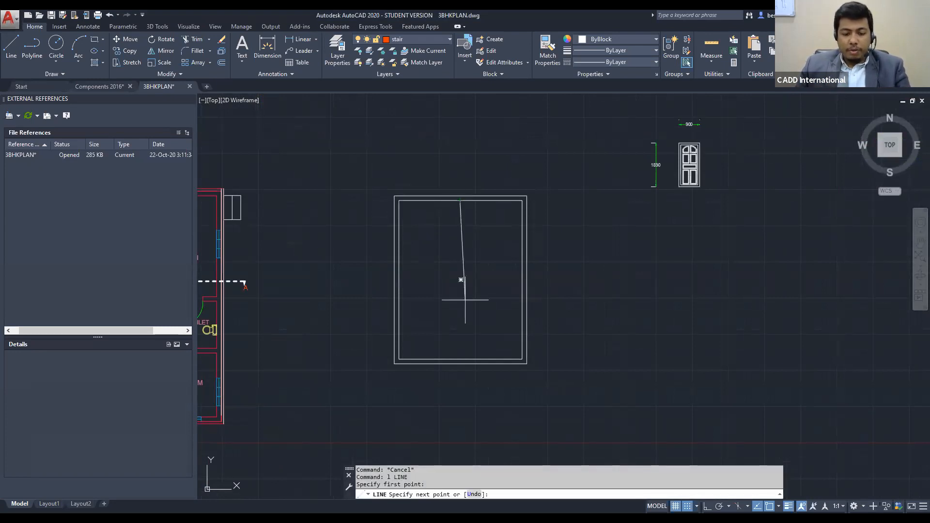
{"action": "key", "text": "F8"}
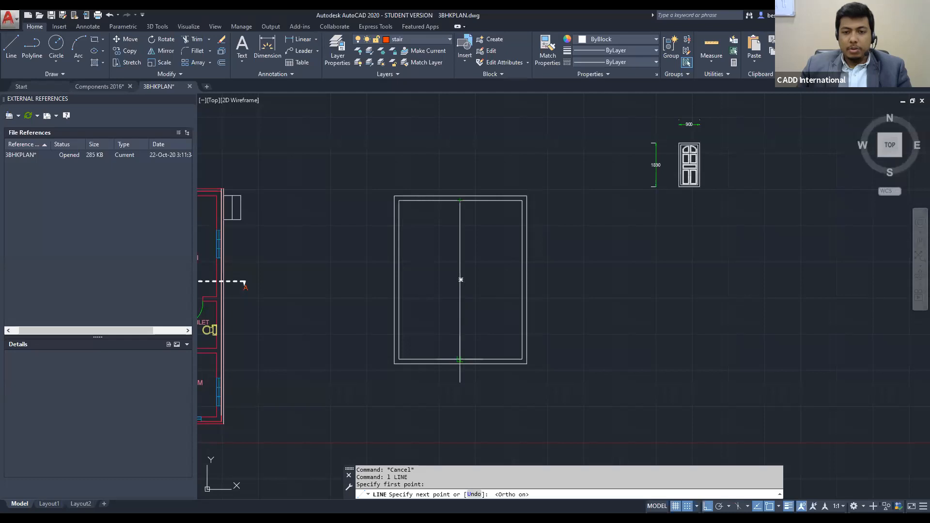
{"action": "left_click", "coordinate": [460, 360]}
{"action": "key", "text": "Escape"}
{"action": "key", "text": "Escape"}
Offset the vertical centre line by 100 to both sides
{"action": "type", "text": "o"}
{"action": "key", "text": "Return"}
{"action": "type", "text": "100"}
{"action": "key", "text": "Return"}
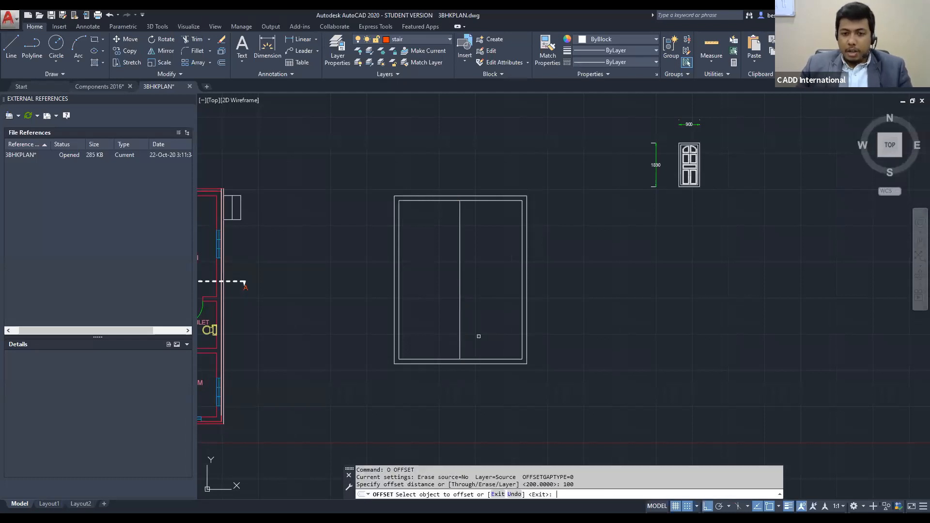
{"action": "left_click", "coordinate": [458, 308]}
{"action": "left_click", "coordinate": [452, 304]}
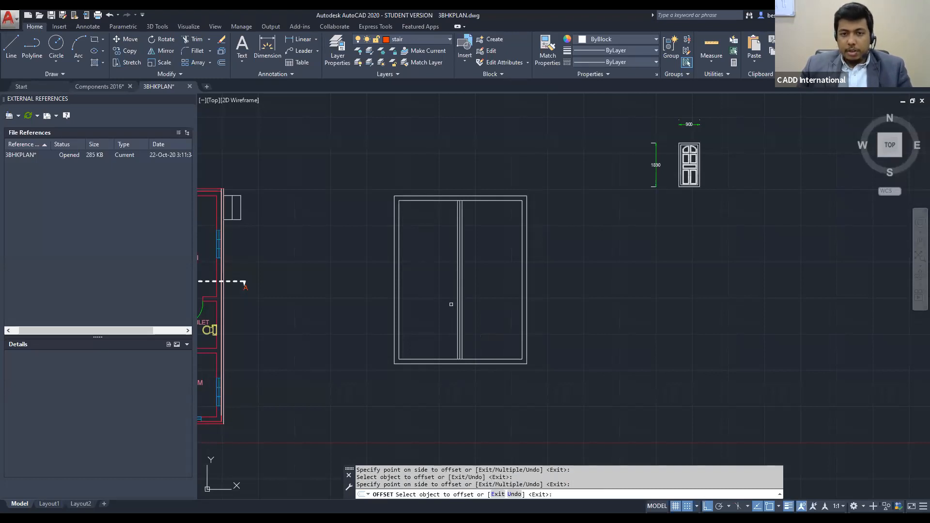
Erase the original centre line between the two offset lines
{"action": "key", "text": "Escape"}
{"action": "scroll", "coordinate": [451, 304], "scroll_direction": "up", "scroll_amount": 6}
{"action": "left_click", "coordinate": [476, 301]}
{"action": "key", "text": "Delete"}
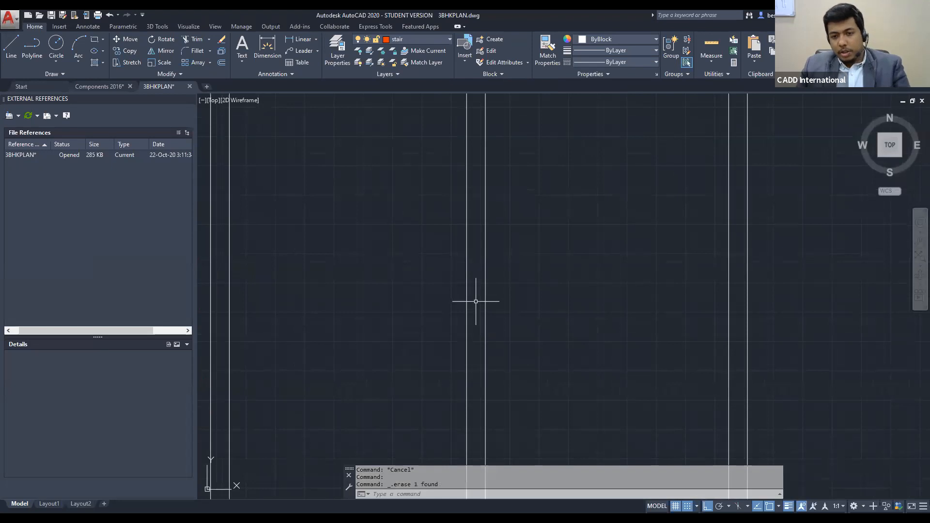
{"action": "key", "text": "Escape"}
{"action": "key", "text": "Escape"}
{"action": "scroll", "coordinate": [476, 302], "scroll_direction": "down", "scroll_amount": 1}
{"action": "type", "text": "tr"}
{"action": "key", "text": "space"}
{"action": "key", "text": "space"}
{"action": "key", "text": "space"}
{"action": "key", "text": "Escape"}
{"action": "key", "text": "Escape"}
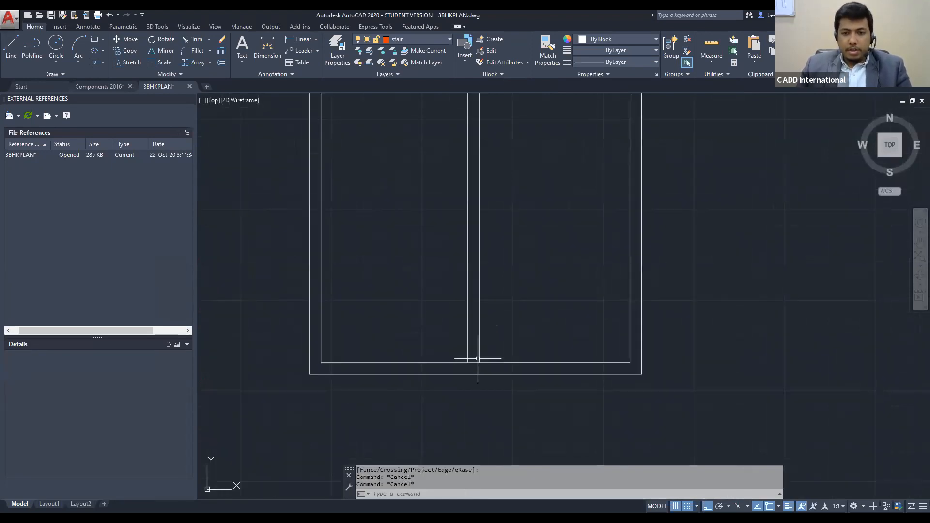
Trim the inner frame edges between the two middle lines at the bottom and top of the window
{"action": "type", "text": "tr"}
{"action": "key", "text": "space"}
{"action": "key", "text": "space"}
{"action": "scroll", "coordinate": [477, 358], "scroll_direction": "up", "scroll_amount": 6}
{"action": "left_click", "coordinate": [444, 394]}
{"action": "left_click", "coordinate": [444, 394]}
{"action": "scroll", "coordinate": [444, 395], "scroll_direction": "down", "scroll_amount": 6}
{"action": "middle_click_drag", "start_coordinate": [451, 372], "coordinate": [468, 478]}
{"action": "scroll", "coordinate": [456, 159], "scroll_direction": "up", "scroll_amount": 2}
{"action": "left_click", "coordinate": [467, 146]}
{"action": "left_click", "coordinate": [467, 146]}
{"action": "left_click", "coordinate": [466, 144]}
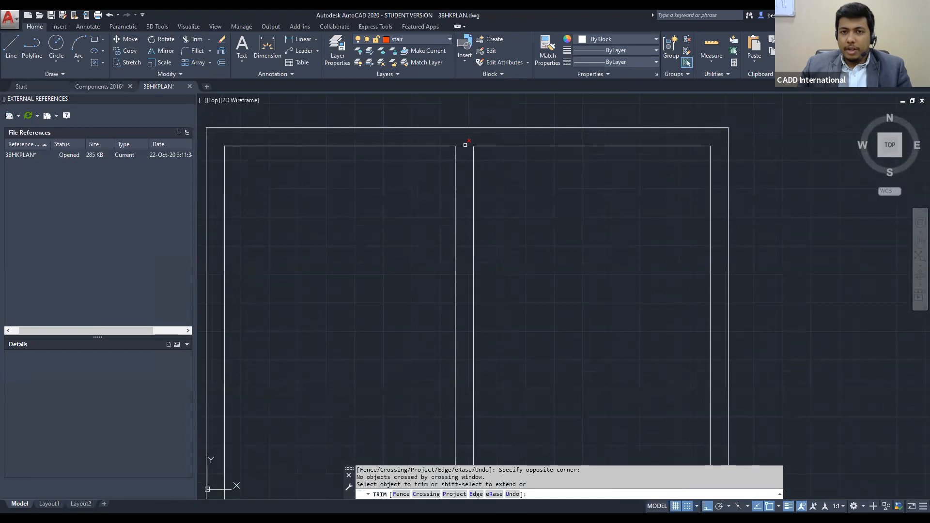
{"action": "key", "text": "Escape"}
{"action": "scroll", "coordinate": [477, 164], "scroll_direction": "down", "scroll_amount": 6}
{"action": "key", "text": "Escape"}
Change the colour of all the window's lines to Yellow in their properties
{"action": "left_click", "coordinate": [377, 130]}
{"action": "left_click", "coordinate": [593, 373]}
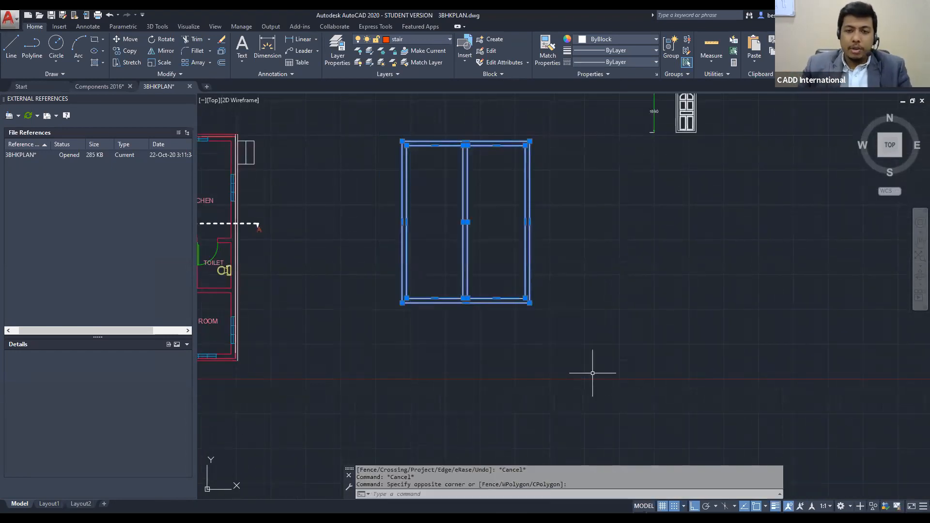
{"action": "type", "text": "pr"}
{"action": "key", "text": "Return"}
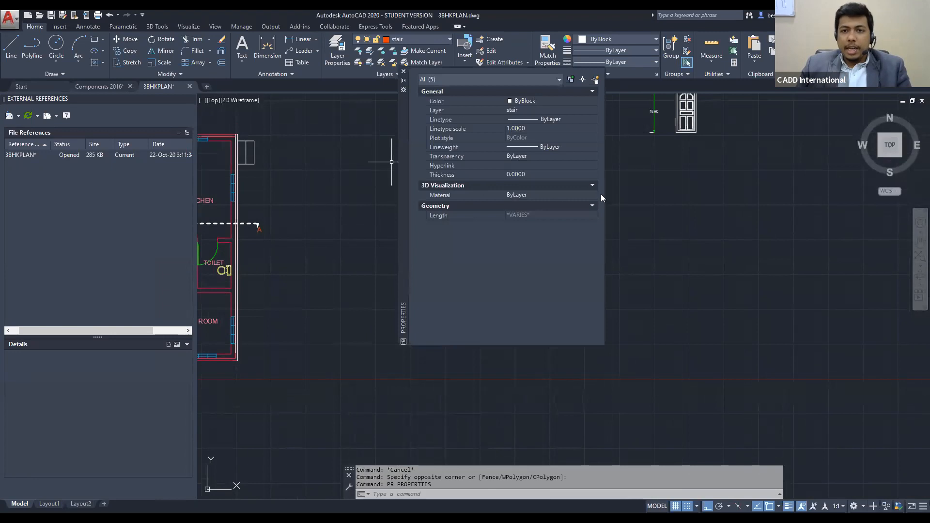
{"action": "left_click", "coordinate": [564, 119]}
{"action": "left_click", "coordinate": [564, 118]}
{"action": "left_click", "coordinate": [563, 146]}
{"action": "left_click", "coordinate": [533, 101]}
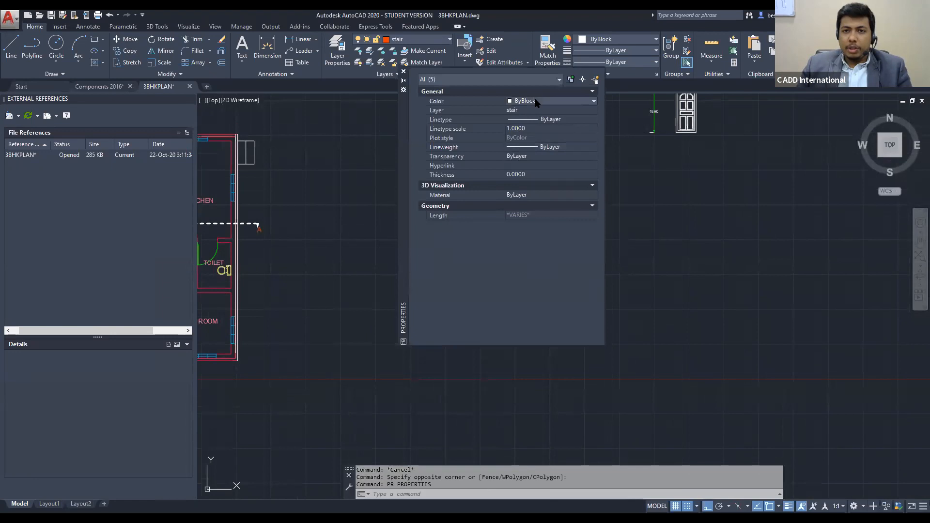
{"action": "left_click", "coordinate": [533, 101]}
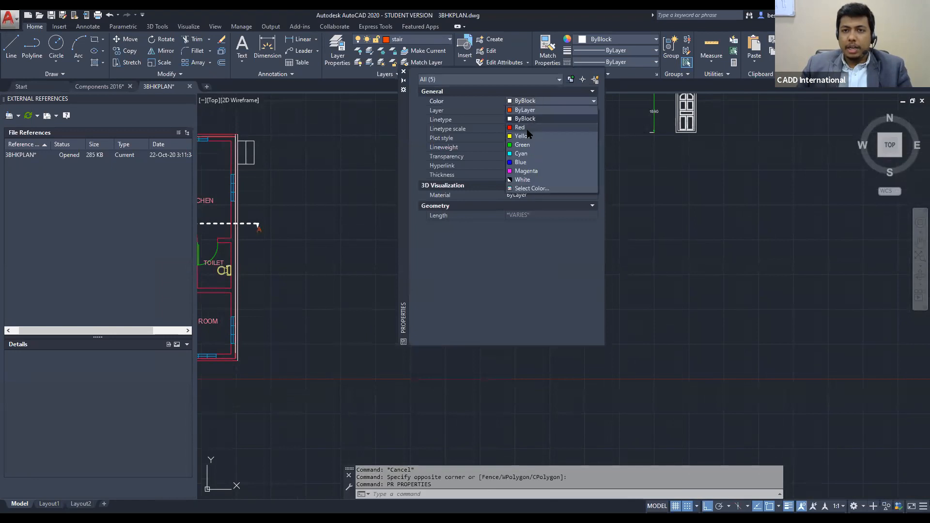
{"action": "left_click", "coordinate": [526, 136]}
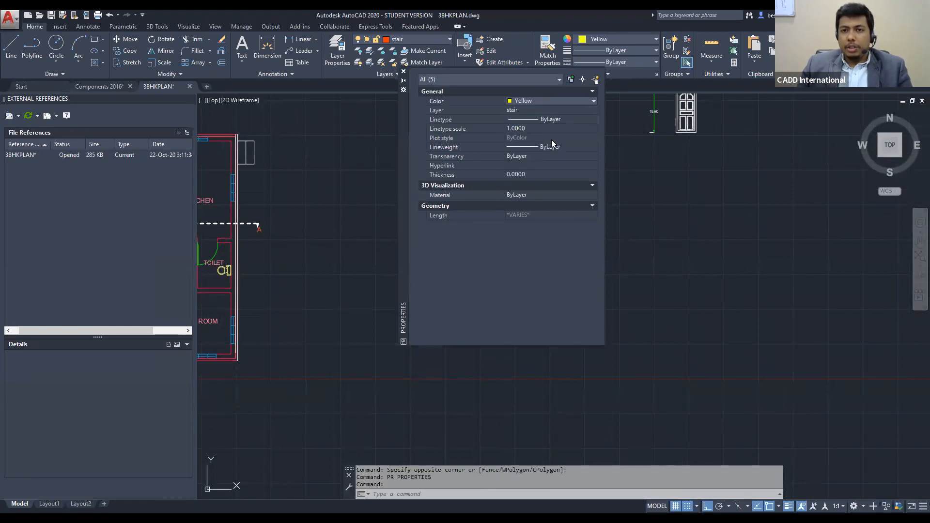
{"action": "left_click", "coordinate": [403, 72]}
{"action": "scroll", "coordinate": [404, 78], "scroll_direction": "up", "scroll_amount": 2}
{"action": "key", "text": "Escape"}
{"action": "key", "text": "Escape"}
{"action": "key", "text": "Escape"}
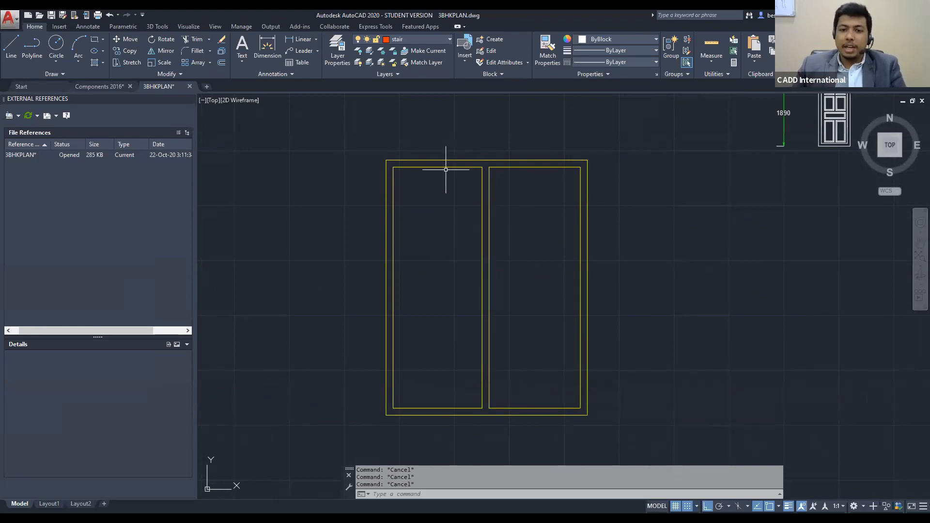
Start a block definition from the whole yellow window and name it W 01 Ele
{"action": "scroll", "coordinate": [498, 253], "scroll_direction": "down", "scroll_amount": 2}
{"action": "left_click", "coordinate": [410, 167]}
{"action": "left_click", "coordinate": [644, 388]}
{"action": "type", "text": "b"}
{"action": "key", "text": "Return"}
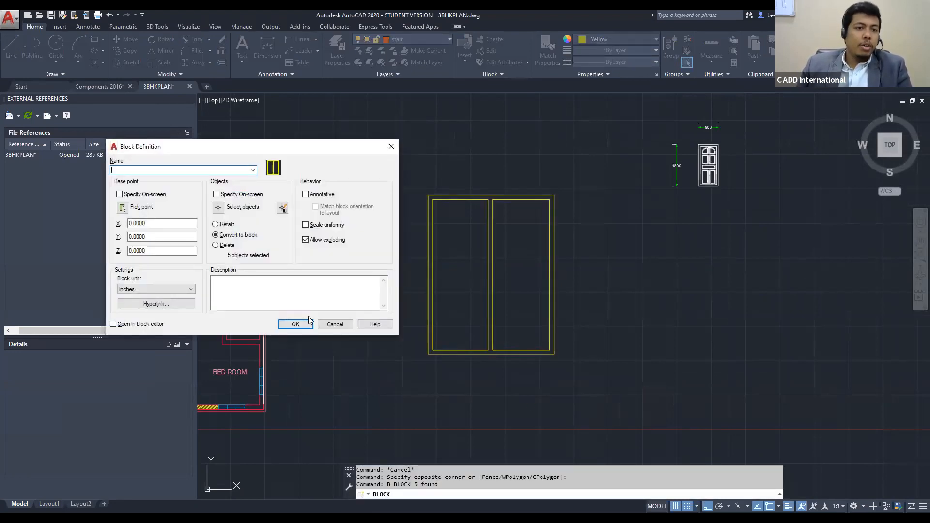
{"action": "type", "text": "Wi"}
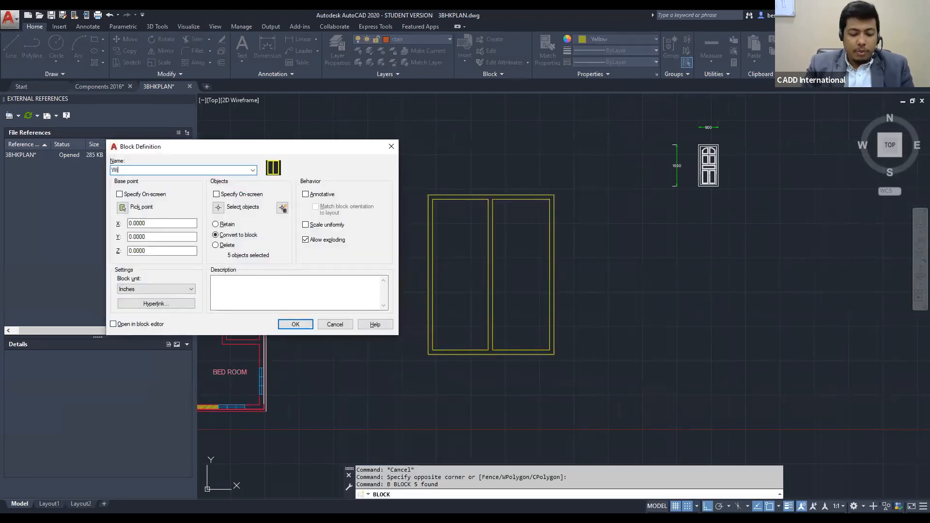
{"action": "type", "text": "n 01  Ele"}
{"action": "key", "text": "BackSpace"}
{"action": "key", "text": "BackSpace"}
{"action": "key", "text": "BackSpace"}
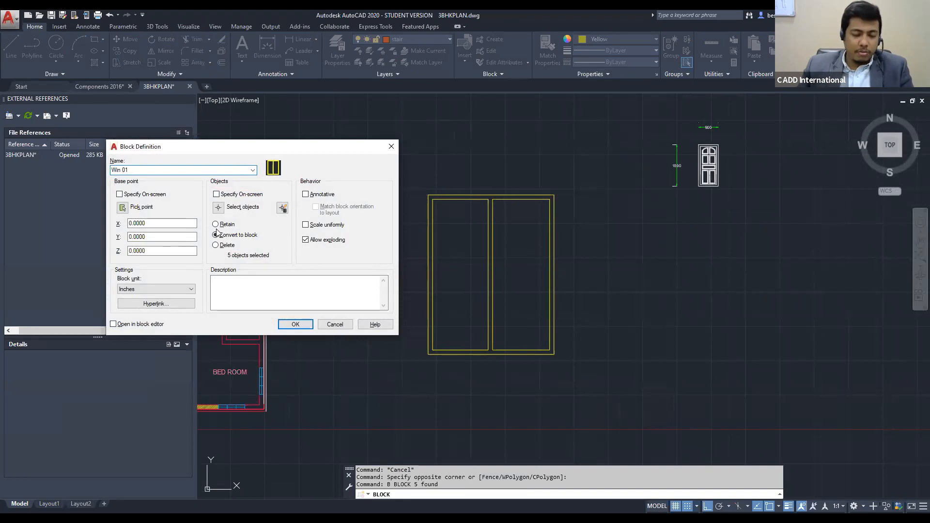
{"action": "key", "text": "BackSpace"}
{"action": "key", "text": "BackSpace"}
{"action": "key", "text": "BackSpace"}
{"action": "key", "text": "BackSpace"}
{"action": "key", "text": "BackSpace"}
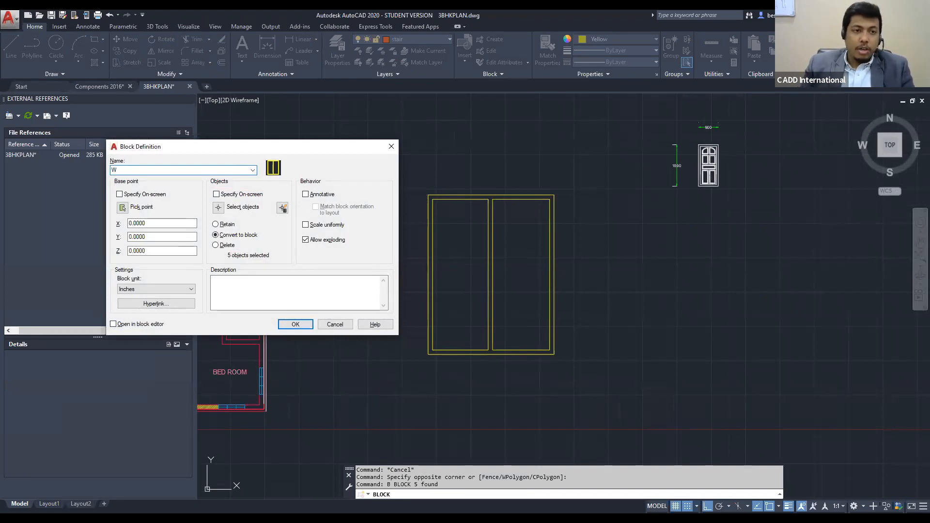
{"action": "type", "text": "01 Ele"}
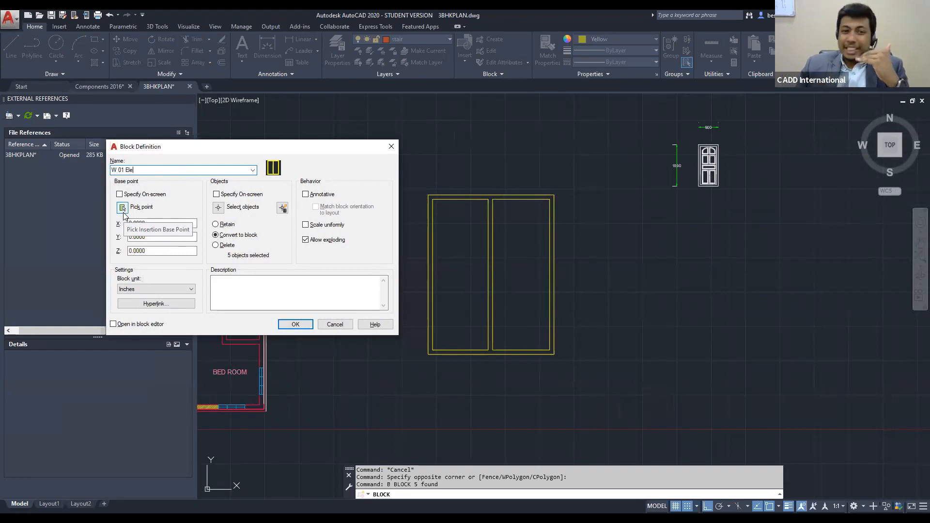
Create the block with its base point at the window's lower-left outer corner, the source objects retained and Centimeters as block unit
{"action": "left_click", "coordinate": [123, 207]}
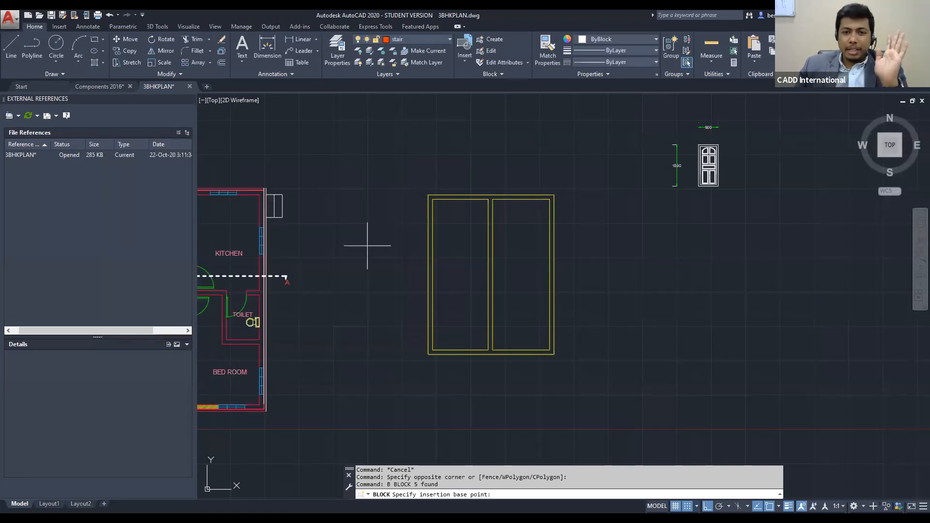
{"action": "left_click", "coordinate": [429, 353]}
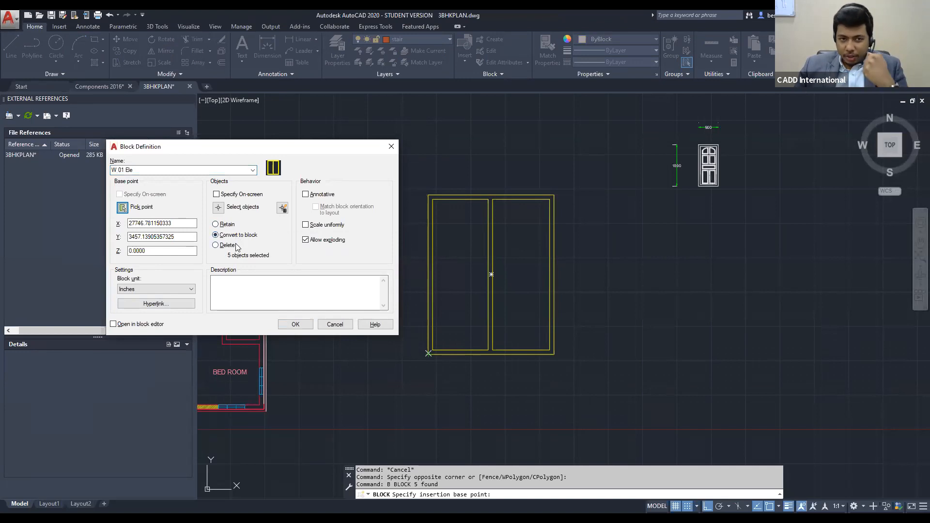
{"action": "left_click", "coordinate": [226, 225]}
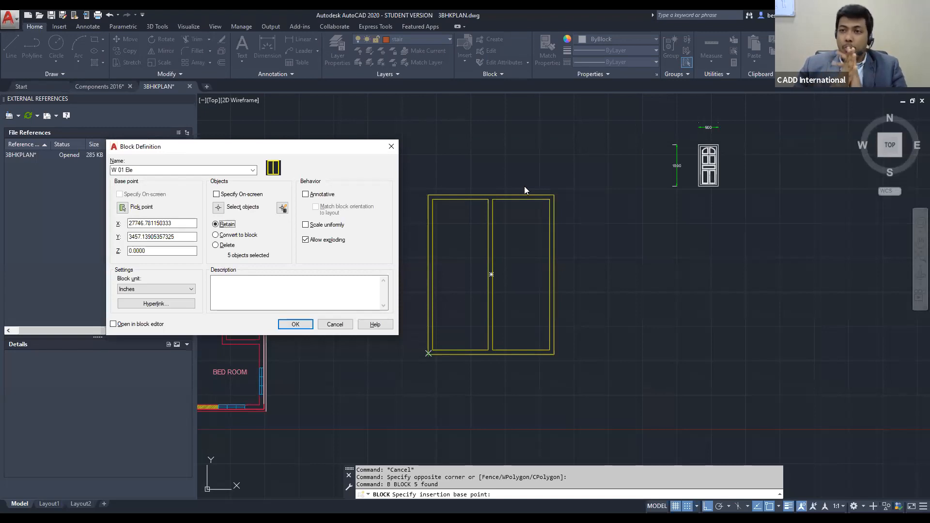
{"action": "left_click", "coordinate": [157, 291]}
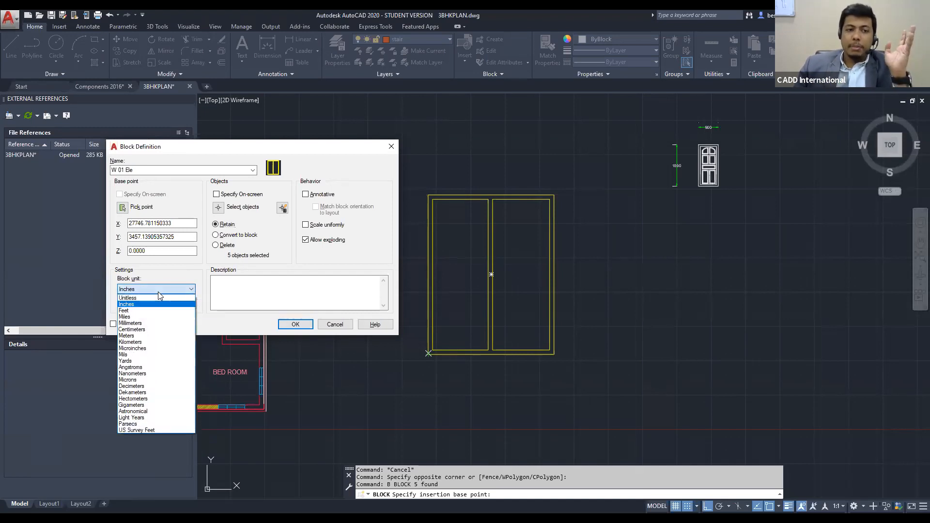
{"action": "left_click", "coordinate": [146, 330]}
{"action": "left_click", "coordinate": [294, 324]}
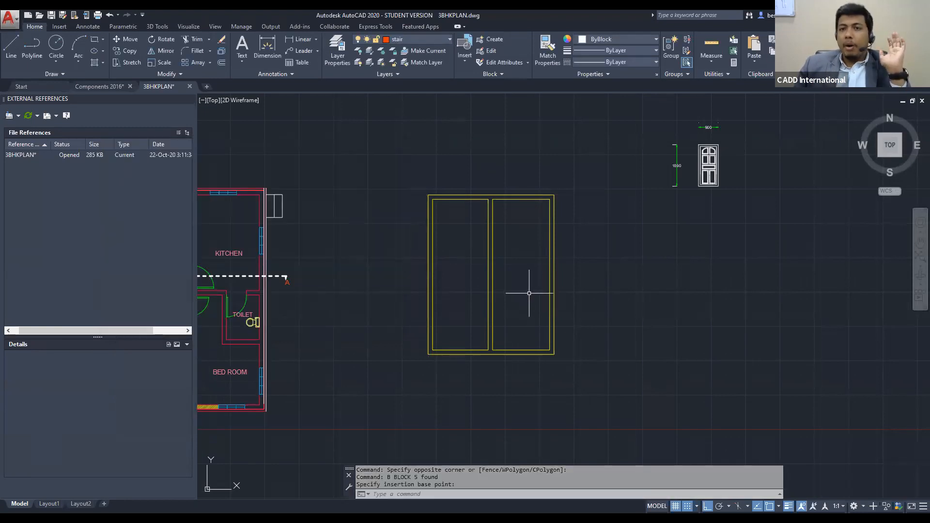
Insert the W 01 Ele block in the empty area above and to the right of the elevation
{"action": "scroll", "coordinate": [590, 301], "scroll_direction": "down", "scroll_amount": 4}
{"action": "middle_click_drag", "start_coordinate": [651, 323], "coordinate": [816, 374]}
{"action": "scroll", "coordinate": [561, 332], "scroll_direction": "up", "scroll_amount": 4}
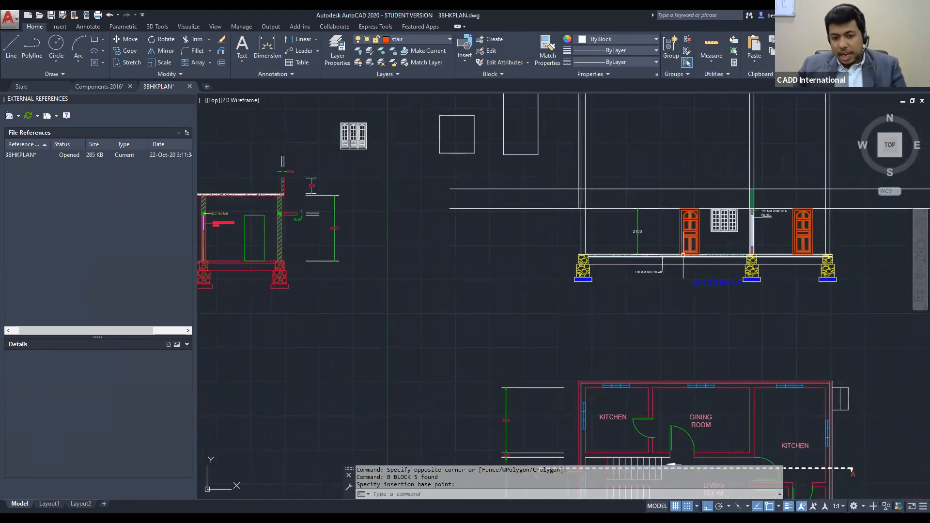
{"action": "scroll", "coordinate": [676, 243], "scroll_direction": "up", "scroll_amount": 2}
{"action": "middle_click_drag", "start_coordinate": [667, 328], "coordinate": [589, 327]}
{"action": "type", "text": "i"}
{"action": "key", "text": "Return"}
{"action": "scroll", "coordinate": [562, 337], "scroll_direction": "down", "scroll_amount": 2}
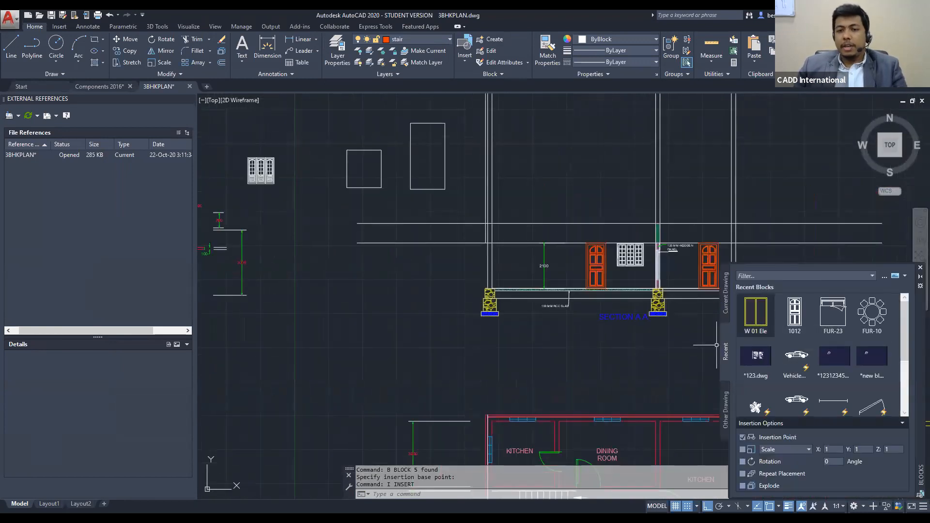
{"action": "left_click", "coordinate": [756, 315]}
{"action": "scroll", "coordinate": [249, 295], "scroll_direction": "down", "scroll_amount": 4}
{"action": "middle_click_drag", "start_coordinate": [612, 197], "coordinate": [477, 187]}
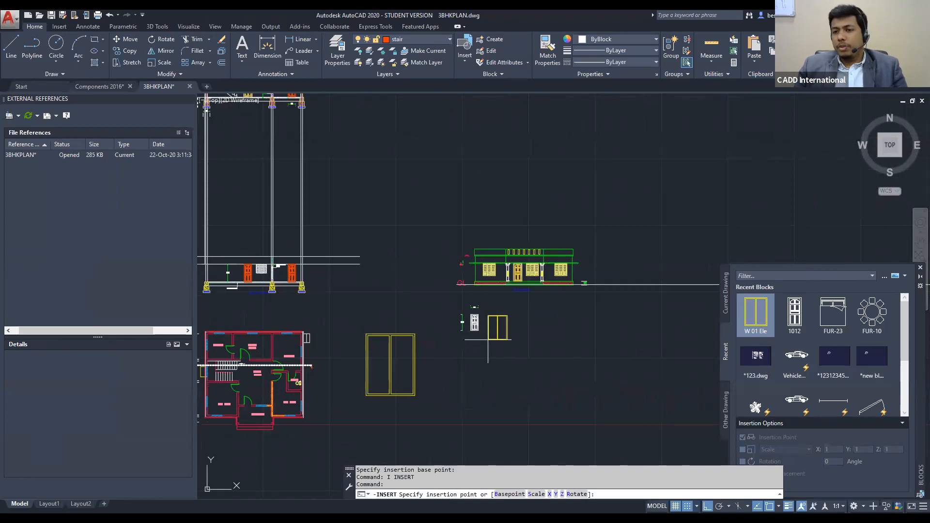
{"action": "scroll", "coordinate": [613, 180], "scroll_direction": "up", "scroll_amount": 5}
{"action": "scroll", "coordinate": [598, 171], "scroll_direction": "up", "scroll_amount": 2}
{"action": "scroll", "coordinate": [597, 172], "scroll_direction": "up", "scroll_amount": 2}
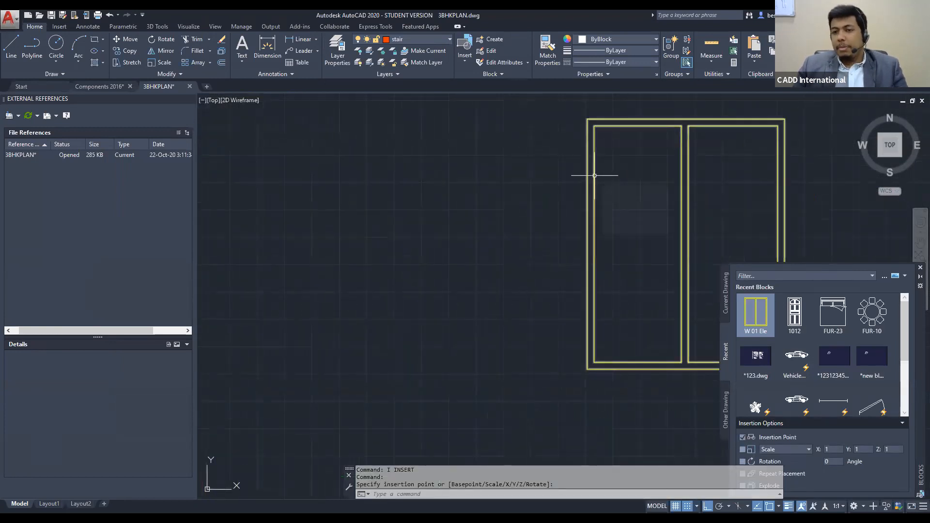
{"action": "scroll", "coordinate": [596, 188], "scroll_direction": "down", "scroll_amount": 4}
{"action": "middle_click_drag", "start_coordinate": [596, 189], "coordinate": [528, 181]}
{"action": "key", "text": "Escape"}
{"action": "key", "text": "Escape"}
{"action": "scroll", "coordinate": [528, 177], "scroll_direction": "down", "scroll_amount": 4}
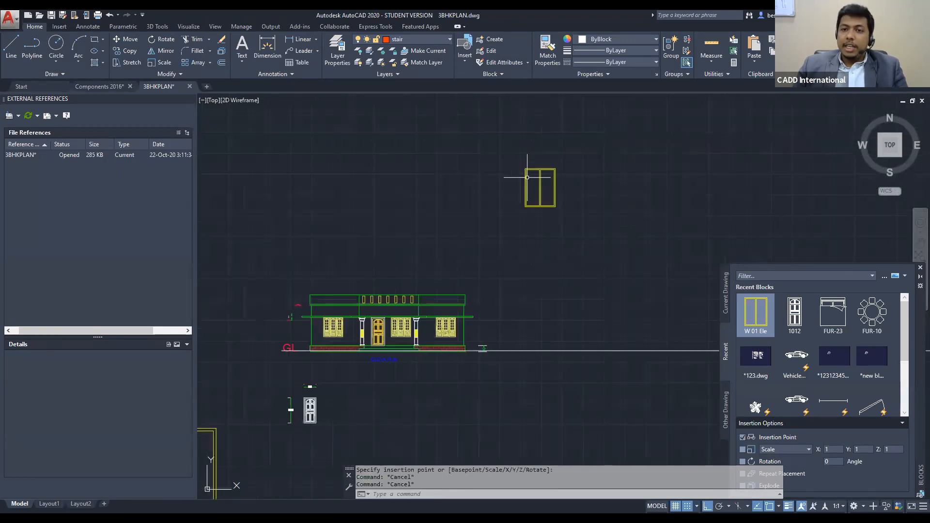
{"action": "mouse_move", "coordinate": [429, 259]}
{"action": "middle_mouse_down"}
{"action": "mouse_move", "coordinate": [445, 241]}
{"action": "mouse_move", "coordinate": [583, 235]}
{"action": "middle_mouse_up"}
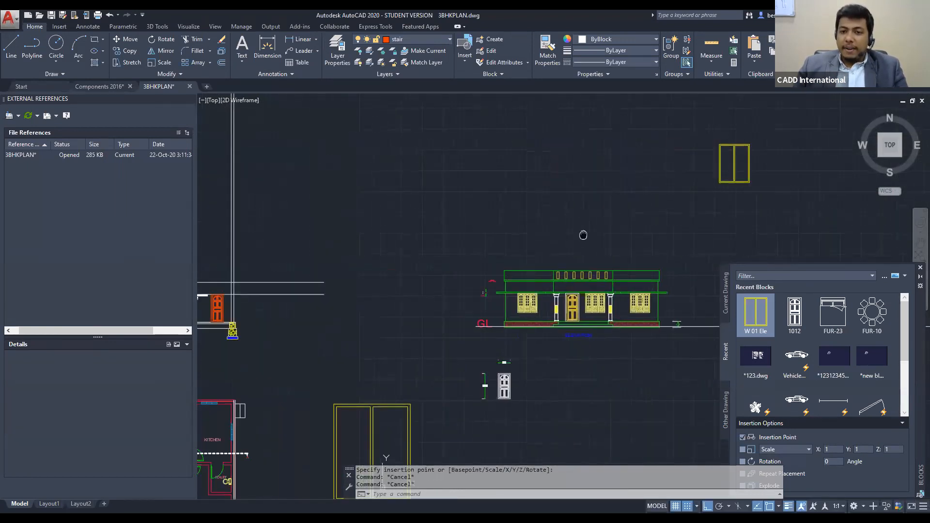
{"action": "mouse_move", "coordinate": [591, 309]}
{"action": "middle_mouse_down"}
{"action": "mouse_move", "coordinate": [539, 280]}
{"action": "mouse_move", "coordinate": [451, 259]}
{"action": "middle_mouse_up"}
{"action": "middle_click_drag", "start_coordinate": [697, 160], "coordinate": [654, 233]}
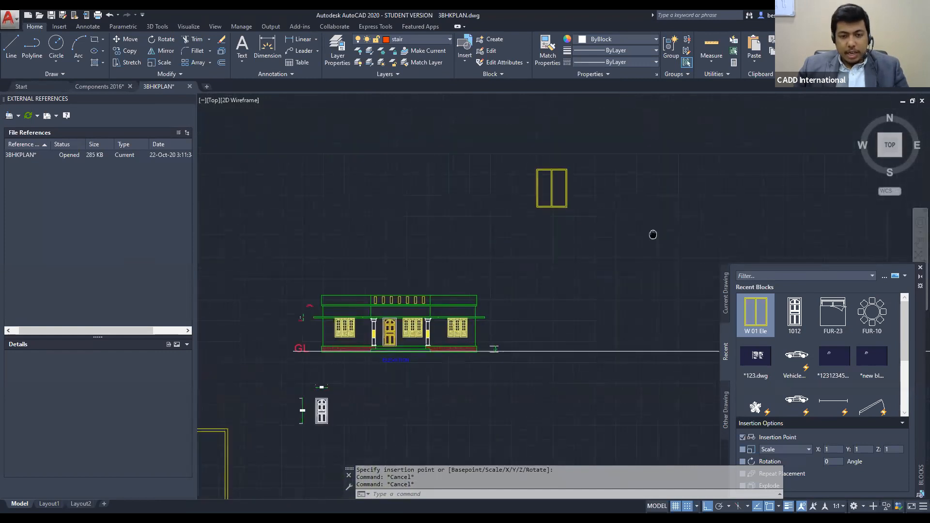
{"action": "scroll", "coordinate": [578, 239], "scroll_direction": "up", "scroll_amount": 2}
{"action": "middle_click_drag", "start_coordinate": [578, 238], "coordinate": [581, 266]}
{"action": "left_click", "coordinate": [602, 262]}
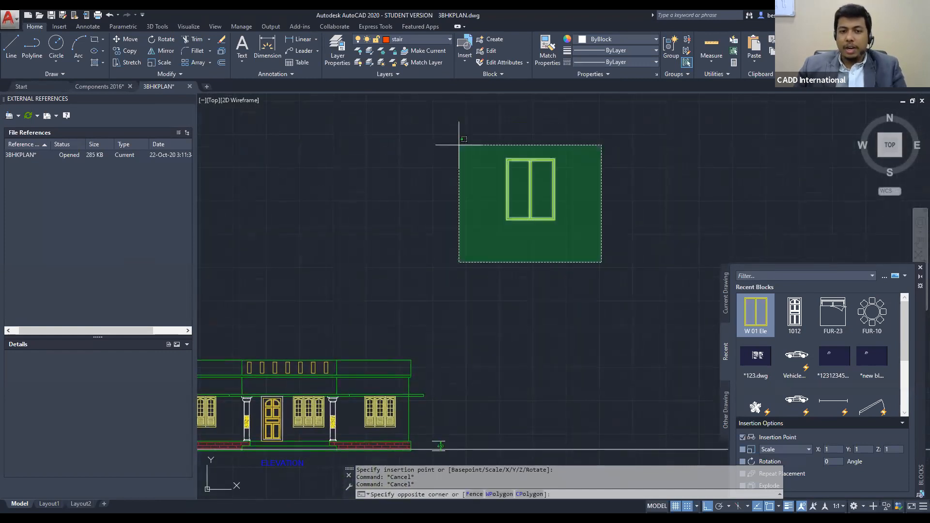
{"action": "left_click", "coordinate": [452, 131]}
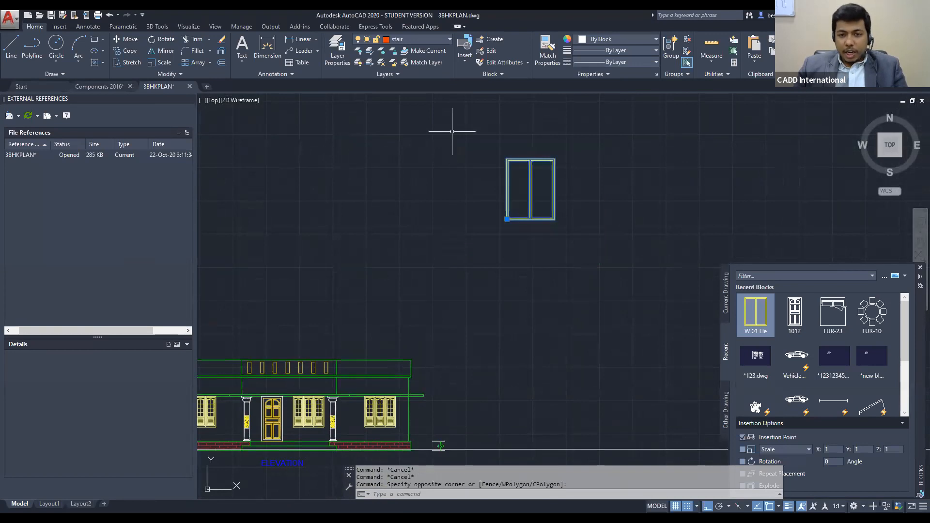
{"action": "scroll", "coordinate": [382, 427], "scroll_direction": "up", "scroll_amount": 5}
{"action": "mouse_move", "coordinate": [382, 426]}
{"action": "middle_mouse_down"}
{"action": "mouse_move", "coordinate": [382, 343]}
{"action": "mouse_move", "coordinate": [482, 340]}
{"action": "middle_mouse_up"}
{"action": "scroll", "coordinate": [417, 355], "scroll_direction": "down", "scroll_amount": 4}
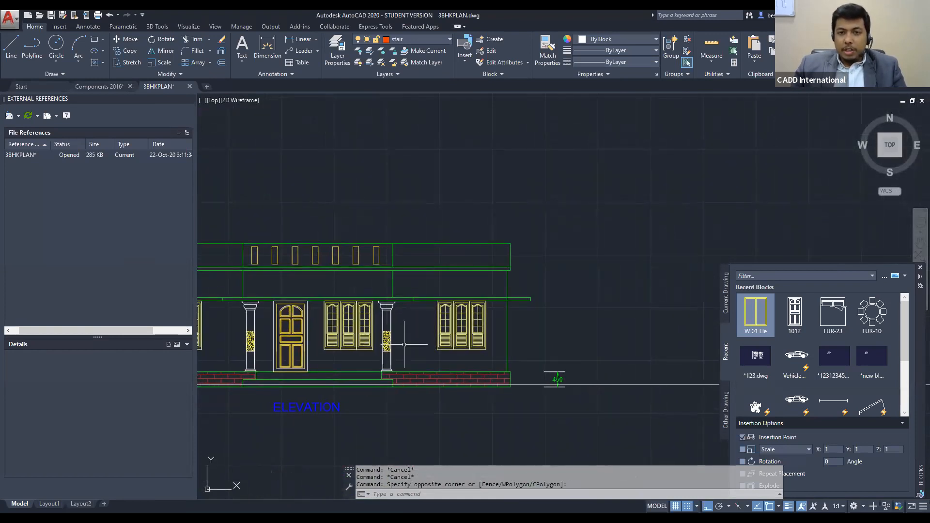
{"action": "type", "text": "sc"}
{"action": "key", "text": "Return"}
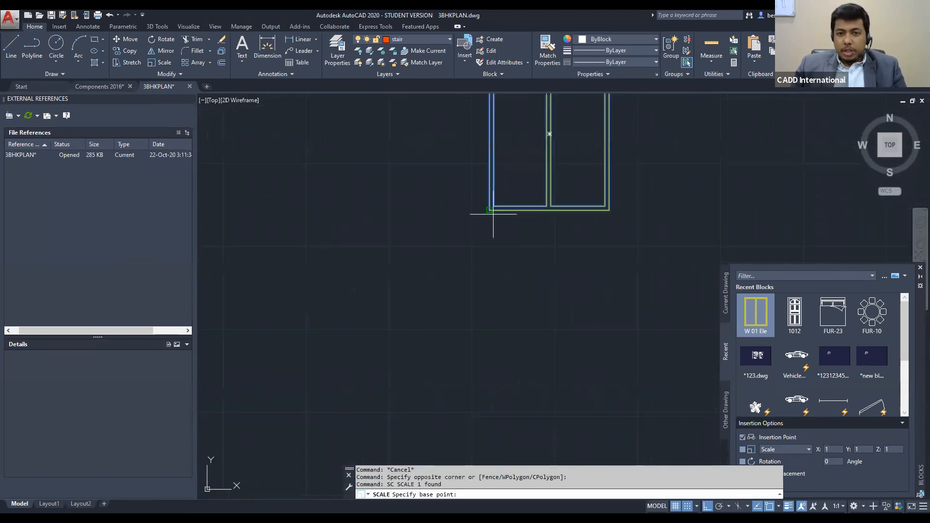
{"action": "left_click", "coordinate": [493, 214]}
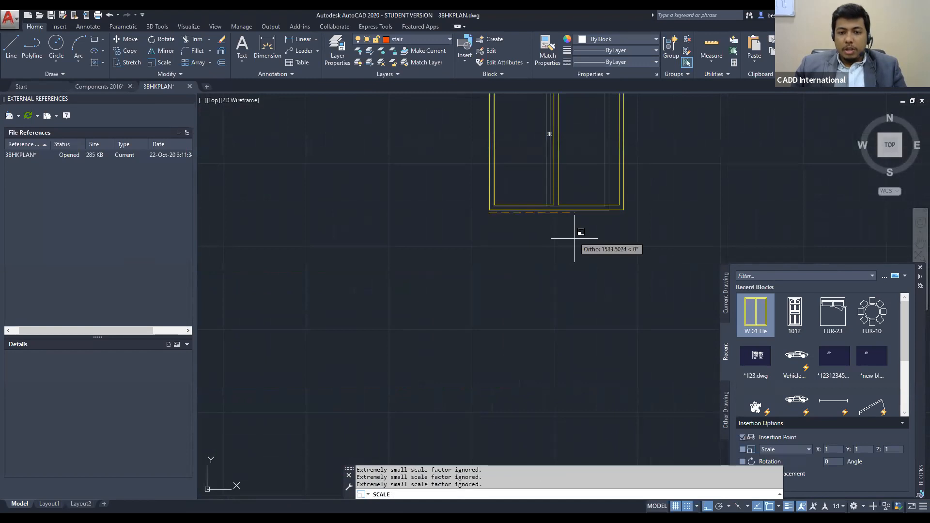
{"action": "key", "text": "Escape"}
Scale the inserted window by reference from its lower-left outer corner, matching its width to two adjoining panels of an elevation window
{"action": "left_click", "coordinate": [668, 244]}
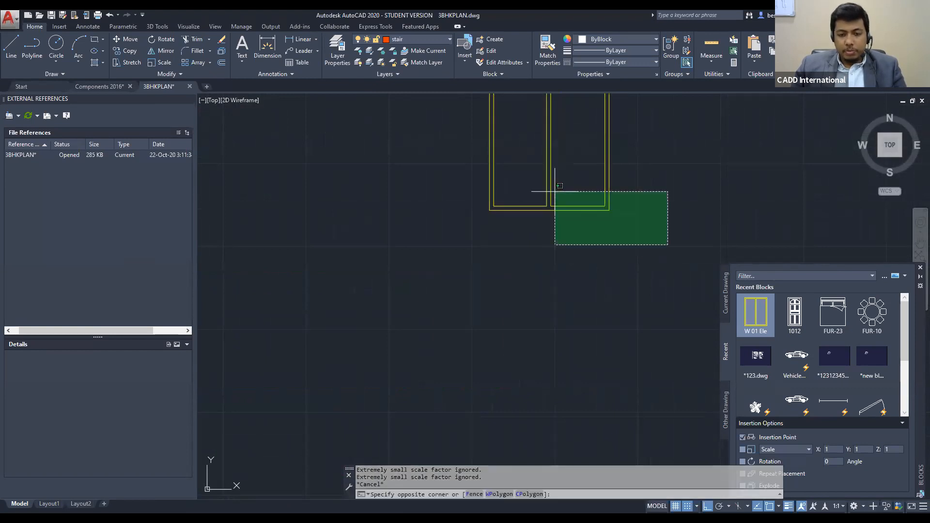
{"action": "left_click", "coordinate": [554, 192]}
{"action": "type", "text": "sc"}
{"action": "key", "text": "Return"}
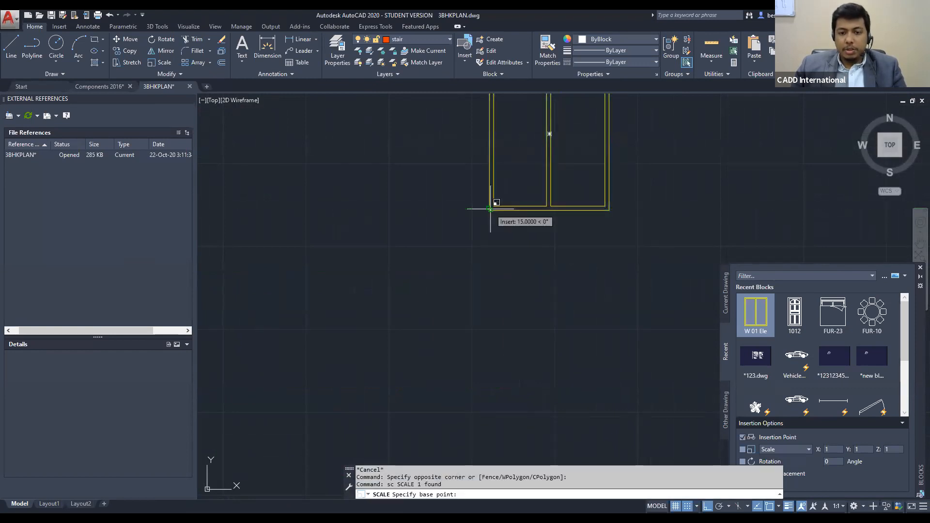
{"action": "left_click", "coordinate": [490, 209]}
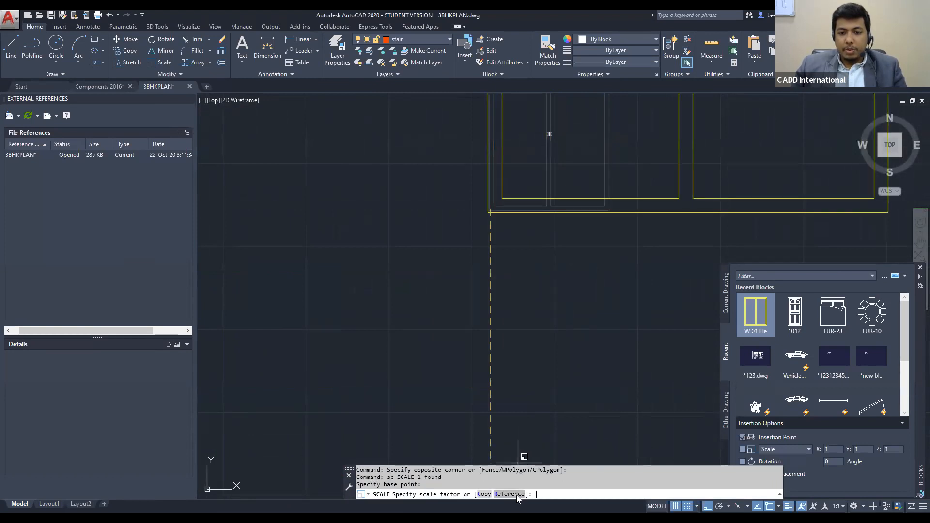
{"action": "left_click", "coordinate": [508, 494]}
{"action": "left_click", "coordinate": [491, 210]}
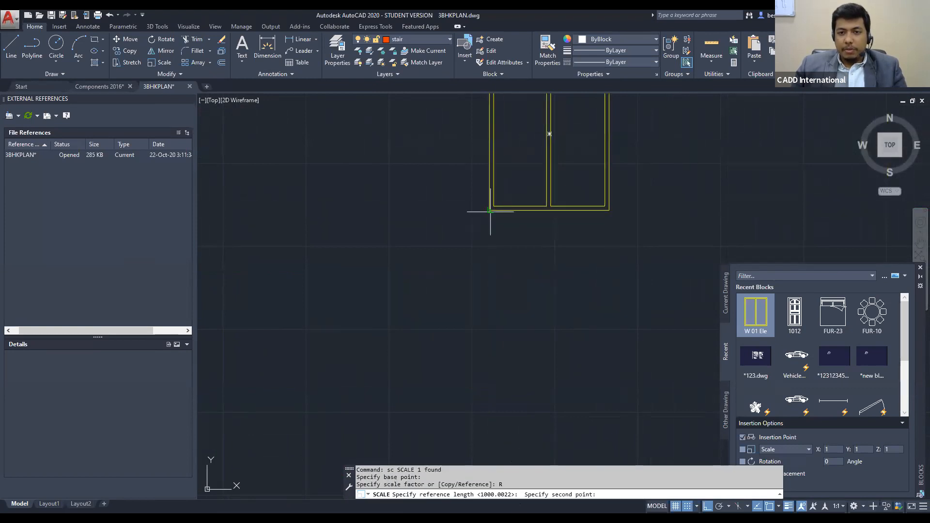
{"action": "left_click", "coordinate": [609, 210]}
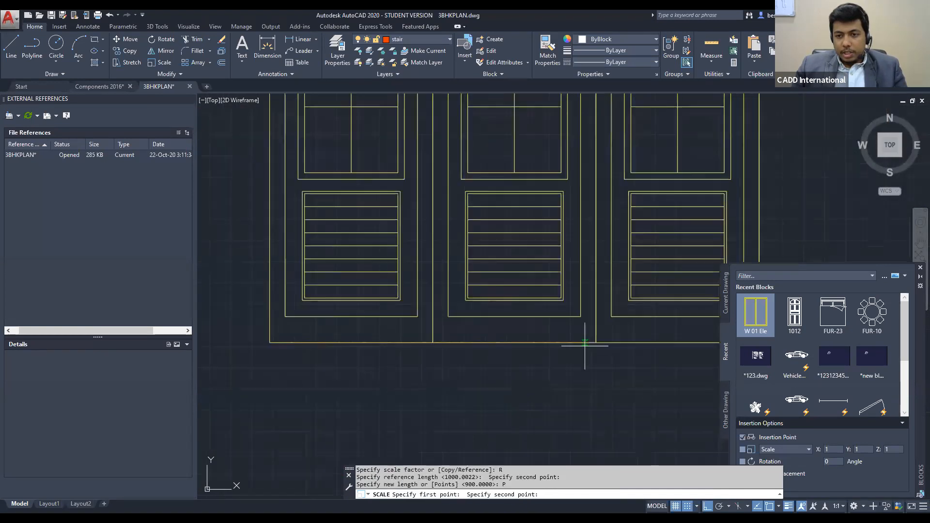
{"action": "left_click", "coordinate": [596, 342]}
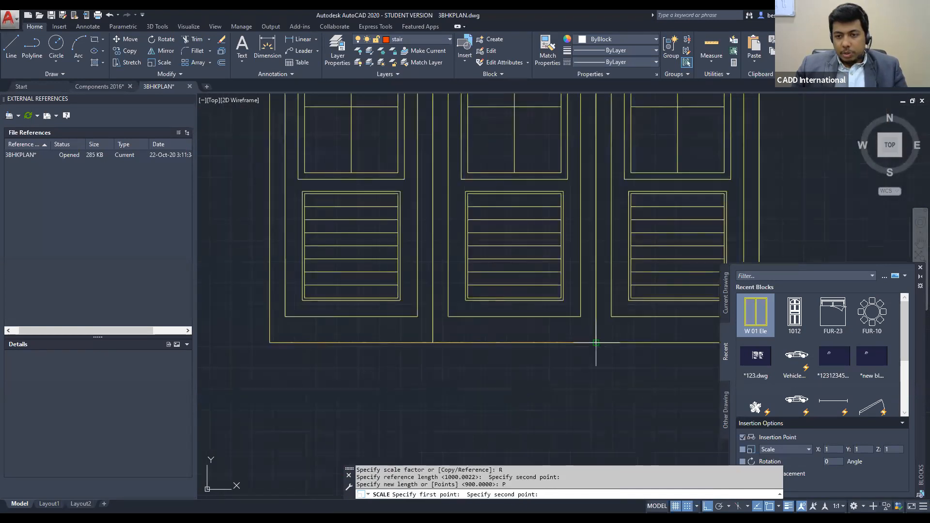
{"action": "left_click", "coordinate": [596, 343]}
{"action": "scroll", "coordinate": [595, 342], "scroll_direction": "down", "scroll_amount": 10}
{"action": "middle_click_drag", "start_coordinate": [678, 195], "coordinate": [526, 233]}
{"action": "left_click", "coordinate": [524, 138]}
{"action": "left_click", "coordinate": [625, 186]}
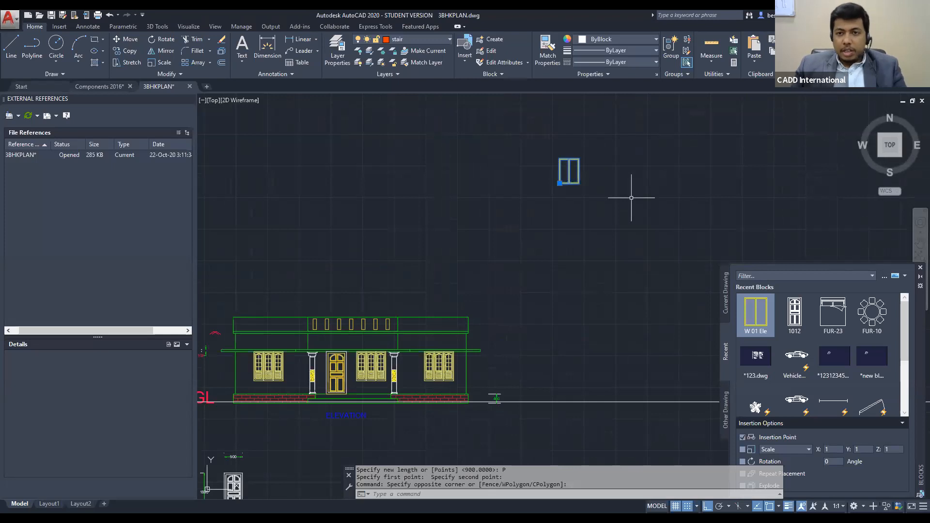
{"action": "type", "text": "m"}
{"action": "key", "text": "Return"}
{"action": "left_click", "coordinate": [570, 186]}
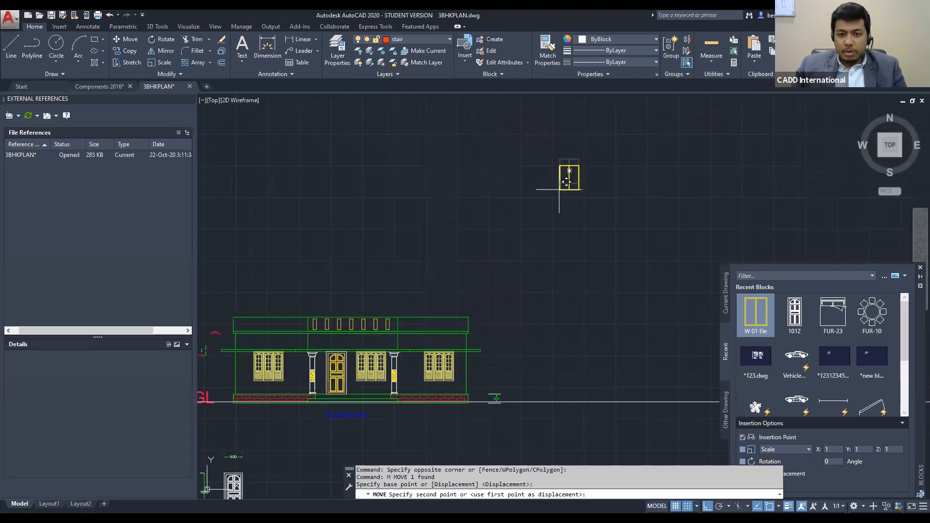
{"action": "key", "text": "F8"}
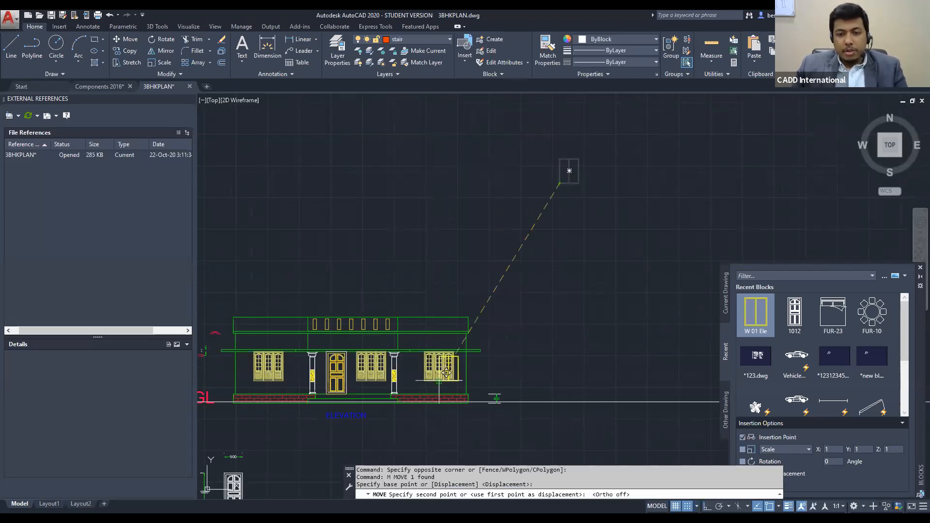
{"action": "scroll", "coordinate": [447, 373], "scroll_direction": "up", "scroll_amount": 5}
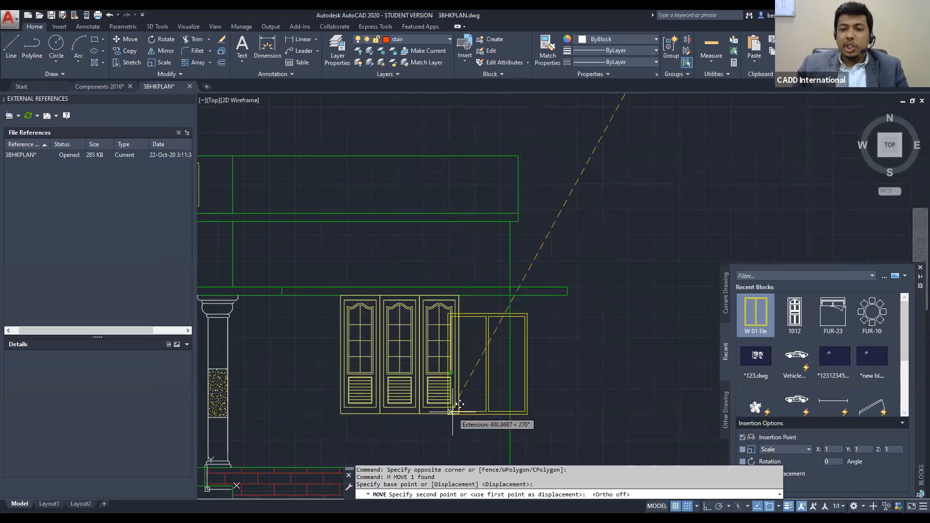
{"action": "scroll", "coordinate": [459, 405], "scroll_direction": "down", "scroll_amount": 2}
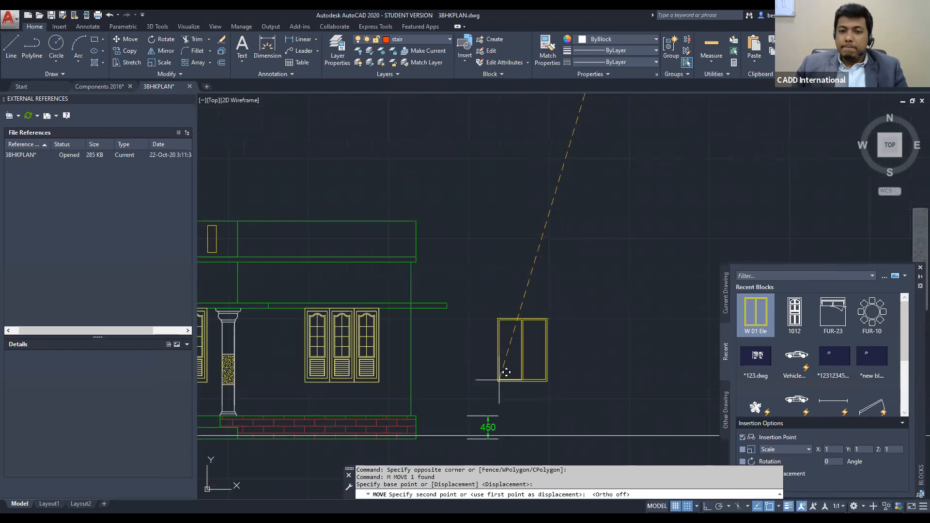
{"action": "middle_click_drag", "start_coordinate": [499, 375], "coordinate": [466, 363]}
{"action": "scroll", "coordinate": [466, 362], "scroll_direction": "down", "scroll_amount": 3}
{"action": "key", "text": "Escape"}
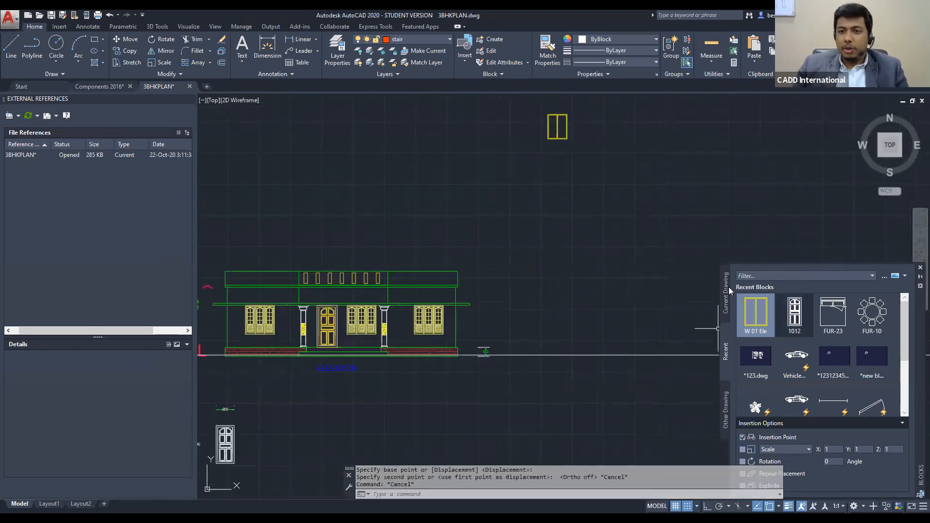
Insert the recent 1012 door blocks in the empty area to the right of the elevation
{"action": "left_click", "coordinate": [795, 315]}
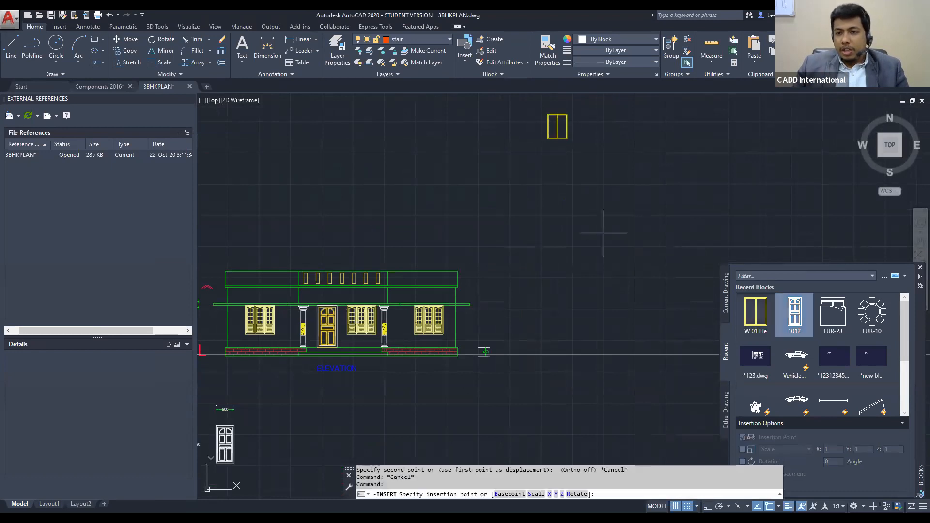
{"action": "left_click", "coordinate": [602, 233]}
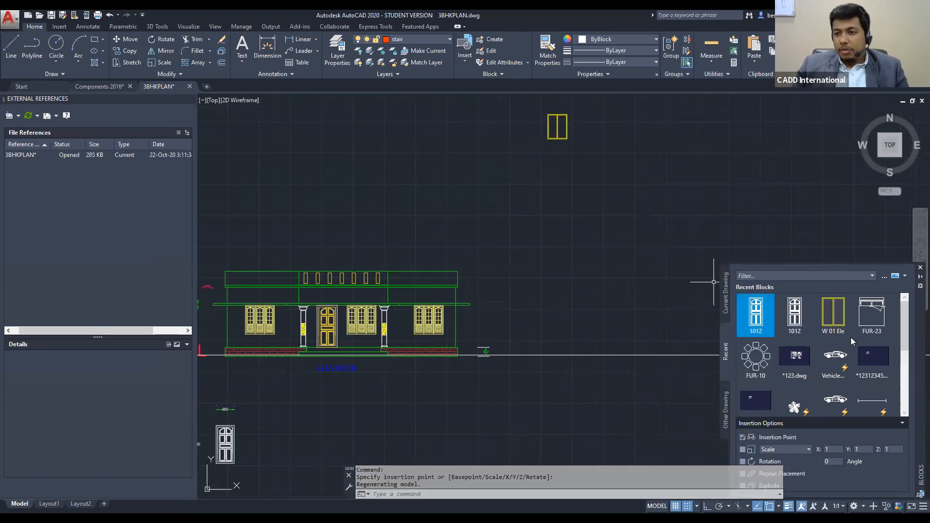
{"action": "left_click", "coordinate": [756, 329]}
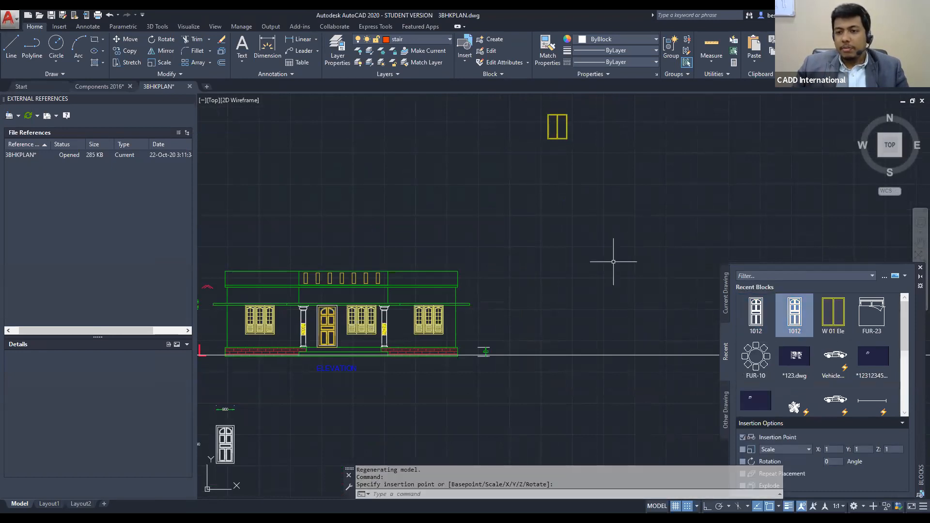
{"action": "left_click", "coordinate": [756, 329]}
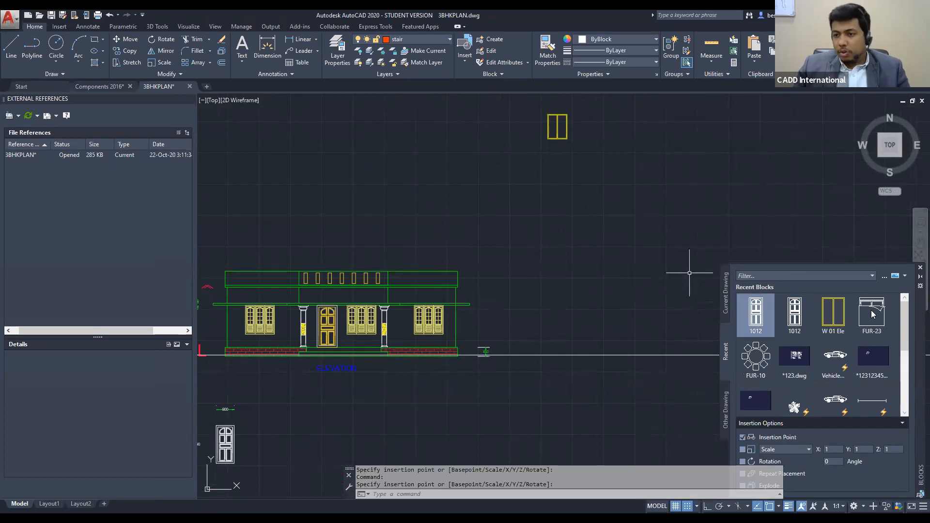
Insert another W 01 Ele window block at its original scale in the empty area to the right of the elevation
{"action": "left_click", "coordinate": [838, 326]}
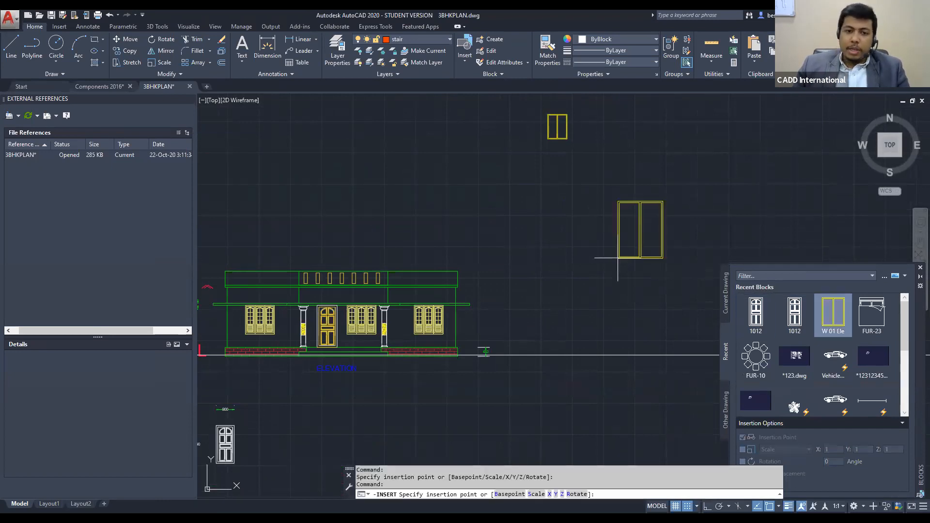
{"action": "middle_click_drag", "start_coordinate": [590, 254], "coordinate": [494, 244]}
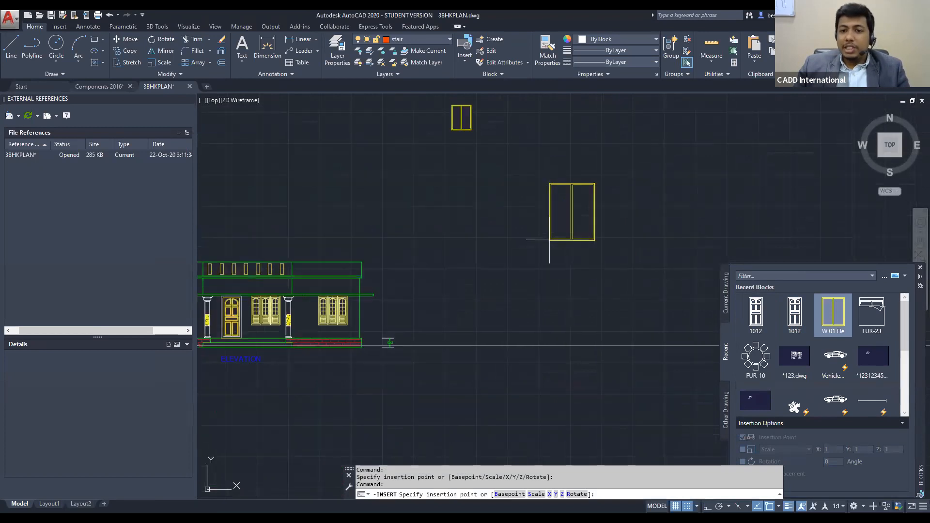
{"action": "left_click", "coordinate": [550, 240]}
{"action": "middle_click_drag", "start_coordinate": [570, 249], "coordinate": [479, 254]}
{"action": "key", "text": "Escape"}
{"action": "key", "text": "Escape"}
Dimension the overall width of the newly inserted window along its bottom edge, placing the dimension below it
{"action": "scroll", "coordinate": [477, 245], "scroll_direction": "up", "scroll_amount": 4}
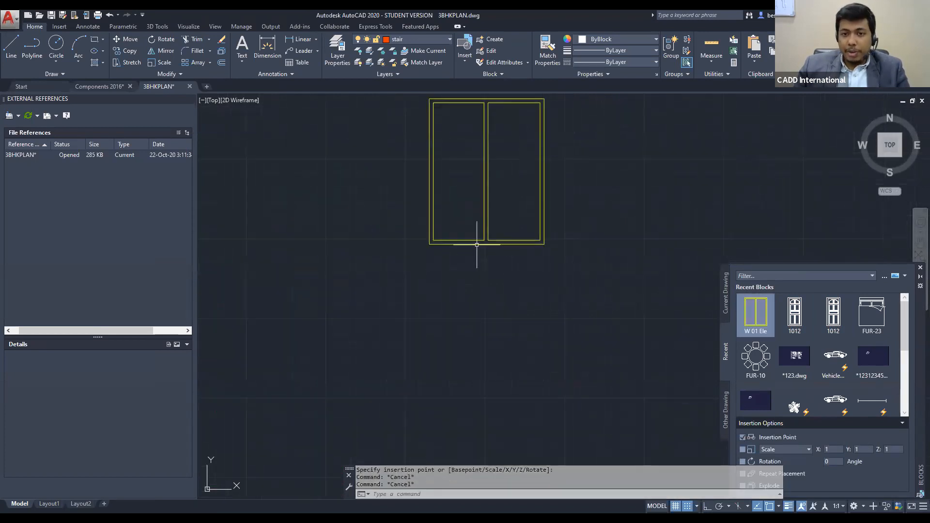
{"action": "scroll", "coordinate": [478, 245], "scroll_direction": "down", "scroll_amount": 2}
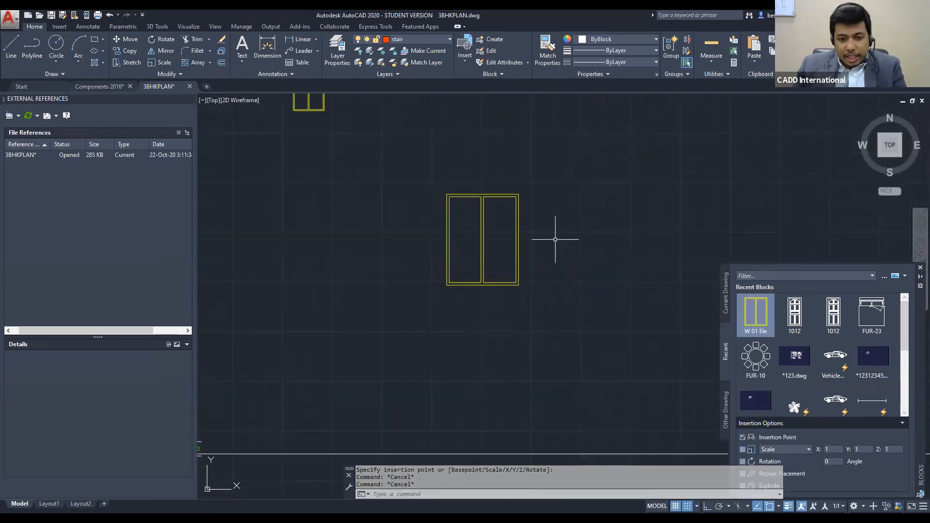
{"action": "type", "text": "dim"}
{"action": "key", "text": "BackSpace"}
{"action": "key", "text": "BackSpace"}
{"action": "key", "text": "BackSpace"}
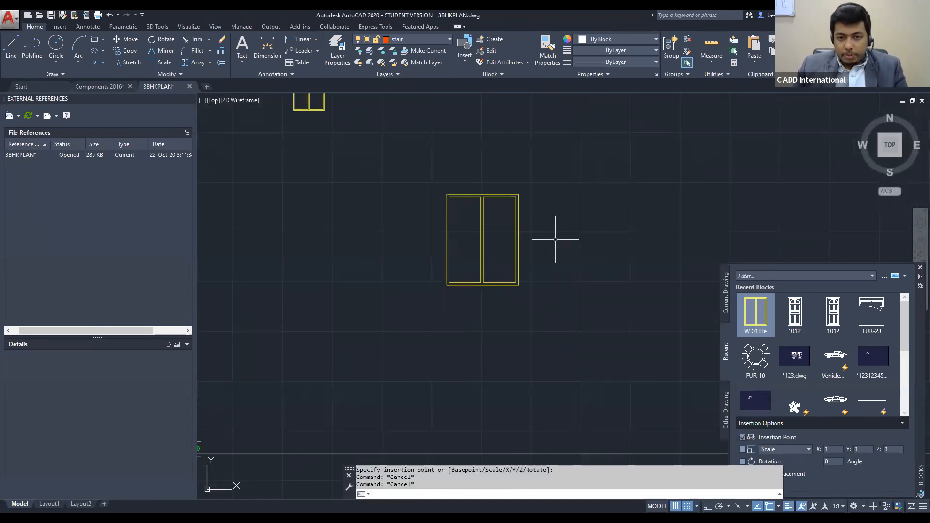
{"action": "type", "text": "dim"}
{"action": "key", "text": "Return"}
{"action": "scroll", "coordinate": [482, 264], "scroll_direction": "up", "scroll_amount": 3}
{"action": "key", "text": "Return"}
{"action": "left_click", "coordinate": [392, 318]}
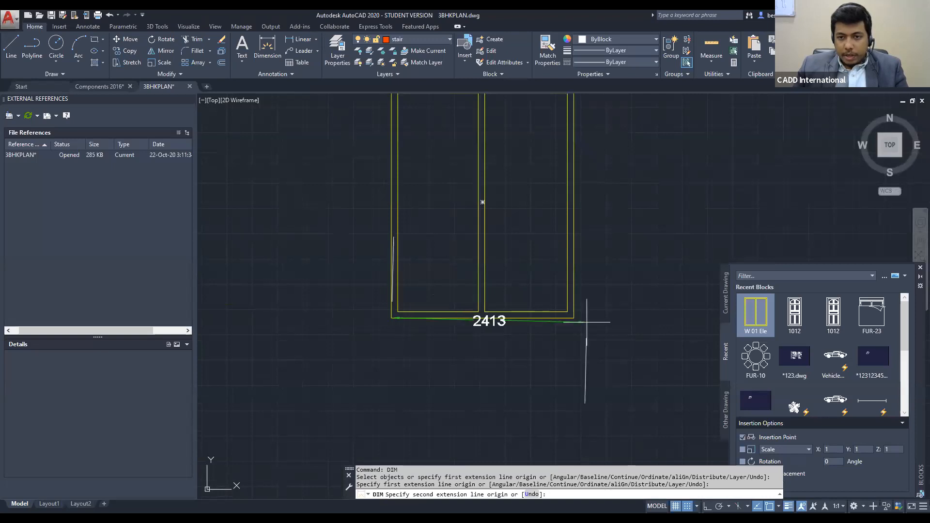
{"action": "left_click", "coordinate": [574, 318]}
{"action": "left_click", "coordinate": [543, 419]}
Dimension the overall height of the newly inserted window along its left edge, placing the dimension to its left
{"action": "middle_click_drag", "start_coordinate": [498, 243], "coordinate": [498, 341]}
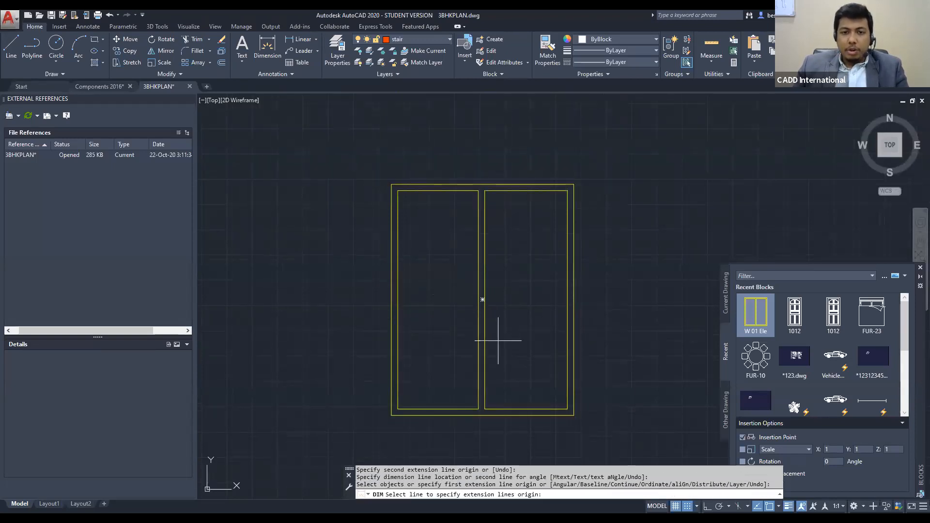
{"action": "left_click", "coordinate": [392, 184]}
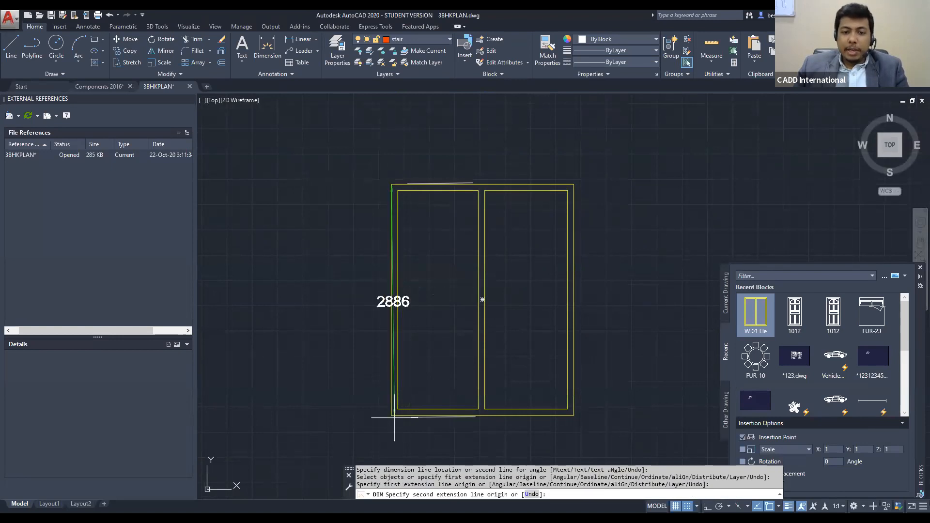
{"action": "left_click", "coordinate": [392, 416]}
{"action": "left_click", "coordinate": [287, 415]}
{"action": "scroll", "coordinate": [335, 310], "scroll_direction": "down", "scroll_amount": 5}
{"action": "key", "text": "Escape"}
{"action": "scroll", "coordinate": [328, 284], "scroll_direction": "up", "scroll_amount": 4}
{"action": "scroll", "coordinate": [327, 285], "scroll_direction": "up", "scroll_amount": 3}
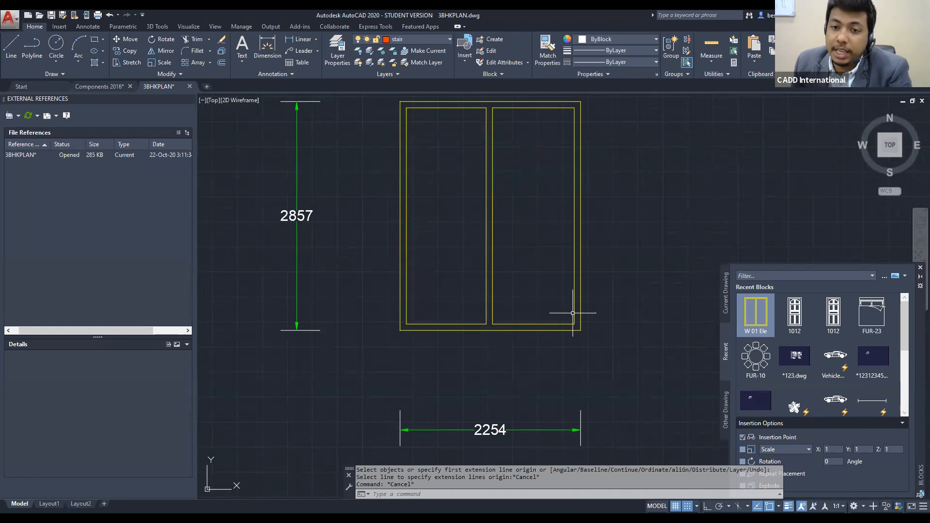
{"action": "scroll", "coordinate": [590, 338], "scroll_direction": "down", "scroll_amount": 2}
{"action": "middle_click_drag", "start_coordinate": [637, 361], "coordinate": [530, 314]}
{"action": "middle_click_drag", "start_coordinate": [540, 350], "coordinate": [474, 335]}
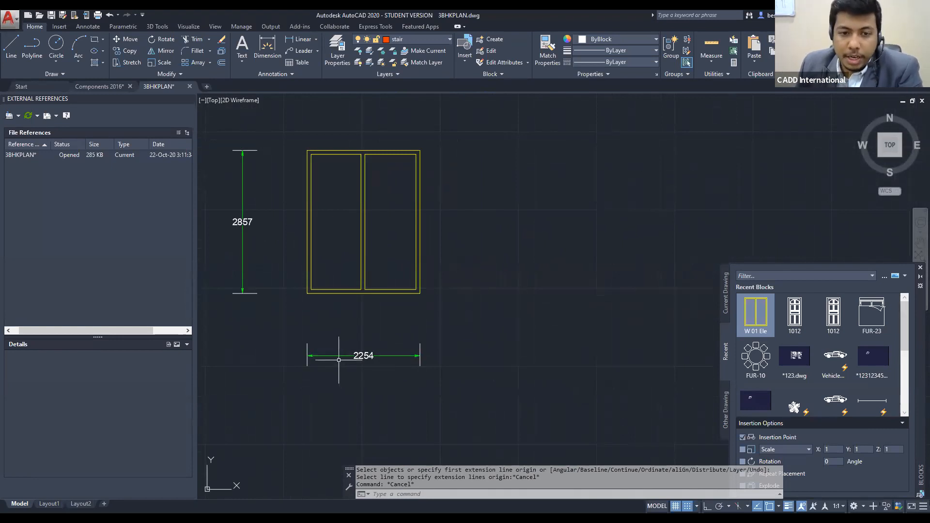
{"action": "mouse_move", "coordinate": [421, 347]}
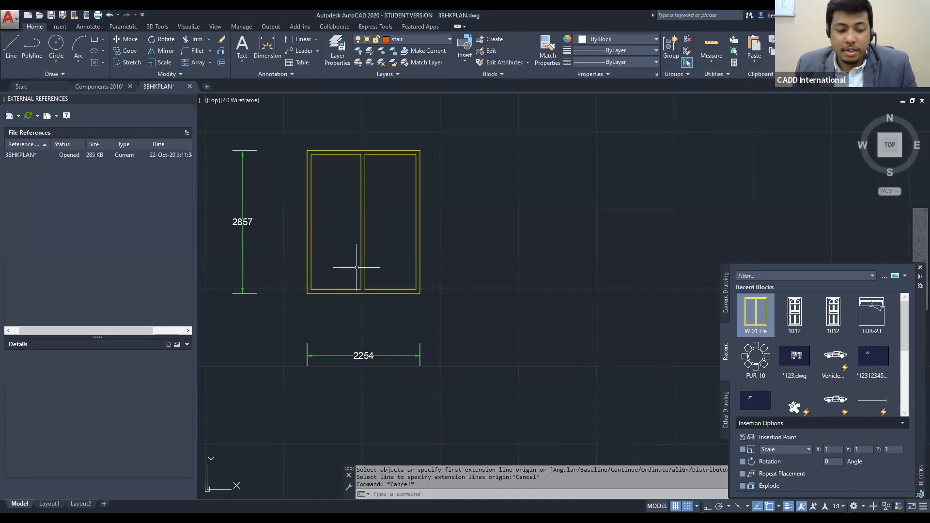
Open the quick calculator and divide 2254 by 2000
{"action": "type", "text": "qc"}
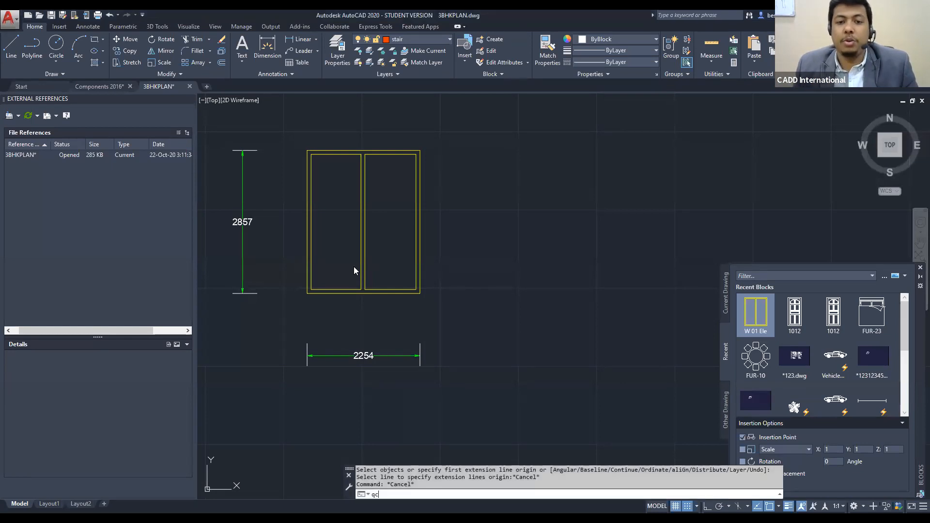
{"action": "key", "text": "Return"}
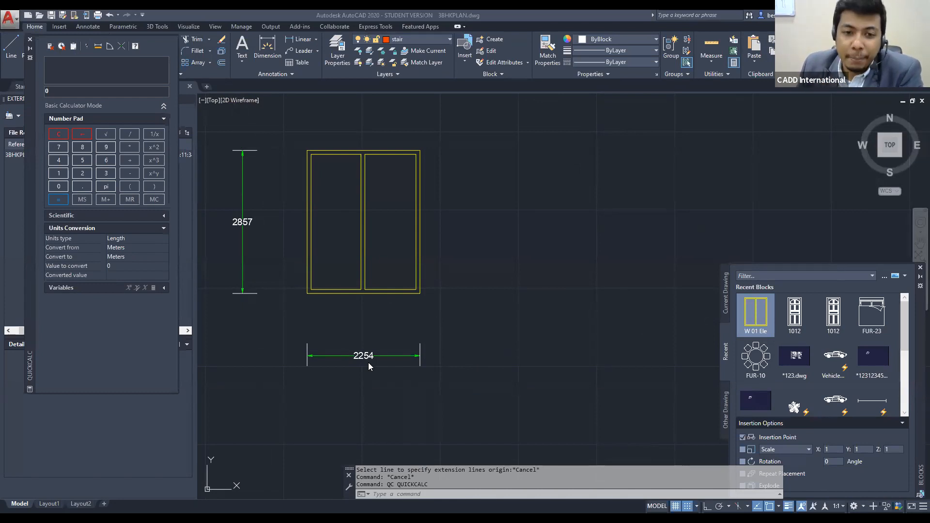
{"action": "left_click", "coordinate": [69, 93]}
{"action": "type", "text": "2254"}
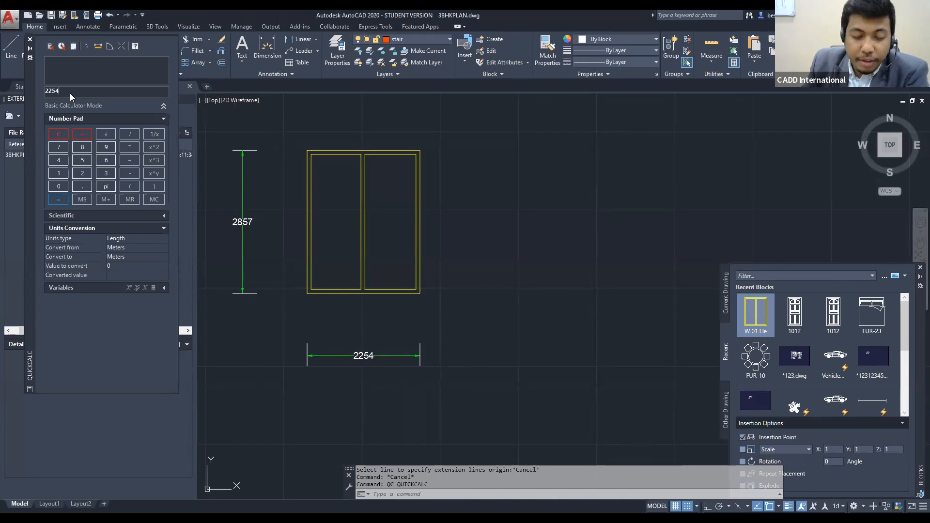
{"action": "type", "text": "/"}
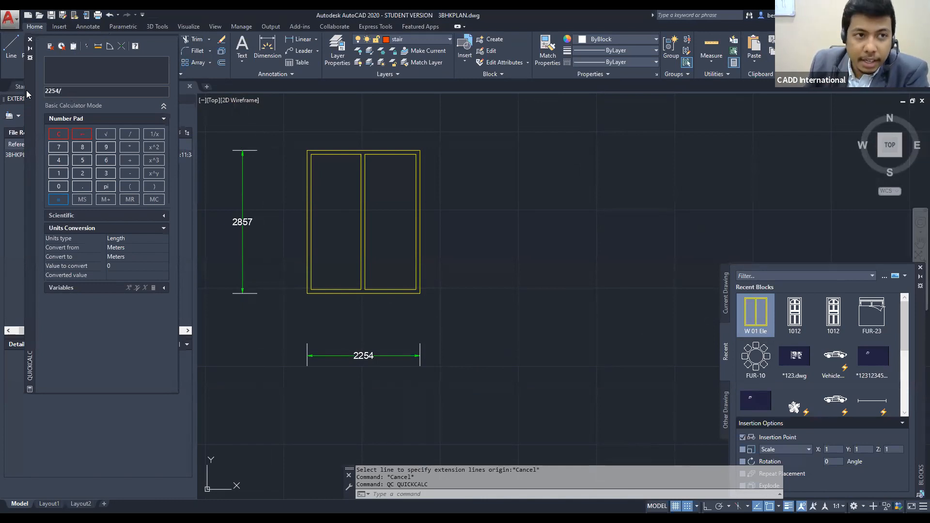
{"action": "type", "text": "2"}
{"action": "type", "text": "000"}
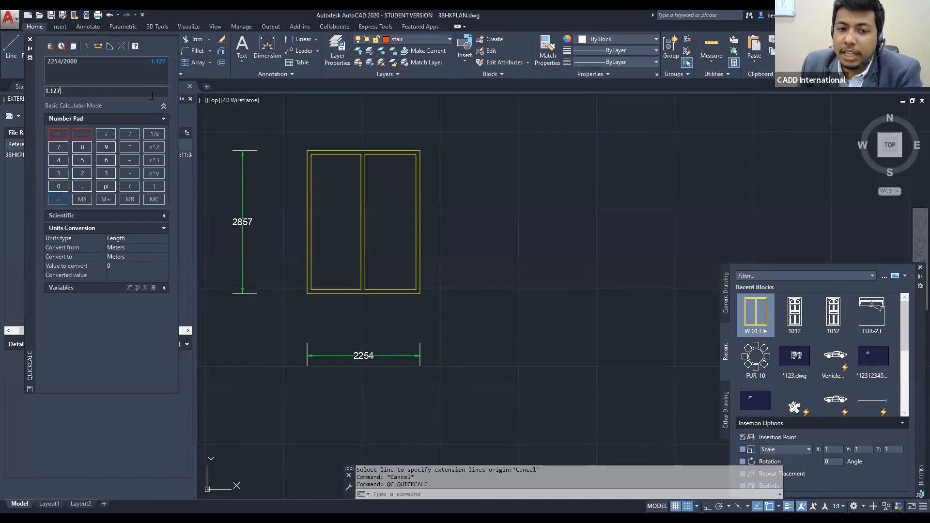
{"action": "left_click", "coordinate": [99, 62]}
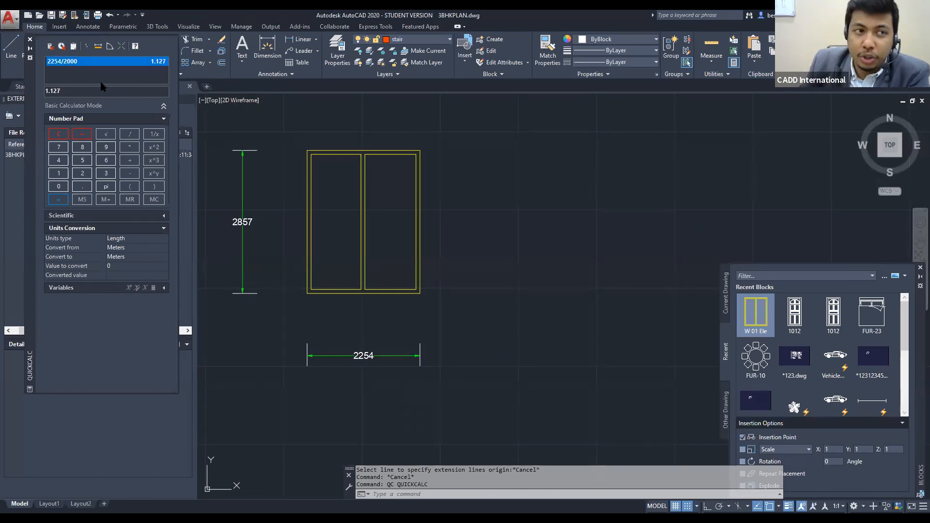
Replace the calculator entry with 2000/2254 and evaluate it to get the window's width scale factor
{"action": "left_click", "coordinate": [119, 92]}
{"action": "key", "text": "BackSpace"}
{"action": "key", "text": "BackSpace"}
{"action": "key", "text": "BackSpace"}
{"action": "key", "text": "BackSpace"}
{"action": "type", "text": "200"}
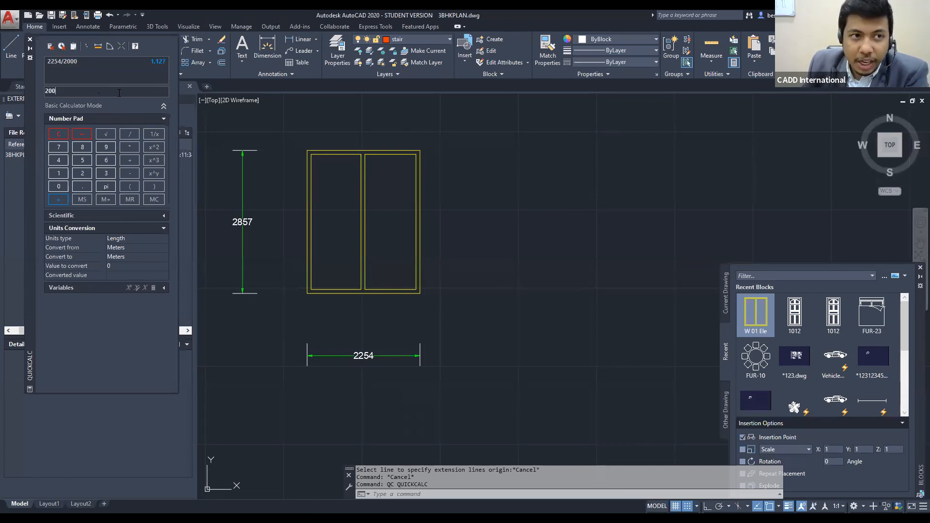
{"action": "type", "text": "0/2254"}
{"action": "key", "text": "Return"}
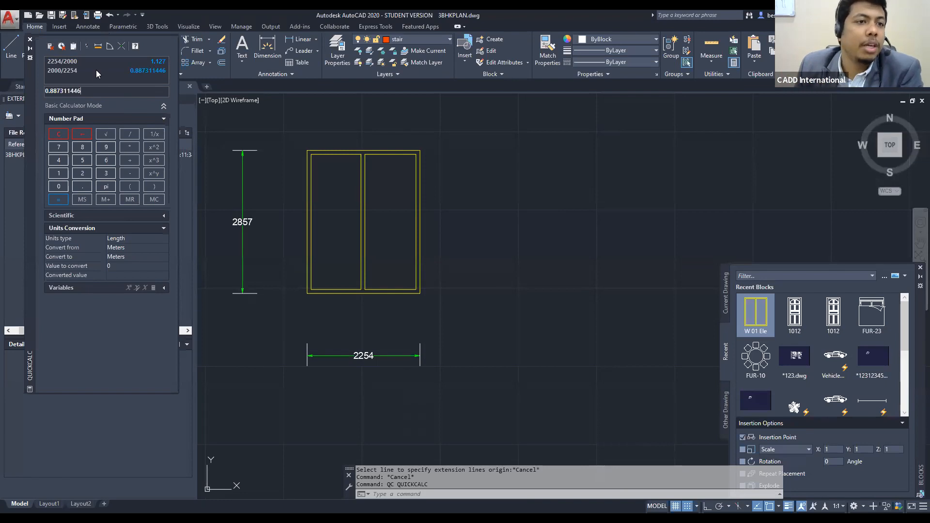
{"action": "left_click_drag", "start_coordinate": [81, 91], "coordinate": [30, 89]}
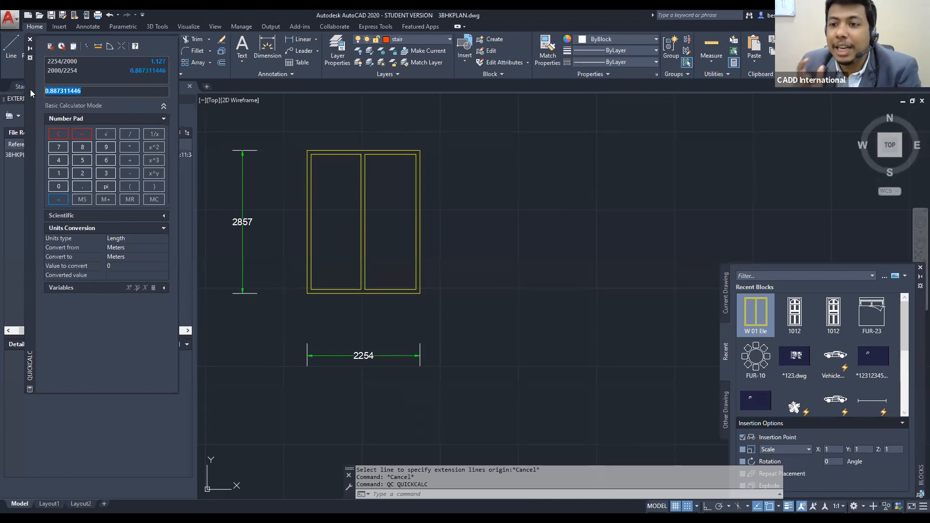
{"action": "key", "text": "Escape"}
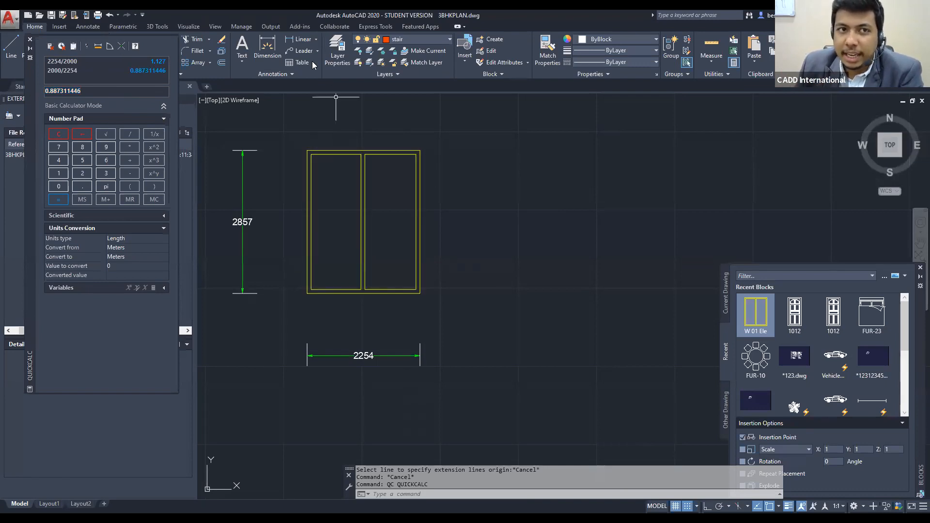
{"action": "key", "text": "alt+Tab"}
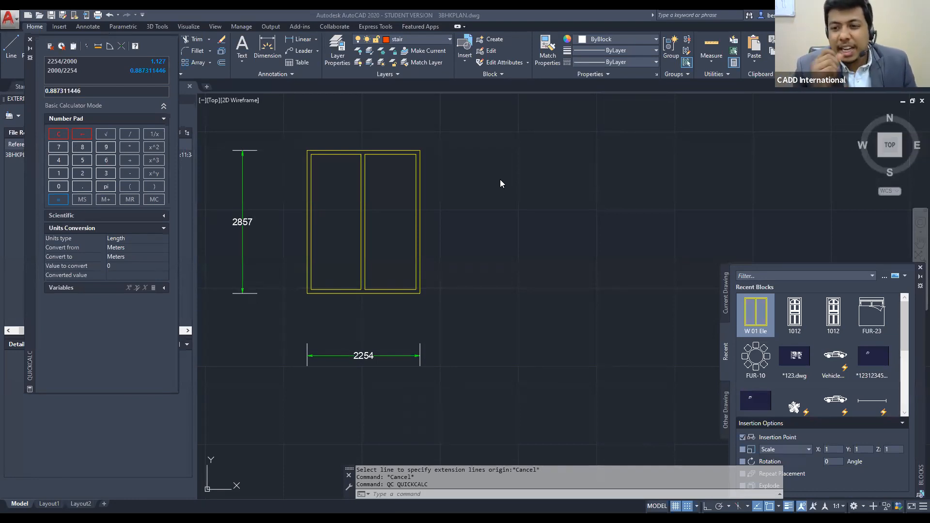
Insert a W 01 Ele block with X scale 0.887311446, placing it to the right of the 2254-wide window
{"action": "left_click", "coordinate": [104, 90]}
{"action": "key", "text": "ctrl+c"}
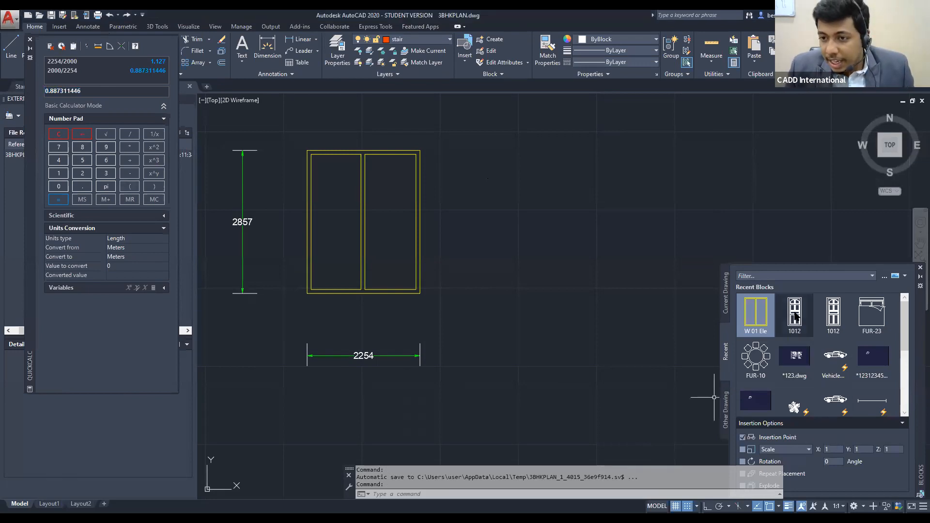
{"action": "left_click", "coordinate": [833, 452]}
{"action": "key", "text": "ctrl+v"}
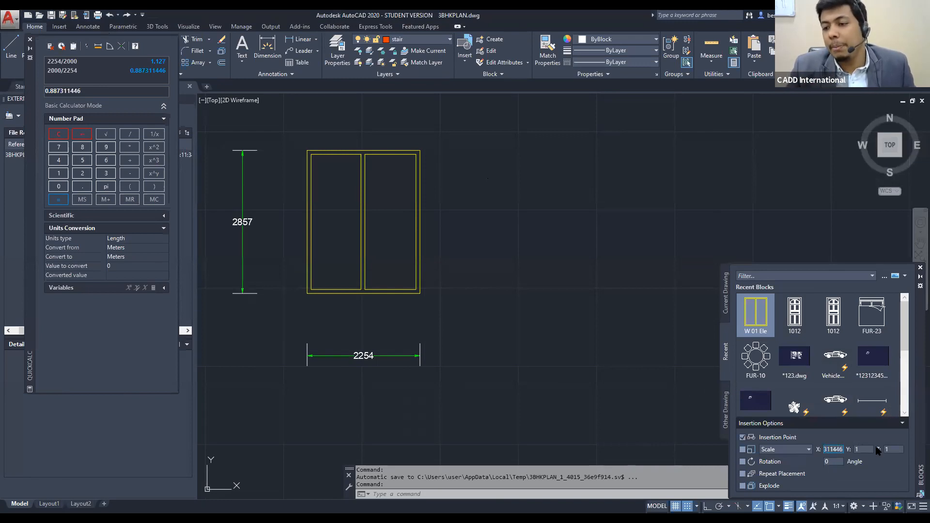
{"action": "left_click", "coordinate": [756, 314]}
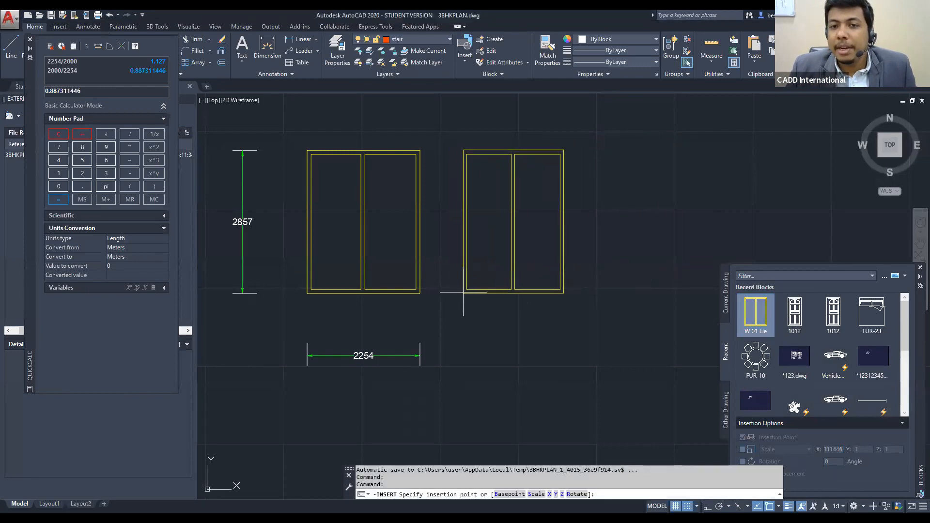
{"action": "left_click", "coordinate": [492, 291]}
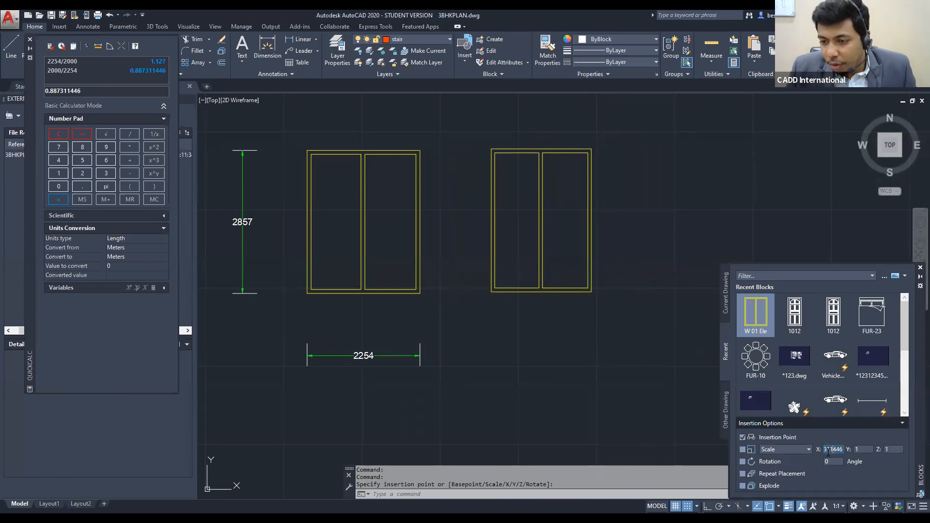
Examine the complete X scale factor in the block insertion options
{"action": "key", "text": "Left"}
{"action": "key", "text": "Left"}
{"action": "key", "text": "Left"}
{"action": "key", "text": "Left"}
{"action": "key", "text": "Left"}
{"action": "key", "text": "Left"}
{"action": "key", "text": "Left"}
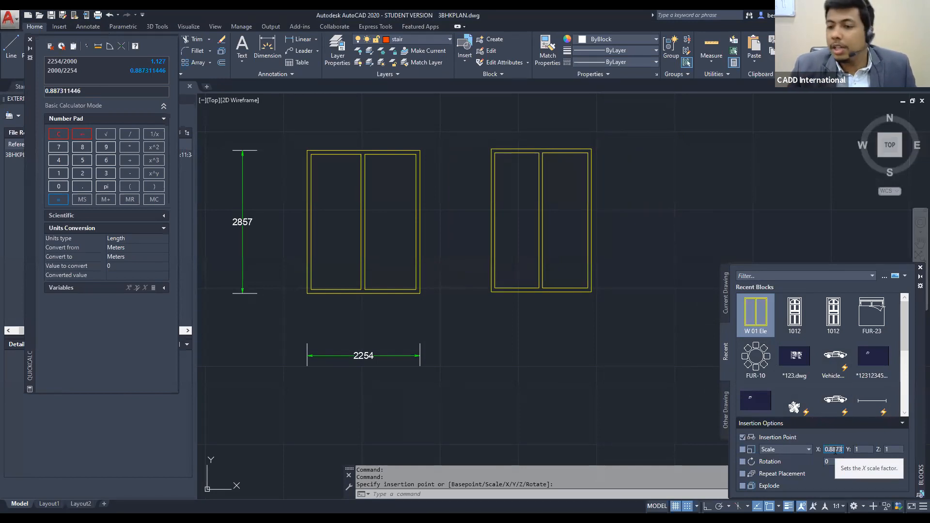
{"action": "double_click", "coordinate": [835, 449]}
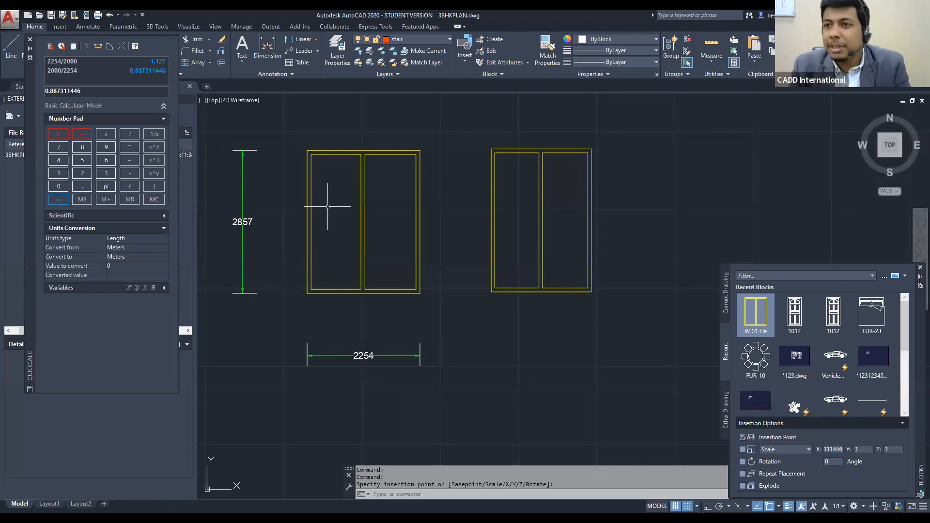
{"action": "key", "text": "Escape"}
{"action": "key", "text": "Escape"}
{"action": "key", "text": "Escape"}
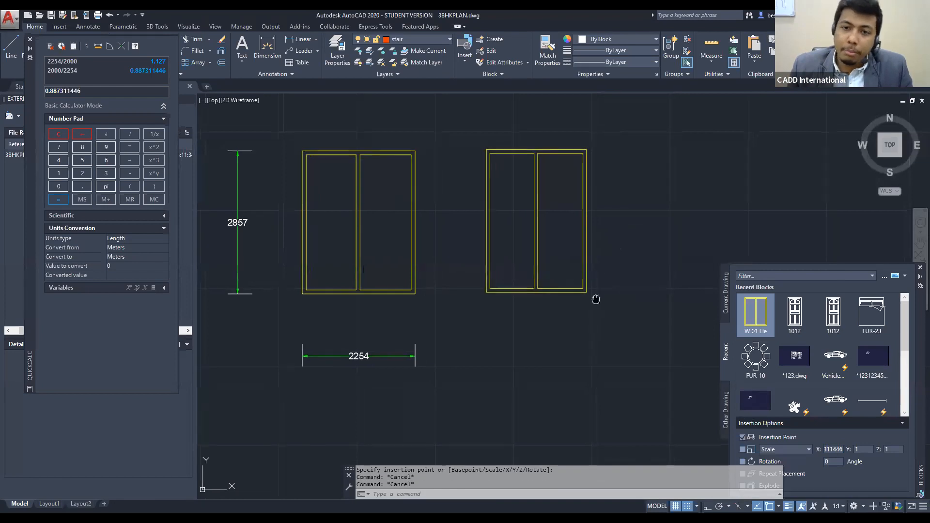
Dimension the overall width of the newly inserted narrower window along its bottom edge, placing the dimension below it
{"action": "middle_click_drag", "start_coordinate": [597, 297], "coordinate": [549, 305]}
{"action": "scroll", "coordinate": [548, 298], "scroll_direction": "down", "scroll_amount": 2}
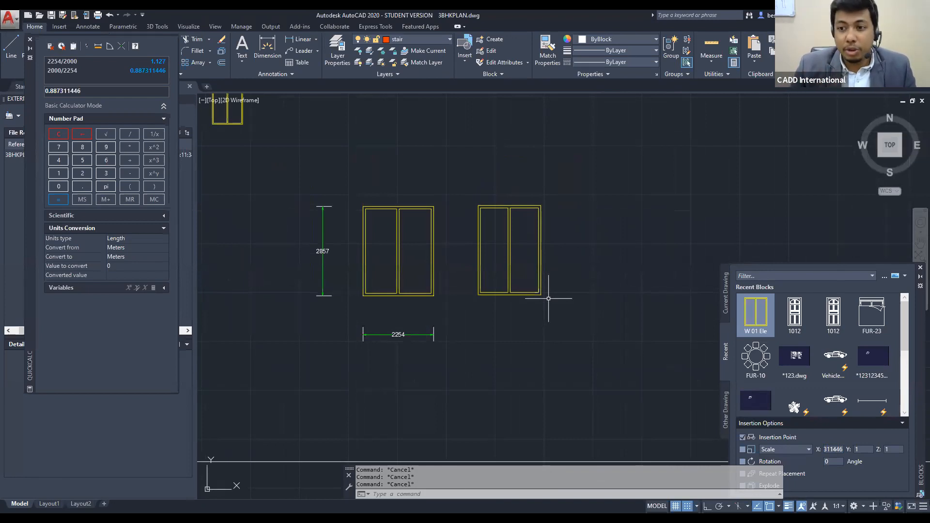
{"action": "left_click", "coordinate": [740, 321]}
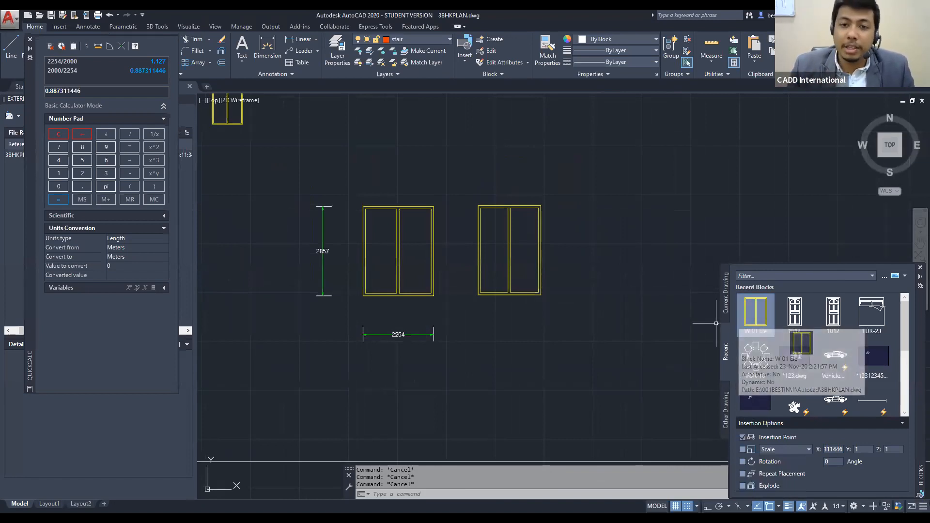
{"action": "type", "text": "dim"}
{"action": "key", "text": "Return"}
{"action": "scroll", "coordinate": [561, 260], "scroll_direction": "up", "scroll_amount": 4}
{"action": "left_click", "coordinate": [561, 256]}
{"action": "middle_click_drag", "start_coordinate": [592, 259], "coordinate": [476, 259]}
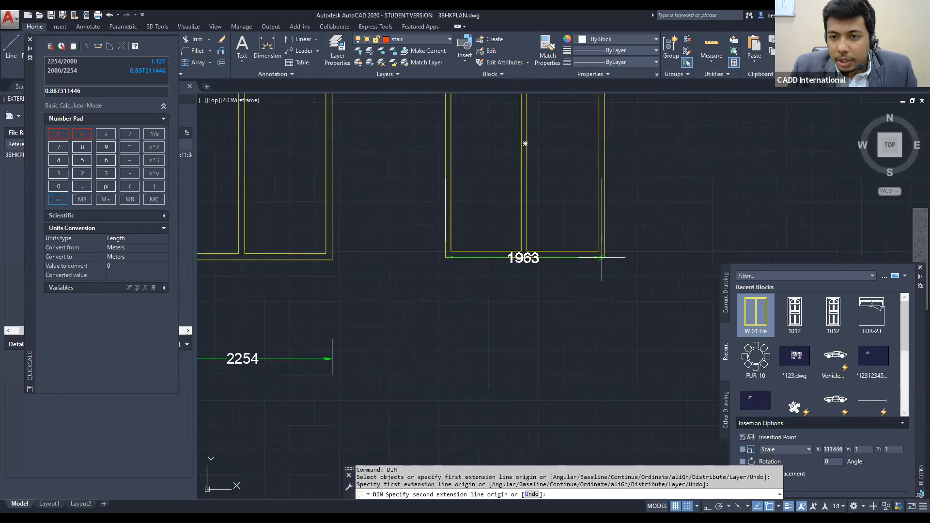
{"action": "scroll", "coordinate": [602, 257], "scroll_direction": "up", "scroll_amount": 5}
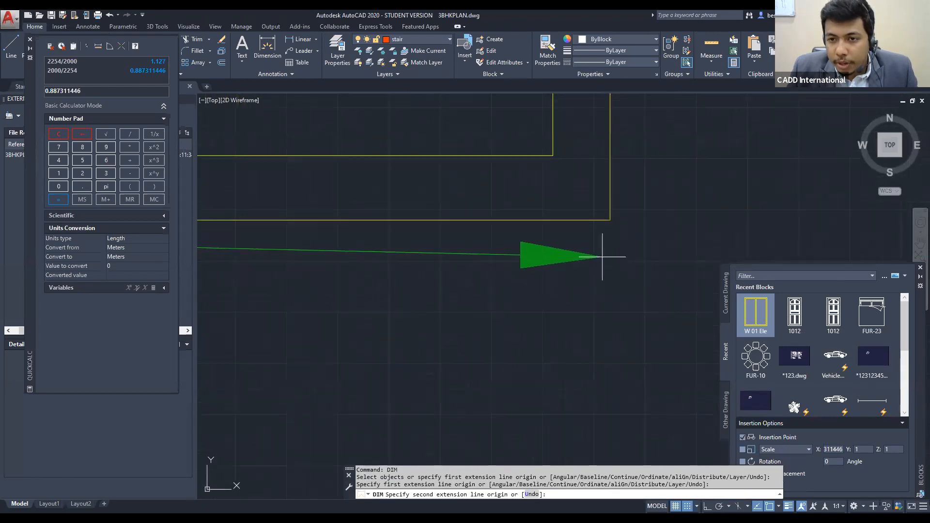
{"action": "left_click", "coordinate": [609, 221]}
{"action": "scroll", "coordinate": [609, 222], "scroll_direction": "down", "scroll_amount": 5}
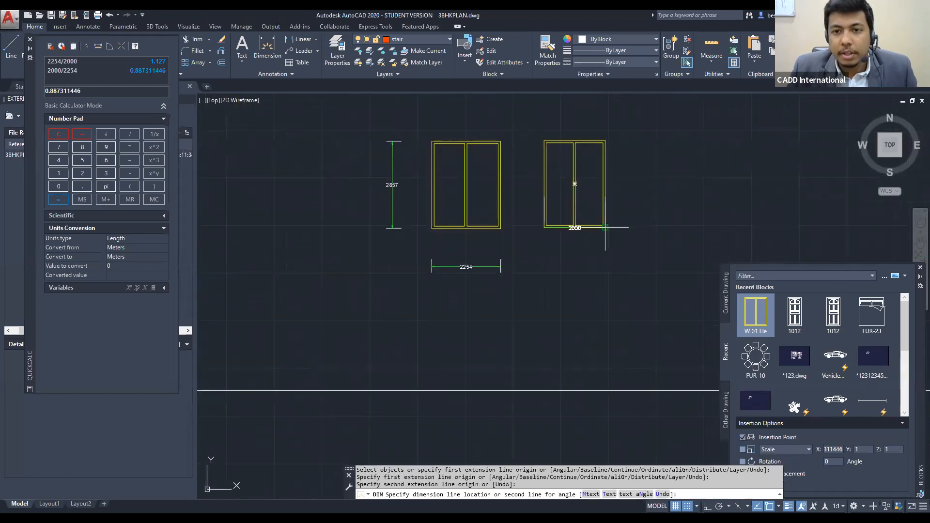
{"action": "left_click", "coordinate": [575, 267]}
Dimension the overall height of the narrower window along its right edge, placing the dimension to its right
{"action": "middle_click_drag", "start_coordinate": [625, 218], "coordinate": [594, 225]}
{"action": "type", "text": "dim"}
{"action": "key", "text": "Return"}
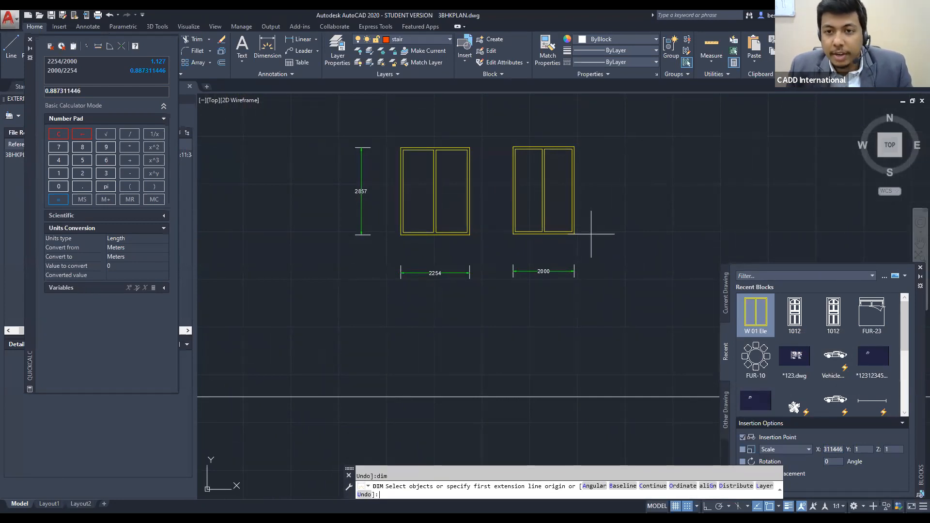
{"action": "left_click", "coordinate": [574, 148]}
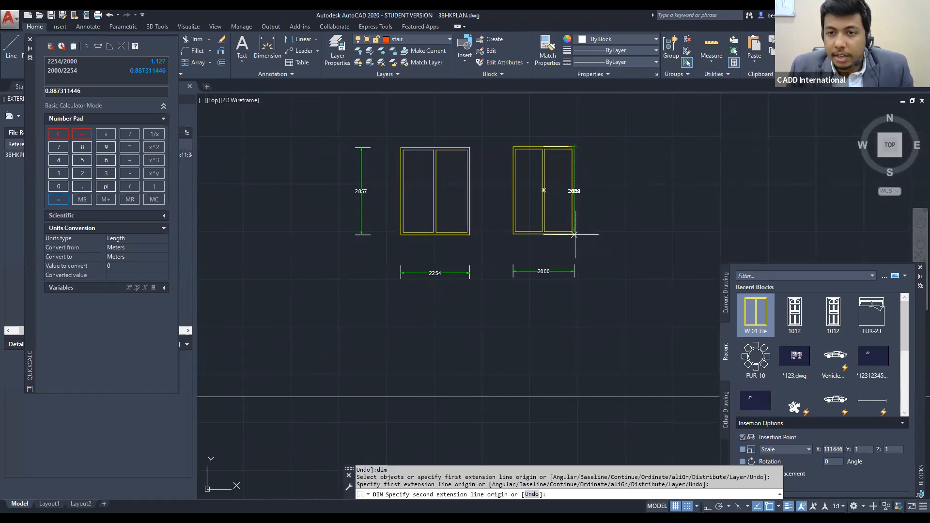
{"action": "scroll", "coordinate": [574, 234], "scroll_direction": "up", "scroll_amount": 7}
{"action": "left_click", "coordinate": [568, 225]}
{"action": "scroll", "coordinate": [569, 224], "scroll_direction": "down", "scroll_amount": 7}
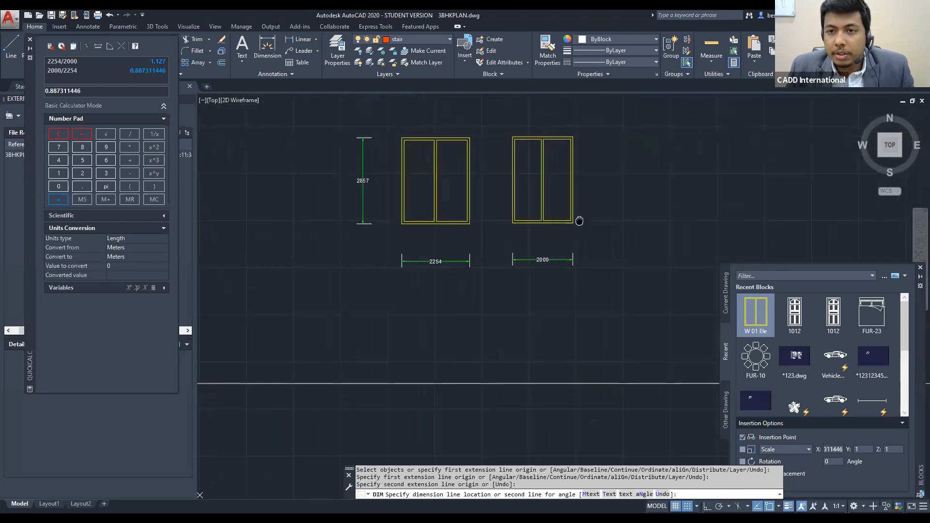
{"action": "left_click", "coordinate": [615, 202]}
{"action": "scroll", "coordinate": [615, 202], "scroll_direction": "up", "scroll_amount": 2}
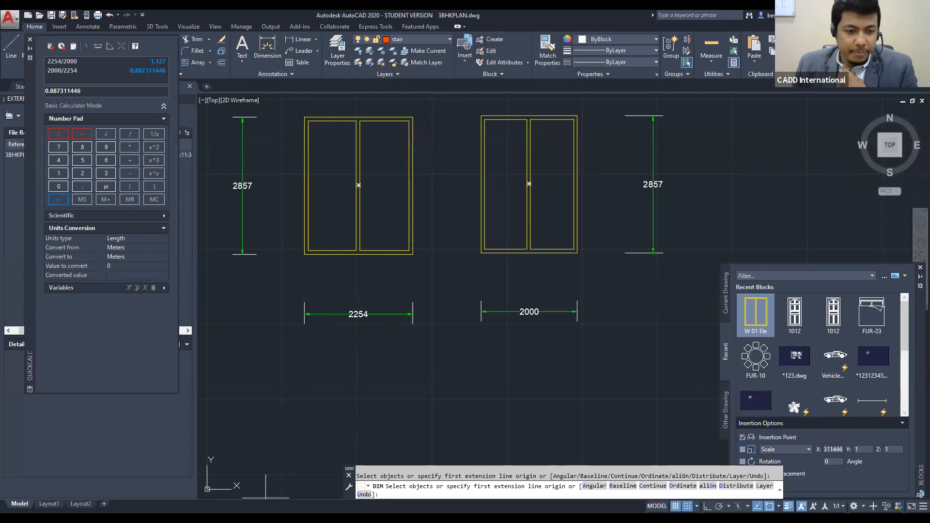
{"action": "left_click", "coordinate": [474, 34]}
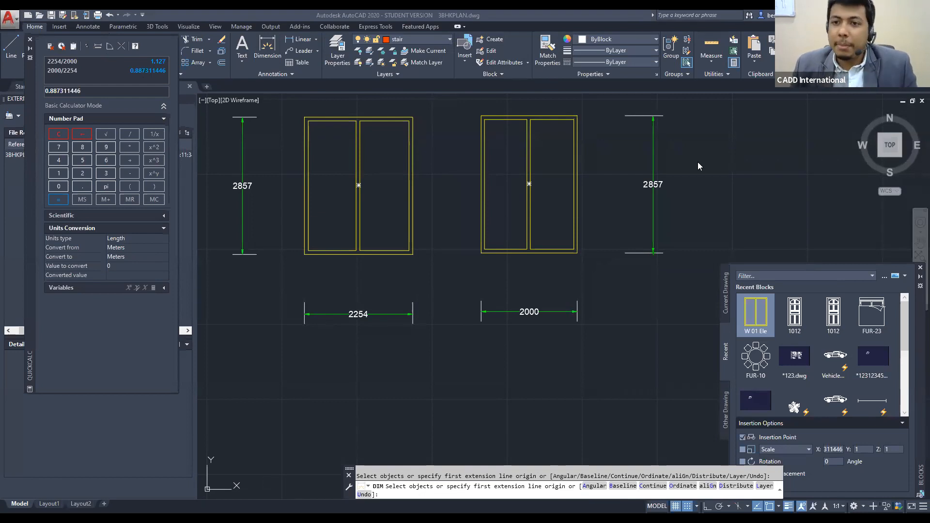
{"action": "key", "text": "Escape"}
{"action": "key", "text": "Escape"}
Calculate the window's height scale factor by evaluating 3000/2857 in the quick calculator
{"action": "middle_click_drag", "start_coordinate": [686, 175], "coordinate": [613, 173]}
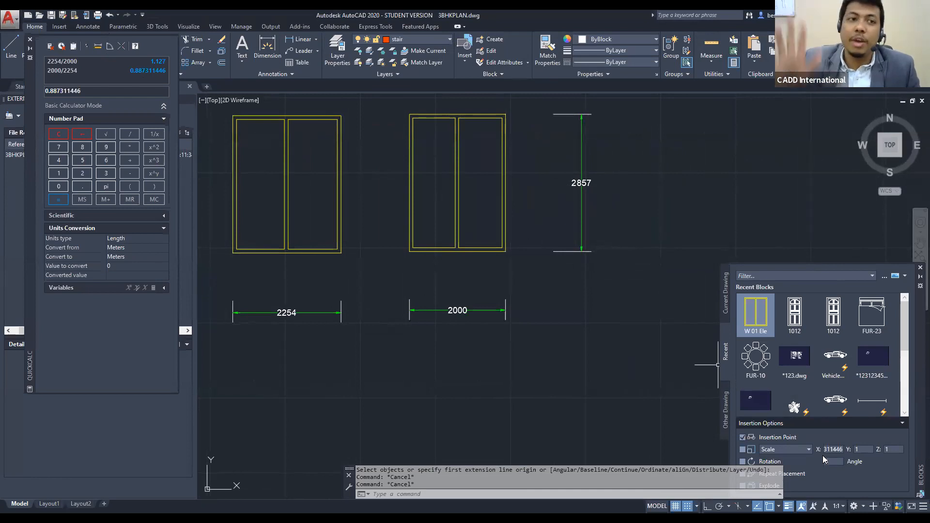
{"action": "left_click_drag", "start_coordinate": [92, 92], "coordinate": [30, 94]}
{"action": "key", "text": "BackSpace"}
{"action": "type", "text": "3000/"}
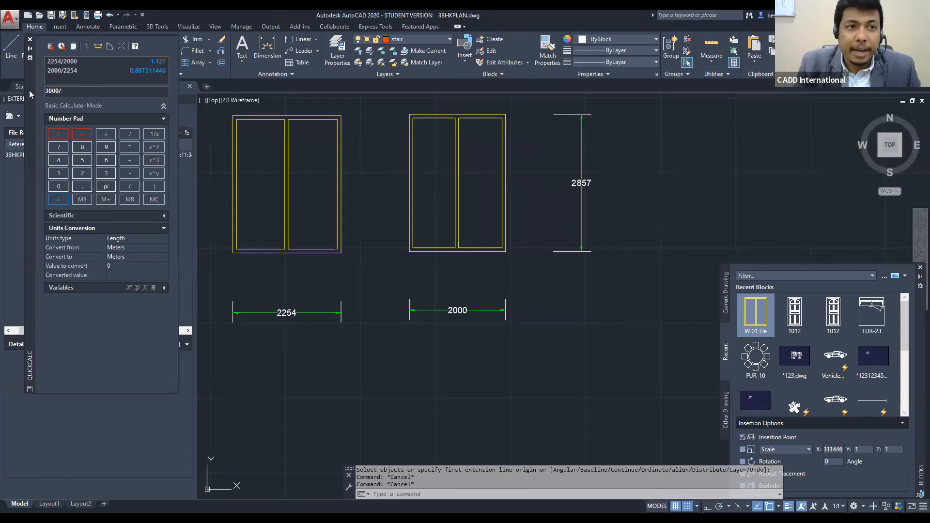
{"action": "type", "text": "2857"}
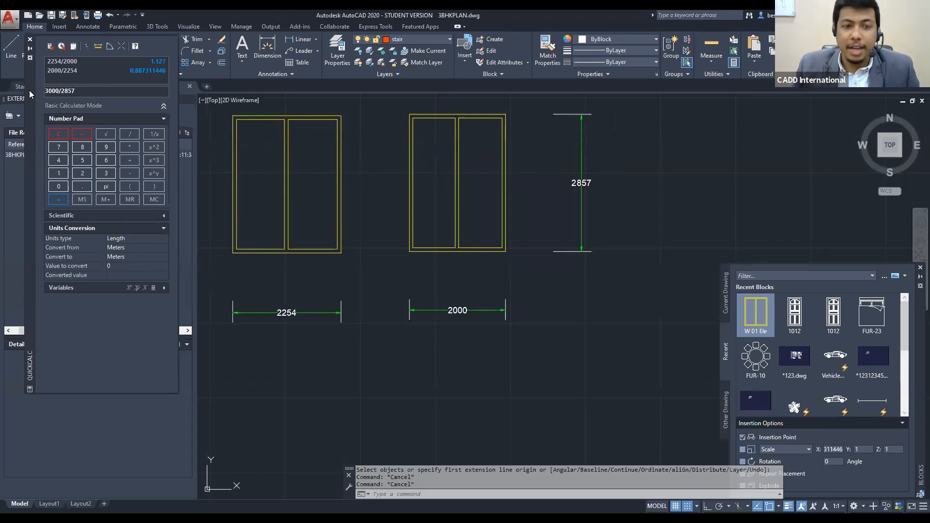
{"action": "key", "text": "Return"}
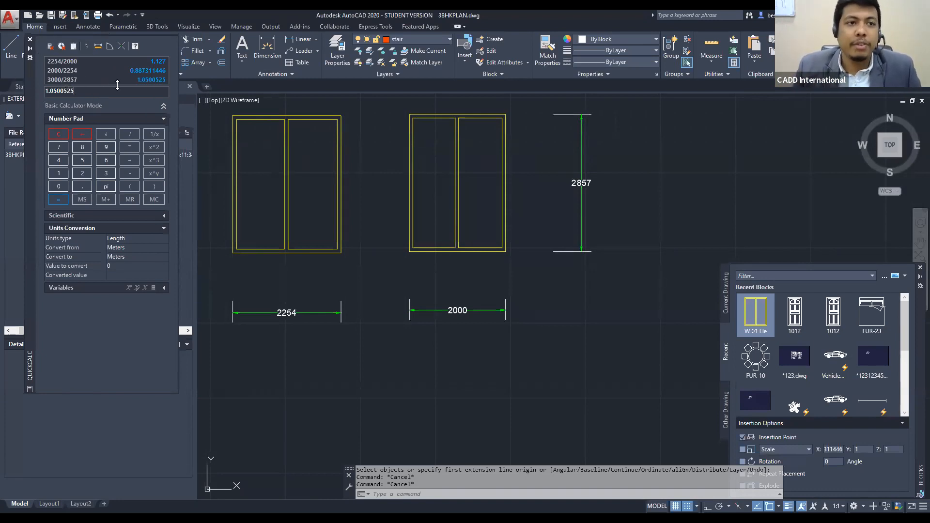
Set the Y scale factor to 1.0500525 and insert another W 01 Ele window beside the two dimensioned ones
{"action": "left_click_drag", "start_coordinate": [106, 90], "coordinate": [47, 91]}
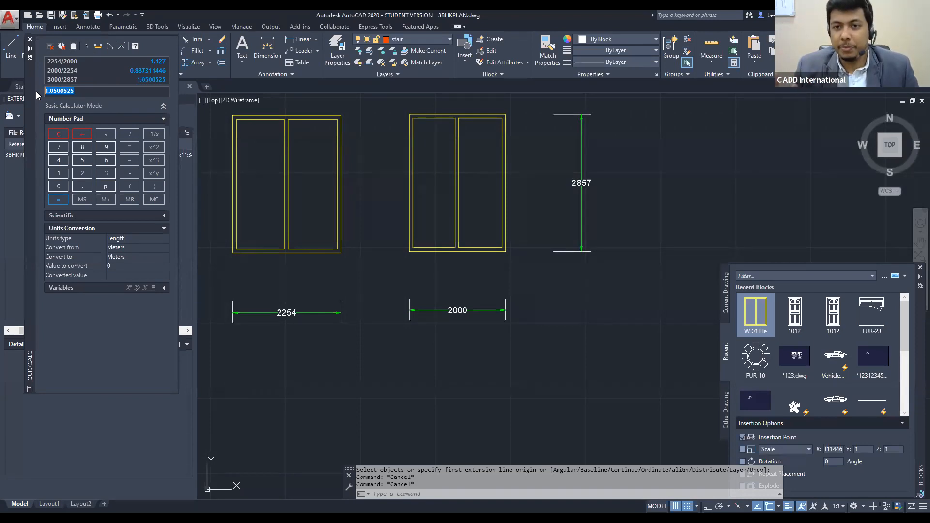
{"action": "left_click", "coordinate": [861, 449]}
{"action": "type", "text": "1.0500525"}
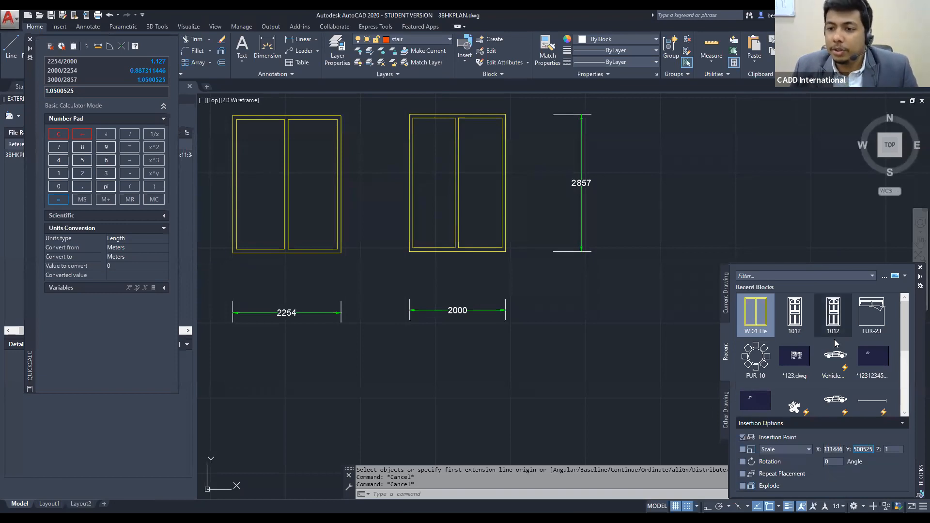
{"action": "left_click", "coordinate": [767, 328]}
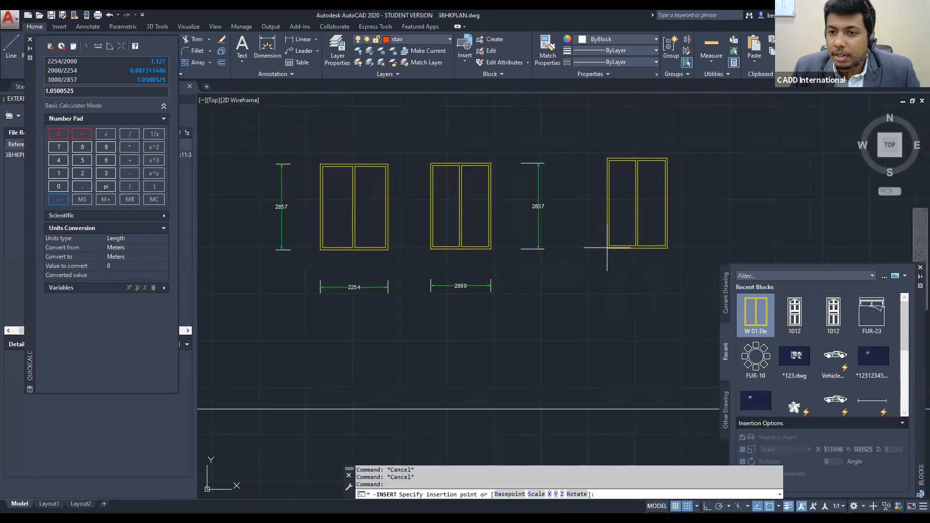
{"action": "left_click", "coordinate": [608, 248]}
Dimension the overall width of the newly inserted taller window along its bottom edge, placing the dimension below it
{"action": "middle_click_drag", "start_coordinate": [681, 239], "coordinate": [611, 217]}
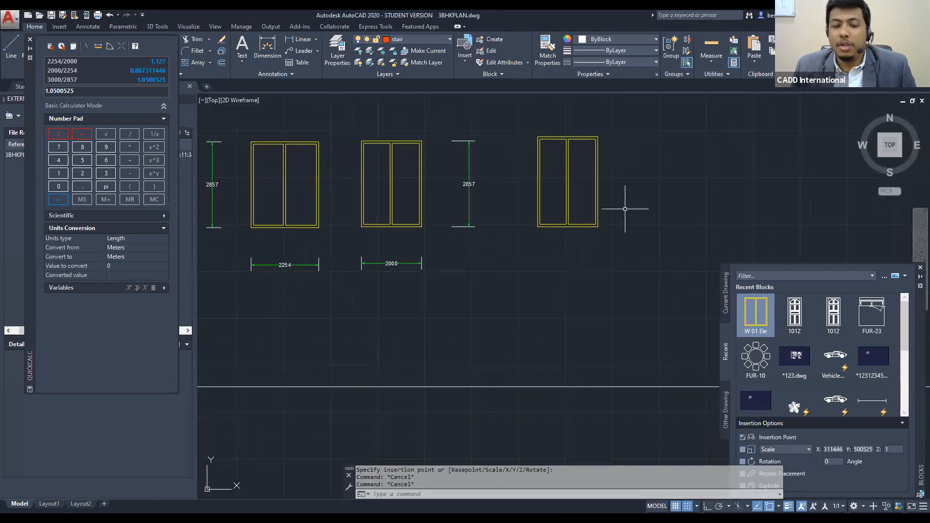
{"action": "type", "text": "dim"}
{"action": "key", "text": "Return"}
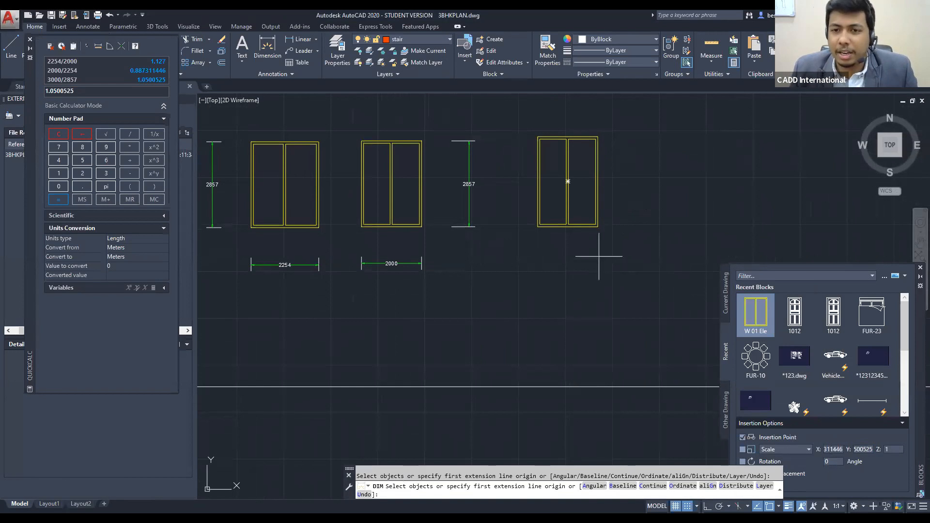
{"action": "scroll", "coordinate": [572, 240], "scroll_direction": "up", "scroll_amount": 4}
{"action": "left_click", "coordinate": [494, 209]}
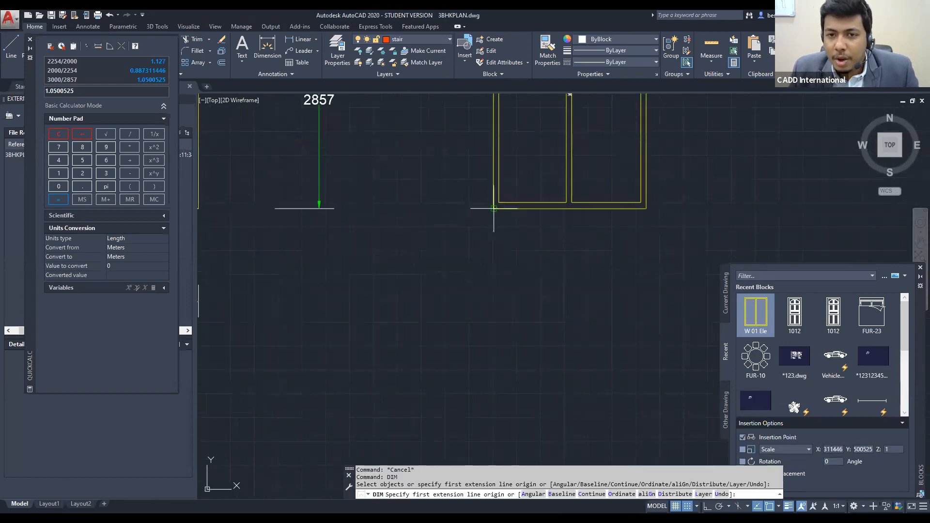
{"action": "left_click", "coordinate": [646, 209]}
{"action": "left_click", "coordinate": [649, 292]}
{"action": "scroll", "coordinate": [648, 274], "scroll_direction": "down", "scroll_amount": 2}
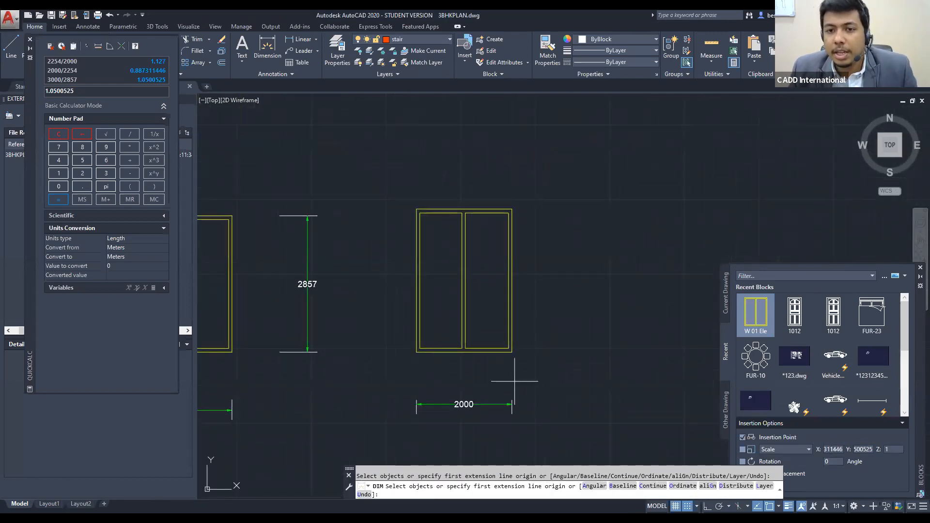
{"action": "key", "text": "Escape"}
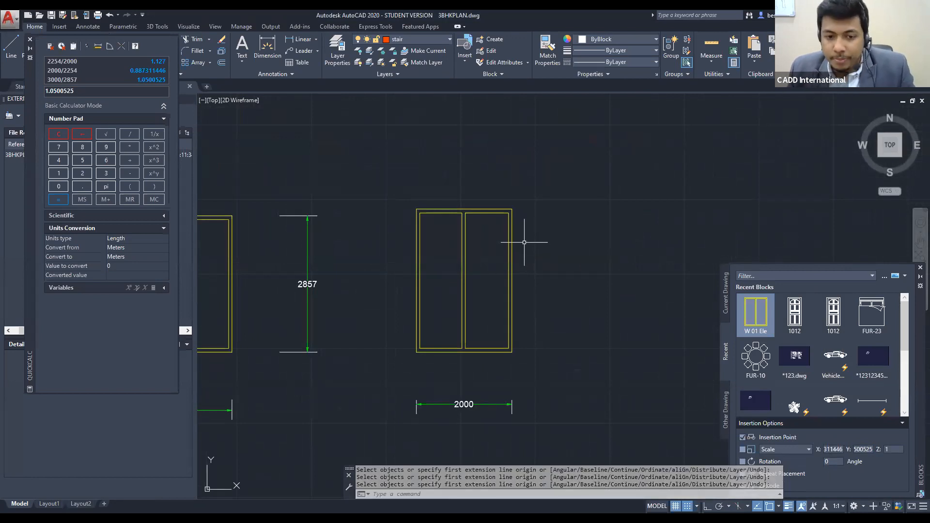
Dimension the overall height of the taller window along its right edge, placing the dimension to its right
{"action": "key", "text": "space"}
{"action": "left_click", "coordinate": [512, 209]}
{"action": "left_click", "coordinate": [512, 353]}
{"action": "left_click", "coordinate": [583, 341]}
{"action": "scroll", "coordinate": [601, 334], "scroll_direction": "down", "scroll_amount": 3}
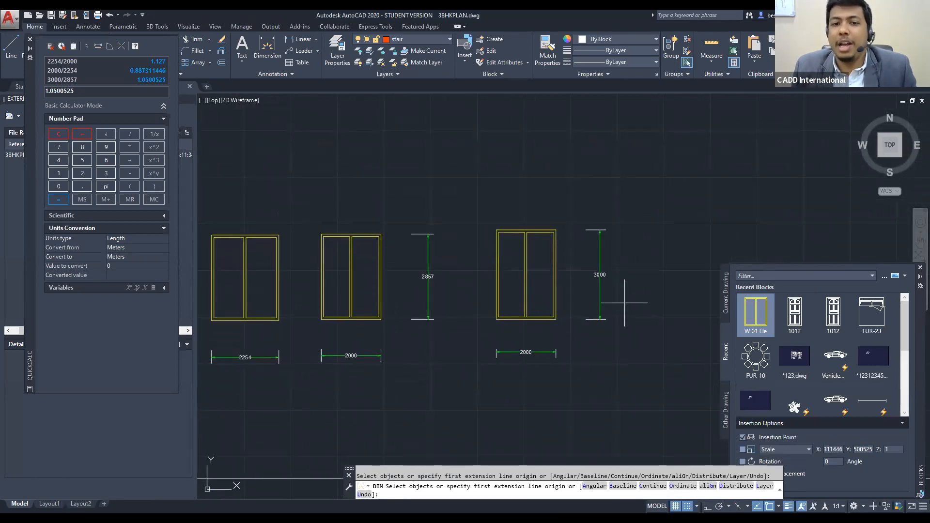
{"action": "middle_click_drag", "start_coordinate": [619, 301], "coordinate": [669, 278]}
{"action": "middle_click_drag", "start_coordinate": [499, 324], "coordinate": [520, 315]}
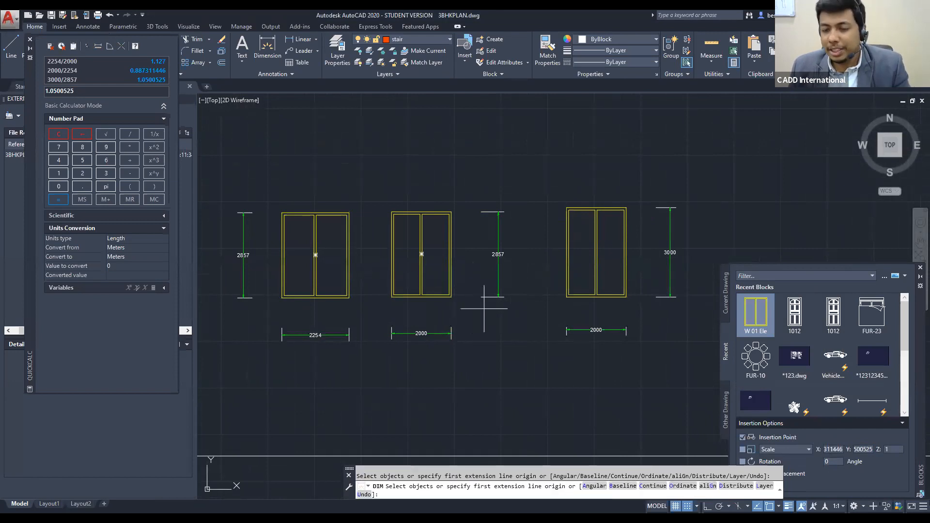
{"action": "middle_click_drag", "start_coordinate": [502, 305], "coordinate": [445, 303]}
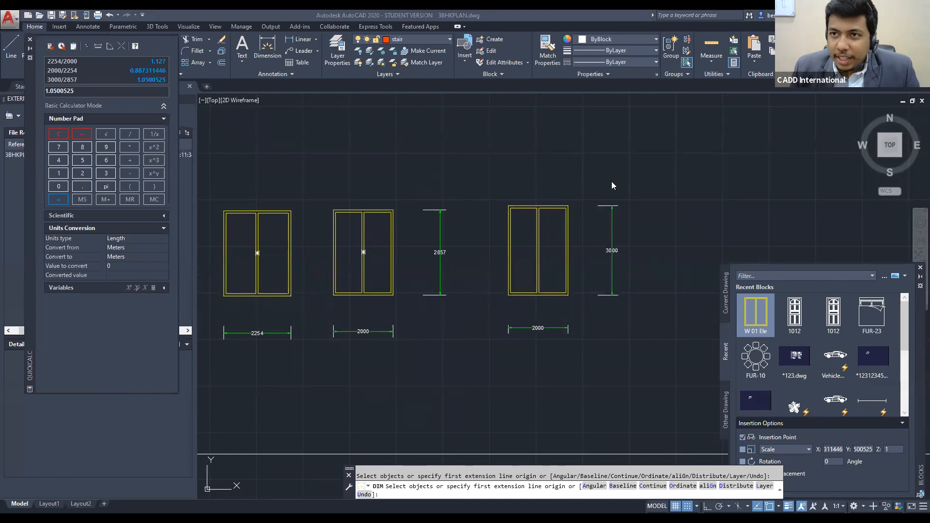
{"action": "scroll", "coordinate": [678, 172], "scroll_direction": "down", "scroll_amount": 2}
{"action": "key", "text": "Escape"}
{"action": "key", "text": "Escape"}
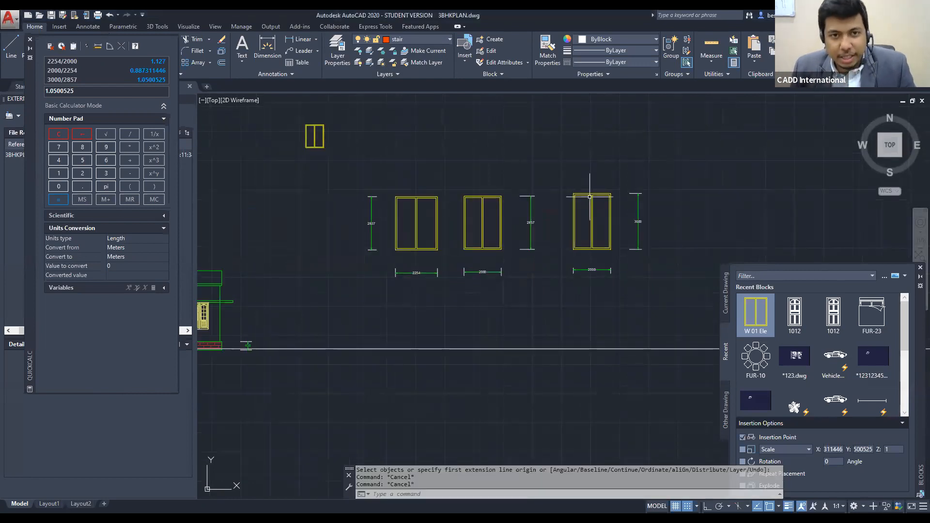
{"action": "scroll", "coordinate": [544, 154], "scroll_direction": "down", "scroll_amount": 2}
{"action": "left_click", "coordinate": [368, 111]}
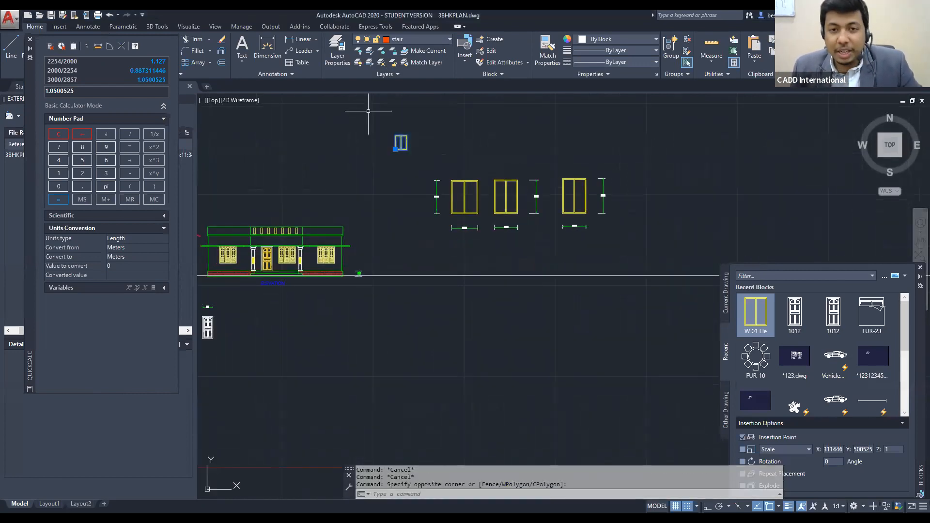
{"action": "key", "text": "space"}
{"action": "middle_click_drag", "start_coordinate": [754, 226], "coordinate": [702, 193]}
{"action": "key", "text": "Escape"}
{"action": "key", "text": "Escape"}
{"action": "middle_click_drag", "start_coordinate": [558, 296], "coordinate": [670, 263]}
{"action": "scroll", "coordinate": [525, 295], "scroll_direction": "down", "scroll_amount": 4}
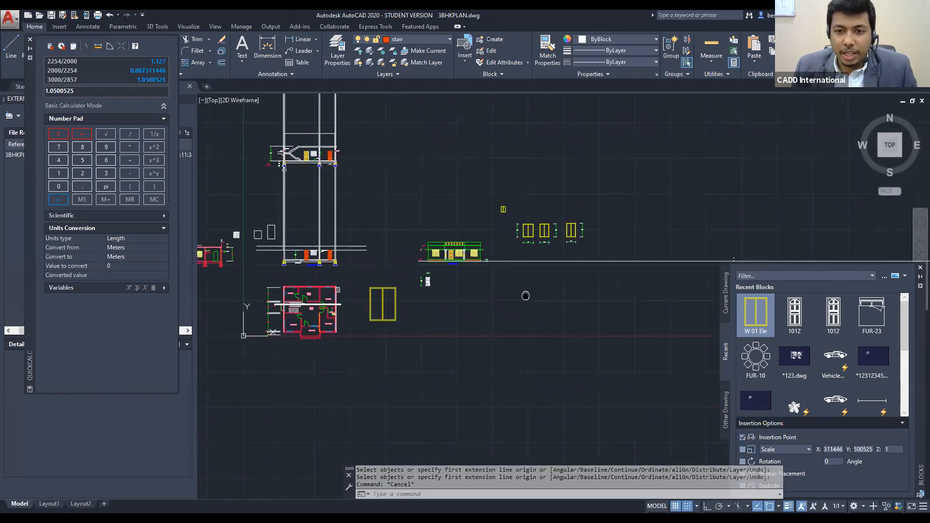
{"action": "mouse_move", "coordinate": [526, 295]}
{"action": "middle_mouse_down"}
{"action": "mouse_move", "coordinate": [551, 289]}
{"action": "mouse_move", "coordinate": [558, 274]}
{"action": "middle_mouse_up"}
{"action": "key", "text": "Escape"}
{"action": "key", "text": "Escape"}
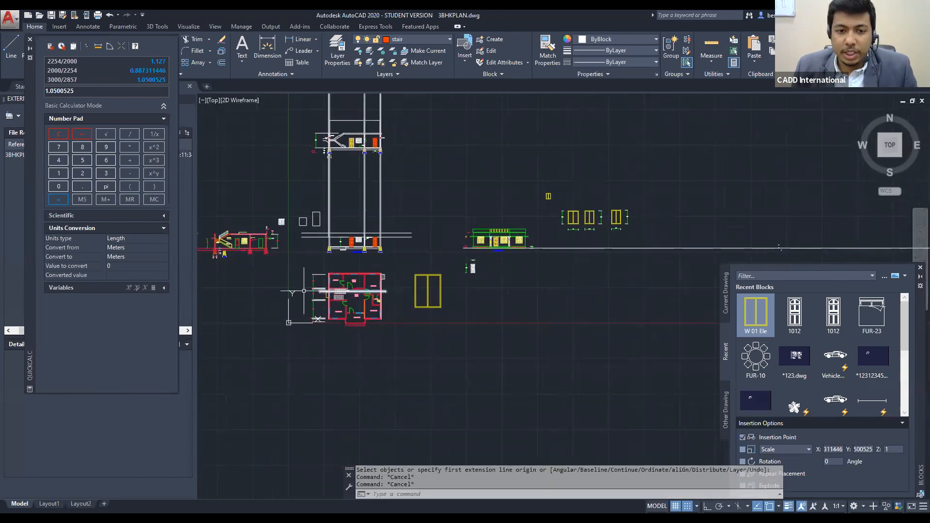
Try to define the rectangle below the floor plan as a block named rec with its lower-left corner as base point
{"action": "scroll", "coordinate": [293, 292], "scroll_direction": "up", "scroll_amount": 2}
{"action": "scroll", "coordinate": [301, 293], "scroll_direction": "up", "scroll_amount": 4}
{"action": "middle_click_drag", "start_coordinate": [399, 314], "coordinate": [366, 297]}
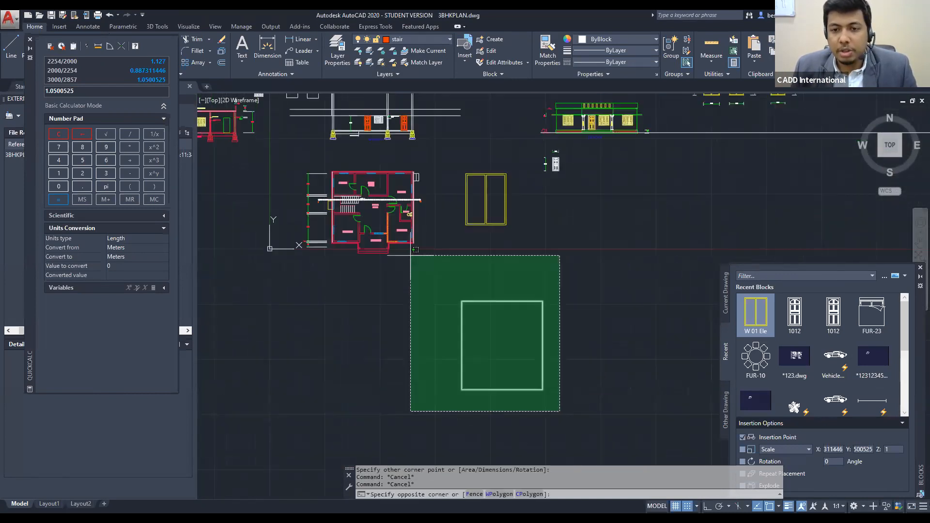
{"action": "left_click", "coordinate": [416, 254]}
{"action": "type", "text": "b"}
{"action": "key", "text": "Return"}
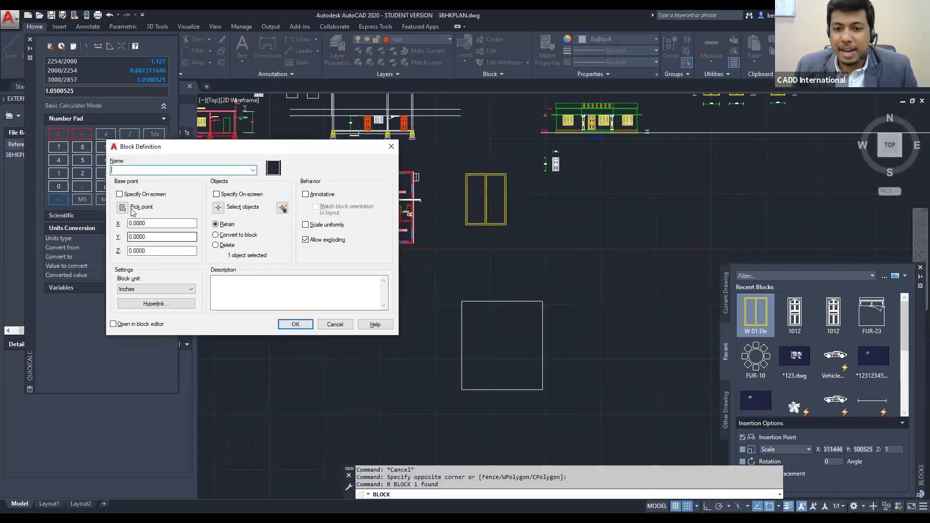
{"action": "left_click", "coordinate": [123, 208]}
{"action": "left_click", "coordinate": [462, 390]}
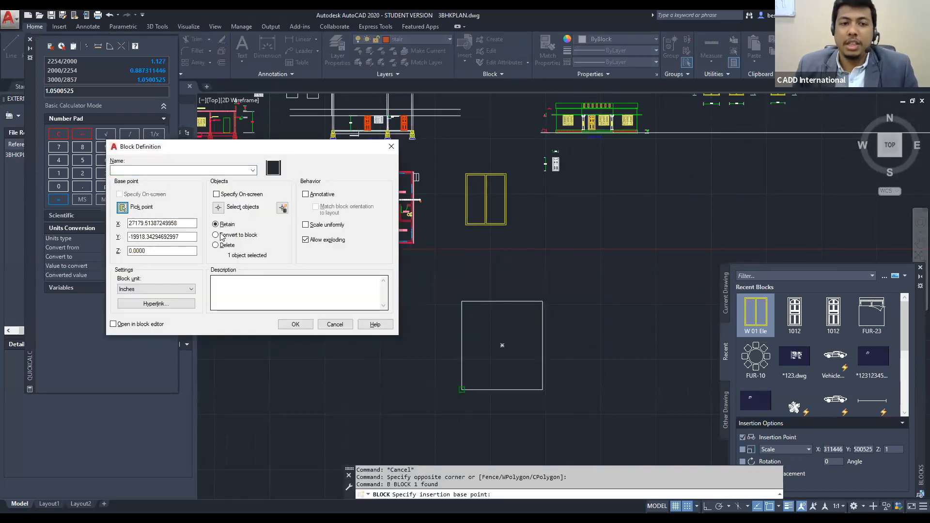
{"action": "left_click", "coordinate": [177, 170]}
{"action": "type", "text": "rec"}
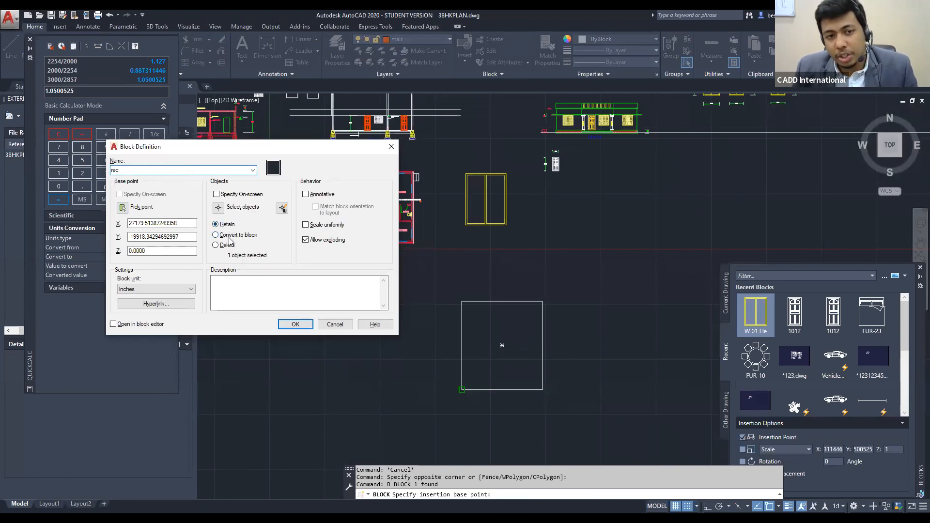
{"action": "key", "text": "Escape"}
{"action": "key", "text": "Escape"}
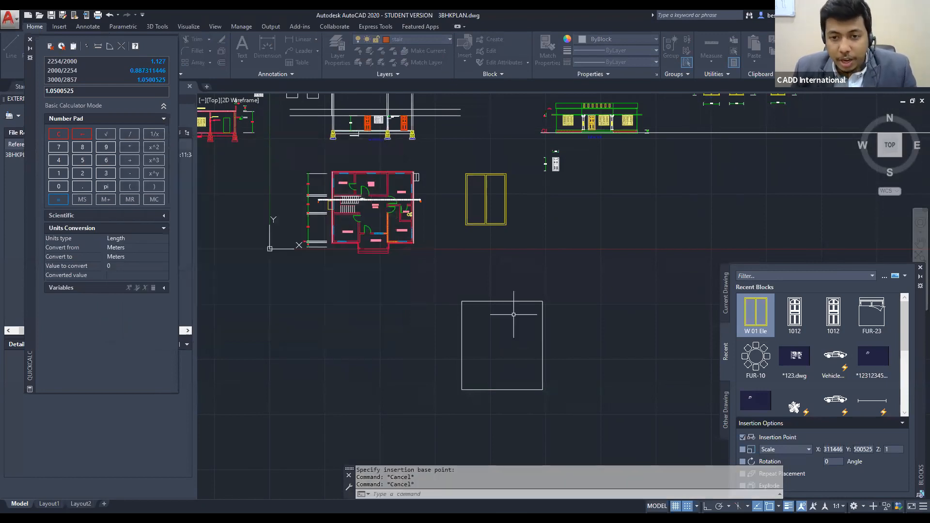
Draw a vertical line between the midpoints of the rectangle's top and bottom edges, and a circle around the rectangle's centre
{"action": "type", "text": "l"}
{"action": "key", "text": "Return"}
{"action": "left_click", "coordinate": [502, 301]}
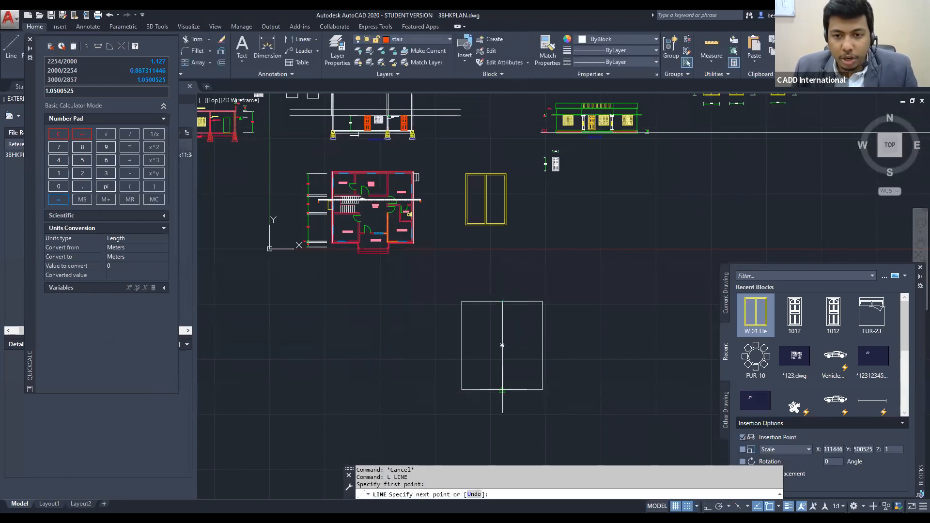
{"action": "left_click", "coordinate": [503, 390]}
{"action": "key", "text": "Escape"}
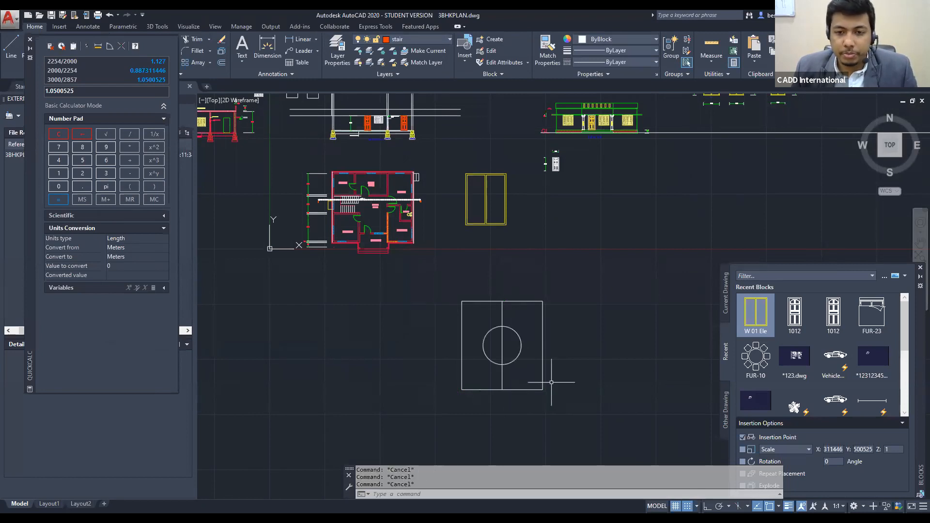
Trim away the part of the vertical line that lies inside the circle
{"action": "type", "text": "tr"}
{"action": "key", "text": "Return"}
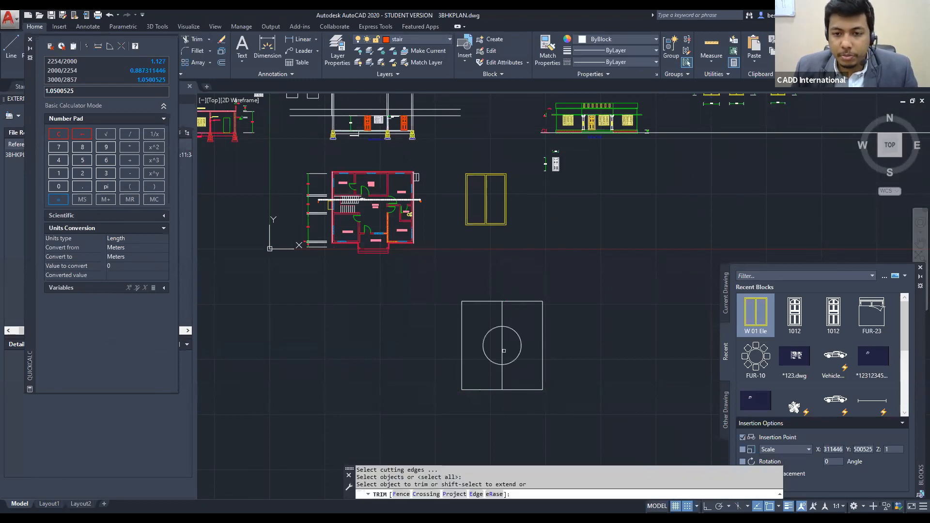
{"action": "left_click", "coordinate": [504, 348]}
{"action": "key", "text": "Escape"}
{"action": "middle_click_drag", "start_coordinate": [505, 341], "coordinate": [479, 336]}
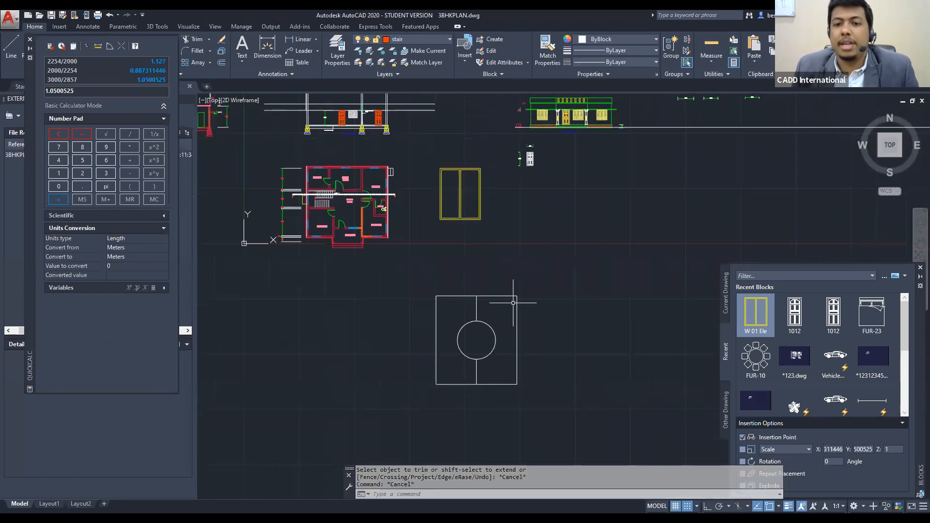
{"action": "middle_click_drag", "start_coordinate": [569, 334], "coordinate": [532, 320]}
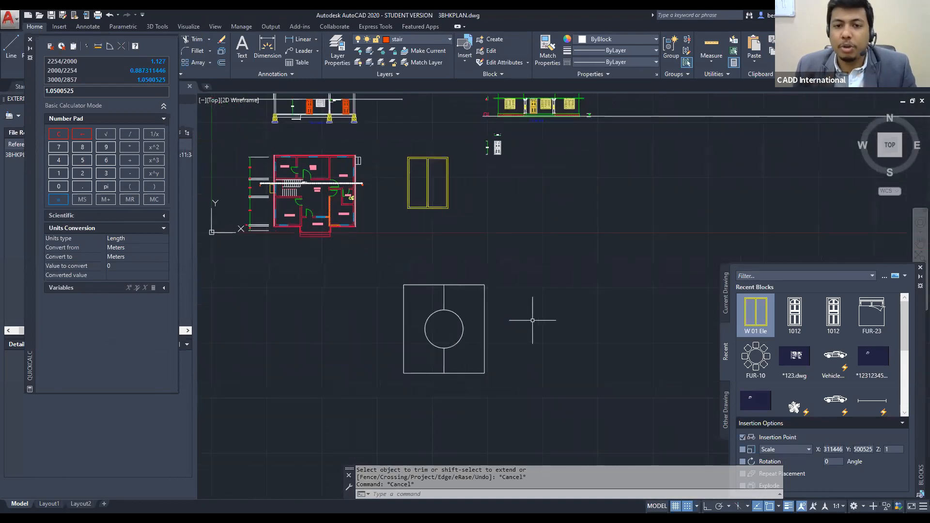
{"action": "middle_click_drag", "start_coordinate": [453, 314], "coordinate": [456, 296]}
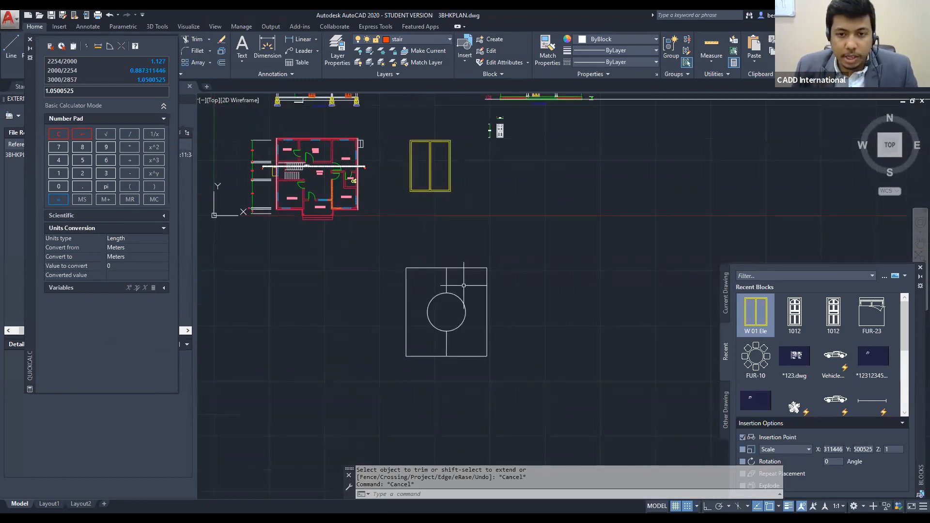
Define the rectangle, circle and line pieces as a block named block, based at the circle's centre, deleting the original objects
{"action": "key", "text": "Escape"}
{"action": "left_click", "coordinate": [513, 376]}
{"action": "left_click", "coordinate": [323, 237]}
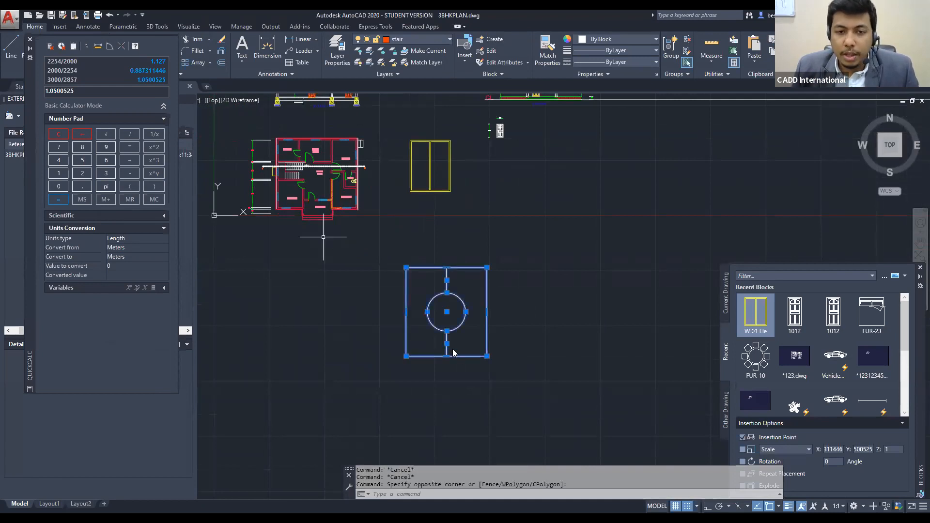
{"action": "type", "text": "b"}
{"action": "key", "text": "Return"}
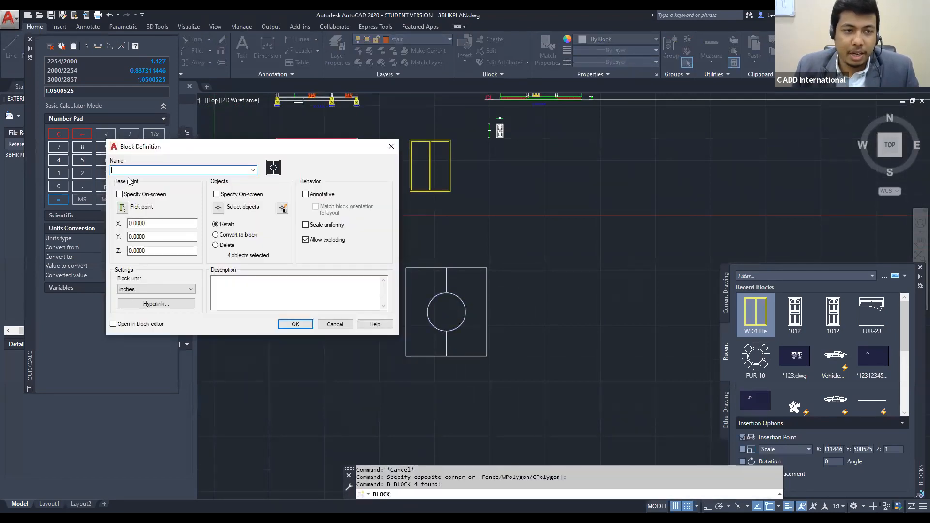
{"action": "type", "text": "block"}
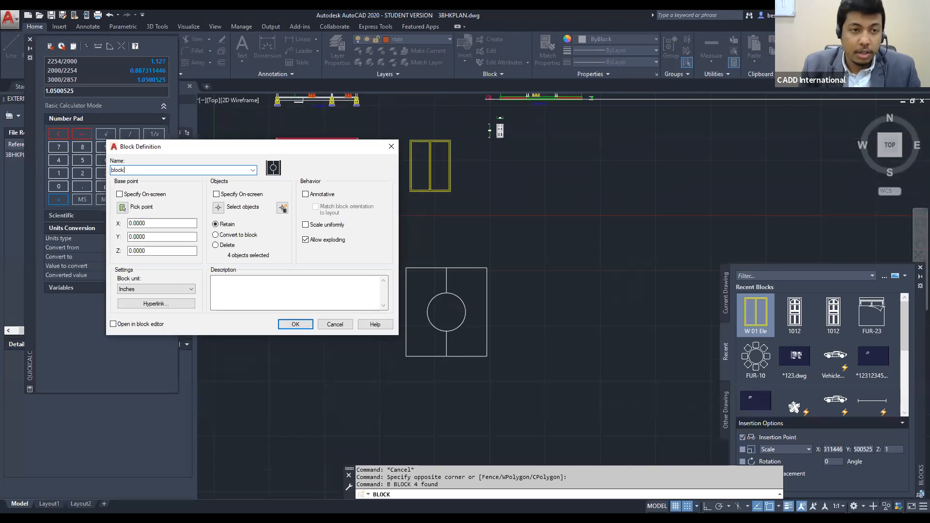
{"action": "left_click", "coordinate": [127, 208]}
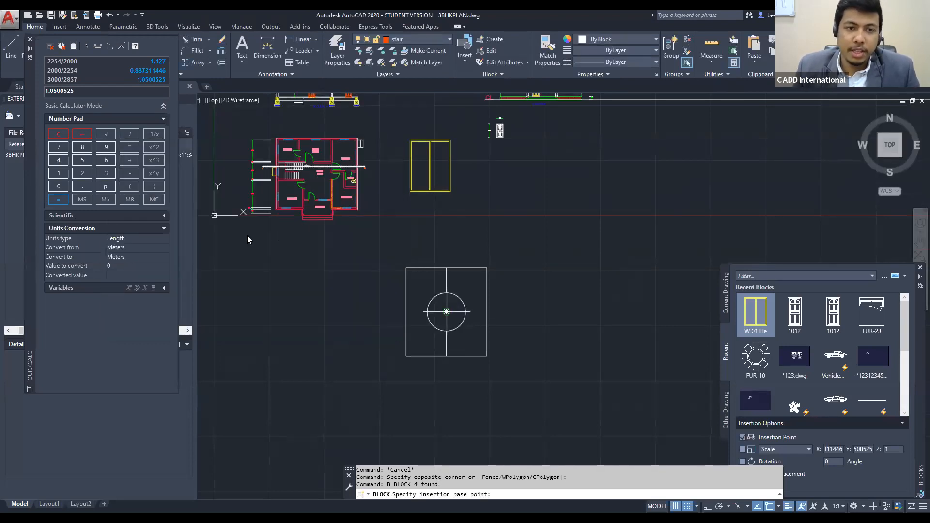
{"action": "left_click", "coordinate": [446, 312]}
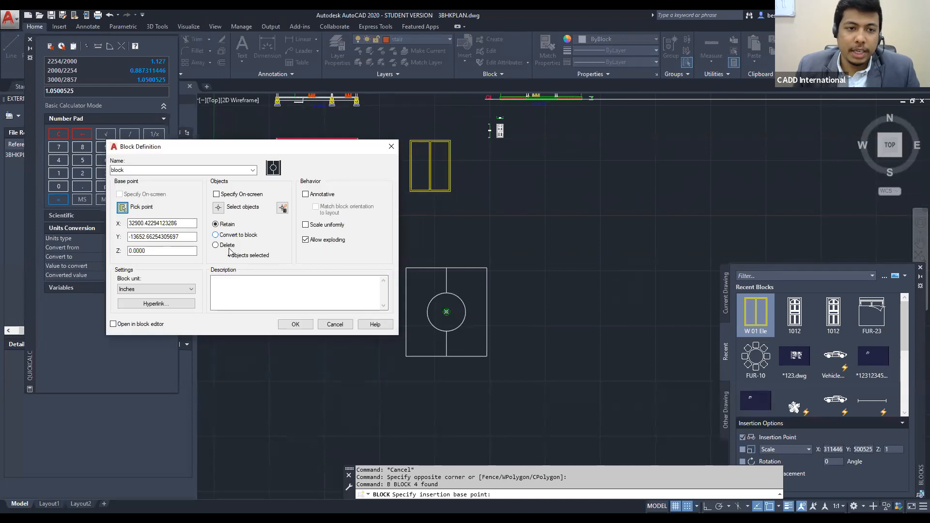
{"action": "left_click", "coordinate": [296, 324]}
Insert the block named block with X and Y scale 1 in the empty area below the yellow window elevation
{"action": "middle_click_drag", "start_coordinate": [425, 327], "coordinate": [338, 319]}
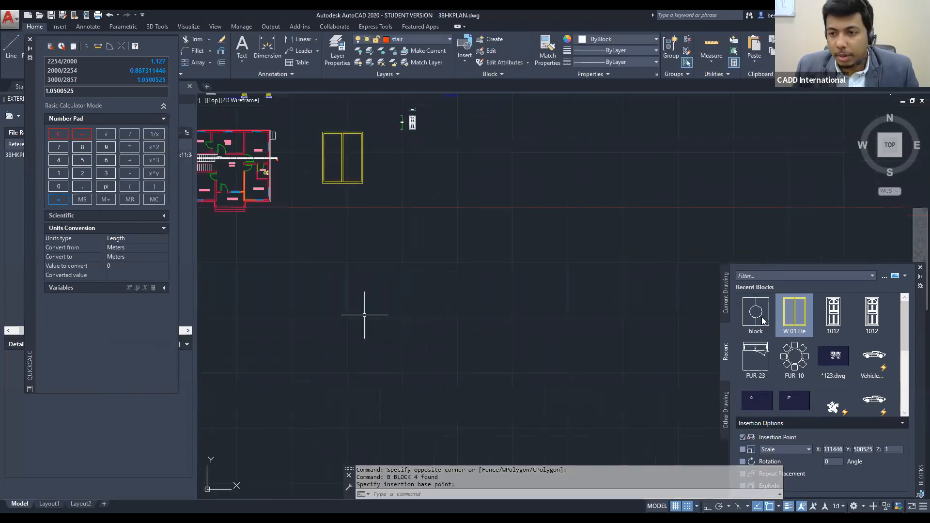
{"action": "left_click", "coordinate": [761, 319]}
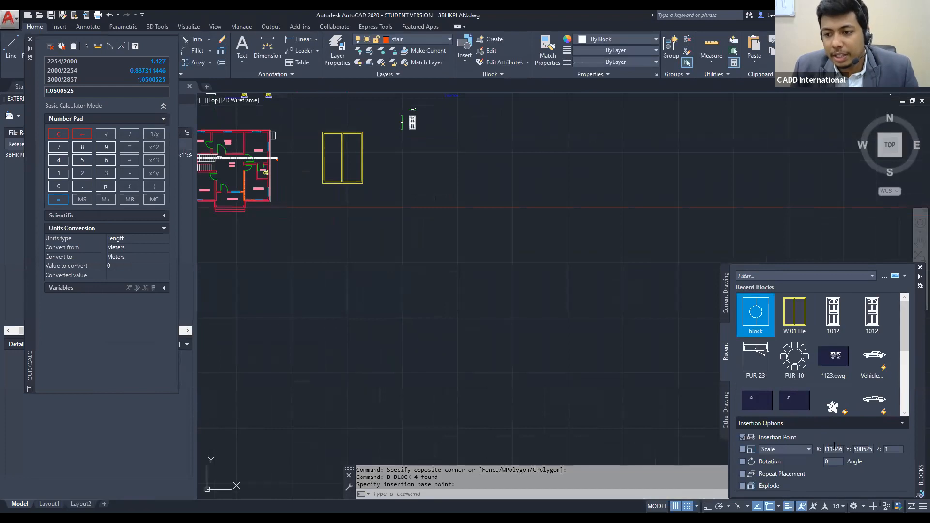
{"action": "left_click", "coordinate": [834, 449]}
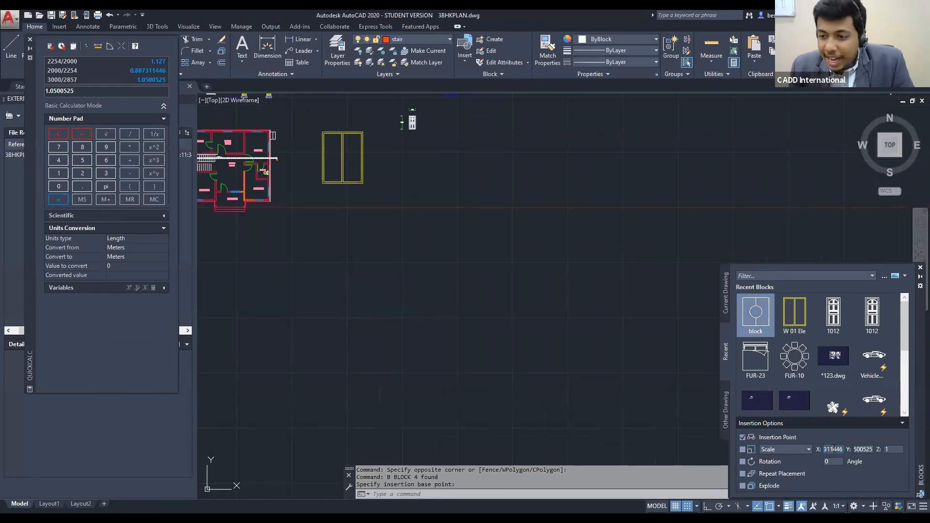
{"action": "type", "text": "1"}
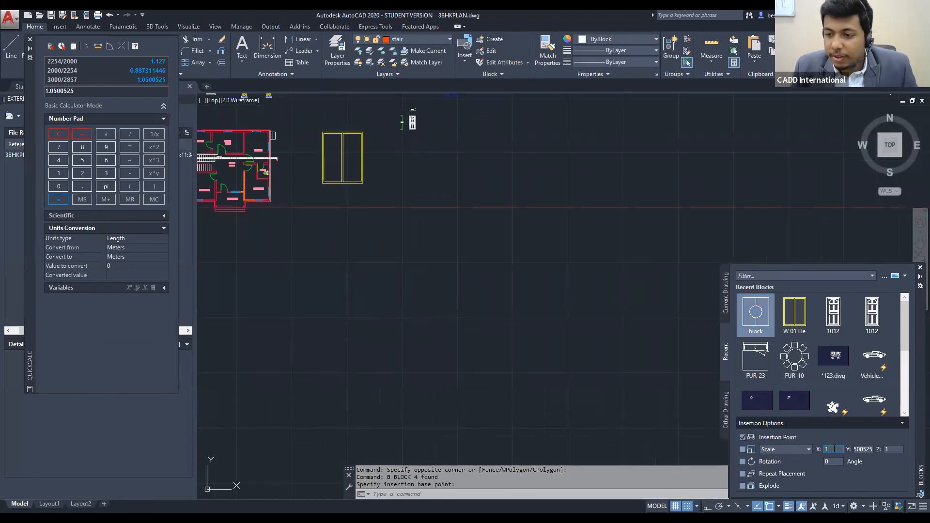
{"action": "left_click", "coordinate": [865, 449]}
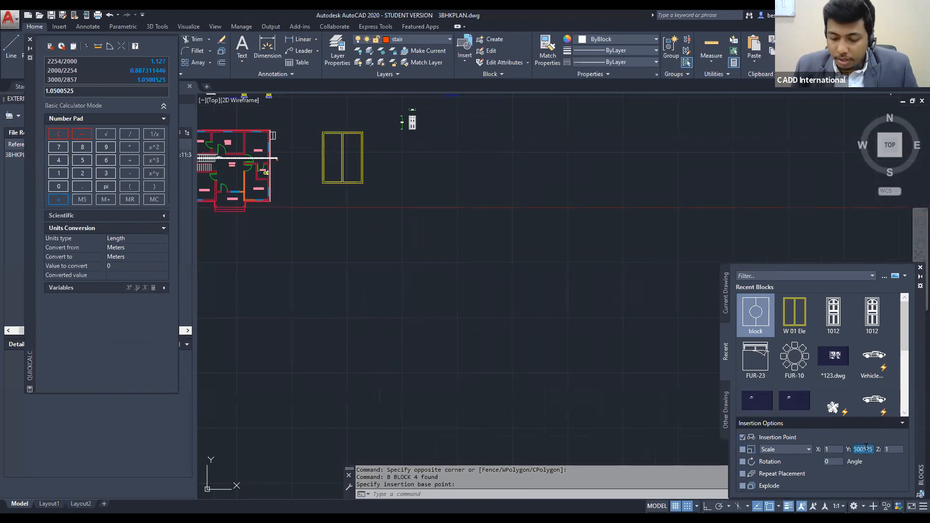
{"action": "type", "text": "1"}
{"action": "left_click", "coordinate": [754, 312]}
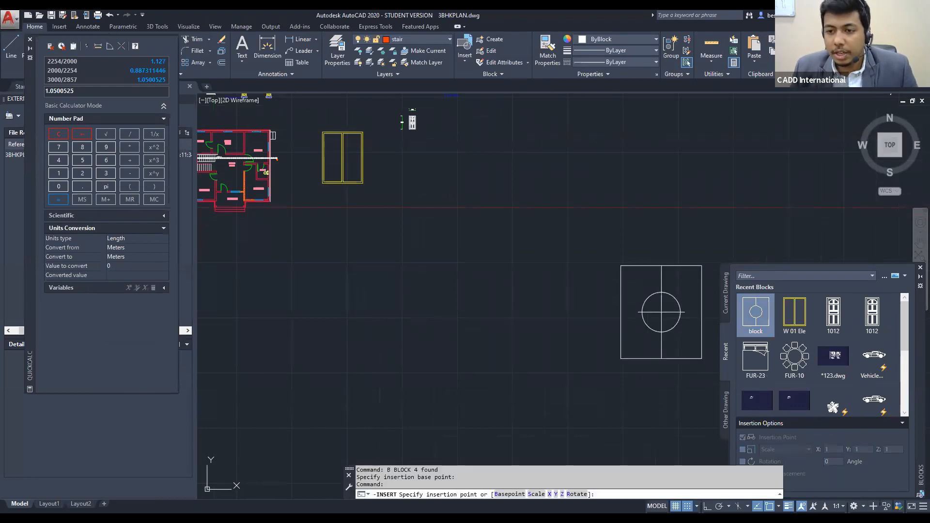
{"action": "left_click", "coordinate": [497, 272]}
{"action": "mouse_move", "coordinate": [557, 310]}
{"action": "middle_mouse_down"}
{"action": "mouse_move", "coordinate": [573, 299]}
{"action": "mouse_move", "coordinate": [539, 274]}
{"action": "middle_mouse_up"}
{"action": "key", "text": "Escape"}
Explode the inserted block into its separate rectangle, circle and line objects
{"action": "left_click", "coordinate": [637, 367]}
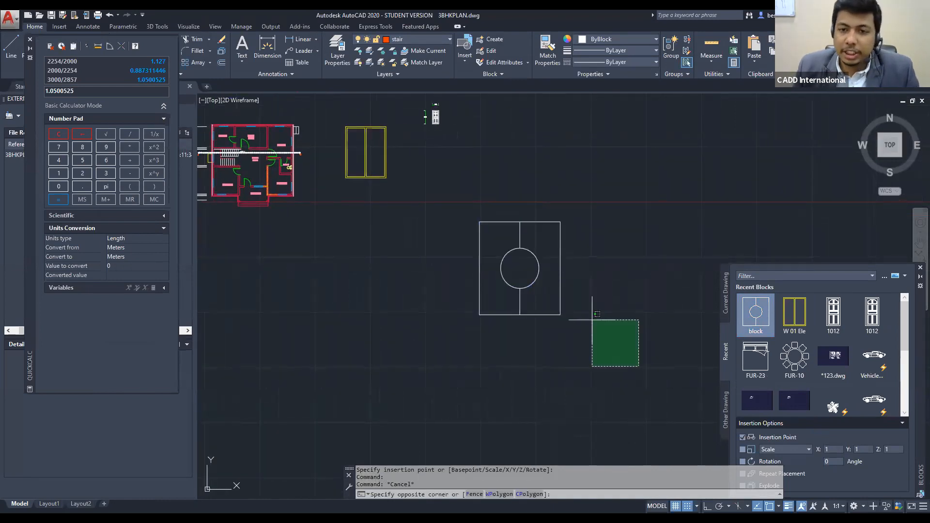
{"action": "left_click", "coordinate": [425, 172]}
{"action": "type", "text": "x"}
{"action": "key", "text": "Return"}
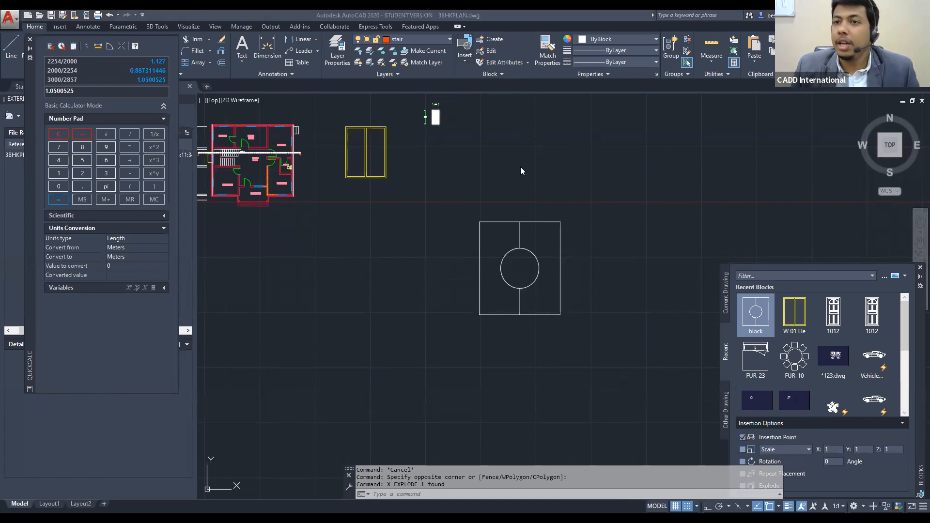
{"action": "key", "text": "Escape"}
{"action": "key", "text": "Escape"}
Switch to the open Components 2016 drawing
{"action": "scroll", "coordinate": [605, 226], "scroll_direction": "down", "scroll_amount": 5}
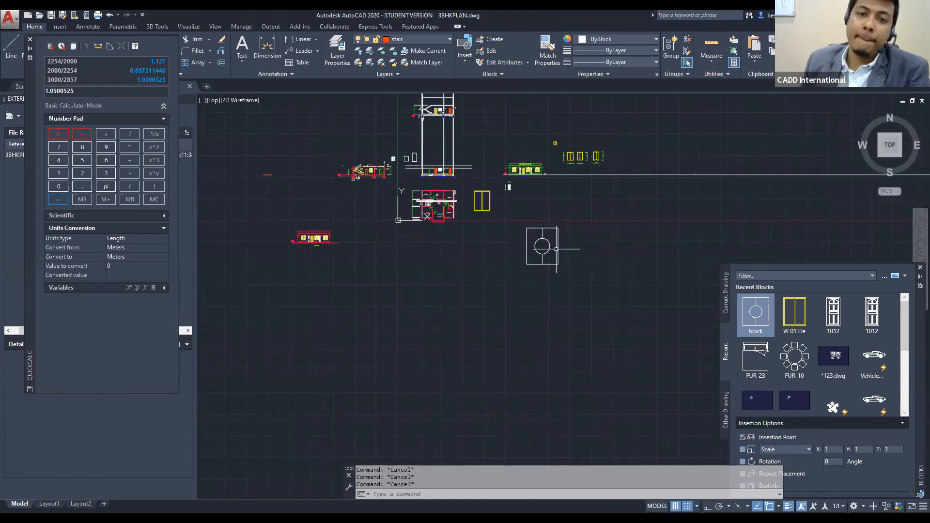
{"action": "scroll", "coordinate": [393, 226], "scroll_direction": "down", "scroll_amount": 4}
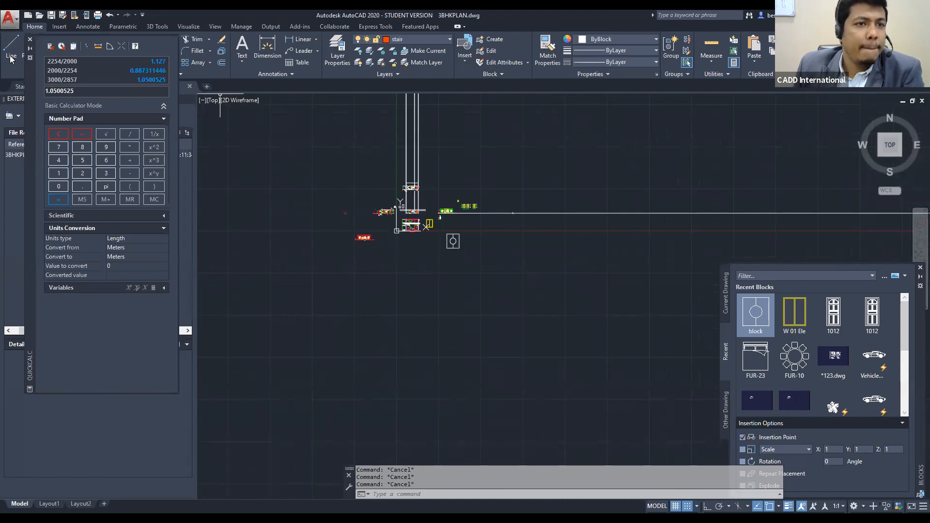
{"action": "left_click", "coordinate": [108, 88]}
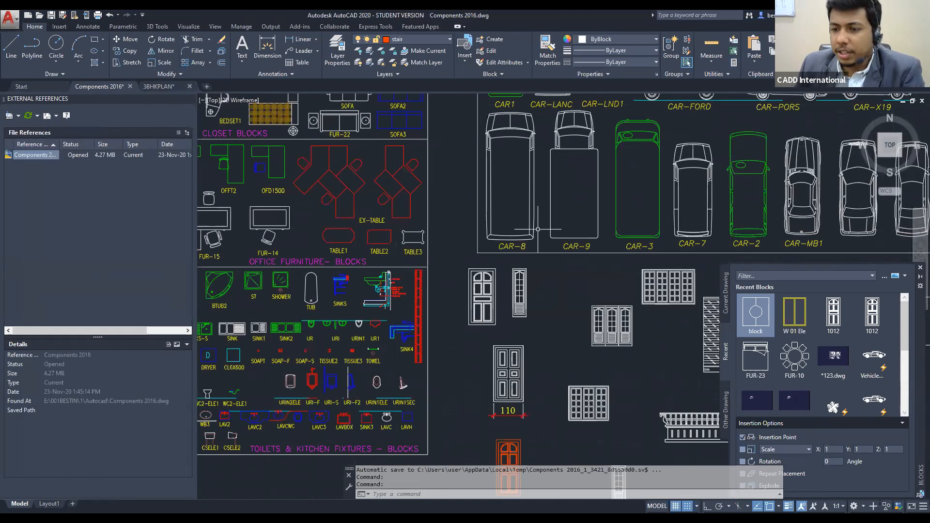
Examine the furniture, fixture, vehicle and door collections and the plan sheets laid out around them
{"action": "scroll", "coordinate": [538, 229], "scroll_direction": "down", "scroll_amount": 2}
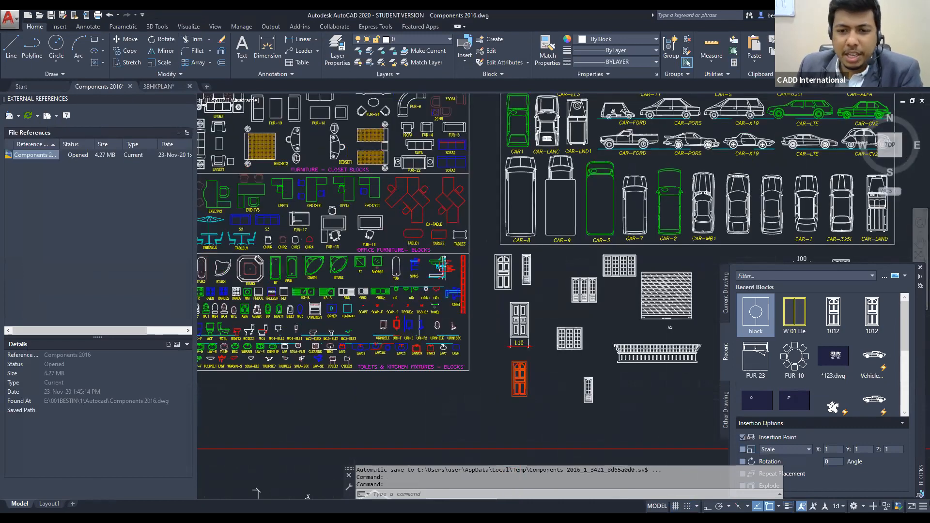
{"action": "scroll", "coordinate": [575, 227], "scroll_direction": "down", "scroll_amount": 3}
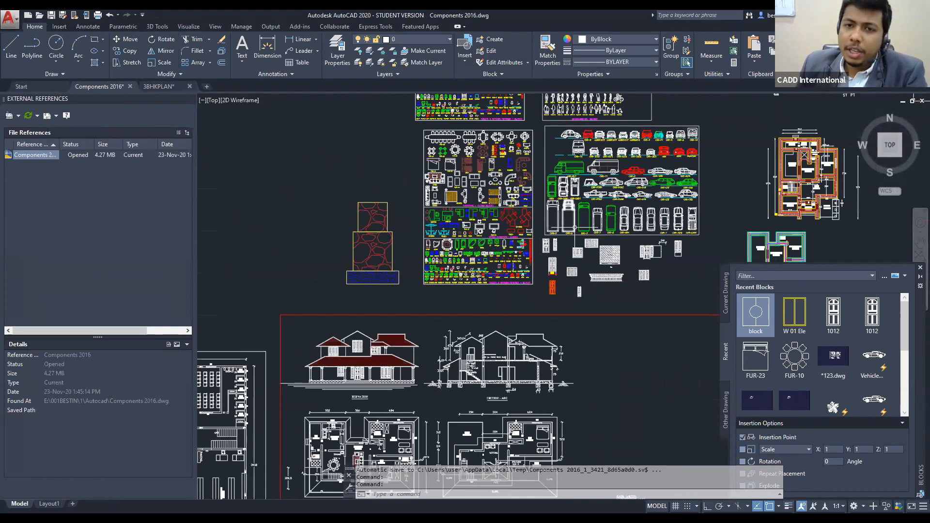
{"action": "scroll", "coordinate": [579, 213], "scroll_direction": "down", "scroll_amount": 3}
{"action": "middle_click_drag", "start_coordinate": [476, 176], "coordinate": [329, 276]}
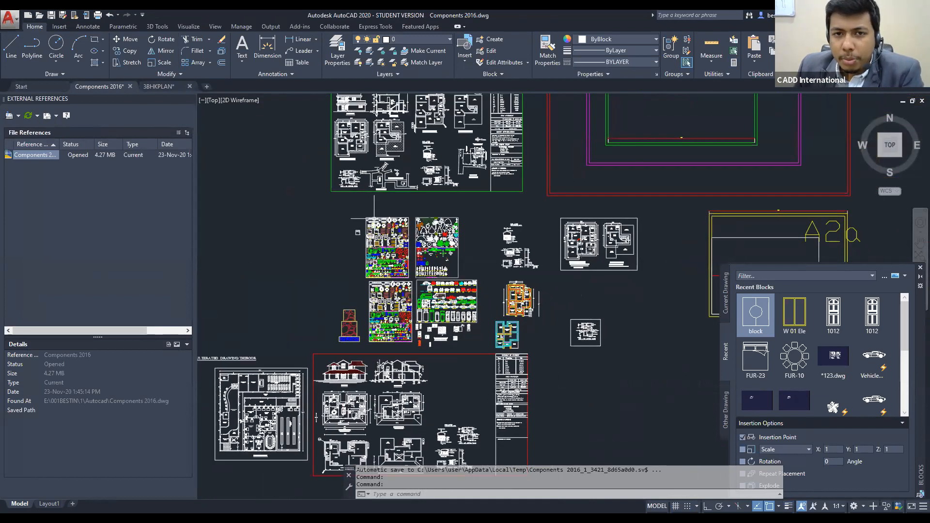
{"action": "scroll", "coordinate": [361, 232], "scroll_direction": "down", "scroll_amount": 2}
{"action": "scroll", "coordinate": [386, 218], "scroll_direction": "up", "scroll_amount": 6}
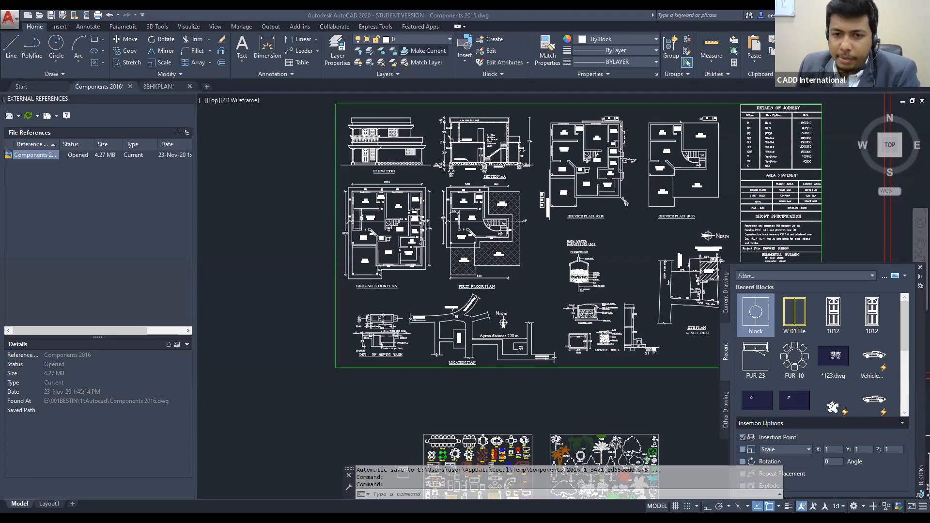
{"action": "scroll", "coordinate": [483, 446], "scroll_direction": "up", "scroll_amount": 2}
{"action": "mouse_move", "coordinate": [482, 445]}
{"action": "middle_mouse_down"}
{"action": "mouse_move", "coordinate": [437, 209]}
{"action": "mouse_move", "coordinate": [452, 329]}
{"action": "middle_mouse_up"}
{"action": "scroll", "coordinate": [446, 262], "scroll_direction": "down", "scroll_amount": 6}
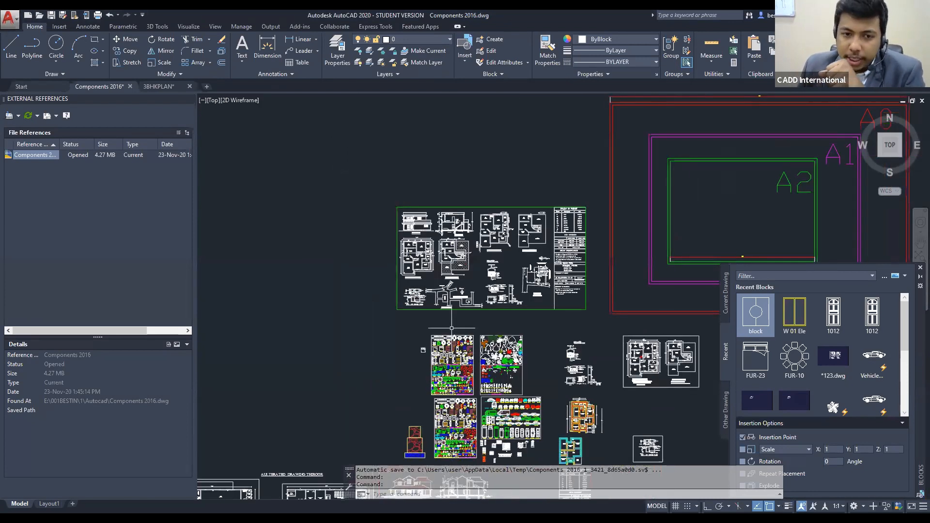
{"action": "scroll", "coordinate": [459, 235], "scroll_direction": "down", "scroll_amount": 2}
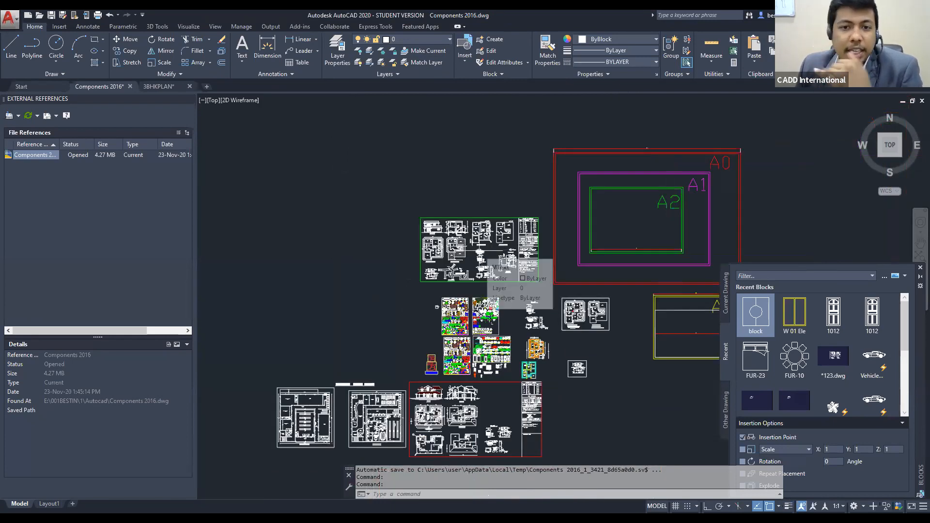
Examine the elevation, section, ground floor plan and first floor plan on the green-bordered sheet
{"action": "scroll", "coordinate": [426, 222], "scroll_direction": "up", "scroll_amount": 5}
{"action": "middle_click_drag", "start_coordinate": [426, 222], "coordinate": [363, 230]}
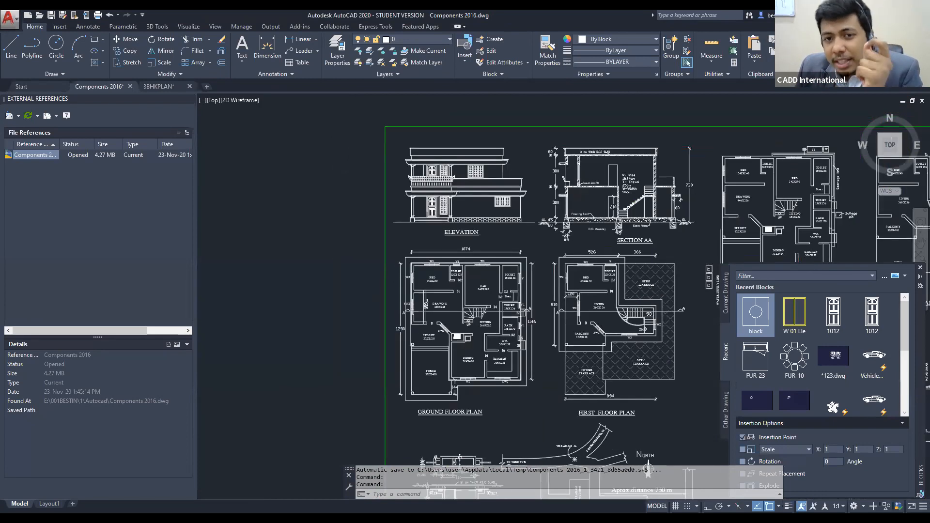
{"action": "middle_click_drag", "start_coordinate": [608, 240], "coordinate": [488, 238]}
{"action": "scroll", "coordinate": [483, 245], "scroll_direction": "up", "scroll_amount": 4}
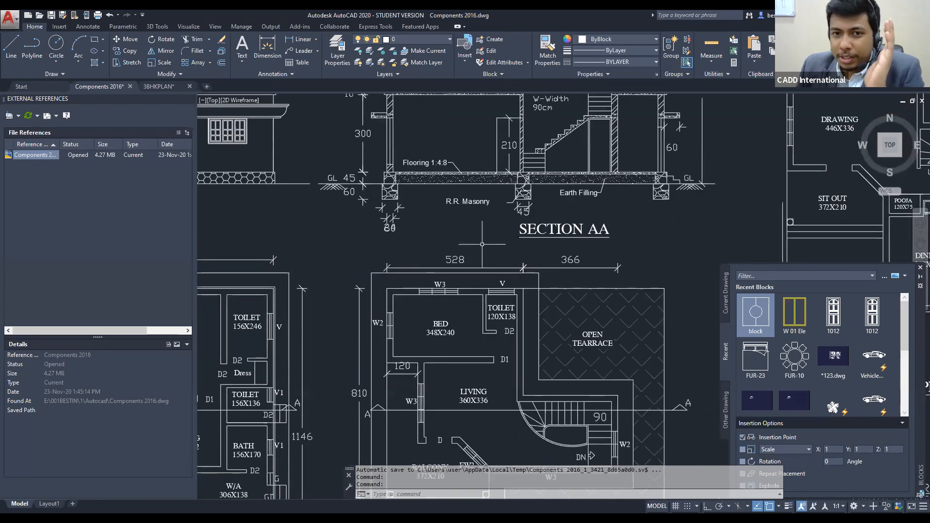
{"action": "scroll", "coordinate": [482, 245], "scroll_direction": "down", "scroll_amount": 5}
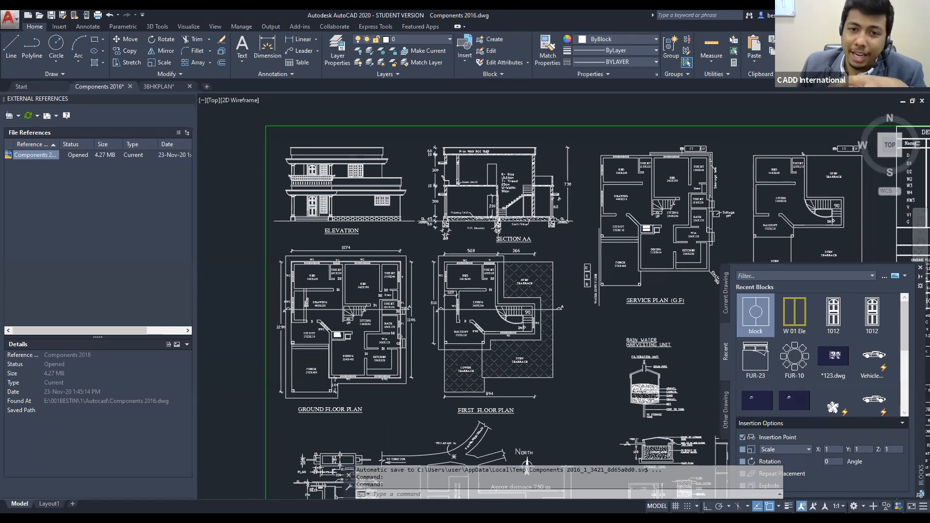
{"action": "middle_click_drag", "start_coordinate": [462, 228], "coordinate": [426, 218]}
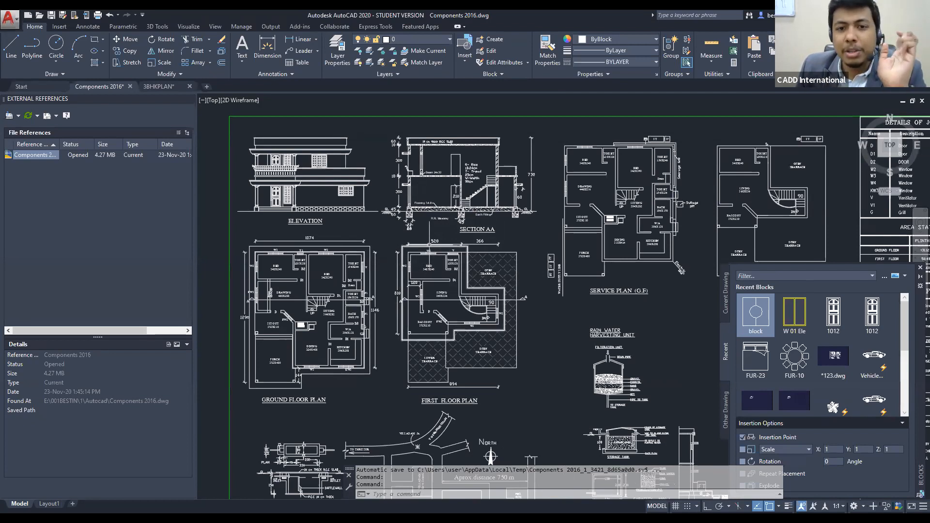
{"action": "middle_click_drag", "start_coordinate": [460, 233], "coordinate": [500, 213]}
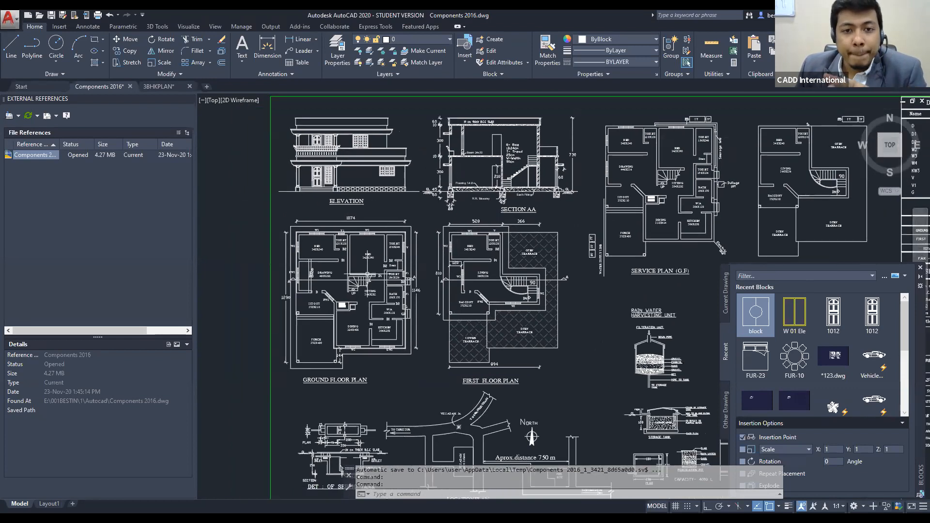
{"action": "scroll", "coordinate": [379, 243], "scroll_direction": "down", "scroll_amount": 2}
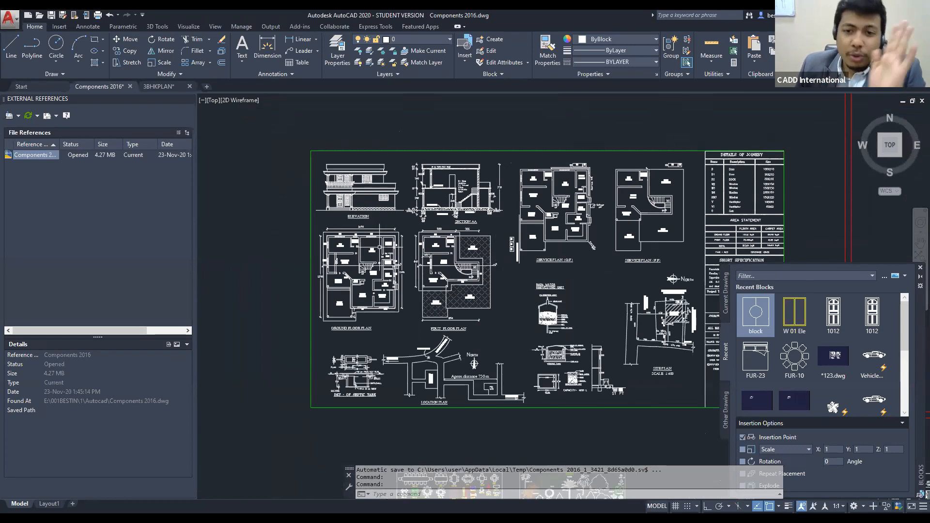
Insert the block named block in the empty space beside the A0, A1 and A2 sheet frames
{"action": "middle_click_drag", "start_coordinate": [517, 244], "coordinate": [377, 223]}
{"action": "scroll", "coordinate": [378, 224], "scroll_direction": "down", "scroll_amount": 6}
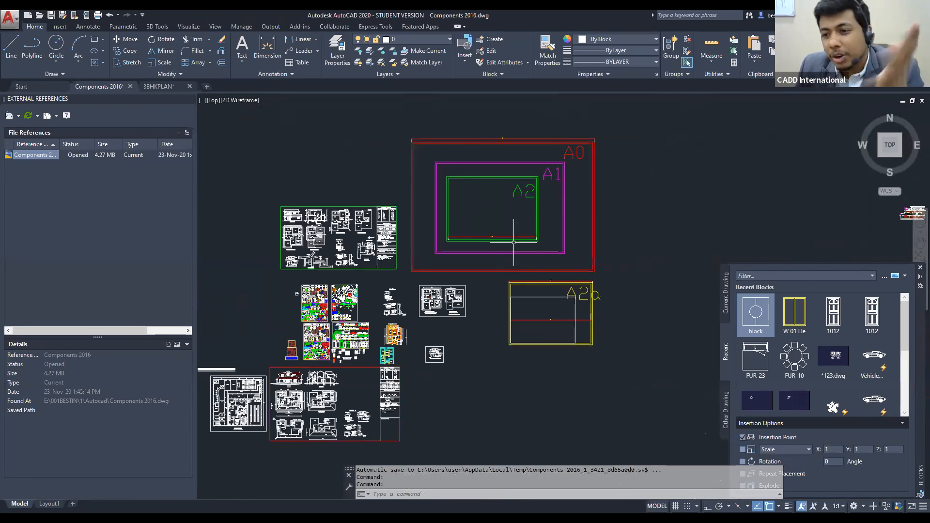
{"action": "middle_click_drag", "start_coordinate": [673, 336], "coordinate": [514, 335]}
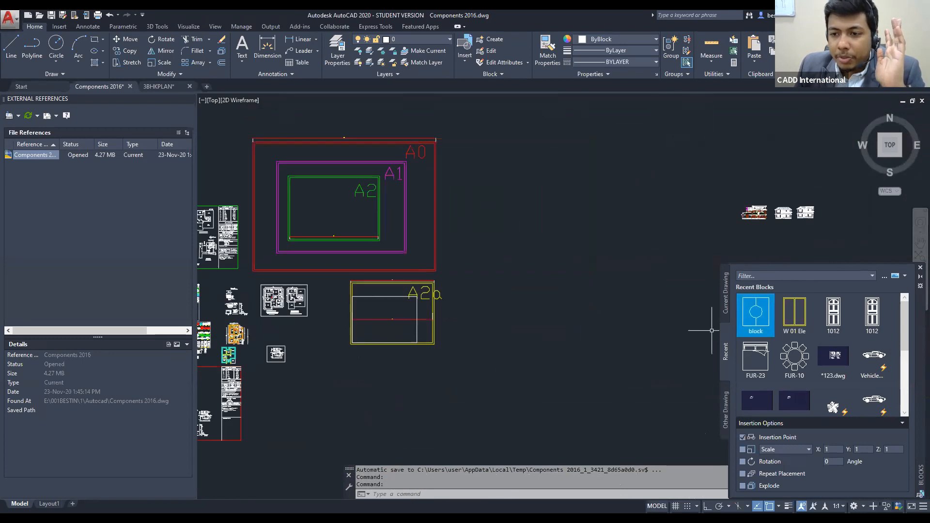
{"action": "scroll", "coordinate": [453, 292], "scroll_direction": "down", "scroll_amount": 5}
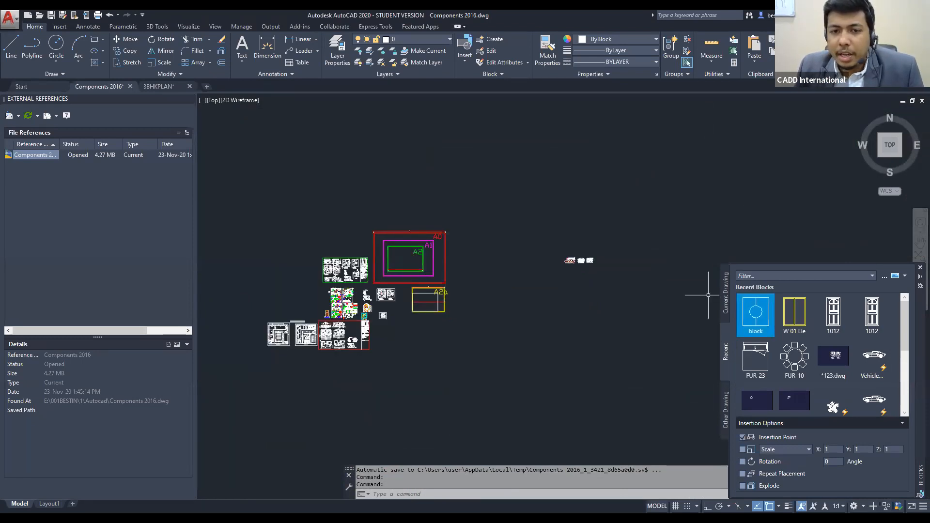
{"action": "left_click", "coordinate": [589, 326]}
{"action": "scroll", "coordinate": [588, 326], "scroll_direction": "down", "scroll_amount": 5}
{"action": "key", "text": "Escape"}
{"action": "key", "text": "Escape"}
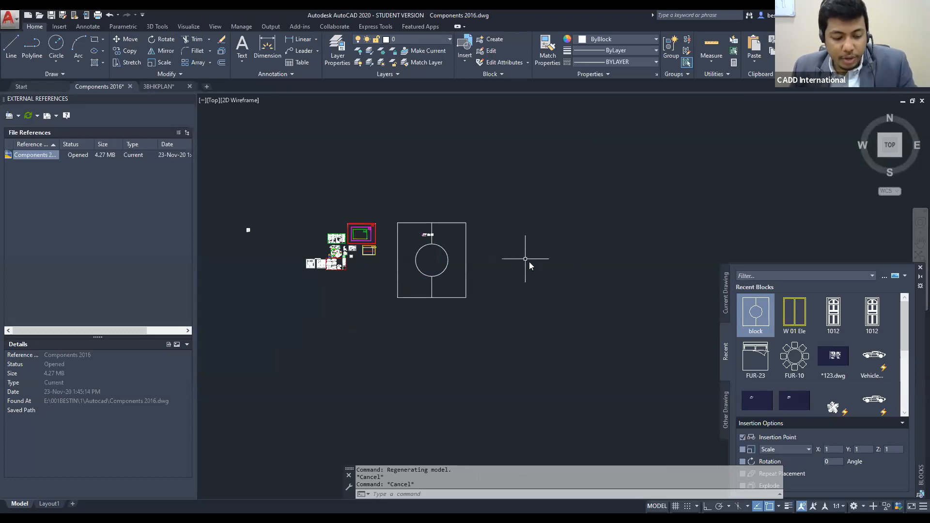
Draw a wide flat rectangle above the inserted block and a narrow upright rectangle standing on its top edge
{"action": "type", "text": "rec"}
{"action": "key", "text": "Return"}
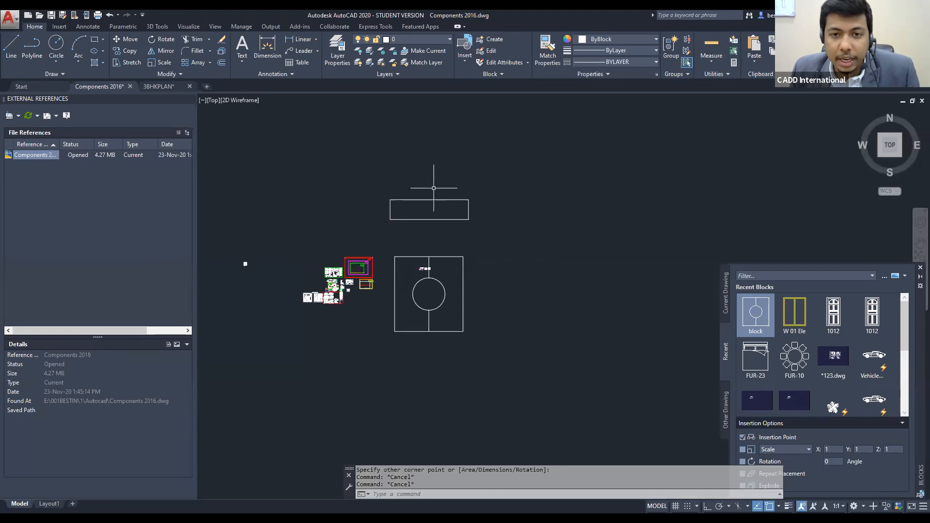
{"action": "type", "text": "rec"}
{"action": "key", "text": "Return"}
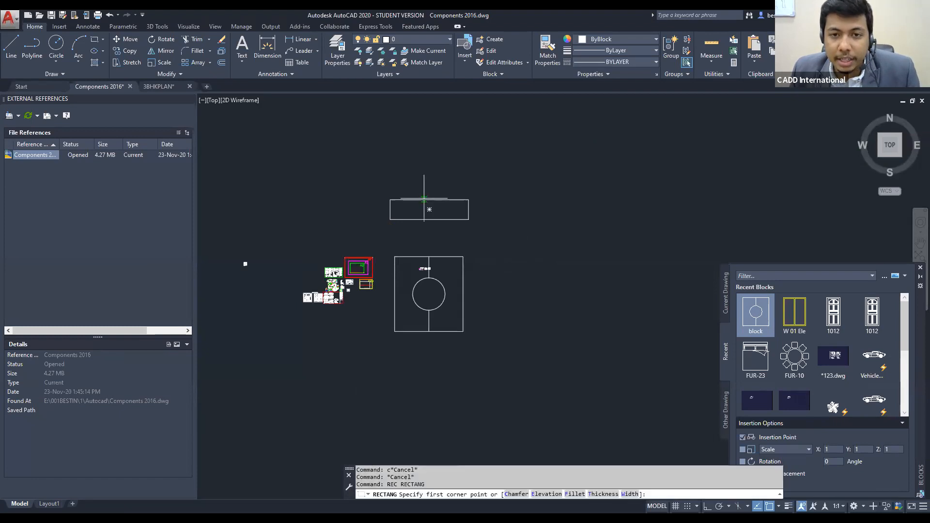
{"action": "left_click", "coordinate": [420, 199]}
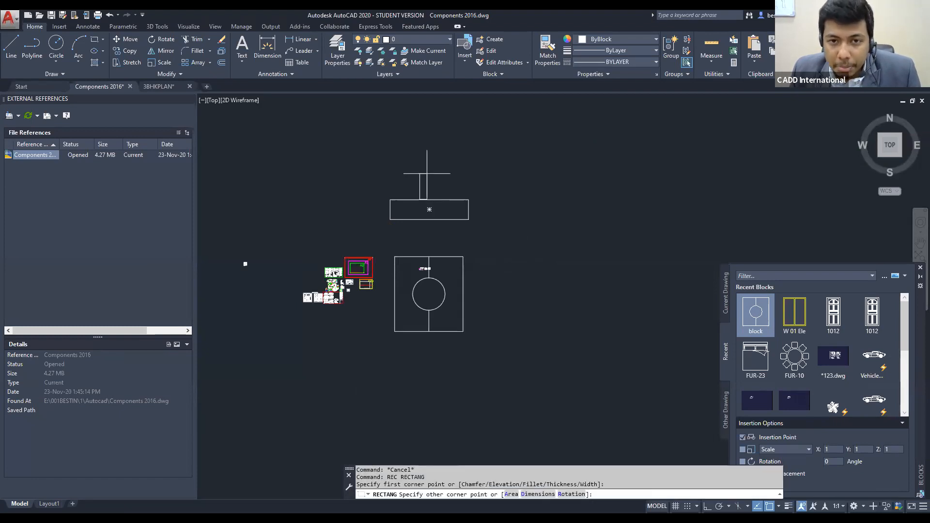
{"action": "left_click", "coordinate": [448, 149]}
{"action": "key", "text": "Escape"}
Move the upright rectangle by its bottom midpoint onto the midpoint of the flat rectangle's top edge
{"action": "left_click", "coordinate": [476, 187]}
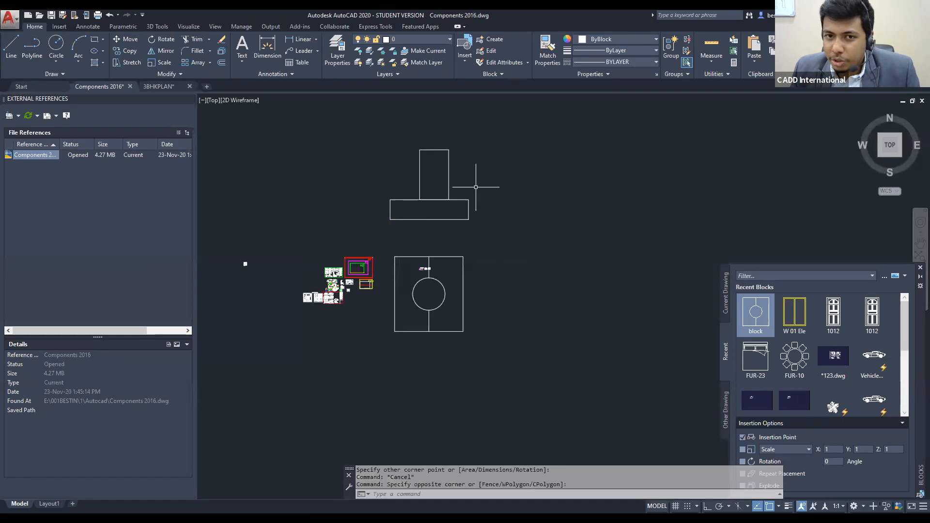
{"action": "left_click", "coordinate": [389, 138]}
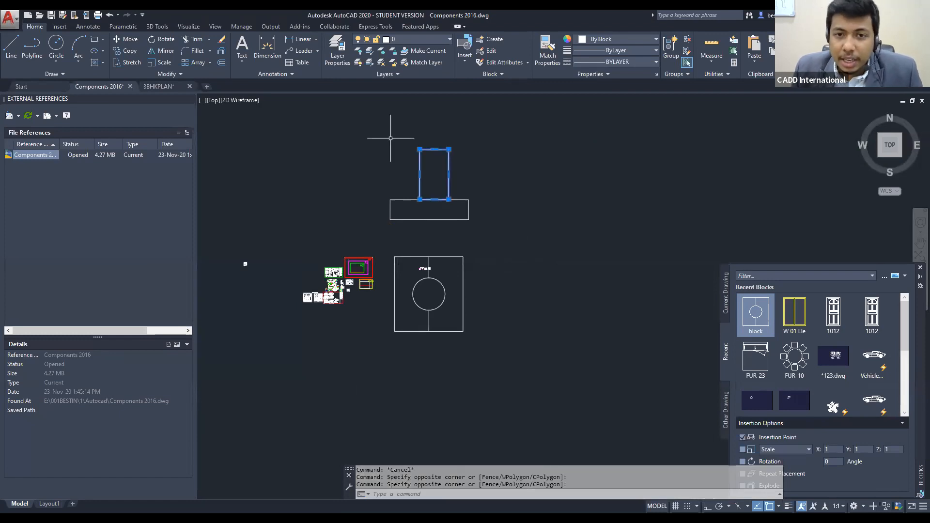
{"action": "type", "text": "m"}
{"action": "key", "text": "Return"}
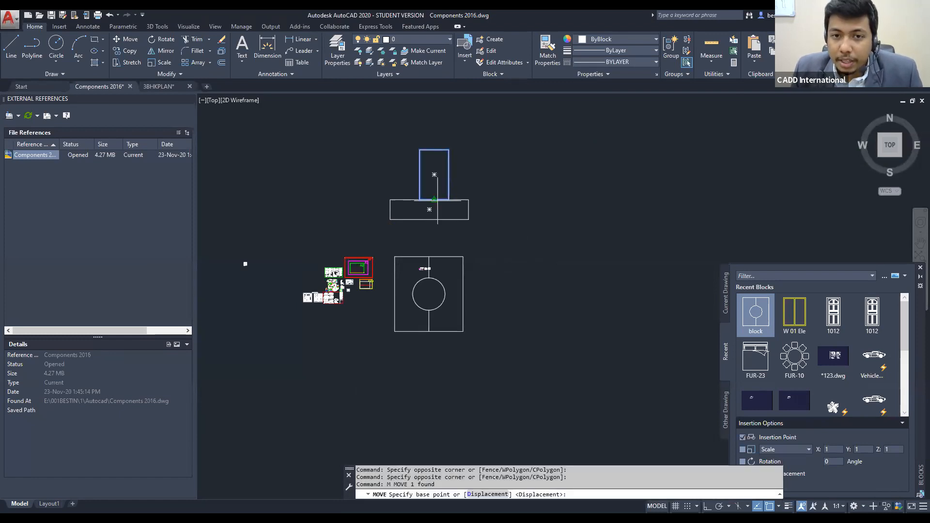
{"action": "left_click", "coordinate": [435, 199]}
{"action": "key", "text": "Escape"}
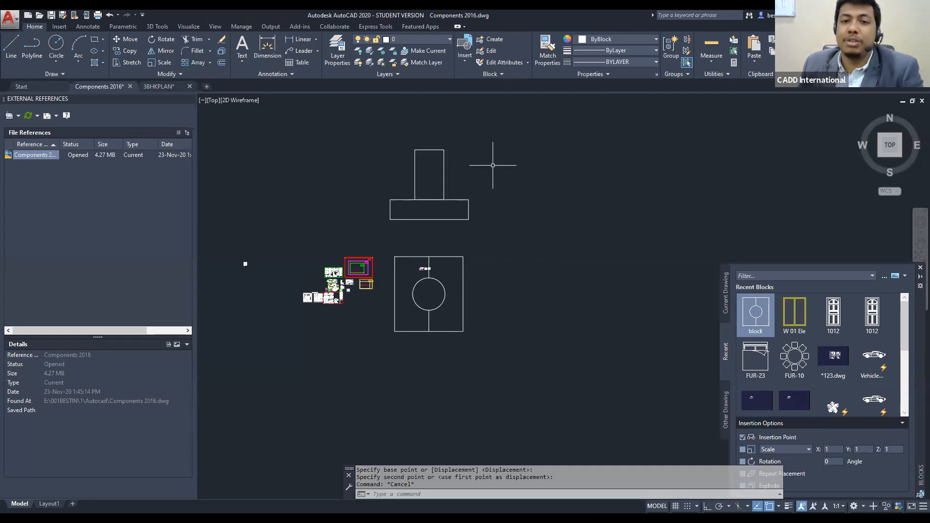
{"action": "scroll", "coordinate": [416, 290], "scroll_direction": "up", "scroll_amount": 2}
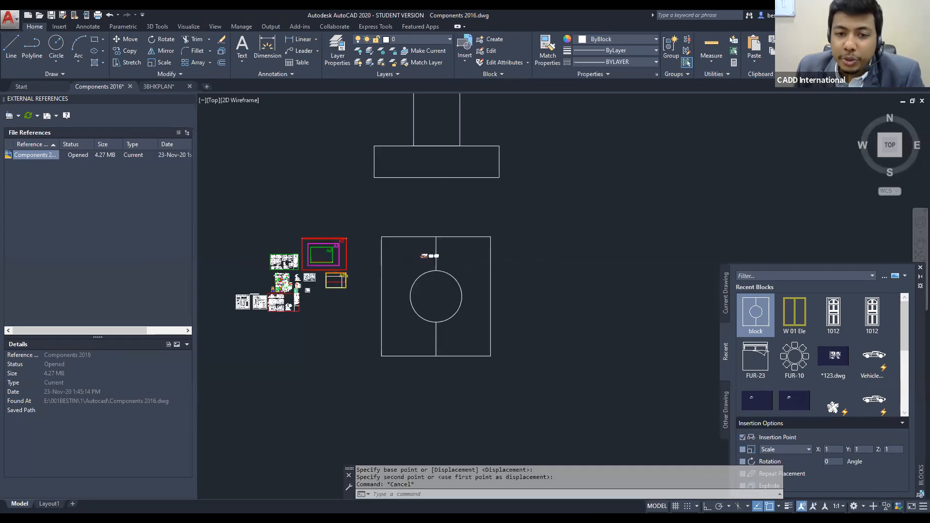
Erase the two stacked rectangles and the inserted block with the circle beside the sheet frames
{"action": "scroll", "coordinate": [417, 290], "scroll_direction": "up", "scroll_amount": 2}
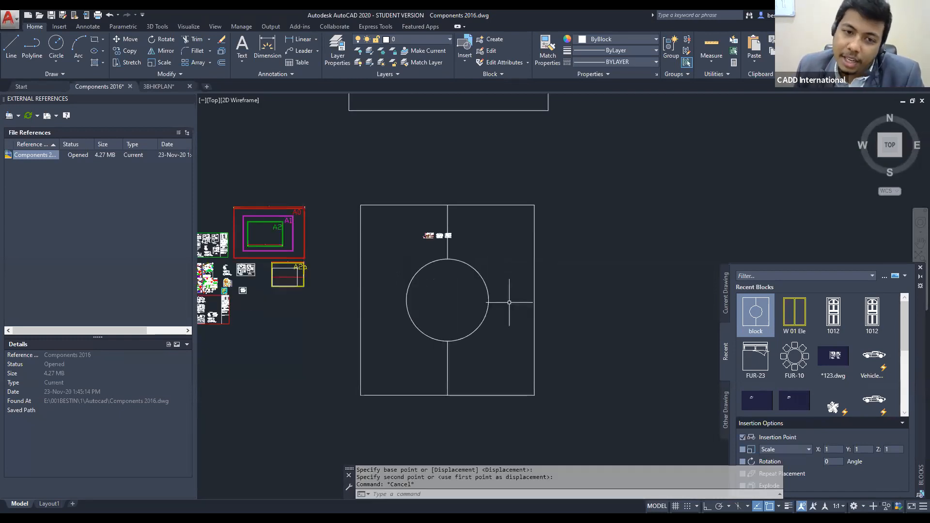
{"action": "middle_click_drag", "start_coordinate": [546, 316], "coordinate": [497, 413]}
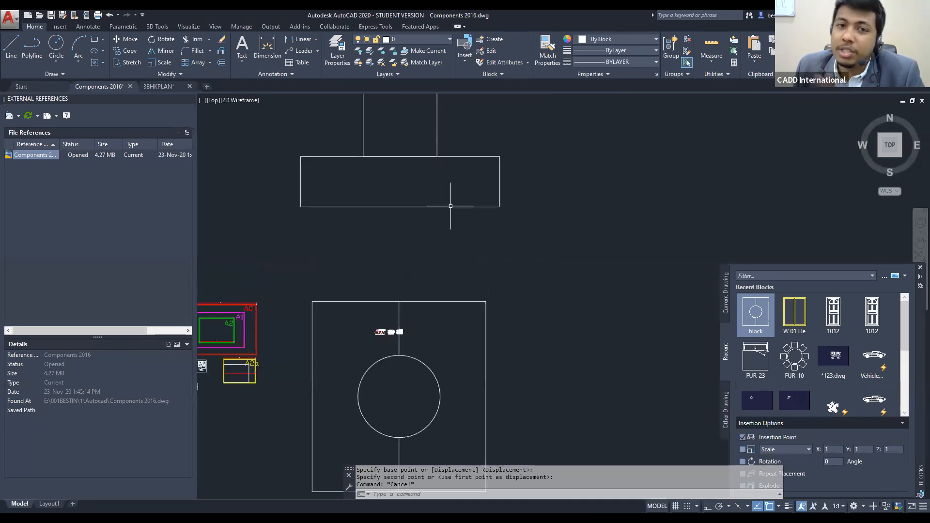
{"action": "scroll", "coordinate": [416, 157], "scroll_direction": "down", "scroll_amount": 4}
{"action": "left_click", "coordinate": [495, 194]}
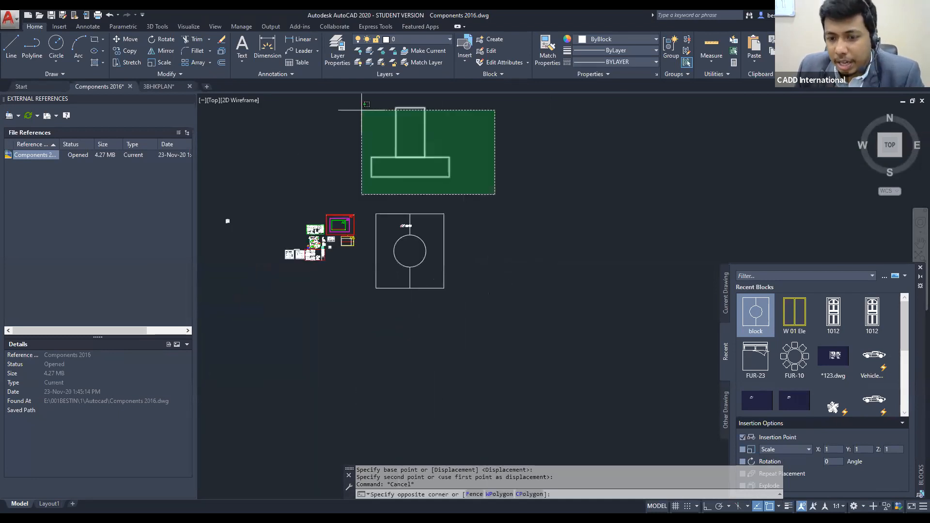
{"action": "left_click", "coordinate": [359, 104]}
{"action": "key", "text": "Delete"}
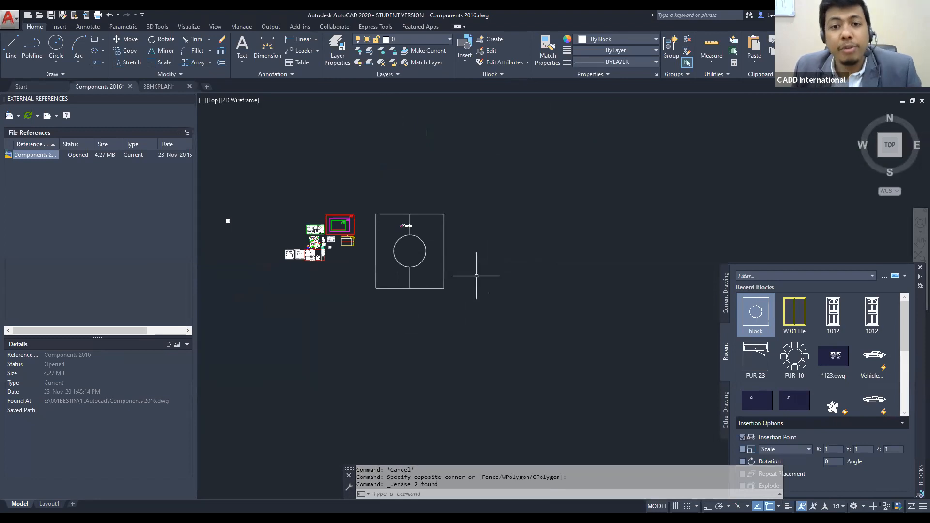
{"action": "key", "text": "Escape"}
{"action": "left_click", "coordinate": [443, 261]}
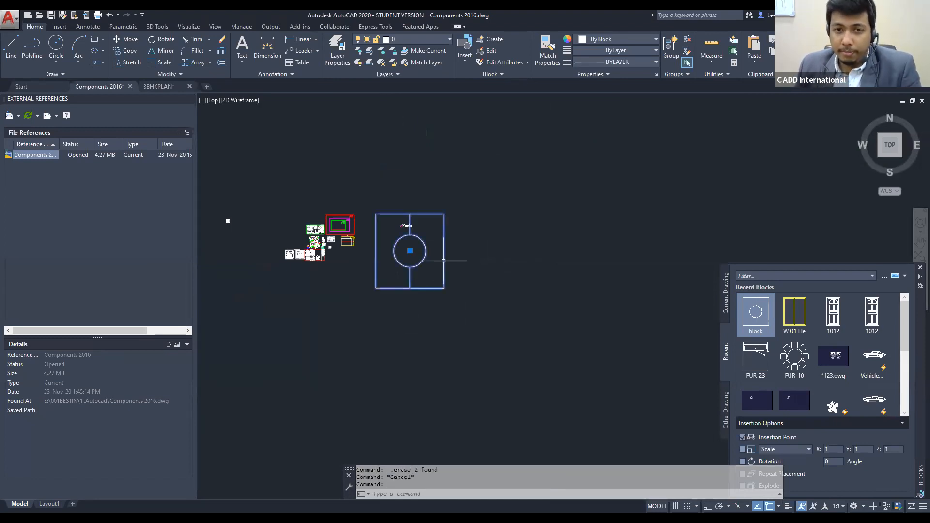
{"action": "key", "text": "Delete"}
Examine the house elevations, the sheet layouts and the ground floor plan on the green-bordered sheet
{"action": "scroll", "coordinate": [406, 220], "scroll_direction": "up", "scroll_amount": 8}
{"action": "scroll", "coordinate": [417, 276], "scroll_direction": "up", "scroll_amount": 5}
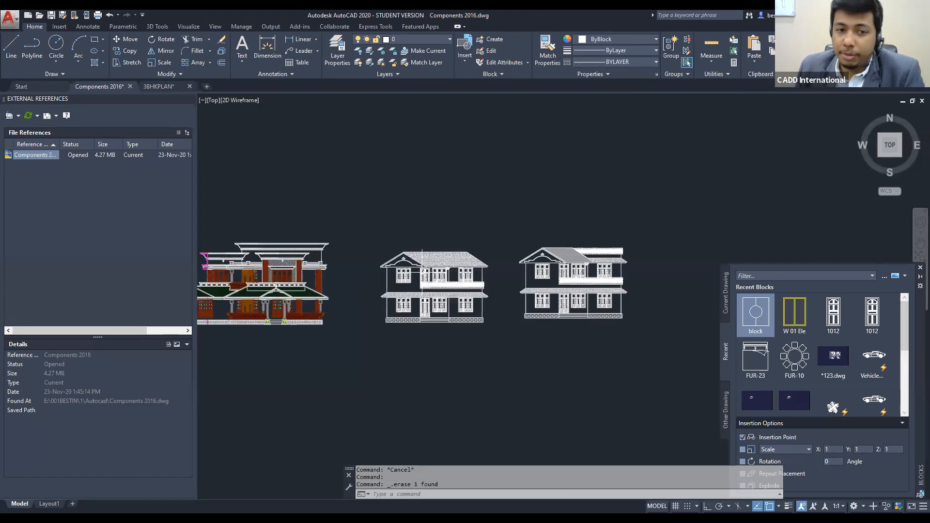
{"action": "scroll", "coordinate": [486, 278], "scroll_direction": "down", "scroll_amount": 12}
{"action": "middle_click_drag", "start_coordinate": [486, 279], "coordinate": [567, 290]}
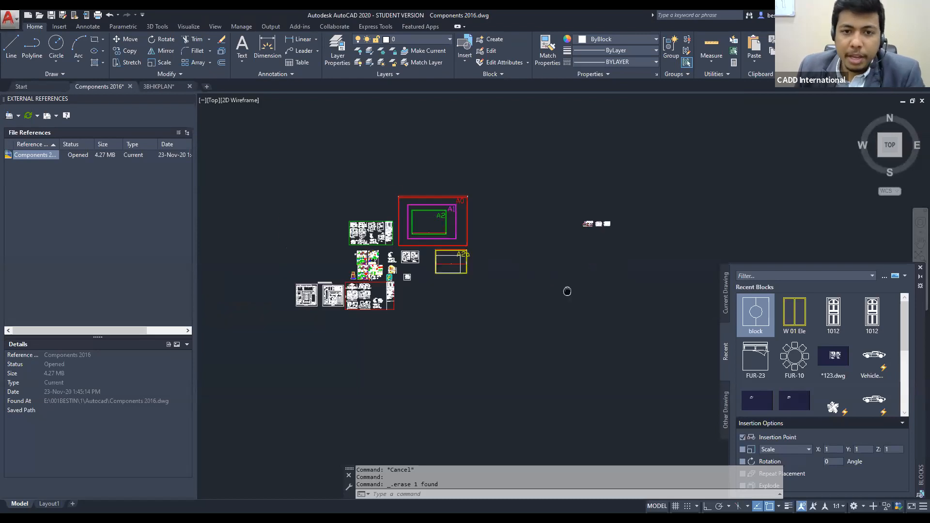
{"action": "scroll", "coordinate": [329, 225], "scroll_direction": "up", "scroll_amount": 4}
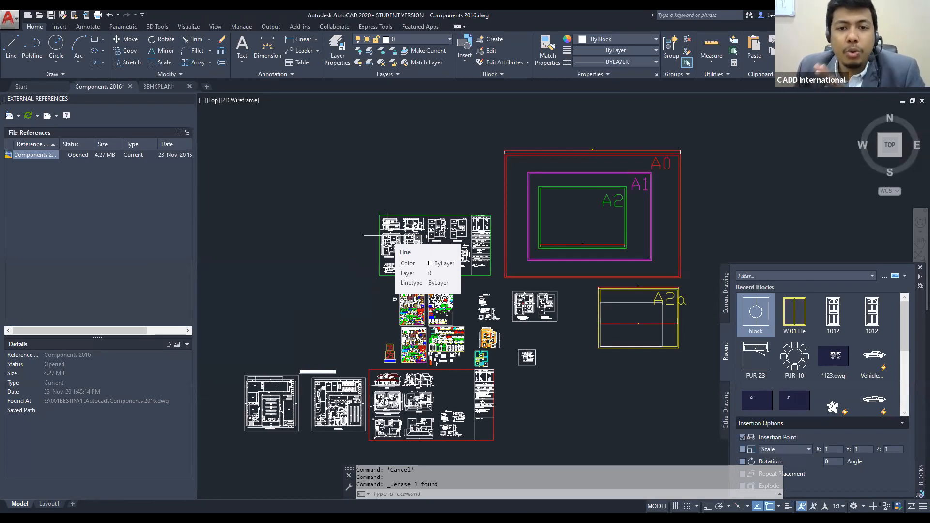
{"action": "scroll", "coordinate": [443, 232], "scroll_direction": "down", "scroll_amount": 4}
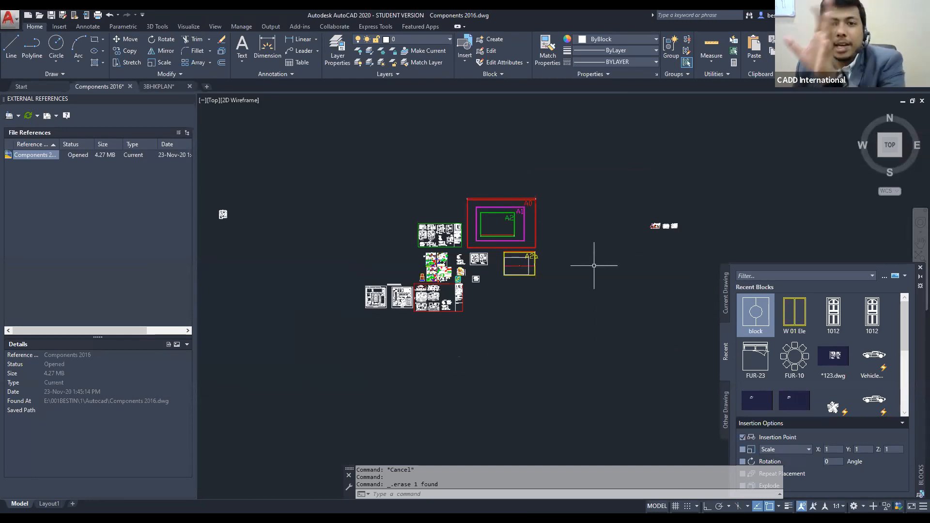
{"action": "scroll", "coordinate": [435, 231], "scroll_direction": "up", "scroll_amount": 6}
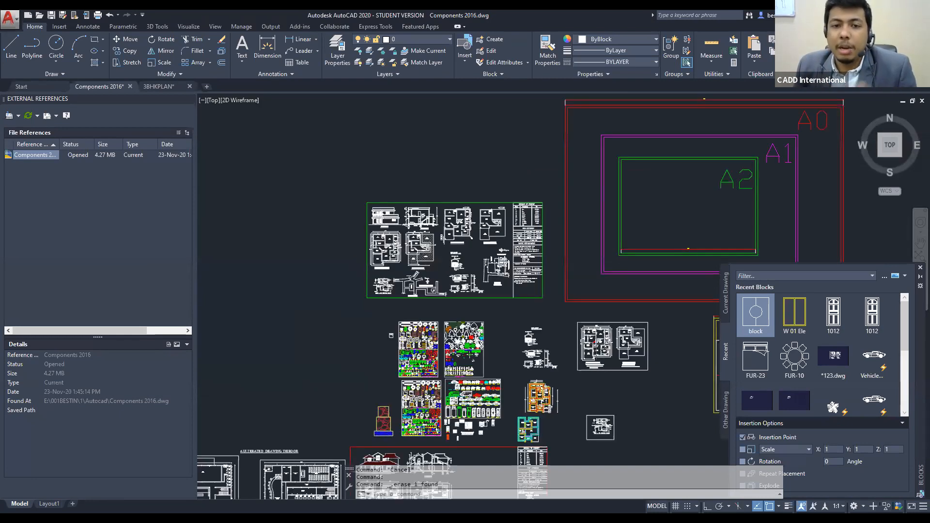
{"action": "scroll", "coordinate": [387, 221], "scroll_direction": "up", "scroll_amount": 4}
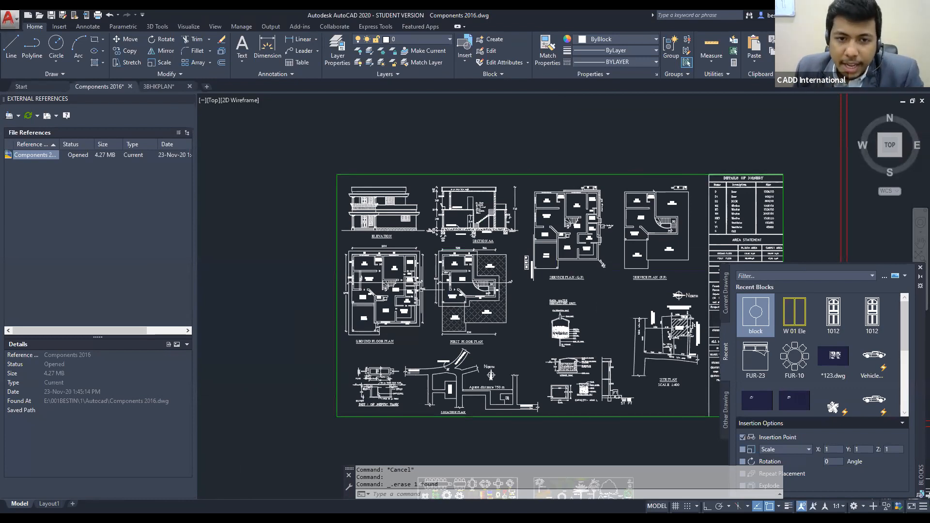
{"action": "scroll", "coordinate": [409, 273], "scroll_direction": "up", "scroll_amount": 4}
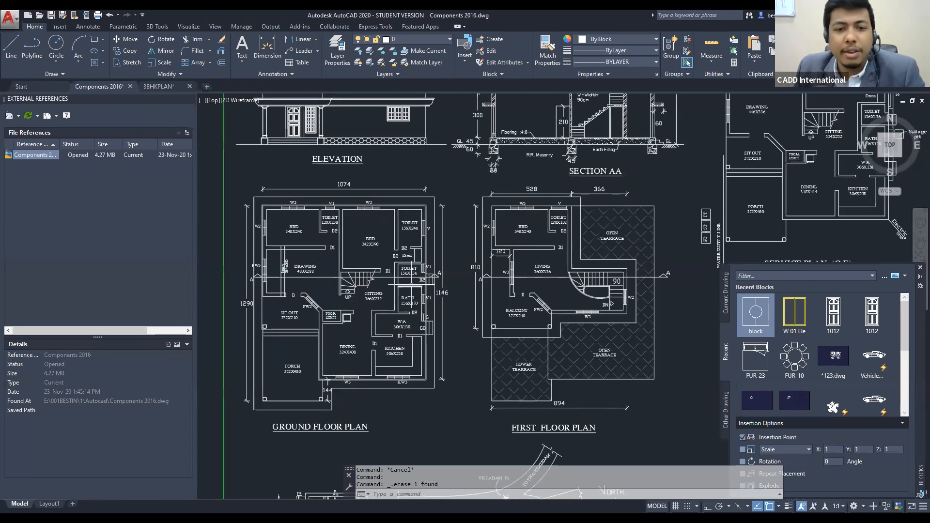
{"action": "middle_click_drag", "start_coordinate": [445, 274], "coordinate": [436, 262]}
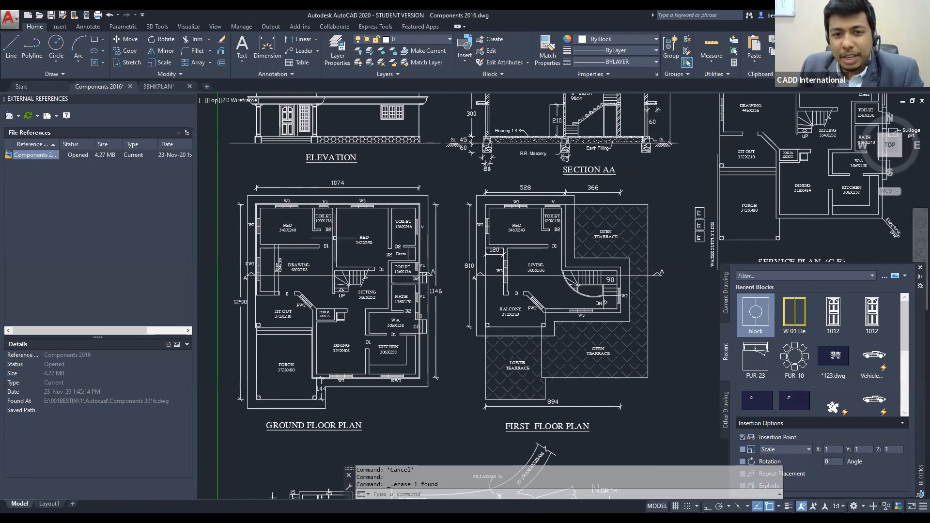
{"action": "mouse_move", "coordinate": [335, 236]}
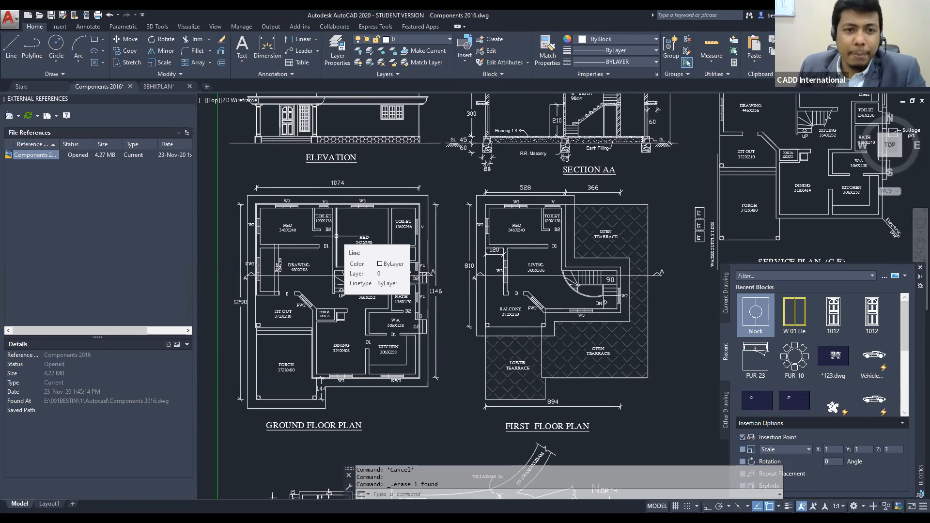
Start a Write Block of the whole ground floor plan with its title, using the porch's lower-left corner as base point
{"action": "left_click", "coordinate": [233, 172]}
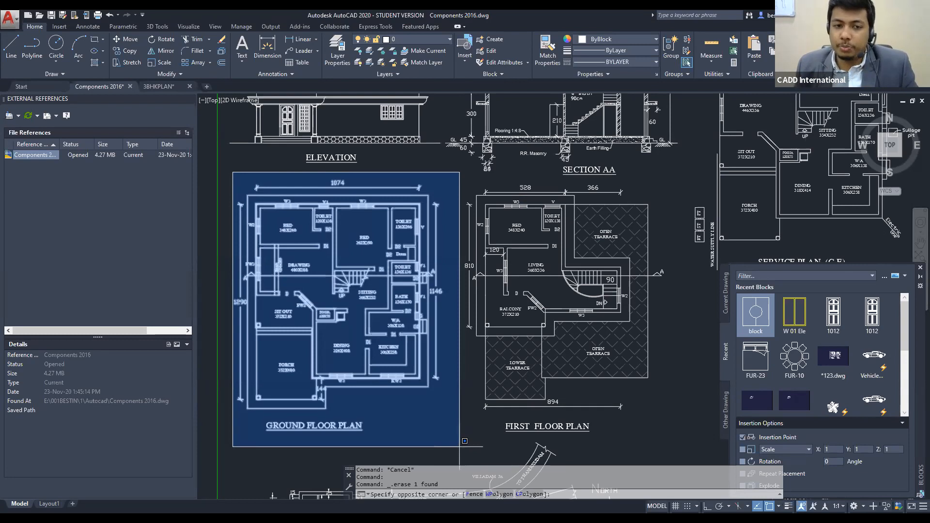
{"action": "left_click", "coordinate": [460, 446]}
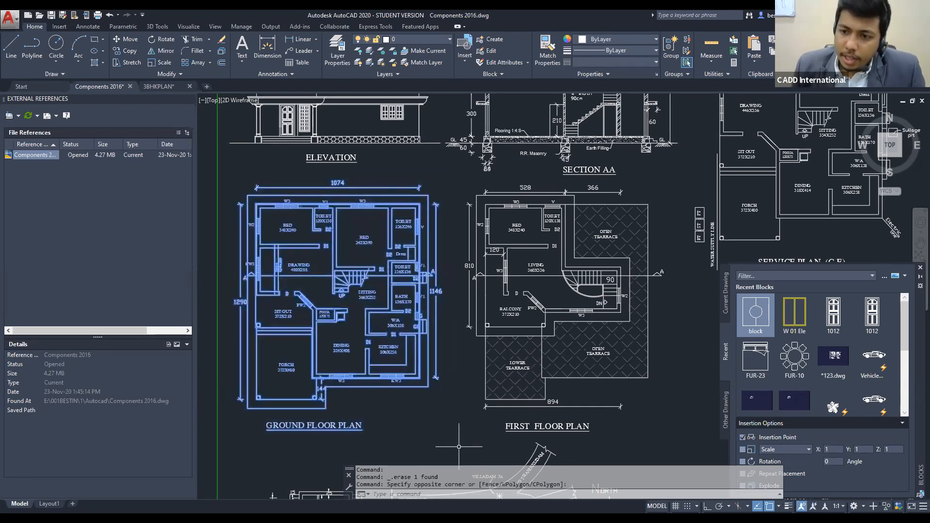
{"action": "type", "text": "wb"}
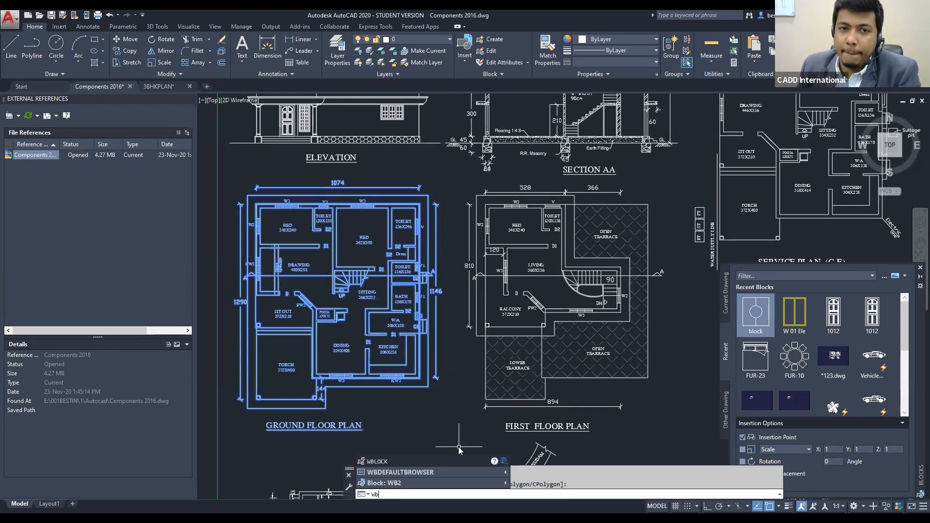
{"action": "key", "text": "Return"}
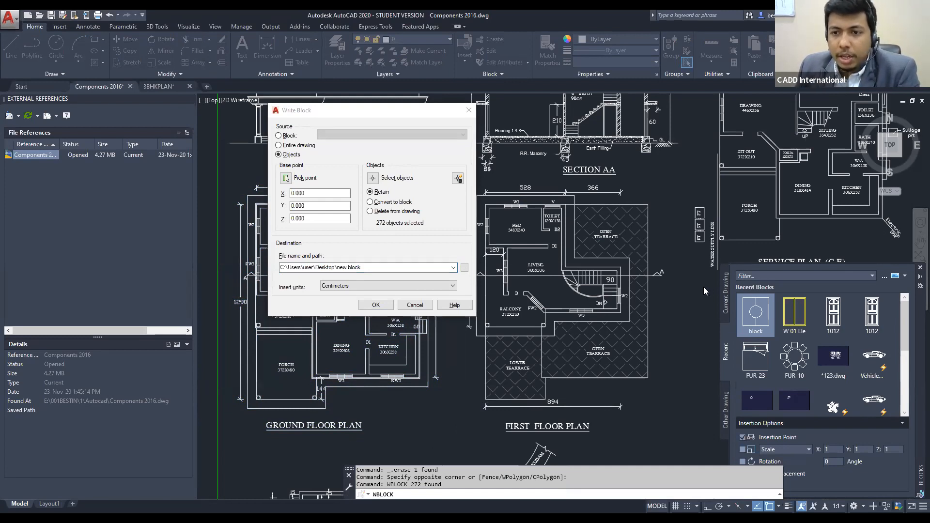
{"action": "left_click", "coordinate": [364, 181]}
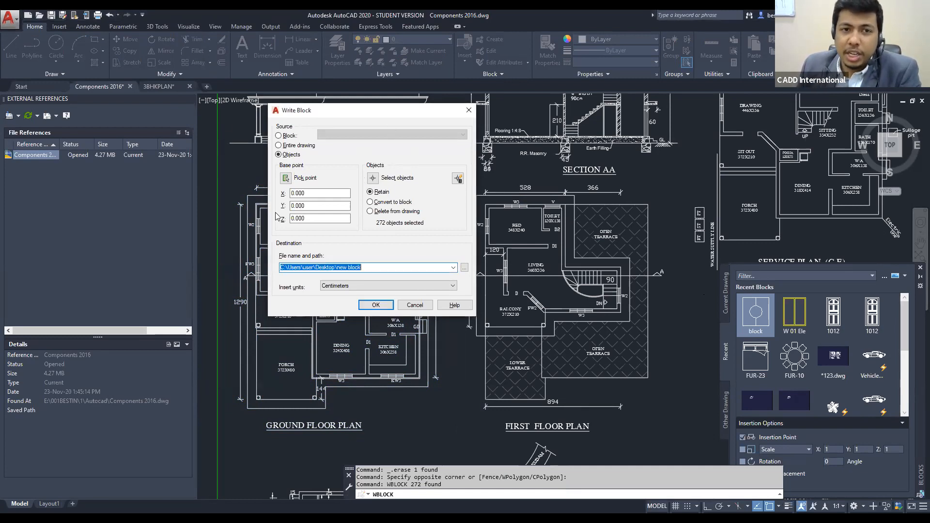
{"action": "left_click", "coordinate": [285, 178]}
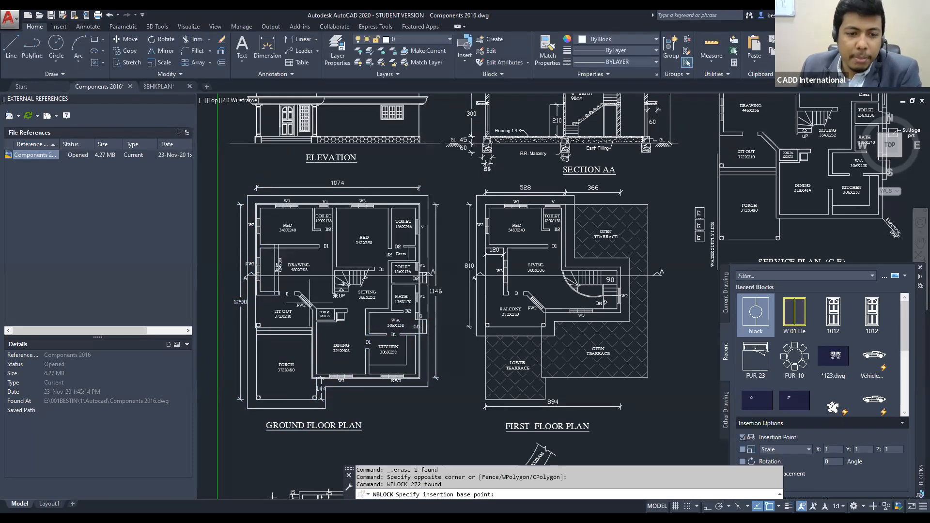
{"action": "left_click", "coordinate": [257, 397]}
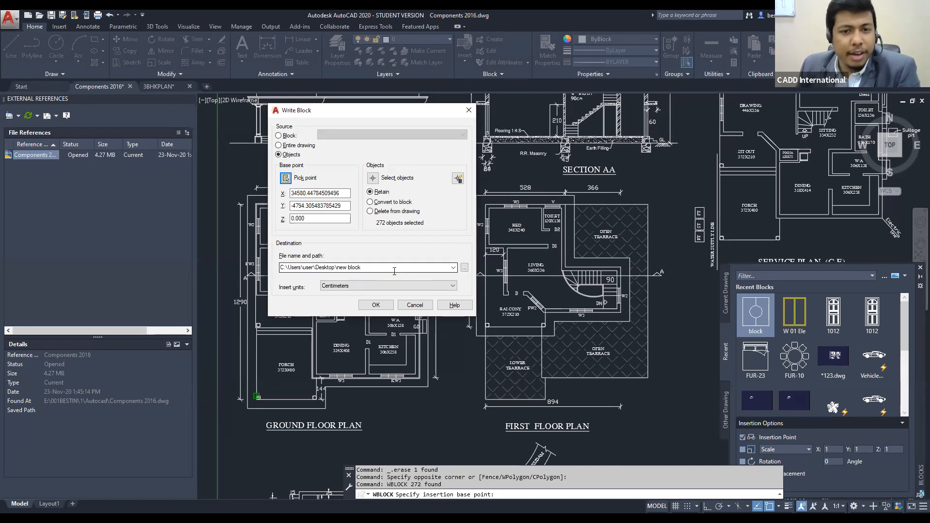
Write the selected floor plan to the Desktop as a drawing file named 1200 sq Plan
{"action": "left_click", "coordinate": [465, 268]}
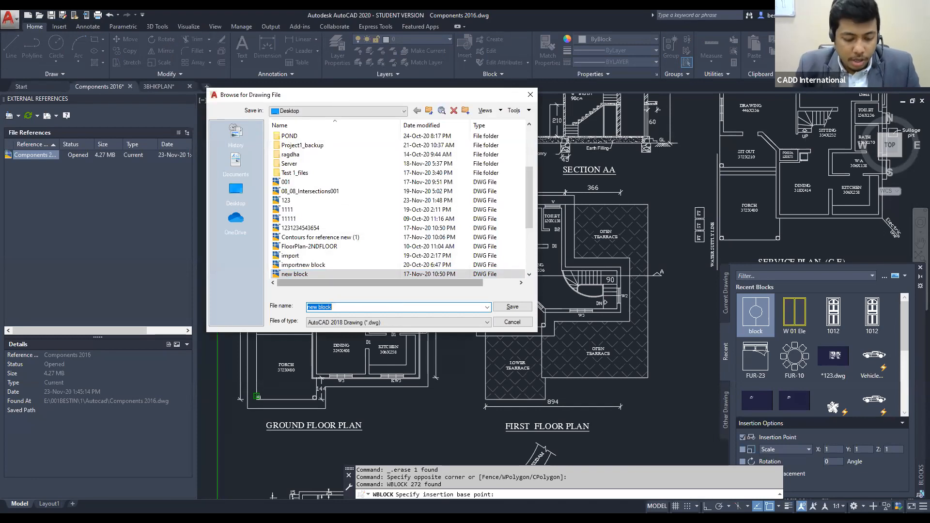
{"action": "type", "text": "1200 sq "}
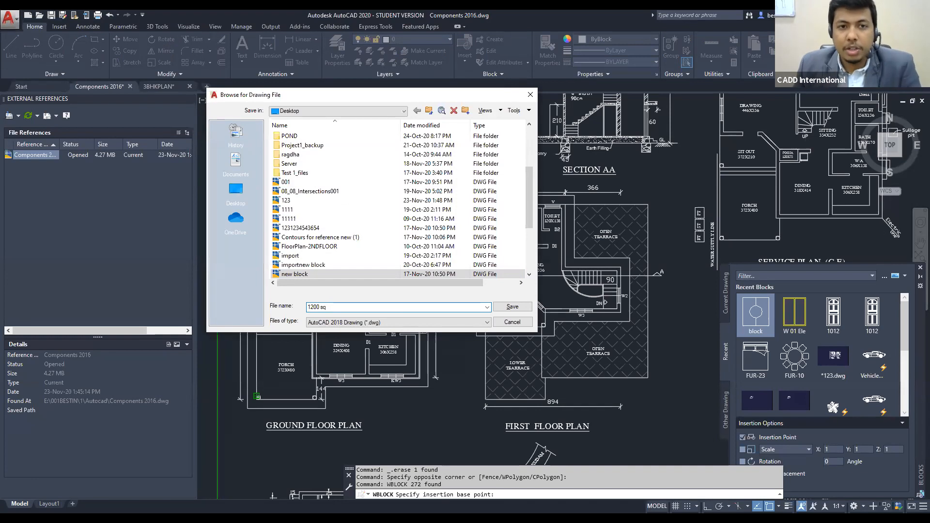
{"action": "type", "text": "Plan"}
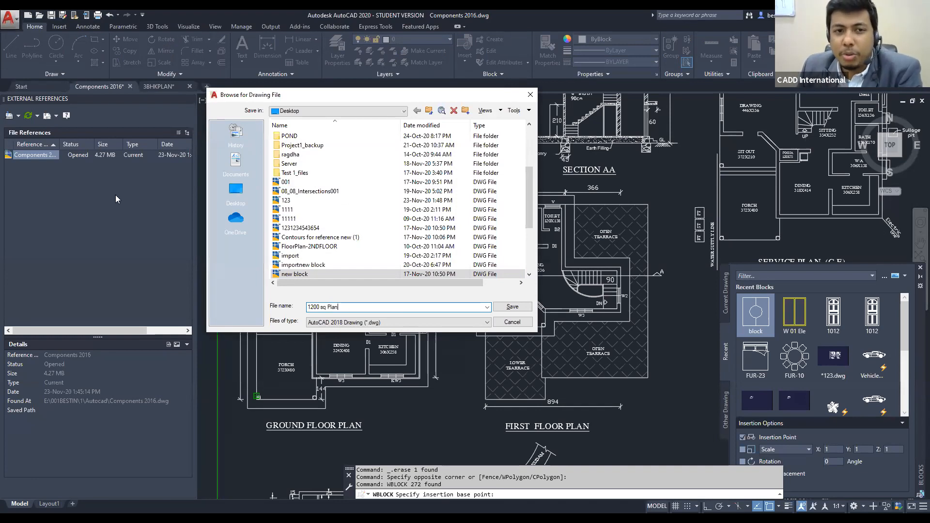
{"action": "left_click", "coordinate": [512, 307]}
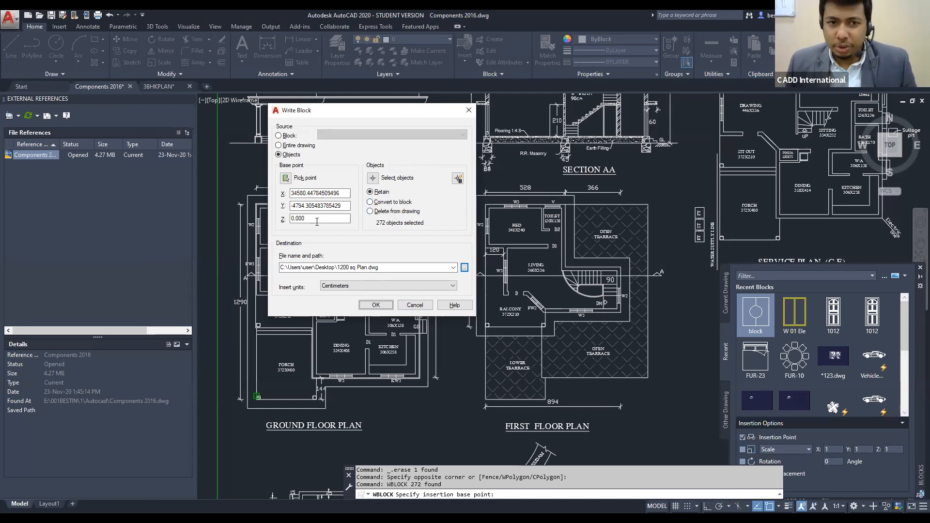
{"action": "left_click", "coordinate": [376, 305]}
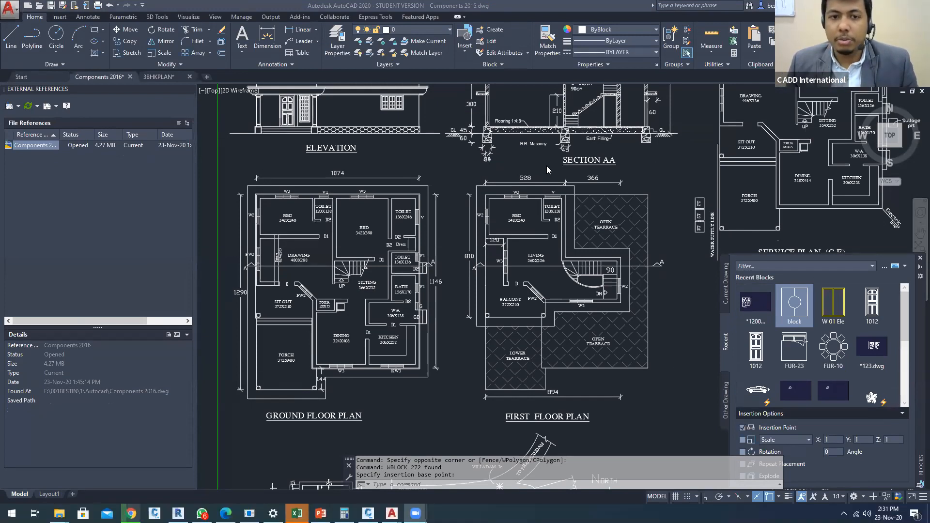
Open the 1200 sq Plan drawing from the Windows desktop, maximize its window and inspect the ground floor plan
{"action": "key", "text": "super+d"}
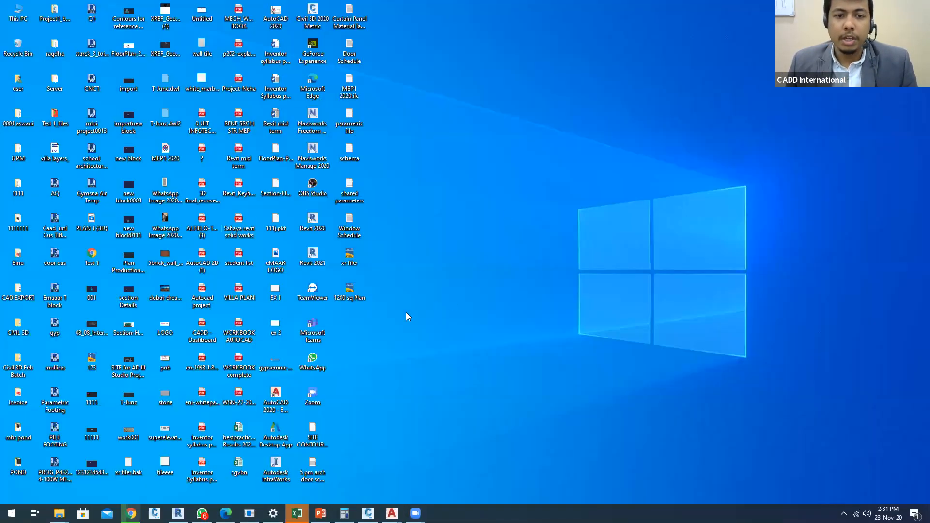
{"action": "left_click", "coordinate": [354, 299]}
{"action": "key", "text": "super+d"}
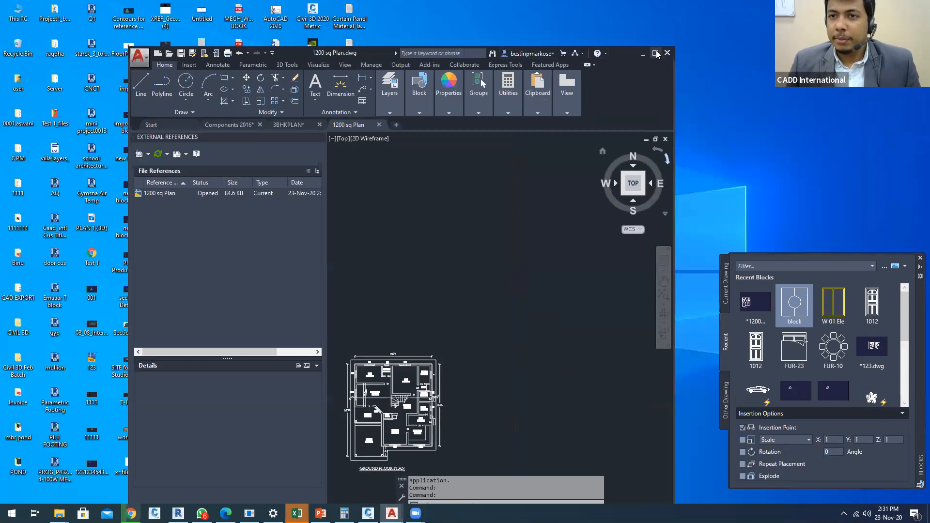
{"action": "left_click_drag", "start_coordinate": [548, 33], "coordinate": [248, 15]}
{"action": "scroll", "coordinate": [515, 349], "scroll_direction": "down", "scroll_amount": 2}
{"action": "middle_click_drag", "start_coordinate": [515, 350], "coordinate": [518, 249]}
{"action": "scroll", "coordinate": [475, 277], "scroll_direction": "up", "scroll_amount": 5}
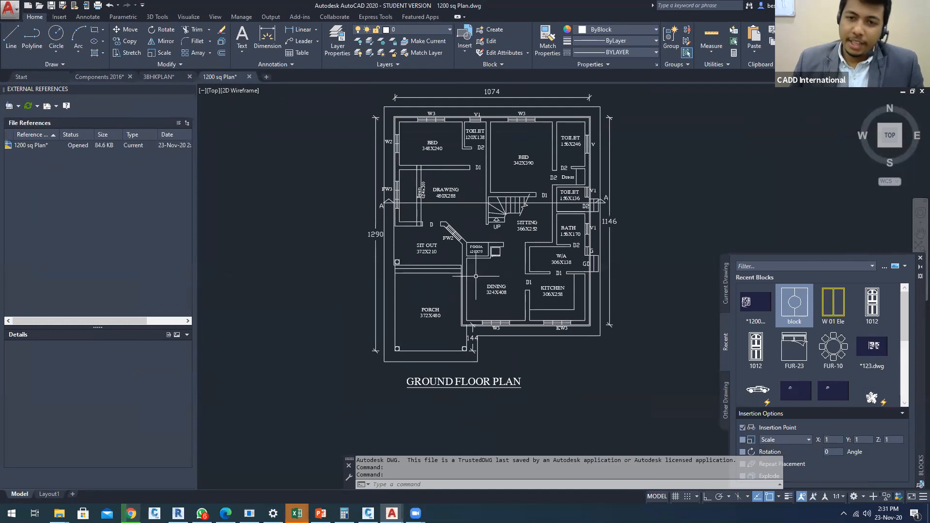
{"action": "middle_click_drag", "start_coordinate": [476, 276], "coordinate": [452, 279]}
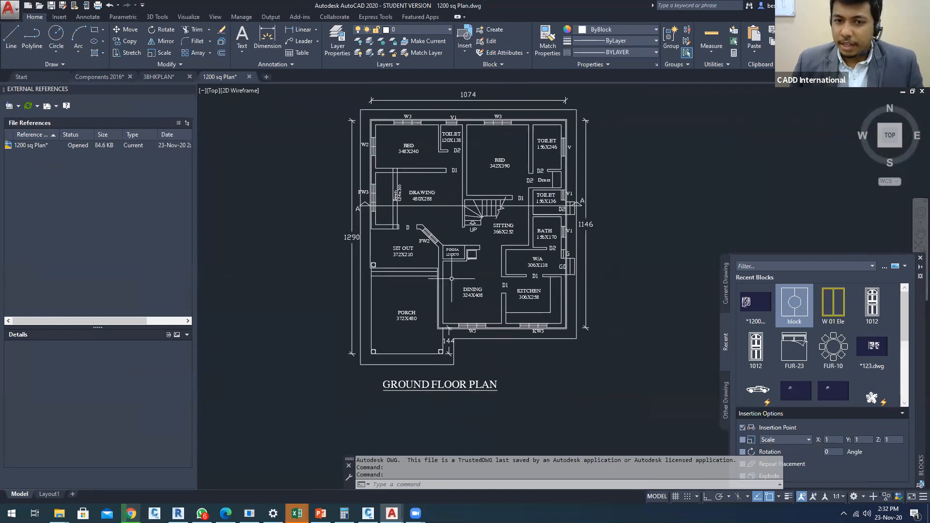
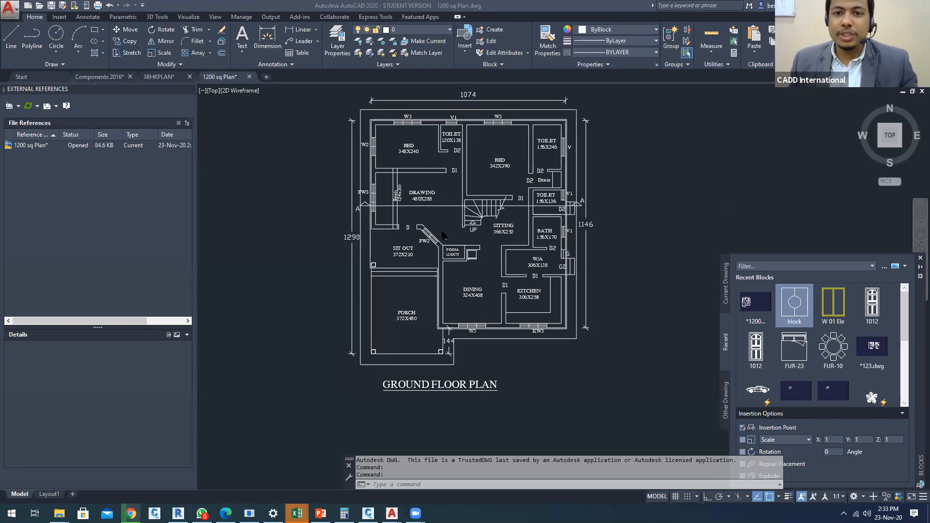
Examine Quick Select's scope choices for the ground floor plan, including the entire drawing and manual object picking
{"action": "scroll", "coordinate": [616, 233], "scroll_direction": "down", "scroll_amount": 2}
{"action": "middle_click_drag", "start_coordinate": [617, 233], "coordinate": [589, 231]}
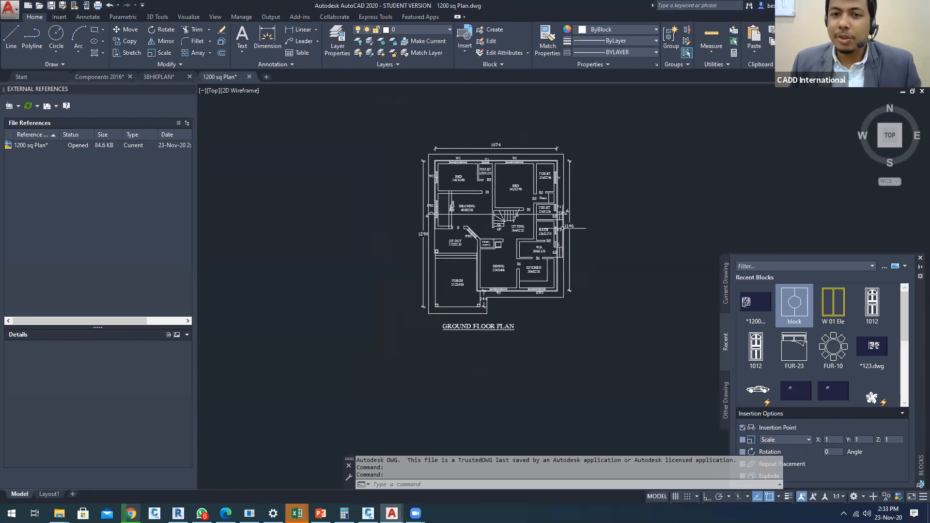
{"action": "scroll", "coordinate": [461, 183], "scroll_direction": "up", "scroll_amount": 2}
{"action": "middle_click_drag", "start_coordinate": [459, 182], "coordinate": [421, 175]}
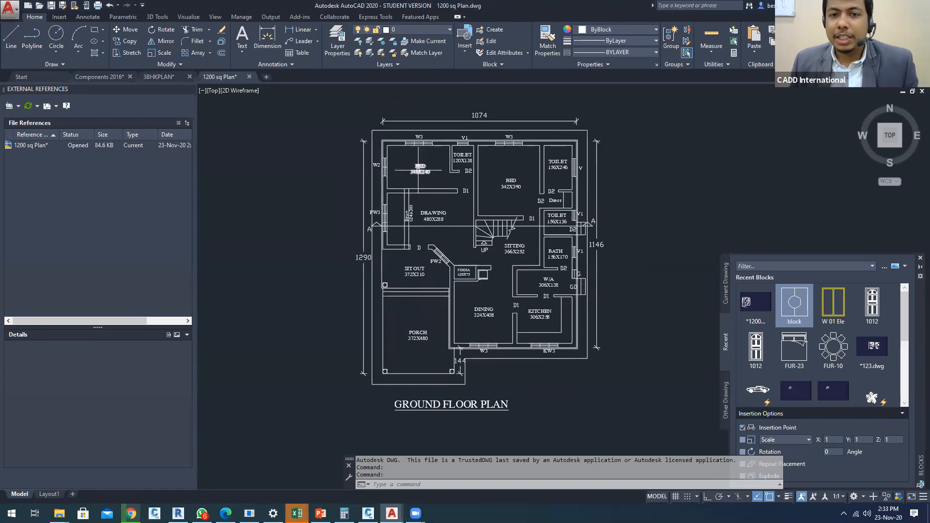
{"action": "scroll", "coordinate": [469, 175], "scroll_direction": "up", "scroll_amount": 4}
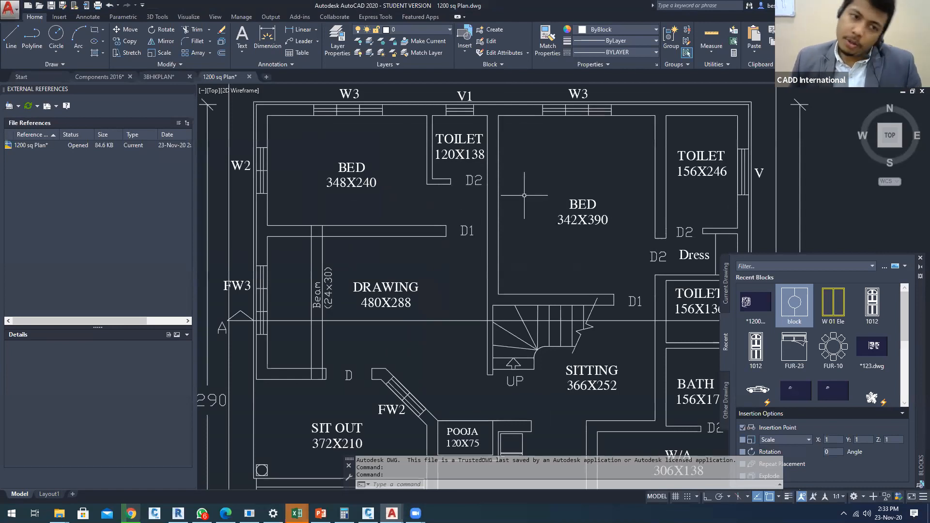
{"action": "type", "text": "qse"}
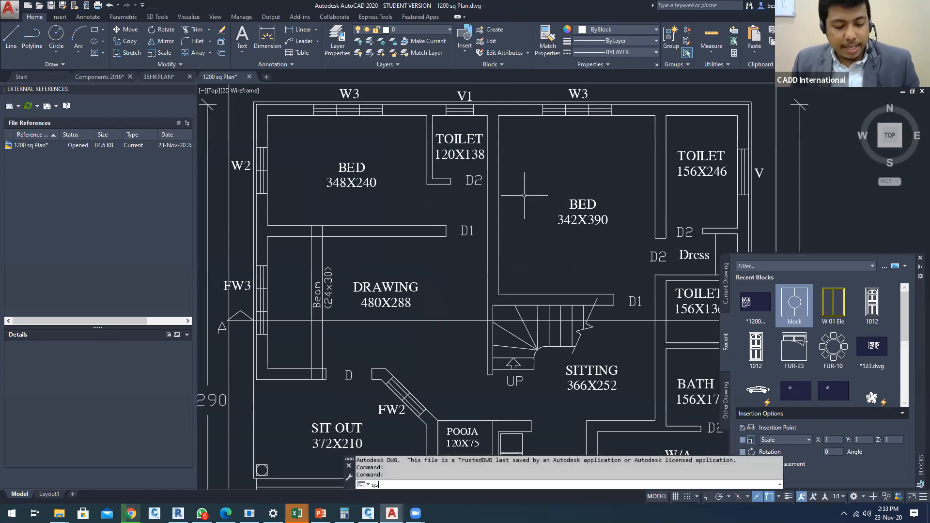
{"action": "key", "text": "Return"}
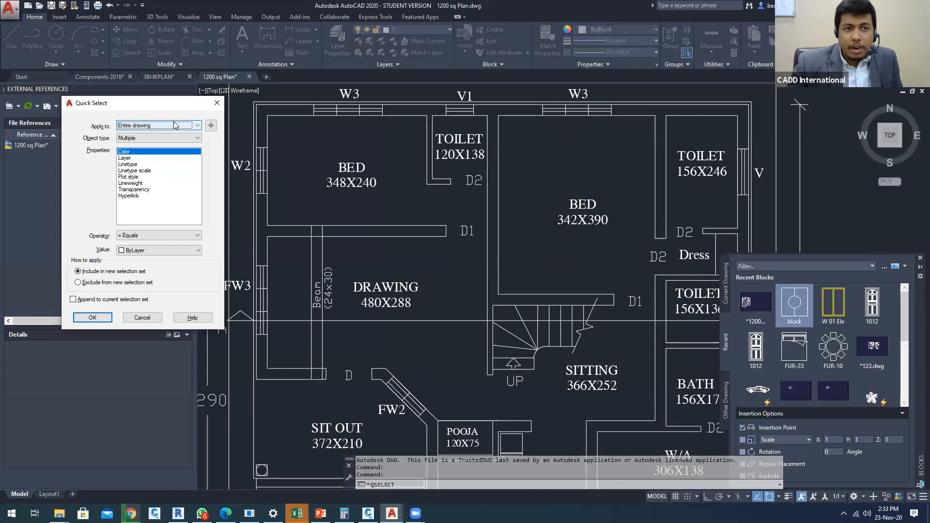
{"action": "left_click", "coordinate": [175, 126]}
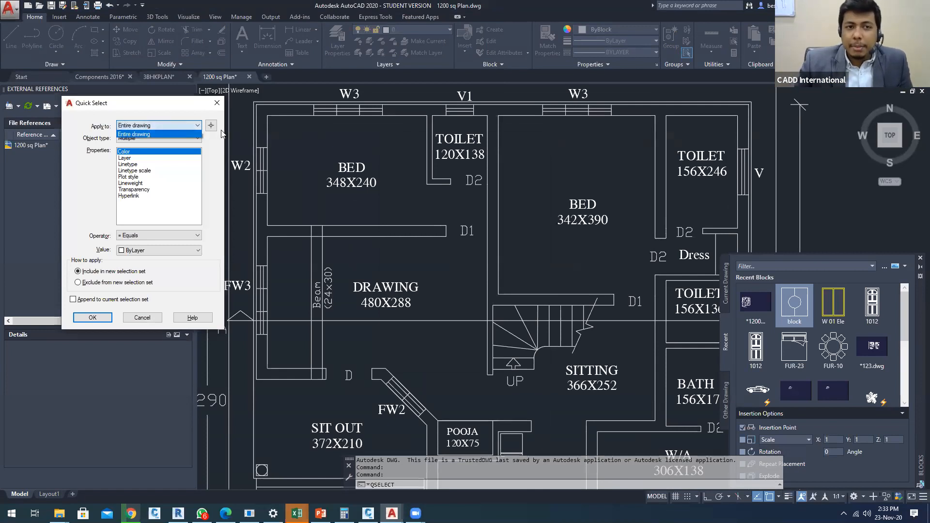
{"action": "left_click", "coordinate": [176, 125]}
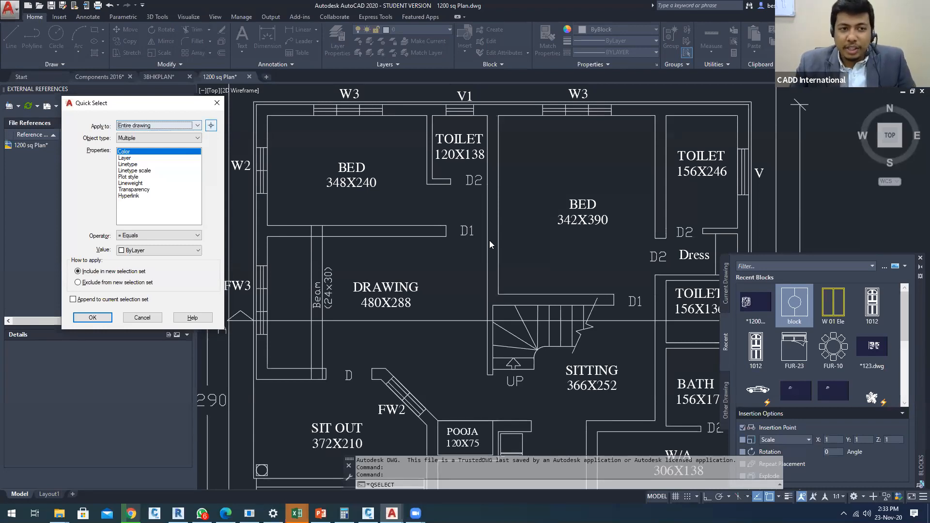
{"action": "left_click", "coordinate": [210, 125]}
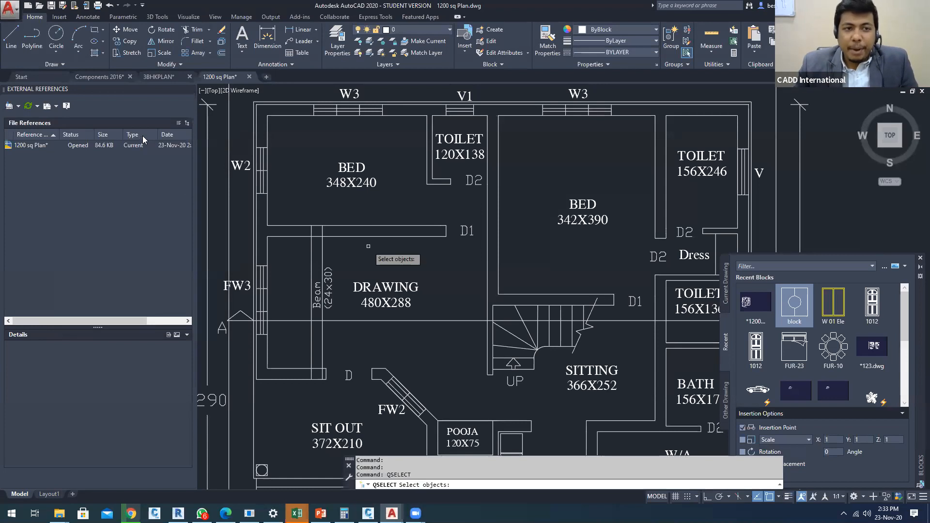
{"action": "key", "text": "Escape"}
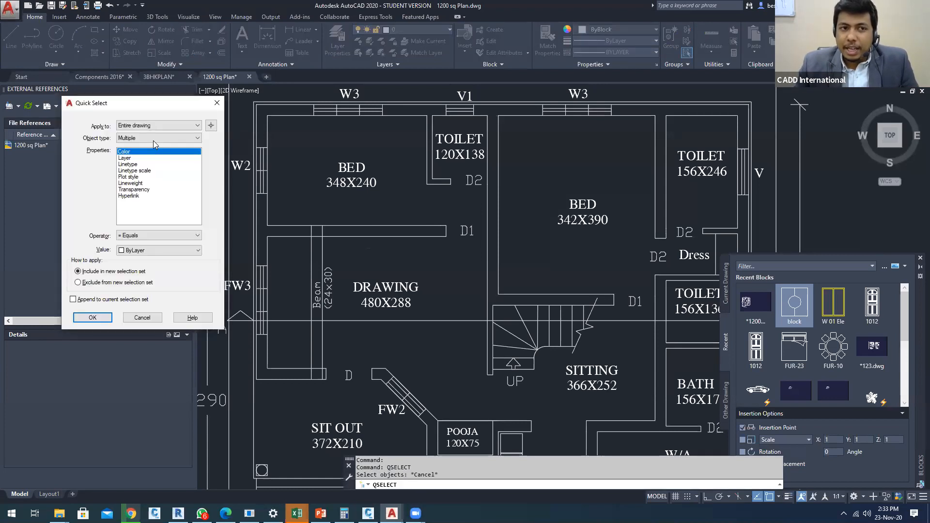
Try a Quick Select filter on the MText object type, browsing its properties from Layer through Text height
{"action": "left_click", "coordinate": [127, 159]}
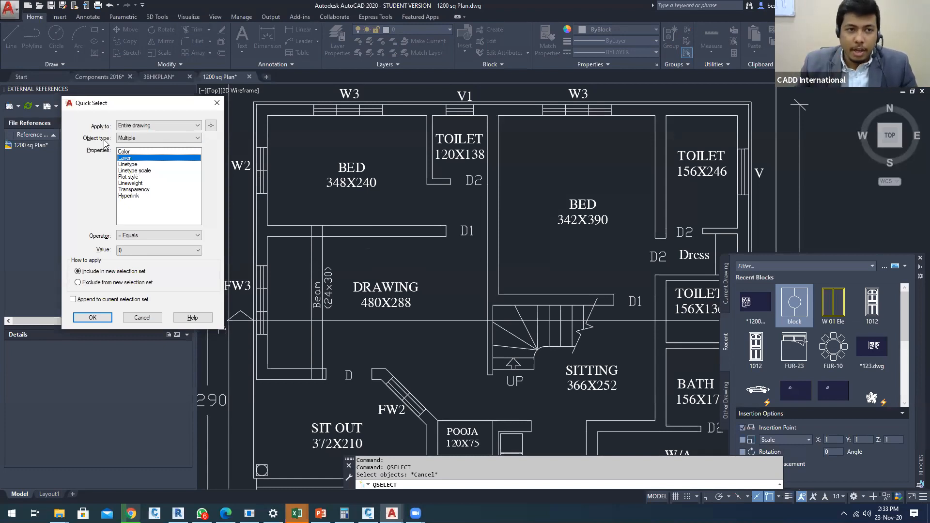
{"action": "left_click", "coordinate": [135, 140]}
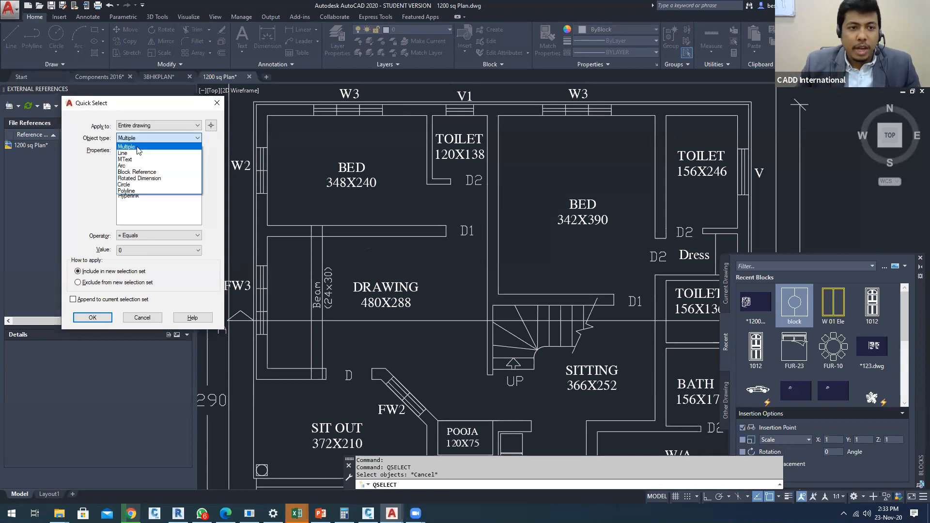
{"action": "key", "text": "Down"}
{"action": "key", "text": "Down"}
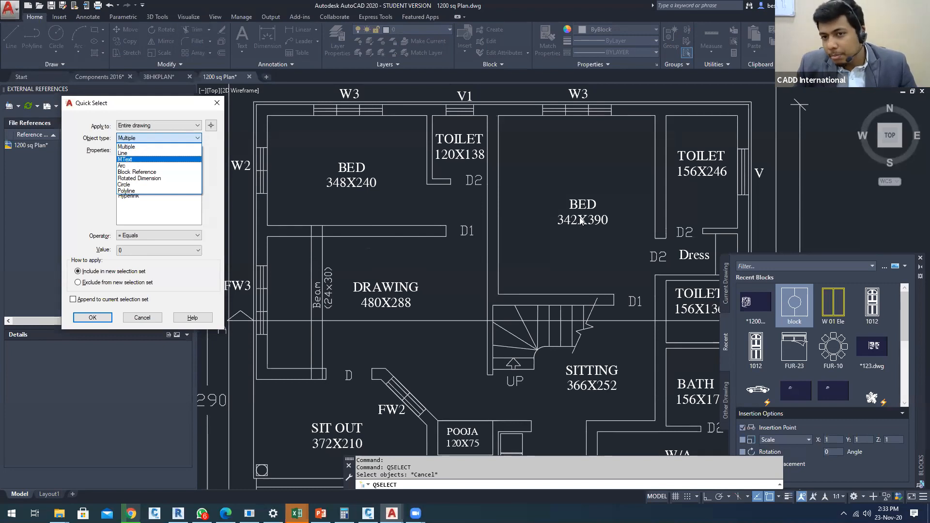
{"action": "left_click", "coordinate": [143, 161]}
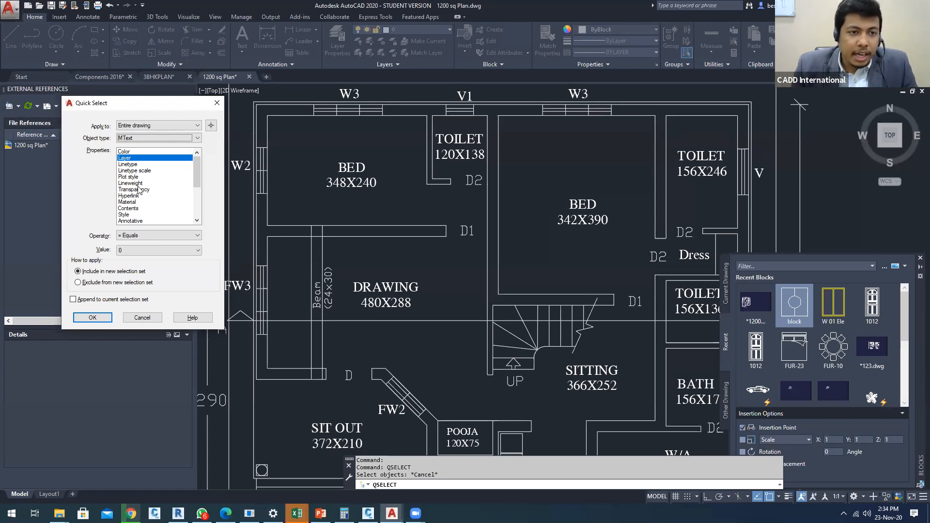
{"action": "scroll", "coordinate": [138, 190], "scroll_direction": "down", "scroll_amount": 1}
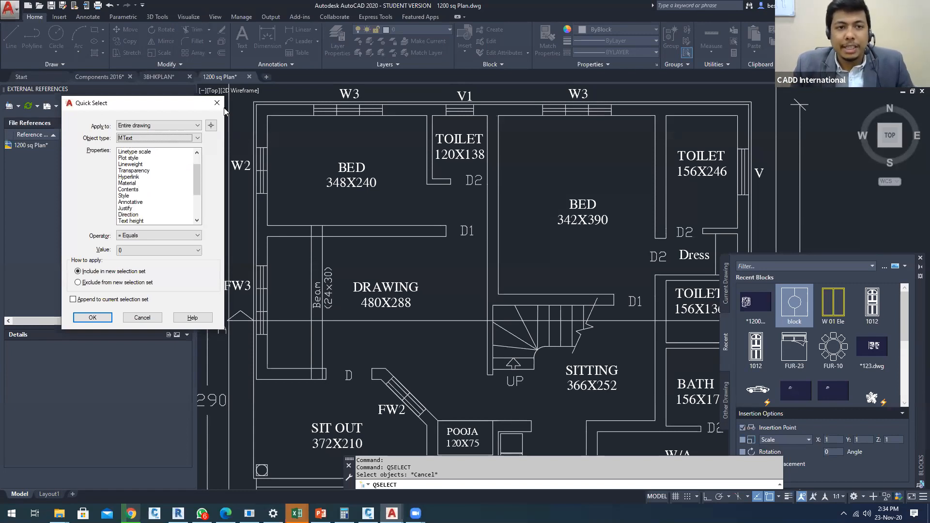
{"action": "key", "text": "Escape"}
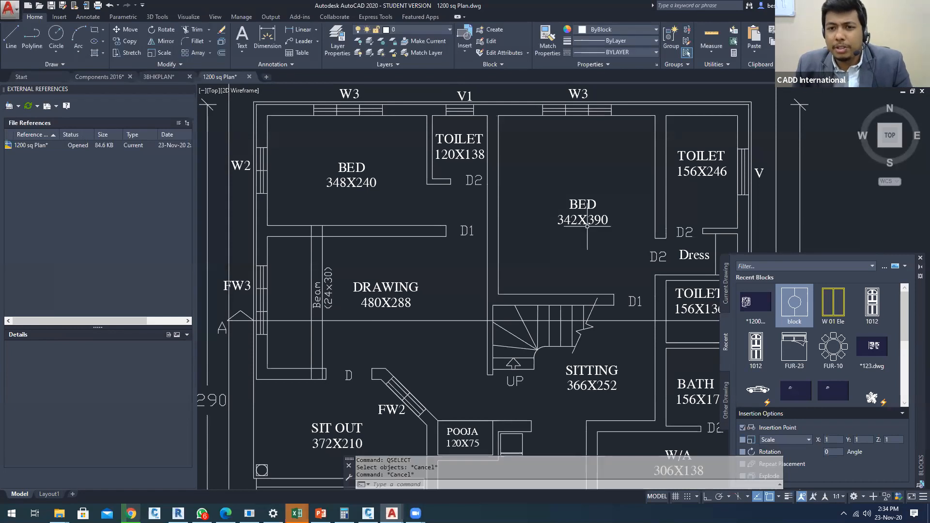
Check the text height of the BED 342X390 label in the text editor
{"action": "key", "text": "Escape"}
{"action": "left_click", "coordinate": [585, 217]}
{"action": "double_click", "coordinate": [585, 216]}
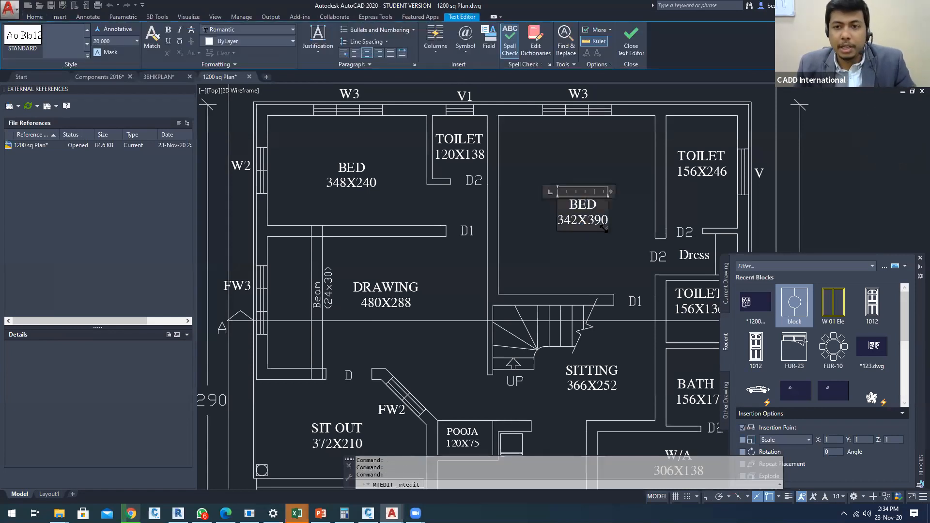
{"action": "key", "text": "ctrl+a"}
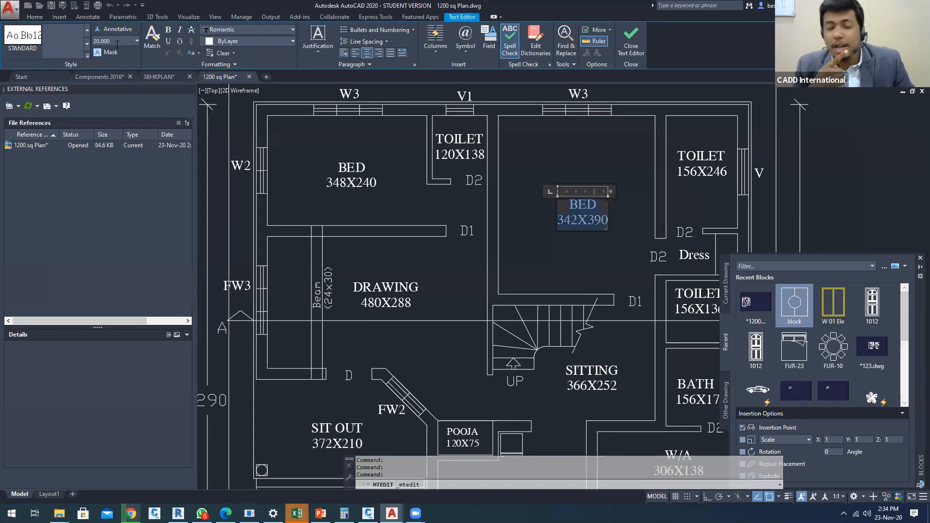
{"action": "key", "text": "ctrl"}
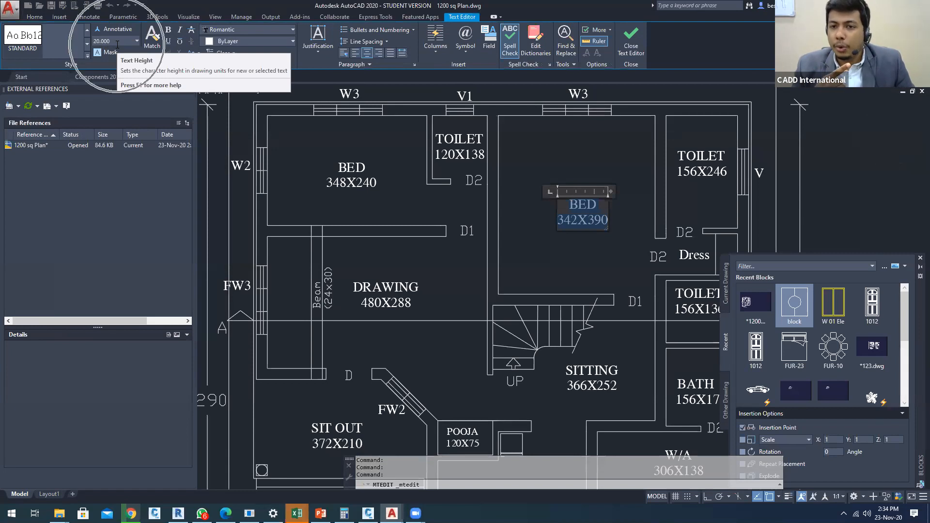
{"action": "key", "text": "ctrl"}
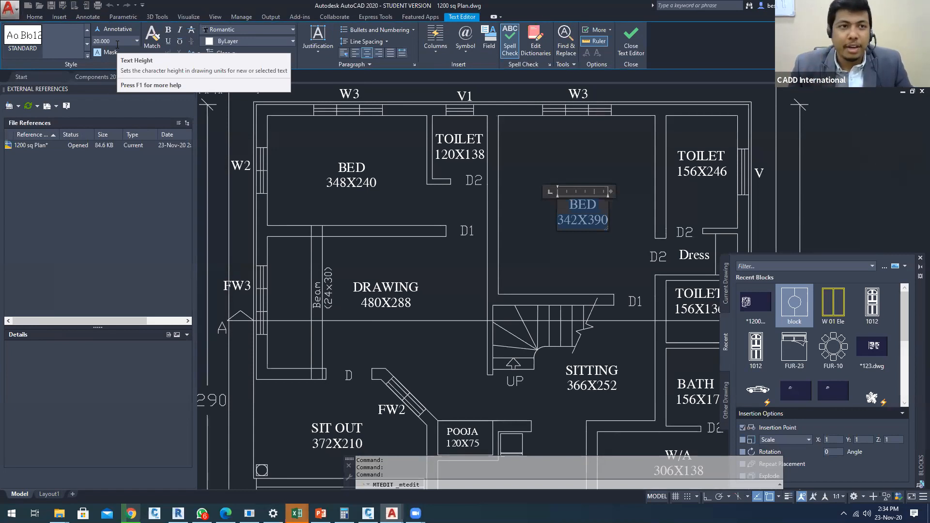
{"action": "key", "text": "Escape"}
{"action": "key", "text": "Escape"}
{"action": "key", "text": "Escape"}
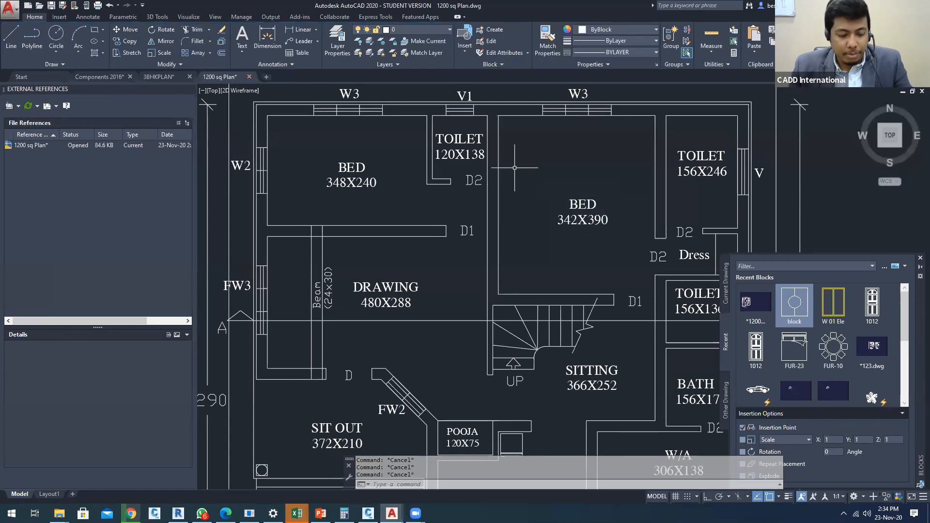
Set up a Quick Select on the entire drawing that filters MText objects by Text height
{"action": "type", "text": "g"}
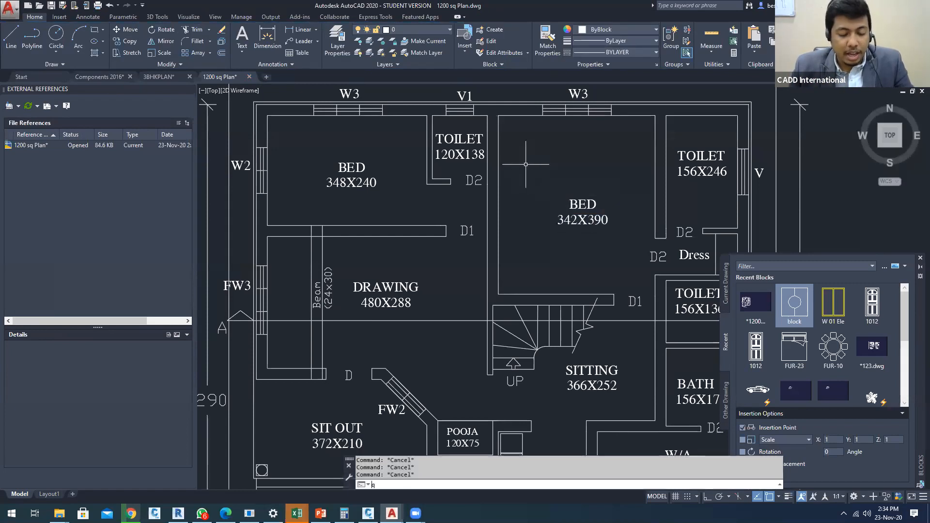
{"action": "type", "text": "se"}
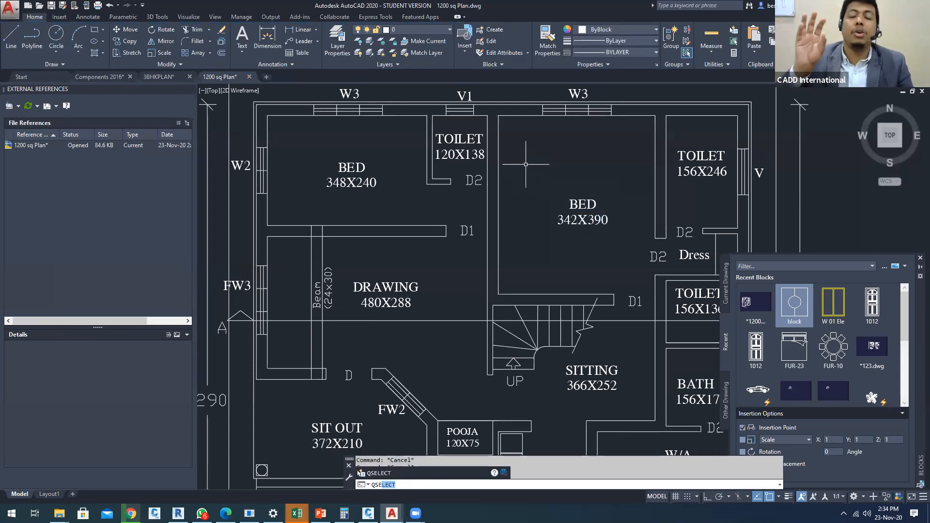
{"action": "key", "text": "space"}
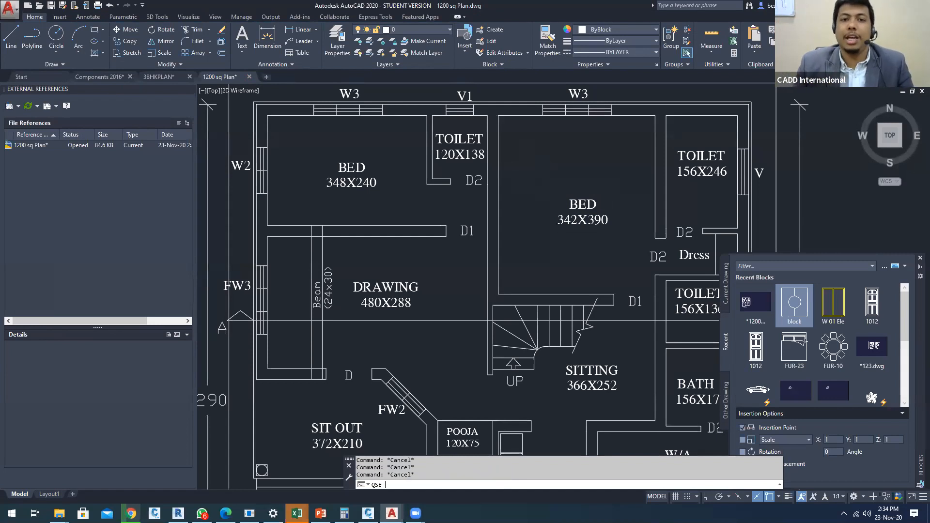
{"action": "left_click", "coordinate": [484, 173]}
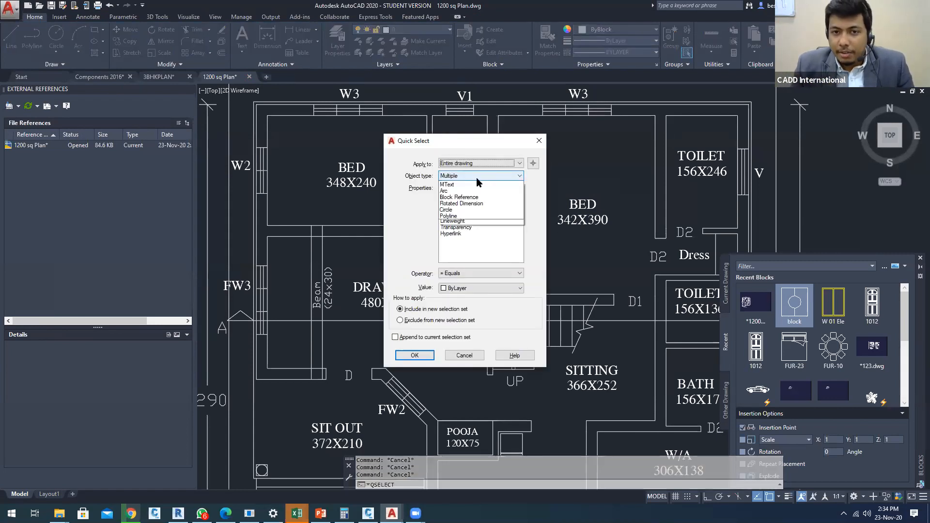
{"action": "left_click", "coordinate": [455, 184]}
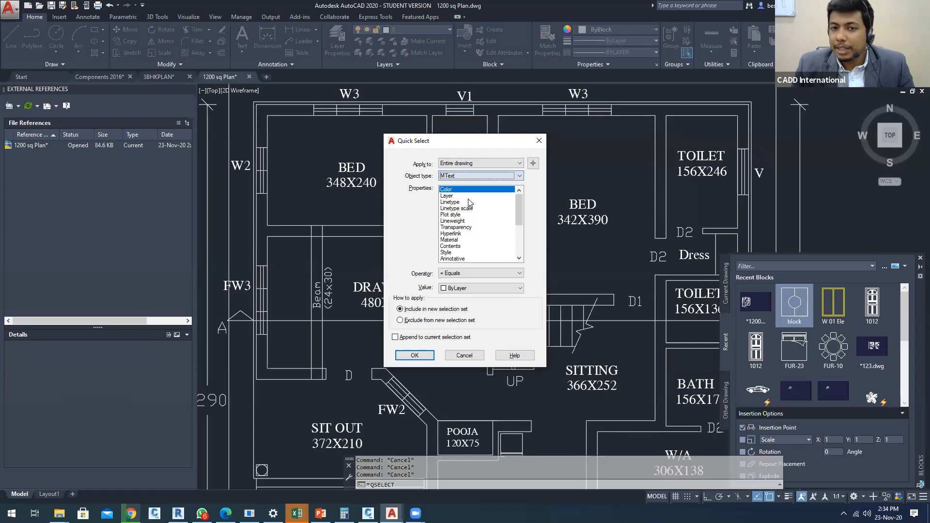
{"action": "left_click", "coordinate": [462, 215]}
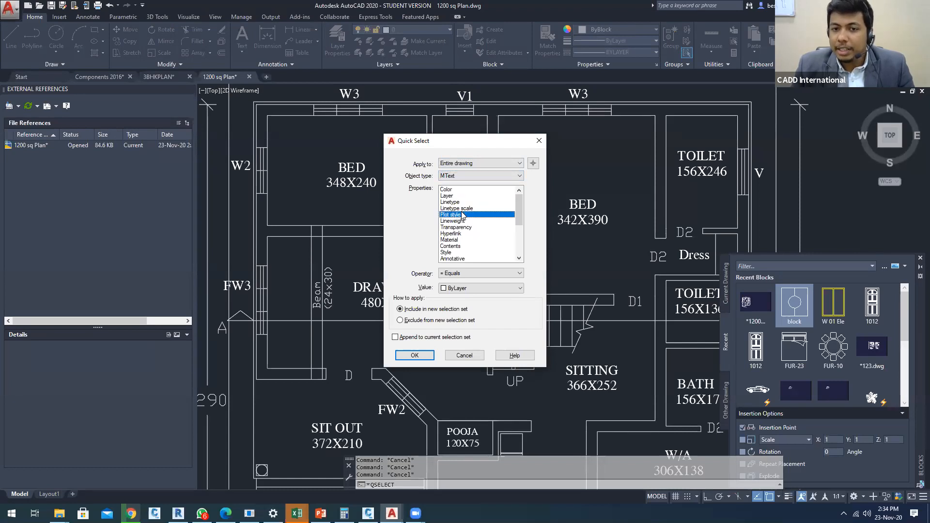
{"action": "scroll", "coordinate": [464, 217], "scroll_direction": "down", "scroll_amount": 3}
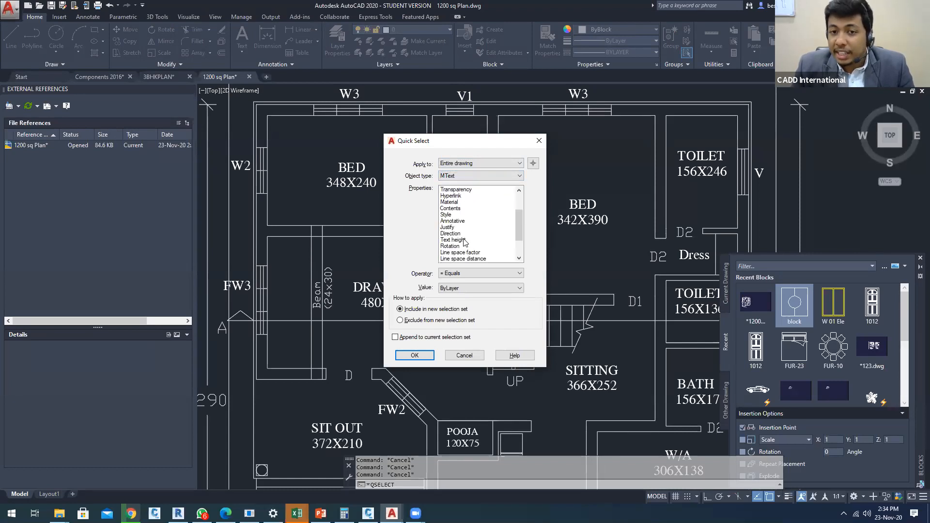
{"action": "left_click", "coordinate": [464, 240]}
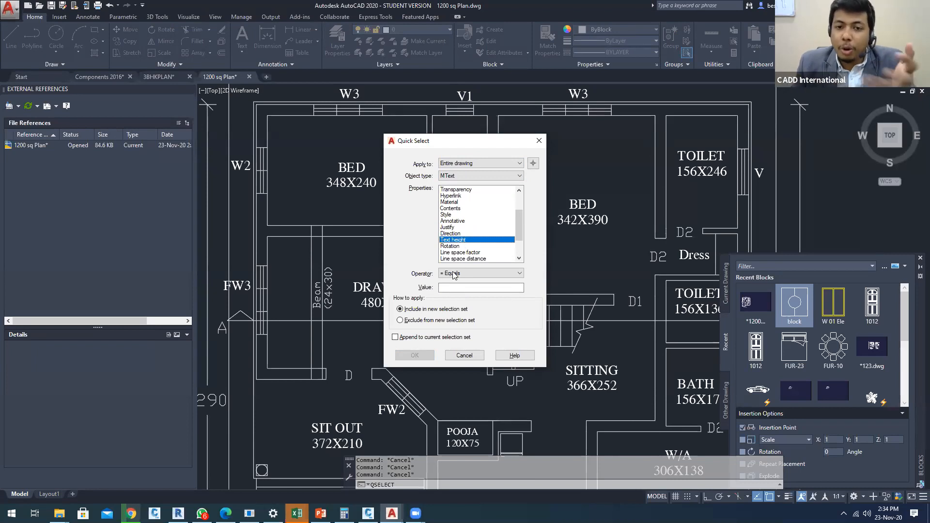
Select every MText object whose text height equals 20
{"action": "left_click", "coordinate": [454, 274]}
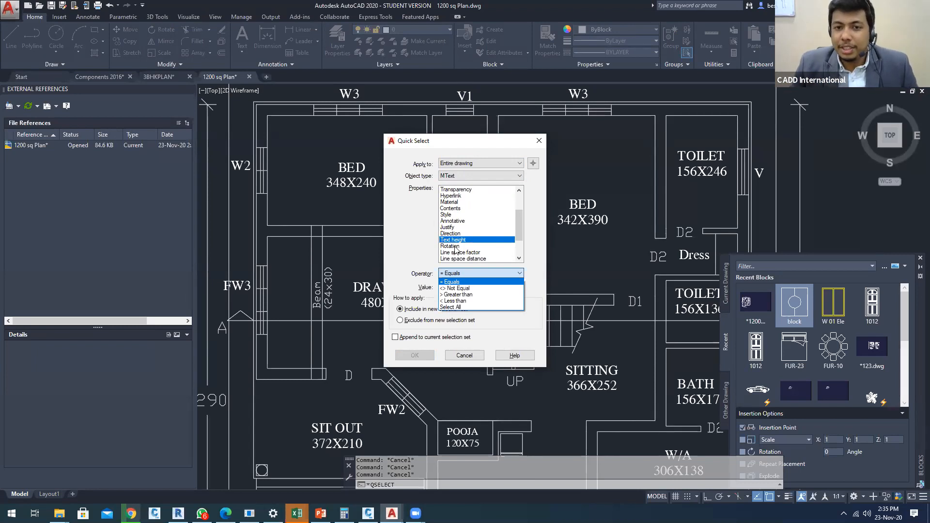
{"action": "left_click", "coordinate": [462, 282]}
{"action": "left_click", "coordinate": [465, 288]}
{"action": "type", "text": "20"}
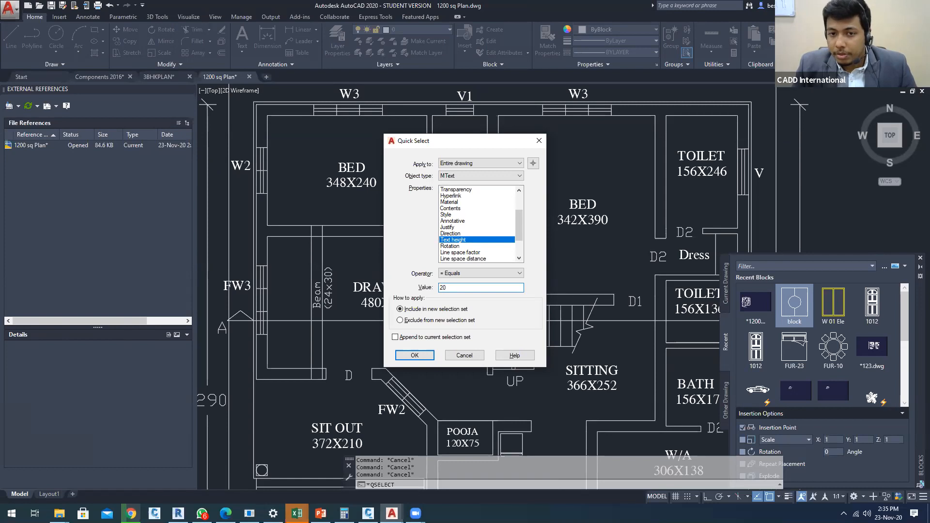
{"action": "key", "text": "Return"}
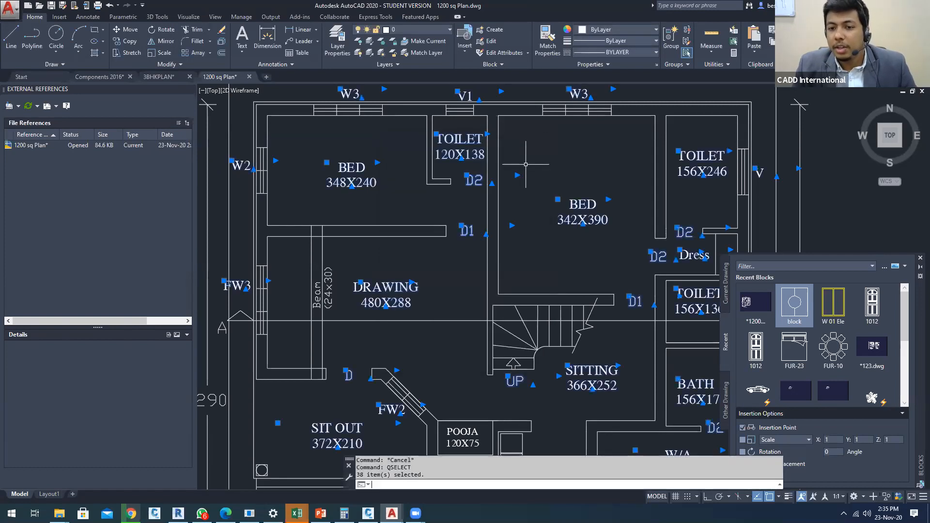
Try to hide the selected text labels across the floor plan with the HIDE command
{"action": "scroll", "coordinate": [460, 285], "scroll_direction": "down", "scroll_amount": 4}
{"action": "scroll", "coordinate": [460, 285], "scroll_direction": "down", "scroll_amount": 2}
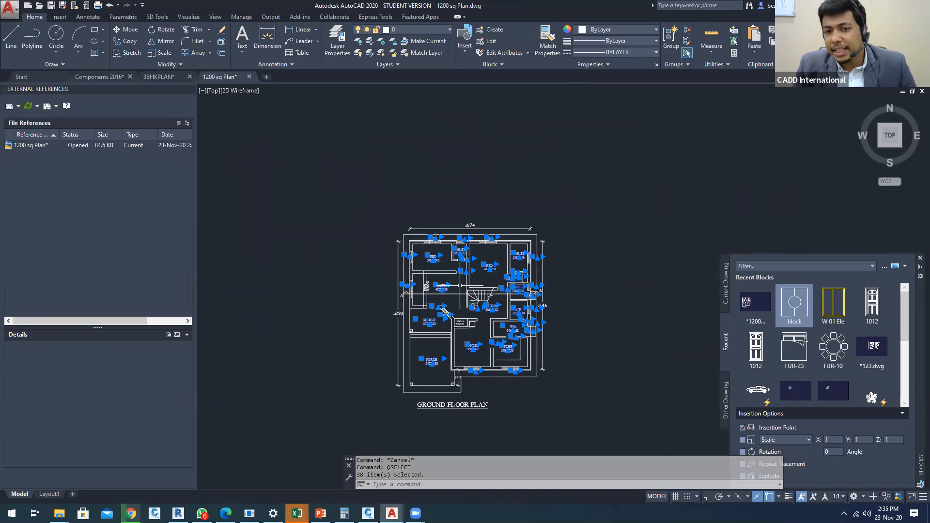
{"action": "type", "text": "hide"}
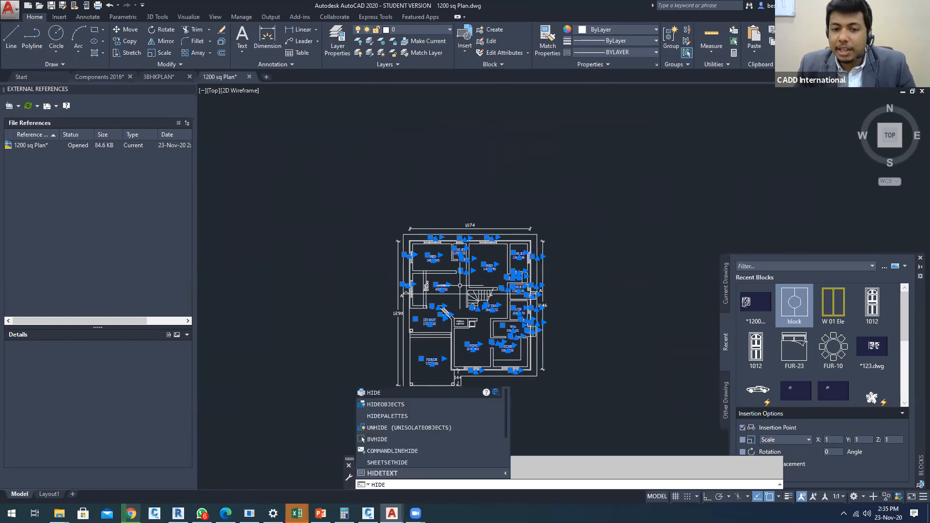
{"action": "key", "text": "Return"}
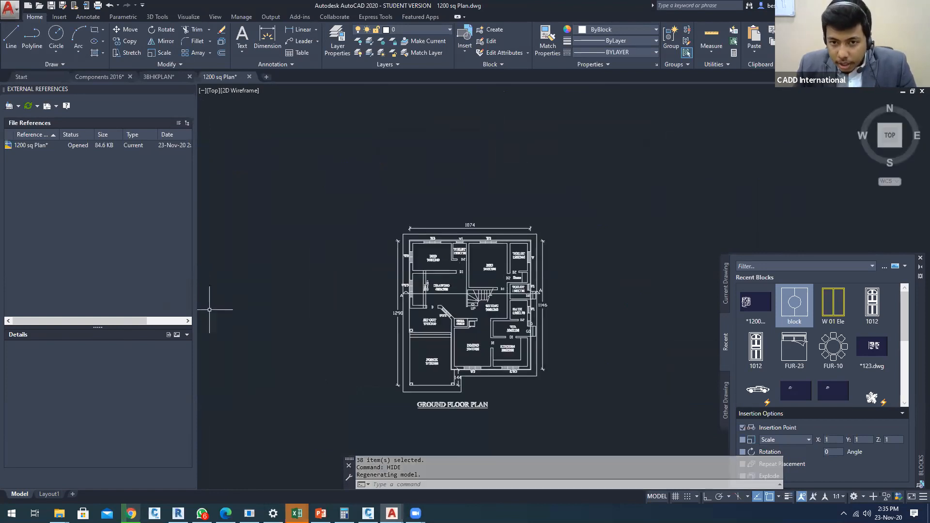
Start a Quick Select on the entire drawing and restrict it to MText objects
{"action": "scroll", "coordinate": [480, 268], "scroll_direction": "up", "scroll_amount": 6}
{"action": "key", "text": "Escape"}
{"action": "key", "text": "Escape"}
{"action": "key", "text": "Escape"}
{"action": "type", "text": "qs"}
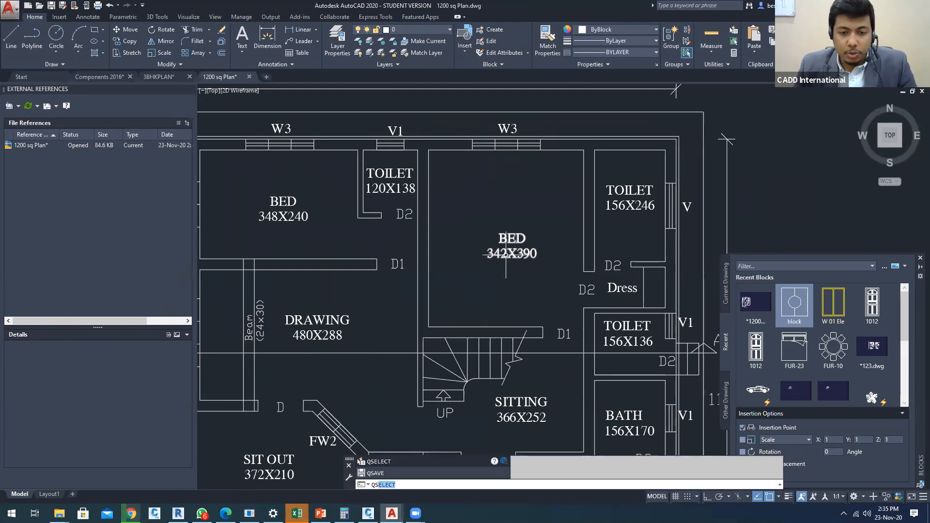
{"action": "key", "text": "Return"}
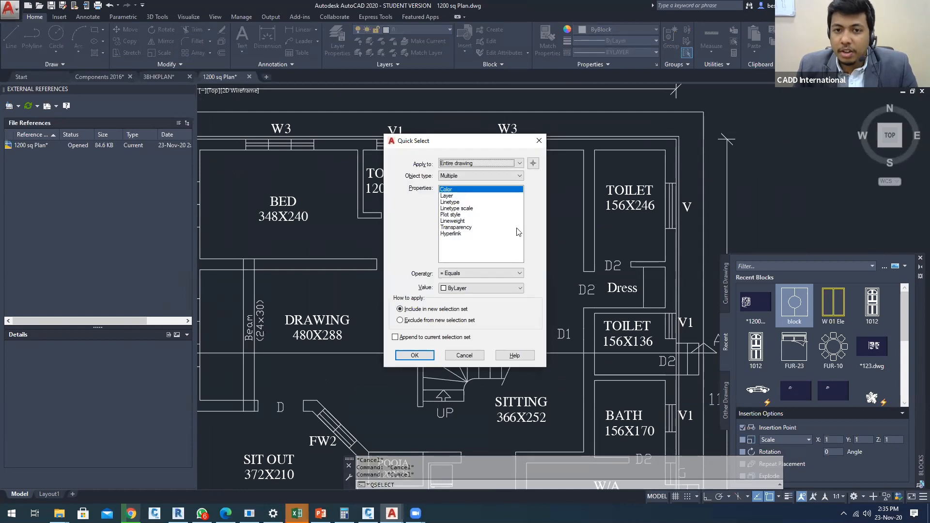
{"action": "left_click", "coordinate": [460, 177]}
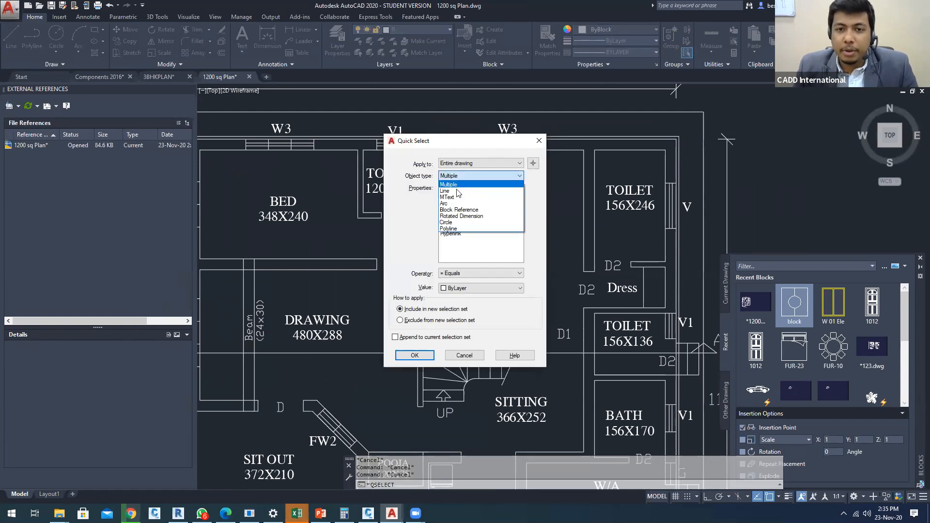
{"action": "left_click", "coordinate": [456, 197]}
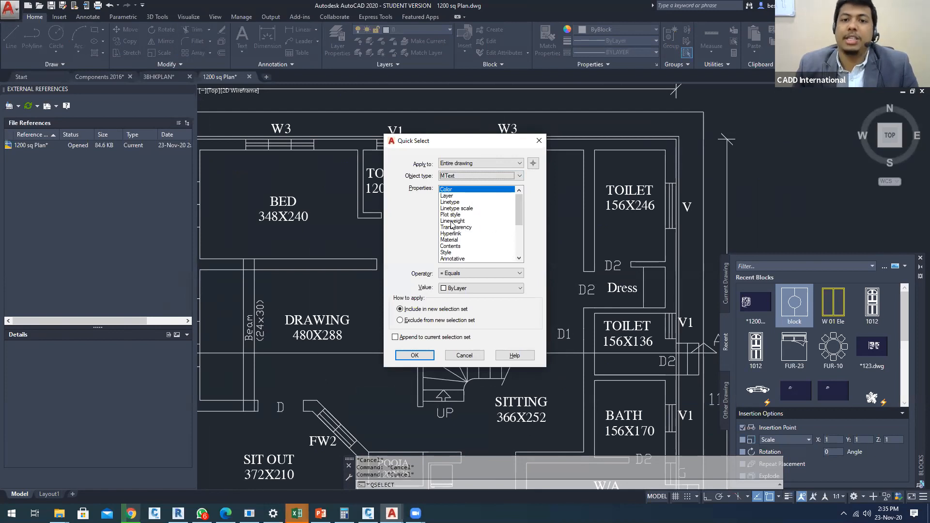
Filter the Quick Select by Text height equal to 20 and select the matching labels
{"action": "scroll", "coordinate": [457, 233], "scroll_direction": "down", "scroll_amount": 2}
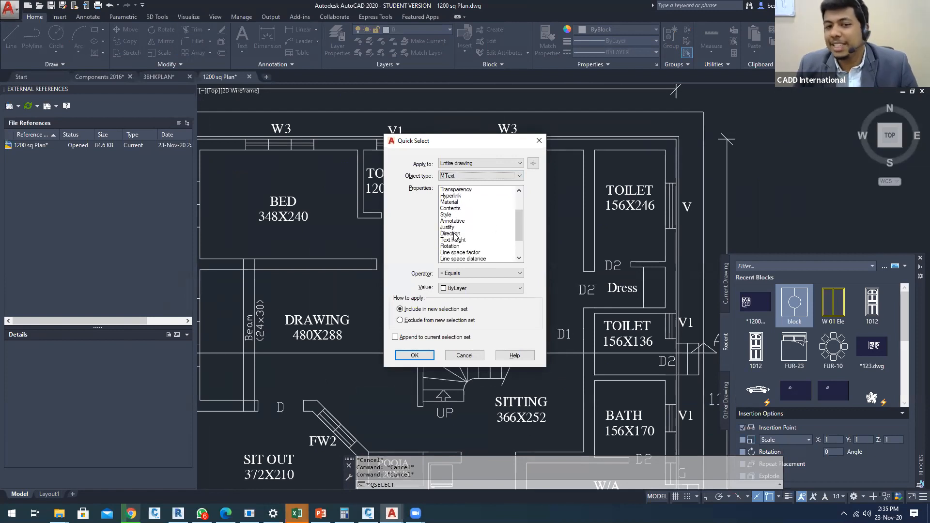
{"action": "left_click", "coordinate": [454, 234]}
{"action": "left_click", "coordinate": [455, 240]}
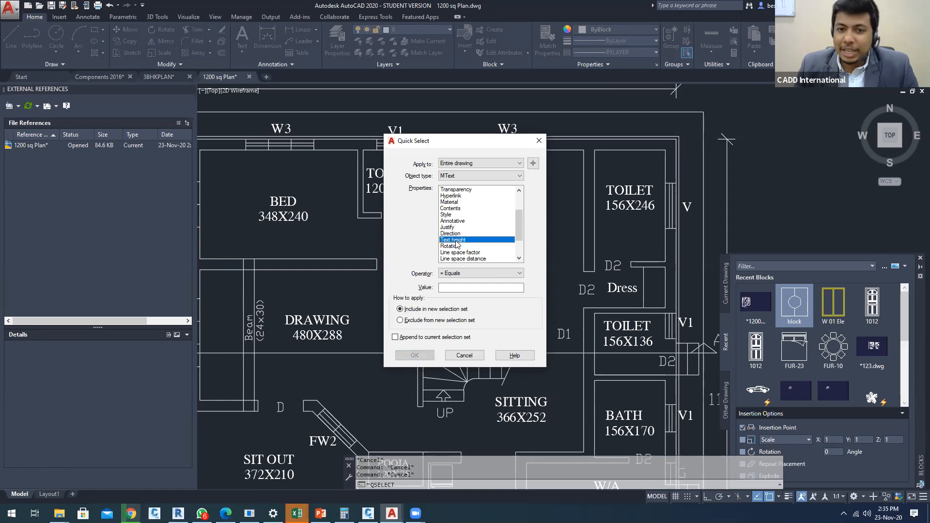
{"action": "left_click", "coordinate": [452, 287]}
{"action": "type", "text": "20"}
{"action": "key", "text": "Return"}
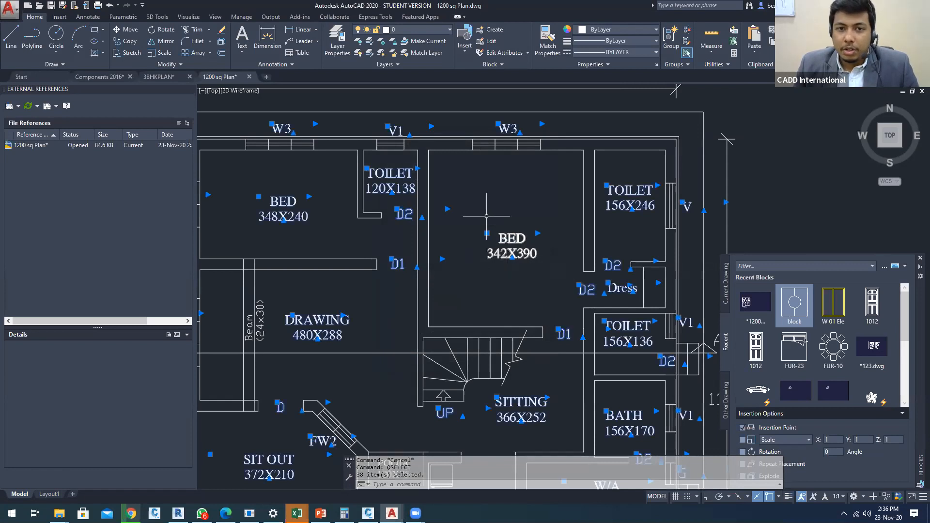
Move the selected text labels horizontally out of the floor plan into the empty area to its right
{"action": "scroll", "coordinate": [396, 182], "scroll_direction": "up", "scroll_amount": 4}
{"action": "type", "text": "m"}
{"action": "key", "text": "Return"}
{"action": "left_click", "coordinate": [395, 199]}
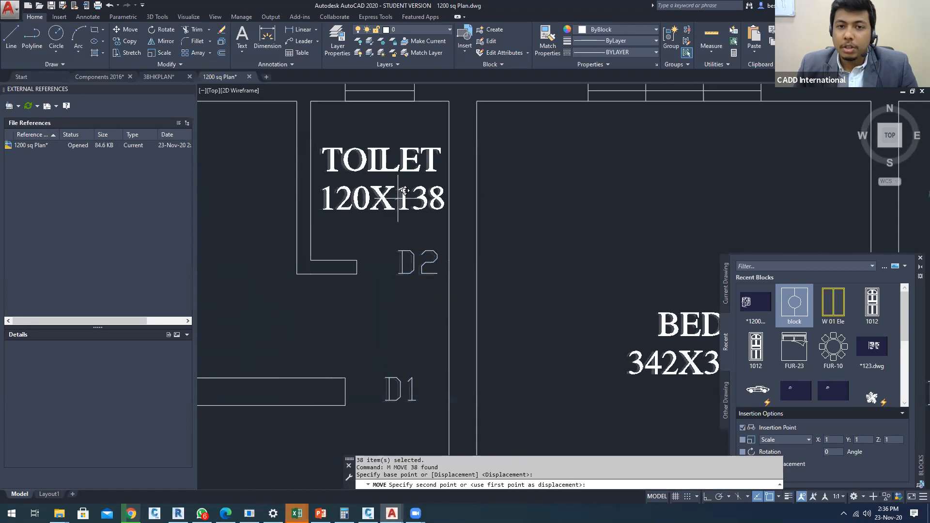
{"action": "scroll", "coordinate": [395, 199], "scroll_direction": "down", "scroll_amount": 5}
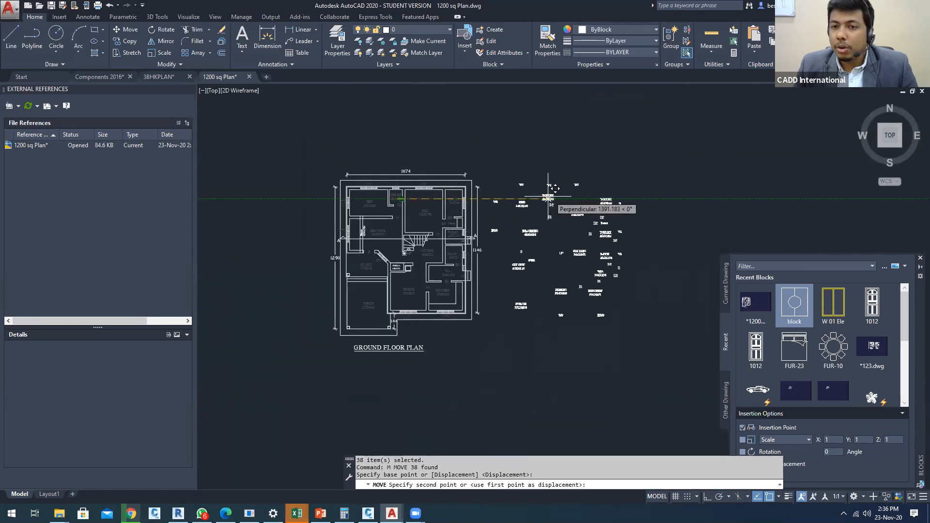
{"action": "middle_click_drag", "start_coordinate": [546, 196], "coordinate": [394, 196]}
{"action": "left_click", "coordinate": [511, 199]}
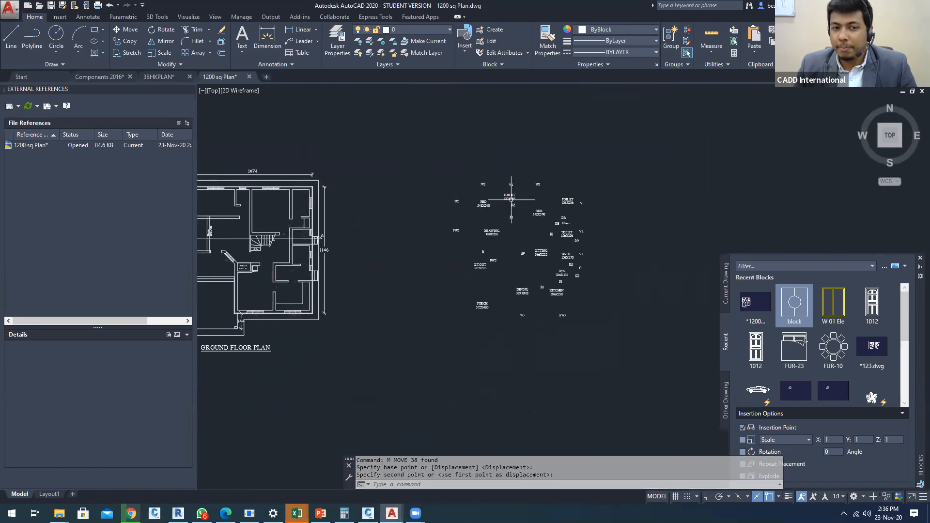
{"action": "left_click", "coordinate": [419, 155]}
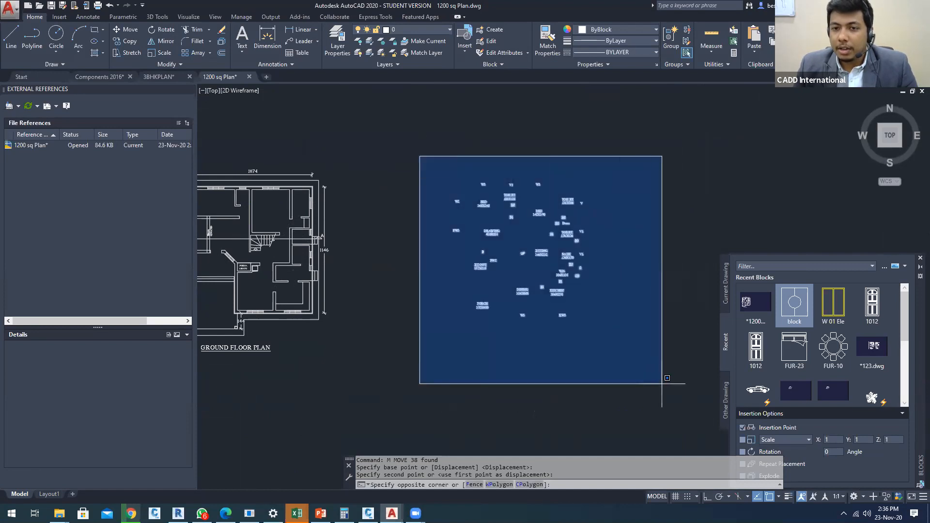
{"action": "left_click", "coordinate": [662, 384]}
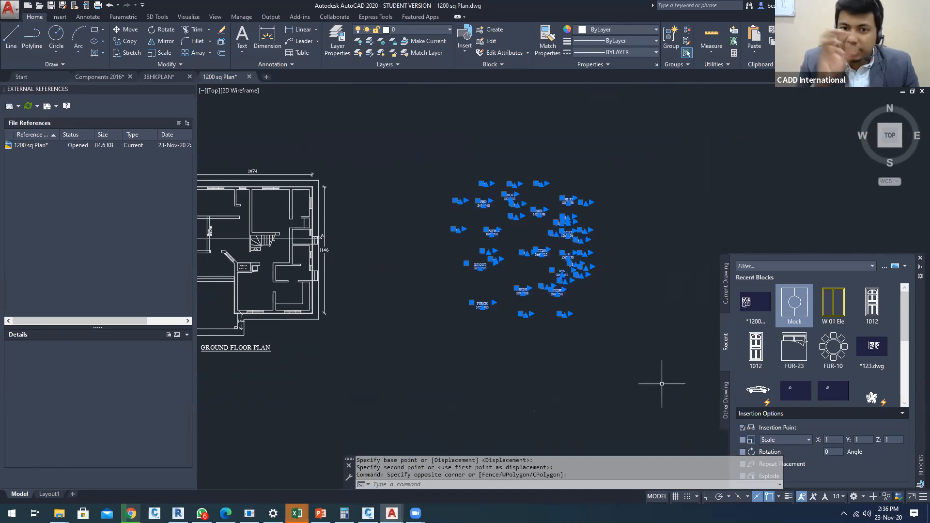
{"action": "type", "text": "HIDE"}
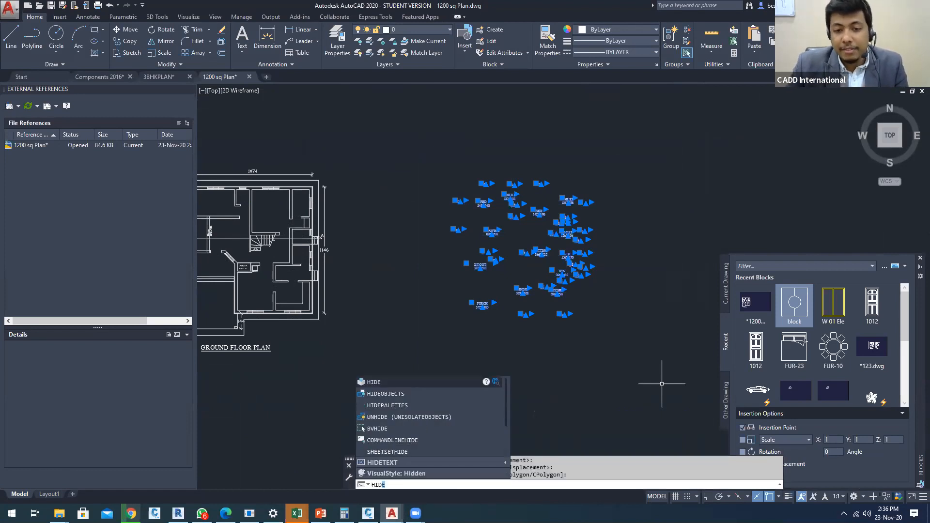
{"action": "key", "text": "Down"}
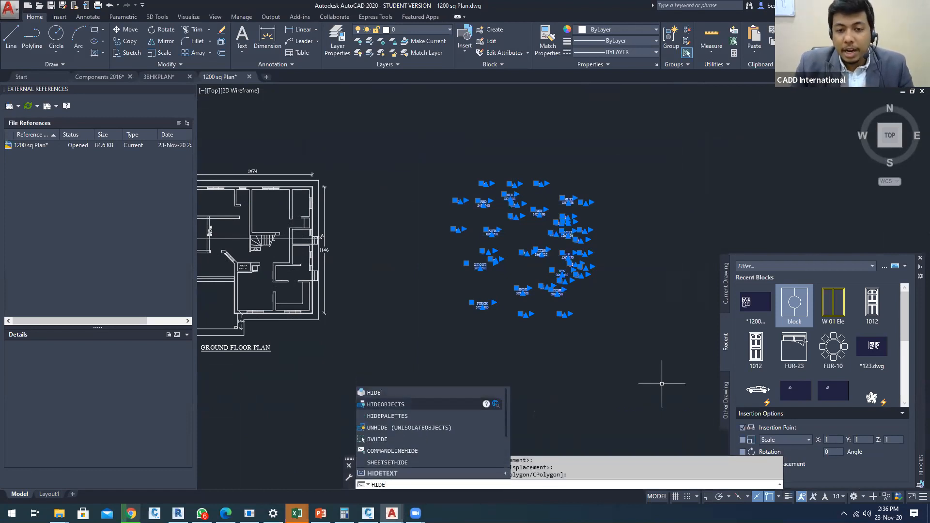
{"action": "key", "text": "Escape"}
Undo the move of the text labels
{"action": "key", "text": "ctrl+z"}
{"action": "key", "text": "ctrl+z"}
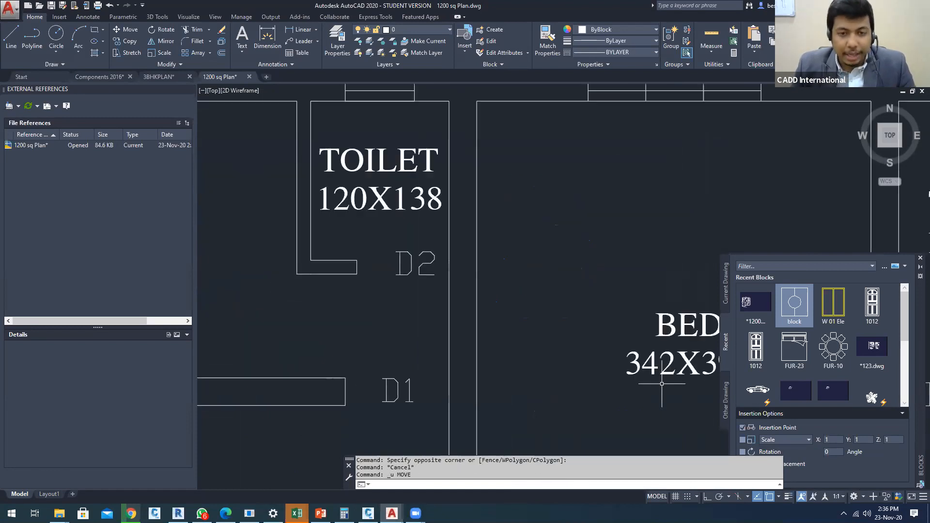
{"action": "key", "text": "Escape"}
{"action": "key", "text": "Escape"}
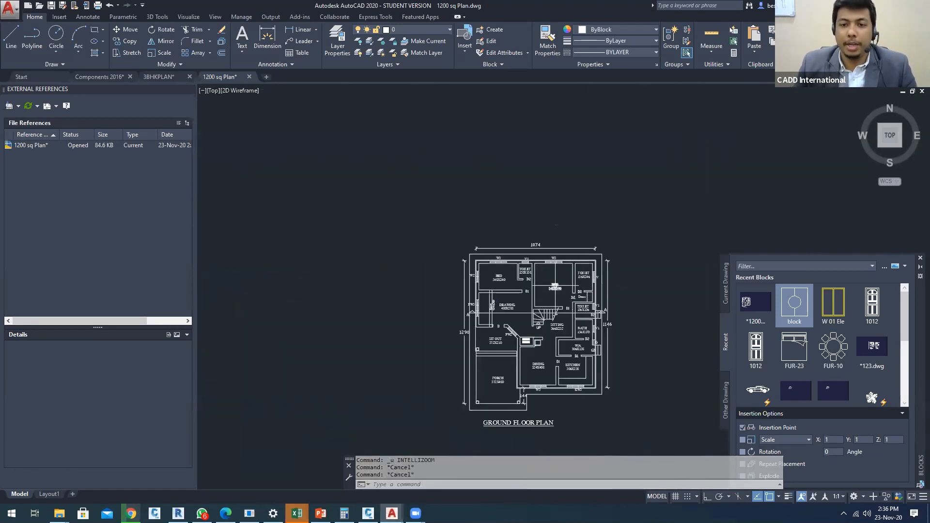
Reopen Quick Select for the entire drawing with MText as the object type
{"action": "type", "text": "qs"}
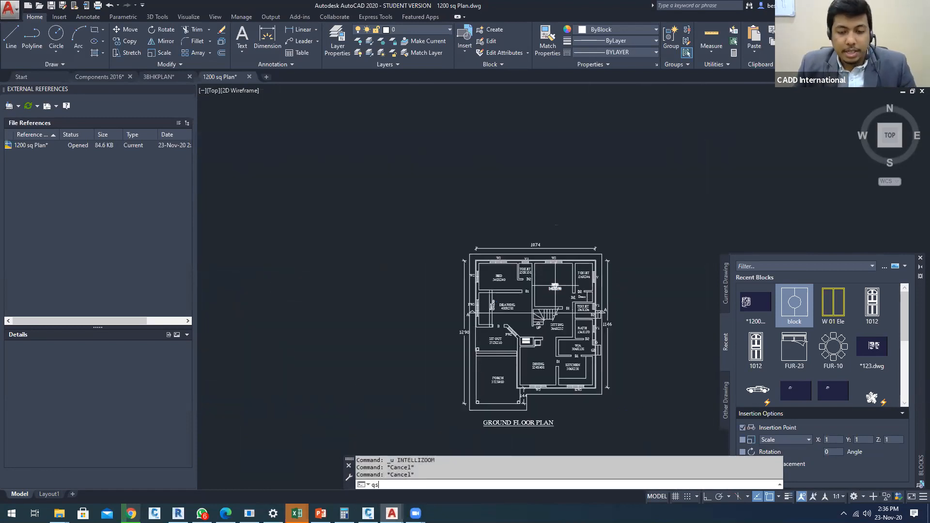
{"action": "type", "text": "e"}
{"action": "key", "text": "Return"}
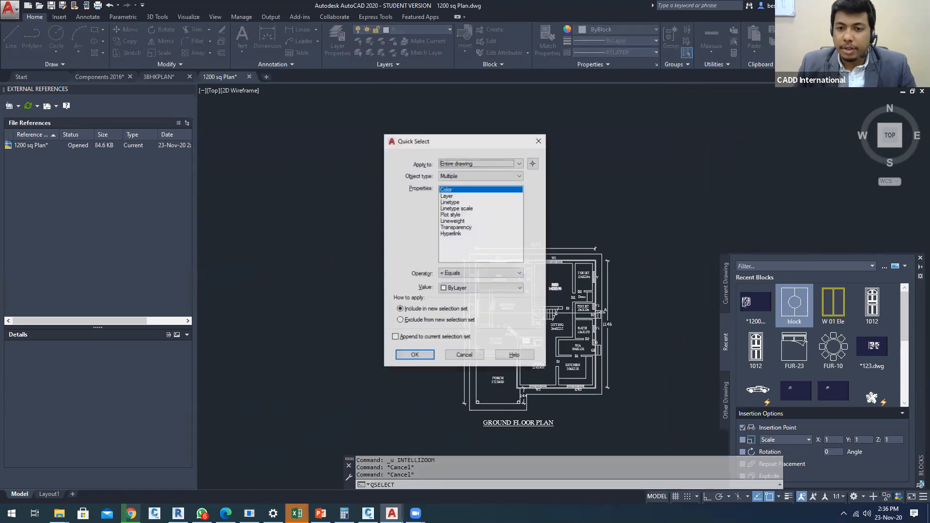
{"action": "left_click", "coordinate": [461, 177]}
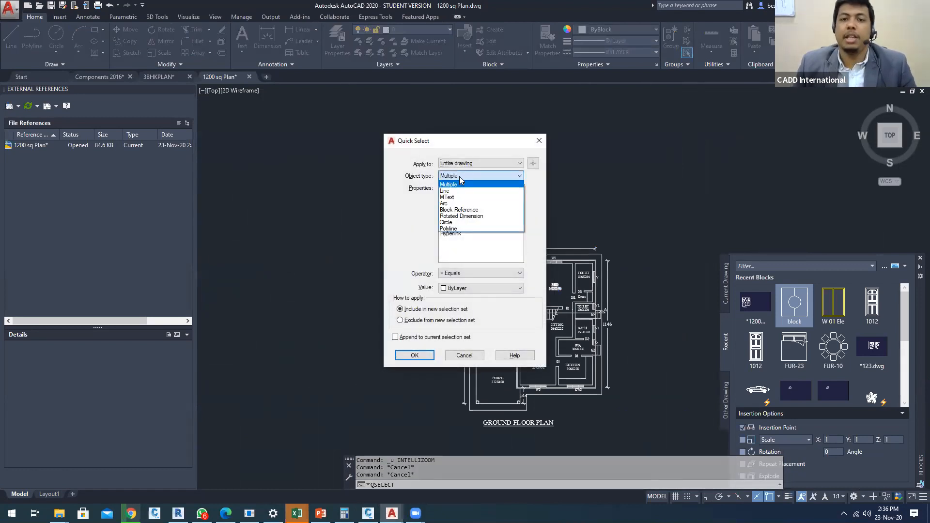
{"action": "left_click", "coordinate": [457, 197]}
Select all MText whose Text height equals 20 as a new selection set
{"action": "left_click", "coordinate": [454, 222]}
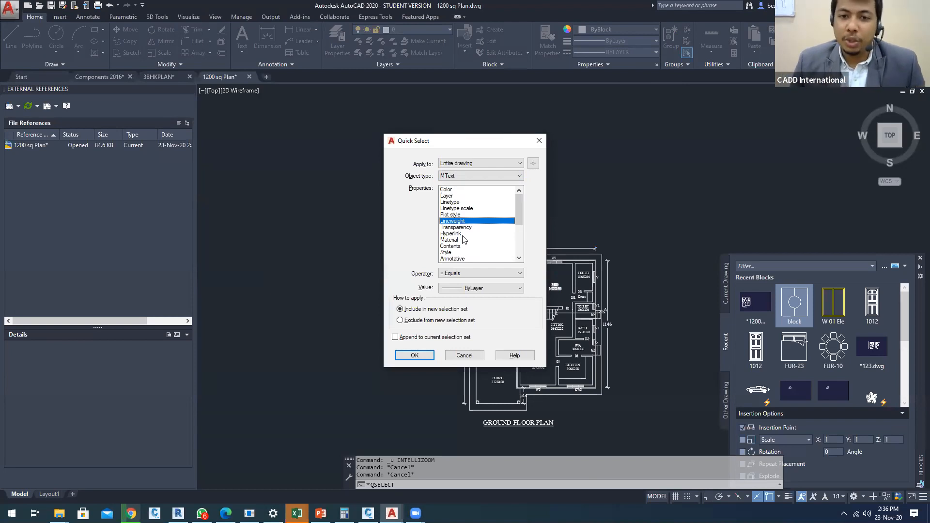
{"action": "key", "text": "Down"}
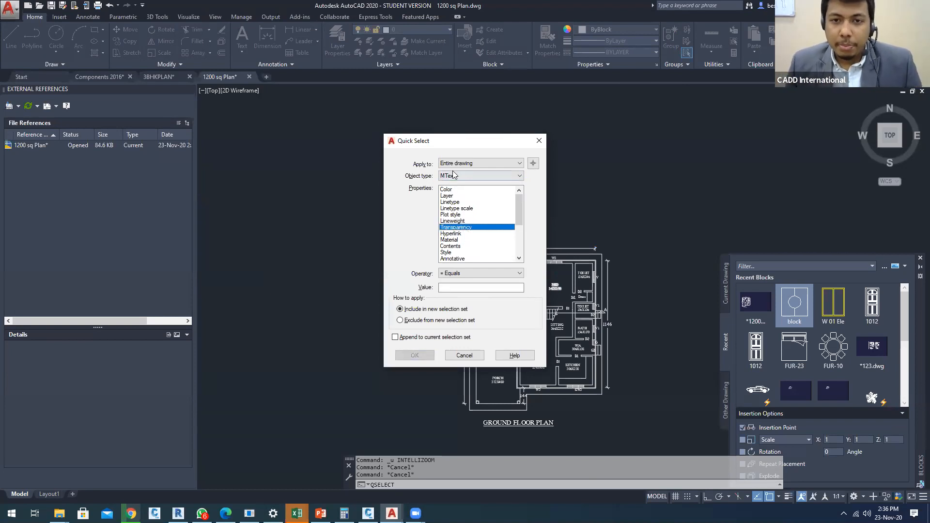
{"action": "scroll", "coordinate": [456, 241], "scroll_direction": "down", "scroll_amount": 2}
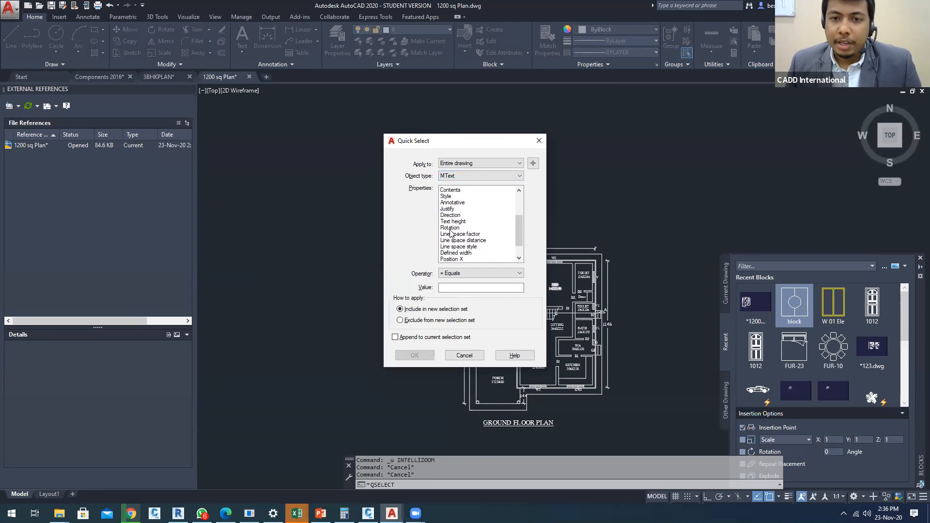
{"action": "left_click", "coordinate": [477, 252]}
{"action": "left_click", "coordinate": [468, 246]}
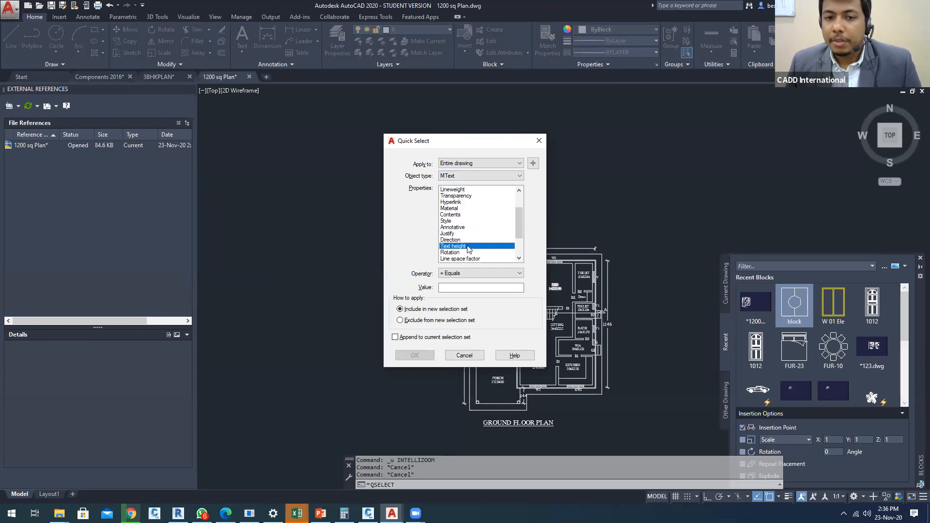
{"action": "left_click", "coordinate": [453, 289]}
{"action": "type", "text": "20"}
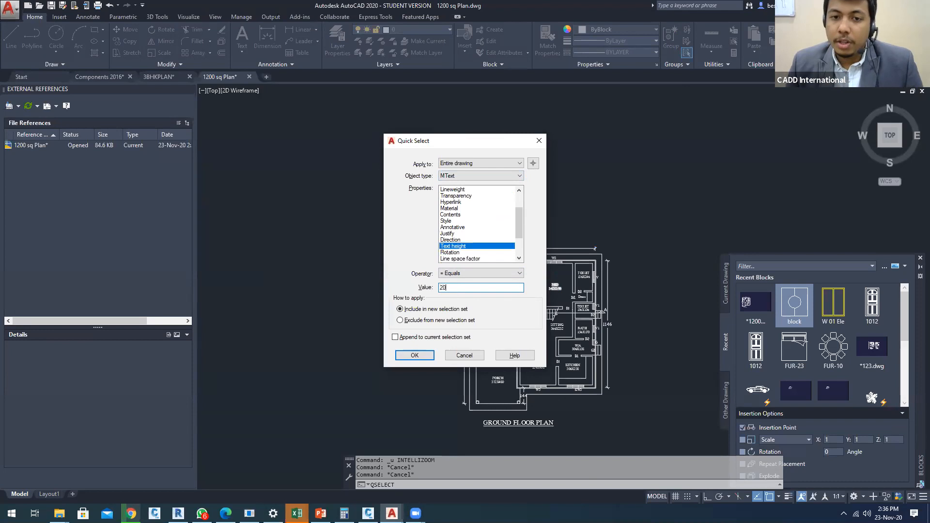
{"action": "key", "text": "Return"}
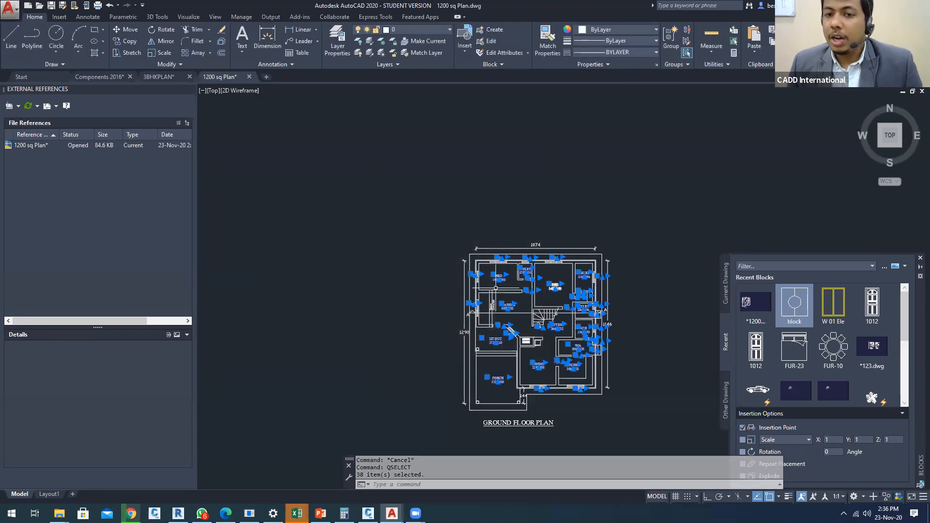
Hide the selected text labels with the HIDEOBJECTS command
{"action": "scroll", "coordinate": [503, 278], "scroll_direction": "up", "scroll_amount": 4}
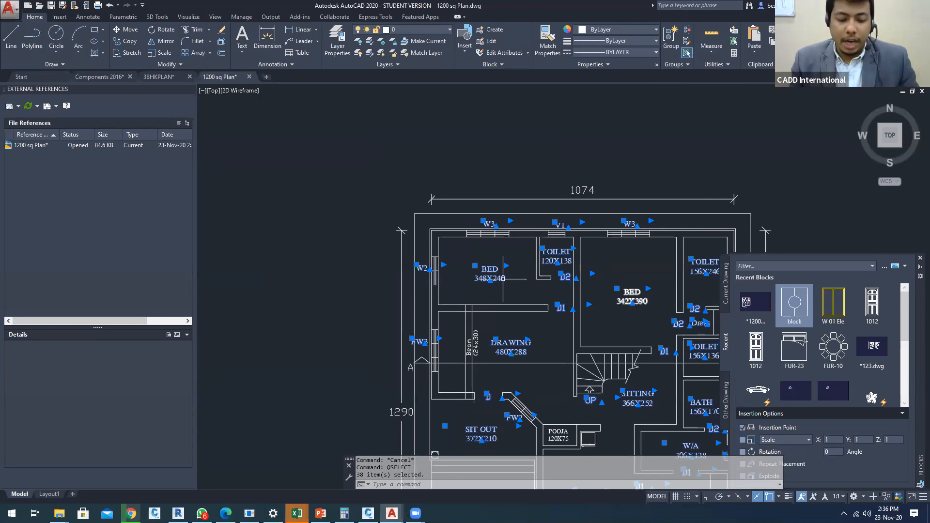
{"action": "type", "text": "hi"}
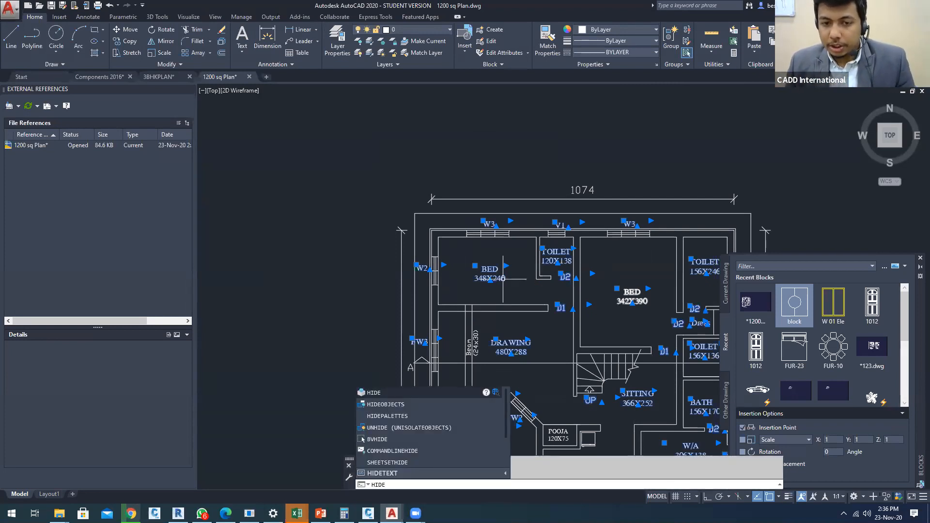
{"action": "key", "text": "Down"}
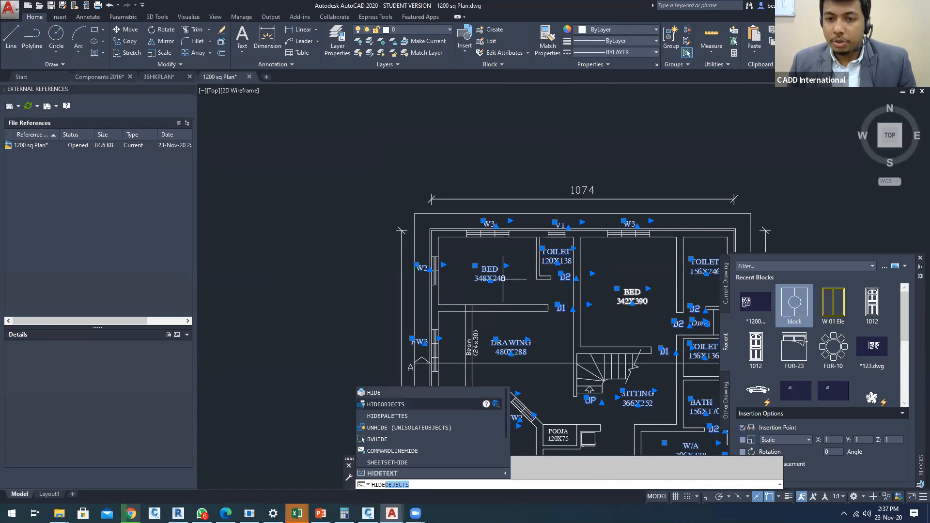
{"action": "key", "text": "Return"}
Copy the whole ground floor plan, including its dimensions and title, to the empty area right of the original
{"action": "middle_click_drag", "start_coordinate": [501, 277], "coordinate": [407, 196]}
{"action": "scroll", "coordinate": [429, 187], "scroll_direction": "down", "scroll_amount": 4}
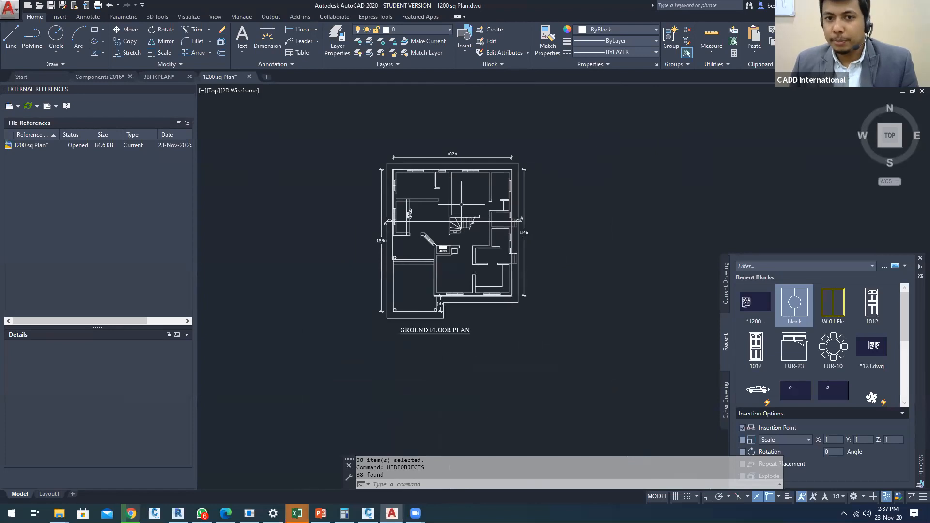
{"action": "left_click", "coordinate": [317, 119]}
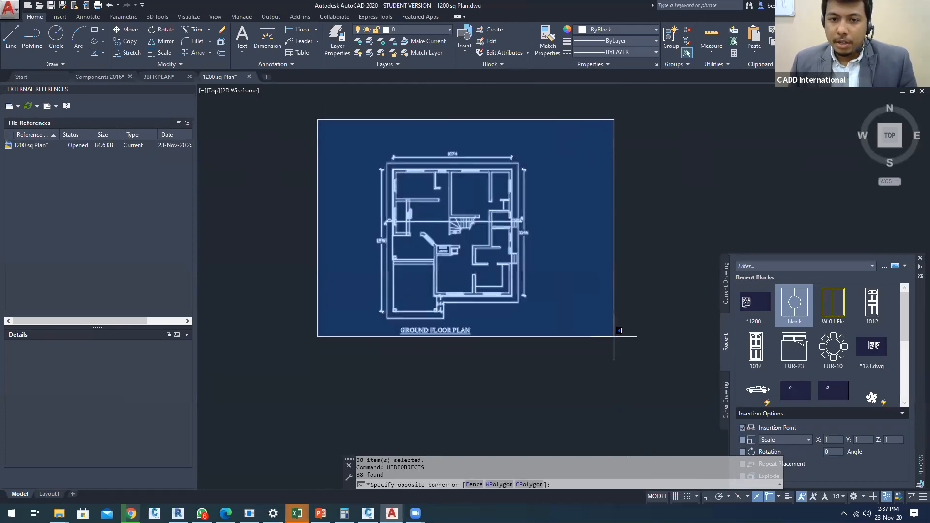
{"action": "left_click", "coordinate": [614, 337]}
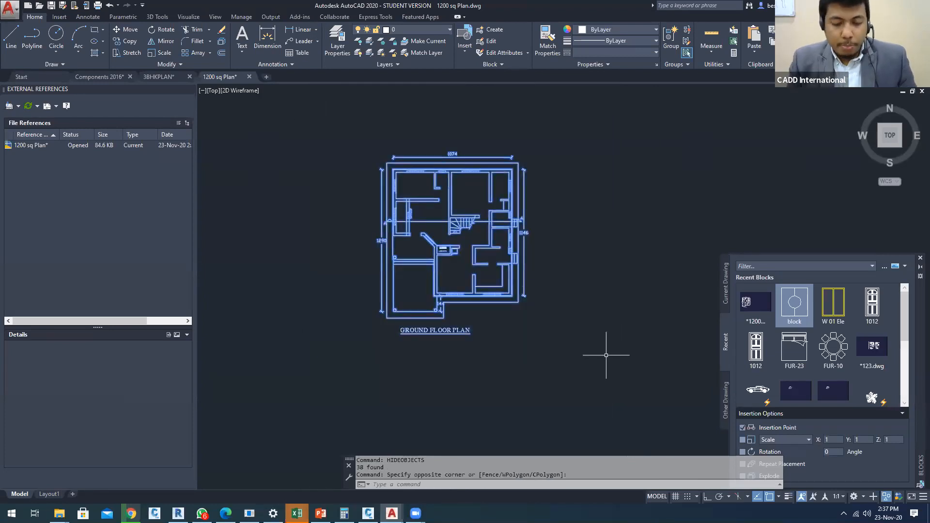
{"action": "type", "text": "co"}
{"action": "key", "text": "Return"}
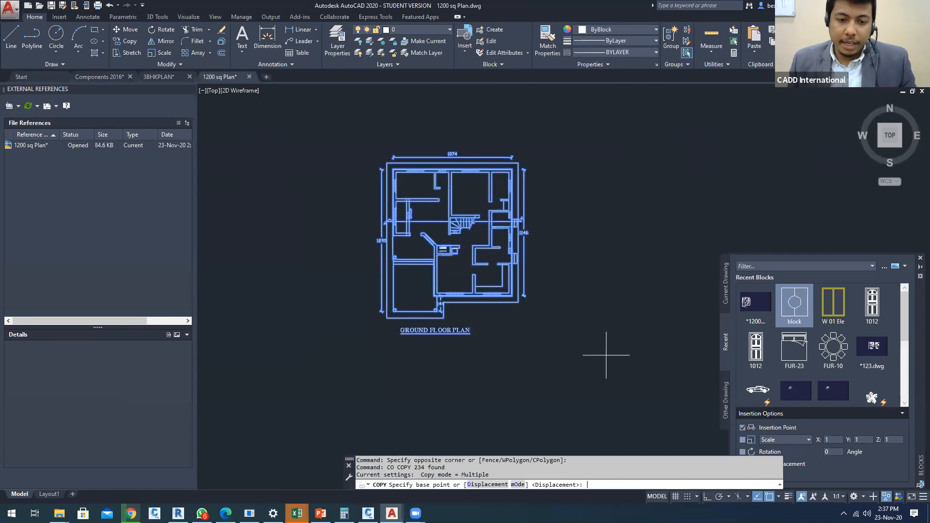
{"action": "left_click", "coordinate": [395, 310]}
{"action": "middle_click_drag", "start_coordinate": [588, 311], "coordinate": [357, 295]}
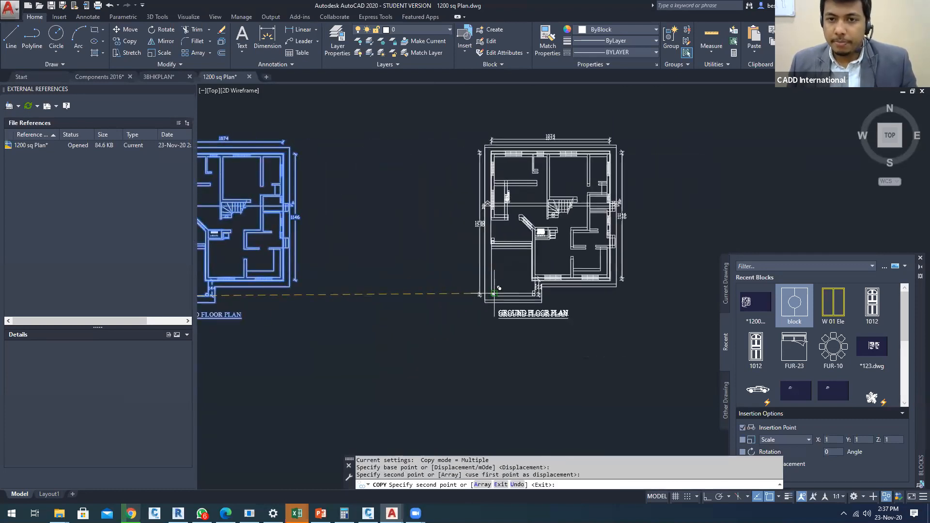
{"action": "middle_click_drag", "start_coordinate": [493, 293], "coordinate": [655, 299]}
{"action": "key", "text": "Escape"}
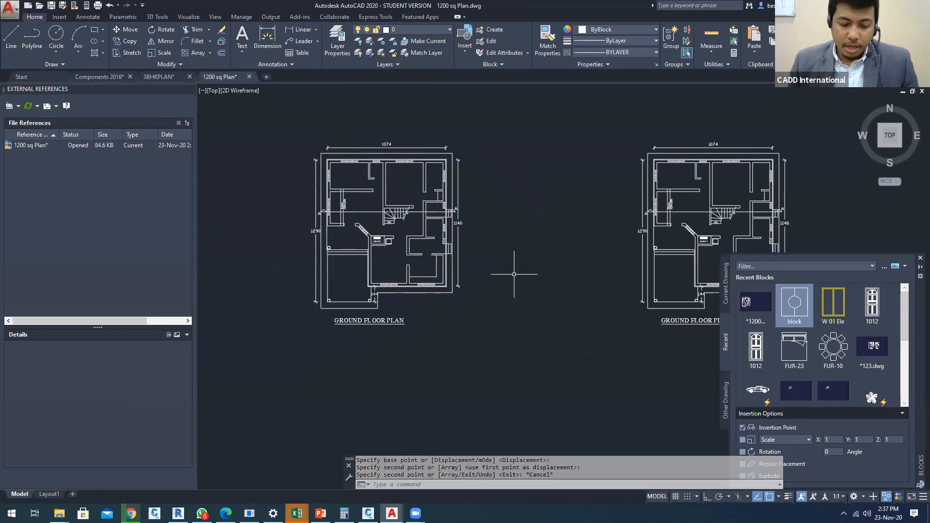
Restore the hidden text labels on the original ground floor plan with the UNHIDE (UNISOLATEOBJECTS) command
{"action": "type", "text": "UN"}
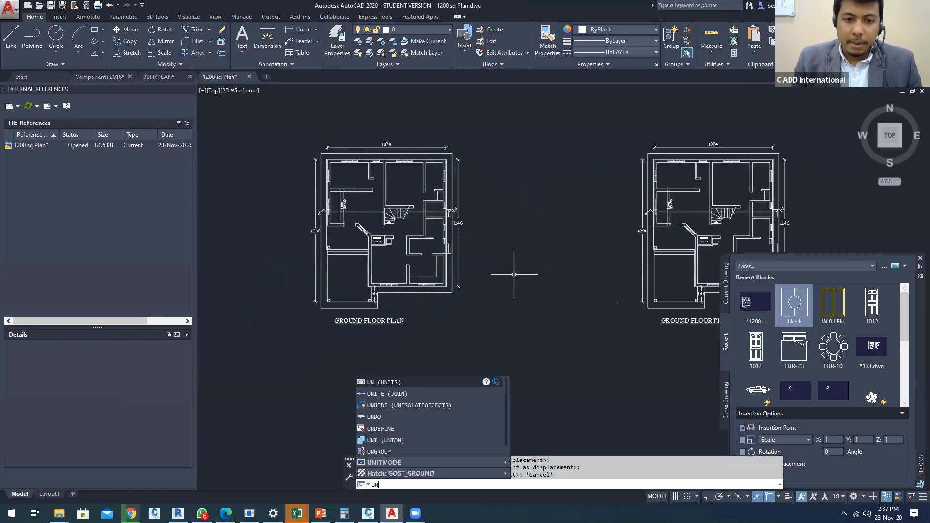
{"action": "key", "text": "Down"}
{"action": "key", "text": "Down"}
{"action": "key", "text": "Down"}
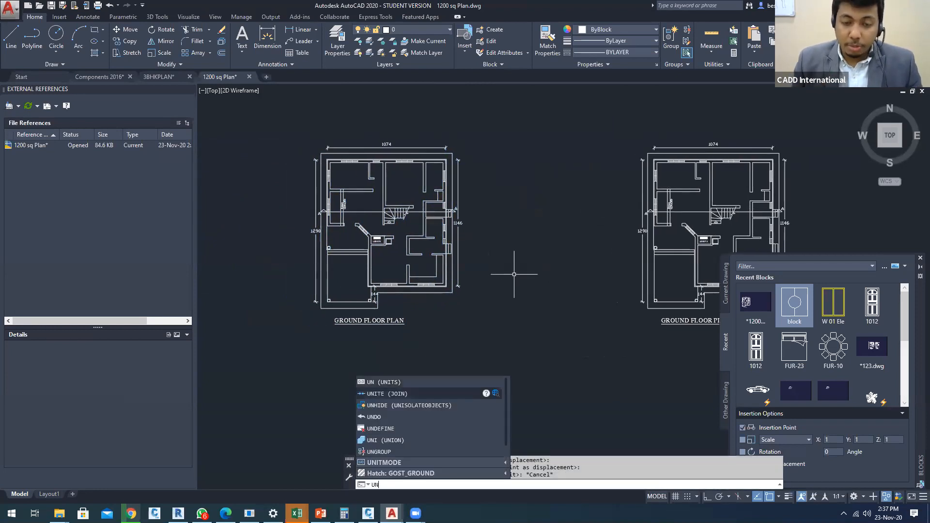
{"action": "key", "text": "Up"}
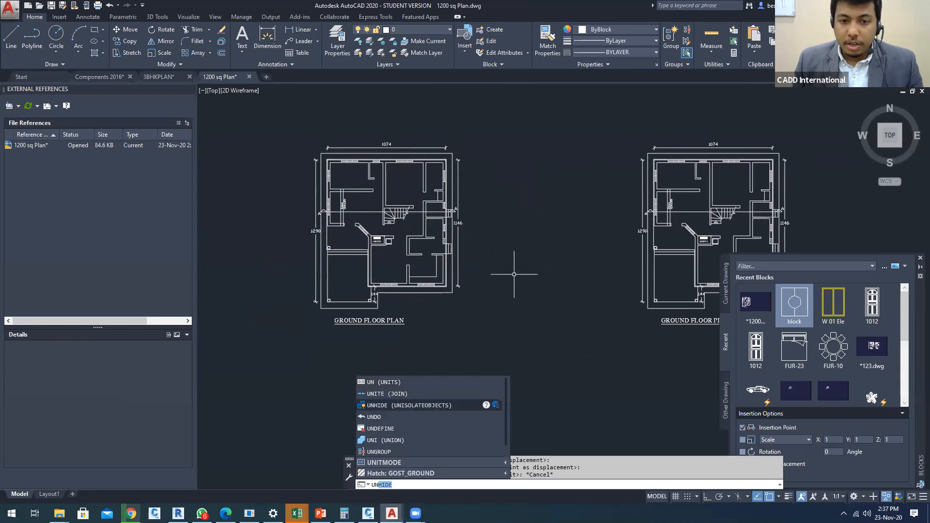
{"action": "key", "text": "Return"}
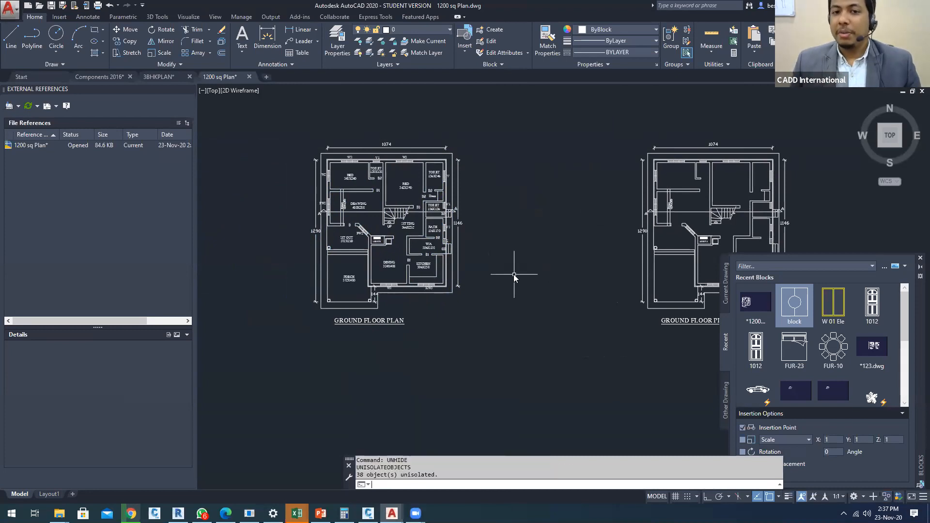
Change the copied plan's title to GROUND FLOOR FURNITURE PLAN and save the text change
{"action": "scroll", "coordinate": [536, 266], "scroll_direction": "up", "scroll_amount": 3}
{"action": "scroll", "coordinate": [772, 331], "scroll_direction": "up", "scroll_amount": 2}
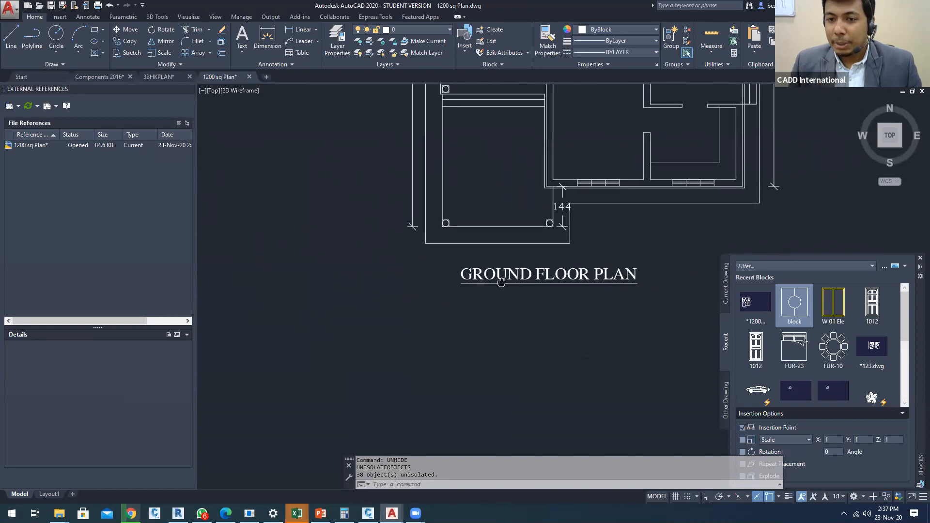
{"action": "left_click", "coordinate": [593, 275]}
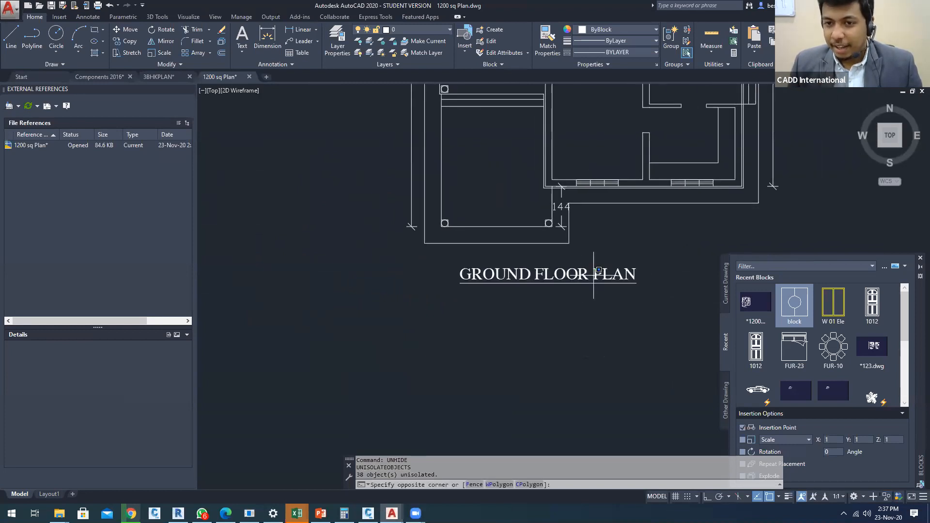
{"action": "key", "text": "Escape"}
{"action": "double_click", "coordinate": [593, 274]}
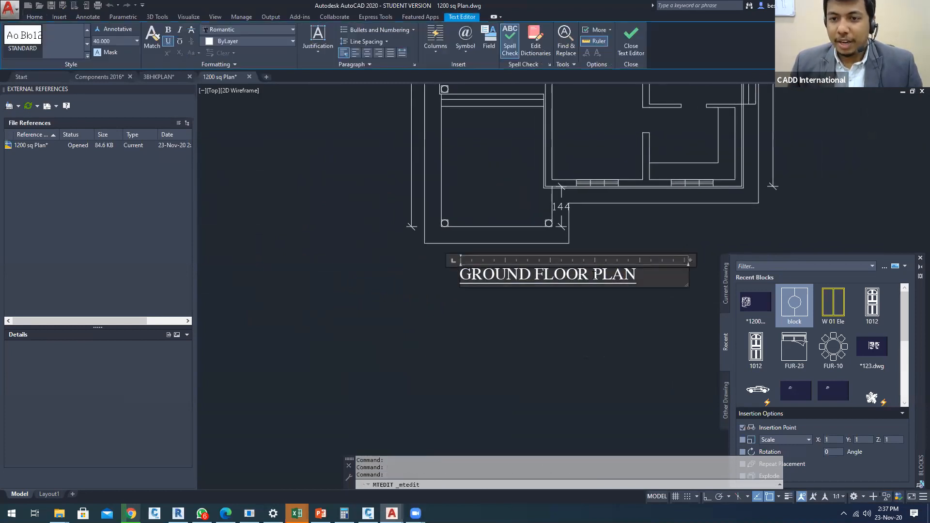
{"action": "key", "text": "Left"}
{"action": "type", "text": "Fu"}
{"action": "key", "text": "BackSpace"}
{"action": "type", "text": "u"}
{"action": "key", "text": "BackSpace"}
{"action": "type", "text": "URNITURE"}
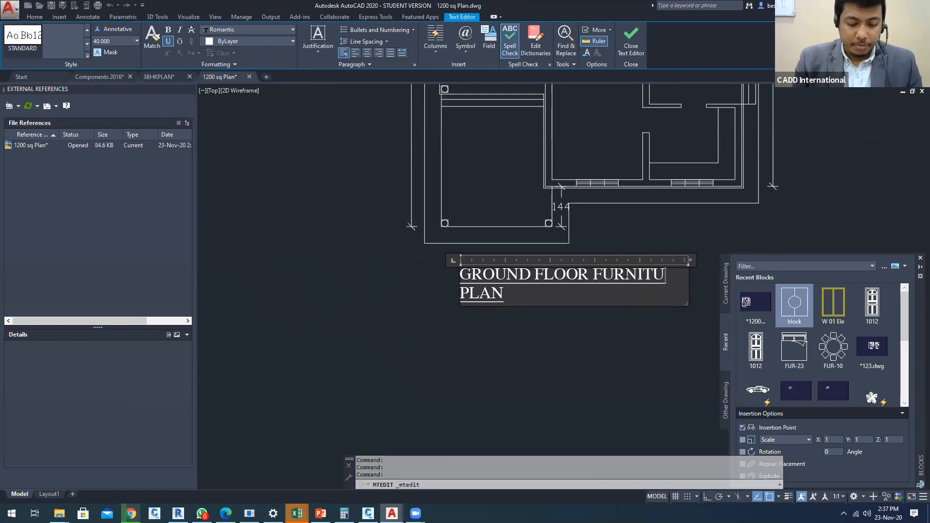
{"action": "key", "text": "Escape"}
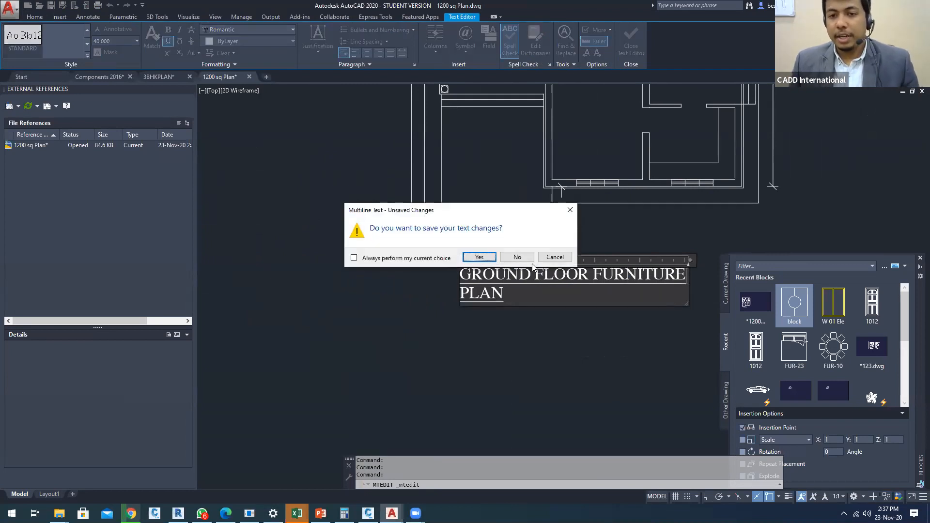
{"action": "left_click", "coordinate": [485, 257]}
Delete the remaining POOJA 120X75 and Beam (24x30) labels from the furniture plan
{"action": "scroll", "coordinate": [563, 250], "scroll_direction": "up", "scroll_amount": 5}
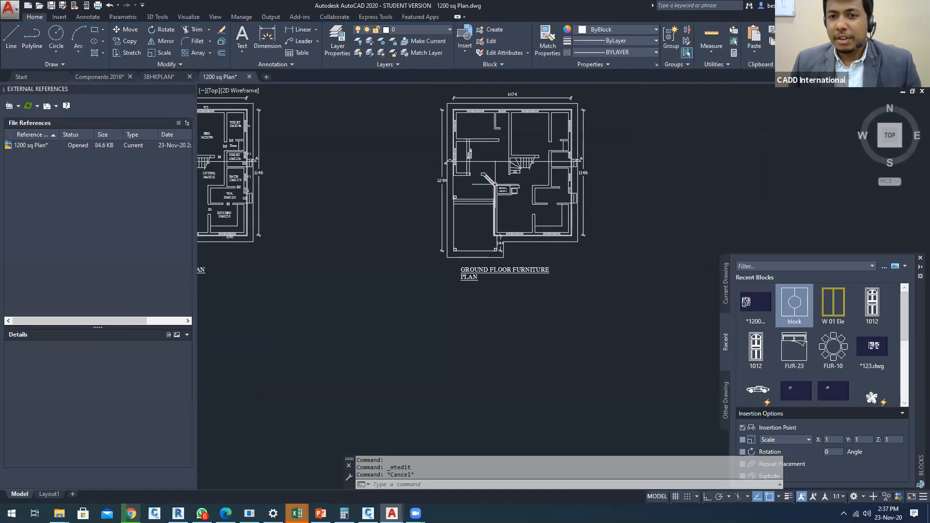
{"action": "scroll", "coordinate": [539, 239], "scroll_direction": "down", "scroll_amount": 4}
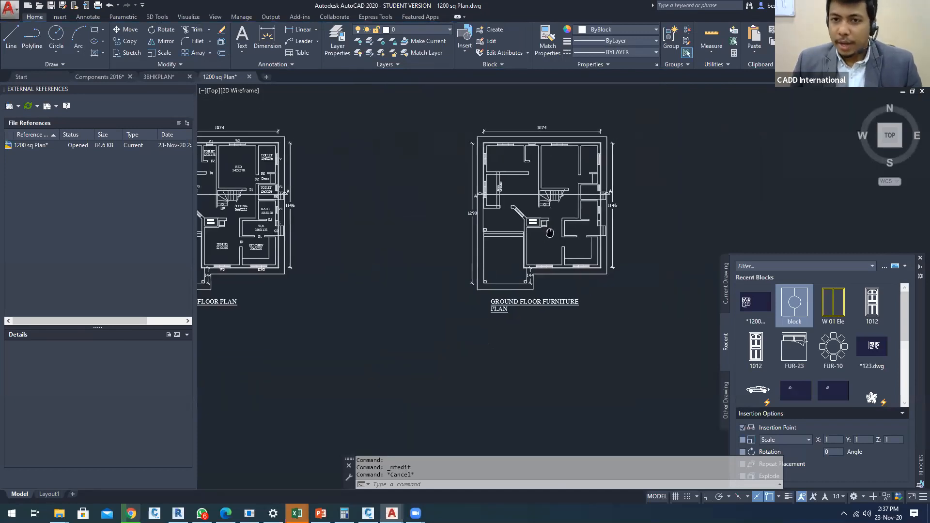
{"action": "middle_click_drag", "start_coordinate": [516, 233], "coordinate": [554, 230]}
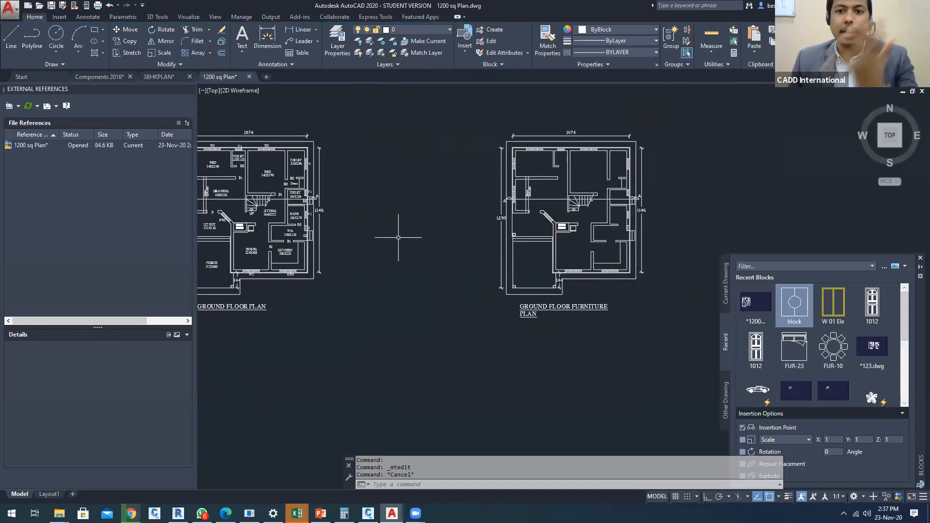
{"action": "middle_click_drag", "start_coordinate": [449, 220], "coordinate": [440, 215]}
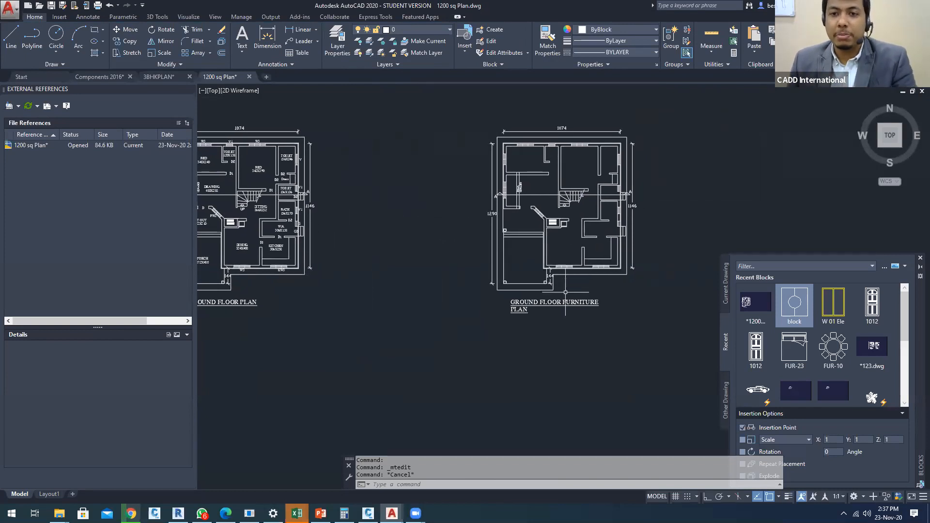
{"action": "middle_click_drag", "start_coordinate": [566, 292], "coordinate": [473, 312]}
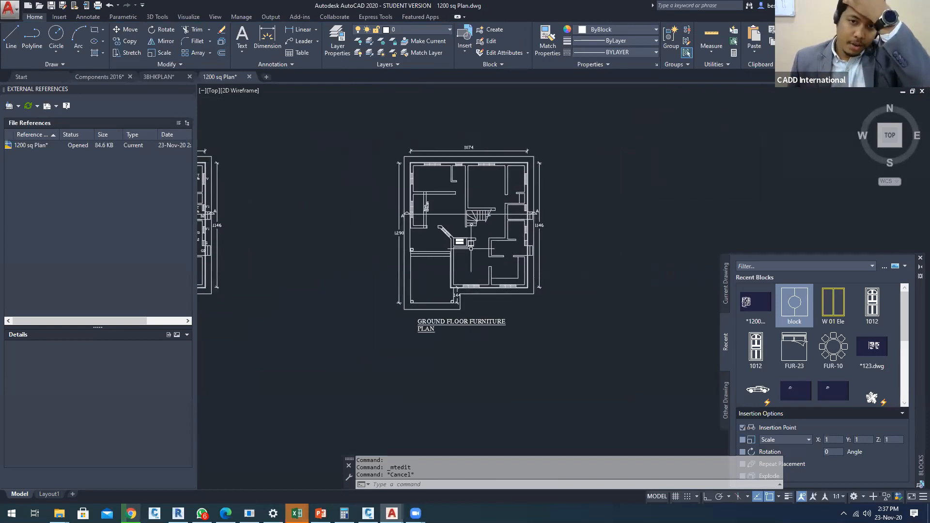
{"action": "scroll", "coordinate": [421, 199], "scroll_direction": "up", "scroll_amount": 7}
{"action": "scroll", "coordinate": [509, 209], "scroll_direction": "down", "scroll_amount": 4}
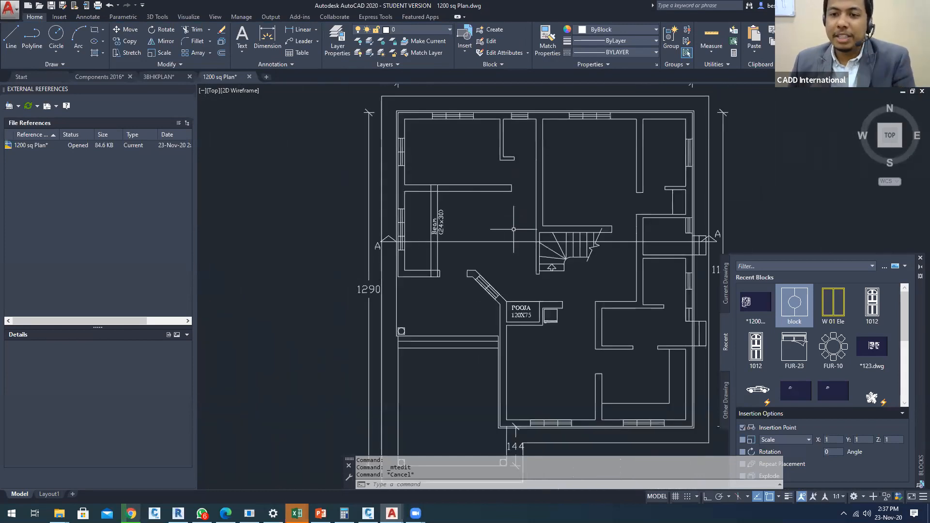
{"action": "left_click", "coordinate": [523, 311]}
{"action": "key", "text": "Delete"}
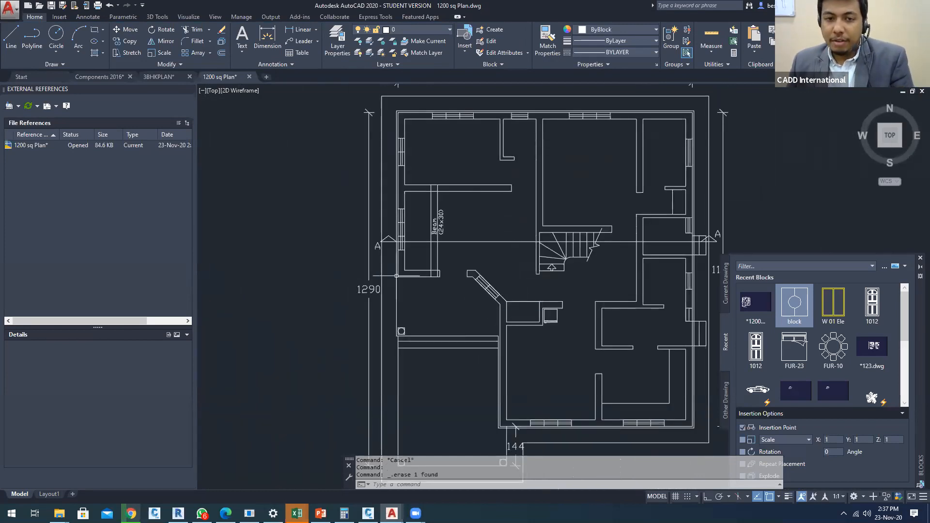
{"action": "scroll", "coordinate": [395, 275], "scroll_direction": "up", "scroll_amount": 2}
{"action": "left_click", "coordinate": [469, 201]}
{"action": "key", "text": "Delete"}
Use Quick Select on the entire drawing to select all MText whose Text height equals 20
{"action": "scroll", "coordinate": [451, 197], "scroll_direction": "down", "scroll_amount": 8}
{"action": "middle_click_drag", "start_coordinate": [450, 196], "coordinate": [581, 199]}
{"action": "scroll", "coordinate": [380, 195], "scroll_direction": "up", "scroll_amount": 6}
{"action": "middle_click_drag", "start_coordinate": [448, 216], "coordinate": [380, 214]}
{"action": "key", "text": "Escape"}
{"action": "key", "text": "Escape"}
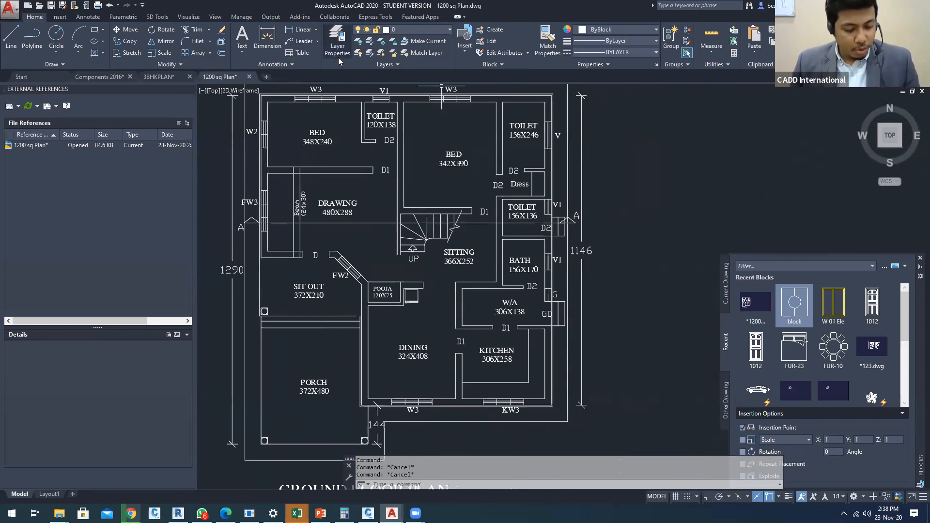
{"action": "type", "text": "QSE"}
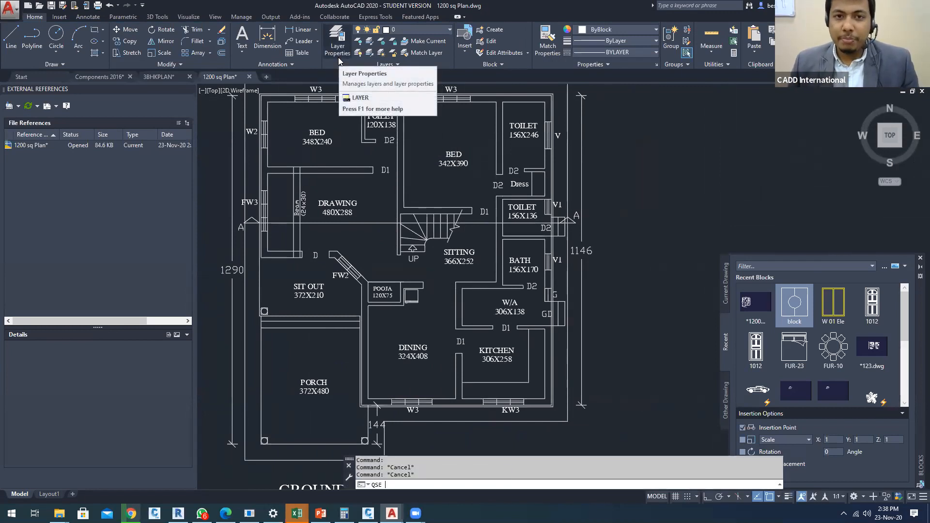
{"action": "key", "text": "Return"}
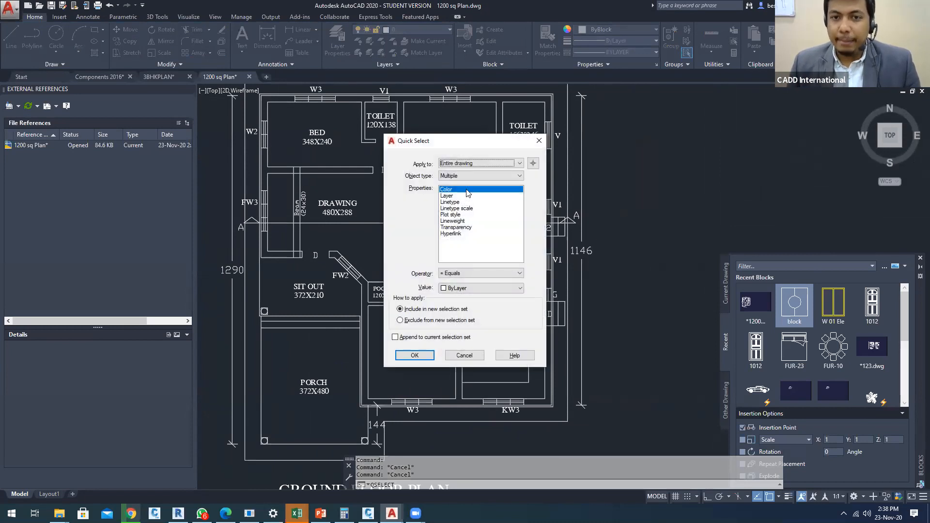
{"action": "left_click", "coordinate": [465, 176]}
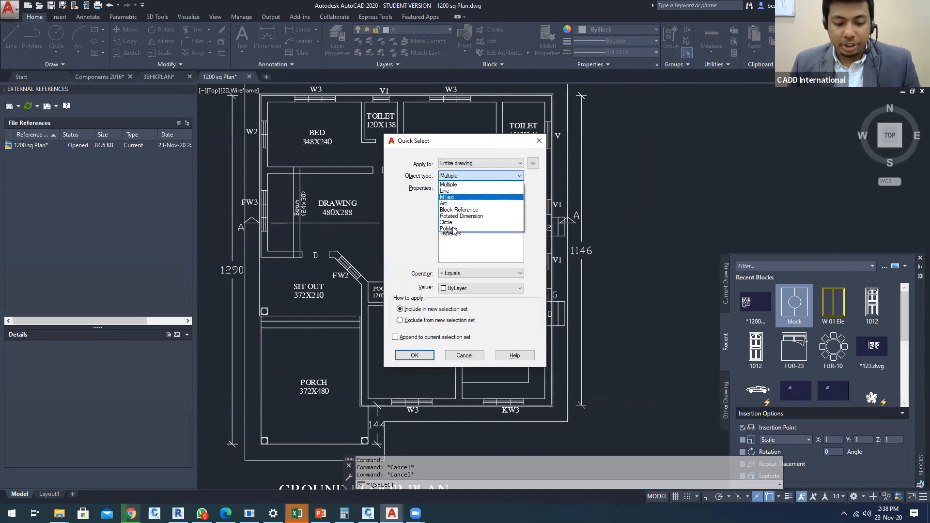
{"action": "left_click", "coordinate": [453, 197]}
{"action": "left_click", "coordinate": [453, 228]}
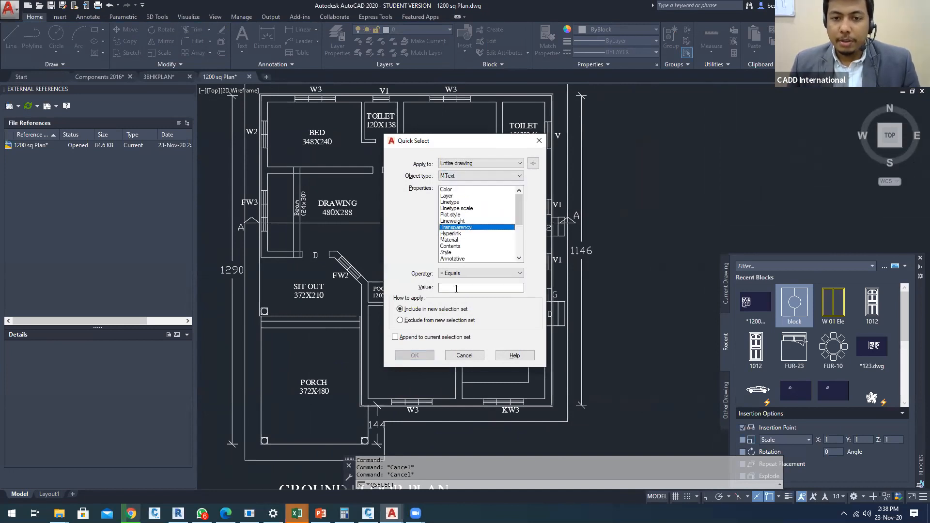
{"action": "key", "text": "t"}
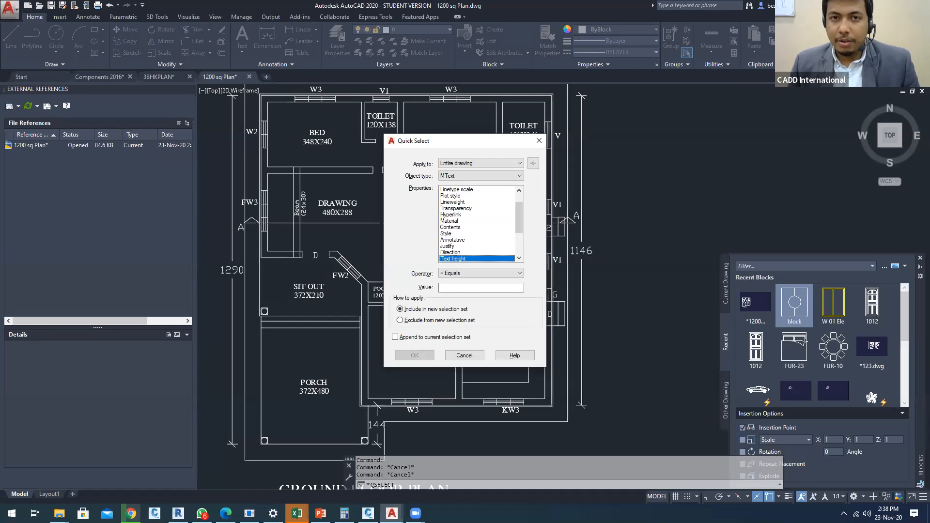
{"action": "type", "text": "20"}
{"action": "key", "text": "Return"}
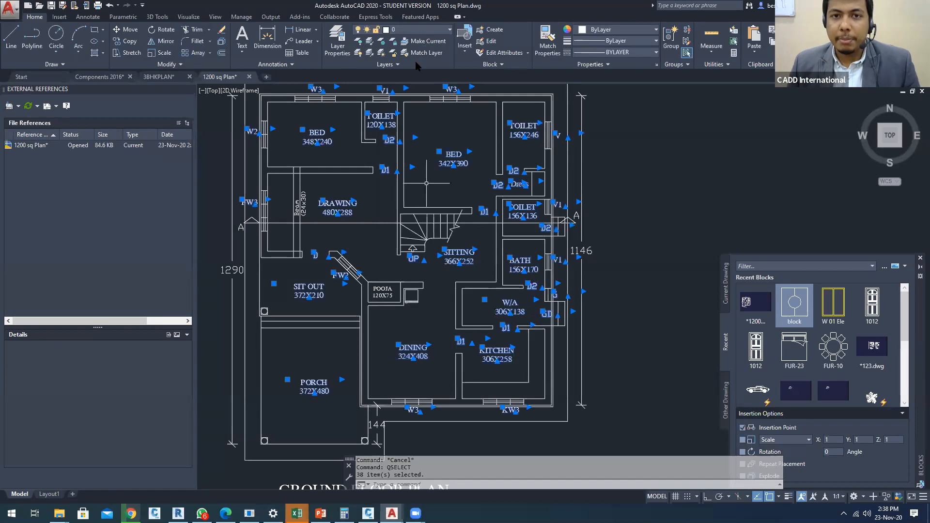
Assign the selected text labels to the Dimension layer and clear the selection
{"action": "left_click", "coordinate": [417, 29]}
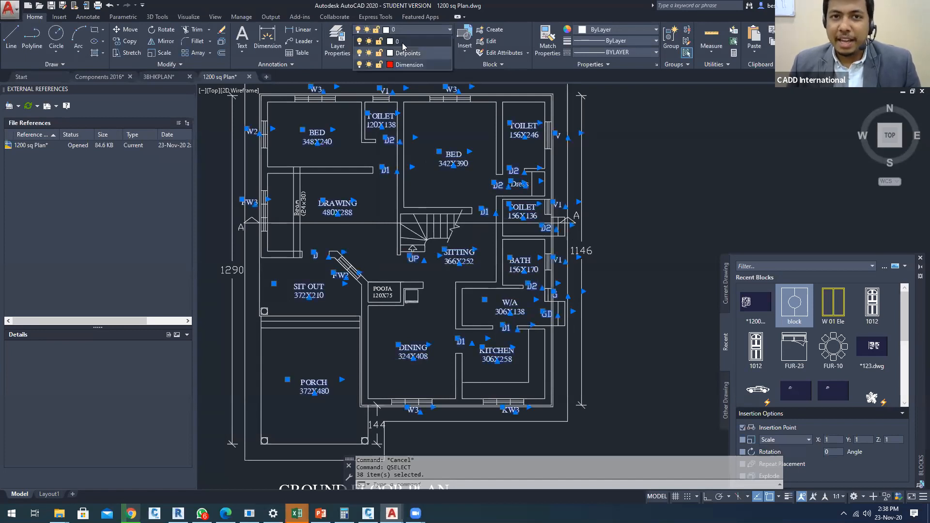
{"action": "left_click", "coordinate": [360, 66]}
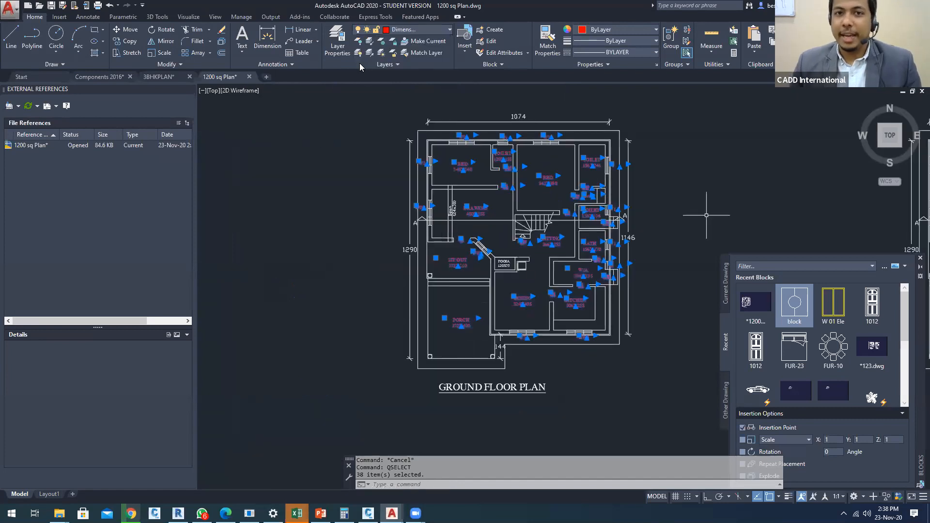
{"action": "key", "text": "Escape"}
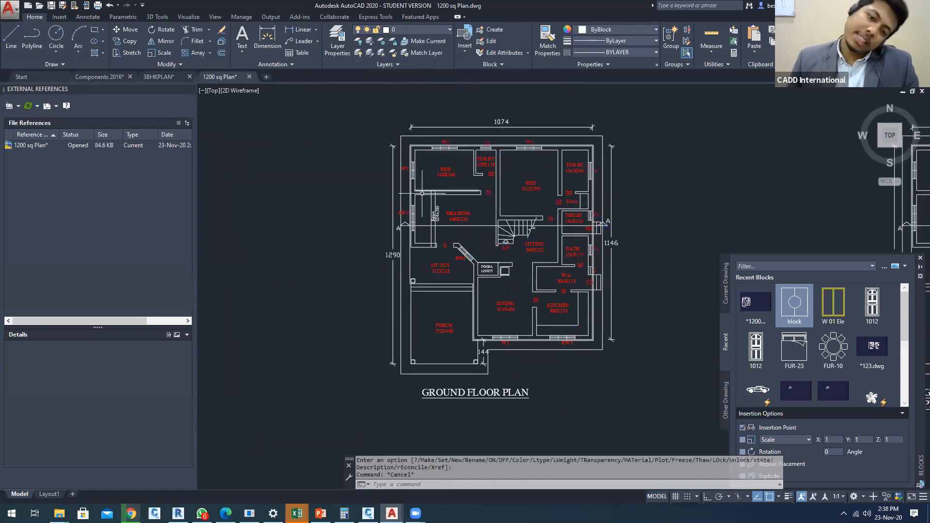
{"action": "scroll", "coordinate": [489, 307], "scroll_direction": "up", "scroll_amount": 8}
{"action": "middle_click_drag", "start_coordinate": [550, 317], "coordinate": [396, 306]}
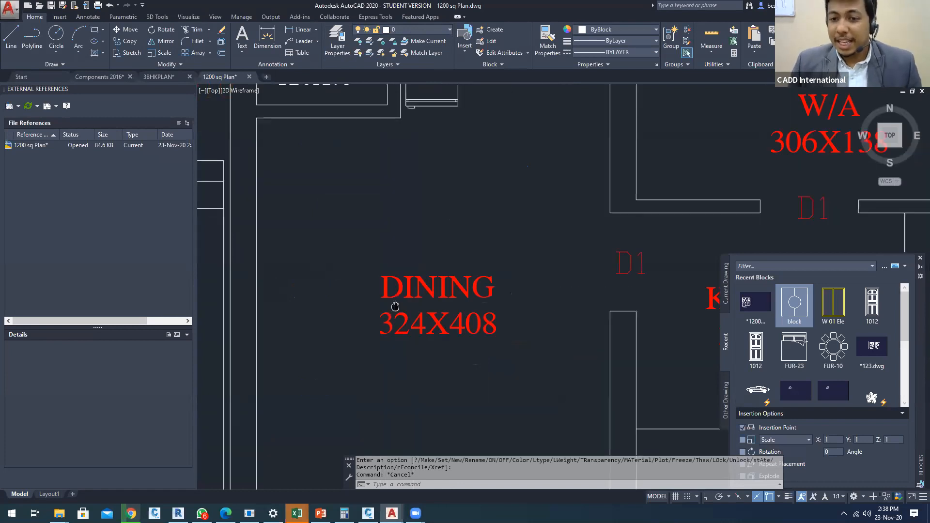
{"action": "scroll", "coordinate": [396, 306], "scroll_direction": "down", "scroll_amount": 2}
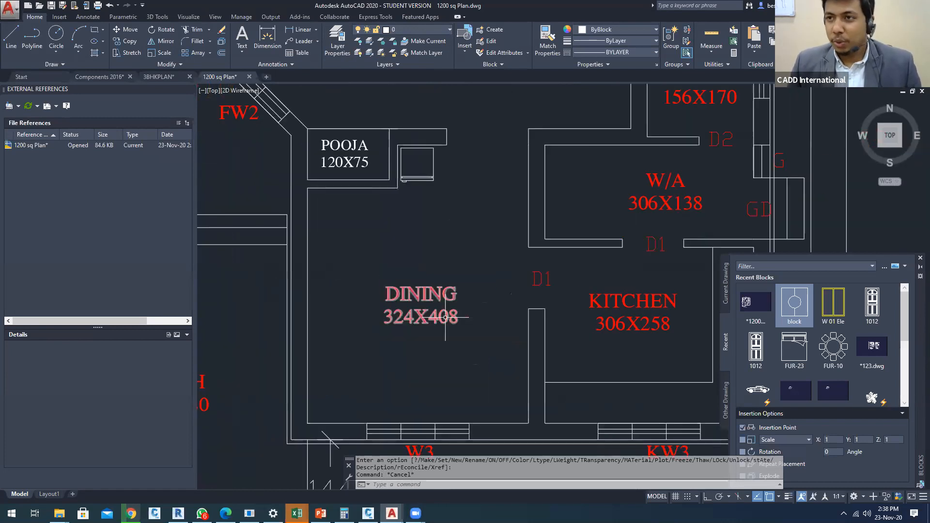
{"action": "scroll", "coordinate": [444, 318], "scroll_direction": "down", "scroll_amount": 6}
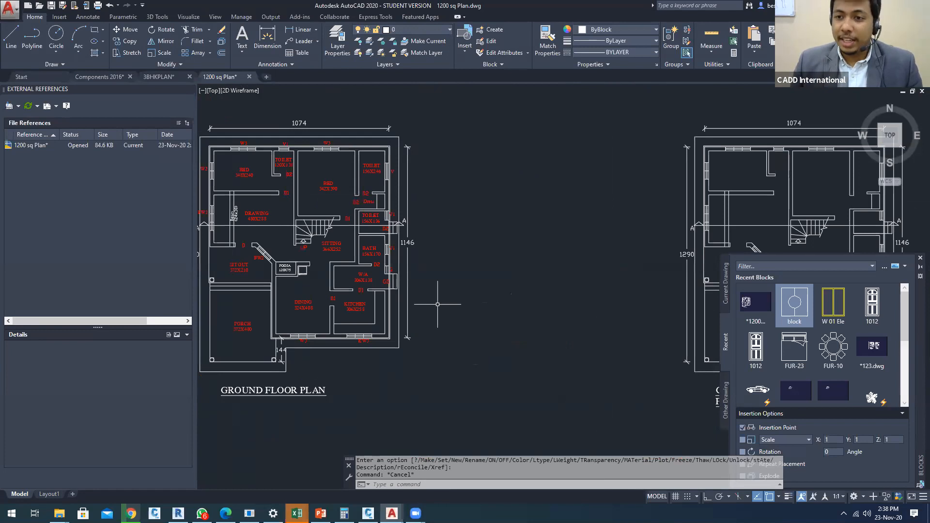
Hide the GROUND FLOOR FURNITURE PLAN title with the HIDEOBJECTS command and undo the hiding
{"action": "middle_click_drag", "start_coordinate": [438, 304], "coordinate": [379, 264]}
{"action": "key", "text": "Escape"}
{"action": "key", "text": "Escape"}
{"action": "middle_click_drag", "start_coordinate": [553, 336], "coordinate": [398, 291]}
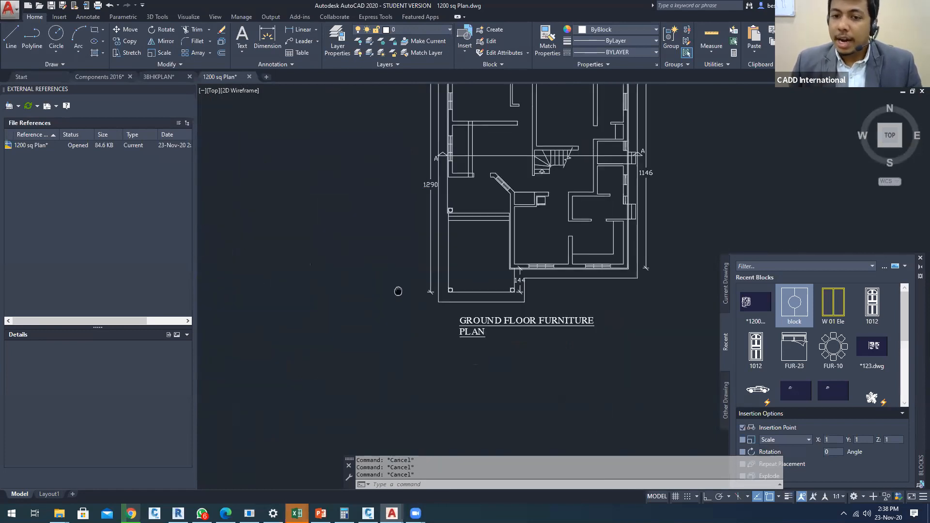
{"action": "left_click", "coordinate": [521, 323]}
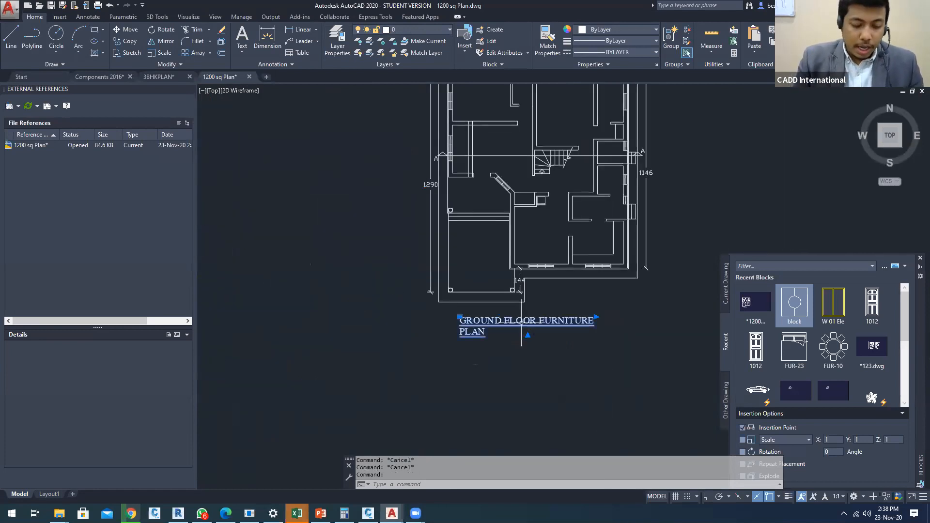
{"action": "type", "text": "HIDE"}
{"action": "key", "text": "Down"}
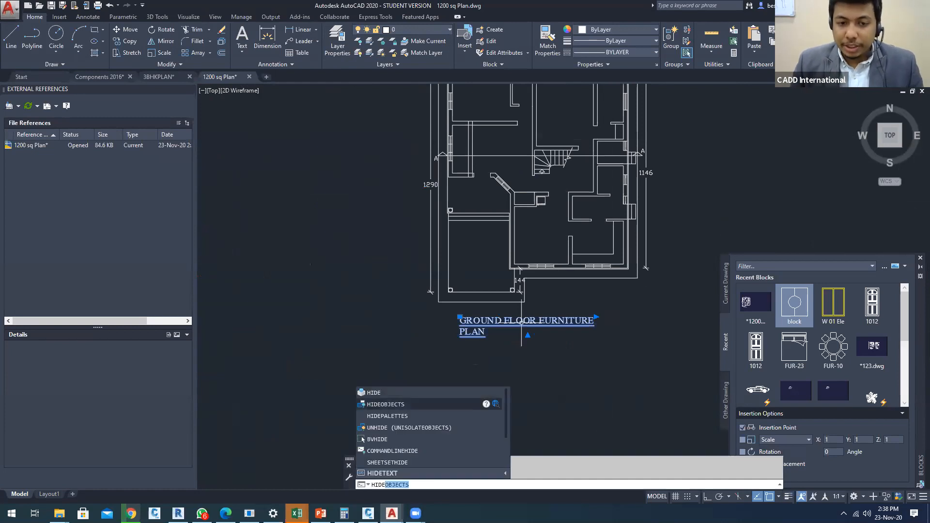
{"action": "key", "text": "Return"}
{"action": "scroll", "coordinate": [521, 322], "scroll_direction": "down", "scroll_amount": 4}
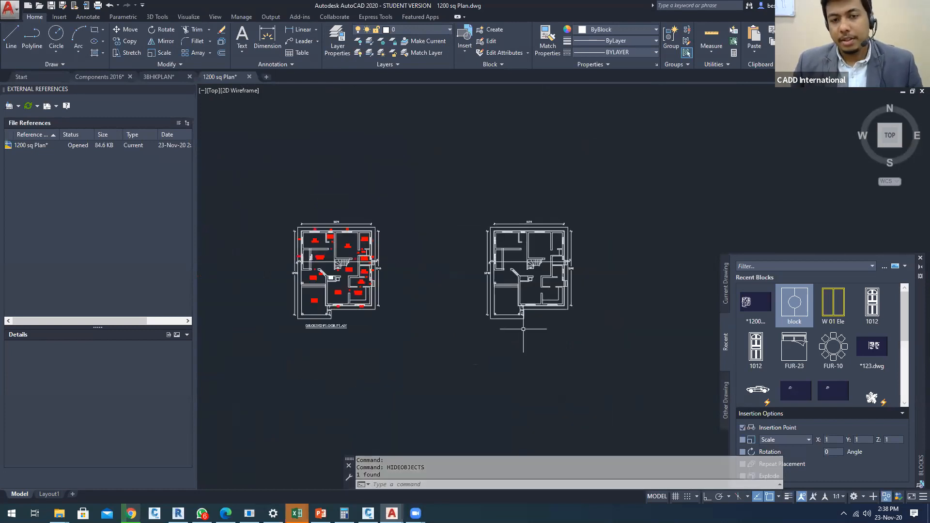
{"action": "key", "text": "ctrl+z"}
{"action": "key", "text": "ctrl+z"}
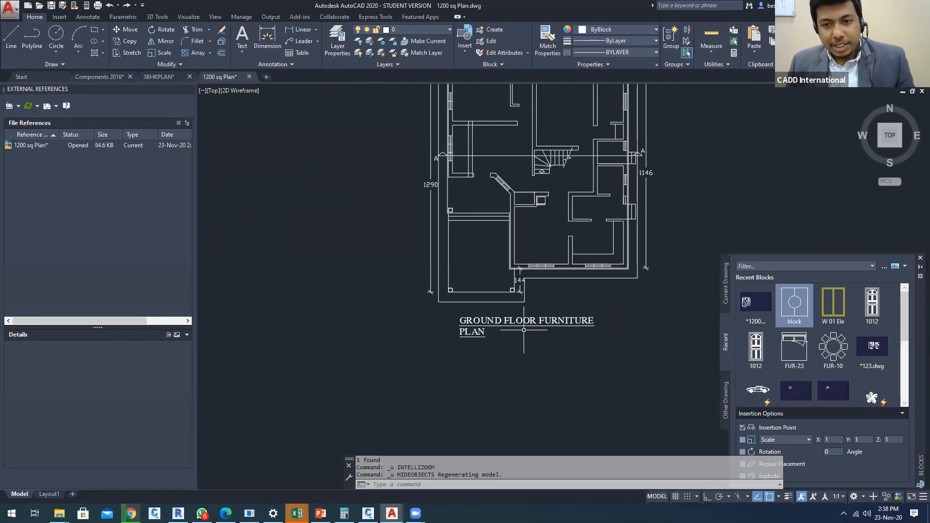
Use Select Similar on the GROUND FLOOR FURNITURE PLAN title, review the matching text in both plans, and clear the selection
{"action": "right_click", "coordinate": [524, 323]}
{"action": "left_click", "coordinate": [506, 320]}
{"action": "left_click", "coordinate": [504, 323]}
{"action": "right_click", "coordinate": [503, 325]}
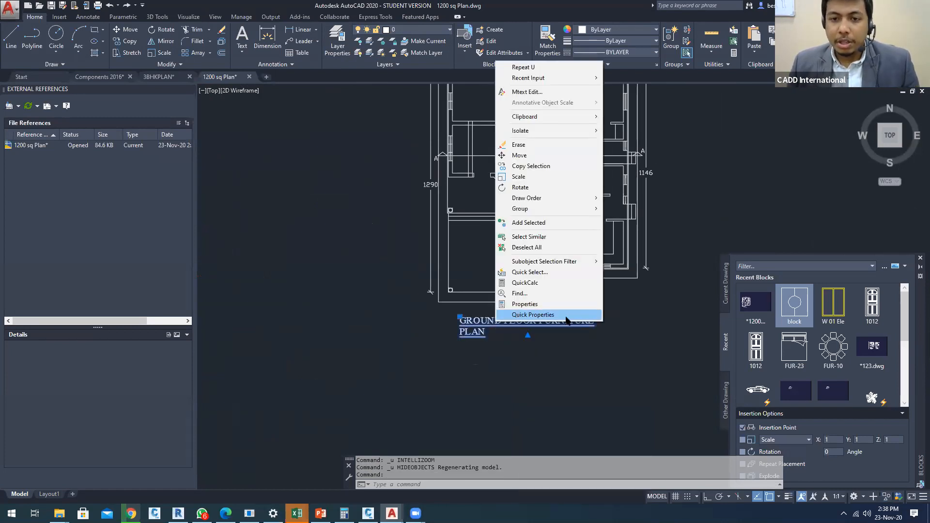
{"action": "left_click", "coordinate": [529, 237]}
{"action": "scroll", "coordinate": [526, 273], "scroll_direction": "down", "scroll_amount": 4}
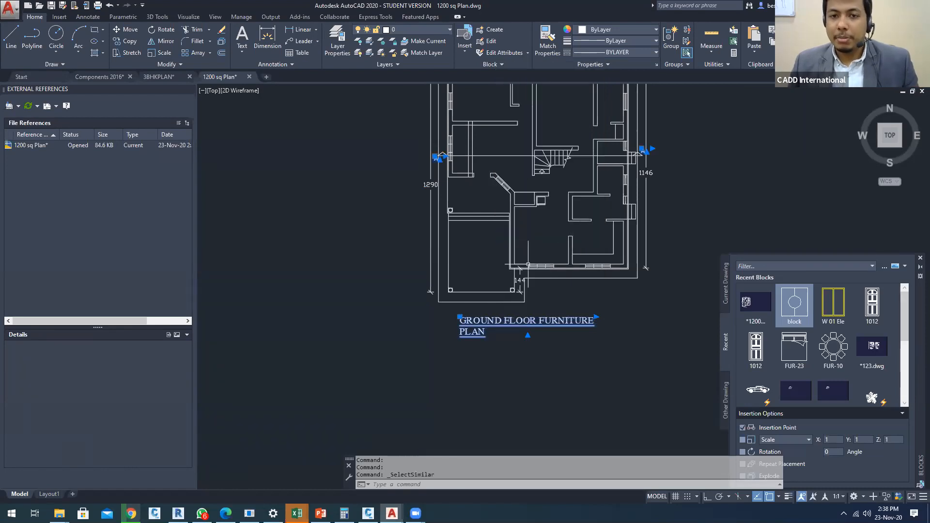
{"action": "scroll", "coordinate": [286, 224], "scroll_direction": "up", "scroll_amount": 2}
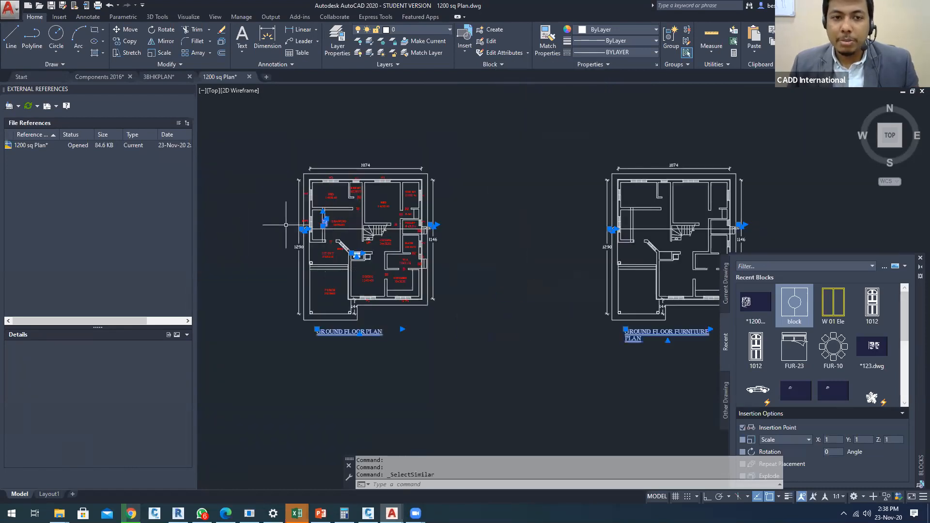
{"action": "scroll", "coordinate": [286, 225], "scroll_direction": "up", "scroll_amount": 5}
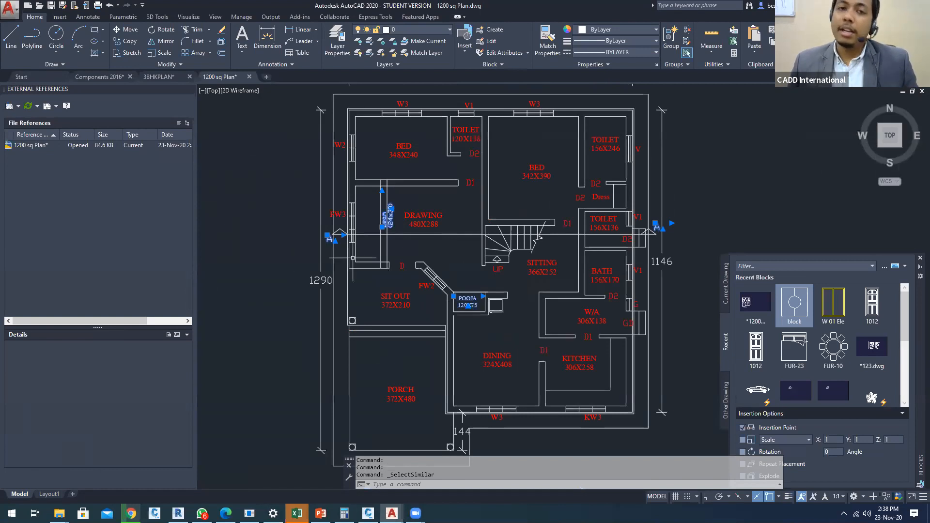
{"action": "scroll", "coordinate": [352, 257], "scroll_direction": "up", "scroll_amount": 6}
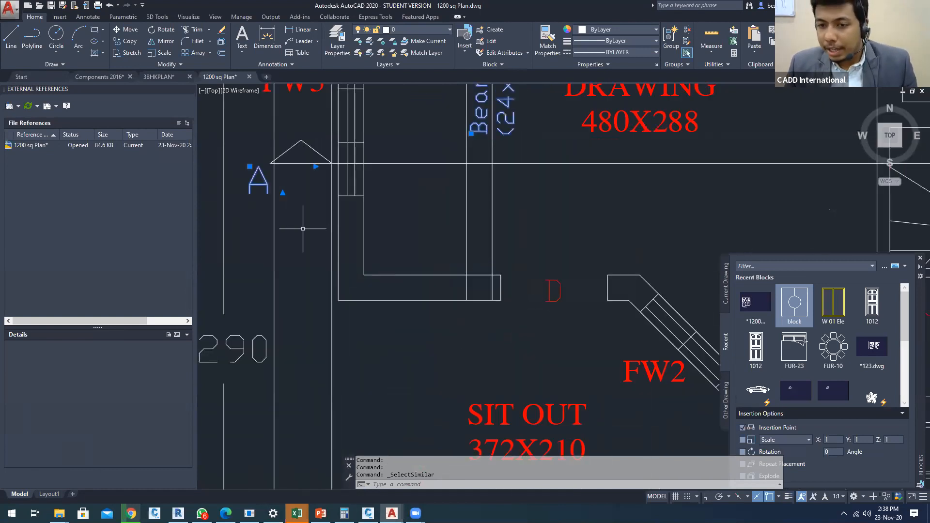
{"action": "scroll", "coordinate": [591, 324], "scroll_direction": "down", "scroll_amount": 8}
{"action": "right_click", "coordinate": [591, 326]}
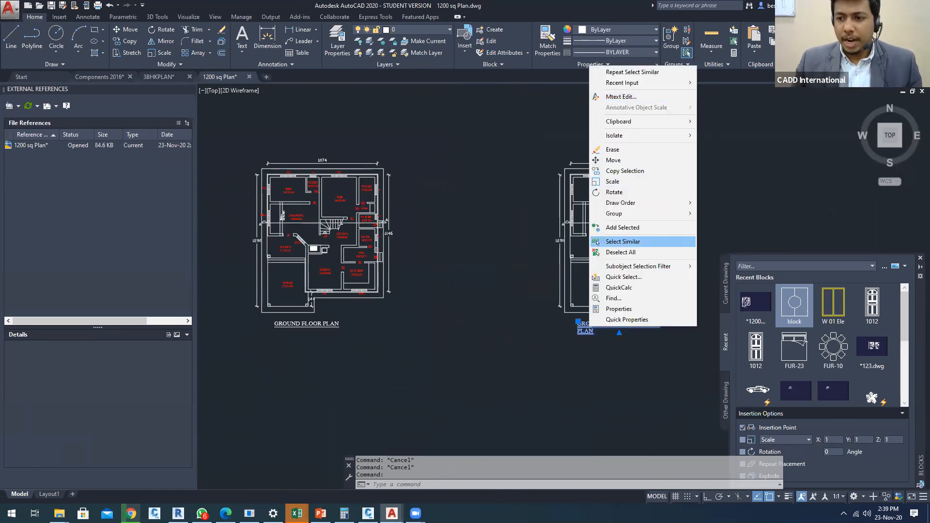
{"action": "key", "text": "Escape"}
{"action": "middle_click_drag", "start_coordinate": [436, 290], "coordinate": [357, 287]}
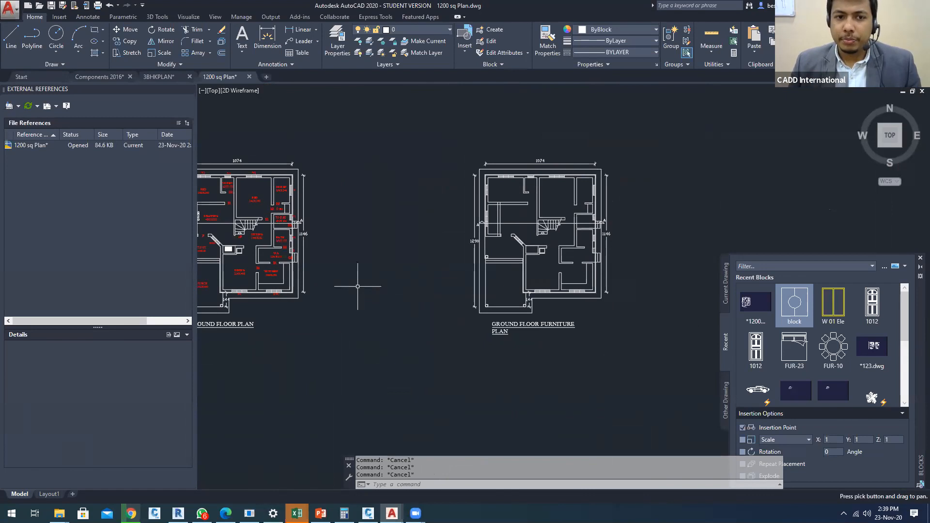
{"action": "scroll", "coordinate": [374, 286], "scroll_direction": "down", "scroll_amount": 2}
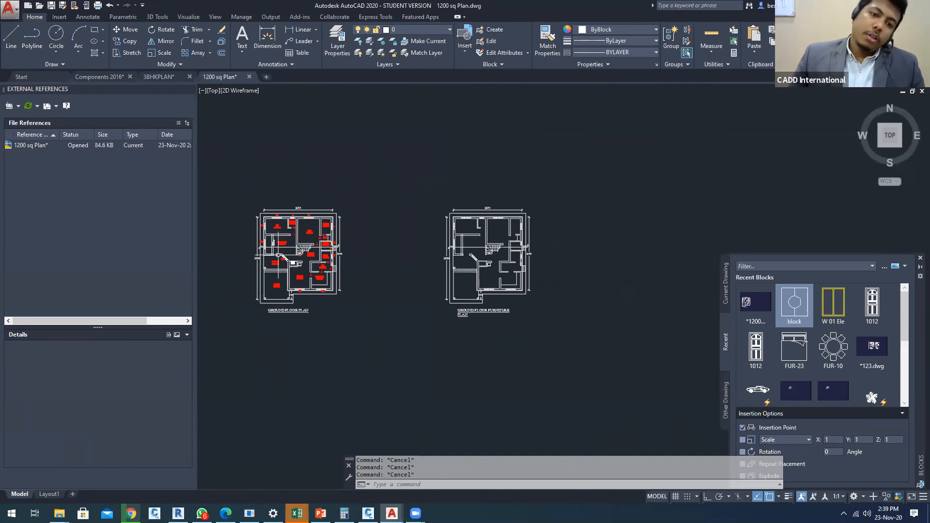
{"action": "scroll", "coordinate": [280, 255], "scroll_direction": "up", "scroll_amount": 4}
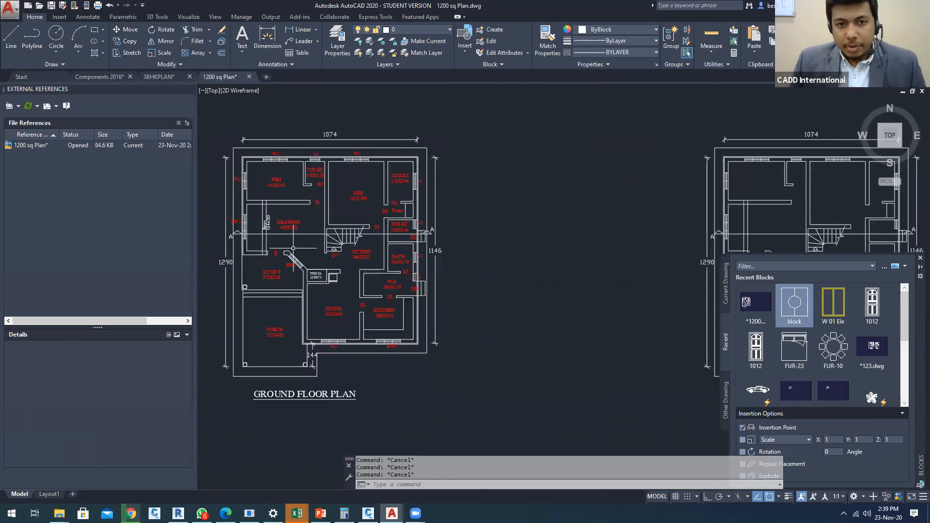
{"action": "scroll", "coordinate": [308, 257], "scroll_direction": "down", "scroll_amount": 2}
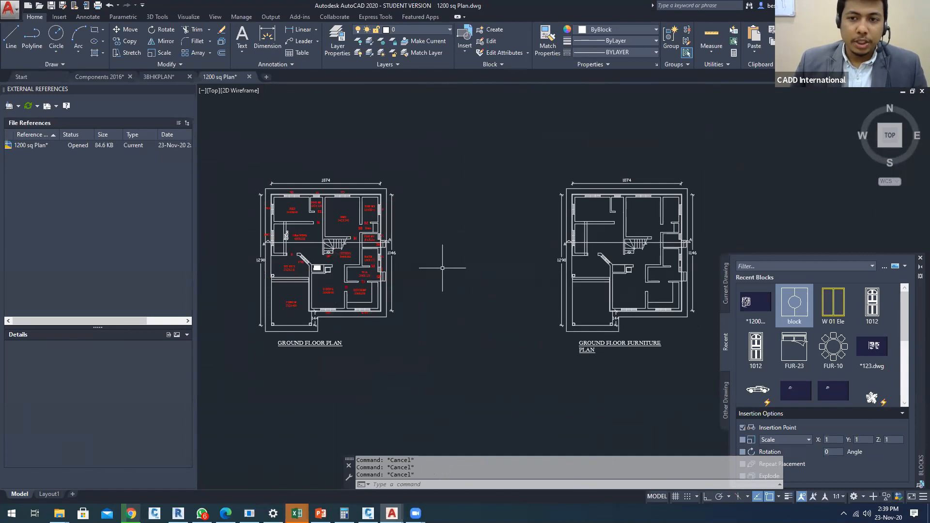
Examine the ground floor plan and the ground floor furniture plan in the 1200 sq Plan drawing
{"action": "scroll", "coordinate": [465, 266], "scroll_direction": "down", "scroll_amount": 2}
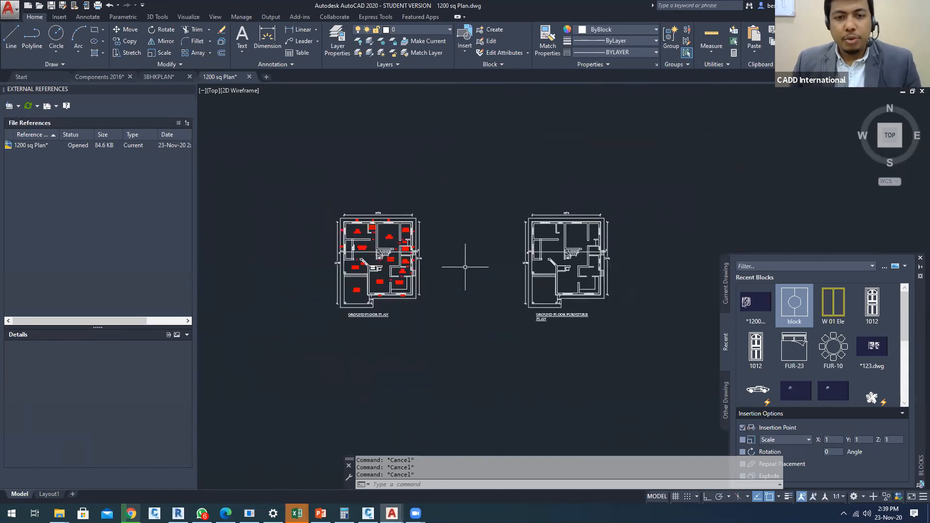
{"action": "scroll", "coordinate": [400, 255], "scroll_direction": "up", "scroll_amount": 4}
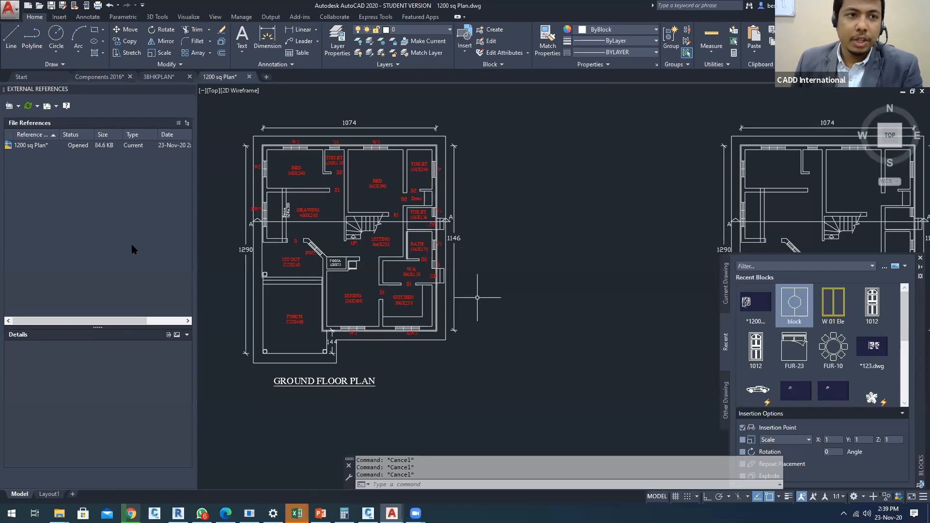
{"action": "scroll", "coordinate": [478, 298], "scroll_direction": "down", "scroll_amount": 4}
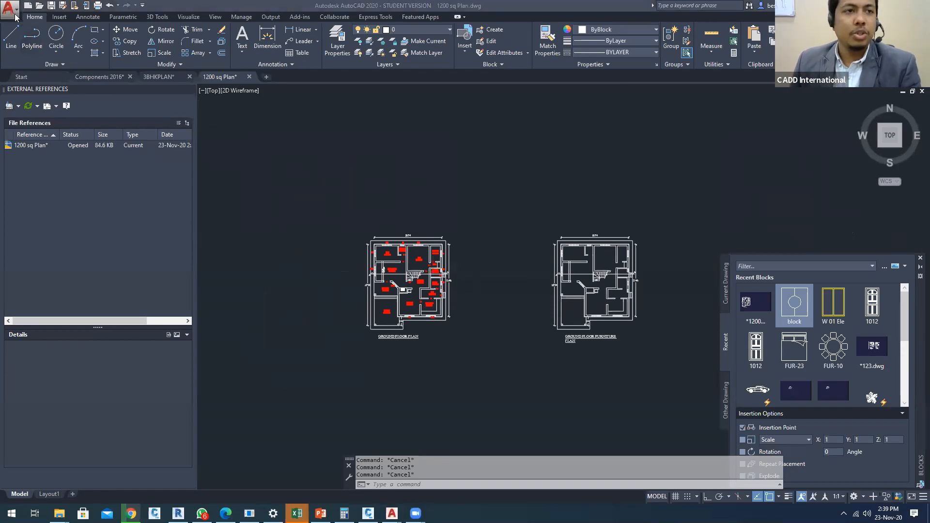
{"action": "left_click", "coordinate": [48, 5]}
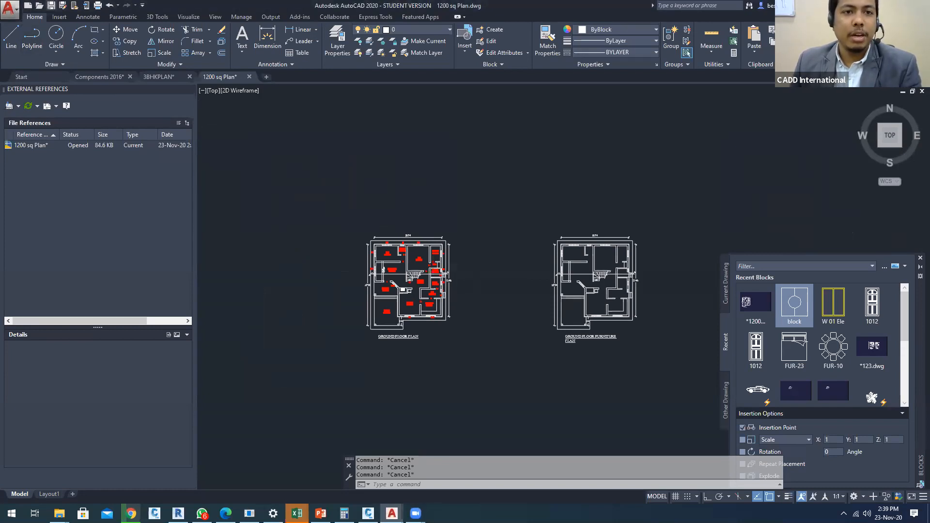
{"action": "middle_click_drag", "start_coordinate": [465, 221], "coordinate": [422, 216]}
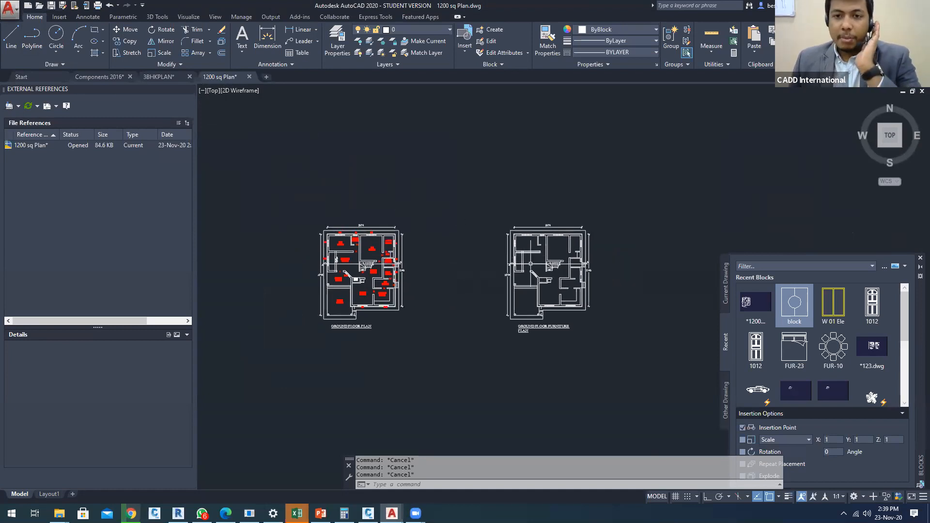
{"action": "scroll", "coordinate": [530, 266], "scroll_direction": "up", "scroll_amount": 2}
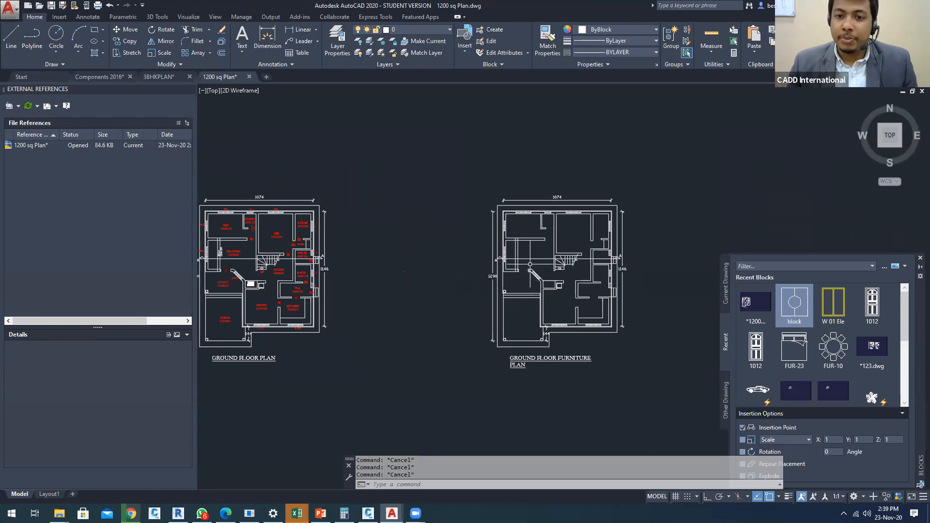
{"action": "mouse_move", "coordinate": [528, 258]}
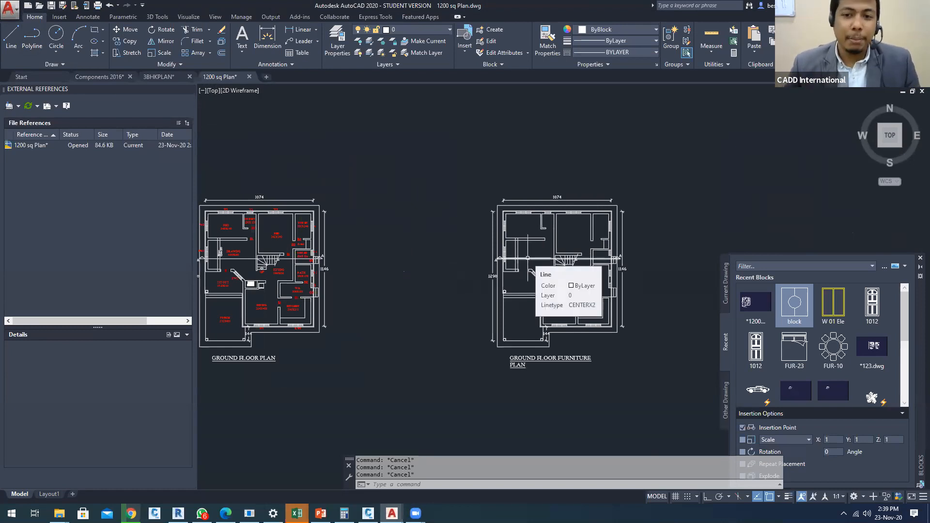
{"action": "middle_click_drag", "start_coordinate": [411, 183], "coordinate": [392, 176]}
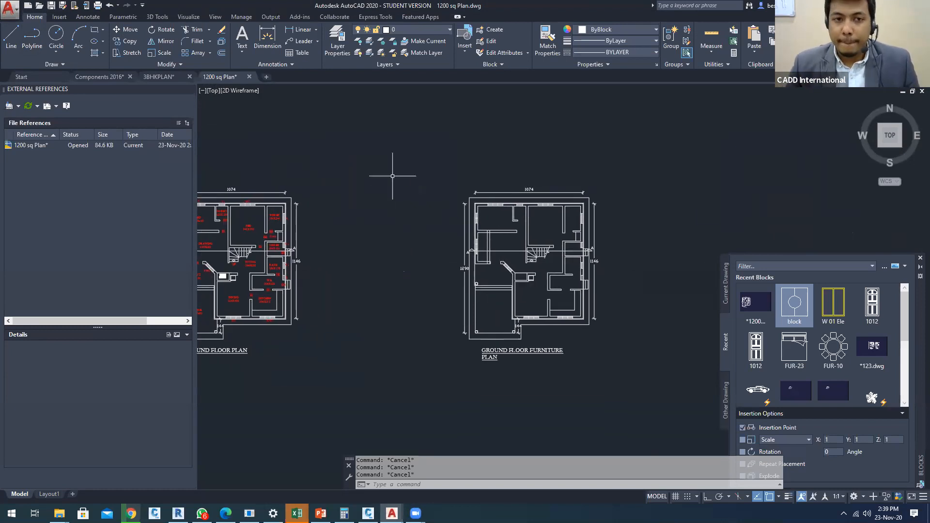
Create a new blank drawing and bring up its external references manager with the XREF command
{"action": "left_click", "coordinate": [266, 77]}
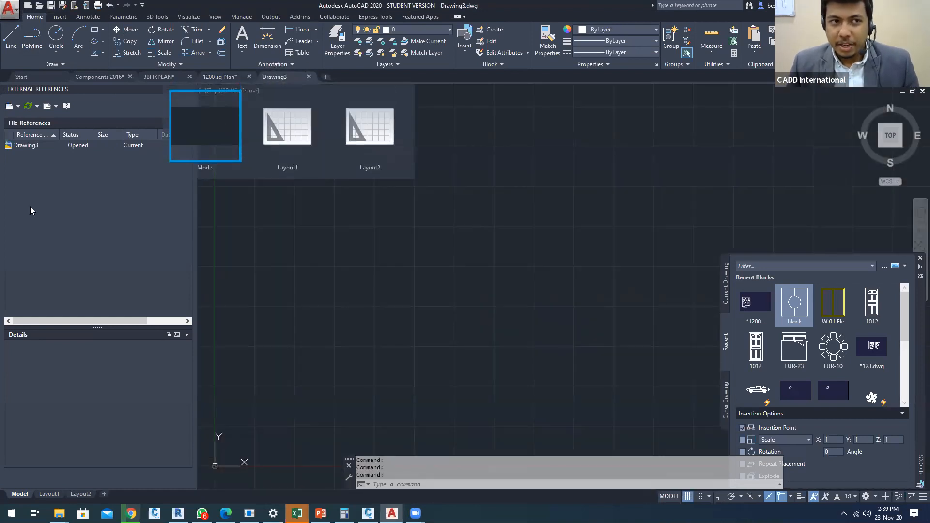
{"action": "left_click", "coordinate": [191, 89]}
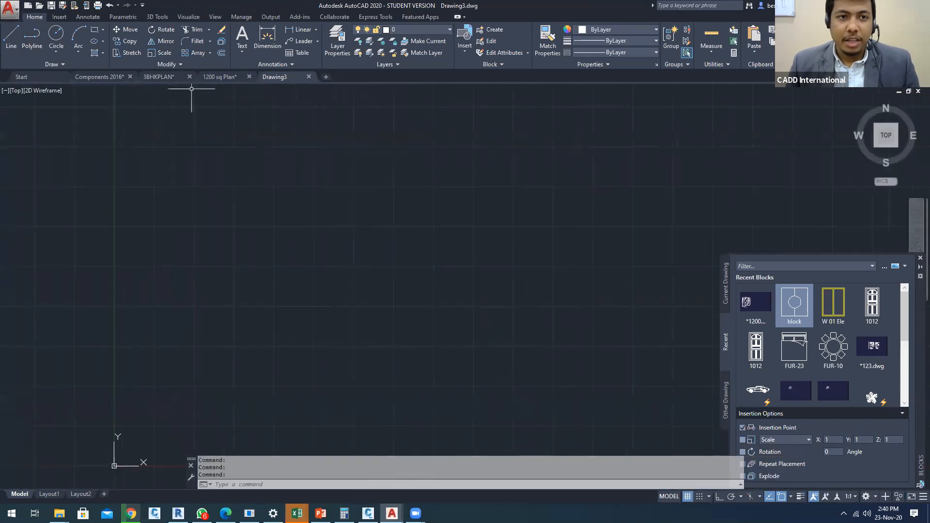
{"action": "type", "text": "XR"}
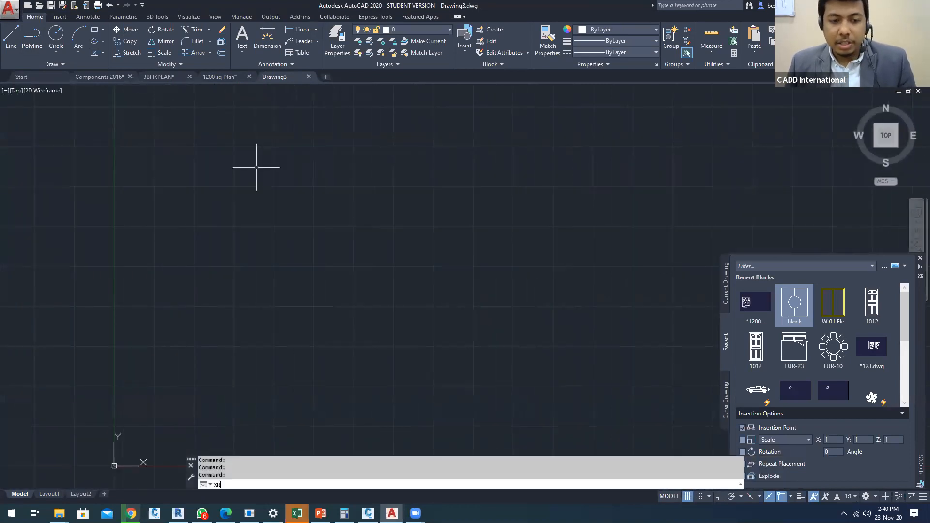
{"action": "key", "text": "Return"}
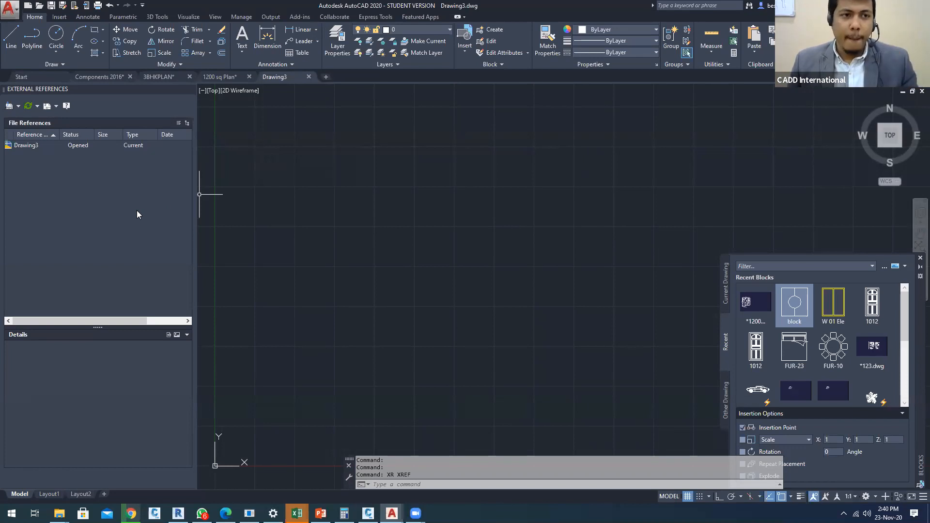
Attach the 1200 sq Plan DWG from the Desktop as an overlay reference with a relative path, scale 1 and insertion point 0,0,0
{"action": "left_click", "coordinate": [11, 105]}
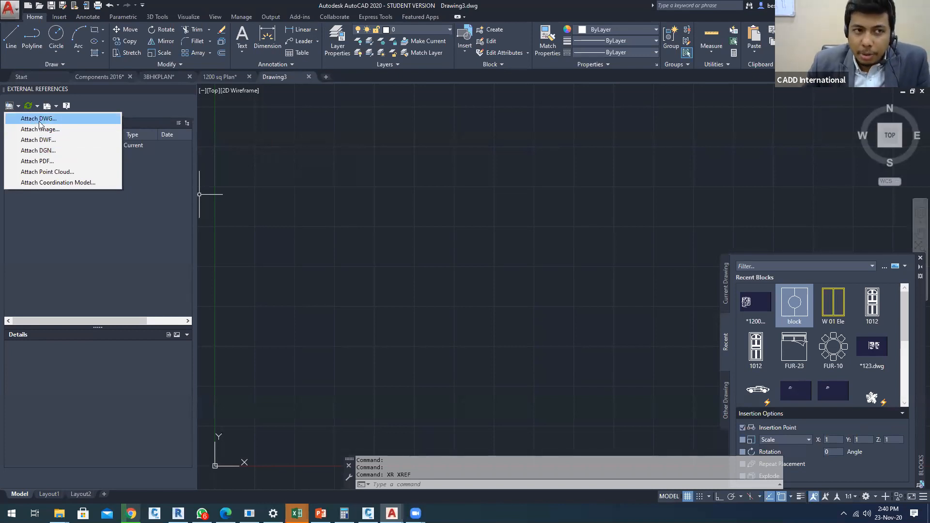
{"action": "left_click", "coordinate": [38, 119]}
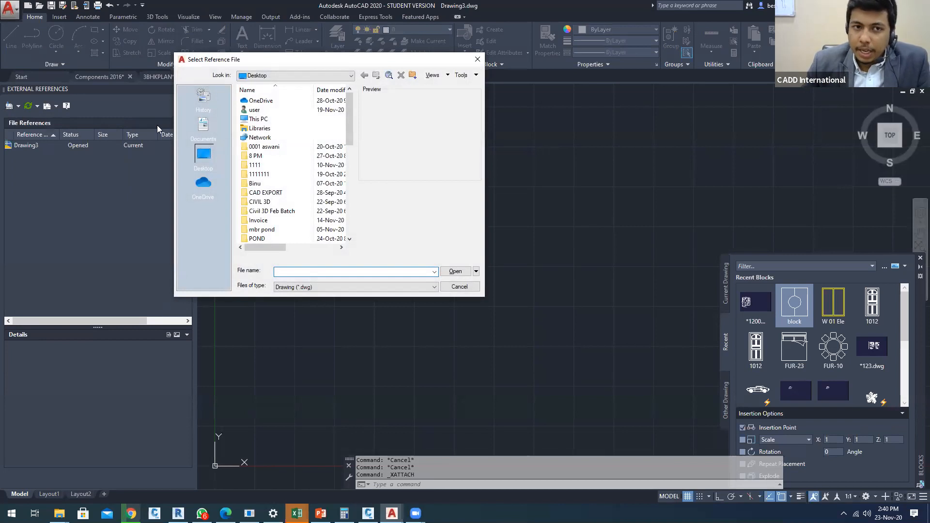
{"action": "left_click", "coordinate": [251, 147]}
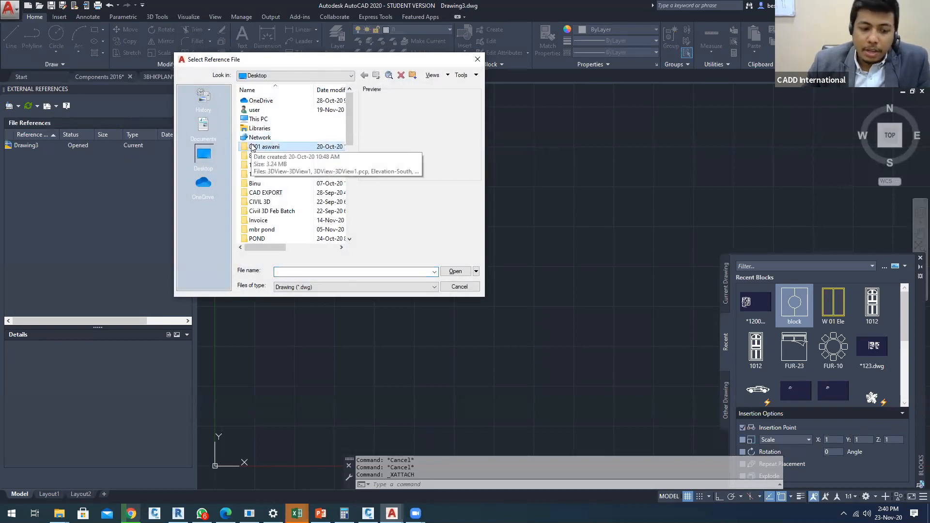
{"action": "type", "text": "123"}
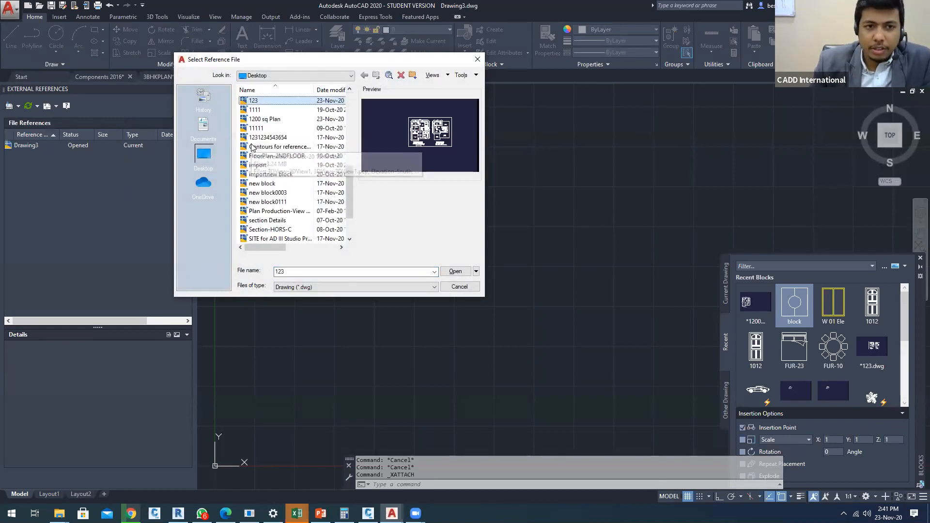
{"action": "left_click", "coordinate": [265, 119]}
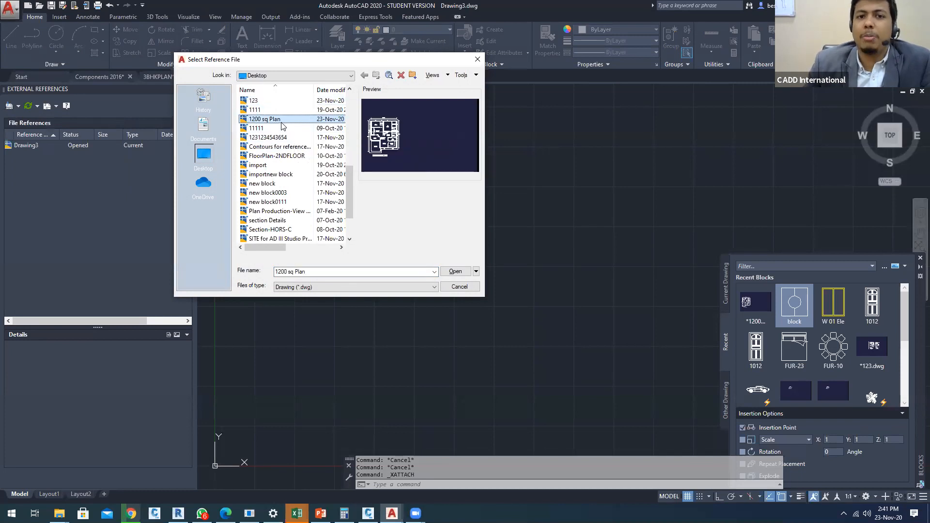
{"action": "left_click", "coordinate": [461, 275]}
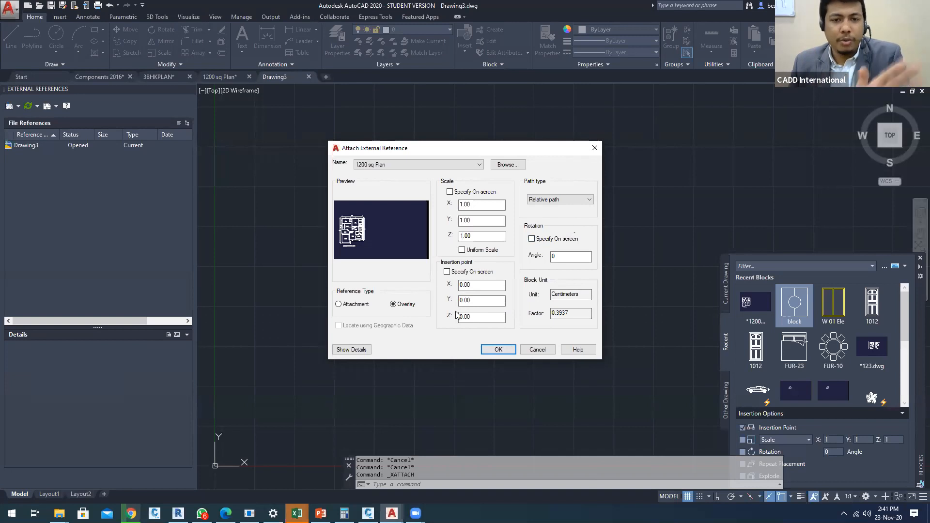
{"action": "left_click", "coordinate": [508, 350]}
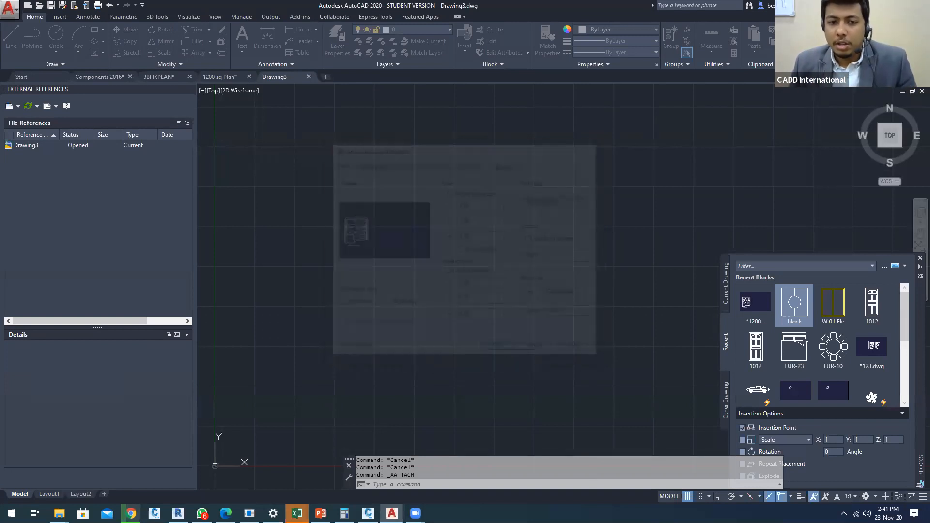
Inspect the attached ground floor plan reference in the new drawing, both in detail and as a whole
{"action": "scroll", "coordinate": [502, 346], "scroll_direction": "down", "scroll_amount": 8}
{"action": "middle_click_drag", "start_coordinate": [503, 346], "coordinate": [436, 349]}
{"action": "scroll", "coordinate": [426, 349], "scroll_direction": "down", "scroll_amount": 5}
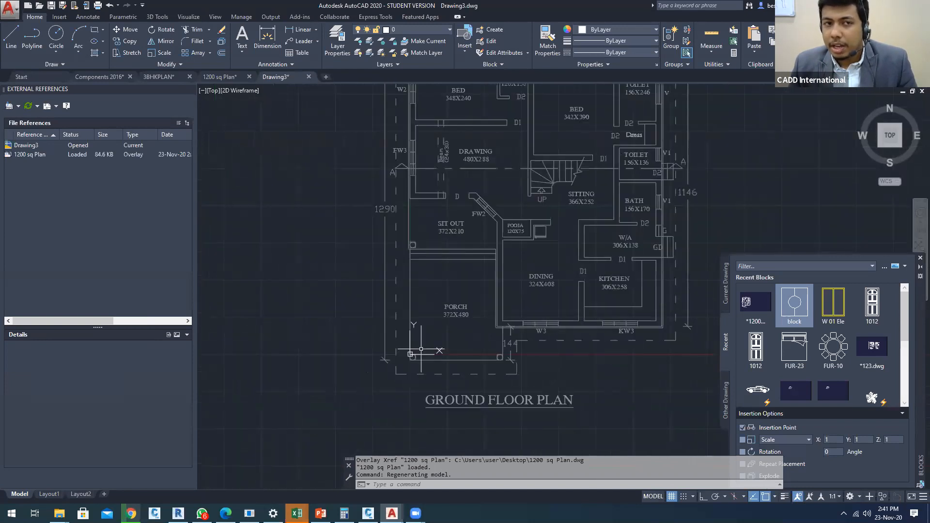
{"action": "scroll", "coordinate": [421, 349], "scroll_direction": "down", "scroll_amount": 3}
{"action": "middle_click_drag", "start_coordinate": [421, 350], "coordinate": [394, 378]}
{"action": "scroll", "coordinate": [467, 310], "scroll_direction": "down", "scroll_amount": 6}
{"action": "middle_click_drag", "start_coordinate": [466, 310], "coordinate": [452, 302]}
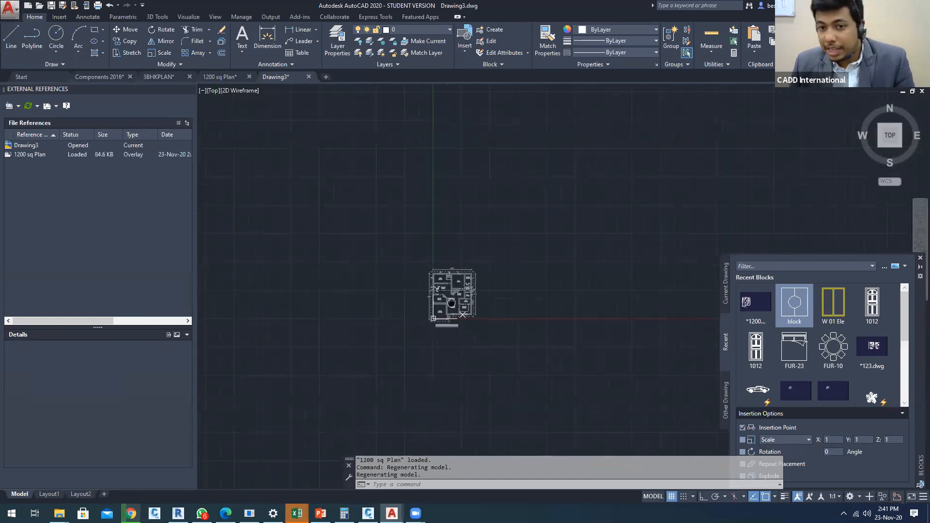
{"action": "scroll", "coordinate": [452, 303], "scroll_direction": "up", "scroll_amount": 3}
Save the 1200 sq Plan source drawing and re-save it under the same name, replacing the existing Desktop file
{"action": "left_click", "coordinate": [219, 77]}
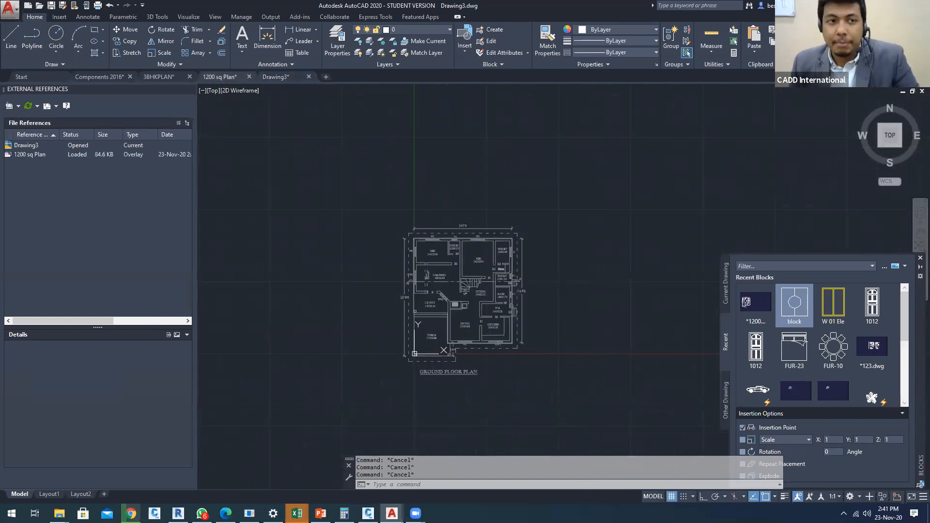
{"action": "left_click", "coordinate": [51, 7]}
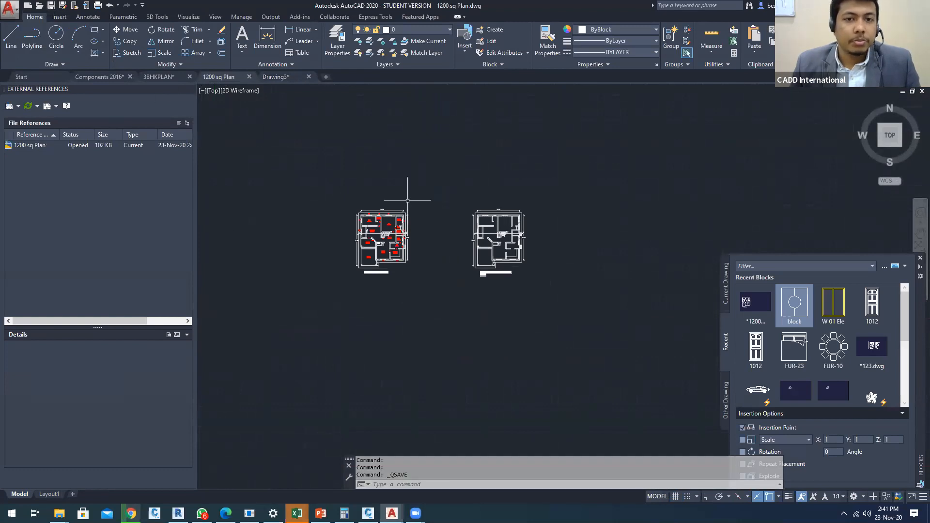
{"action": "left_click", "coordinate": [10, 9]}
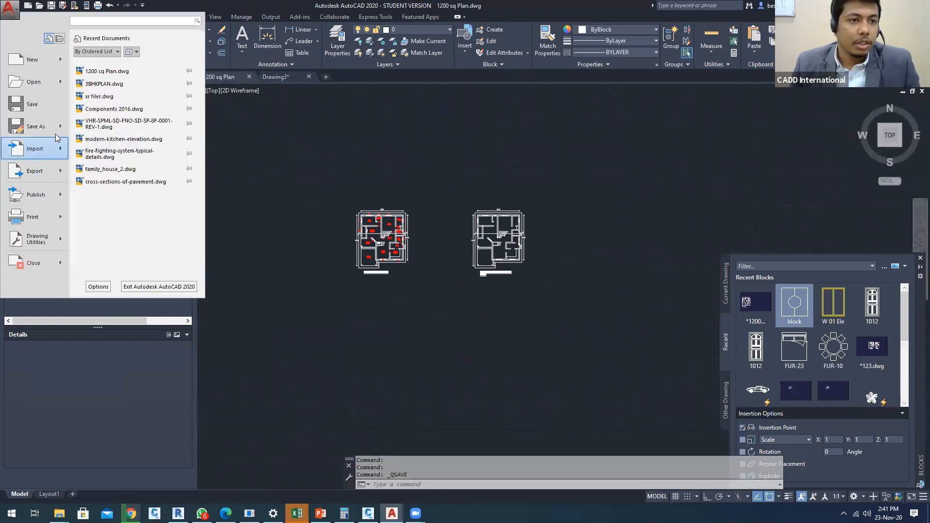
{"action": "key", "text": "Escape"}
{"action": "key", "text": "ctrl+shift+s"}
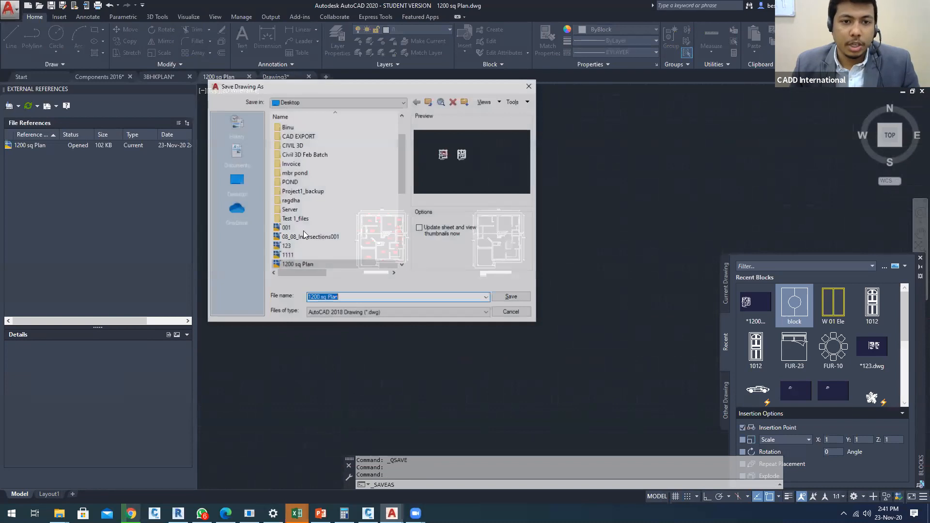
{"action": "left_click", "coordinate": [512, 297]}
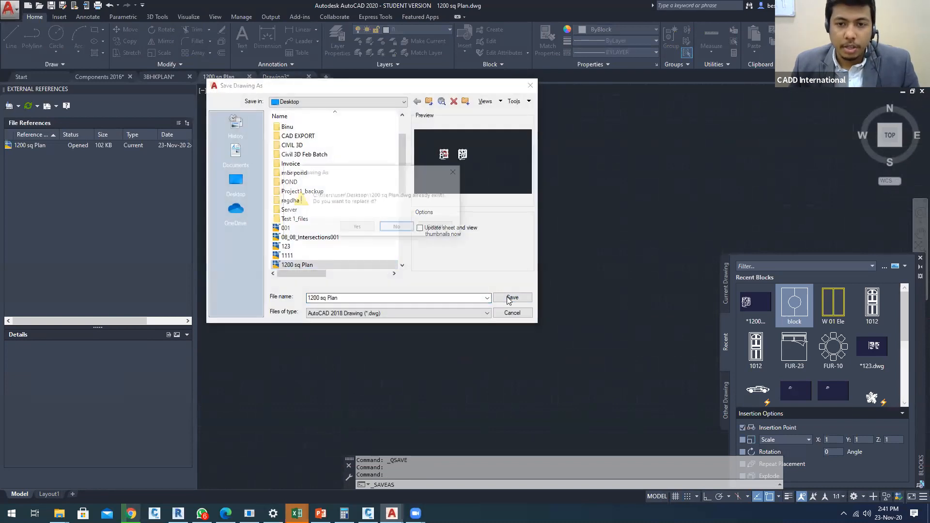
{"action": "left_click", "coordinate": [362, 229]}
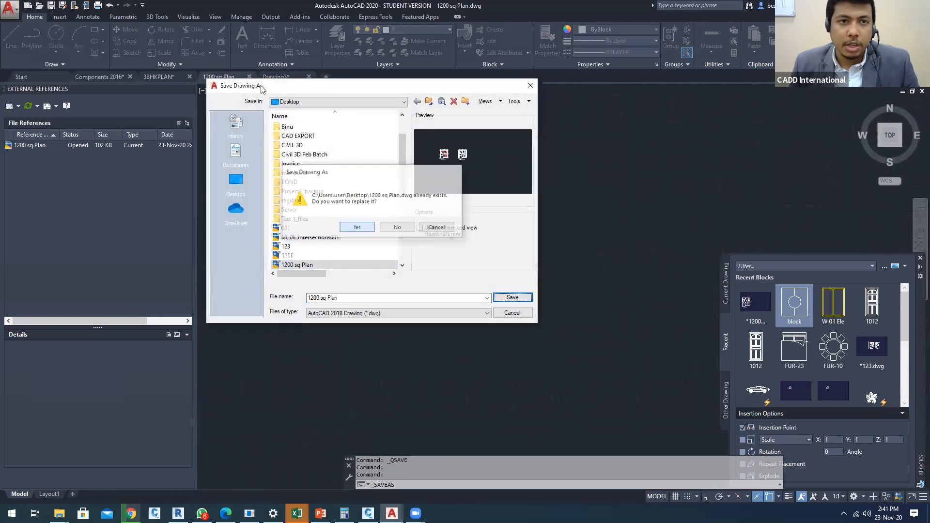
Return to Drawing3 and close the Blocks palette
{"action": "left_click", "coordinate": [273, 77]}
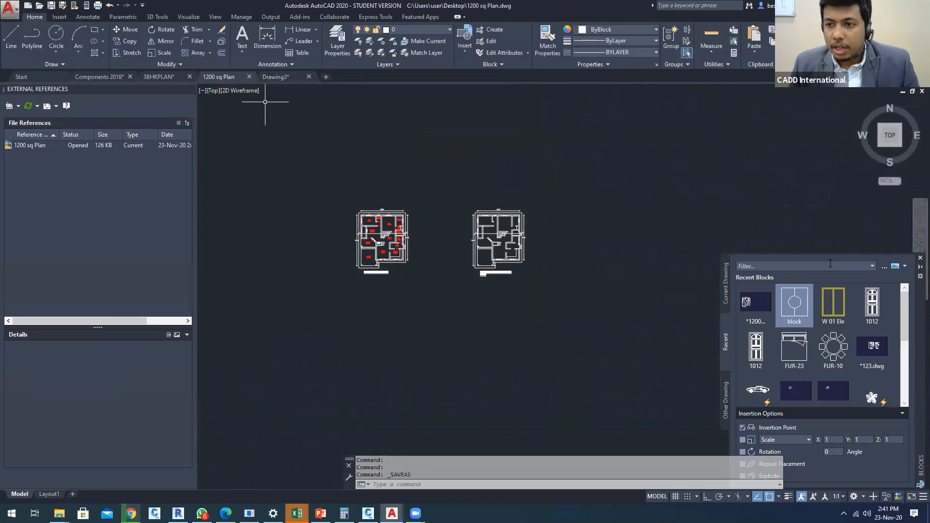
{"action": "left_click", "coordinate": [726, 284]}
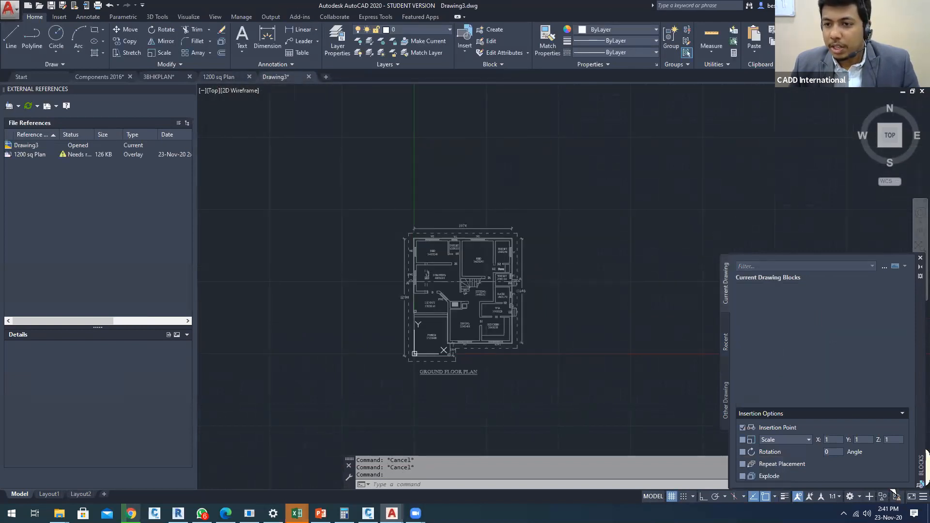
{"action": "left_click", "coordinate": [920, 258]}
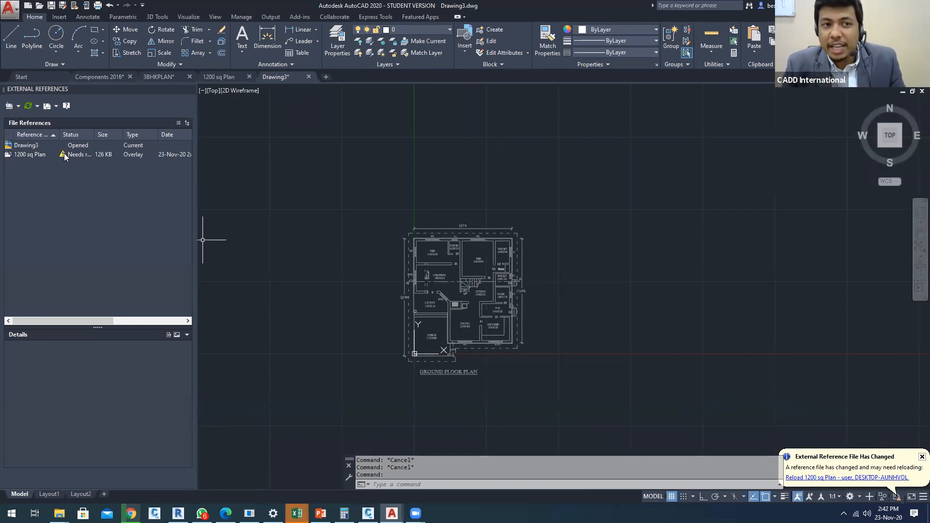
Reload the changed 1200 sq Plan reference in Drawing3 and view both referenced plans
{"action": "mouse_move", "coordinate": [64, 153]}
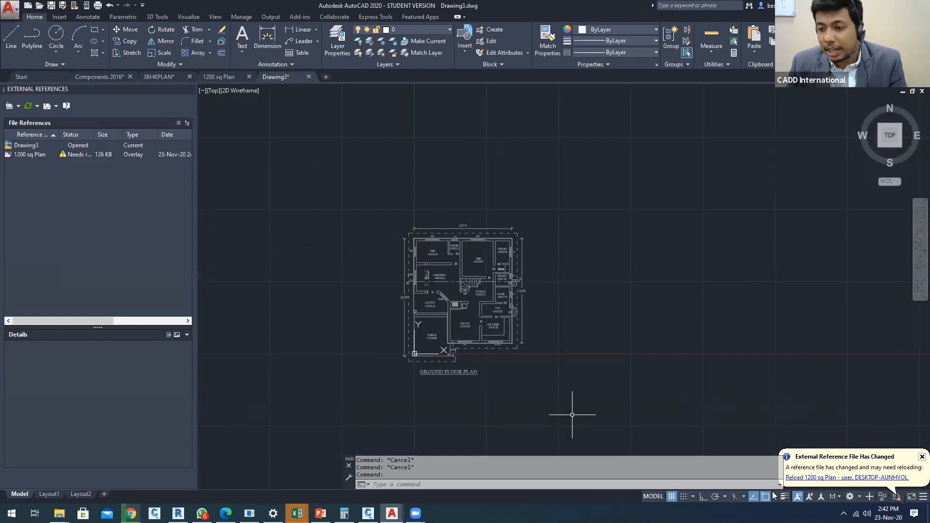
{"action": "left_click", "coordinate": [829, 479]}
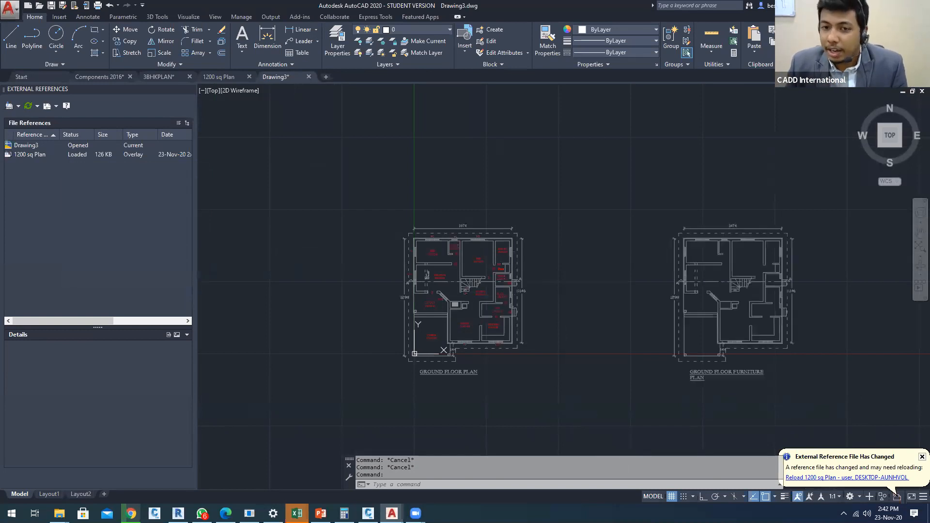
{"action": "middle_click_drag", "start_coordinate": [686, 411], "coordinate": [565, 391]}
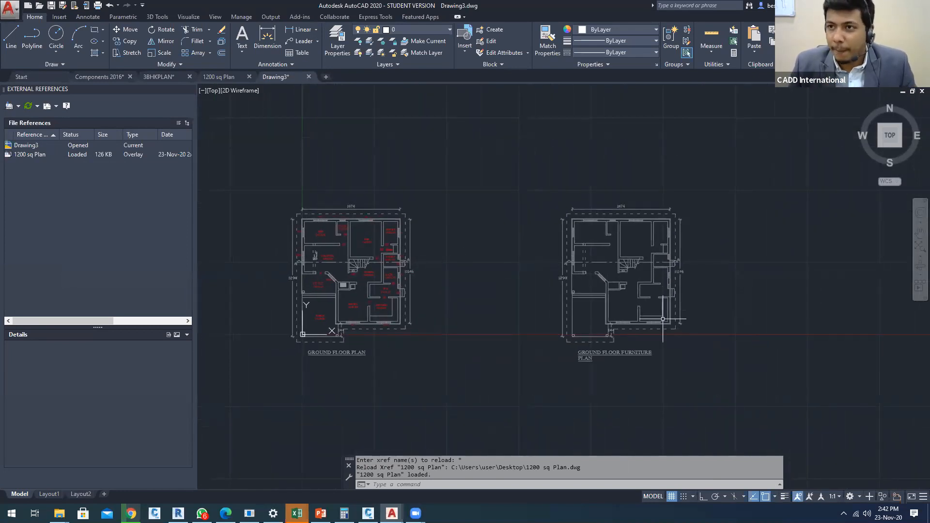
Copy the green round four-chair table block from the furniture blocks in the Components 2016 drawing
{"action": "left_click", "coordinate": [231, 76]}
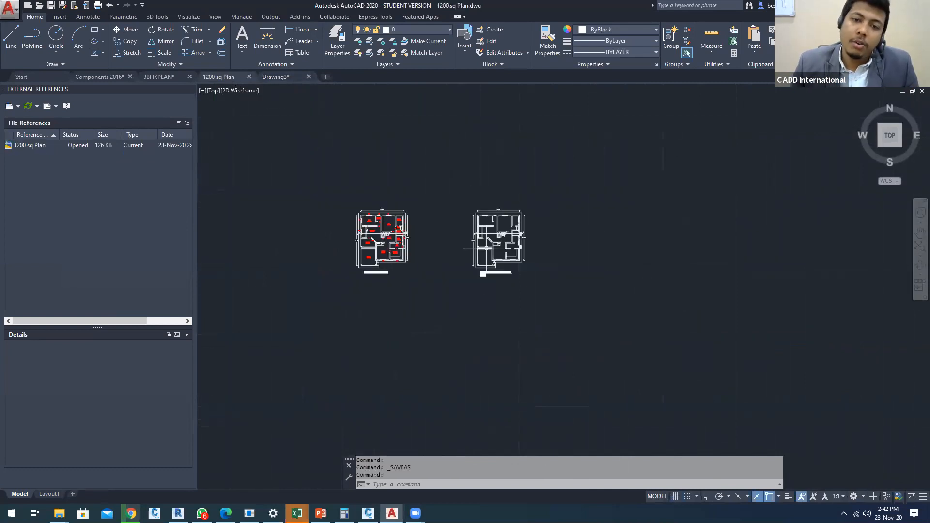
{"action": "left_click", "coordinate": [112, 79]}
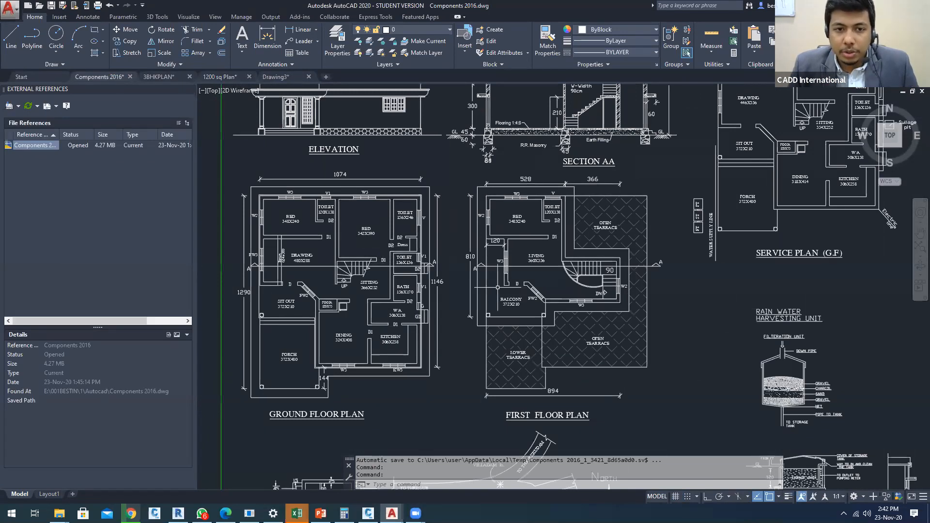
{"action": "scroll", "coordinate": [498, 287], "scroll_direction": "down", "scroll_amount": 3}
{"action": "middle_click_drag", "start_coordinate": [435, 316], "coordinate": [342, 297]}
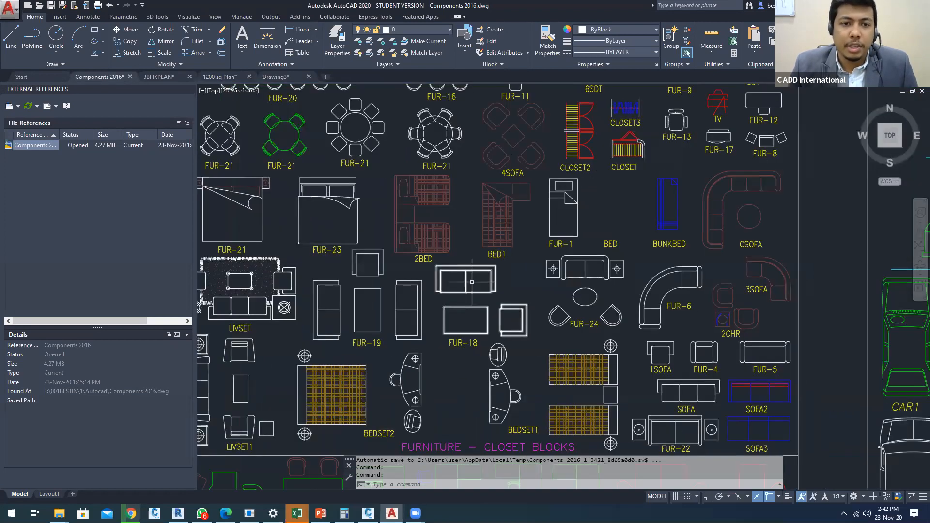
{"action": "middle_click_drag", "start_coordinate": [471, 282], "coordinate": [511, 365]}
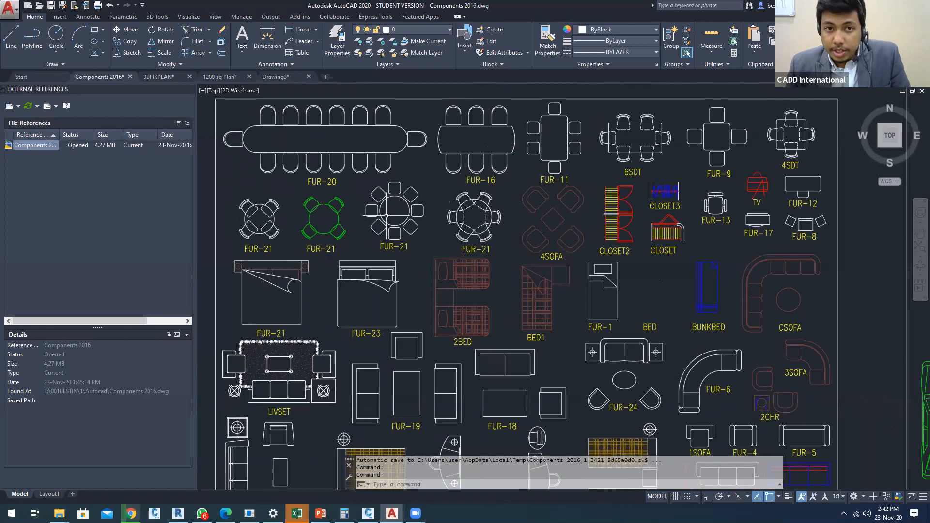
{"action": "left_click", "coordinate": [338, 216]}
{"action": "key", "text": "ctrl+c"}
Paste the green round table into the 1200 sq Plan drawing, in the dining room of the ground floor furniture plan
{"action": "left_click", "coordinate": [220, 77]}
{"action": "scroll", "coordinate": [416, 238], "scroll_direction": "down", "scroll_amount": 4}
{"action": "key", "text": "ctrl+v"}
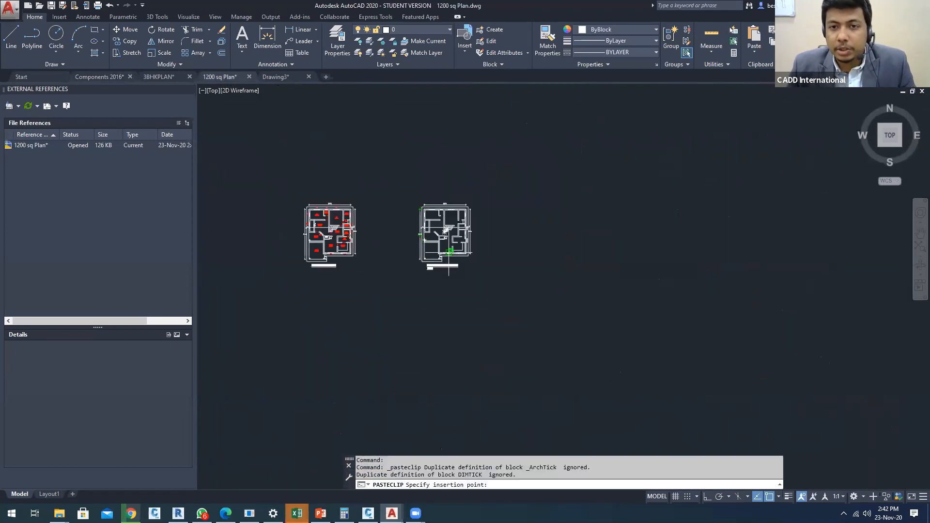
{"action": "scroll", "coordinate": [449, 254], "scroll_direction": "up", "scroll_amount": 5}
{"action": "scroll", "coordinate": [443, 205], "scroll_direction": "down", "scroll_amount": 2}
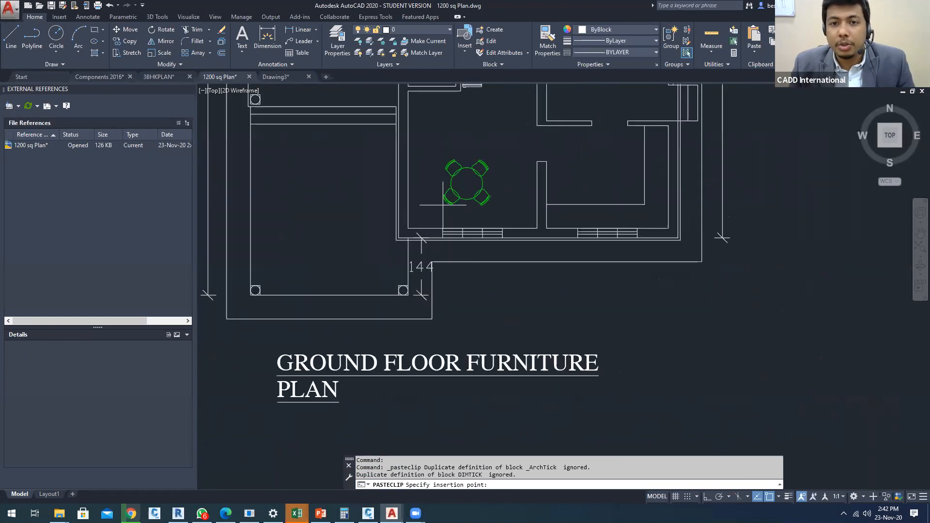
{"action": "scroll", "coordinate": [430, 274], "scroll_direction": "down", "scroll_amount": 4}
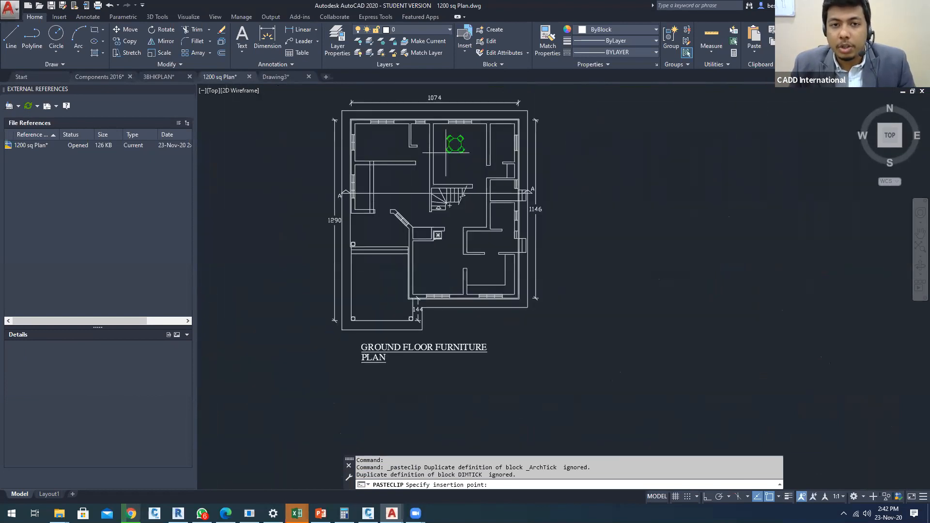
{"action": "scroll", "coordinate": [445, 155], "scroll_direction": "up", "scroll_amount": 2}
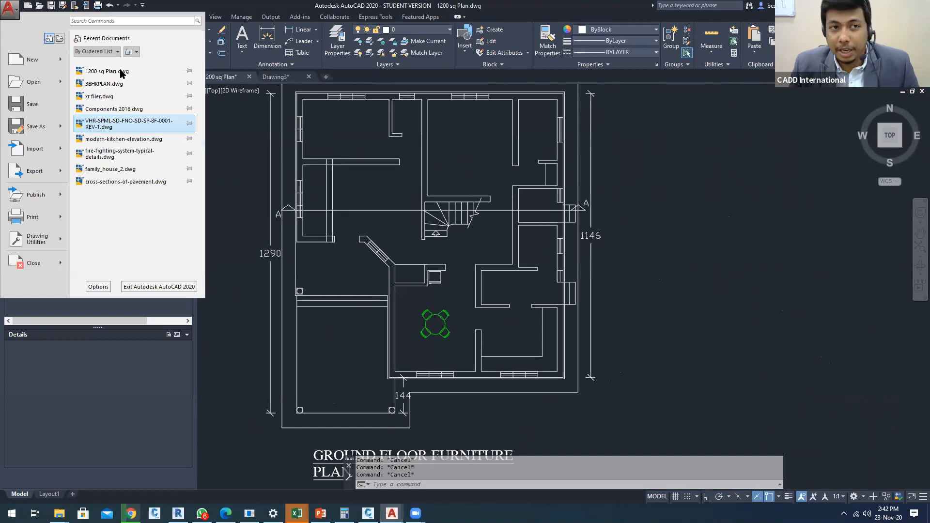
Re-save the 1200 sq Plan drawing over its existing Desktop file and reload its reference in Drawing3
{"action": "key", "text": "ctrl+shift+s"}
{"action": "left_click", "coordinate": [509, 301]}
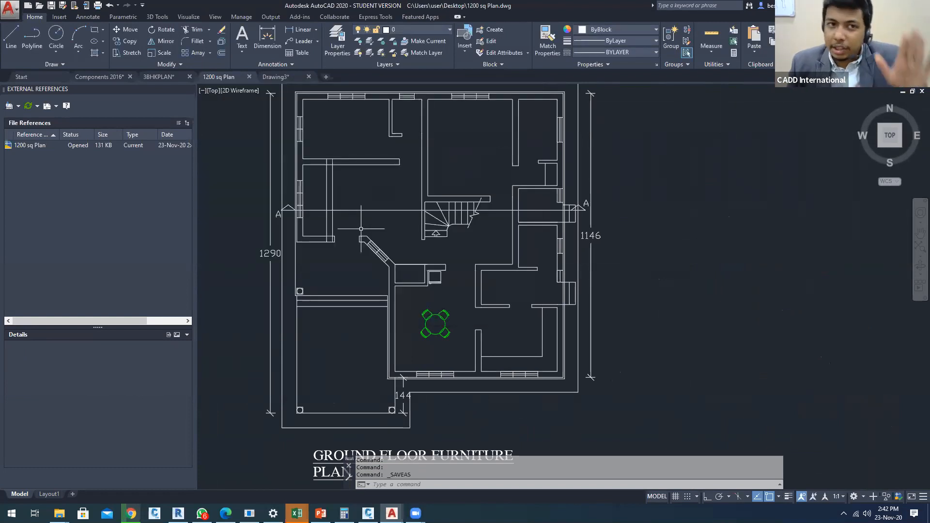
{"action": "left_click", "coordinate": [282, 79]}
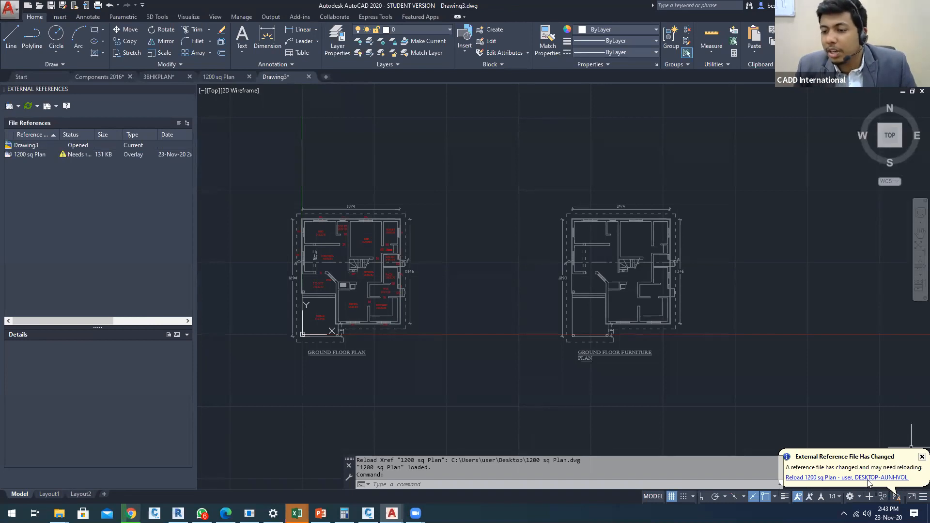
{"action": "left_click", "coordinate": [896, 494]}
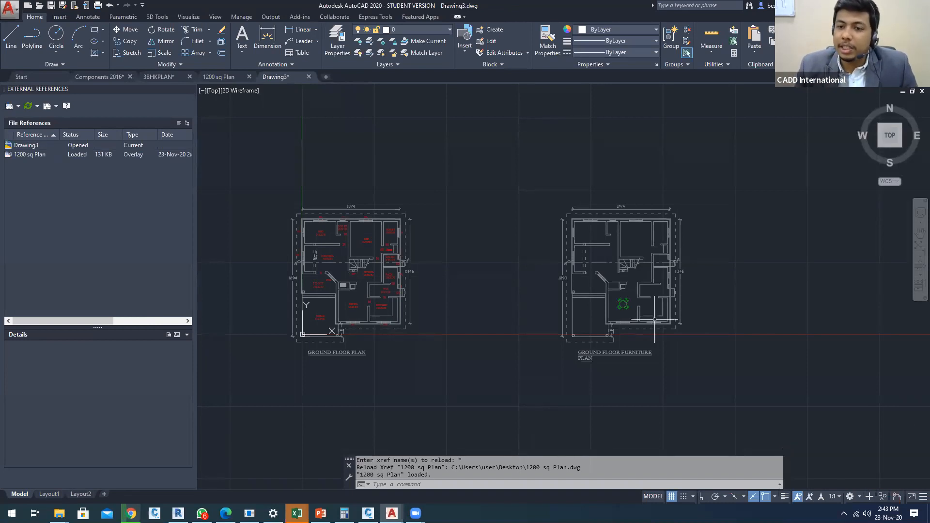
{"action": "scroll", "coordinate": [651, 305], "scroll_direction": "up", "scroll_amount": 4}
{"action": "mouse_move", "coordinate": [655, 301]}
{"action": "middle_mouse_down"}
{"action": "mouse_move", "coordinate": [585, 327]}
{"action": "mouse_move", "coordinate": [573, 341]}
{"action": "middle_mouse_up"}
{"action": "middle_click_drag", "start_coordinate": [609, 133], "coordinate": [541, 176]}
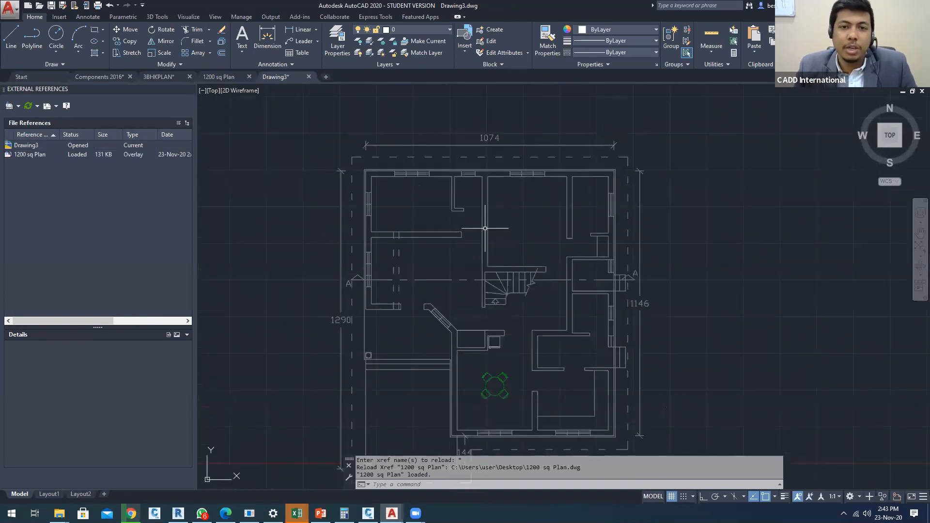
Dimension the overall width of the referenced furniture plan in Drawing3, placing the dimension line above the plan's existing width dimension
{"action": "type", "text": "DI"}
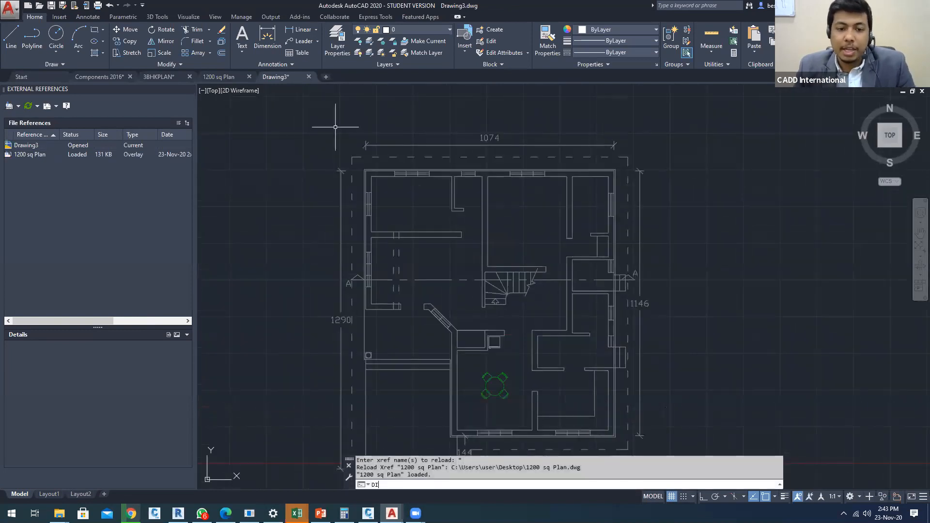
{"action": "type", "text": "M"}
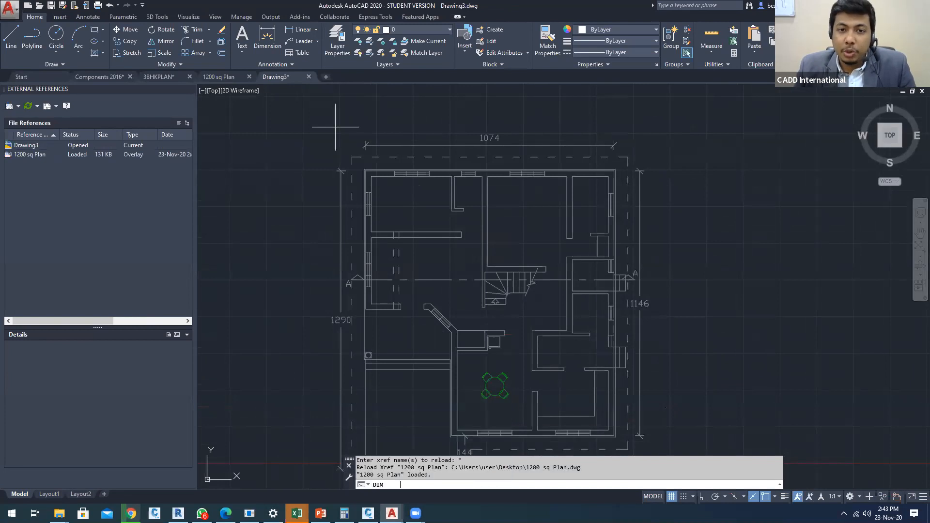
{"action": "key", "text": "Return"}
{"action": "scroll", "coordinate": [364, 172], "scroll_direction": "up", "scroll_amount": 5}
{"action": "left_click", "coordinate": [386, 155]}
{"action": "middle_click_drag", "start_coordinate": [628, 155], "coordinate": [388, 195]}
{"action": "scroll", "coordinate": [388, 195], "scroll_direction": "down", "scroll_amount": 2}
{"action": "middle_click_drag", "start_coordinate": [587, 199], "coordinate": [380, 199]}
{"action": "middle_click_drag", "start_coordinate": [705, 195], "coordinate": [338, 198]}
{"action": "left_click", "coordinate": [664, 199]}
{"action": "middle_click_drag", "start_coordinate": [634, 165], "coordinate": [749, 332]}
{"action": "scroll", "coordinate": [631, 280], "scroll_direction": "down", "scroll_amount": 8}
{"action": "left_click", "coordinate": [581, 230]}
{"action": "scroll", "coordinate": [581, 232], "scroll_direction": "up", "scroll_amount": 6}
{"action": "scroll", "coordinate": [580, 223], "scroll_direction": "up", "scroll_amount": 6}
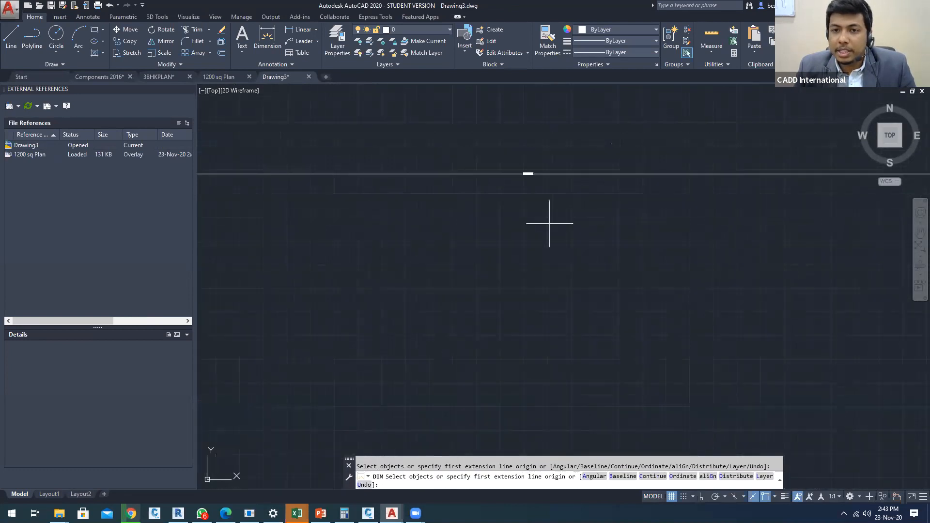
{"action": "key", "text": "Escape"}
{"action": "key", "text": "Escape"}
{"action": "scroll", "coordinate": [579, 225], "scroll_direction": "down", "scroll_amount": 3}
{"action": "scroll", "coordinate": [580, 226], "scroll_direction": "down", "scroll_amount": 4}
{"action": "key", "text": "Escape"}
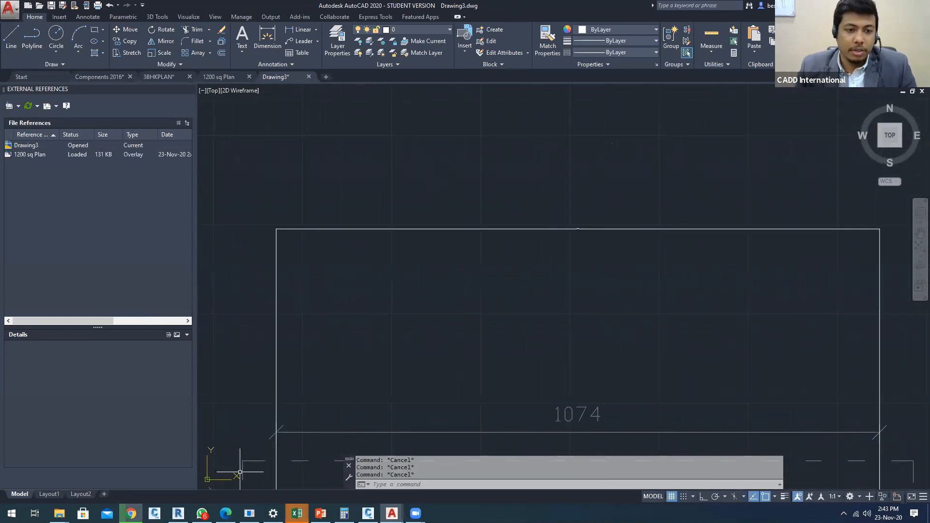
Switch to Chrome and search Google Images for "cycle image"
{"action": "left_click", "coordinate": [131, 514]}
{"action": "left_click", "coordinate": [340, 8]}
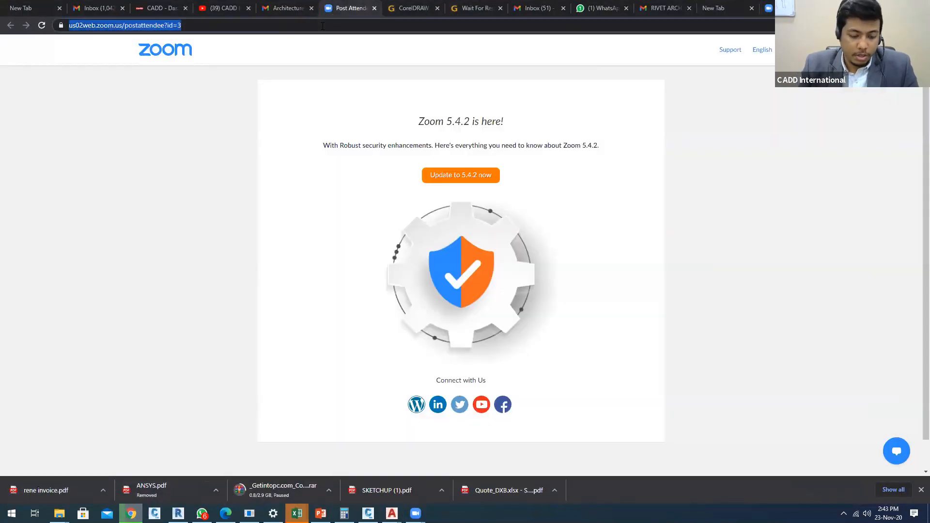
{"action": "type", "text": "CCYLE IM"}
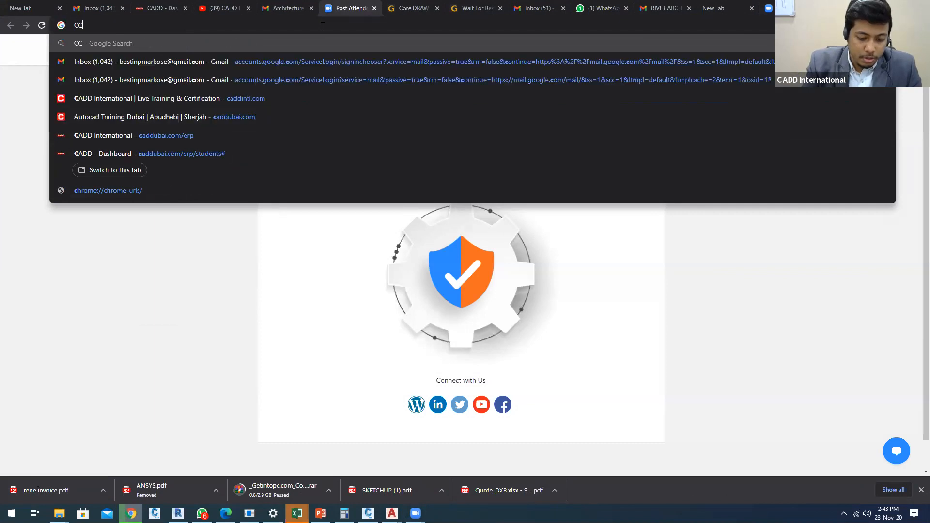
{"action": "type", "text": "AGE"}
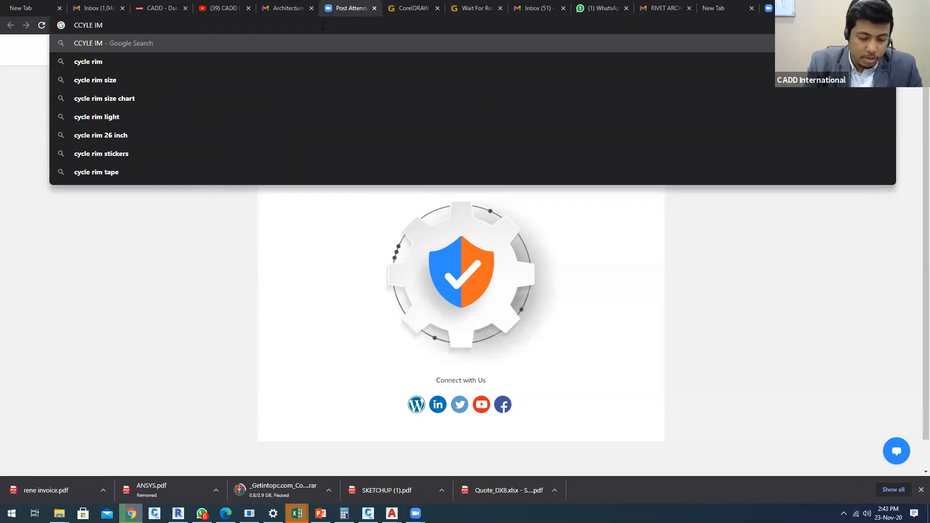
{"action": "key", "text": "Return"}
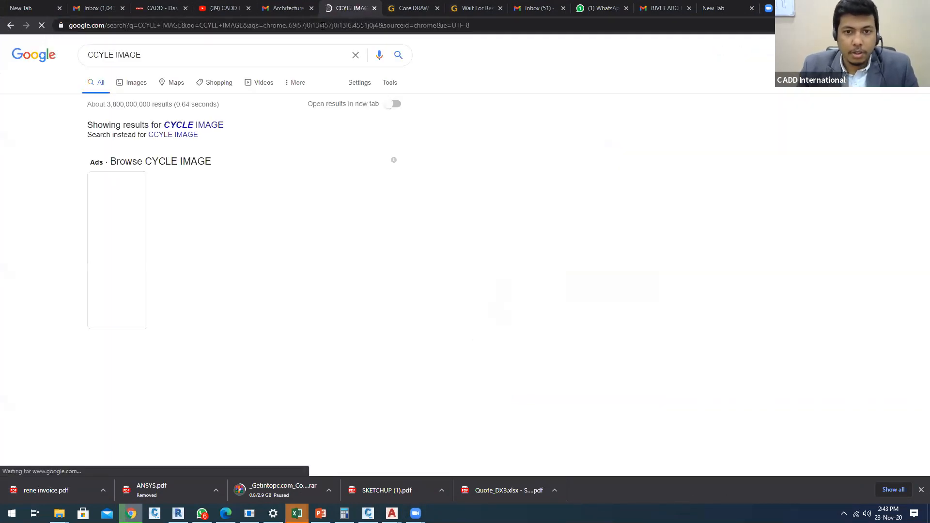
{"action": "left_click", "coordinate": [138, 82]}
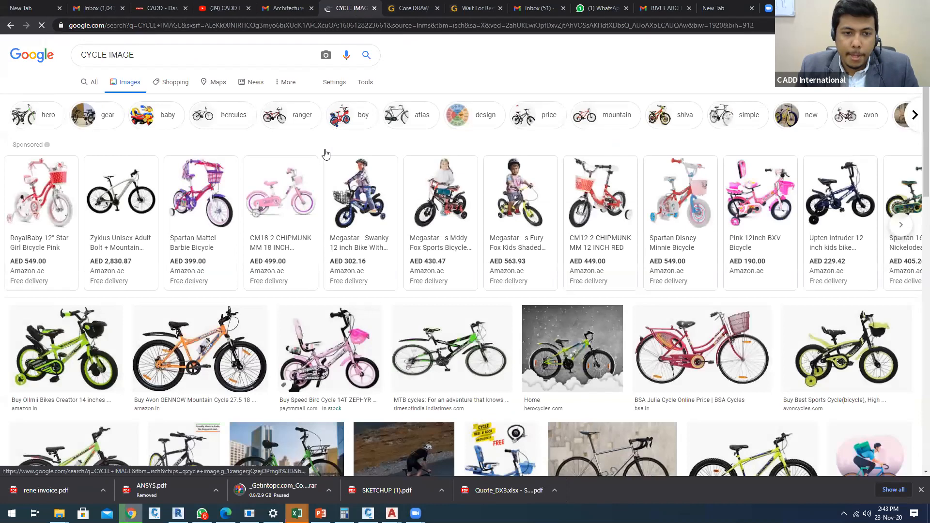
Look through the cycle image results for a picture suitable as an image reference
{"action": "scroll", "coordinate": [329, 160], "scroll_direction": "down", "scroll_amount": 3}
{"action": "scroll", "coordinate": [419, 238], "scroll_direction": "down", "scroll_amount": 1}
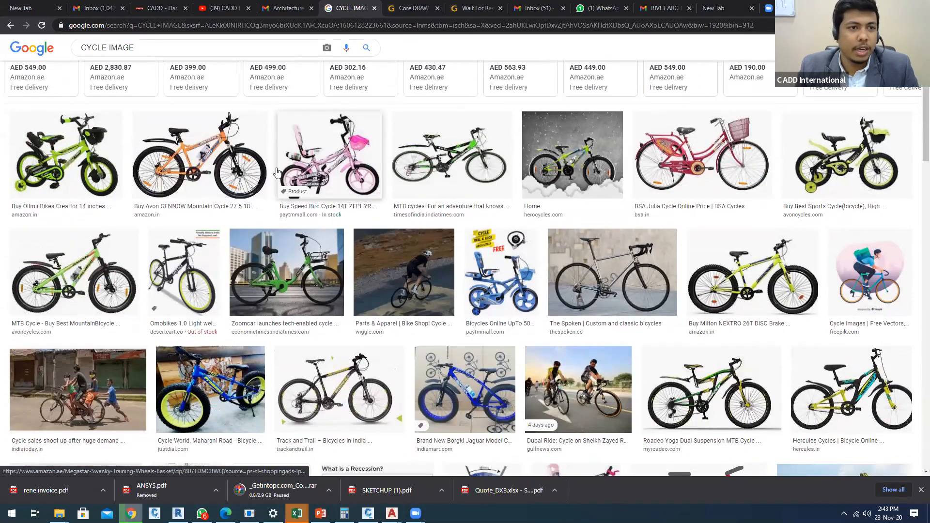
{"action": "scroll", "coordinate": [354, 186], "scroll_direction": "down", "scroll_amount": 3}
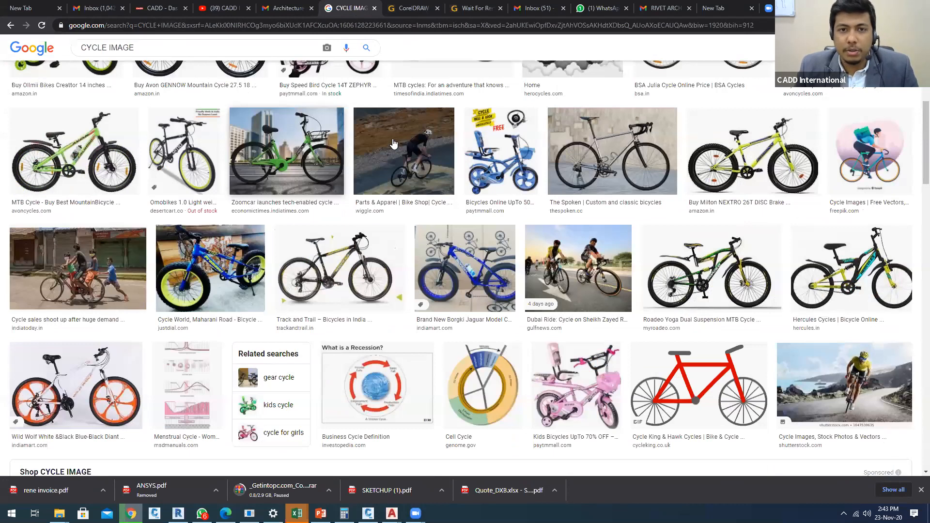
{"action": "scroll", "coordinate": [392, 144], "scroll_direction": "down", "scroll_amount": 10}
{"action": "scroll", "coordinate": [794, 416], "scroll_direction": "up", "scroll_amount": 1}
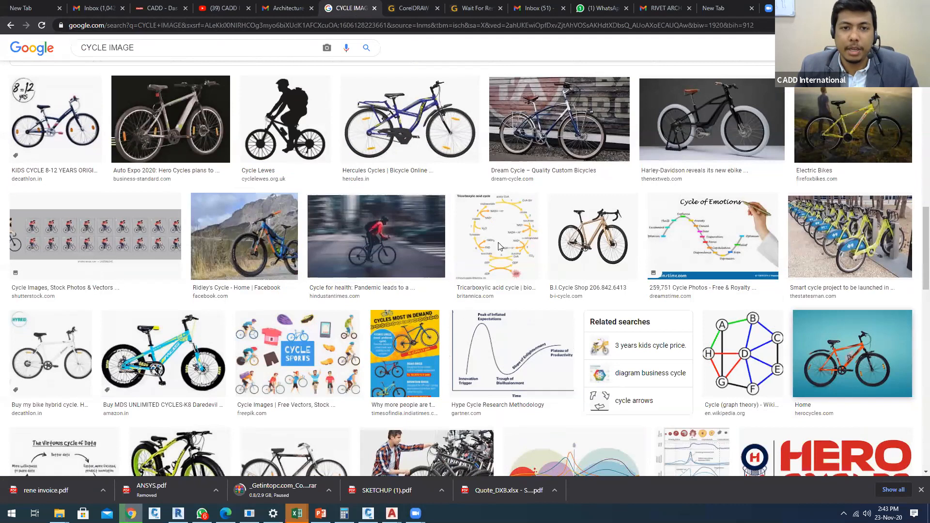
{"action": "scroll", "coordinate": [638, 245], "scroll_direction": "down", "scroll_amount": 2}
{"action": "scroll", "coordinate": [385, 223], "scroll_direction": "up", "scroll_amount": 3}
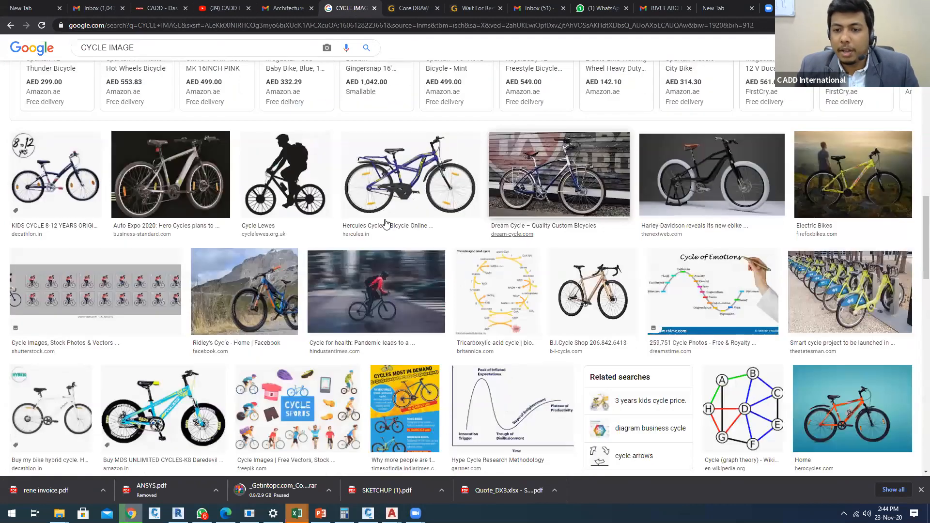
{"action": "scroll", "coordinate": [450, 219], "scroll_direction": "down", "scroll_amount": 5}
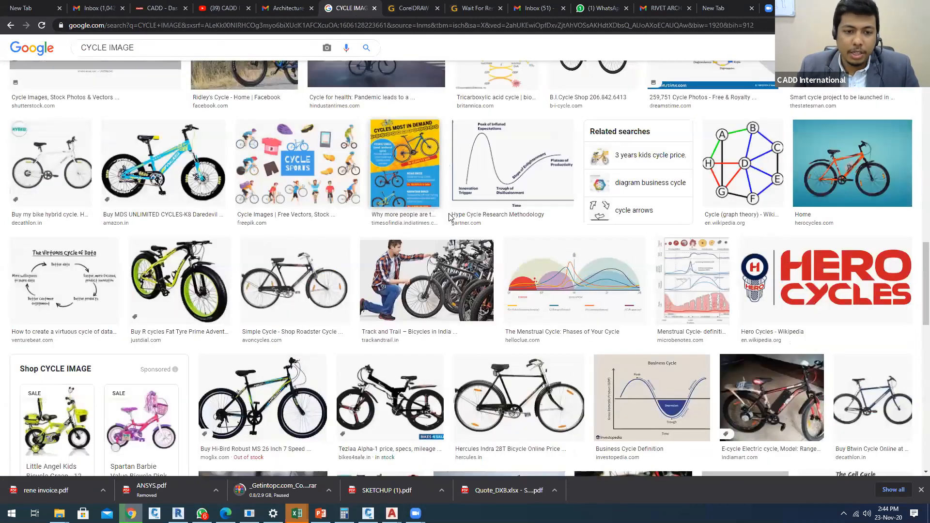
{"action": "scroll", "coordinate": [450, 219], "scroll_direction": "down", "scroll_amount": 1}
{"action": "scroll", "coordinate": [449, 217], "scroll_direction": "down", "scroll_amount": 2}
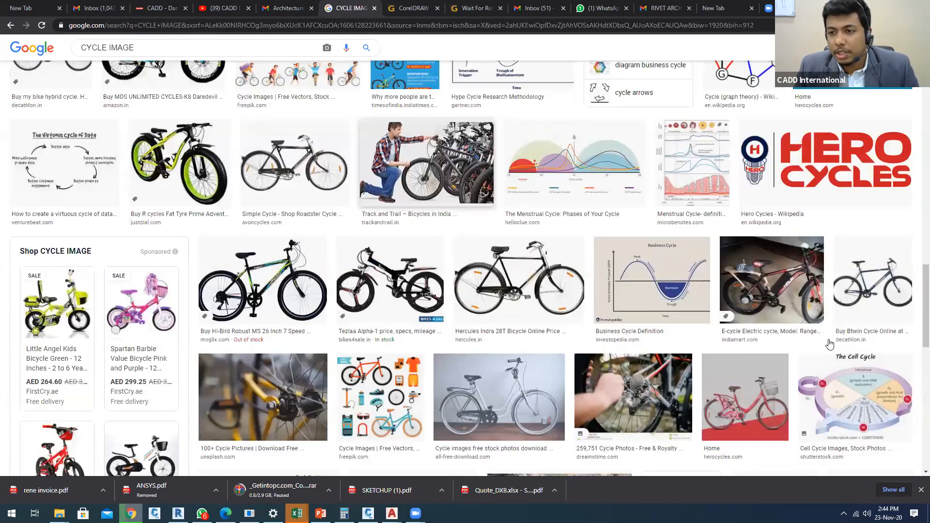
{"action": "scroll", "coordinate": [817, 320], "scroll_direction": "up", "scroll_amount": 5}
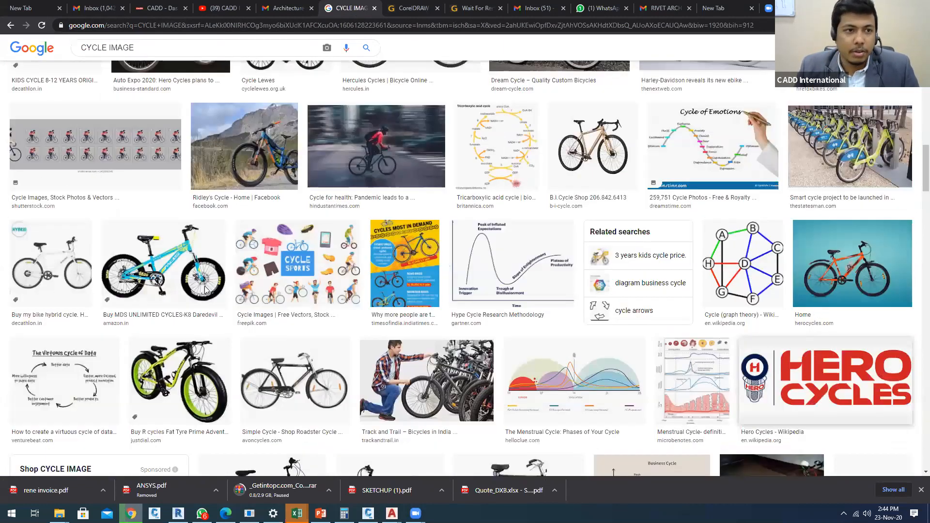
Save the Hero Cycles logo to the Desktop as a PNG image named XR IMAGE
{"action": "right_click", "coordinate": [799, 366]}
{"action": "left_click", "coordinate": [822, 306]}
{"action": "left_click", "coordinate": [101, 328]}
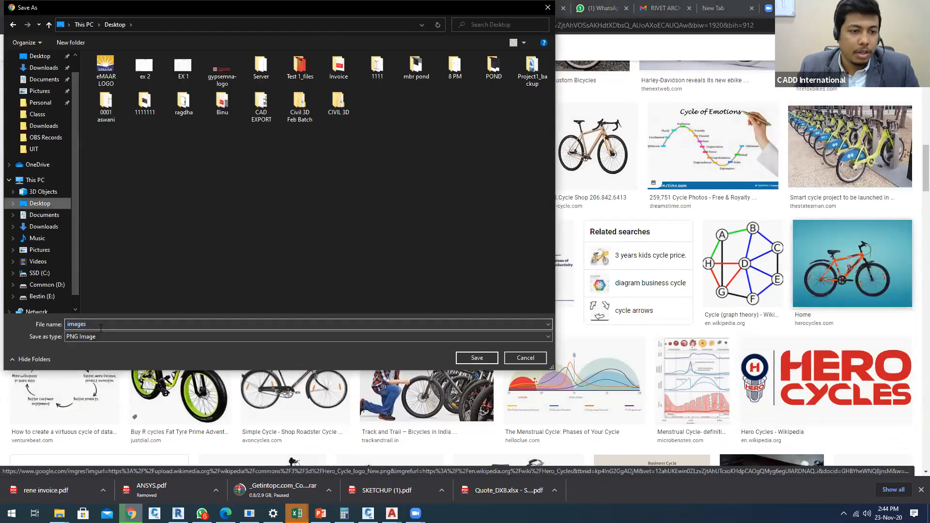
{"action": "left_click_drag", "start_coordinate": [101, 327], "coordinate": [20, 323]}
{"action": "type", "text": "XE"}
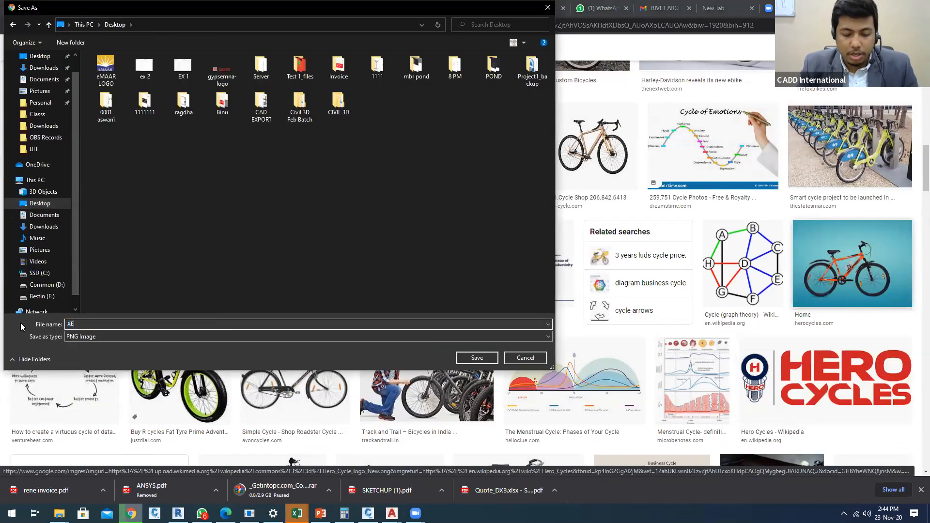
{"action": "type", "text": " IMAGE"}
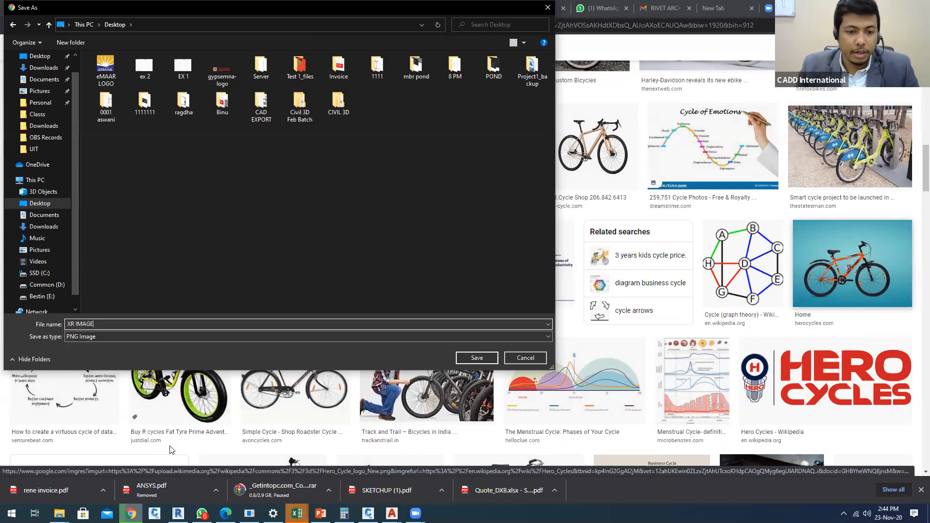
{"action": "key", "text": "Return"}
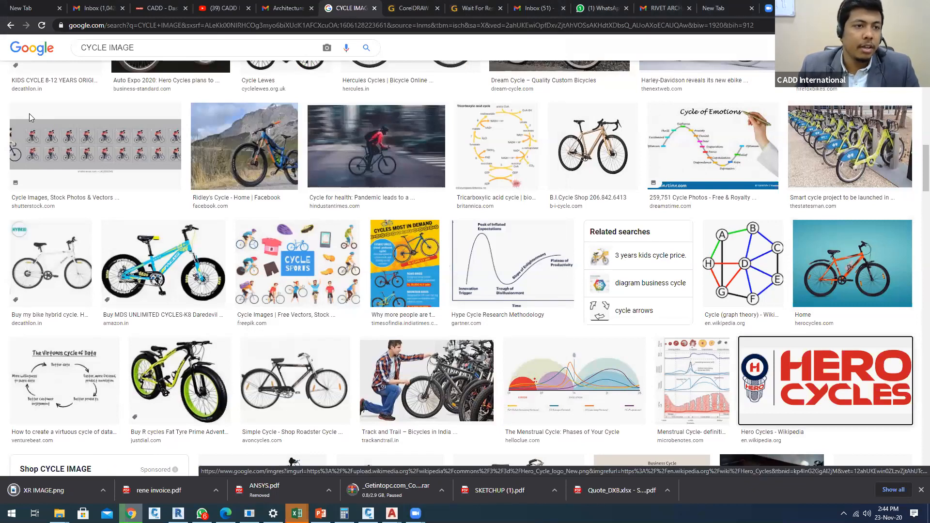
Switch to Drawing3 in AutoCAD and choose the XR IMAGE file on the Desktop as an image reference to attach
{"action": "left_click", "coordinate": [392, 514]}
{"action": "left_click", "coordinate": [551, 473]}
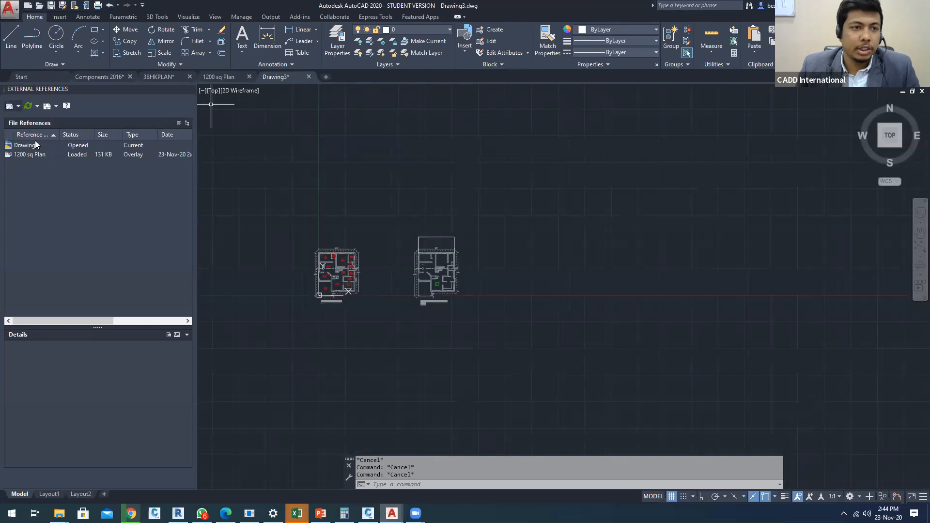
{"action": "left_click", "coordinate": [18, 105]}
{"action": "left_click", "coordinate": [44, 131]}
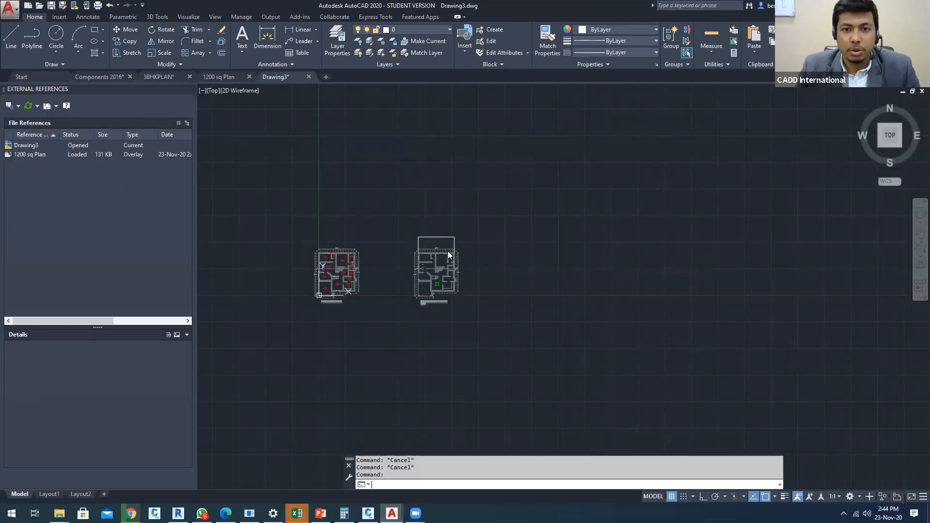
{"action": "left_click", "coordinate": [252, 175]}
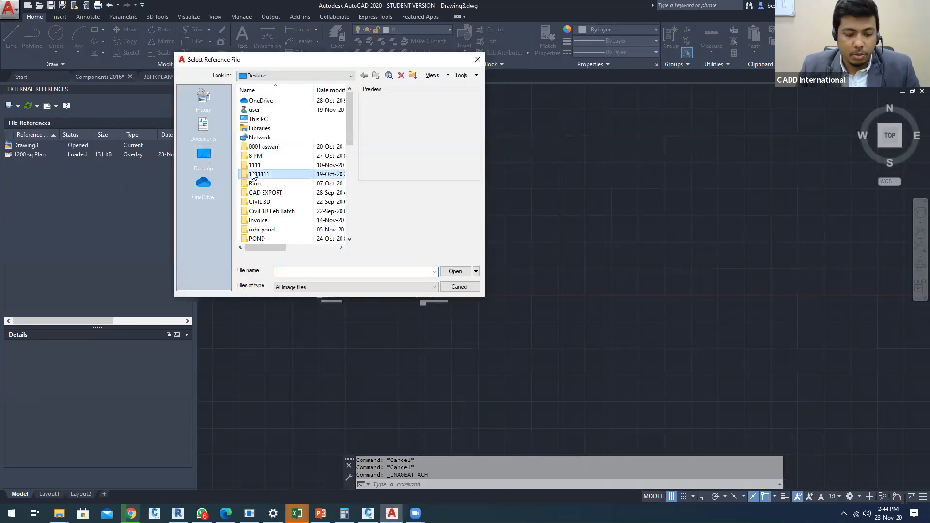
{"action": "key", "text": "x"}
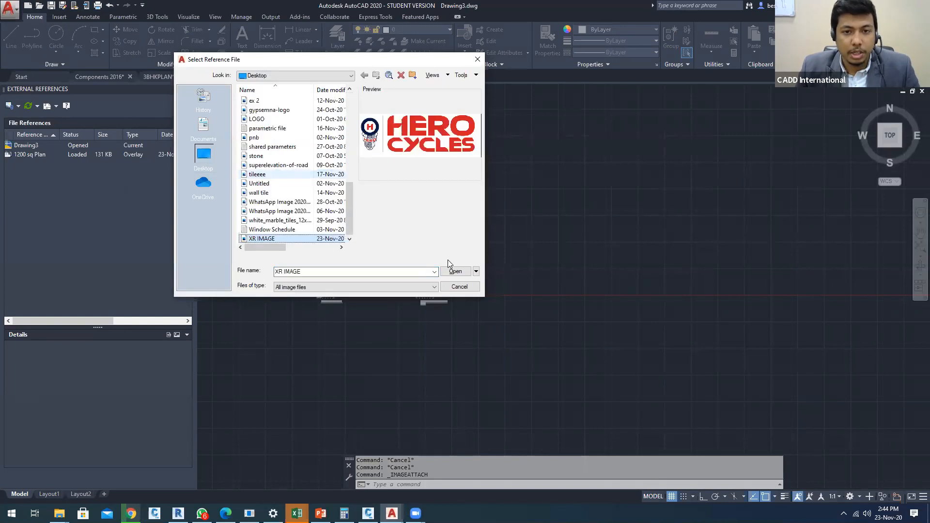
{"action": "left_click", "coordinate": [456, 272]}
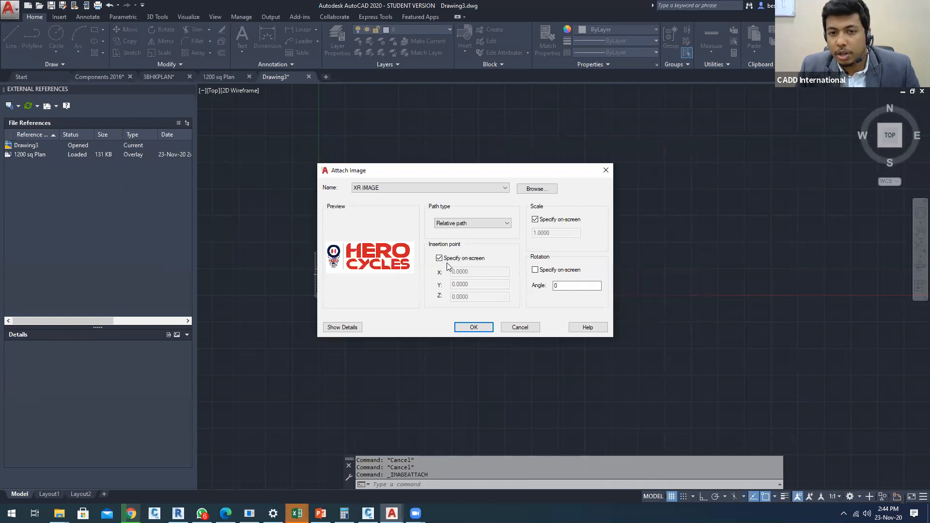
Attach XR IMAGE with a relative path, 0 rotation and on-screen insertion point and scale, placing it beside the two floor plans
{"action": "left_click", "coordinate": [440, 258]}
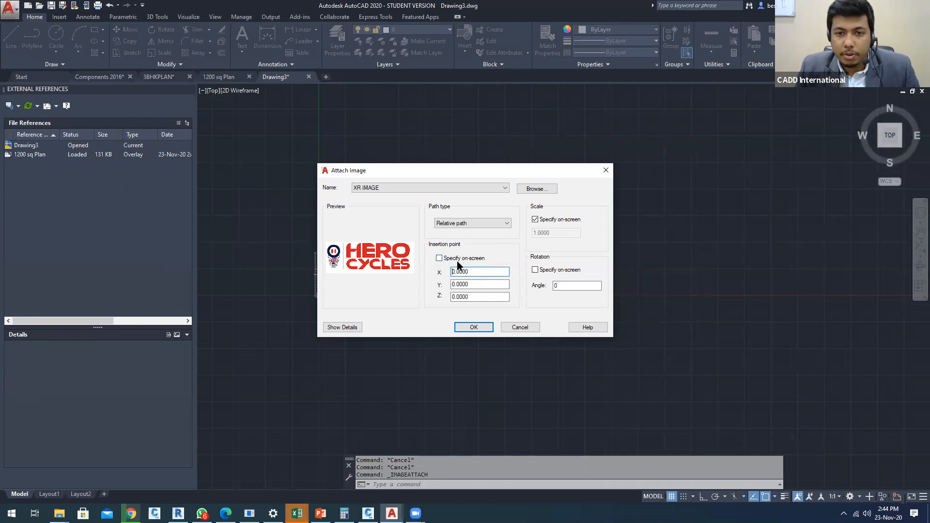
{"action": "left_click", "coordinate": [439, 259]}
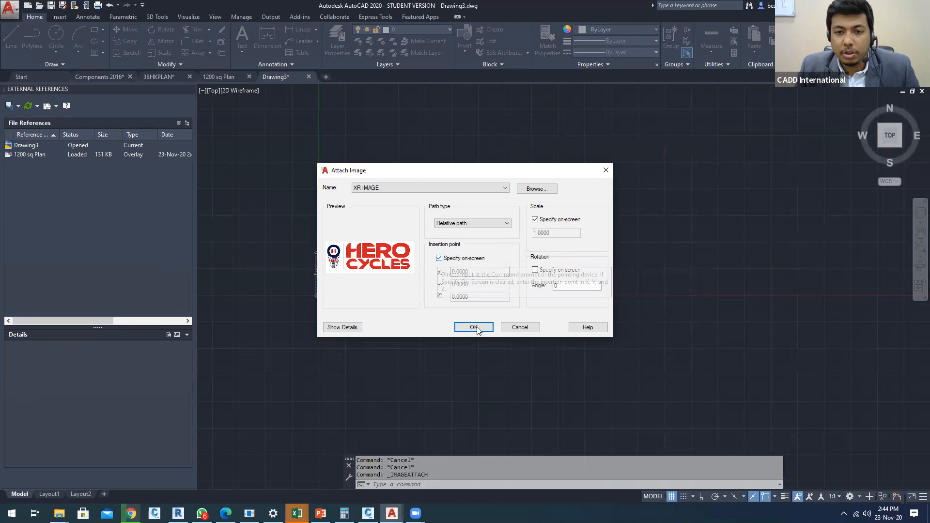
{"action": "left_click", "coordinate": [473, 327]}
{"action": "left_click", "coordinate": [562, 214]}
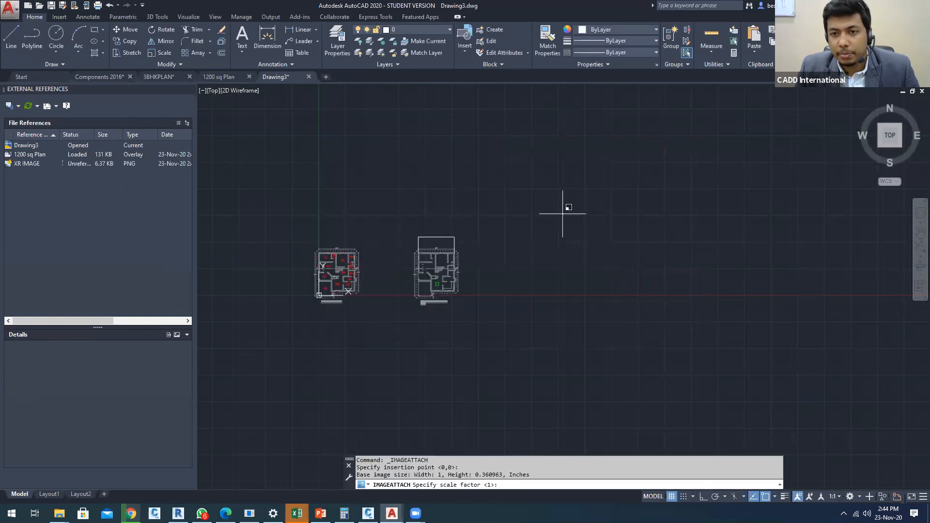
{"action": "left_click", "coordinate": [627, 209]}
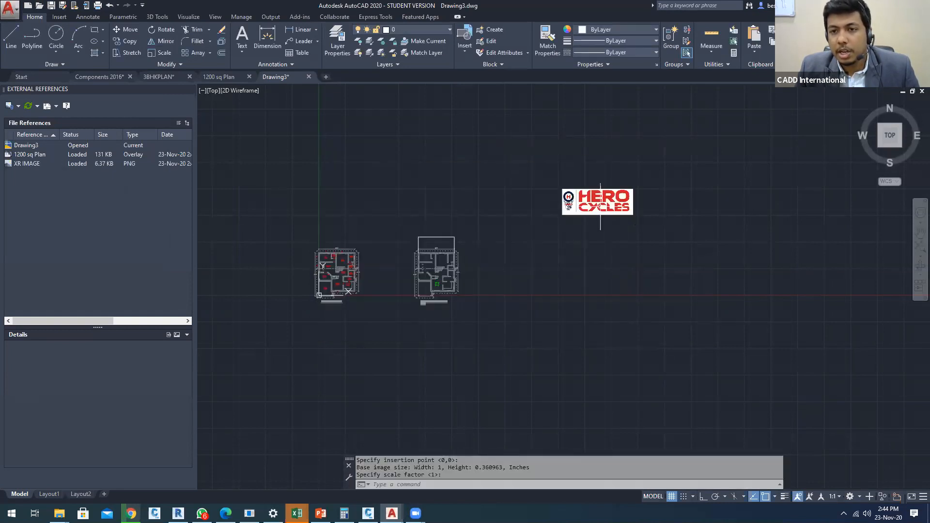
{"action": "scroll", "coordinate": [592, 201], "scroll_direction": "up", "scroll_amount": 6}
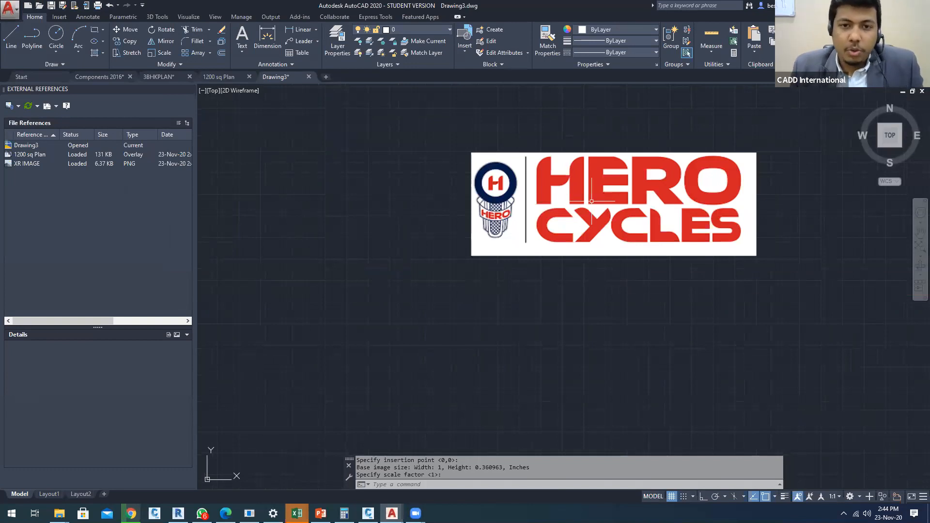
{"action": "middle_click_drag", "start_coordinate": [592, 201], "coordinate": [510, 227]}
{"action": "key", "text": "Escape"}
{"action": "key", "text": "Escape"}
{"action": "type", "text": "c"}
{"action": "key", "text": "Return"}
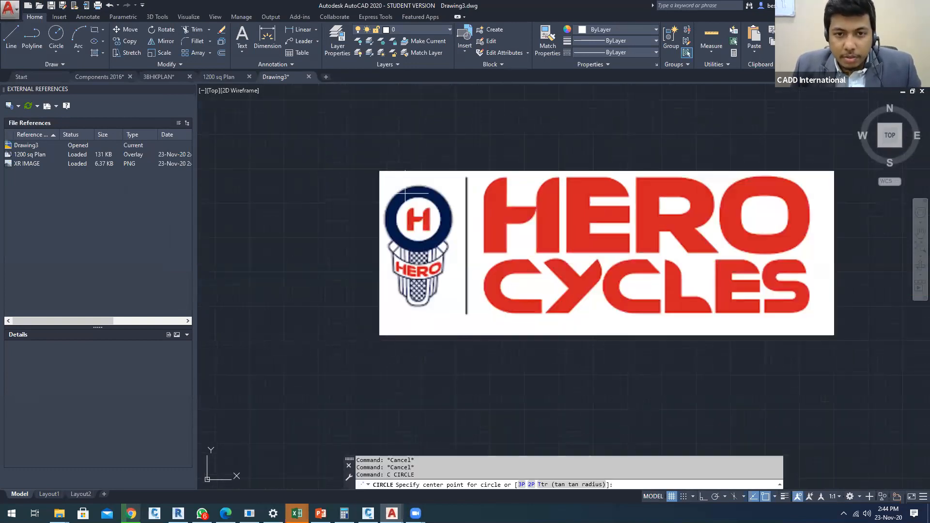
{"action": "scroll", "coordinate": [411, 197], "scroll_direction": "up", "scroll_amount": 6}
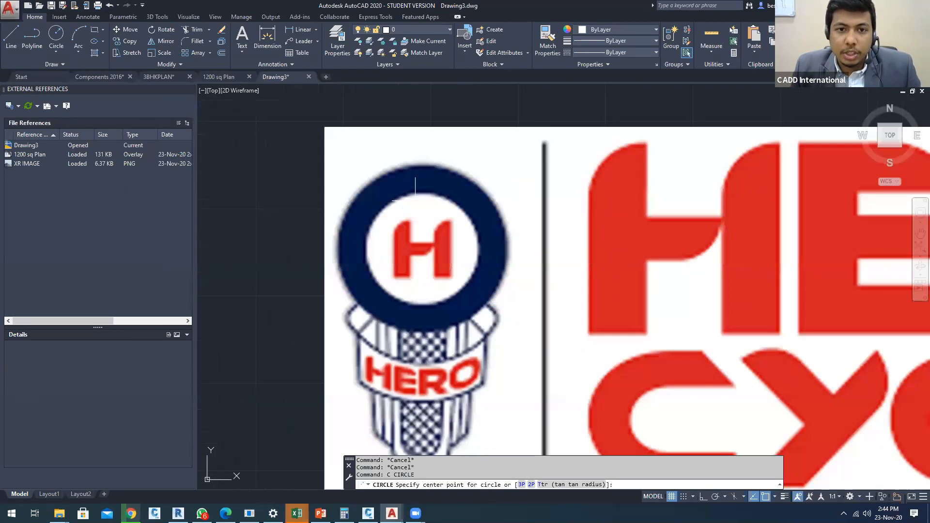
{"action": "key", "text": "Escape"}
{"action": "middle_click_drag", "start_coordinate": [612, 249], "coordinate": [532, 189]}
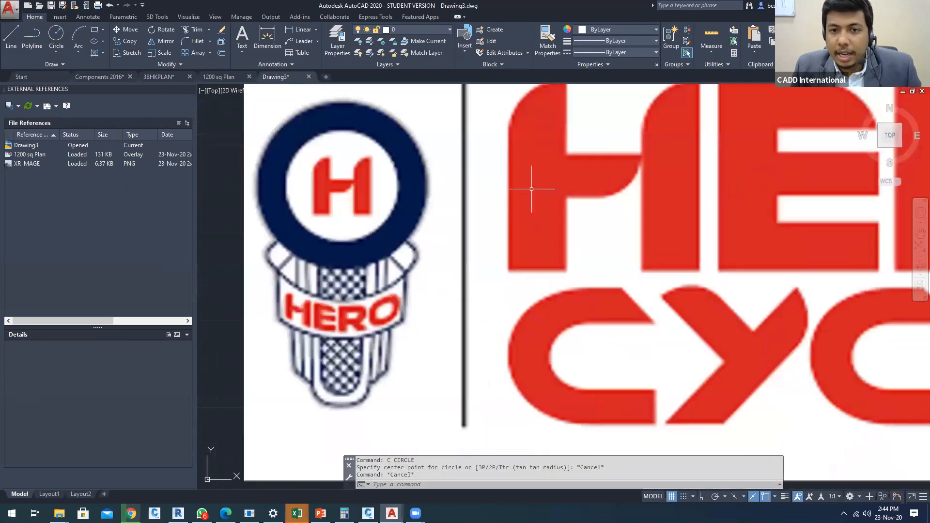
Trace the large H of HERO with connected lines along its outer side, foot, inner side and the crossbar's underside
{"action": "scroll", "coordinate": [531, 189], "scroll_direction": "down", "scroll_amount": 5}
{"action": "middle_click_drag", "start_coordinate": [699, 208], "coordinate": [606, 187]}
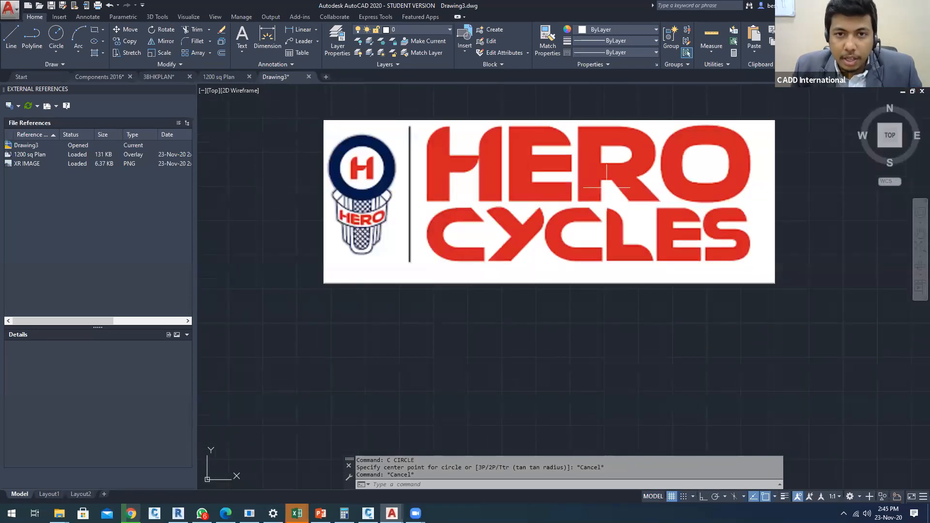
{"action": "scroll", "coordinate": [427, 146], "scroll_direction": "up", "scroll_amount": 4}
{"action": "type", "text": "l"}
{"action": "key", "text": "Return"}
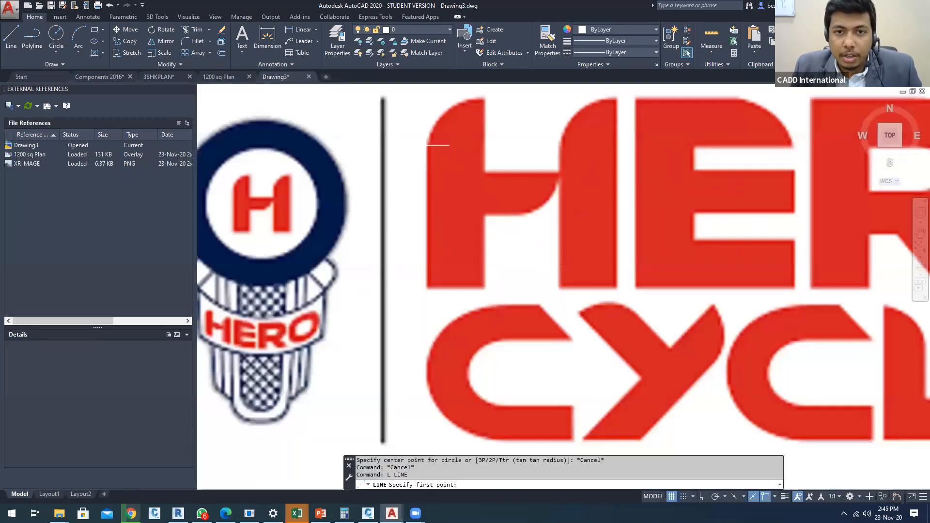
{"action": "left_click", "coordinate": [427, 144]}
{"action": "left_click", "coordinate": [426, 289]}
{"action": "left_click", "coordinate": [485, 289]}
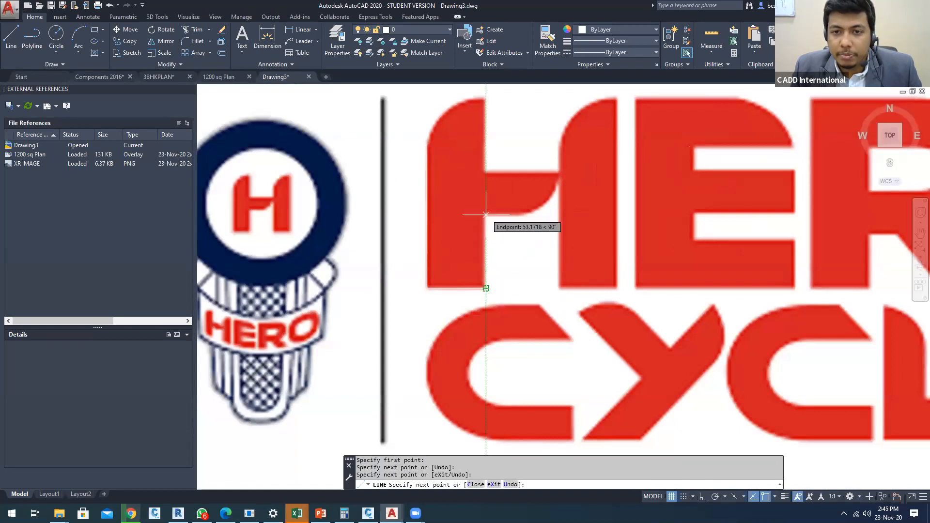
{"action": "left_click", "coordinate": [486, 217]}
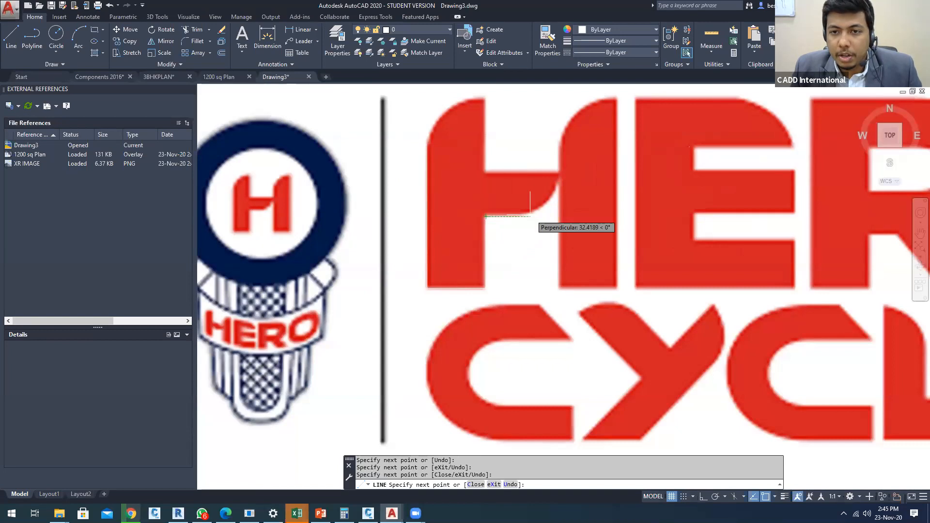
{"action": "left_click", "coordinate": [530, 216]}
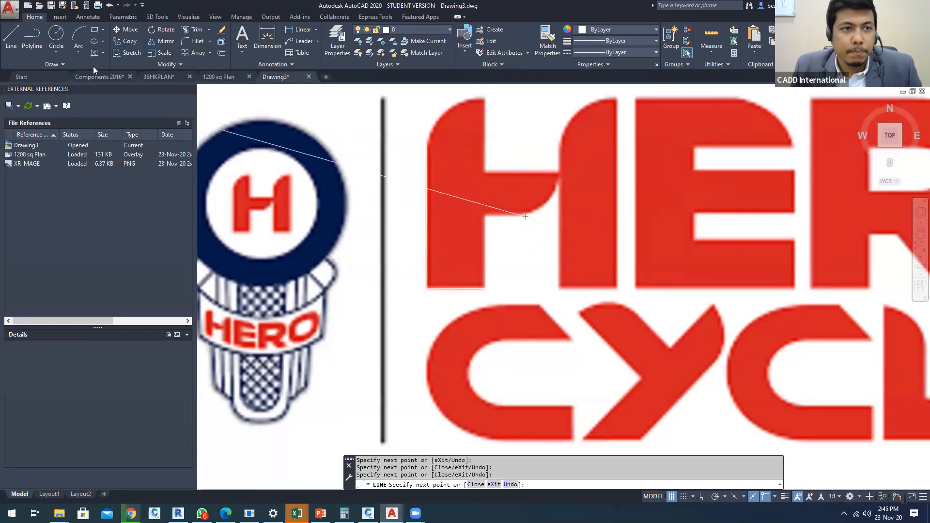
{"action": "left_click", "coordinate": [78, 49]}
{"action": "left_click", "coordinate": [98, 68]}
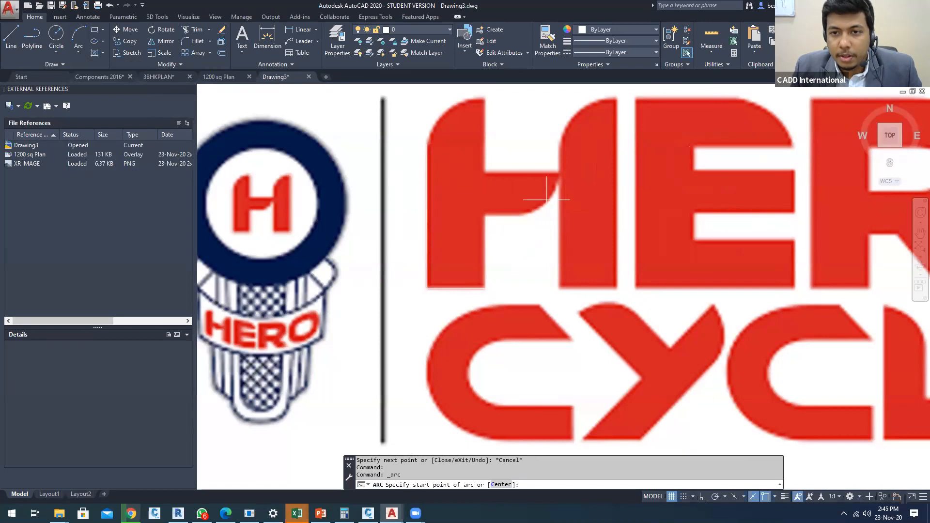
{"action": "left_click", "coordinate": [557, 181]}
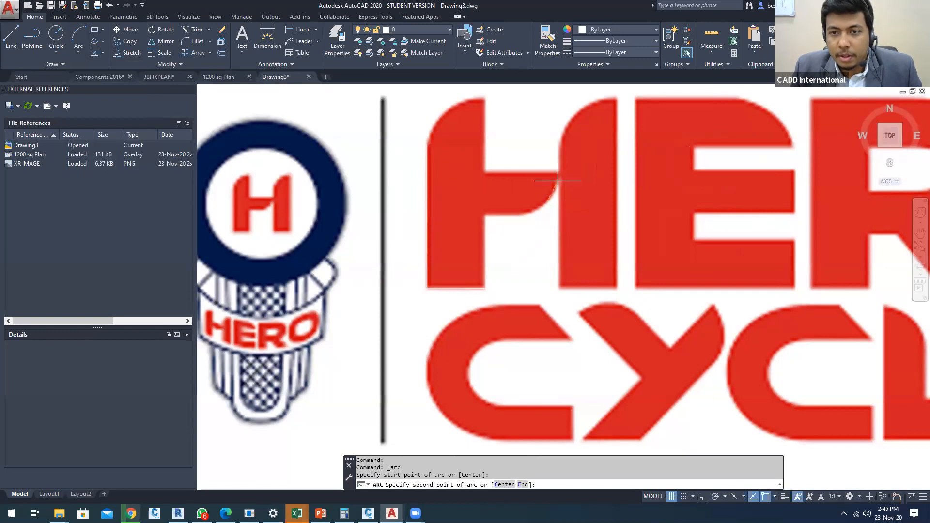
{"action": "left_click", "coordinate": [560, 170]}
{"action": "key", "text": "Escape"}
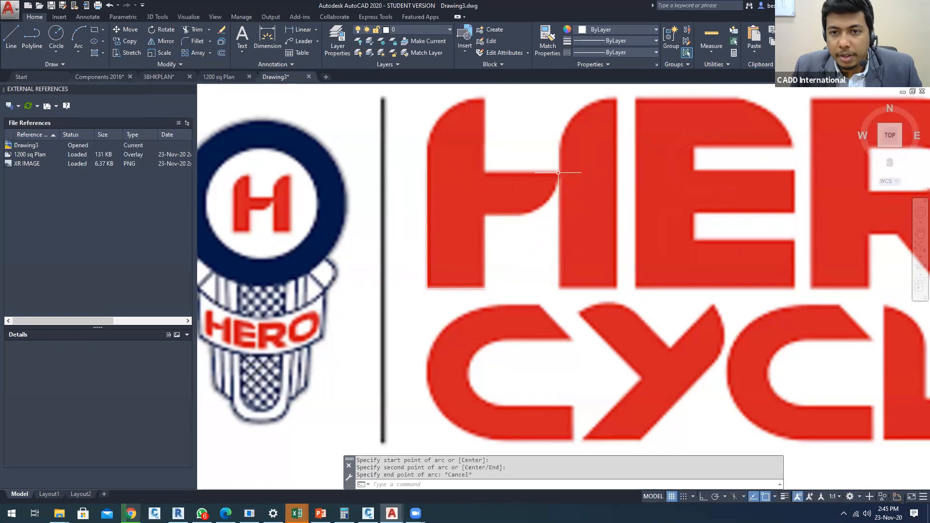
{"action": "scroll", "coordinate": [549, 193], "scroll_direction": "down", "scroll_amount": 6}
{"action": "left_click", "coordinate": [504, 167]}
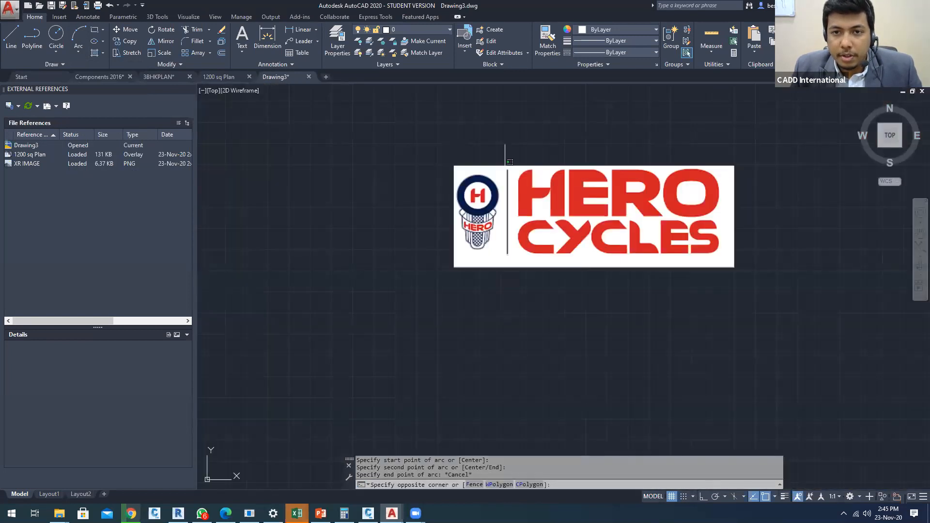
{"action": "scroll", "coordinate": [511, 162], "scroll_direction": "down", "scroll_amount": 3}
{"action": "mouse_move", "coordinate": [591, 228]}
{"action": "middle_mouse_down"}
{"action": "mouse_move", "coordinate": [563, 226]}
{"action": "mouse_move", "coordinate": [782, 276]}
{"action": "middle_mouse_up"}
{"action": "key", "text": "Escape"}
{"action": "key", "text": "Escape"}
{"action": "type", "text": "l"}
{"action": "key", "text": "Return"}
{"action": "scroll", "coordinate": [546, 227], "scroll_direction": "up", "scroll_amount": 6}
{"action": "scroll", "coordinate": [417, 231], "scroll_direction": "down", "scroll_amount": 2}
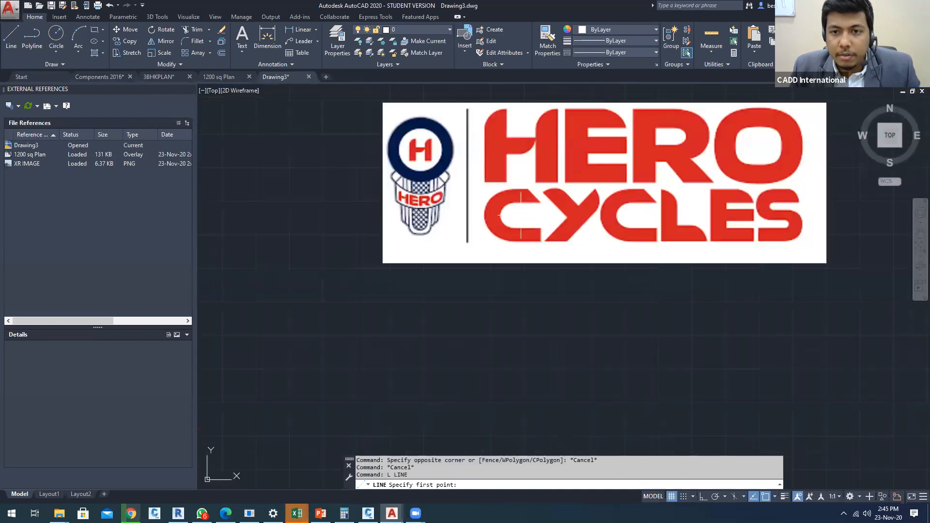
{"action": "scroll", "coordinate": [525, 198], "scroll_direction": "up", "scroll_amount": 5}
{"action": "middle_click_drag", "start_coordinate": [525, 197], "coordinate": [446, 199]}
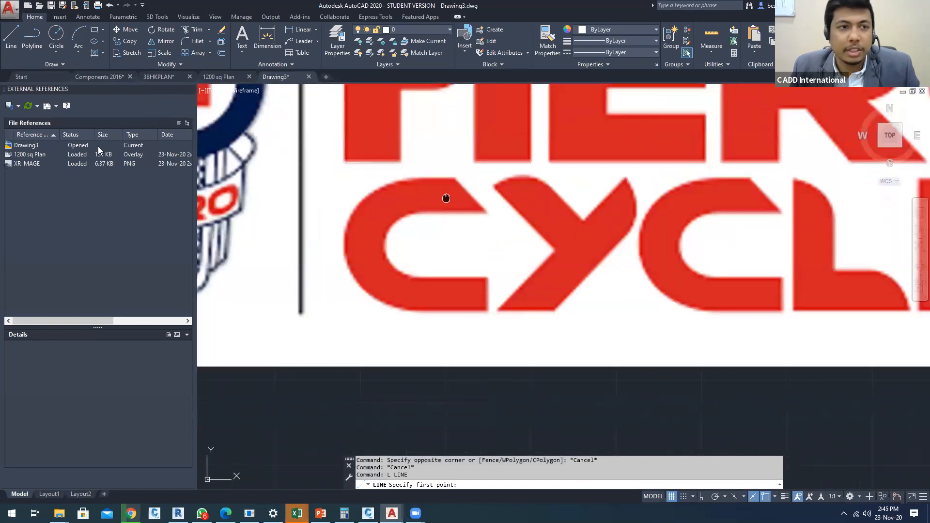
{"action": "key", "text": "Escape"}
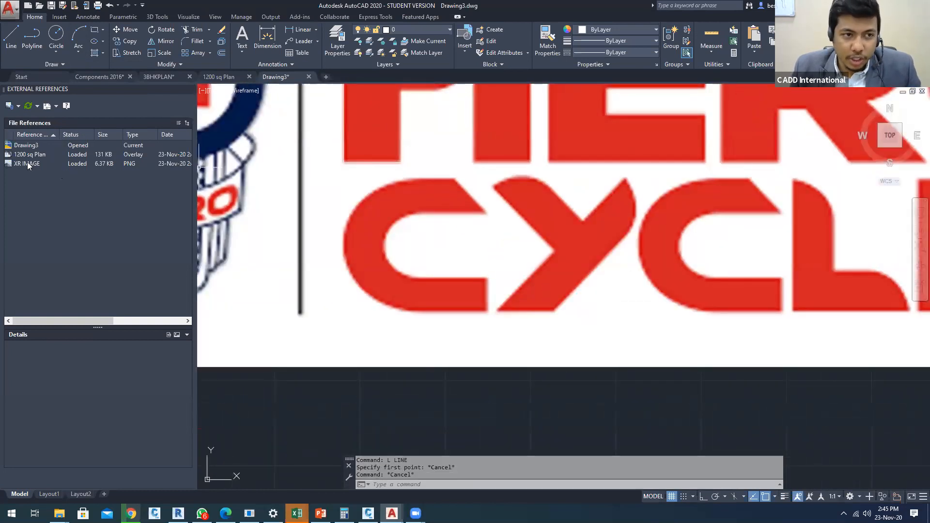
Unload the XR IMAGE reference to check the traced lines without the picture, and reload it
{"action": "left_click", "coordinate": [28, 165]}
{"action": "right_click", "coordinate": [30, 165]}
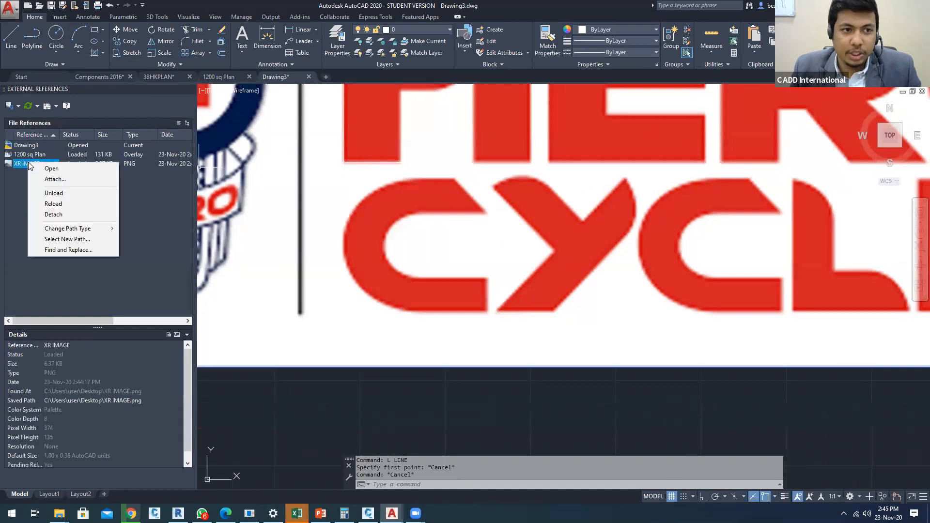
{"action": "left_click", "coordinate": [53, 193]}
{"action": "scroll", "coordinate": [339, 166], "scroll_direction": "down", "scroll_amount": 2}
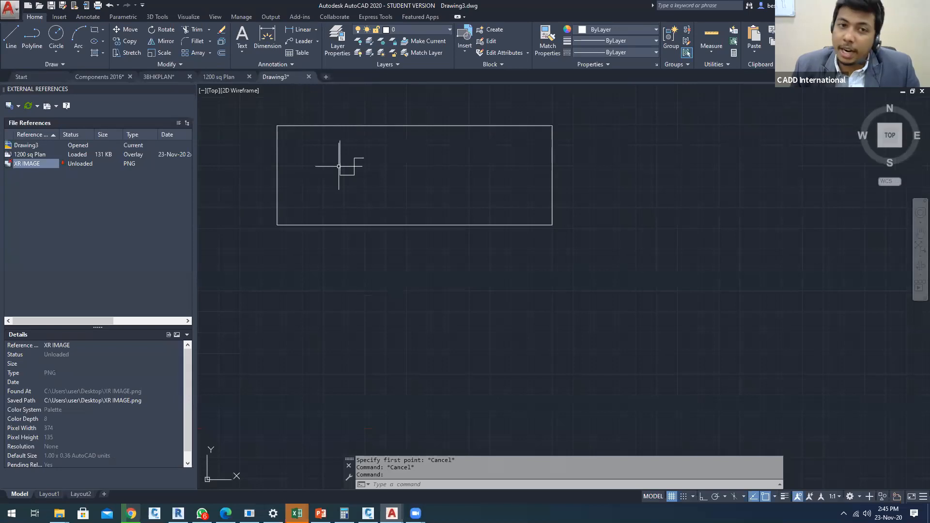
{"action": "right_click", "coordinate": [36, 162]}
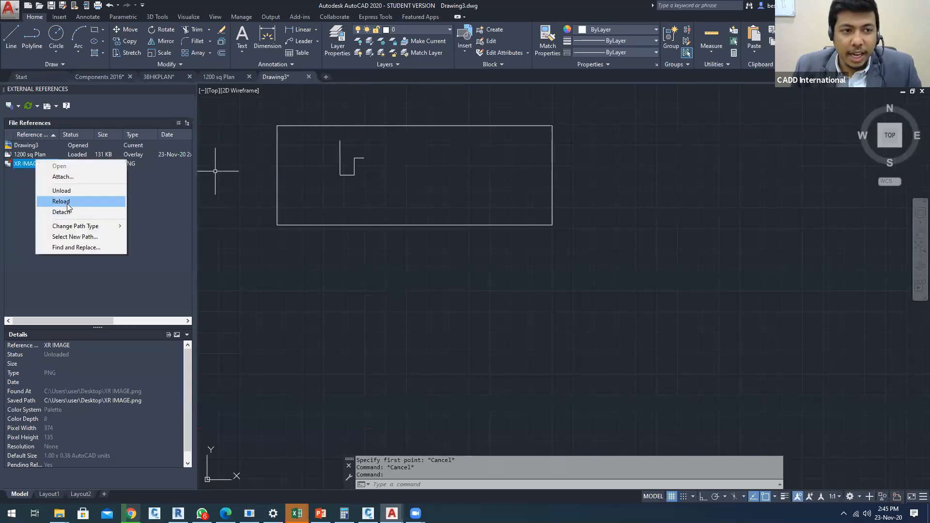
{"action": "left_click", "coordinate": [68, 202]}
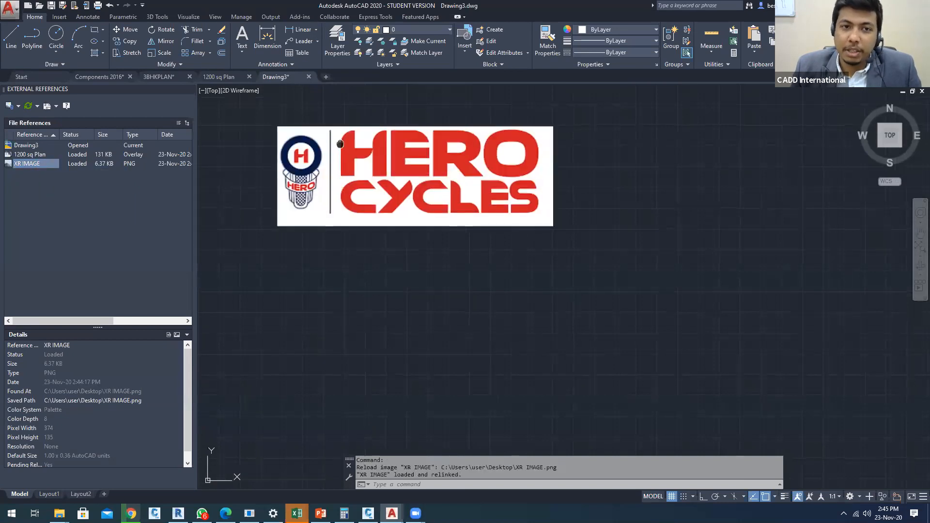
Draw a circle over the logo's round badge, centred on its small H and sized to the dark blue ring
{"action": "scroll", "coordinate": [340, 144], "scroll_direction": "up", "scroll_amount": 2}
{"action": "type", "text": "c"}
{"action": "key", "text": "Return"}
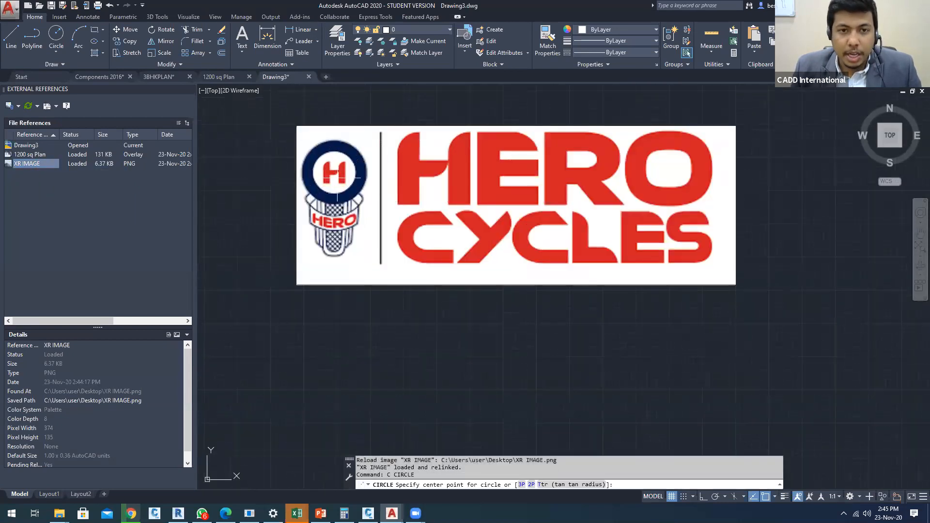
{"action": "left_click", "coordinate": [334, 173]}
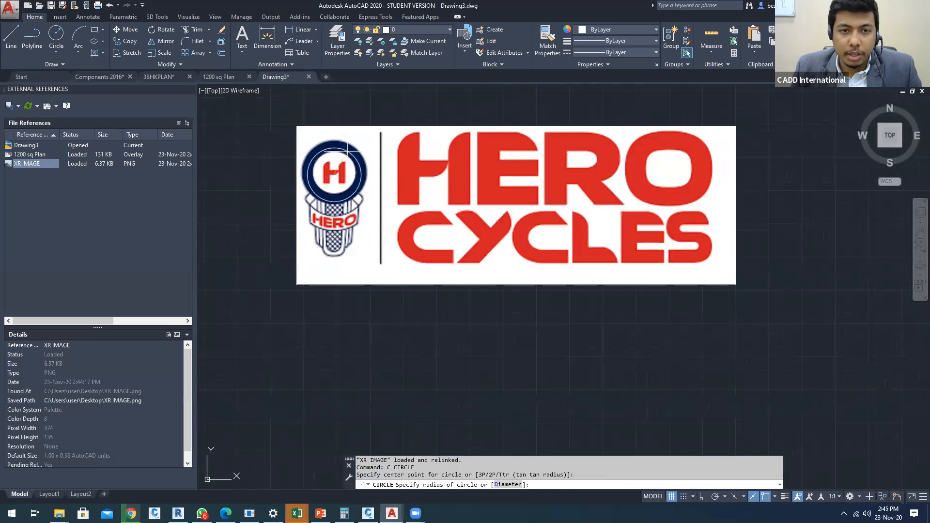
{"action": "left_click", "coordinate": [351, 144]}
Move the circle by a point at its top closer to the outline of the badge's dark blue ring
{"action": "scroll", "coordinate": [334, 140], "scroll_direction": "up", "scroll_amount": 3}
{"action": "key", "text": "Escape"}
{"action": "key", "text": "Escape"}
{"action": "left_click", "coordinate": [336, 142]}
{"action": "type", "text": "m"}
{"action": "key", "text": "Return"}
{"action": "left_click", "coordinate": [336, 141]}
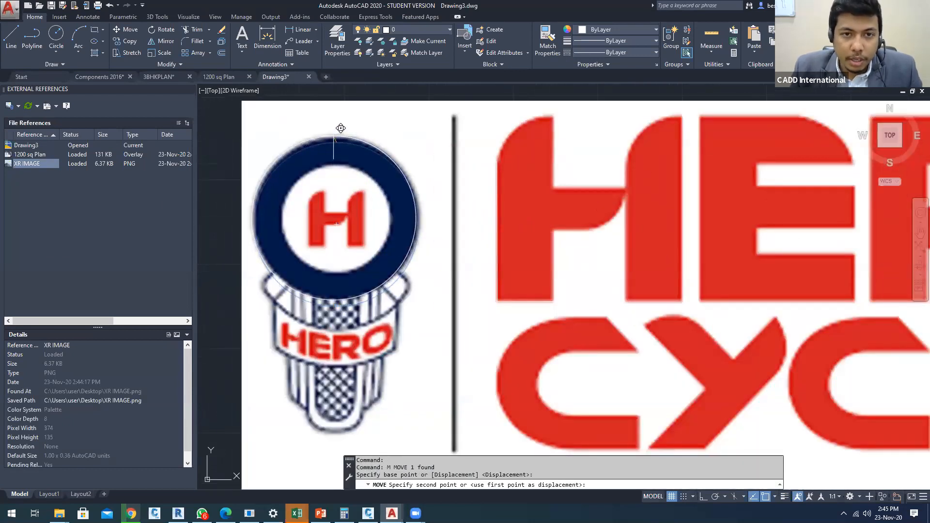
{"action": "left_click", "coordinate": [336, 140]}
Fine-tune the circle's position with a second move so its top meets the outer edge of the dark blue ring
{"action": "type", "text": "m"}
{"action": "key", "text": "Return"}
{"action": "left_click", "coordinate": [337, 140]}
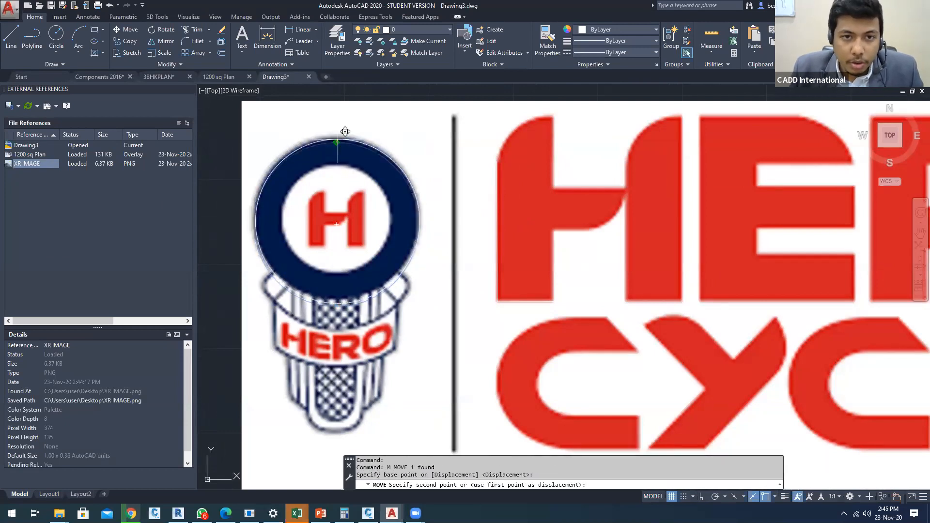
{"action": "scroll", "coordinate": [339, 136], "scroll_direction": "up", "scroll_amount": 5}
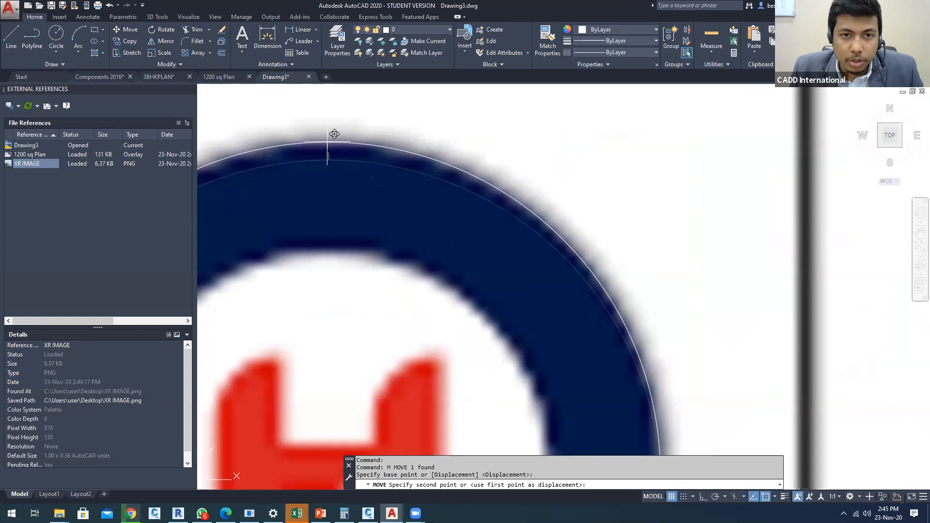
{"action": "left_click", "coordinate": [329, 142]}
{"action": "scroll", "coordinate": [376, 97], "scroll_direction": "down", "scroll_amount": 2}
{"action": "scroll", "coordinate": [397, 114], "scroll_direction": "down", "scroll_amount": 2}
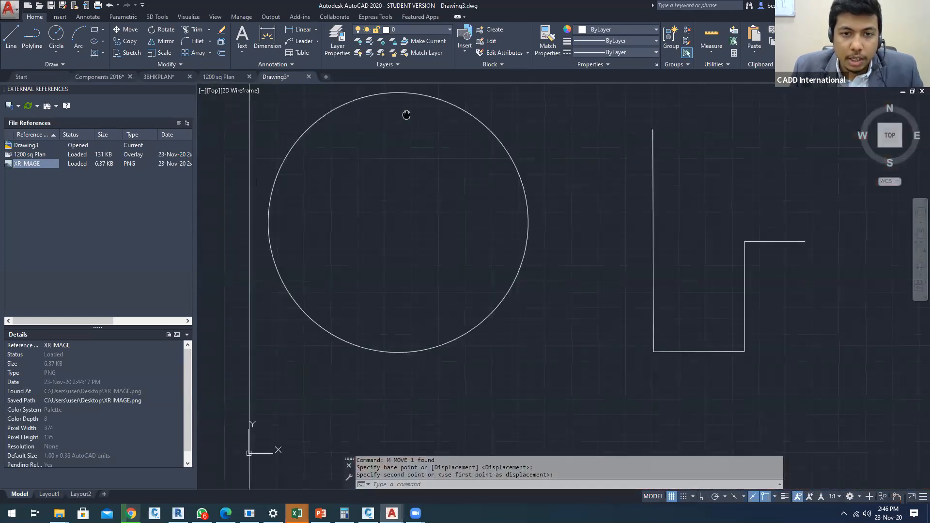
Draw a second circle centred on the badge's small H, sized to the inner edge of the dark blue ring
{"action": "key", "text": "Escape"}
{"action": "type", "text": "c"}
{"action": "key", "text": "Return"}
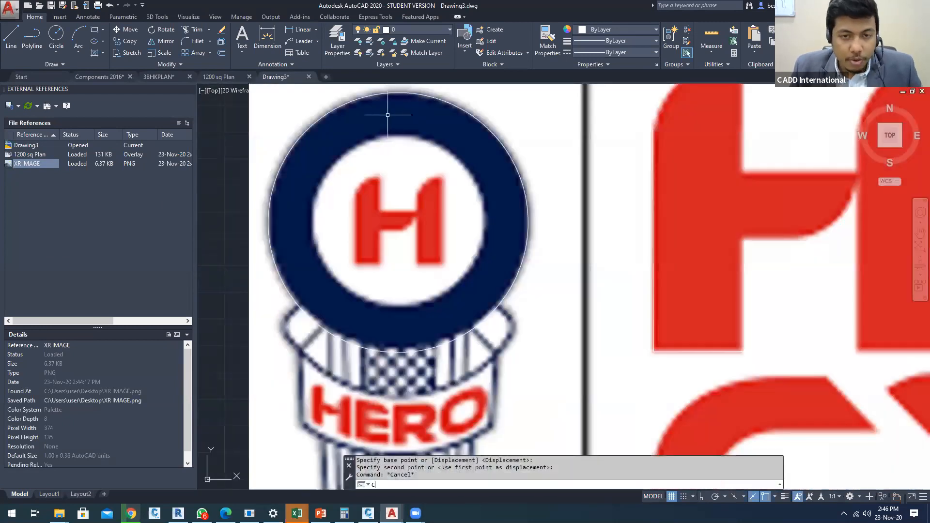
{"action": "left_click", "coordinate": [399, 222]}
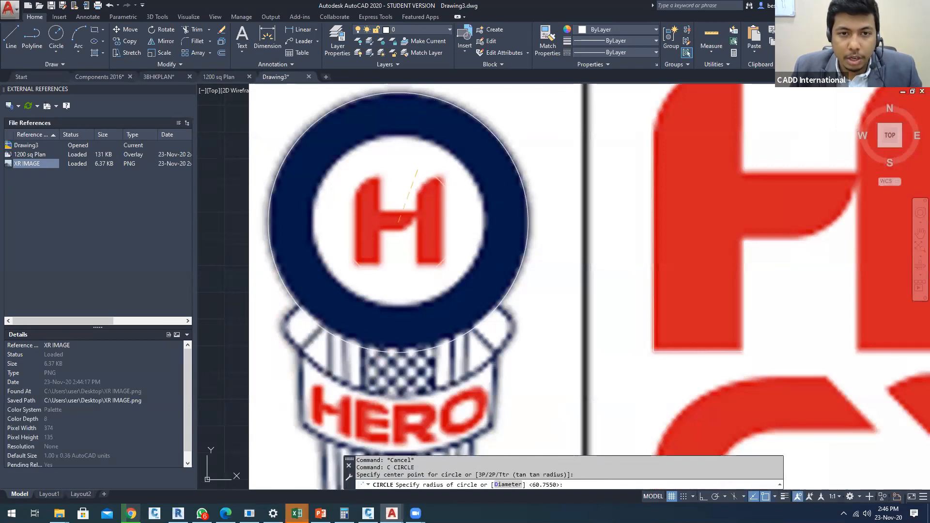
{"action": "left_click", "coordinate": [426, 136]}
Draw a three-point arc along the rounded top corner of the left stem of the large H in HERO
{"action": "mouse_move", "coordinate": [428, 210]}
{"action": "middle_mouse_down"}
{"action": "mouse_move", "coordinate": [428, 163]}
{"action": "mouse_move", "coordinate": [406, 228]}
{"action": "middle_mouse_up"}
{"action": "middle_click_drag", "start_coordinate": [420, 262], "coordinate": [407, 201]}
{"action": "scroll", "coordinate": [451, 262], "scroll_direction": "down", "scroll_amount": 2}
{"action": "mouse_move", "coordinate": [609, 250]}
{"action": "middle_mouse_down"}
{"action": "mouse_move", "coordinate": [499, 243]}
{"action": "mouse_move", "coordinate": [445, 270]}
{"action": "middle_mouse_up"}
{"action": "scroll", "coordinate": [501, 240], "scroll_direction": "down", "scroll_amount": 2}
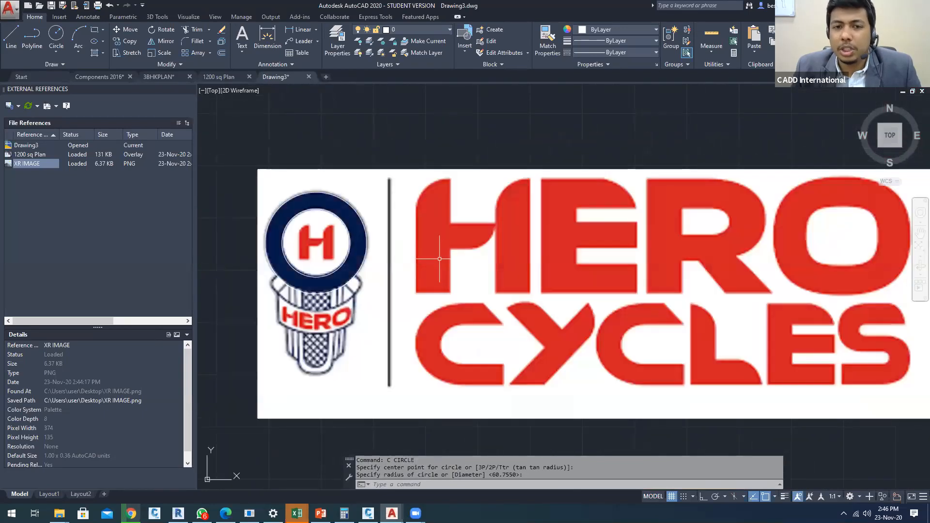
{"action": "left_click", "coordinate": [78, 50]}
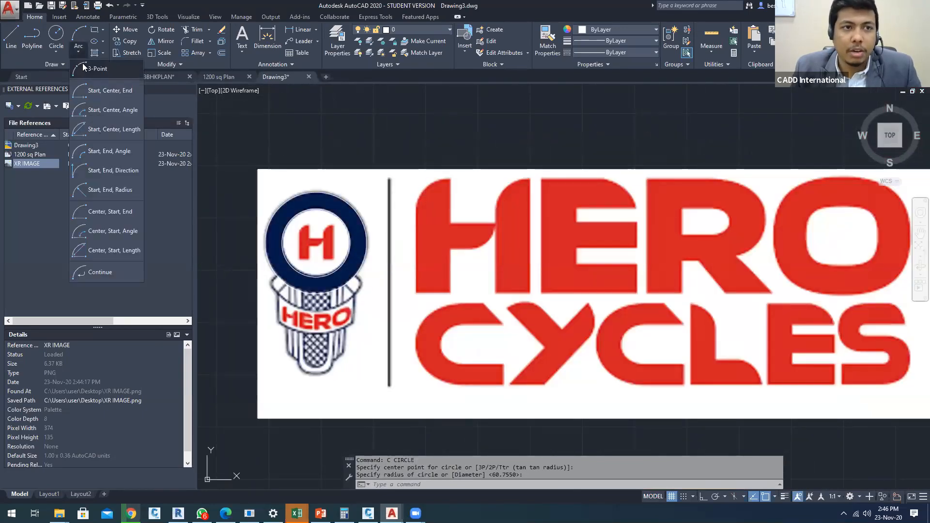
{"action": "left_click", "coordinate": [93, 68]}
{"action": "scroll", "coordinate": [415, 204], "scroll_direction": "up", "scroll_amount": 8}
{"action": "left_click", "coordinate": [416, 207]}
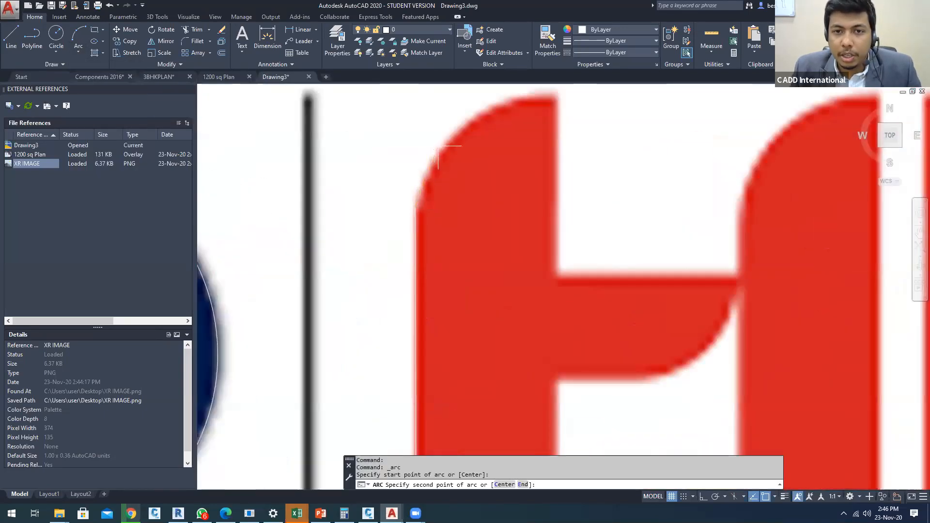
{"action": "left_click", "coordinate": [452, 139]}
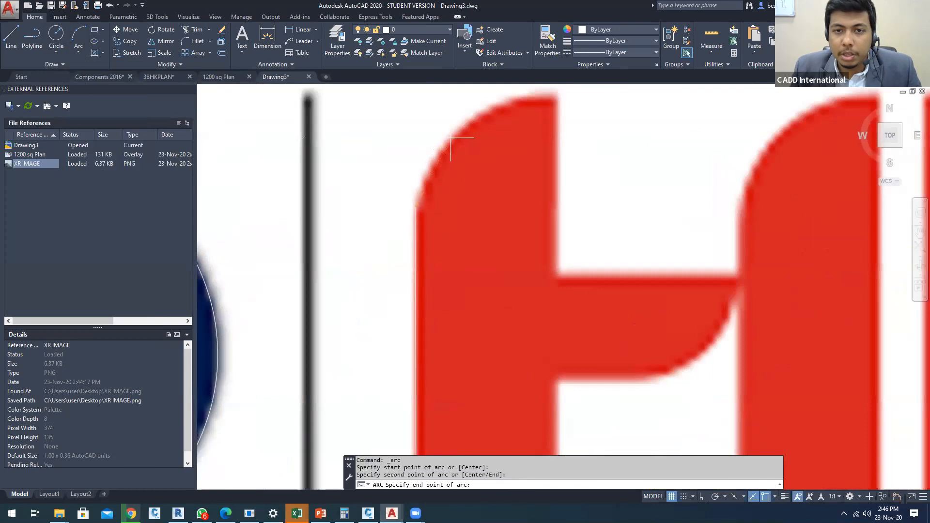
{"action": "left_click", "coordinate": [553, 98]}
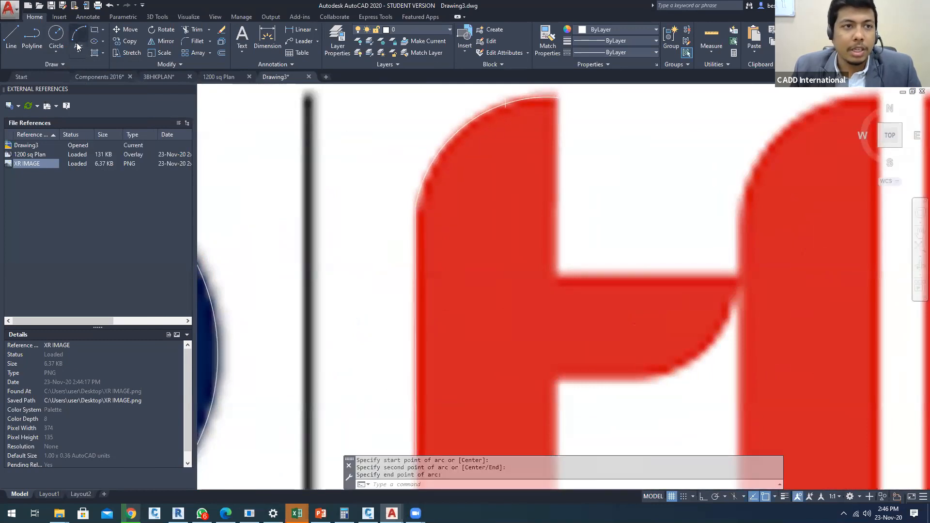
Draw connected lines from the arc's end down the left stem's inner edge, across the crossbar's top and up to the right stem's curve
{"action": "left_click", "coordinate": [11, 38]}
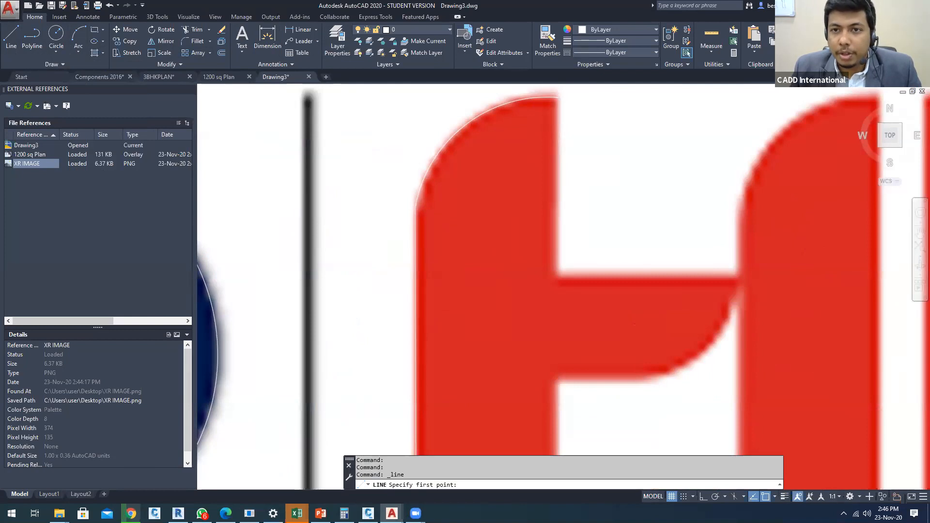
{"action": "left_click", "coordinate": [559, 97]}
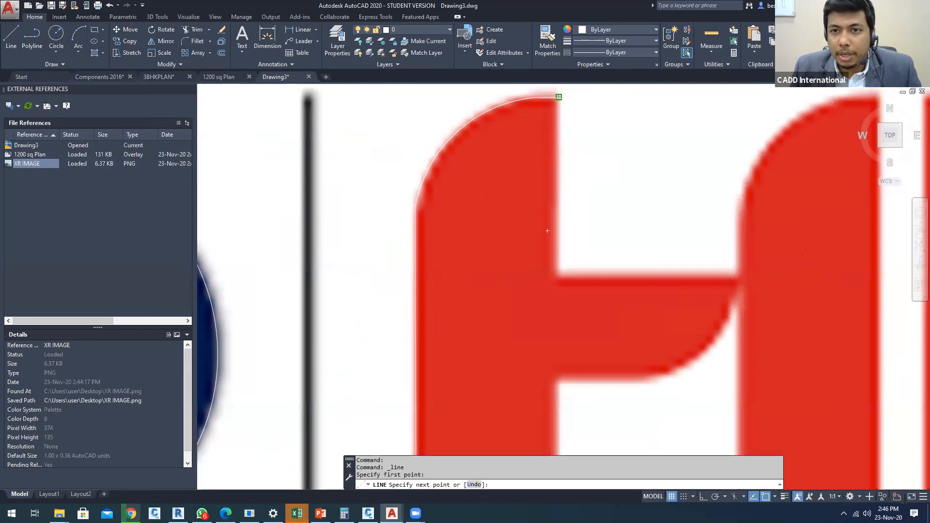
{"action": "left_click", "coordinate": [559, 272]}
{"action": "left_click", "coordinate": [737, 271]}
{"action": "middle_click_drag", "start_coordinate": [737, 202], "coordinate": [626, 264]}
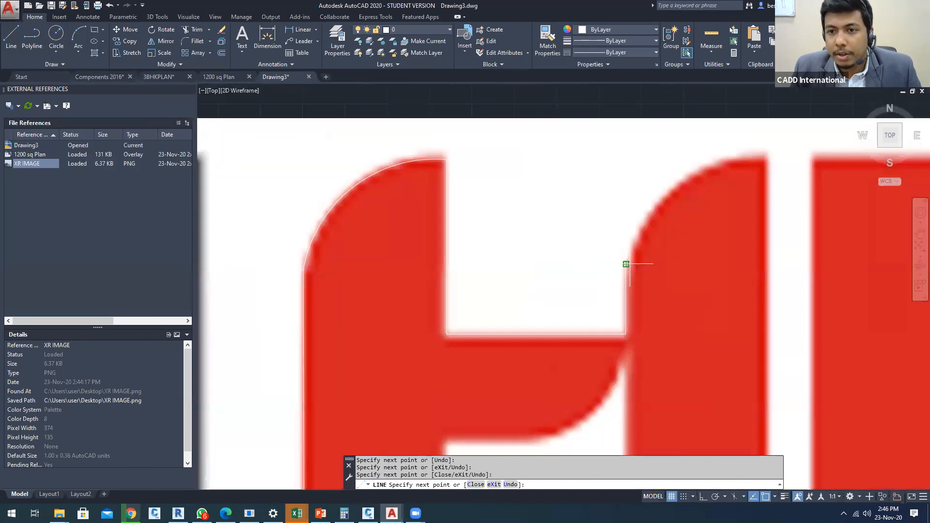
{"action": "scroll", "coordinate": [683, 187], "scroll_direction": "down", "scroll_amount": 2}
{"action": "key", "text": "Escape"}
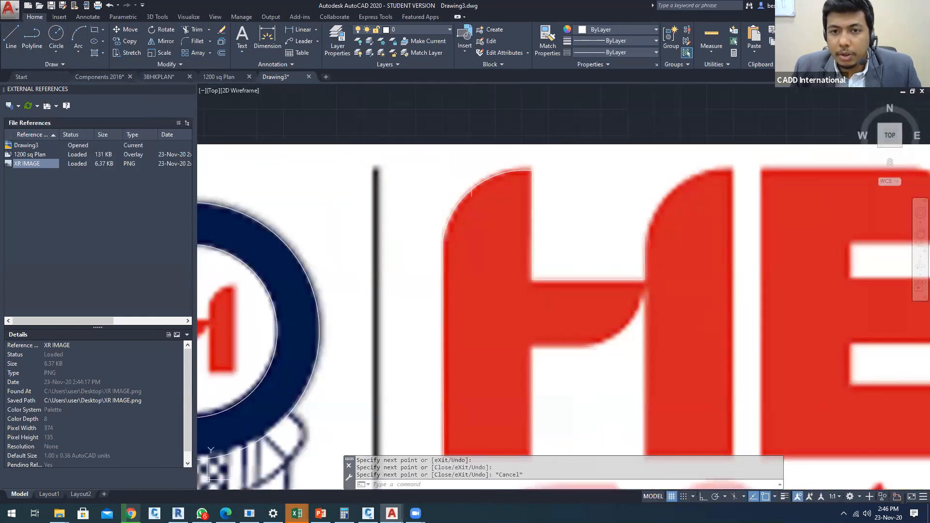
Copy the arc from its lower endpoint to the line end where the H's right stem begins to curve
{"action": "left_click", "coordinate": [472, 186]}
{"action": "type", "text": "co"}
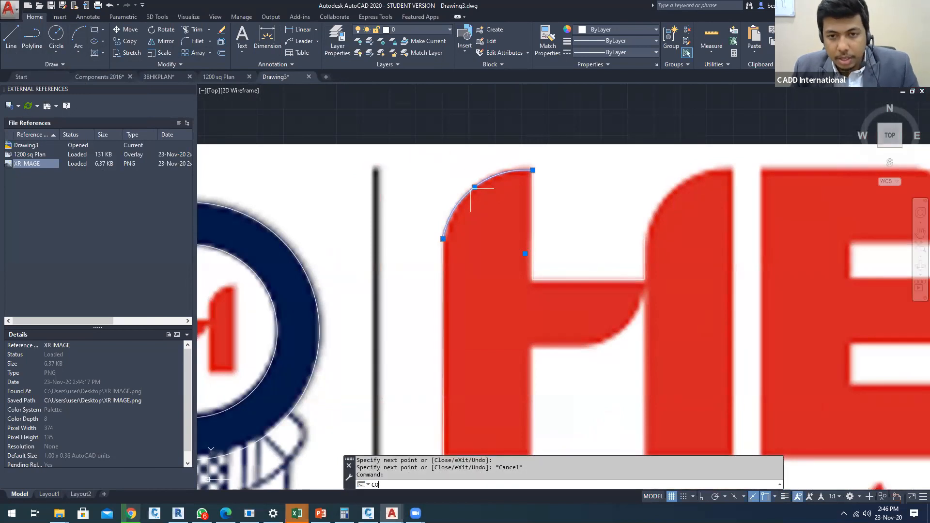
{"action": "key", "text": "Return"}
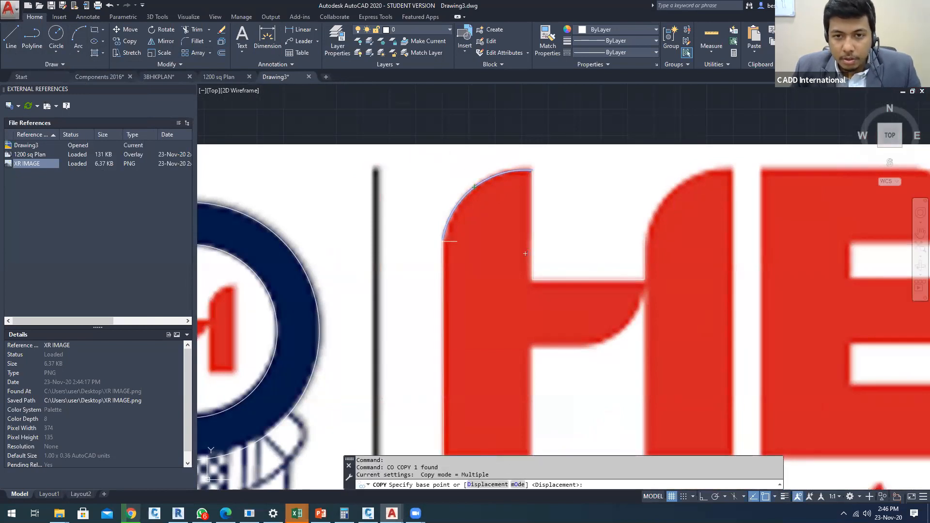
{"action": "left_click", "coordinate": [443, 240]}
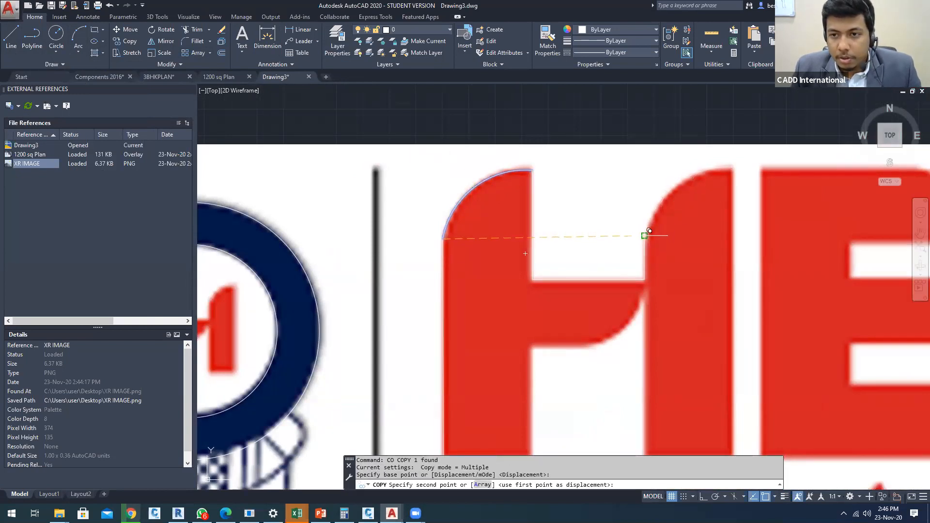
{"action": "left_click", "coordinate": [645, 236]}
{"action": "middle_click_drag", "start_coordinate": [660, 220], "coordinate": [606, 219]}
{"action": "key", "text": "Escape"}
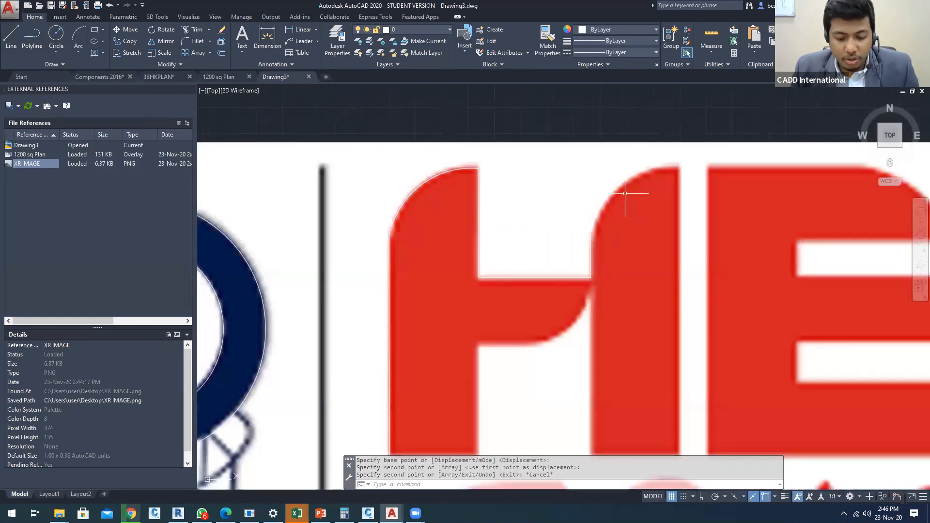
With Ortho on, draw lines from the copied arc's top down the right stem's outer edge, along its base and up its inner edge
{"action": "type", "text": "l"}
{"action": "key", "text": "Return"}
{"action": "left_click", "coordinate": [680, 165]}
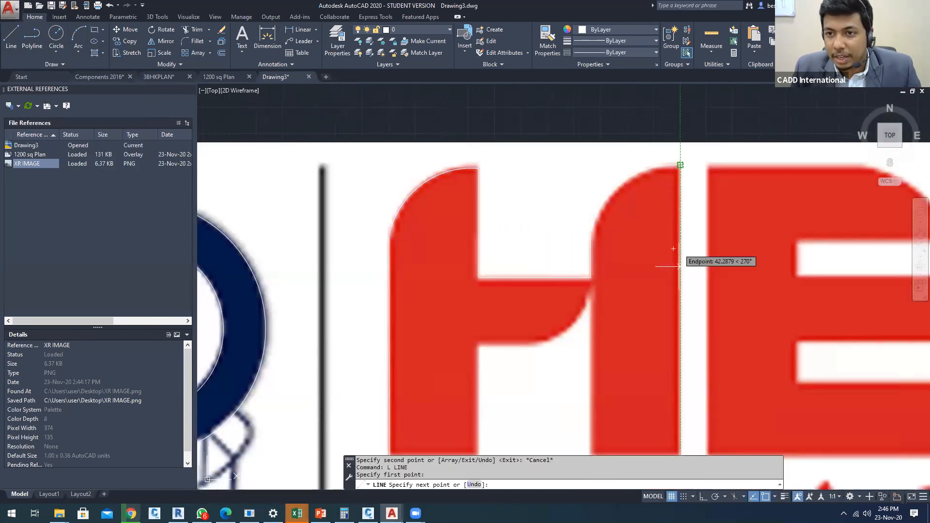
{"action": "scroll", "coordinate": [674, 248], "scroll_direction": "down", "scroll_amount": 5}
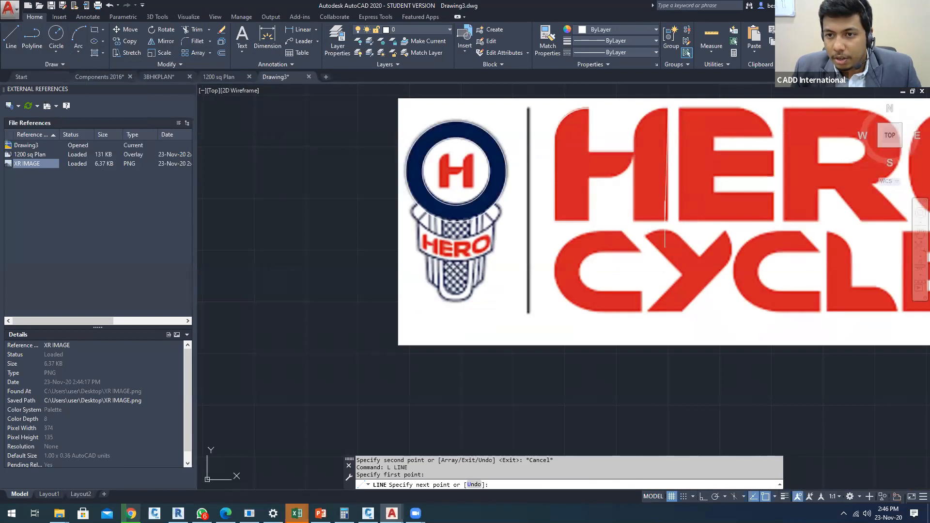
{"action": "scroll", "coordinate": [673, 238], "scroll_direction": "up", "scroll_amount": 8}
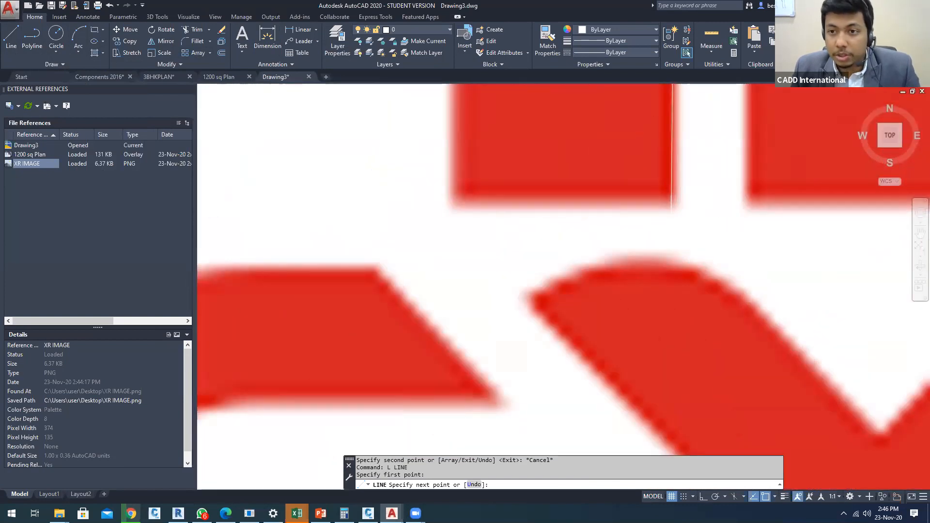
{"action": "key", "text": "F8"}
{"action": "left_click", "coordinate": [678, 215]}
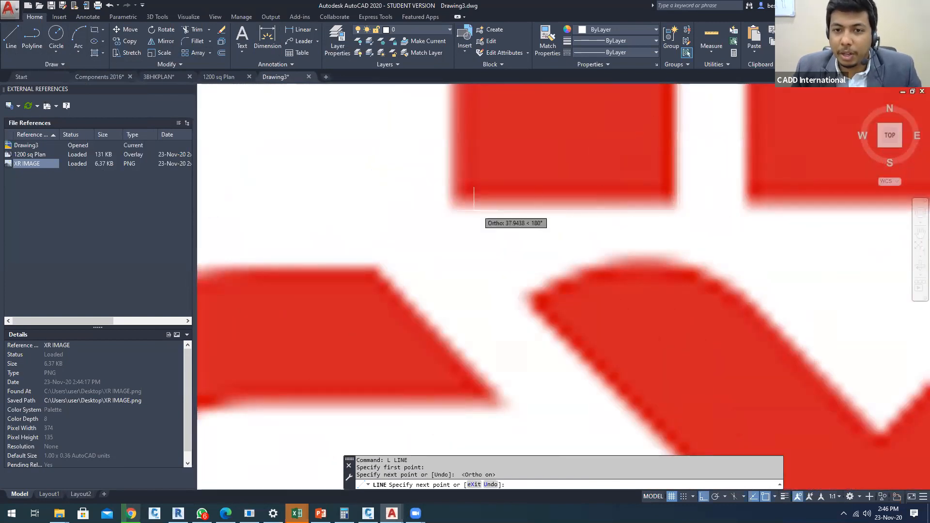
{"action": "left_click", "coordinate": [454, 217]}
{"action": "scroll", "coordinate": [454, 217], "scroll_direction": "up", "scroll_amount": 10}
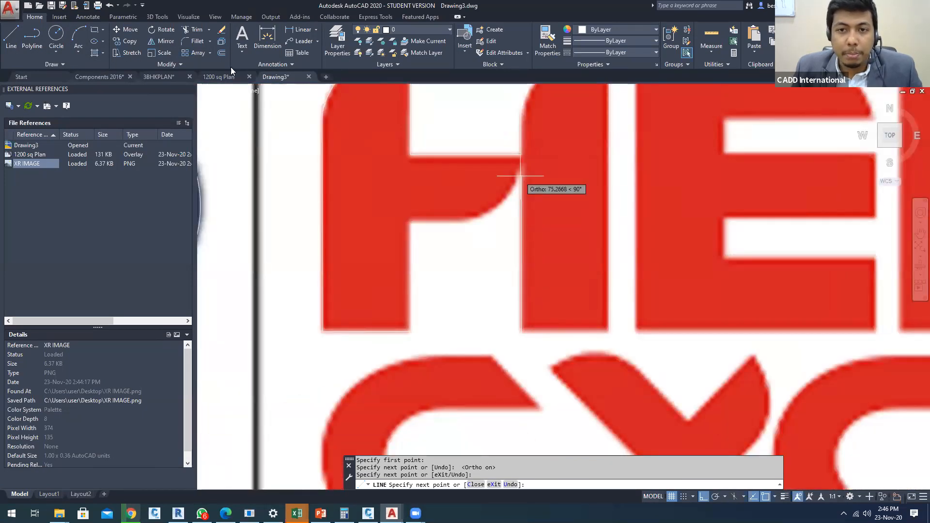
Draw a three-point arc along the curved underside of the H's crossbar and complete the H outline
{"action": "left_click", "coordinate": [78, 50]}
{"action": "left_click", "coordinate": [92, 89]}
{"action": "left_click", "coordinate": [521, 168]}
{"action": "left_click", "coordinate": [503, 202]}
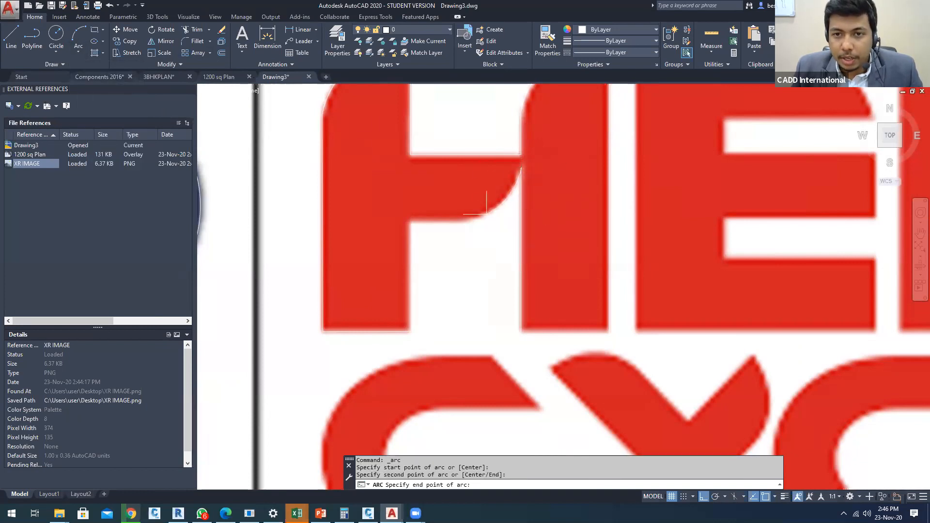
{"action": "left_click", "coordinate": [472, 219]}
{"action": "key", "text": "Escape"}
{"action": "key", "text": "Escape"}
{"action": "mouse_move", "coordinate": [437, 208]}
{"action": "middle_mouse_down"}
{"action": "mouse_move", "coordinate": [429, 198]}
{"action": "mouse_move", "coordinate": [422, 326]}
{"action": "mouse_move", "coordinate": [391, 253]}
{"action": "middle_mouse_up"}
{"action": "scroll", "coordinate": [392, 253], "scroll_direction": "down", "scroll_amount": 8}
{"action": "key", "text": "Escape"}
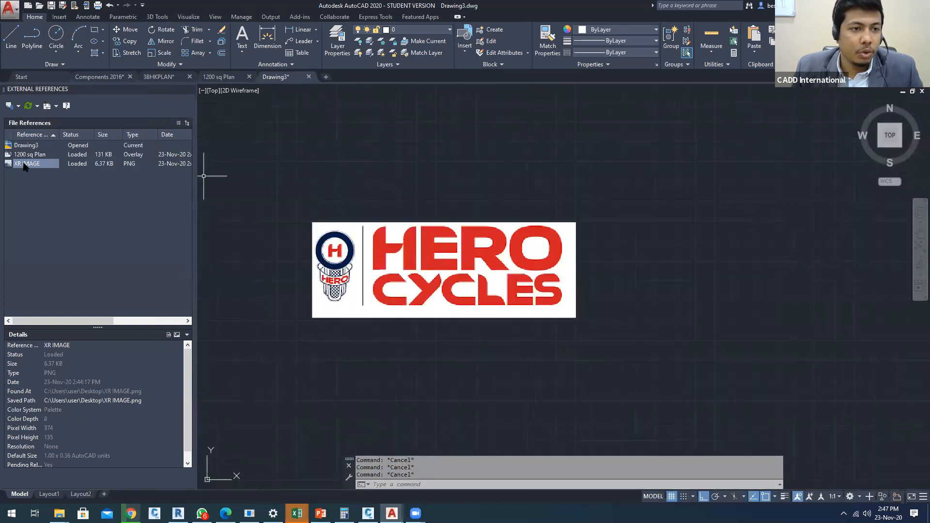
Unload the XR IMAGE reference so only the traced circles and H outline remain to work on
{"action": "right_click", "coordinate": [25, 163]}
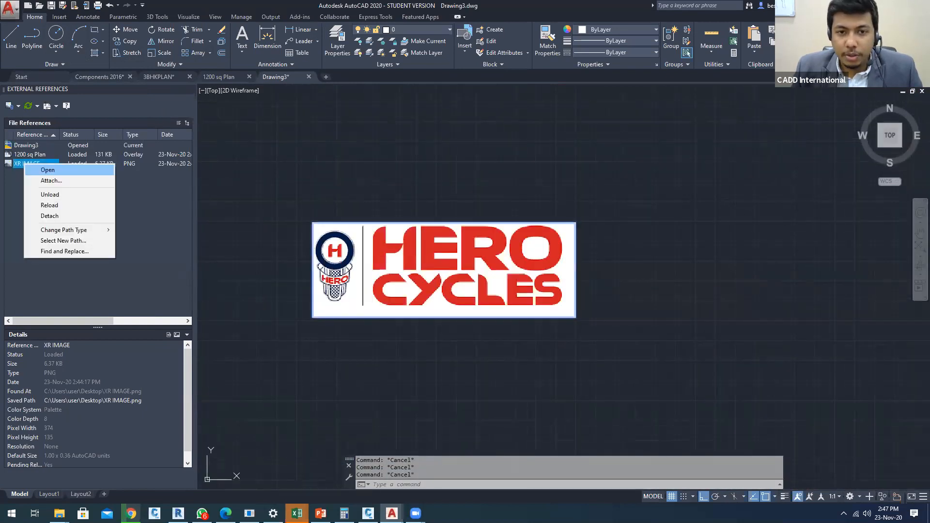
{"action": "left_click", "coordinate": [50, 194]}
{"action": "scroll", "coordinate": [378, 266], "scroll_direction": "up", "scroll_amount": 4}
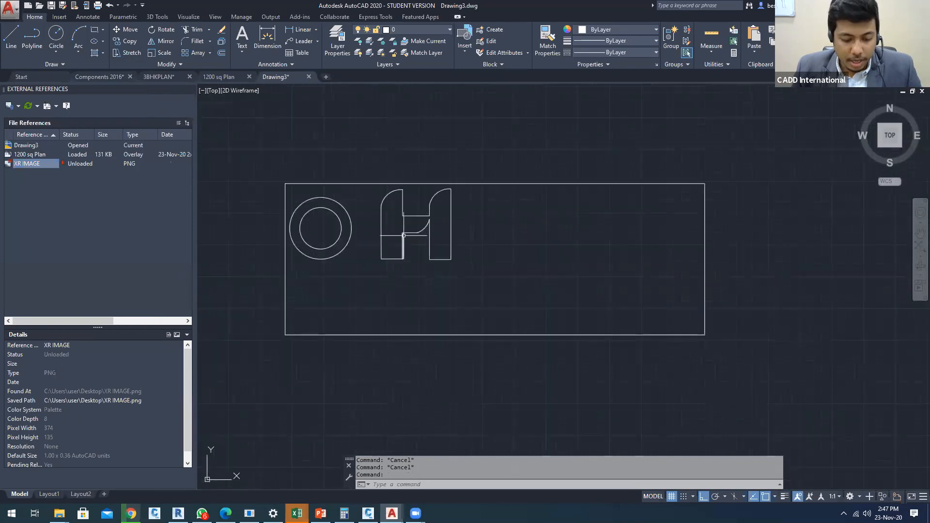
{"action": "scroll", "coordinate": [450, 213], "scroll_direction": "up", "scroll_amount": 6}
{"action": "scroll", "coordinate": [399, 210], "scroll_direction": "down", "scroll_amount": 4}
{"action": "middle_click_drag", "start_coordinate": [383, 217], "coordinate": [429, 225]}
Hatch the inside of the H outline with a solid fill in red 205,32,39
{"action": "key", "text": "Escape"}
{"action": "type", "text": "H"}
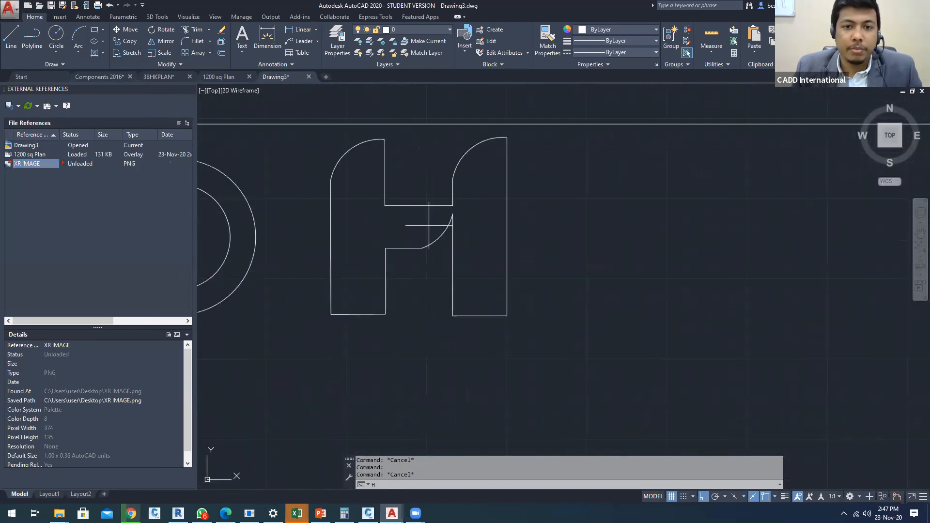
{"action": "key", "text": "Return"}
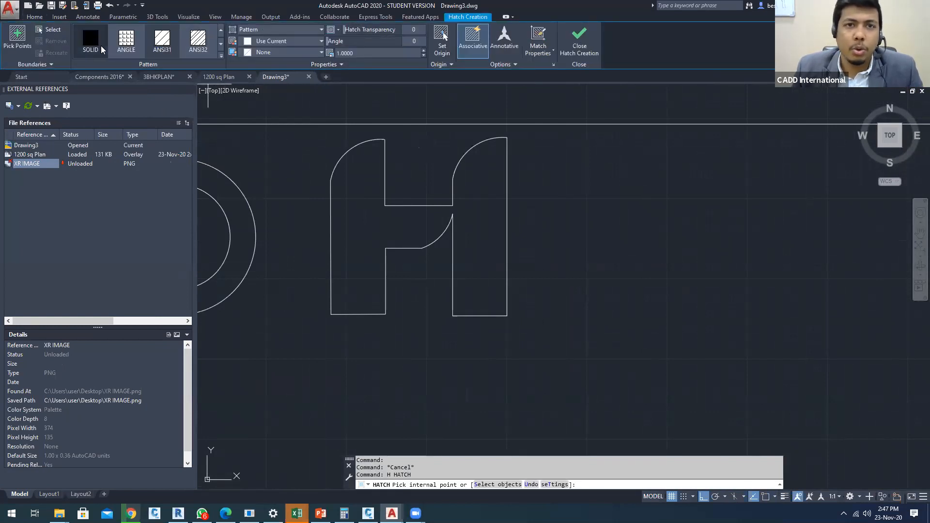
{"action": "left_click", "coordinate": [101, 46]}
{"action": "left_click", "coordinate": [273, 42]}
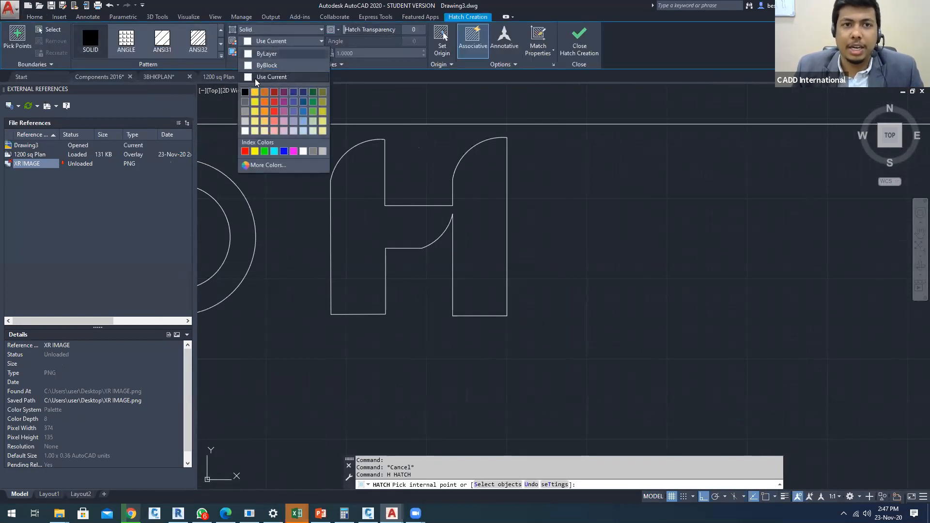
{"action": "left_click", "coordinate": [274, 104]}
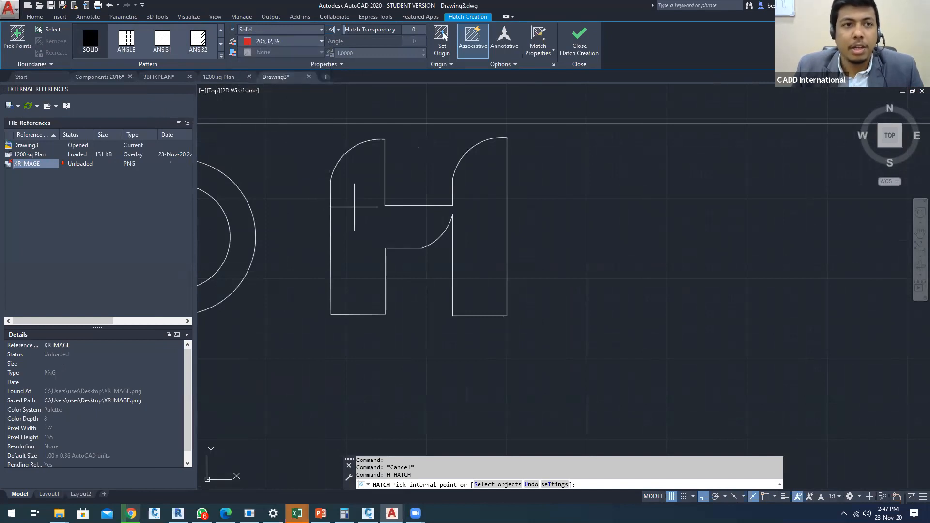
{"action": "left_click", "coordinate": [31, 46]}
{"action": "left_click", "coordinate": [368, 199]}
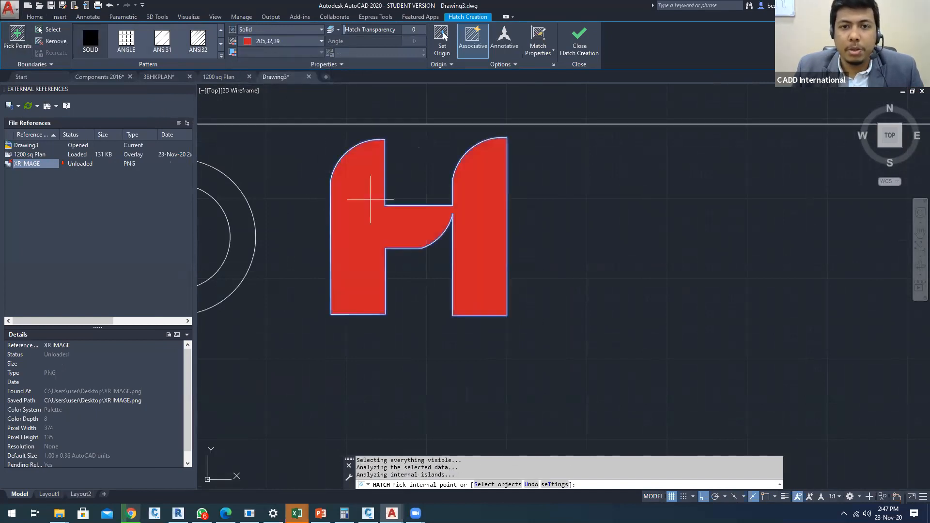
{"action": "scroll", "coordinate": [478, 253], "scroll_direction": "down", "scroll_amount": 6}
{"action": "key", "text": "Escape"}
{"action": "key", "text": "Escape"}
{"action": "key", "text": "Escape"}
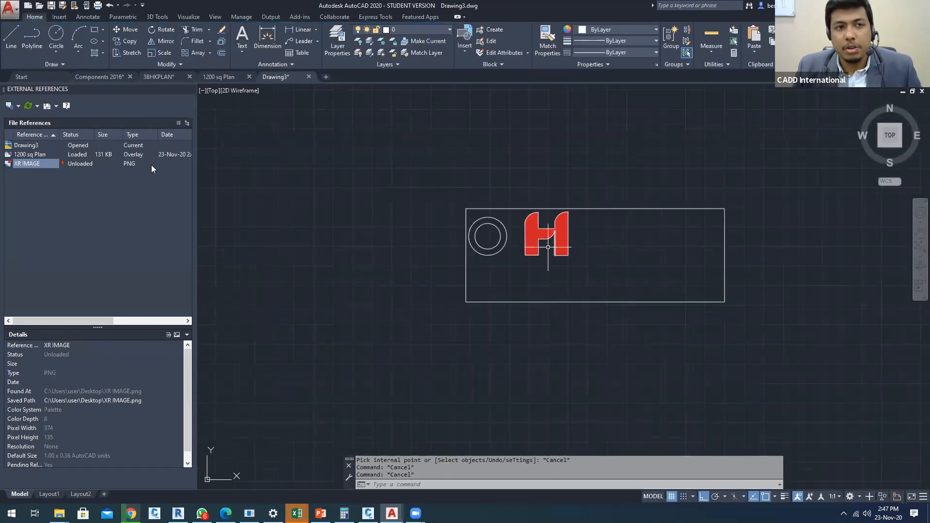
Reload the XR IMAGE reference to compare the tracing with the picture, and unload it again
{"action": "right_click", "coordinate": [21, 163]}
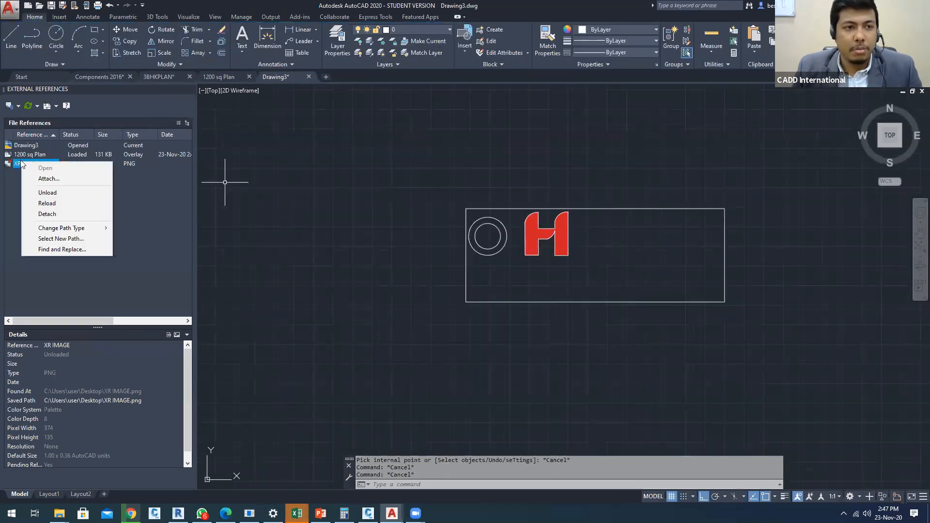
{"action": "left_click", "coordinate": [51, 204]}
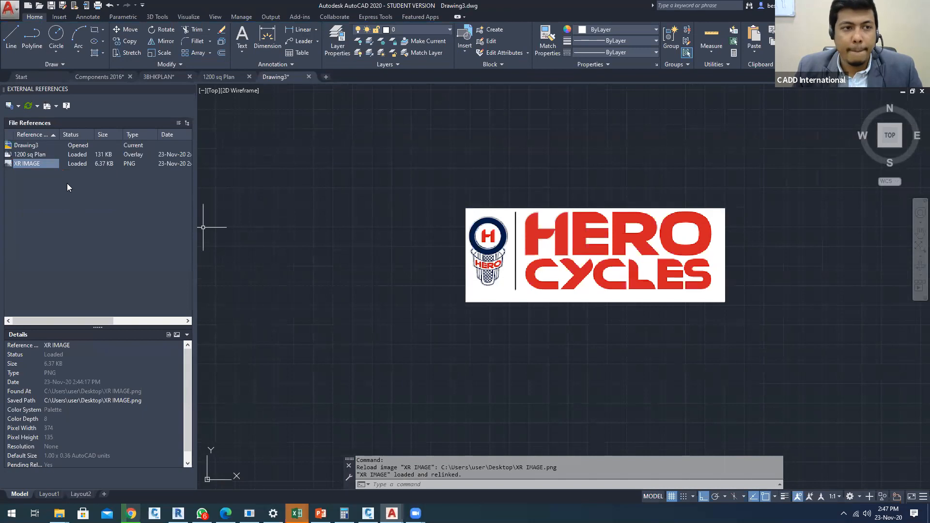
{"action": "right_click", "coordinate": [30, 163]}
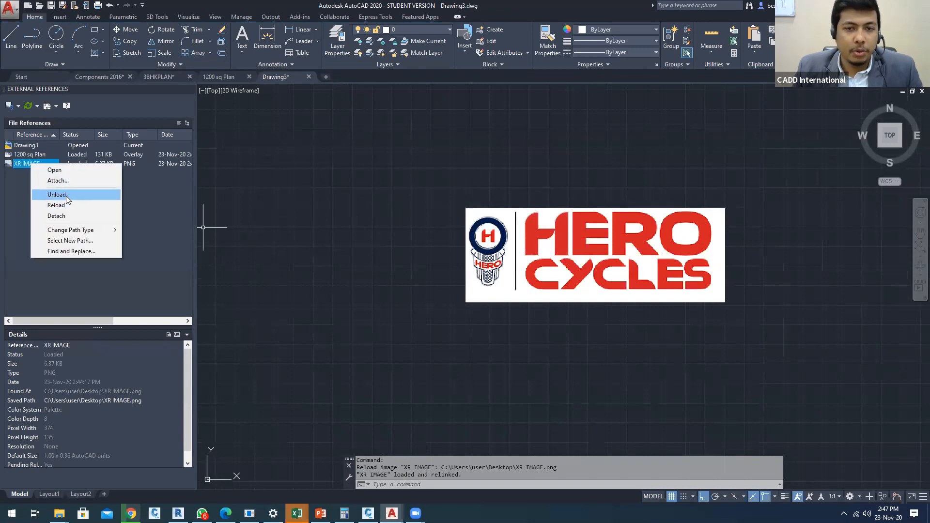
{"action": "left_click", "coordinate": [66, 195]}
Hatch the ring between the two traced circles with a solid fill in dark blue 34,52,110
{"action": "scroll", "coordinate": [493, 228], "scroll_direction": "up", "scroll_amount": 5}
{"action": "key", "text": "Escape"}
{"action": "key", "text": "Escape"}
{"action": "type", "text": "h"}
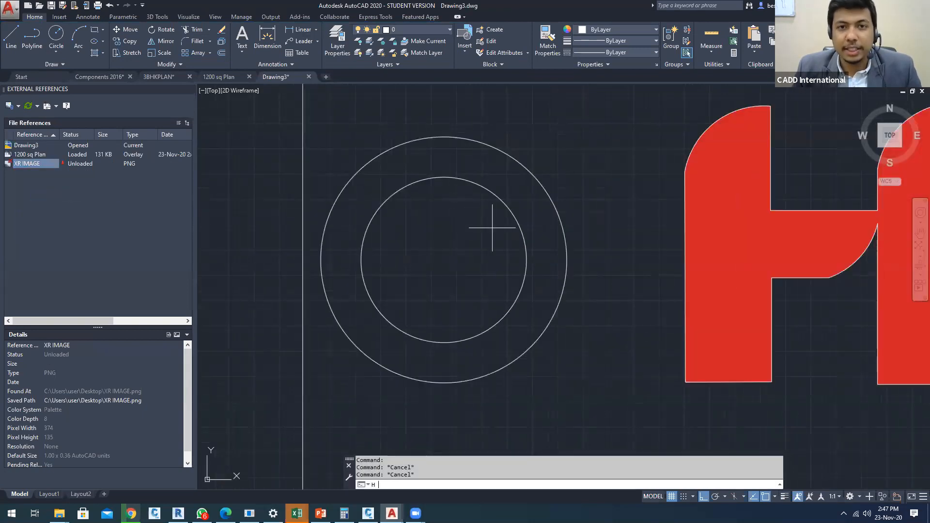
{"action": "key", "text": "Return"}
{"action": "left_click", "coordinate": [260, 43]}
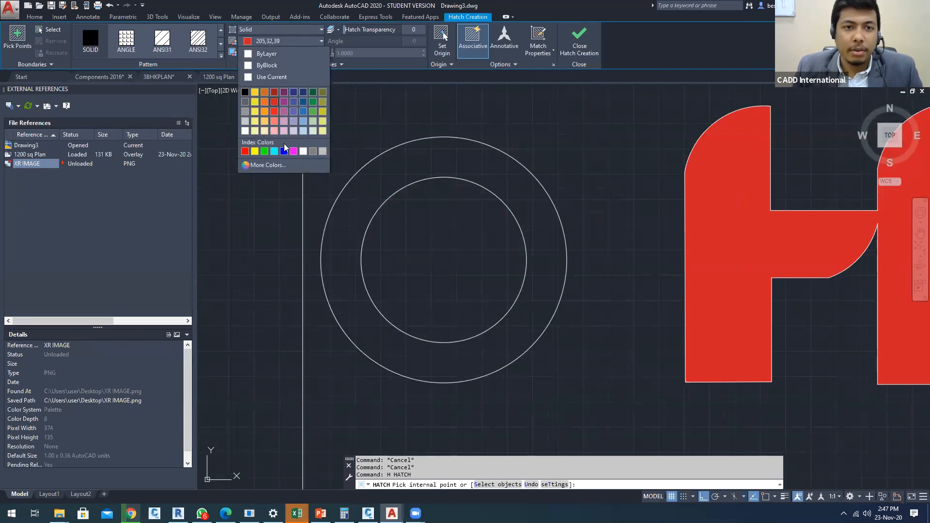
{"action": "left_click", "coordinate": [303, 92]}
{"action": "left_click", "coordinate": [408, 175]}
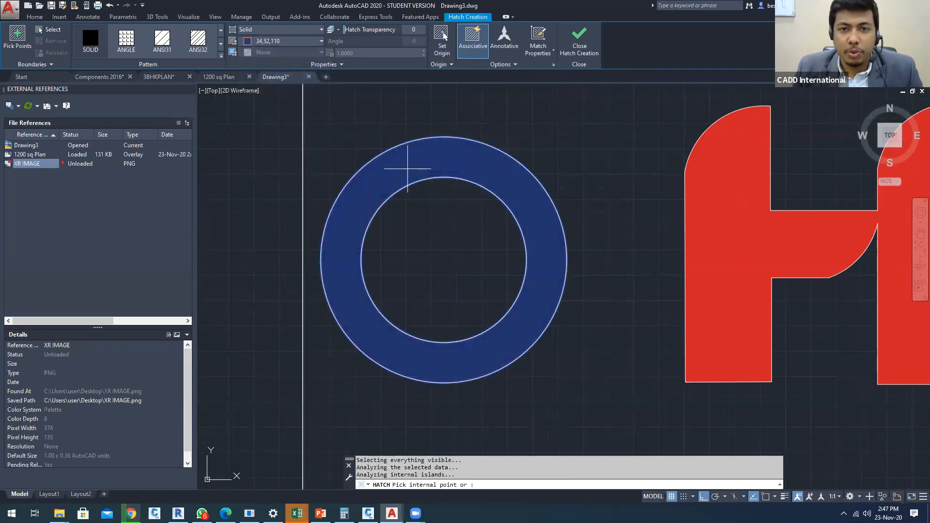
{"action": "key", "text": "Escape"}
{"action": "key", "text": "Escape"}
{"action": "scroll", "coordinate": [430, 163], "scroll_direction": "down", "scroll_amount": 4}
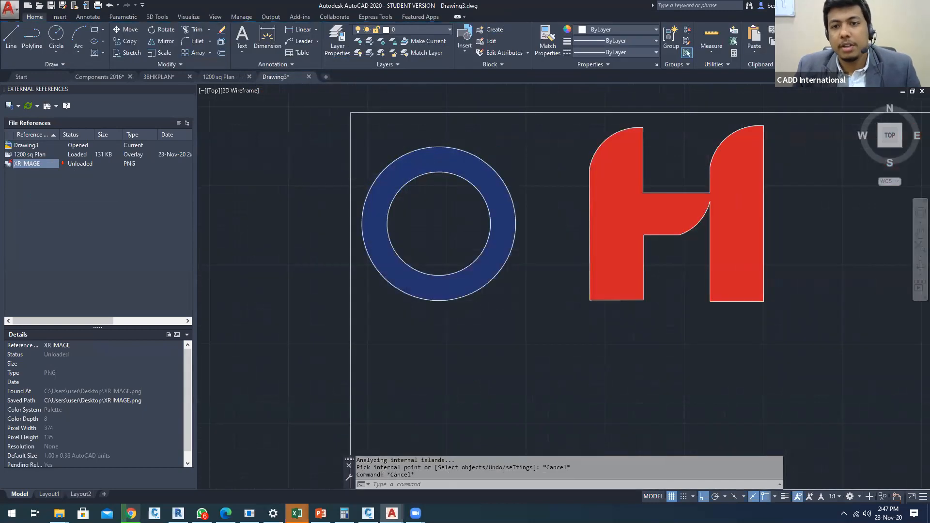
Reload the XR IMAGE reference to compare the filled ring and H with the picture, and unload it again
{"action": "right_click", "coordinate": [22, 164]}
{"action": "left_click", "coordinate": [67, 207]}
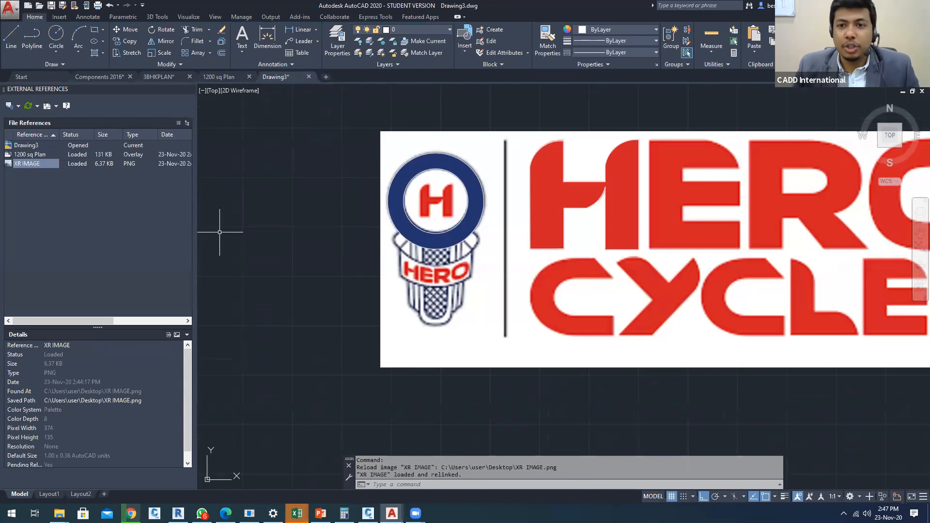
{"action": "right_click", "coordinate": [33, 164]}
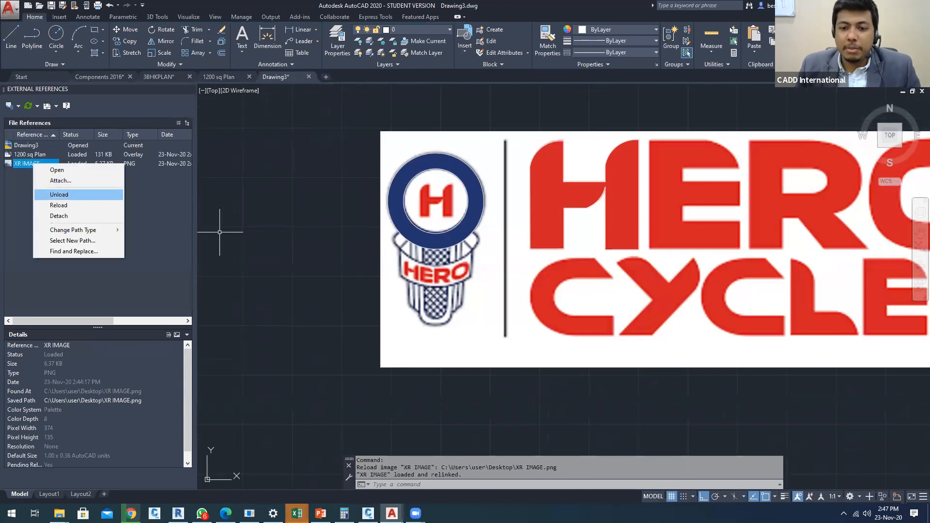
{"action": "left_click", "coordinate": [59, 195]}
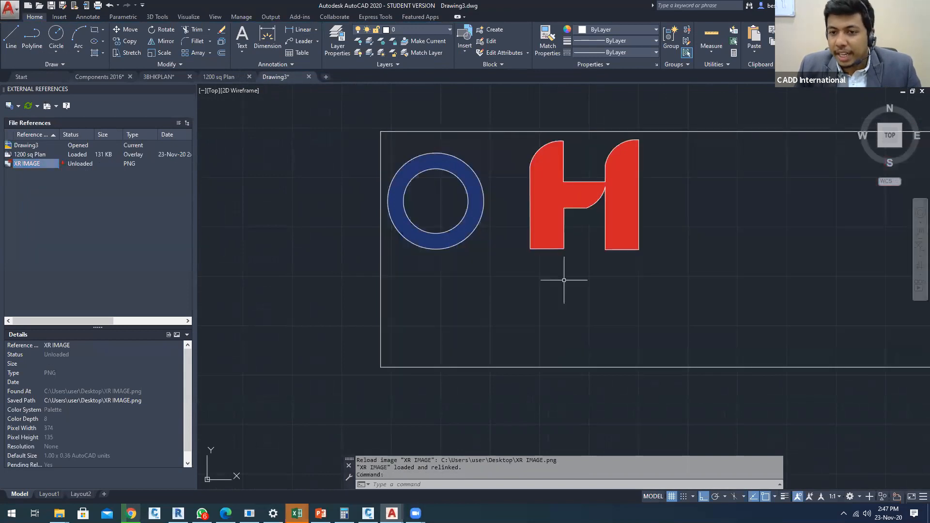
Examine the filled logo tracing and the ground floor and furniture plans of the attached 1200 sq Plan reference
{"action": "scroll", "coordinate": [503, 287], "scroll_direction": "down", "scroll_amount": 8}
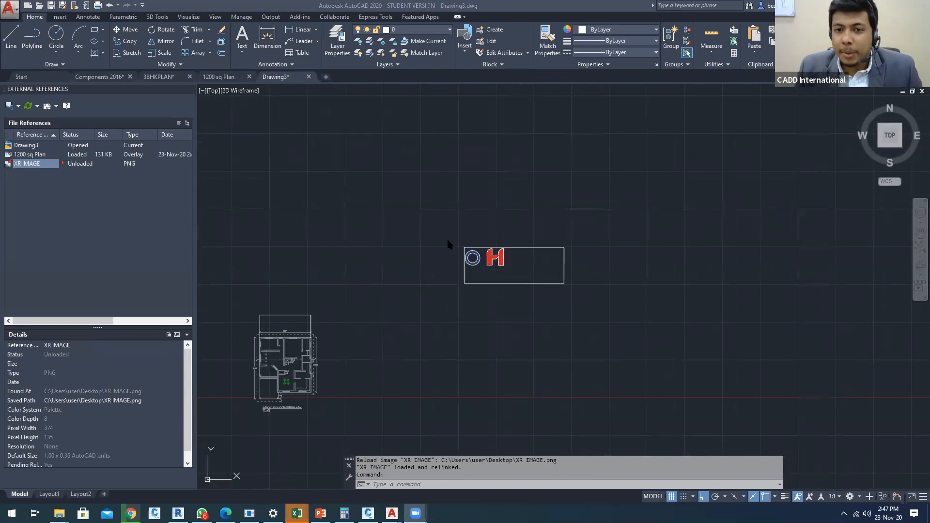
{"action": "scroll", "coordinate": [544, 281], "scroll_direction": "up", "scroll_amount": 10}
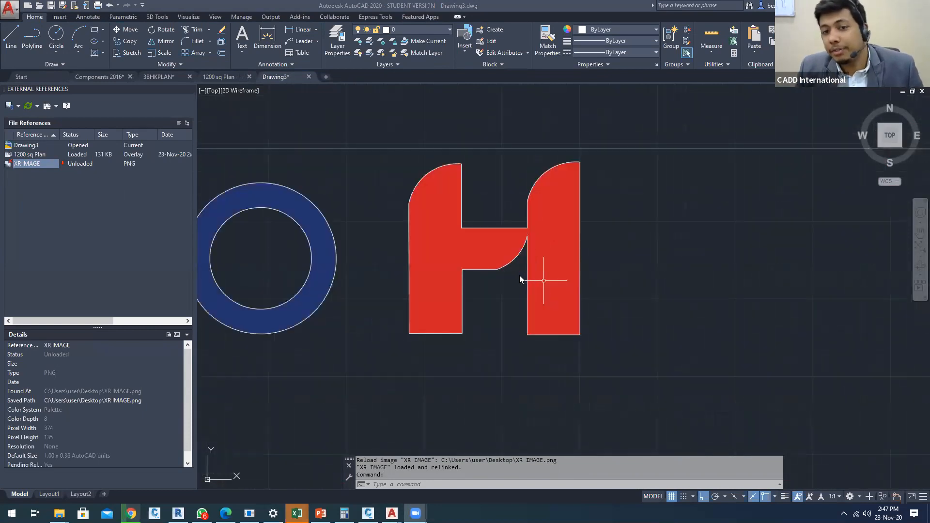
{"action": "scroll", "coordinate": [543, 281], "scroll_direction": "down", "scroll_amount": 8}
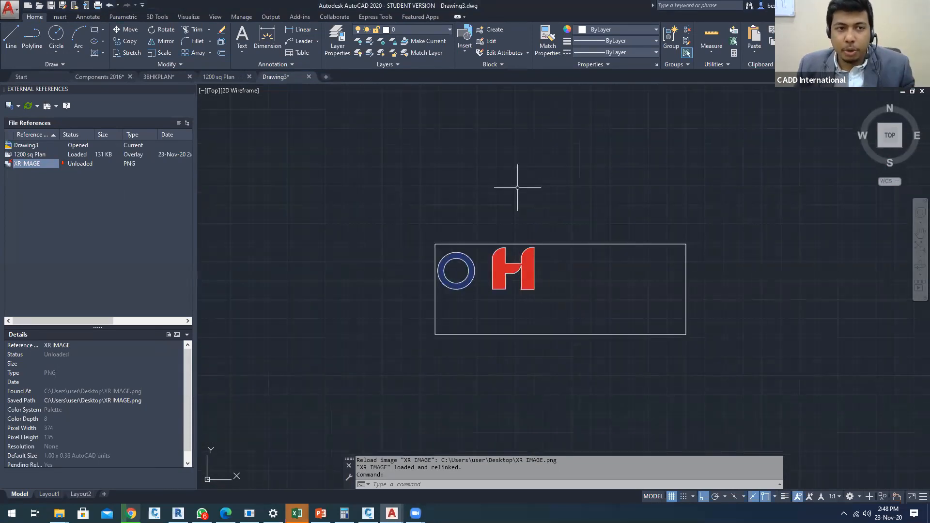
{"action": "scroll", "coordinate": [577, 280], "scroll_direction": "down", "scroll_amount": 5}
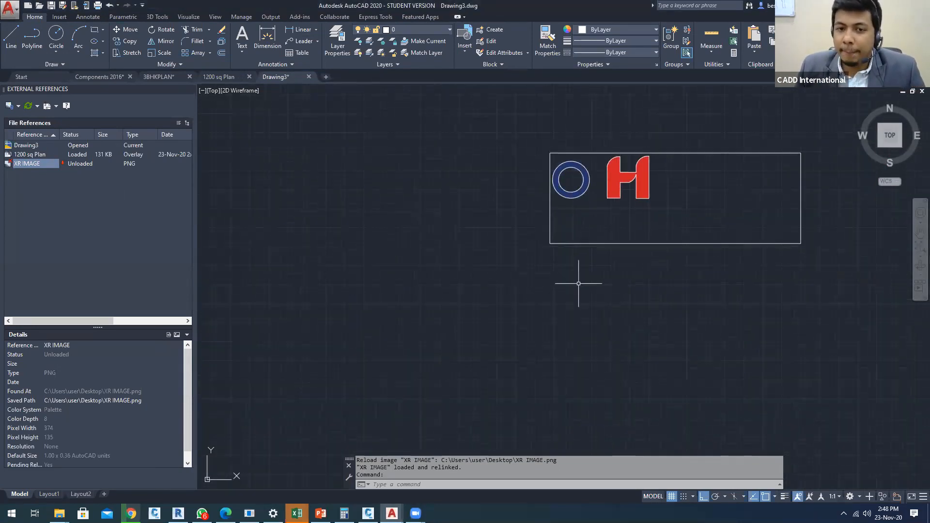
{"action": "scroll", "coordinate": [576, 291], "scroll_direction": "down", "scroll_amount": 2}
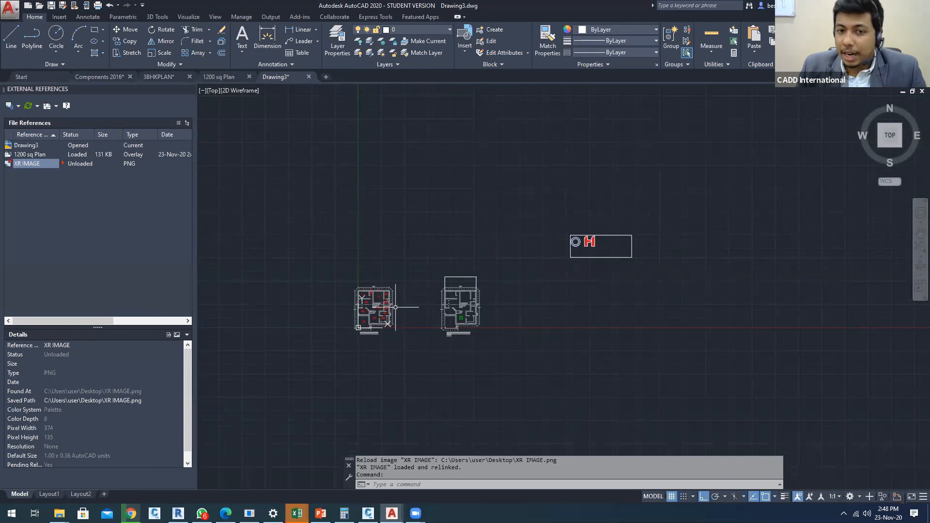
{"action": "scroll", "coordinate": [375, 315], "scroll_direction": "up", "scroll_amount": 4}
{"action": "scroll", "coordinate": [368, 306], "scroll_direction": "up", "scroll_amount": 6}
{"action": "middle_click_drag", "start_coordinate": [368, 302], "coordinate": [519, 277]}
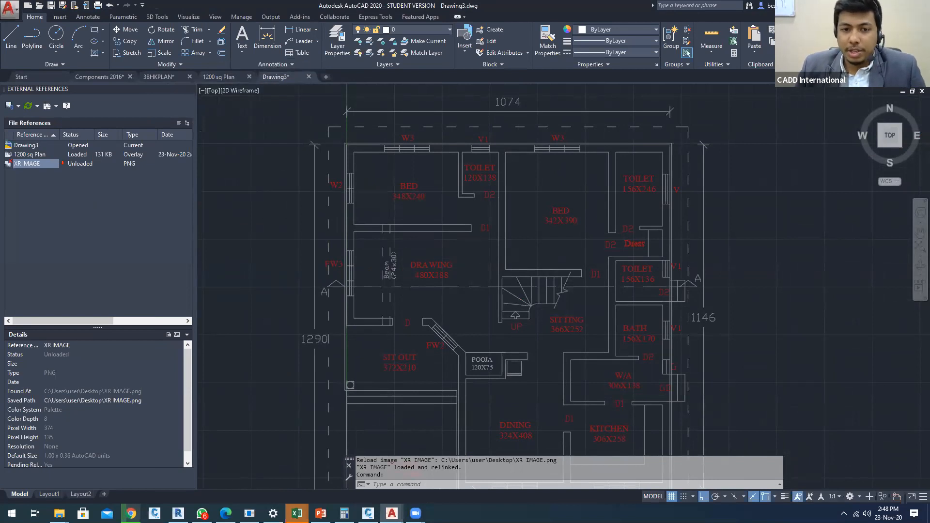
{"action": "scroll", "coordinate": [475, 272], "scroll_direction": "down", "scroll_amount": 4}
{"action": "middle_click_drag", "start_coordinate": [480, 275], "coordinate": [458, 256]}
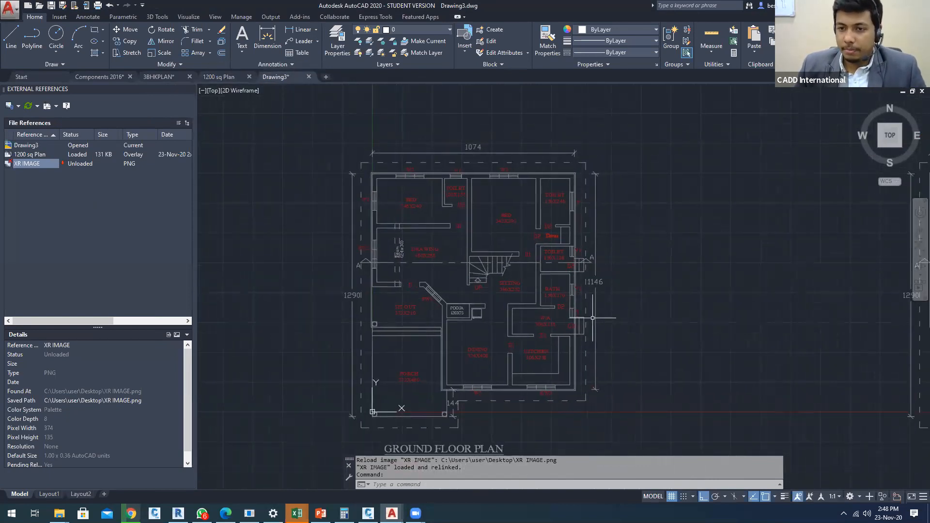
{"action": "scroll", "coordinate": [590, 316], "scroll_direction": "down", "scroll_amount": 2}
{"action": "middle_click_drag", "start_coordinate": [588, 316], "coordinate": [529, 308]}
{"action": "middle_click_drag", "start_coordinate": [629, 321], "coordinate": [575, 306]}
{"action": "scroll", "coordinate": [629, 294], "scroll_direction": "down", "scroll_amount": 2}
{"action": "middle_click_drag", "start_coordinate": [629, 294], "coordinate": [569, 289]}
{"action": "scroll", "coordinate": [630, 295], "scroll_direction": "up", "scroll_amount": 6}
{"action": "scroll", "coordinate": [647, 300], "scroll_direction": "down", "scroll_amount": 5}
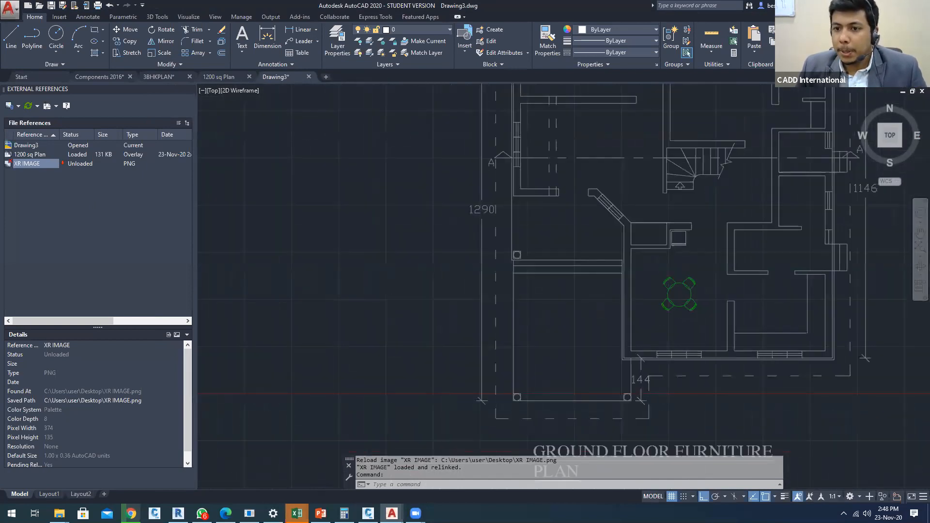
{"action": "middle_click_drag", "start_coordinate": [667, 294], "coordinate": [552, 284]}
{"action": "scroll", "coordinate": [328, 249], "scroll_direction": "down", "scroll_amount": 5}
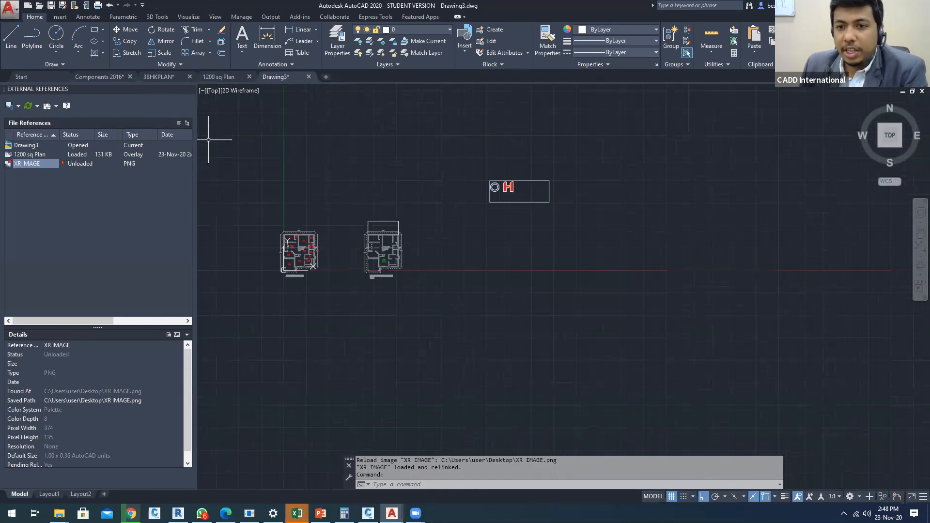
Switch to the 1200 sq Plan drawing and show the whole Ground Floor Furniture Plan
{"action": "key", "text": "ctrl+Tab"}
{"action": "scroll", "coordinate": [353, 187], "scroll_direction": "down", "scroll_amount": 4}
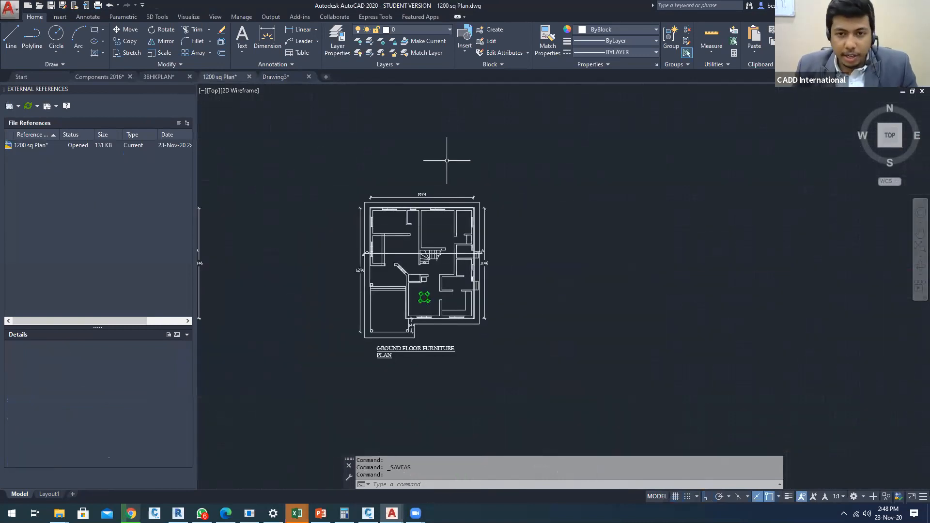
{"action": "type", "text": "RE"}
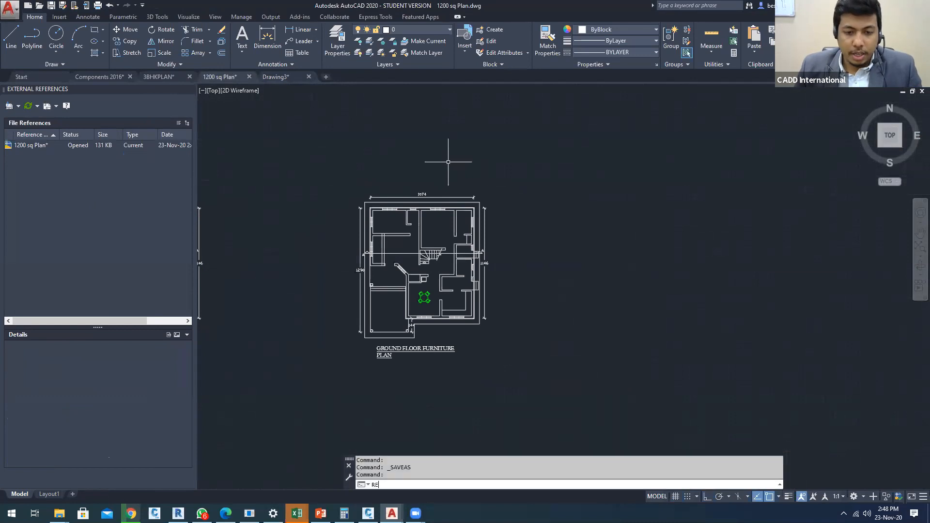
{"action": "key", "text": "Escape"}
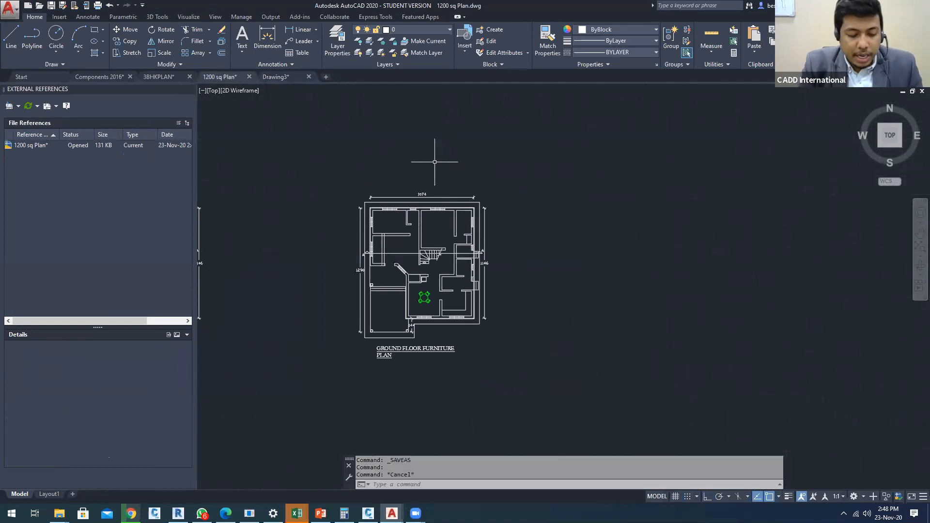
{"action": "type", "text": "RAY"}
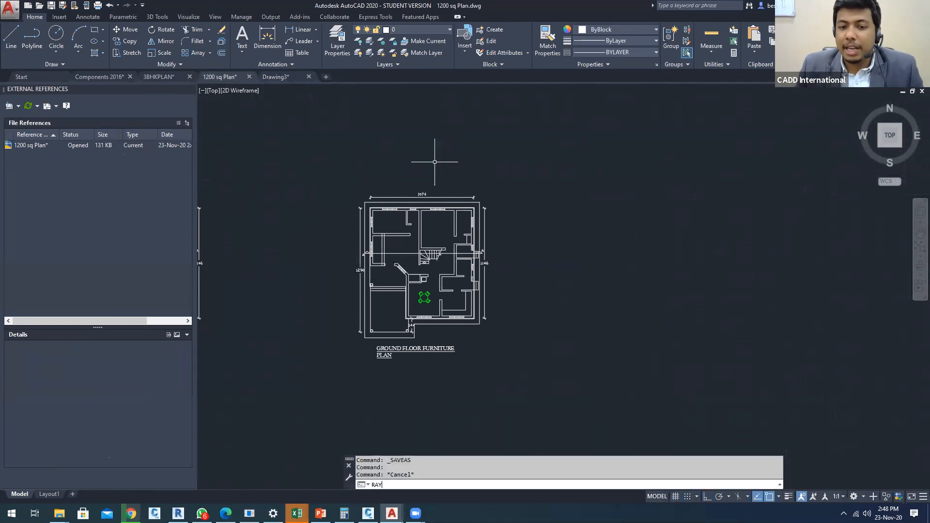
{"action": "key", "text": "Return"}
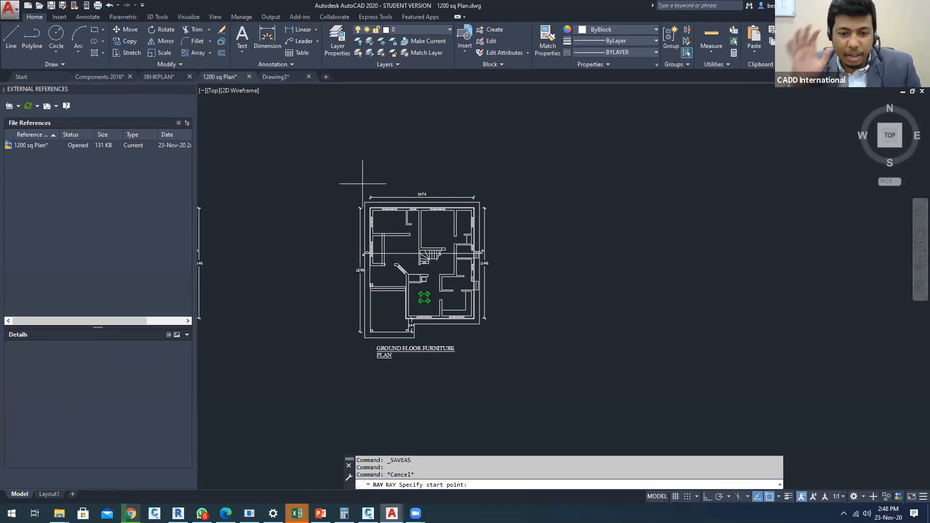
{"action": "scroll", "coordinate": [362, 184], "scroll_direction": "up", "scroll_amount": 4}
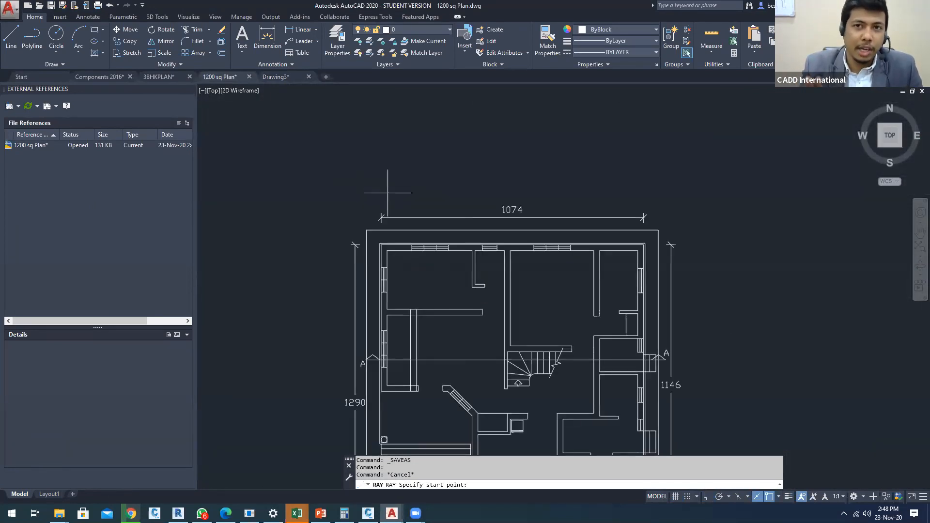
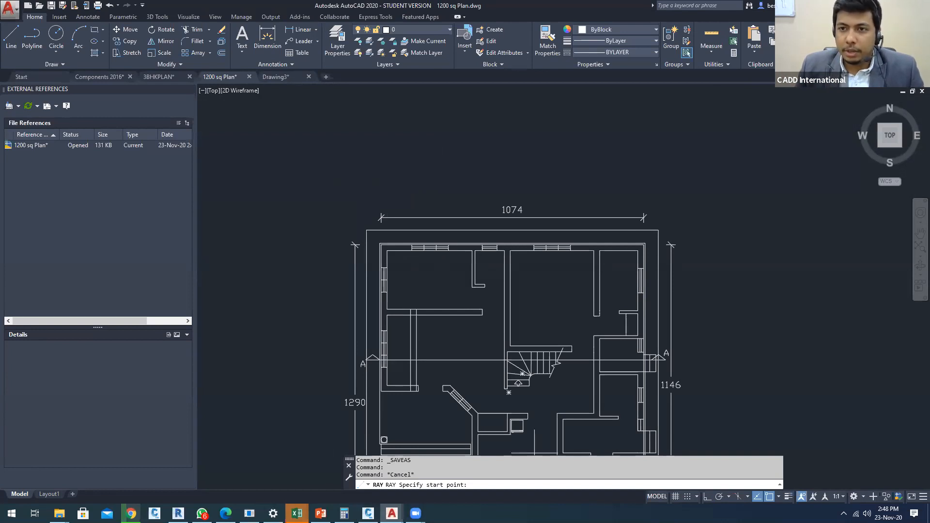
{"action": "left_click", "coordinate": [563, 216]}
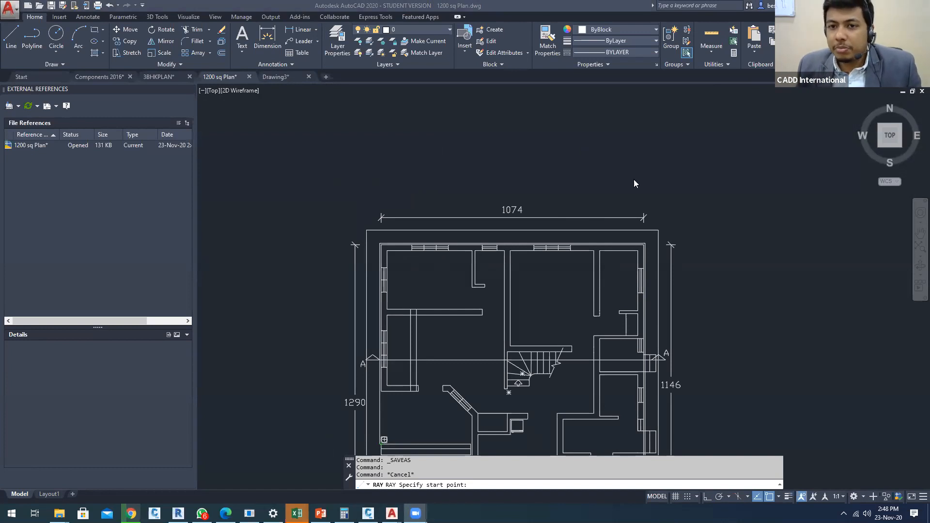
{"action": "scroll", "coordinate": [633, 178], "scroll_direction": "down", "scroll_amount": 6}
{"action": "key", "text": "Escape"}
{"action": "middle_click_drag", "start_coordinate": [634, 179], "coordinate": [551, 185]}
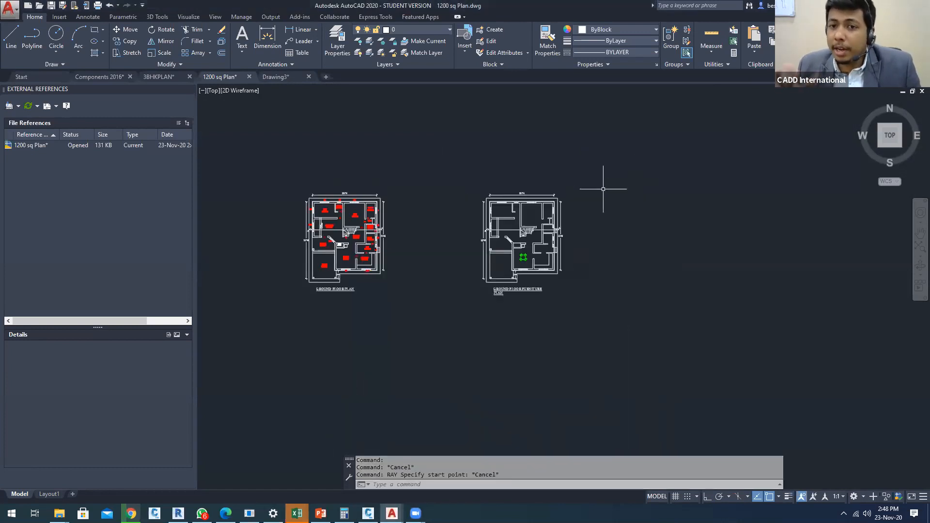
{"action": "key", "text": "Escape"}
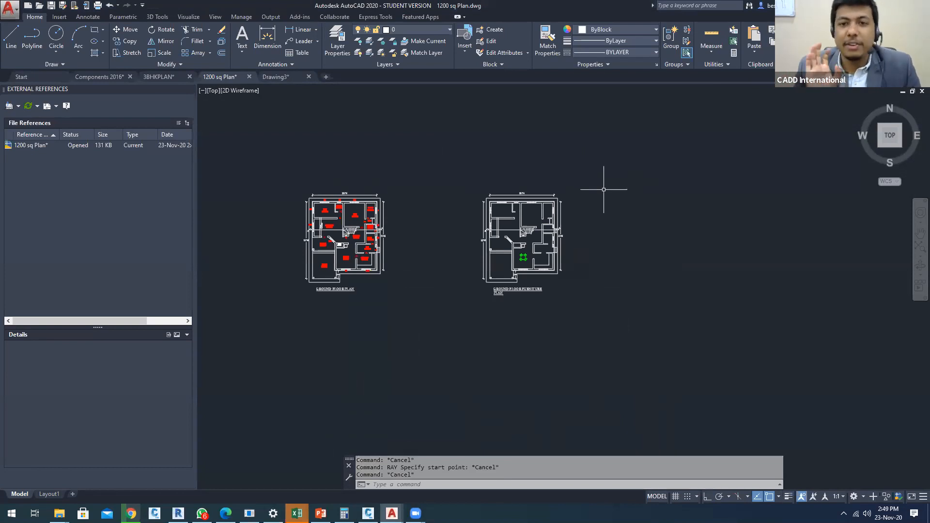
Turn on the grid and ortho, and draw a vertical ray upward from the upper-left outer wall corner of the Ground Floor Furniture Plan
{"action": "key", "text": "F7"}
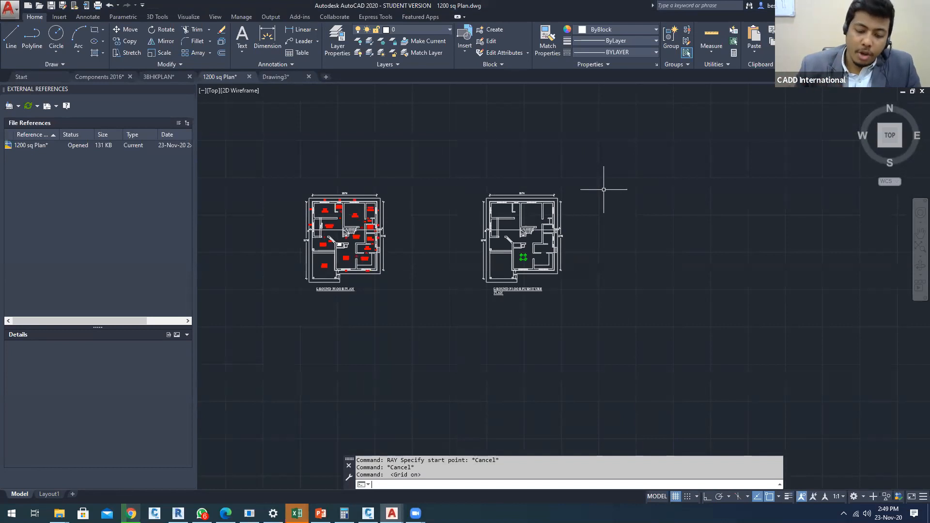
{"action": "type", "text": "RA"}
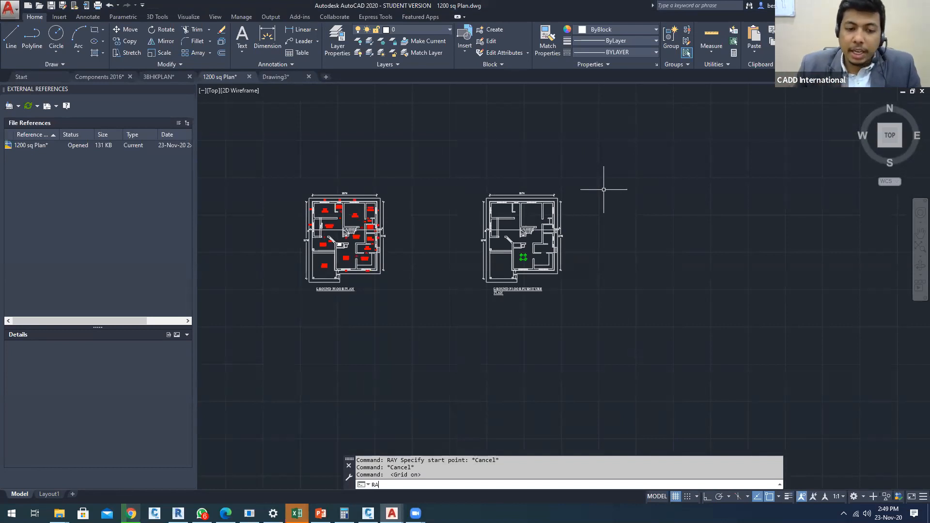
{"action": "type", "text": "Y"}
{"action": "key", "text": "Return"}
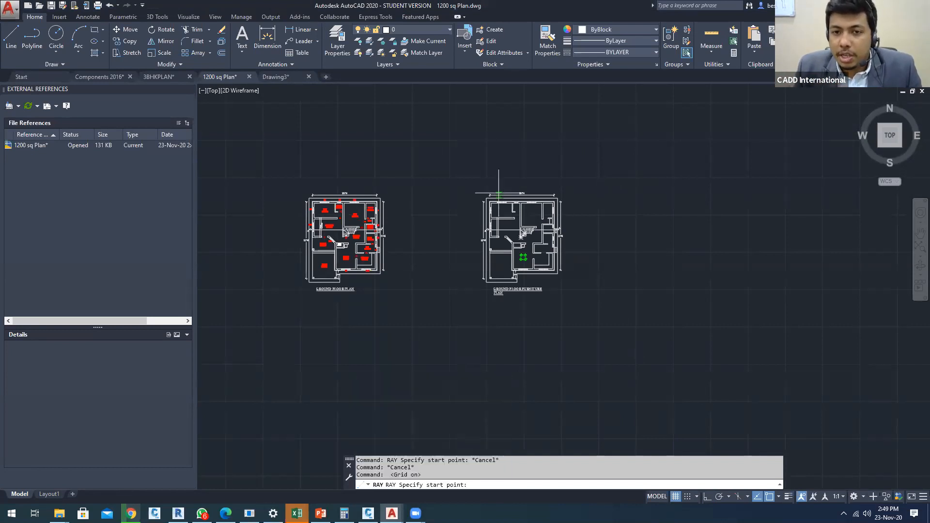
{"action": "scroll", "coordinate": [500, 182], "scroll_direction": "up", "scroll_amount": 5}
{"action": "middle_click_drag", "start_coordinate": [500, 182], "coordinate": [368, 164]}
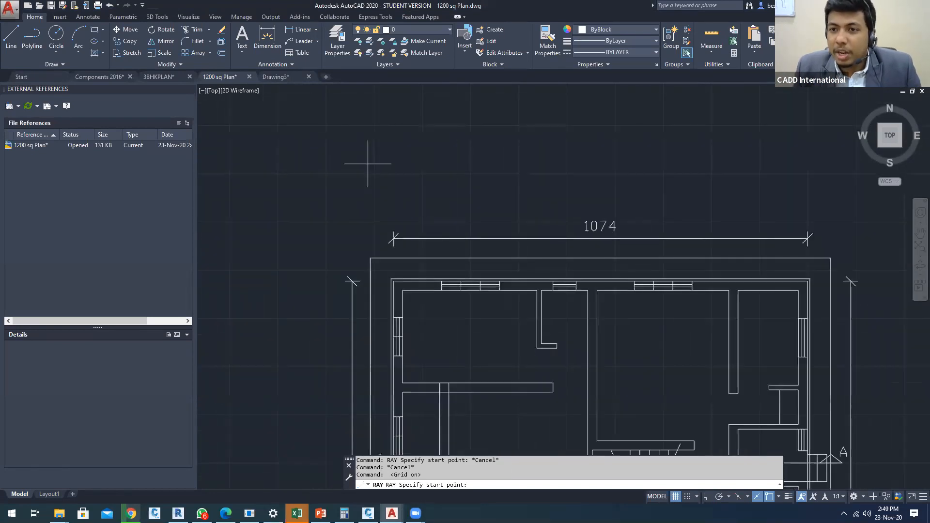
{"action": "scroll", "coordinate": [368, 194], "scroll_direction": "down", "scroll_amount": 2}
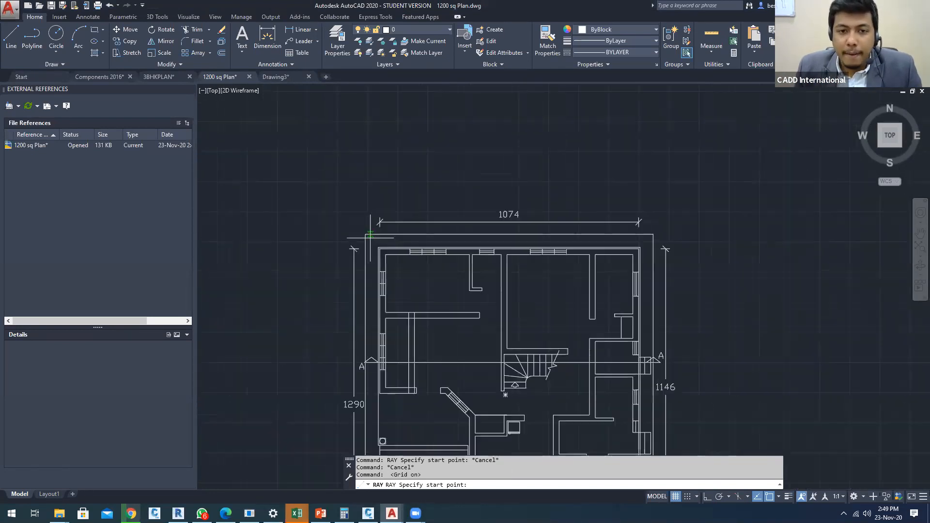
{"action": "scroll", "coordinate": [370, 236], "scroll_direction": "up", "scroll_amount": 4}
{"action": "left_click", "coordinate": [387, 242]}
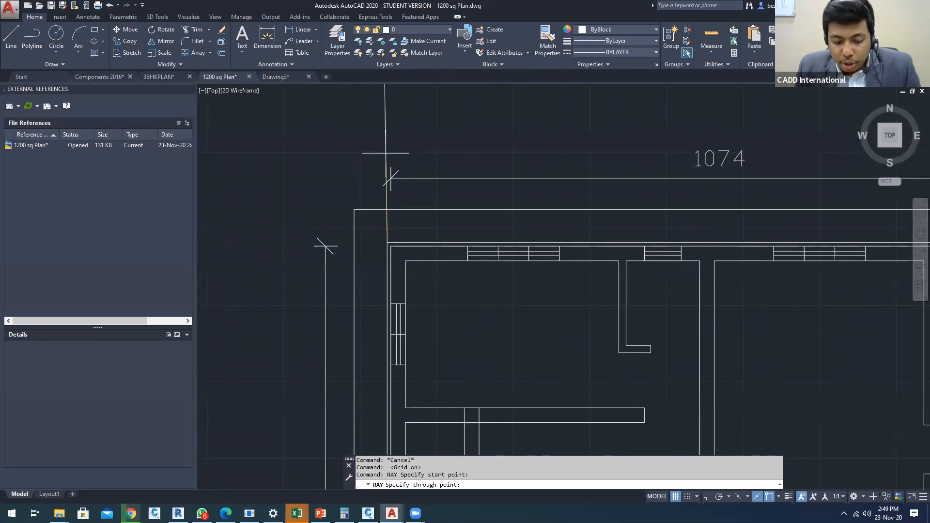
{"action": "key", "text": "F6"}
{"action": "middle_click_drag", "start_coordinate": [386, 152], "coordinate": [381, 186]}
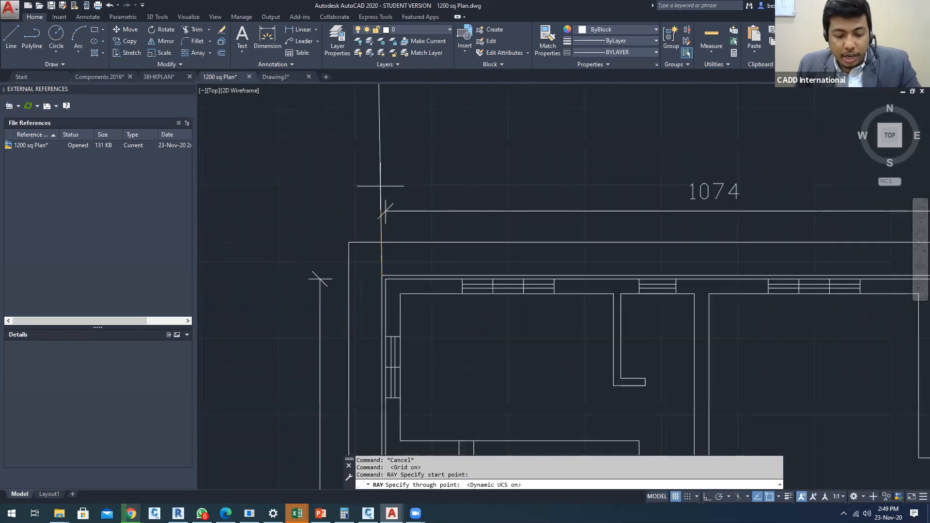
{"action": "scroll", "coordinate": [381, 186], "scroll_direction": "down", "scroll_amount": 6}
{"action": "key", "text": "F8"}
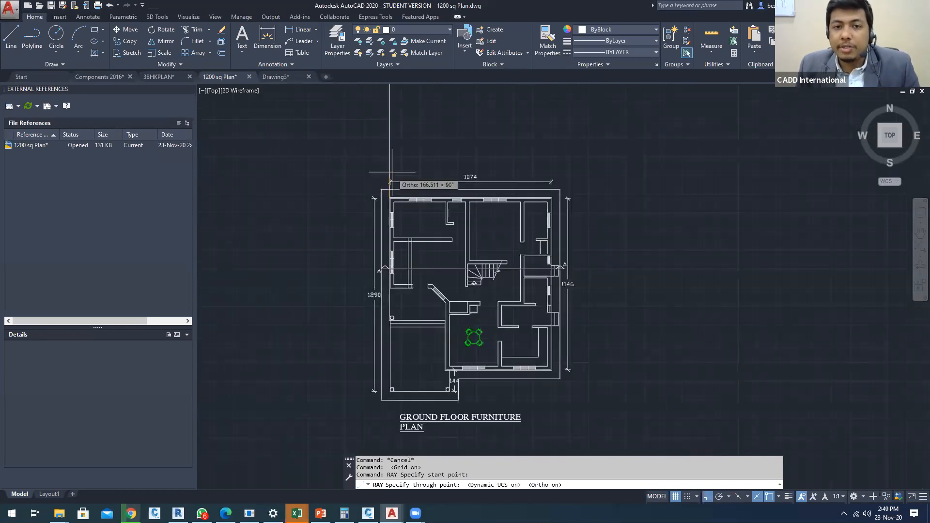
{"action": "left_click", "coordinate": [390, 129]}
{"action": "middle_click_drag", "start_coordinate": [390, 127], "coordinate": [387, 147]}
{"action": "key", "text": "Return"}
{"action": "scroll", "coordinate": [384, 212], "scroll_direction": "up", "scroll_amount": 5}
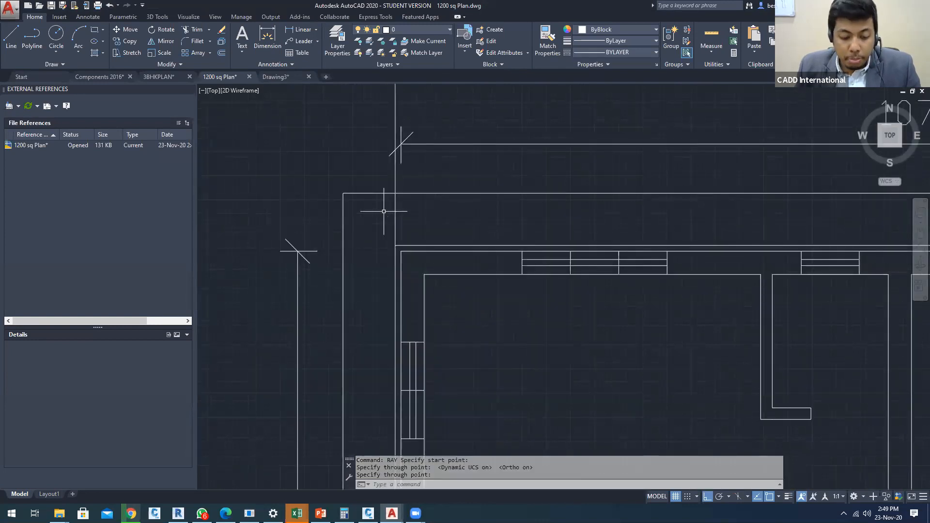
Draw a second vertical ray upward from the furniture plan's upper-left wall corner, just inside the first ray
{"action": "key", "text": "Return"}
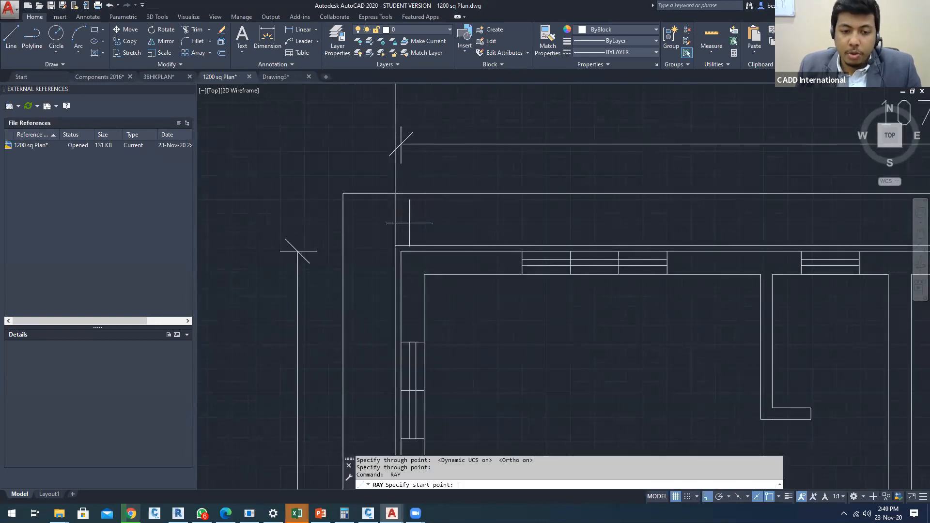
{"action": "left_click", "coordinate": [415, 513]}
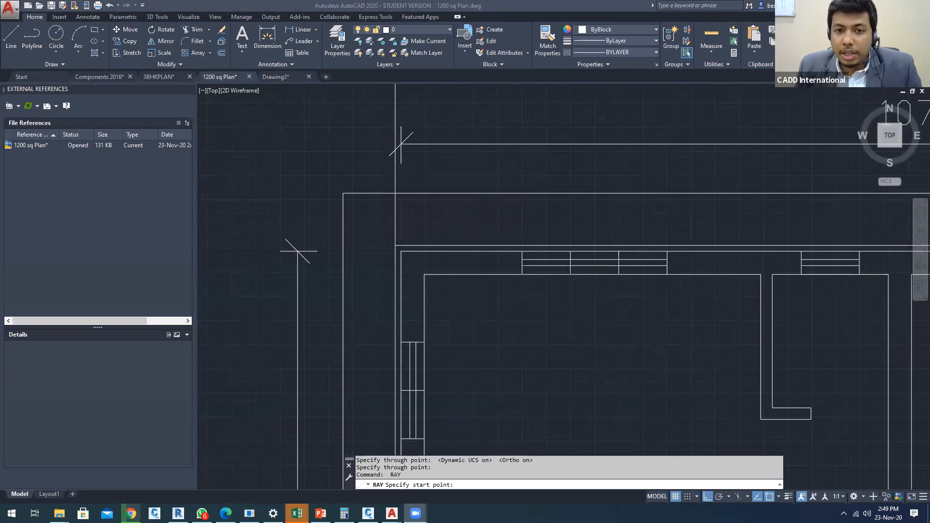
{"action": "left_click", "coordinate": [406, 169]}
{"action": "key", "text": "Return"}
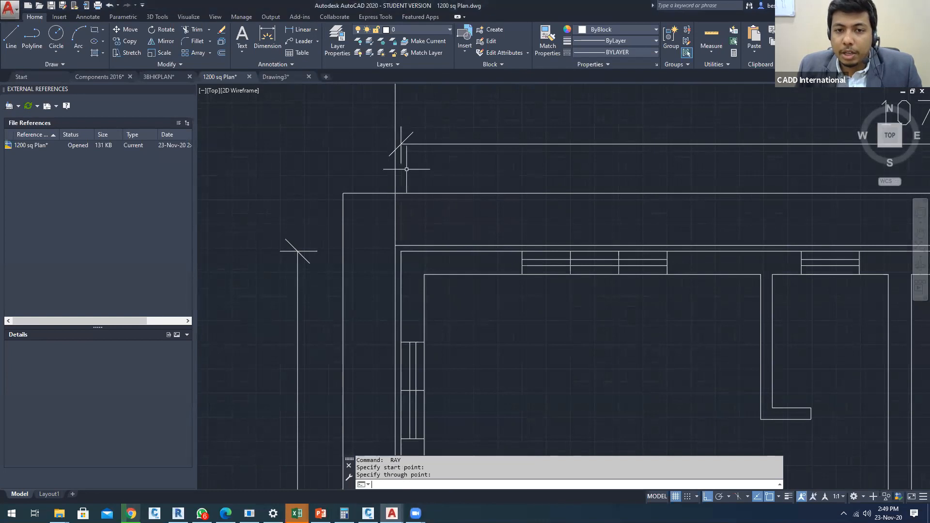
{"action": "key", "text": "Return"}
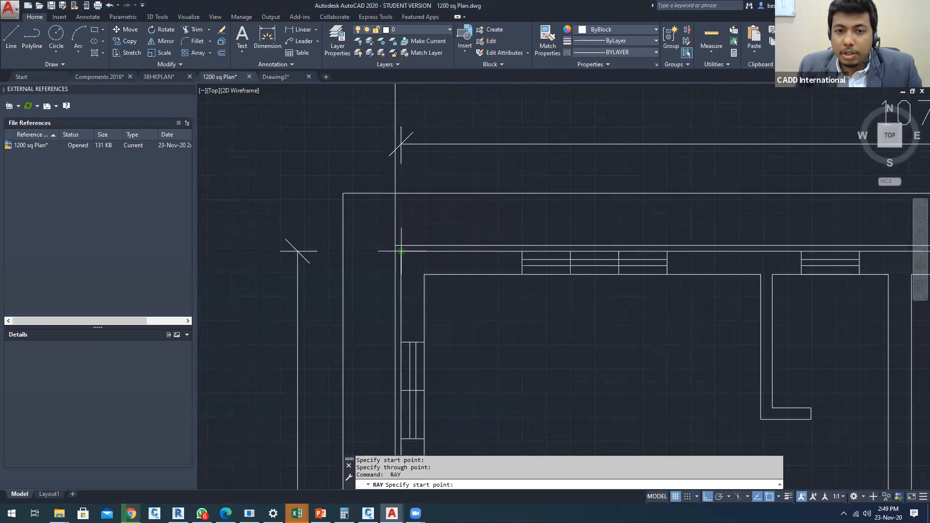
{"action": "left_click", "coordinate": [402, 251]}
{"action": "middle_click_drag", "start_coordinate": [421, 181], "coordinate": [392, 171]}
{"action": "left_click", "coordinate": [392, 171]}
{"action": "key", "text": "Return"}
Draw a vertical ray upward from the inner corner of the upper-left room
{"action": "key", "text": "Return"}
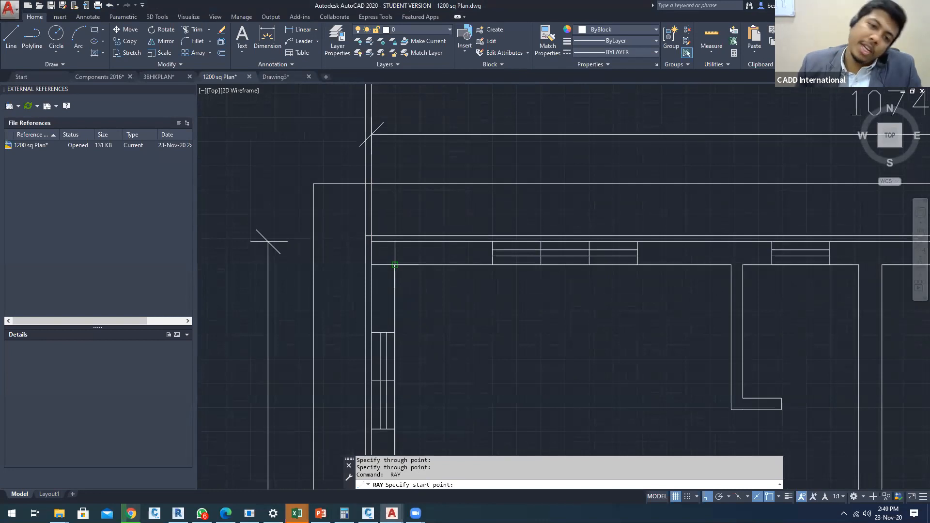
{"action": "key", "text": "Return"}
{"action": "scroll", "coordinate": [343, 210], "scroll_direction": "down", "scroll_amount": 4}
{"action": "scroll", "coordinate": [415, 234], "scroll_direction": "up", "scroll_amount": 4}
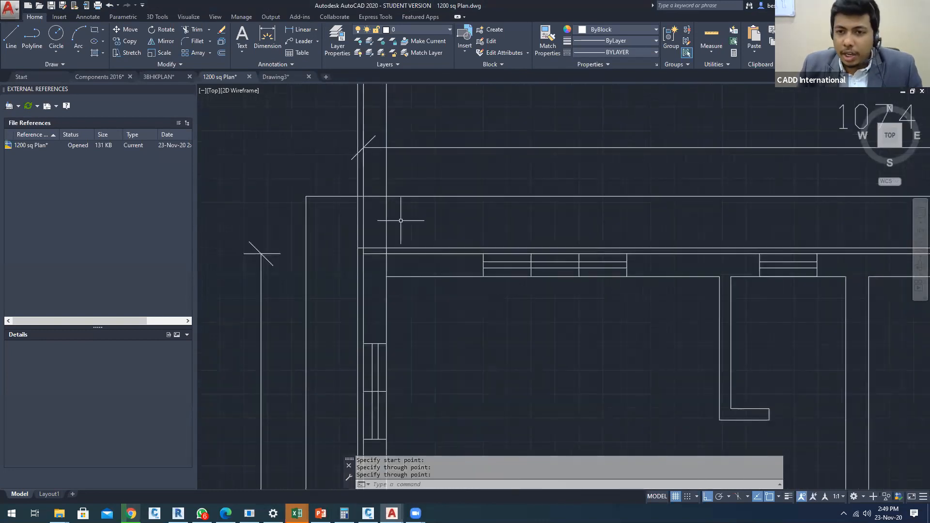
{"action": "scroll", "coordinate": [420, 193], "scroll_direction": "down", "scroll_amount": 5}
Project vertical rays upward from both ends of the window below the dining table
{"action": "key", "text": "Return"}
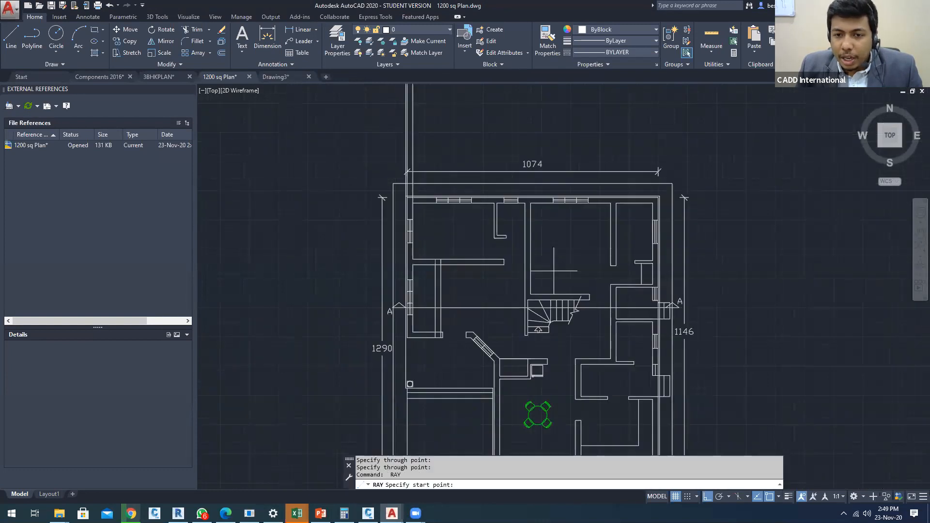
{"action": "scroll", "coordinate": [602, 373], "scroll_direction": "up", "scroll_amount": 3}
{"action": "mouse_move", "coordinate": [602, 374]}
{"action": "middle_mouse_down"}
{"action": "mouse_move", "coordinate": [575, 313]}
{"action": "mouse_move", "coordinate": [560, 431]}
{"action": "middle_mouse_up"}
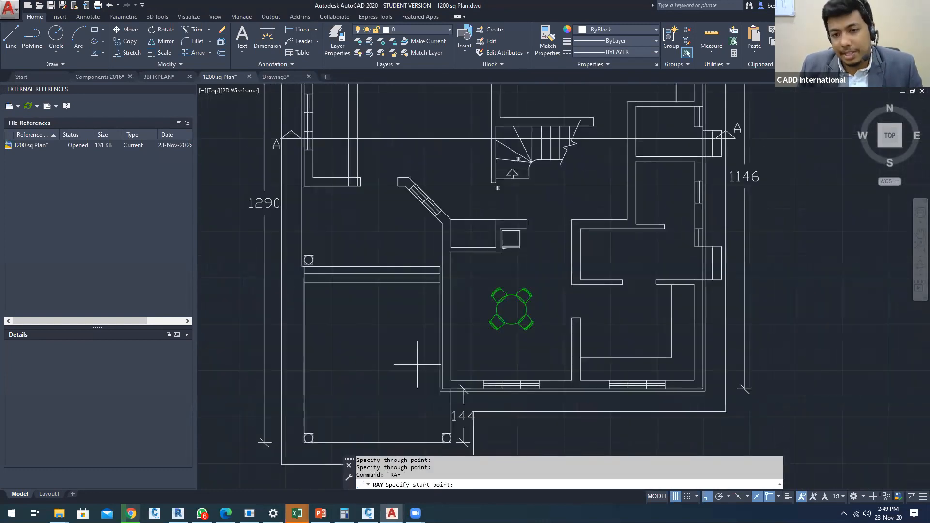
{"action": "scroll", "coordinate": [474, 383], "scroll_direction": "up", "scroll_amount": 5}
{"action": "left_click", "coordinate": [474, 383]}
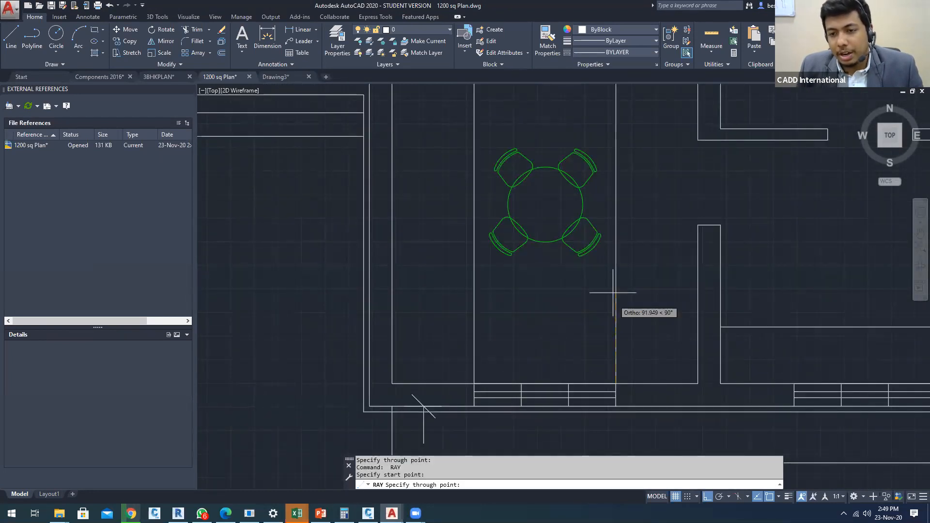
{"action": "left_click", "coordinate": [613, 293]}
{"action": "key", "text": "Return"}
Project vertical rays upward from both ends of the other window in the plan's lower wall
{"action": "key", "text": "Return"}
{"action": "middle_click_drag", "start_coordinate": [772, 369], "coordinate": [533, 270]}
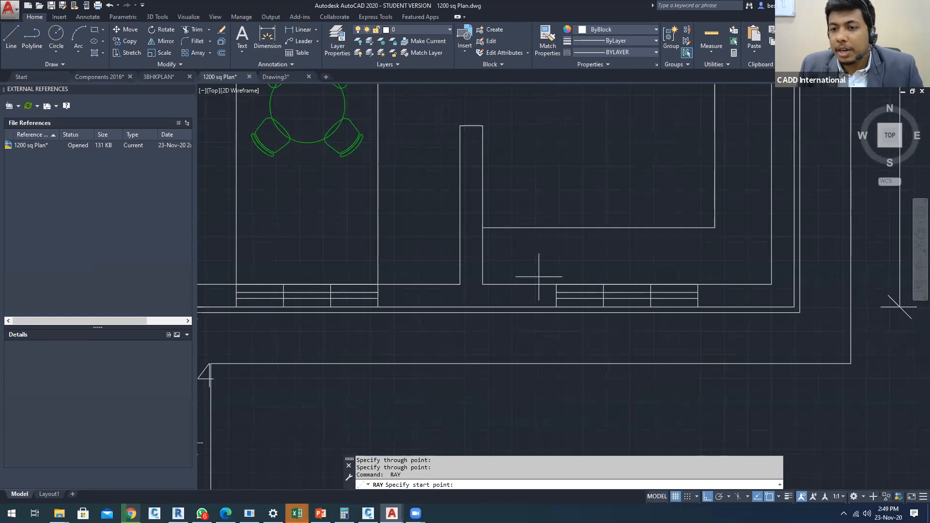
{"action": "left_click", "coordinate": [556, 285]}
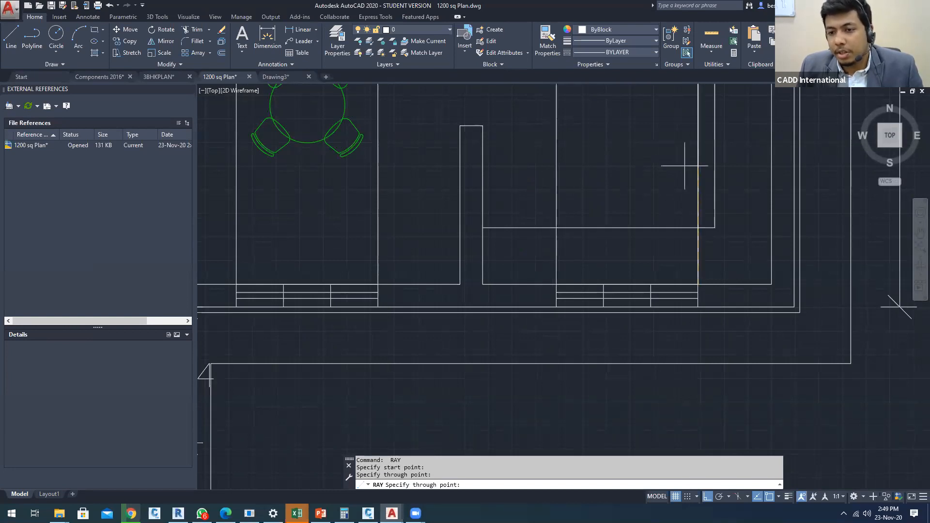
{"action": "key", "text": "Return"}
Draw vertical rays upward from the inner and outer line corners at the plan's lower-right wall corner
{"action": "key", "text": "Return"}
{"action": "middle_click_drag", "start_coordinate": [818, 295], "coordinate": [729, 334]}
{"action": "left_click", "coordinate": [705, 345]}
{"action": "left_click", "coordinate": [705, 219]}
{"action": "key", "text": "Return"}
{"action": "key", "text": "Return"}
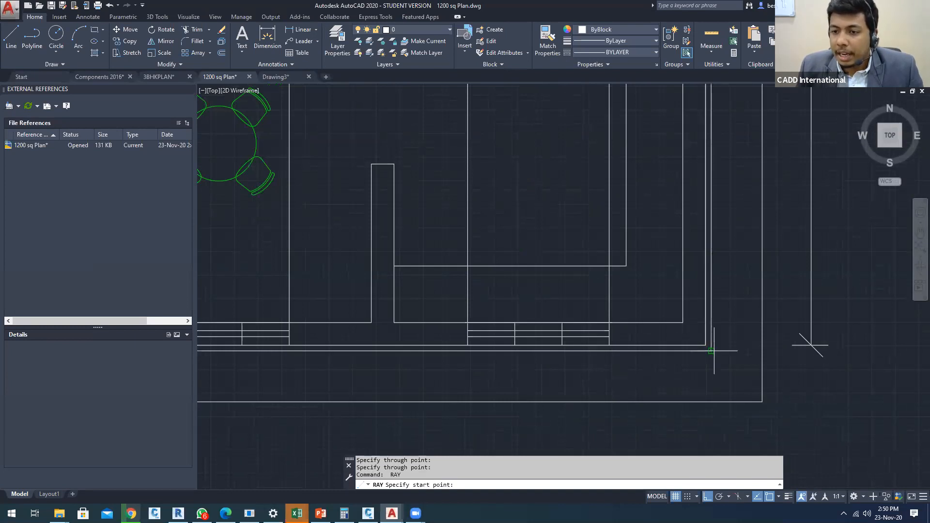
{"action": "key", "text": "Escape"}
{"action": "key", "text": "Escape"}
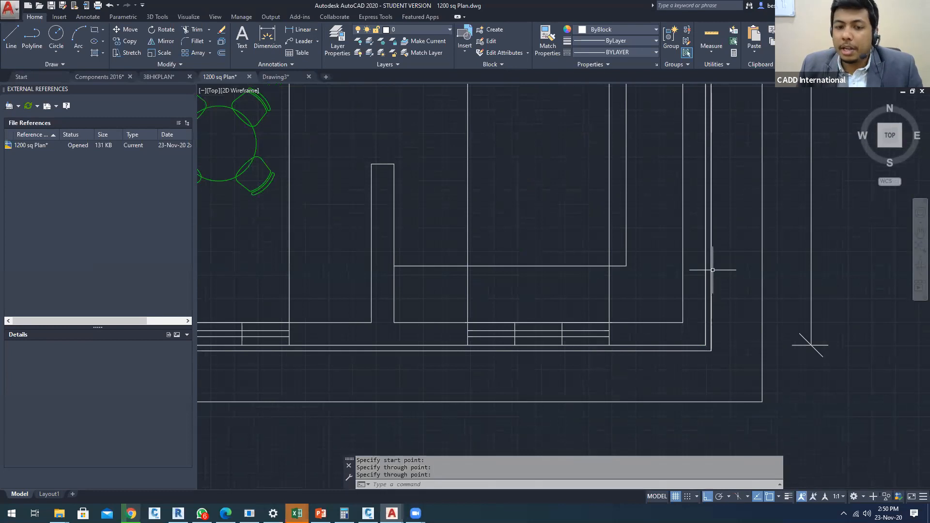
Draw a long horizontal rectangle in the empty space to the right of the Ground Floor Furniture Plan
{"action": "scroll", "coordinate": [536, 292], "scroll_direction": "down", "scroll_amount": 5}
{"action": "type", "text": "REC"}
{"action": "key", "text": "Return"}
{"action": "left_click", "coordinate": [558, 224]}
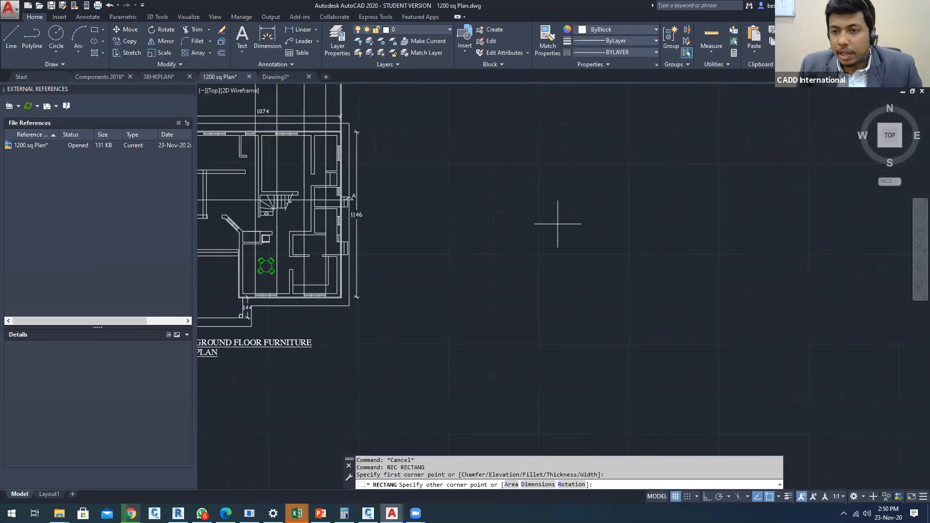
{"action": "middle_click_drag", "start_coordinate": [558, 224], "coordinate": [396, 232]}
{"action": "left_click", "coordinate": [732, 295]}
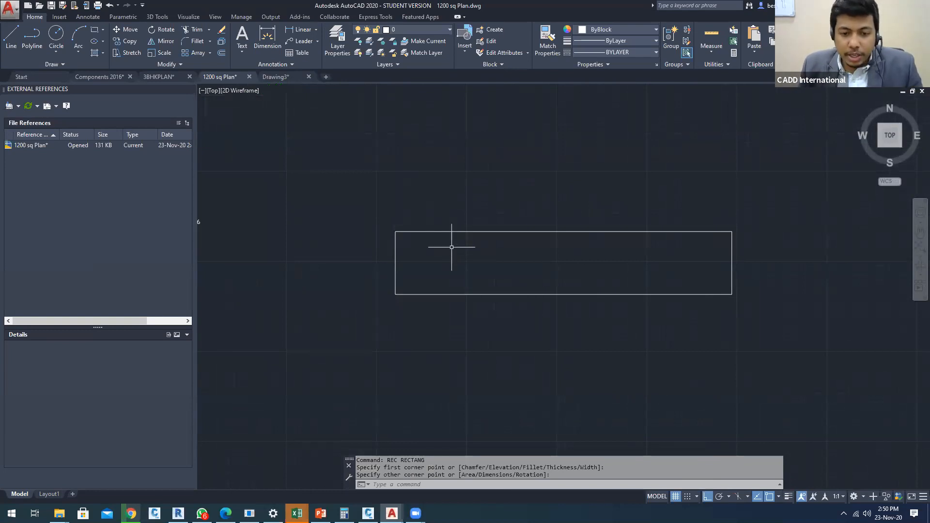
Draw a vertical ray upward from the upper-left corner of the new rectangle
{"action": "type", "text": "ray"}
{"action": "key", "text": "Return"}
{"action": "left_click", "coordinate": [395, 232]}
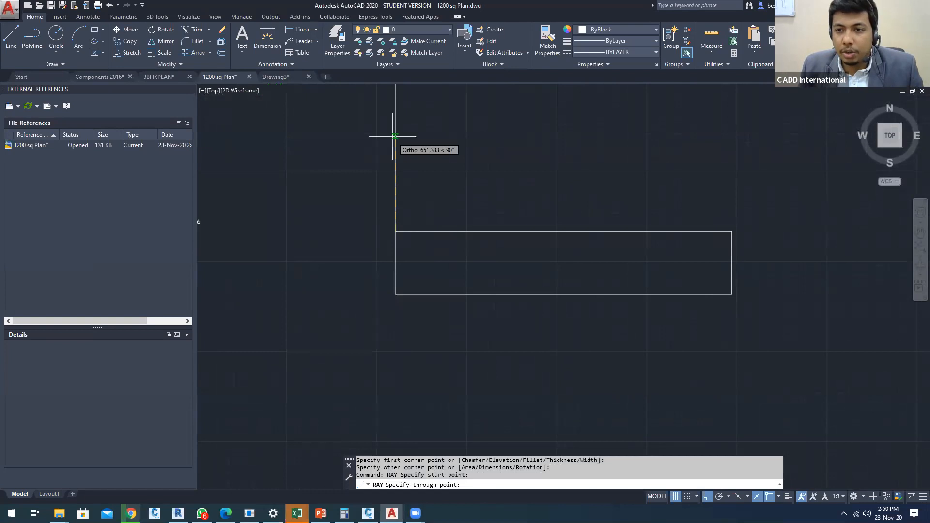
{"action": "key", "text": "Escape"}
{"action": "key", "text": "Escape"}
{"action": "type", "text": "rsy"}
{"action": "key", "text": "Return"}
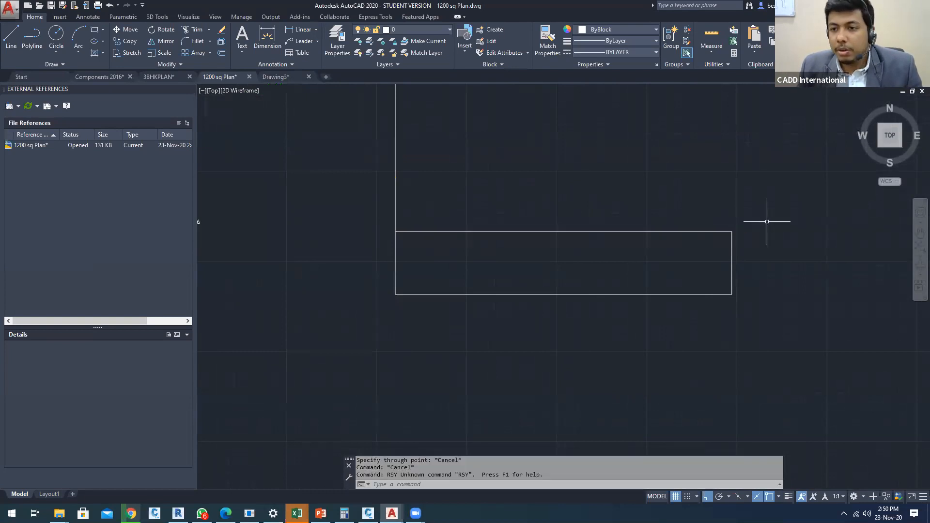
{"action": "key", "text": "Escape"}
{"action": "key", "text": "Escape"}
{"action": "type", "text": "SY"}
{"action": "key", "text": "Return"}
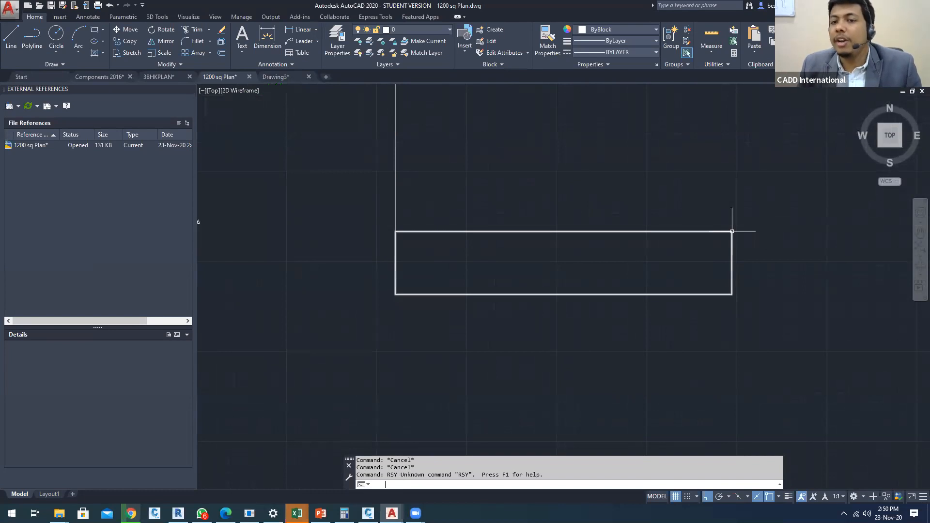
Draw a horizontal line across all the projected rays above the Ground Floor Furniture Plan
{"action": "scroll", "coordinate": [733, 231], "scroll_direction": "down", "scroll_amount": 5}
{"action": "scroll", "coordinate": [506, 168], "scroll_direction": "up", "scroll_amount": 3}
{"action": "scroll", "coordinate": [505, 168], "scroll_direction": "up", "scroll_amount": 4}
{"action": "type", "text": "L"}
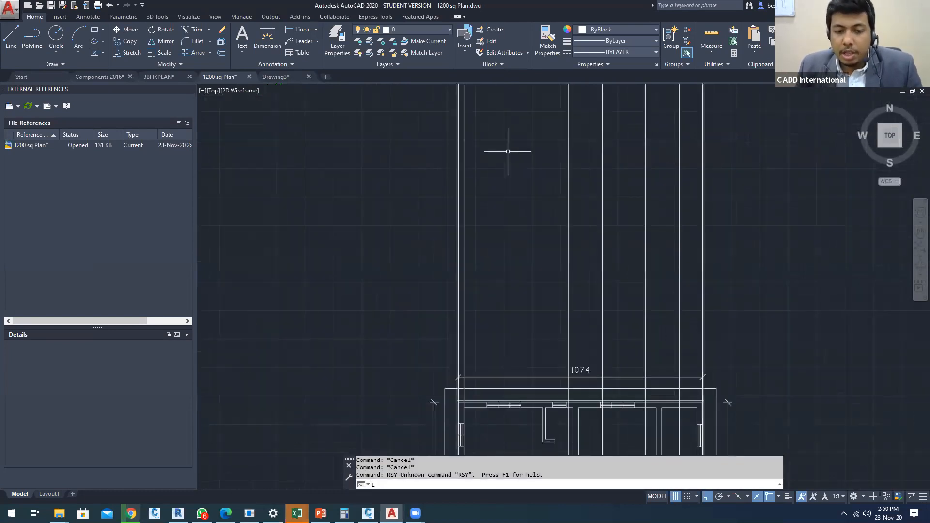
{"action": "key", "text": "Return"}
{"action": "left_click", "coordinate": [310, 229]}
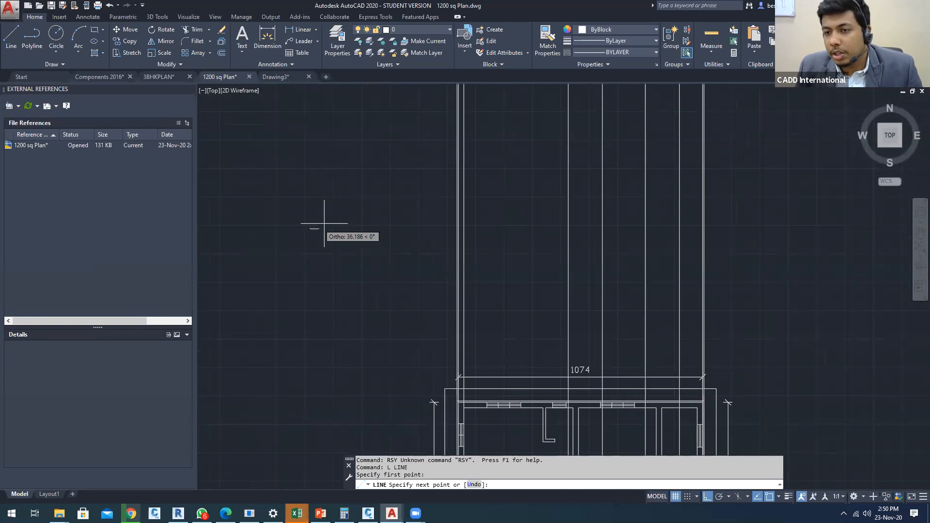
{"action": "middle_click_drag", "start_coordinate": [810, 229], "coordinate": [775, 229]}
{"action": "left_click", "coordinate": [776, 229]}
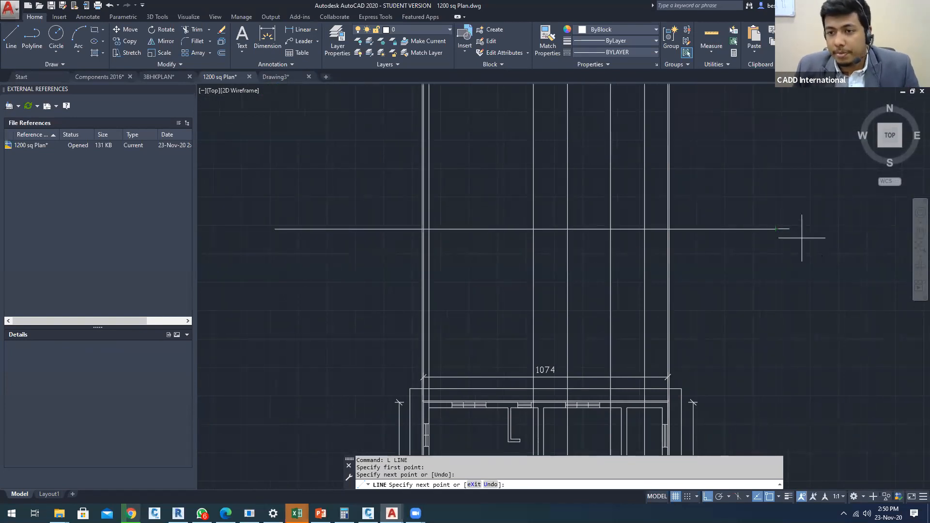
{"action": "key", "text": "Escape"}
{"action": "key", "text": "Escape"}
{"action": "key", "text": "Escape"}
Draw a smaller horizontal rectangle inside the rectangle to the right of the furniture plan
{"action": "mouse_move", "coordinate": [705, 278]}
{"action": "middle_mouse_down"}
{"action": "mouse_move", "coordinate": [685, 292]}
{"action": "mouse_move", "coordinate": [670, 29]}
{"action": "middle_mouse_up"}
{"action": "scroll", "coordinate": [360, 281], "scroll_direction": "down", "scroll_amount": 4}
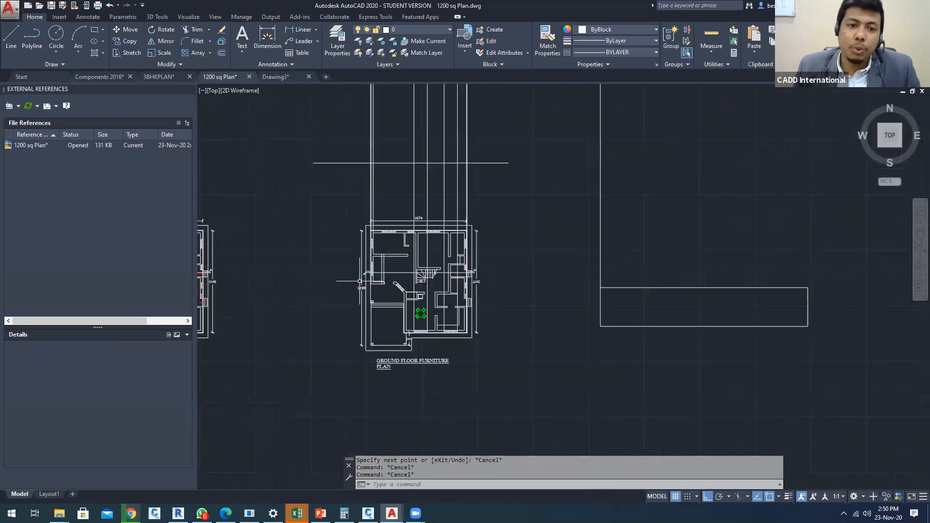
{"action": "scroll", "coordinate": [360, 281], "scroll_direction": "down", "scroll_amount": 2}
{"action": "middle_click_drag", "start_coordinate": [360, 281], "coordinate": [496, 289]}
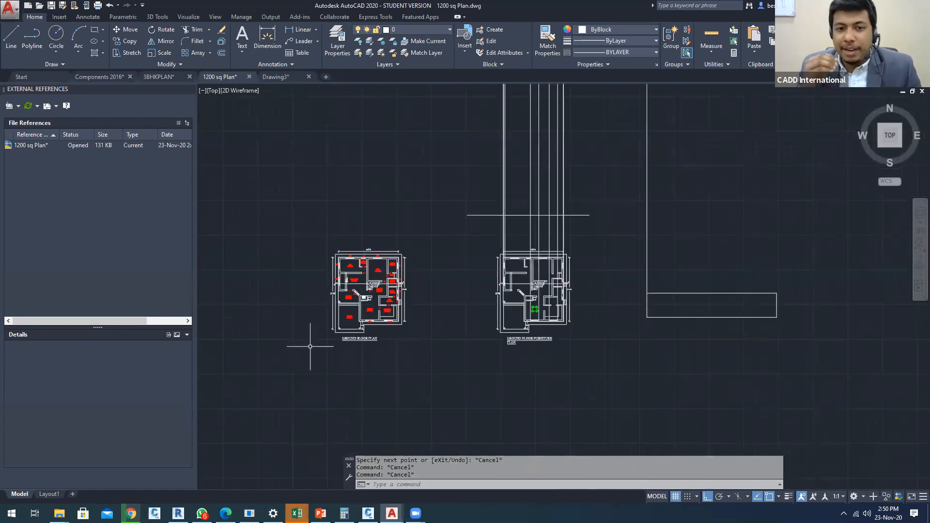
{"action": "middle_click_drag", "start_coordinate": [690, 359], "coordinate": [501, 326]}
{"action": "scroll", "coordinate": [590, 256], "scroll_direction": "up", "scroll_amount": 4}
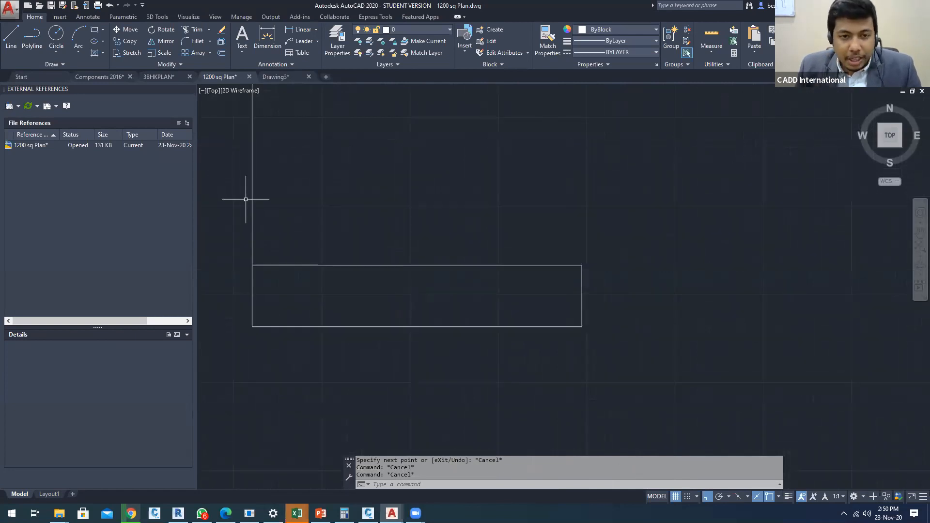
{"action": "middle_click_drag", "start_coordinate": [246, 200], "coordinate": [313, 182]}
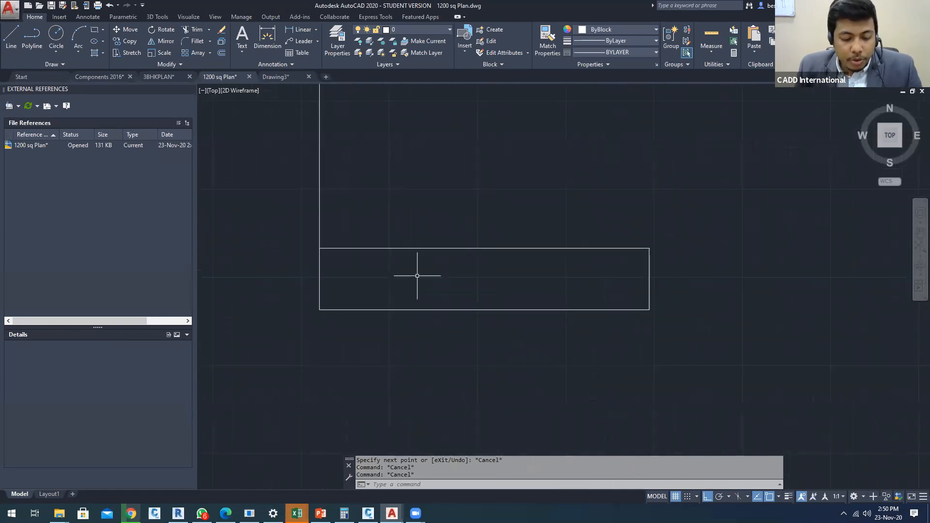
{"action": "type", "text": "rec"}
{"action": "key", "text": "Return"}
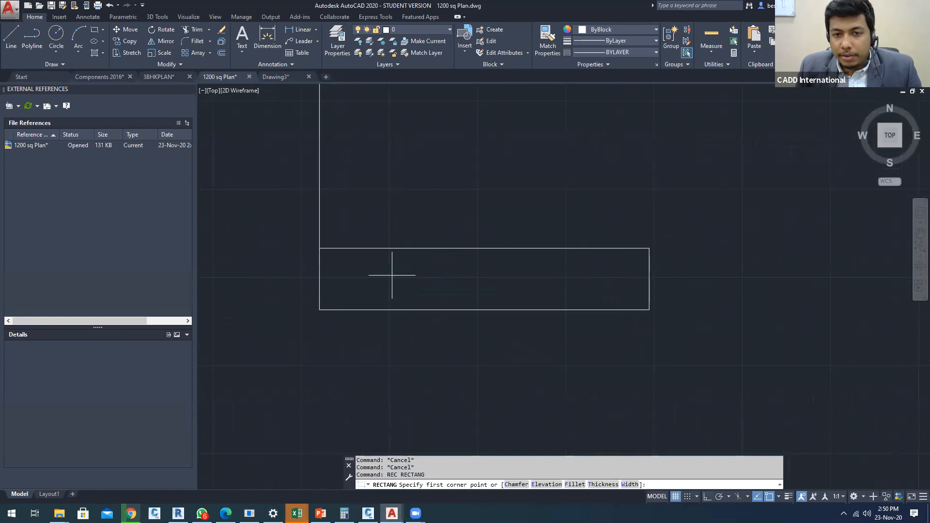
{"action": "left_click", "coordinate": [365, 261]}
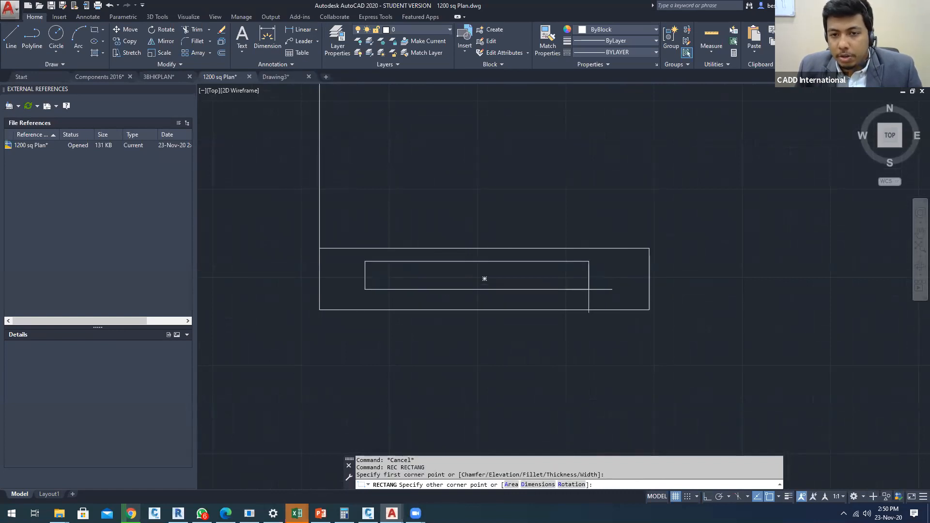
{"action": "key", "text": "Escape"}
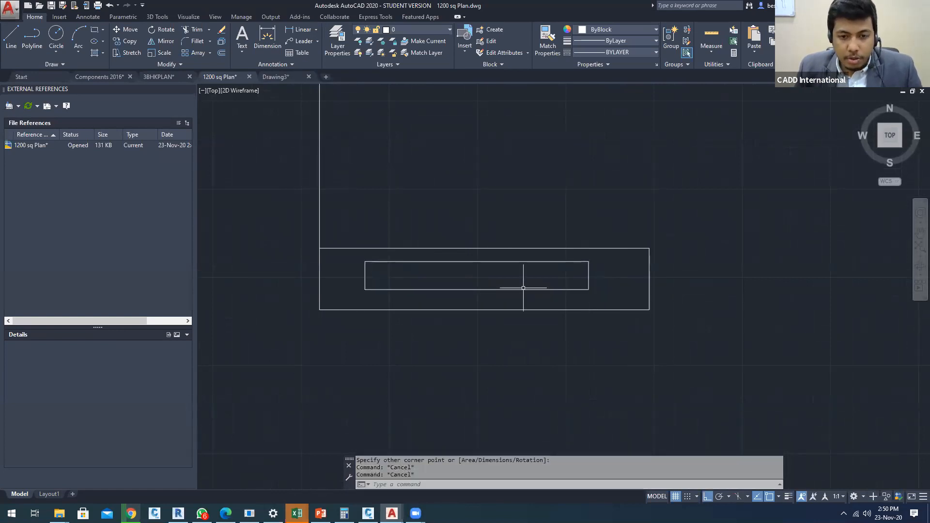
Draw a narrow rectangle spanning the full height of the inner rectangle near its middle
{"action": "type", "text": "rec"}
{"action": "key", "text": "Return"}
{"action": "left_click", "coordinate": [470, 262]}
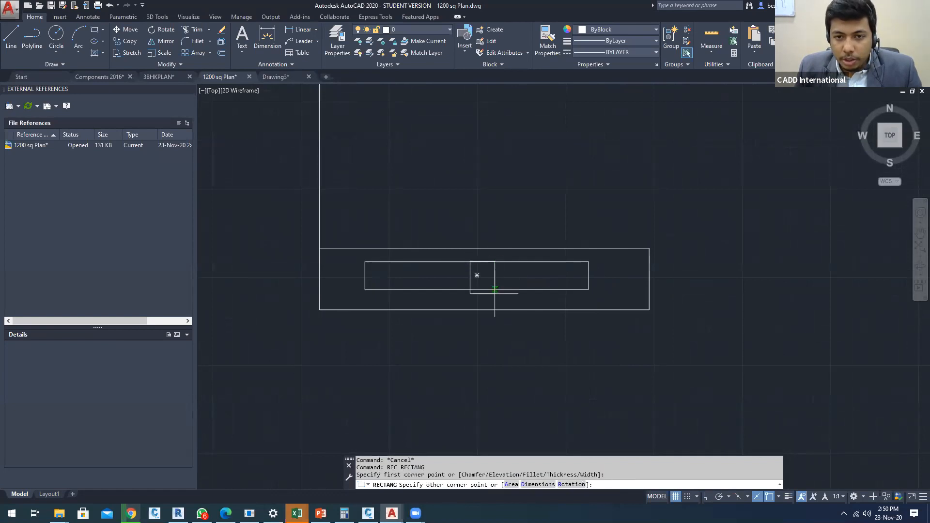
{"action": "left_click", "coordinate": [484, 289]}
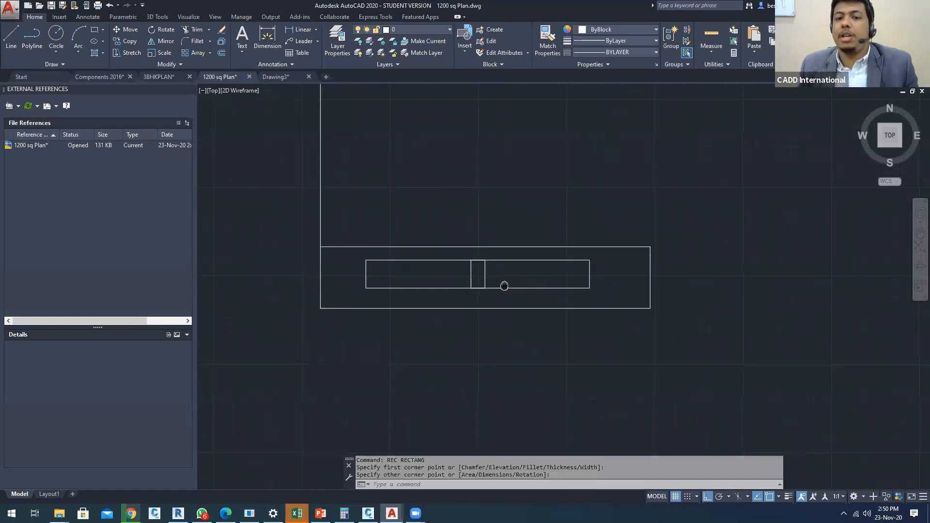
{"action": "scroll", "coordinate": [482, 308], "scroll_direction": "up", "scroll_amount": 2}
{"action": "scroll", "coordinate": [406, 214], "scroll_direction": "down", "scroll_amount": 3}
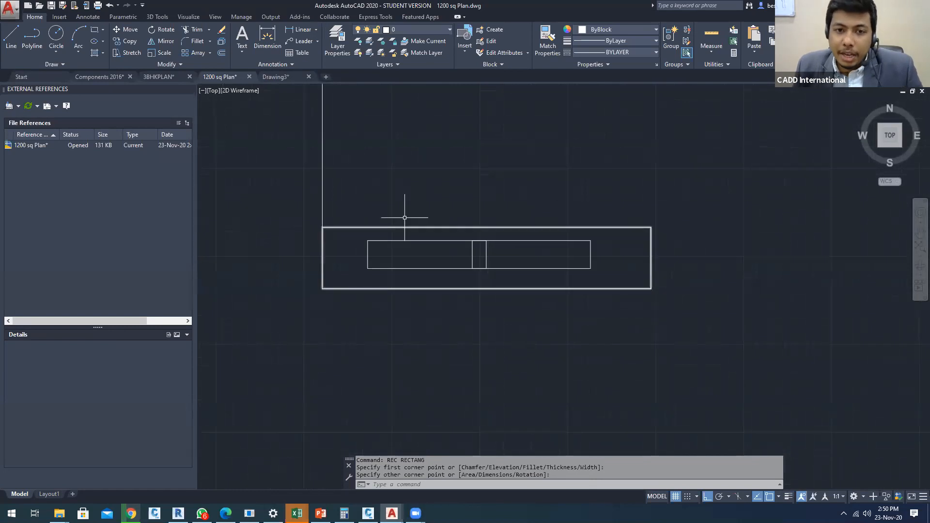
{"action": "type", "text": "A"}
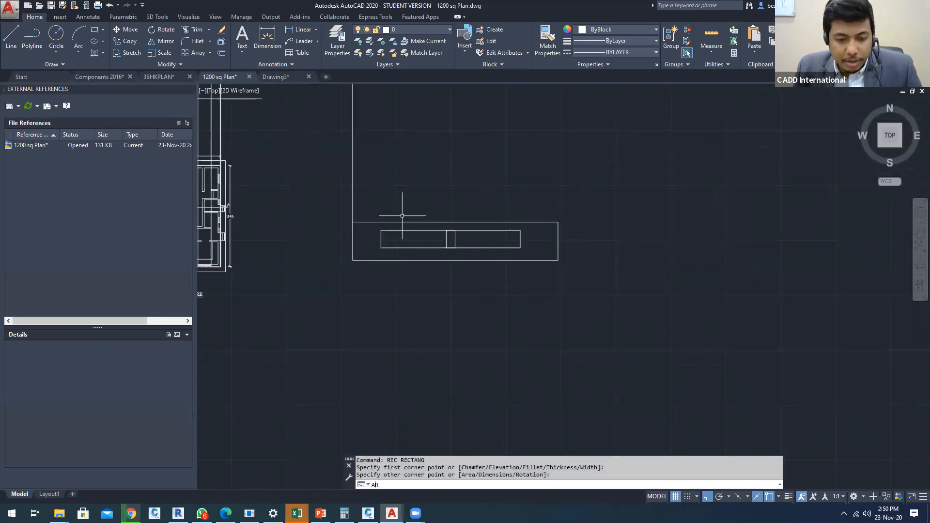
{"action": "type", "text": "R"}
{"action": "key", "text": "Escape"}
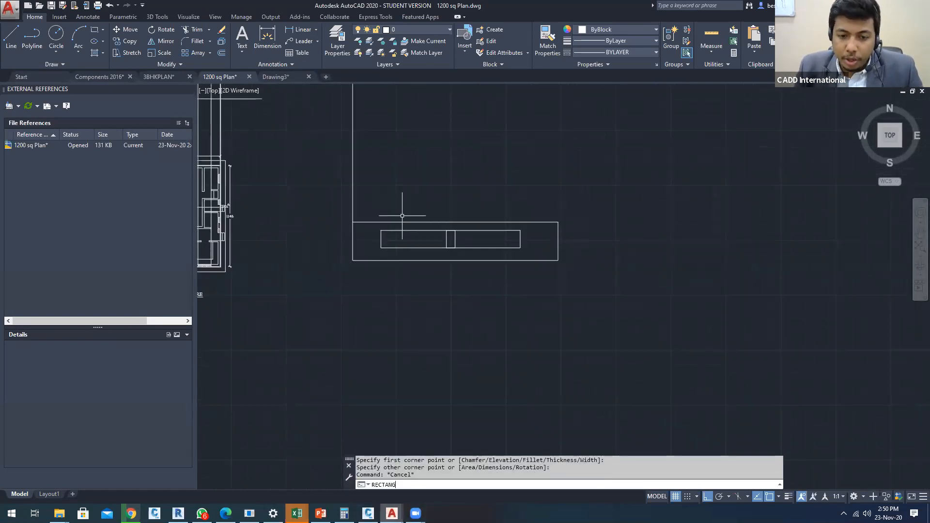
Draw a vertical ray upward from the upper-right corner of the outer rectangle
{"action": "key", "text": "Return"}
{"action": "left_click", "coordinate": [558, 222]}
{"action": "left_click", "coordinate": [557, 146]}
{"action": "key", "text": "Return"}
Draw vertical rays upward from the upper-right and upper-left corners of the inner rectangle
{"action": "key", "text": "Return"}
{"action": "left_click", "coordinate": [519, 230]}
{"action": "left_click", "coordinate": [519, 145]}
{"action": "key", "text": "Return"}
{"action": "key", "text": "Return"}
{"action": "left_click", "coordinate": [382, 230]}
{"action": "left_click", "coordinate": [382, 170]}
{"action": "key", "text": "Return"}
Draw vertical rays upward from both upper corners of the narrow middle rectangle
{"action": "key", "text": "Return"}
{"action": "left_click", "coordinate": [446, 230]}
{"action": "left_click", "coordinate": [441, 150]}
{"action": "key", "text": "Return"}
{"action": "key", "text": "Return"}
{"action": "left_click", "coordinate": [454, 230]}
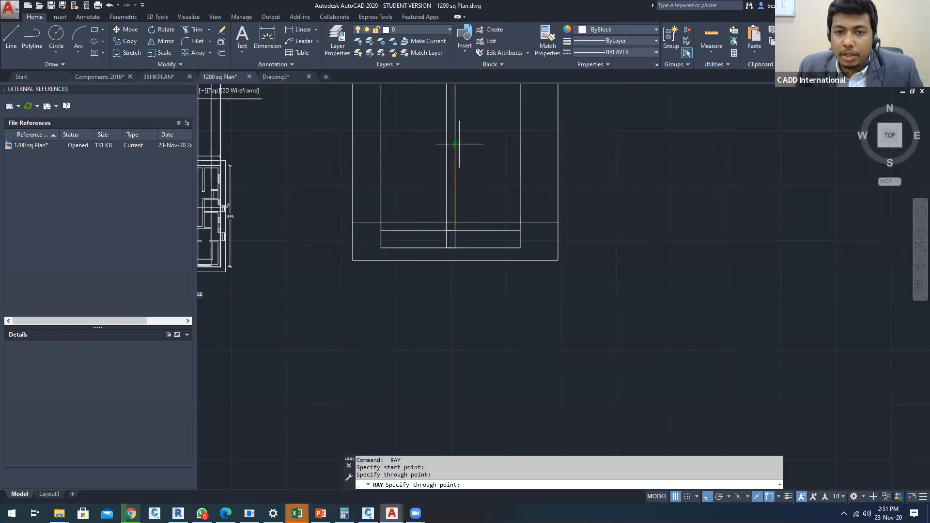
{"action": "left_click", "coordinate": [451, 146]}
{"action": "key", "text": "Escape"}
{"action": "key", "text": "Escape"}
{"action": "middle_click_drag", "start_coordinate": [504, 166], "coordinate": [528, 202]}
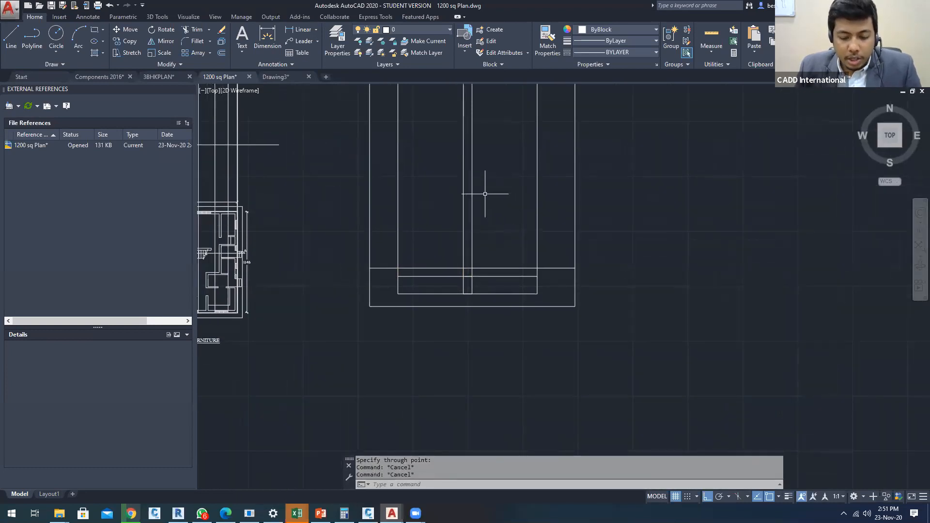
Draw a horizontal baseline across all the vertical rays, a short distance above the outer rectangle, extending past both outermost rays
{"action": "type", "text": "l"}
{"action": "key", "text": "Return"}
{"action": "left_click", "coordinate": [304, 231]}
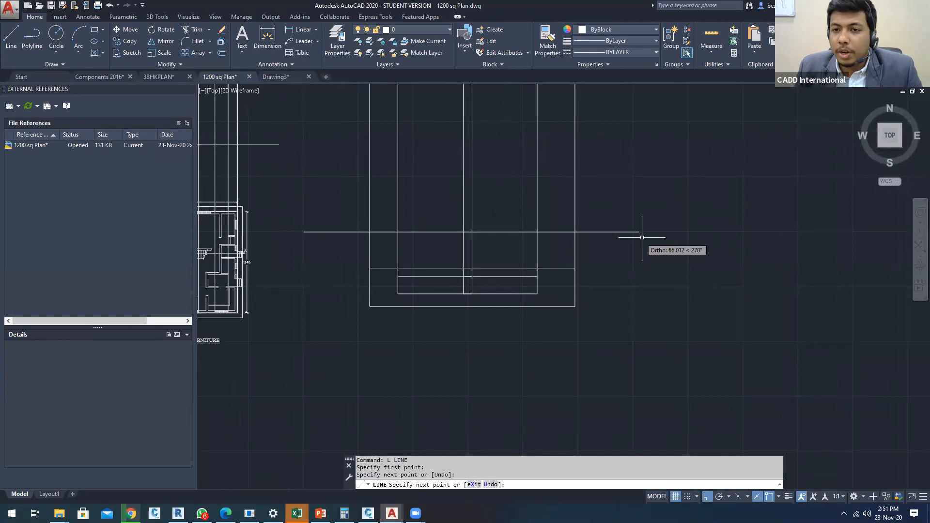
{"action": "left_click", "coordinate": [638, 232]}
{"action": "key", "text": "Escape"}
{"action": "scroll", "coordinate": [423, 241], "scroll_direction": "up", "scroll_amount": 2}
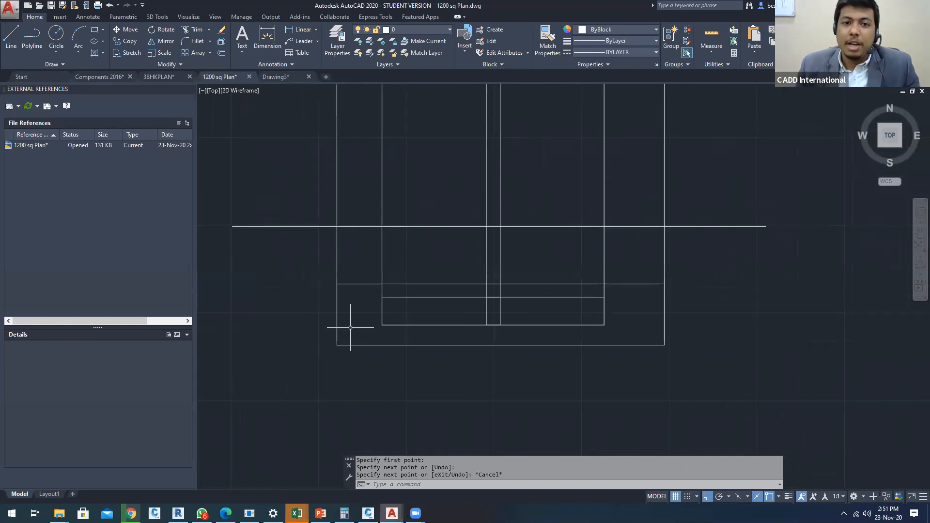
{"action": "type", "text": "l"}
{"action": "key", "text": "Return"}
{"action": "key", "text": "Escape"}
{"action": "key", "text": "Escape"}
{"action": "type", "text": "o"}
{"action": "key", "text": "Return"}
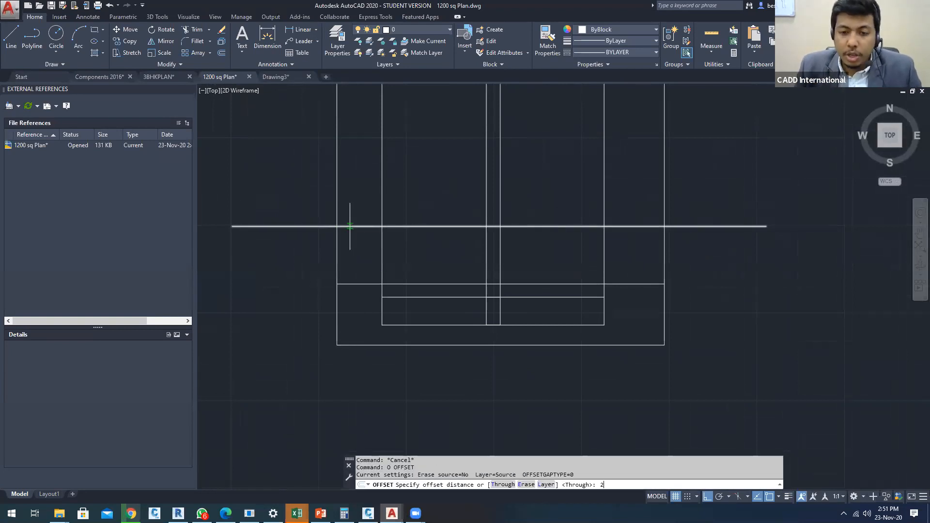
{"action": "key", "text": "Return"}
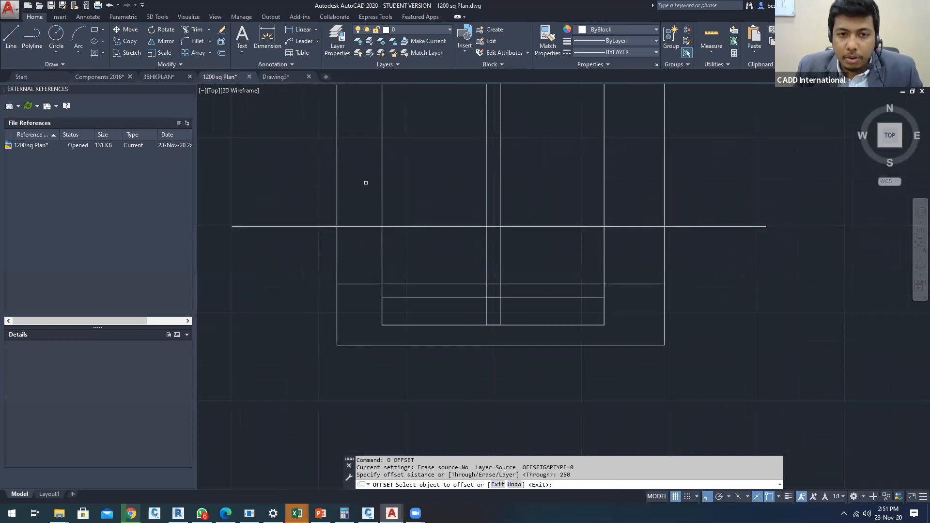
{"action": "scroll", "coordinate": [354, 215], "scroll_direction": "down", "scroll_amount": 3}
{"action": "key", "text": "Escape"}
{"action": "key", "text": "Escape"}
{"action": "scroll", "coordinate": [354, 215], "scroll_direction": "up", "scroll_amount": 6}
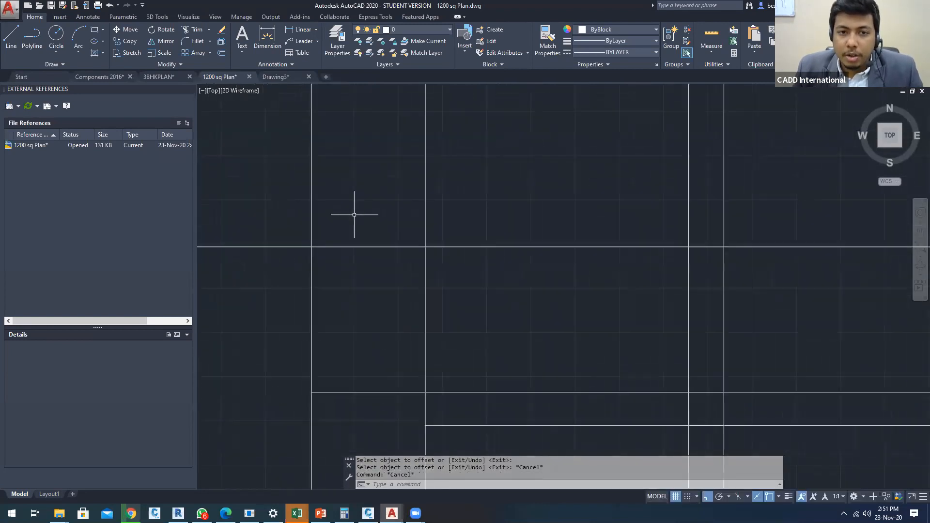
{"action": "type", "text": "l"}
{"action": "key", "text": "Return"}
{"action": "left_click", "coordinate": [312, 190]}
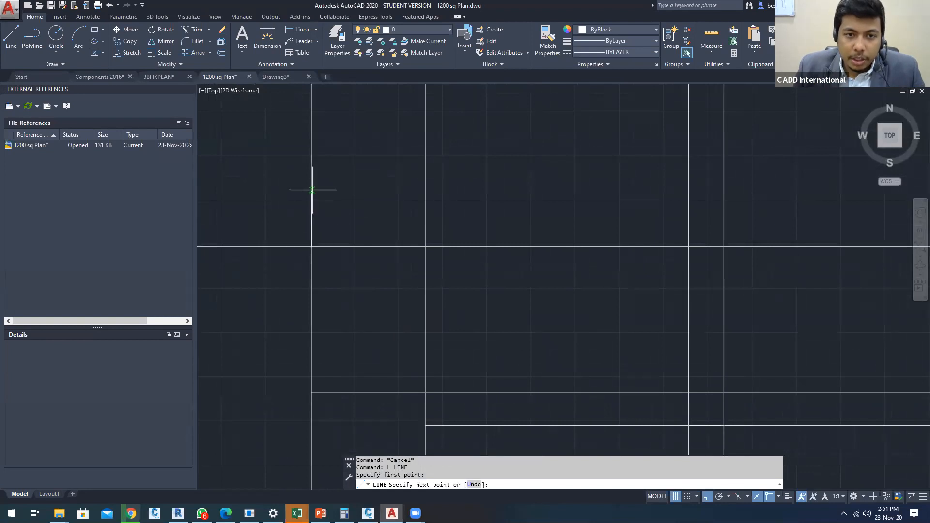
{"action": "scroll", "coordinate": [312, 184], "scroll_direction": "up", "scroll_amount": 5}
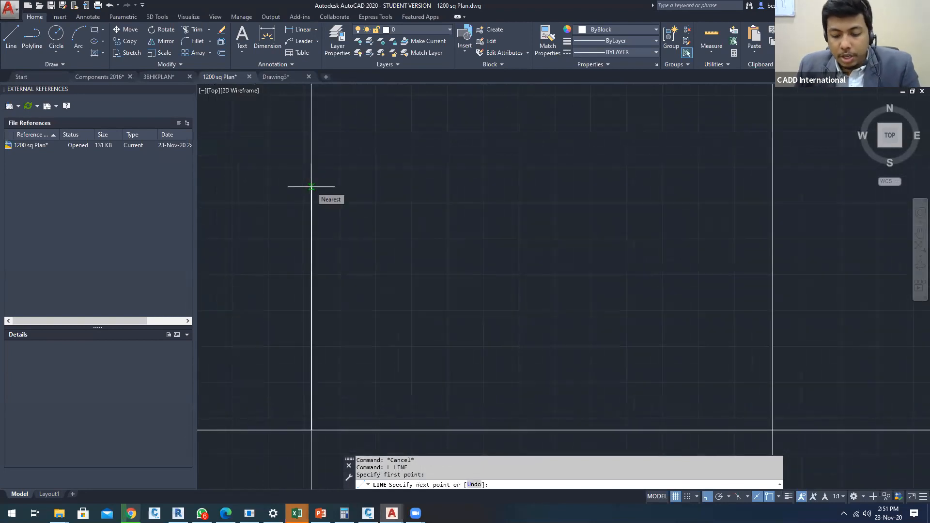
{"action": "key", "text": "Escape"}
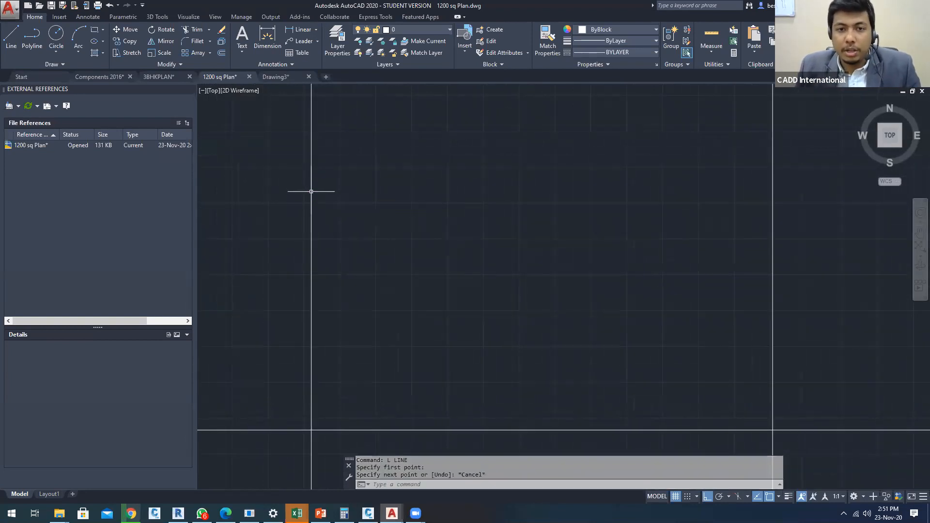
{"action": "scroll", "coordinate": [311, 192], "scroll_direction": "down", "scroll_amount": 5}
{"action": "key", "text": "Escape"}
{"action": "key", "text": "Escape"}
Offset the horizontal baseline 150 upward
{"action": "type", "text": "o"}
{"action": "key", "text": "Return"}
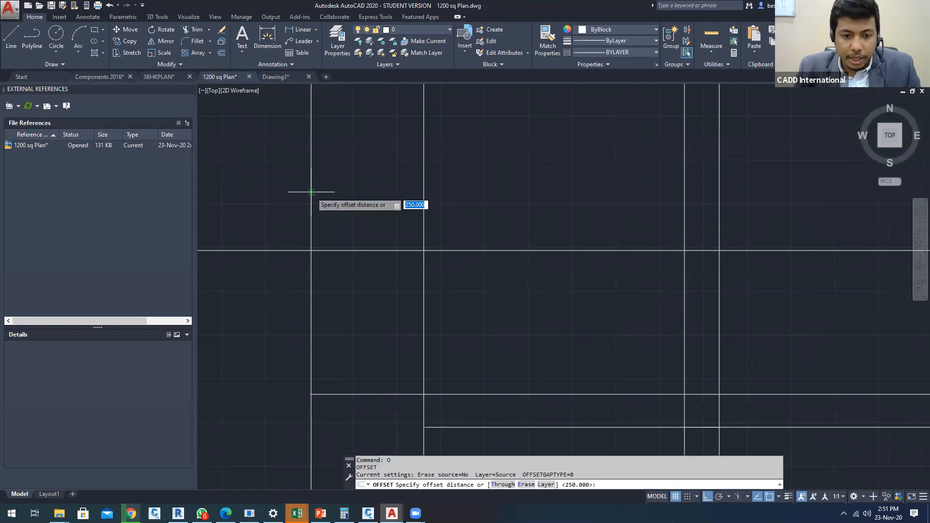
{"action": "type", "text": "150"}
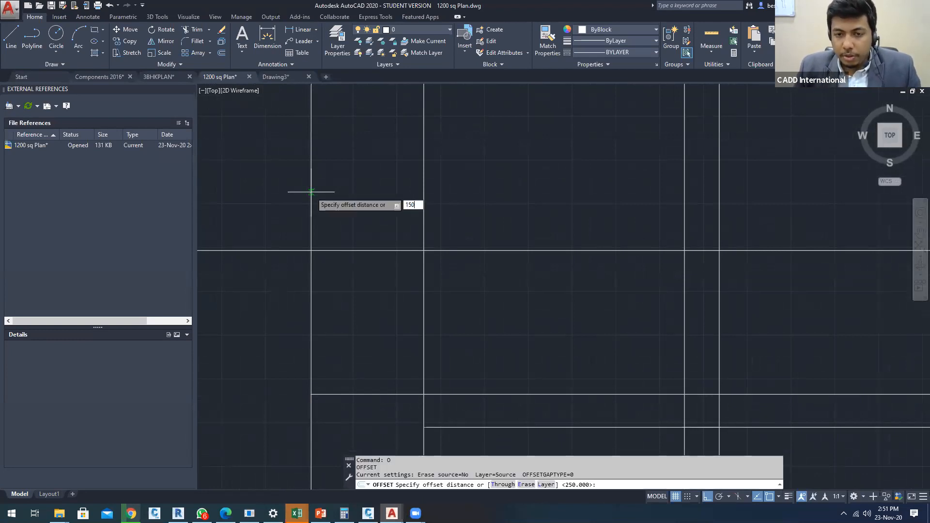
{"action": "key", "text": "Return"}
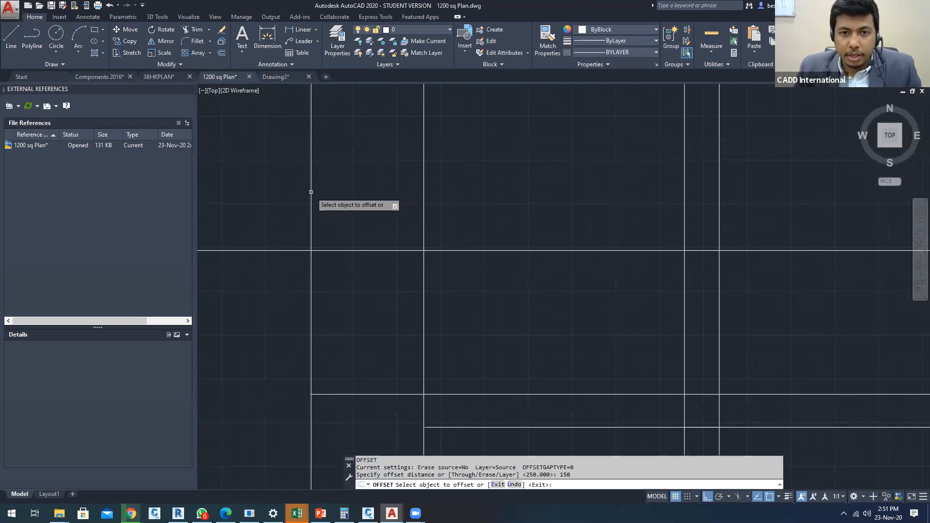
{"action": "left_click", "coordinate": [385, 251]}
{"action": "left_click", "coordinate": [388, 187]}
{"action": "scroll", "coordinate": [388, 187], "scroll_direction": "down", "scroll_amount": 2}
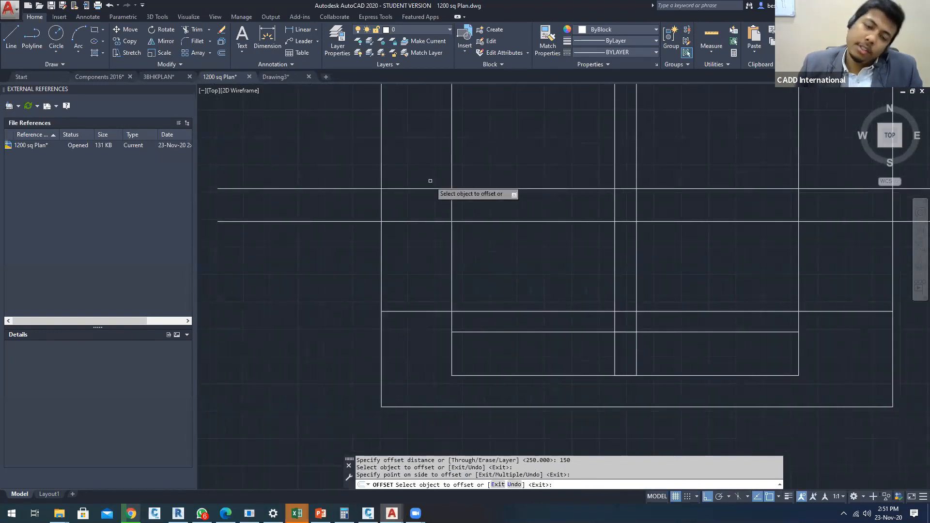
{"action": "middle_click_drag", "start_coordinate": [430, 173], "coordinate": [361, 164]}
{"action": "key", "text": "Escape"}
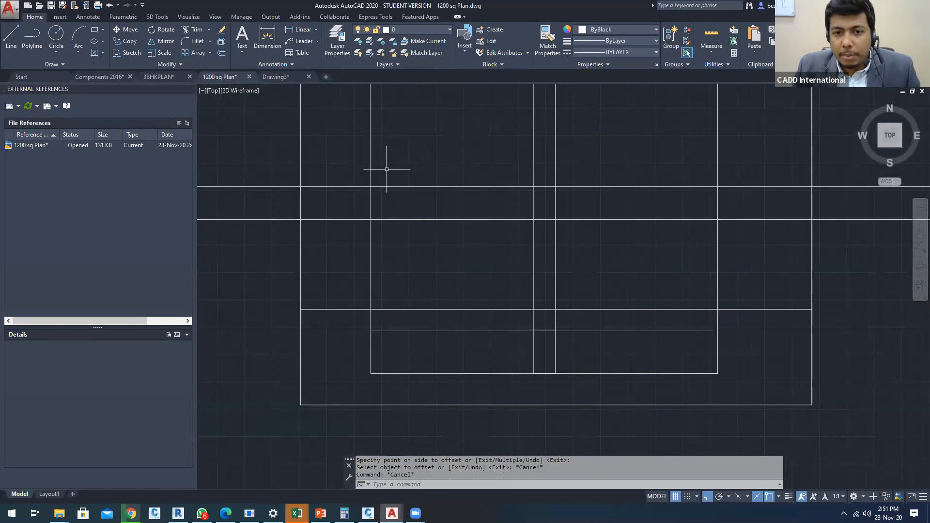
{"action": "middle_click_drag", "start_coordinate": [378, 192], "coordinate": [359, 188]}
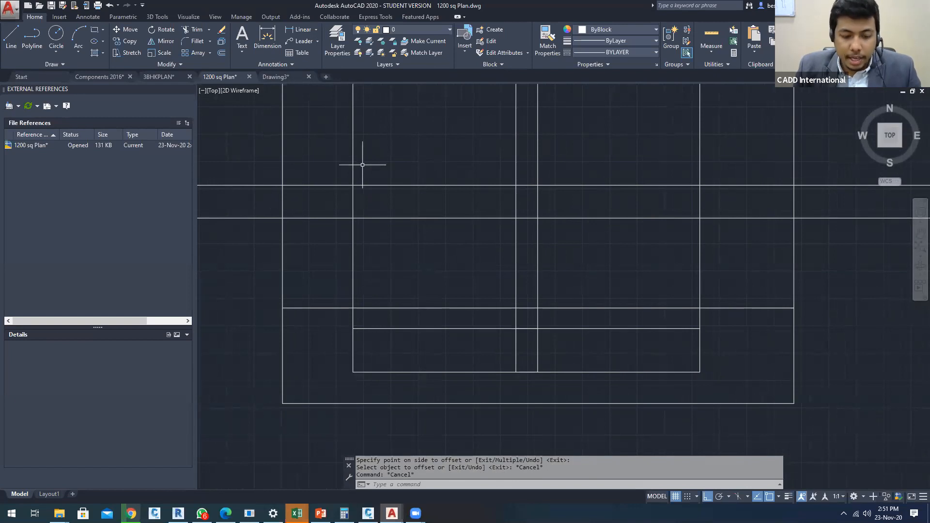
{"action": "type", "text": "l"}
{"action": "key", "text": "Return"}
{"action": "key", "text": "Escape"}
{"action": "key", "text": "Escape"}
{"action": "key", "text": "Escape"}
Offset the upper horizontal line 180 upward
{"action": "type", "text": "o"}
{"action": "key", "text": "Return"}
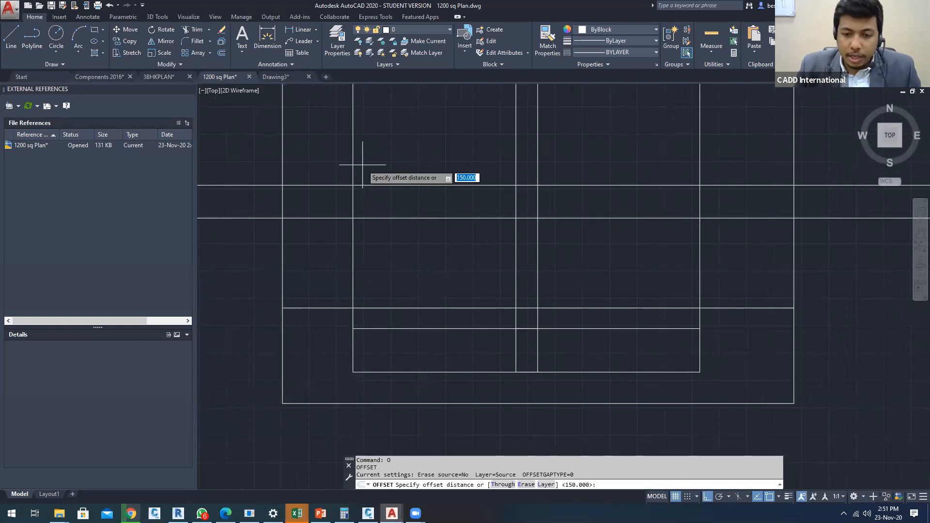
{"action": "key", "text": "Return"}
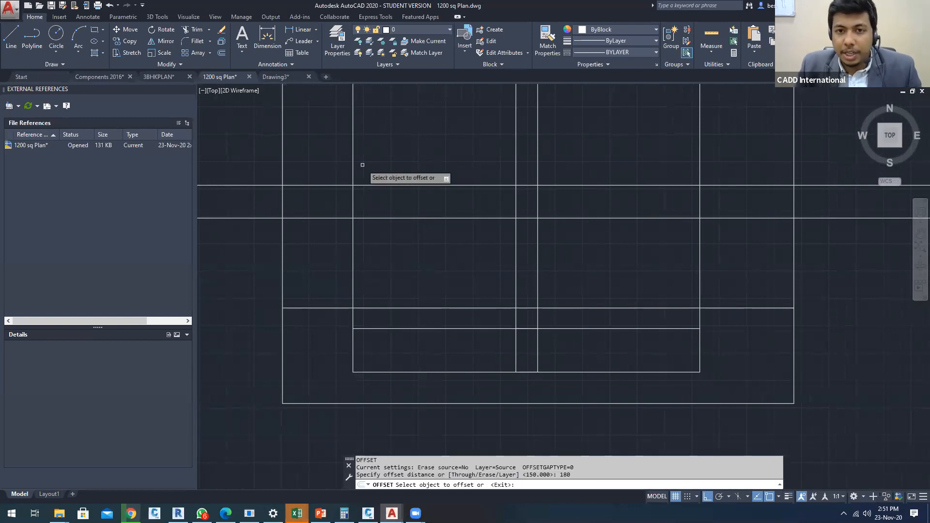
{"action": "left_click", "coordinate": [416, 185]}
{"action": "left_click", "coordinate": [416, 151]}
{"action": "key", "text": "Escape"}
Trim the inner, middle and right outer rays above the topmost line, and cut away the upper band's left outer corner segments
{"action": "type", "text": "tr"}
{"action": "key", "text": "Return"}
{"action": "key", "text": "Return"}
{"action": "left_click", "coordinate": [309, 170]}
{"action": "left_click", "coordinate": [264, 131]}
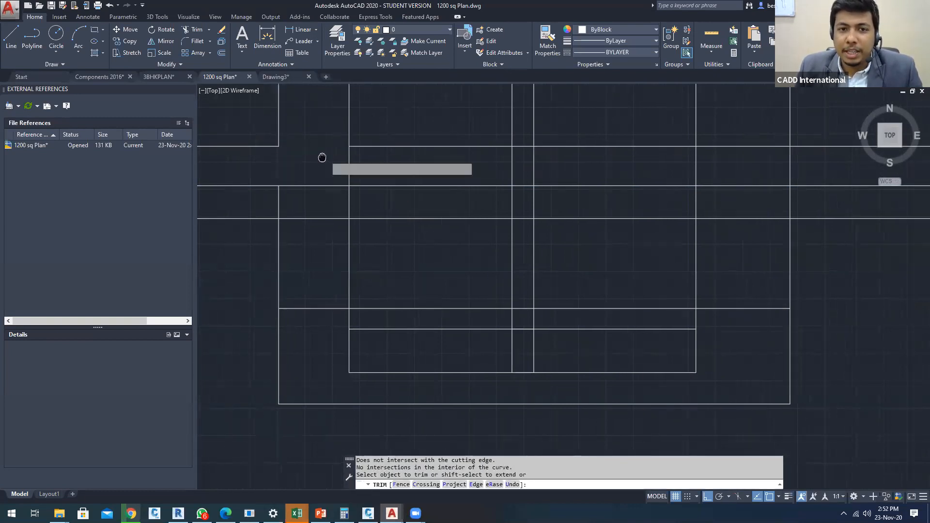
{"action": "middle_click_drag", "start_coordinate": [382, 127], "coordinate": [349, 137]}
{"action": "left_click", "coordinate": [556, 128]}
{"action": "left_click", "coordinate": [436, 96]}
{"action": "left_click", "coordinate": [817, 135]}
{"action": "left_click", "coordinate": [603, 93]}
{"action": "middle_click_drag", "start_coordinate": [784, 226], "coordinate": [752, 229]}
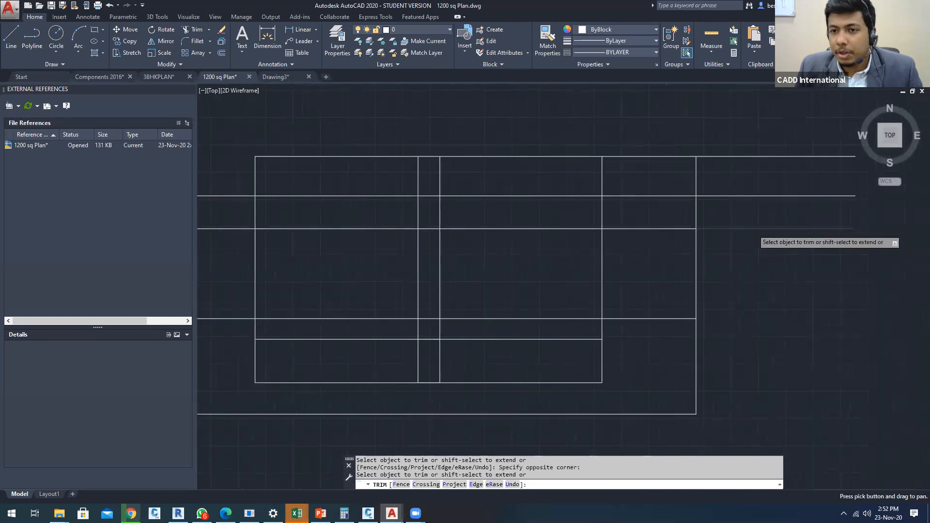
{"action": "middle_click_drag", "start_coordinate": [670, 224], "coordinate": [757, 226]}
Trim all vertical rays in the gap between the elevation's baseline and the plan's upper edge
{"action": "scroll", "coordinate": [757, 225], "scroll_direction": "down", "scroll_amount": 2}
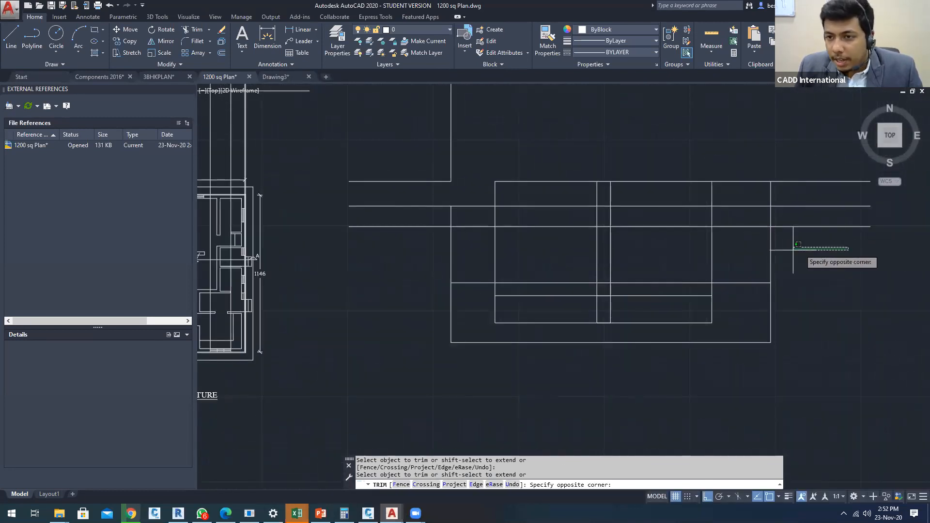
{"action": "left_click", "coordinate": [849, 252]}
{"action": "left_click", "coordinate": [400, 256]}
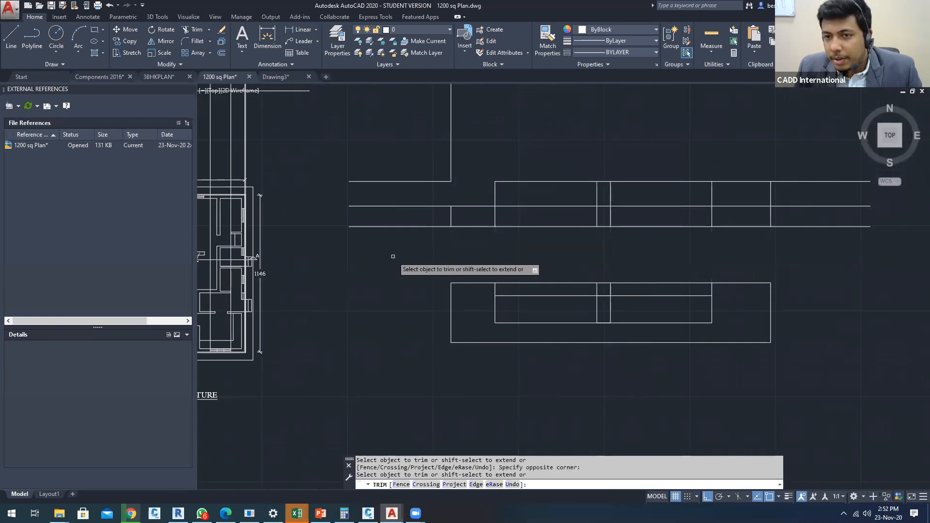
{"action": "middle_click_drag", "start_coordinate": [580, 256], "coordinate": [490, 255]}
Trim the horizontal line overhangs beyond the right outer ray, and the upper band's outline outside the inner rectangle's right ray
{"action": "left_click", "coordinate": [821, 262]}
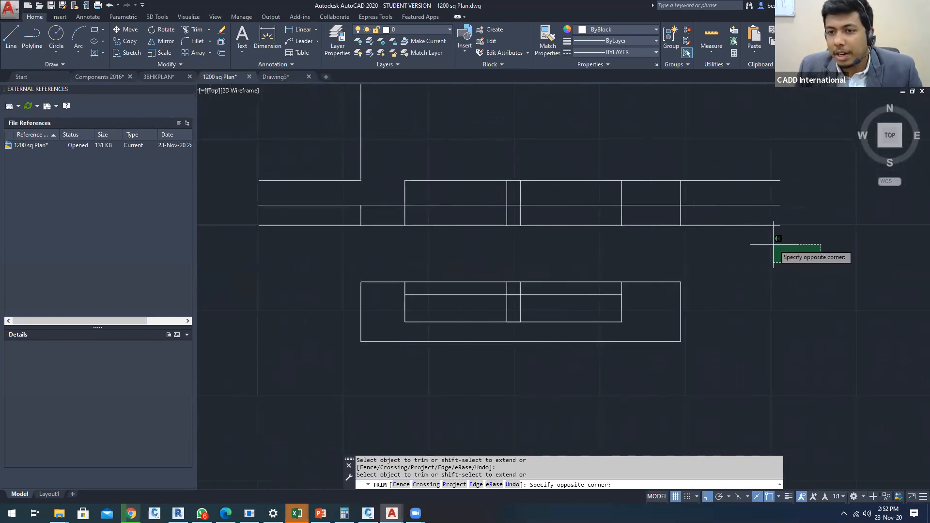
{"action": "left_click", "coordinate": [722, 178]}
{"action": "left_click", "coordinate": [681, 188]}
{"action": "left_click", "coordinate": [646, 167]}
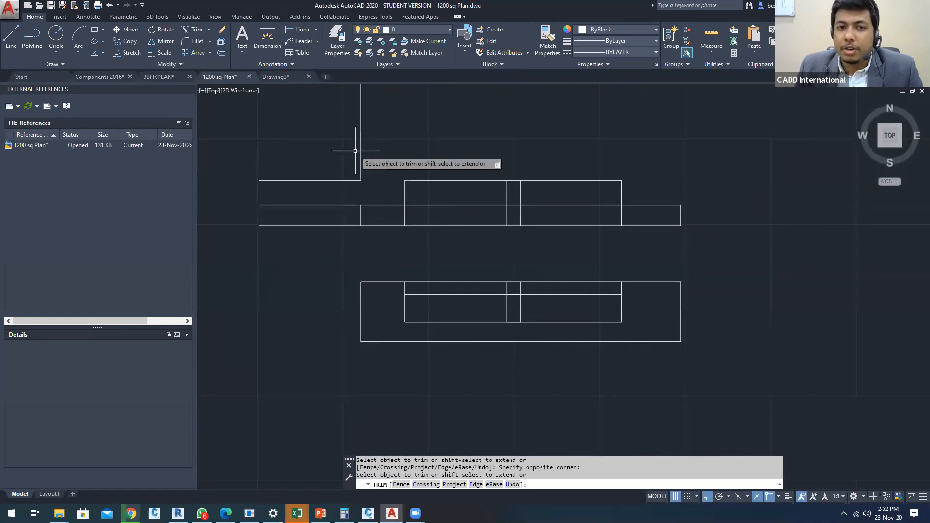
{"action": "key", "text": "Escape"}
Erase the leftover left outer ray and the leftover topmost line segment beside the elevation
{"action": "left_click", "coordinate": [369, 189]}
{"action": "left_click", "coordinate": [278, 136]}
{"action": "key", "text": "Delete"}
{"action": "type", "text": "R"}
{"action": "key", "text": "F1"}
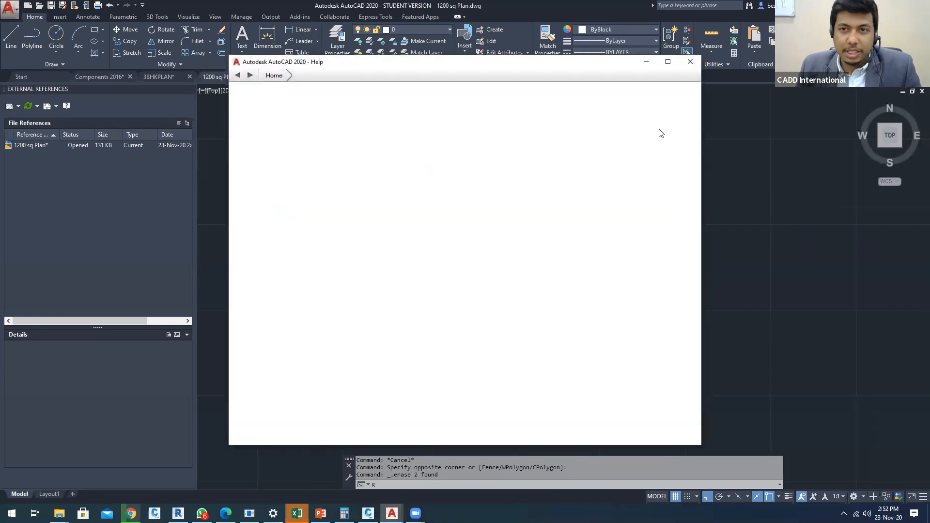
{"action": "left_click", "coordinate": [648, 62]}
{"action": "key", "text": "Escape"}
Trim the two remaining horizontal overhangs beyond the elevation's left outer edge
{"action": "type", "text": "tr"}
{"action": "key", "text": "Return"}
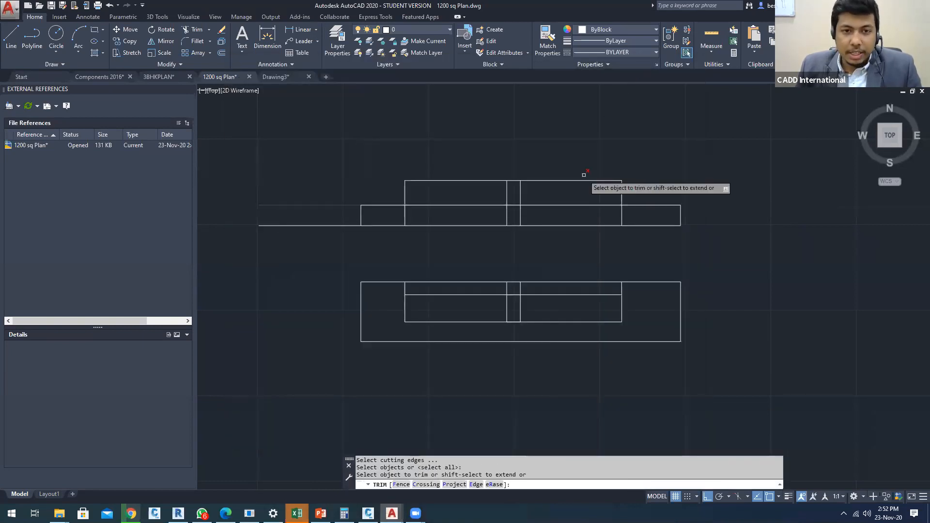
{"action": "left_click", "coordinate": [337, 244]}
{"action": "left_click", "coordinate": [292, 166]}
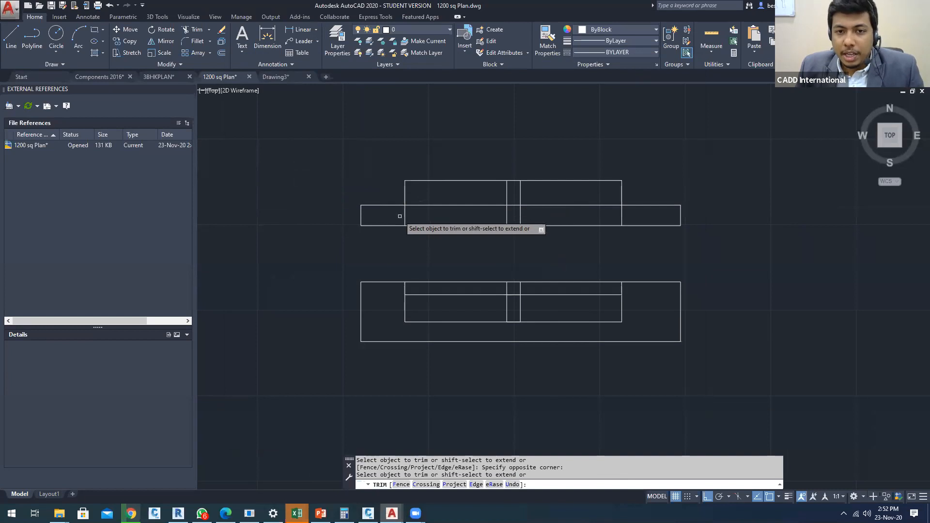
Trim the inner rectangle's left and right rays where they cross the elevation's lower band
{"action": "left_click", "coordinate": [422, 217]}
{"action": "left_click", "coordinate": [397, 209]}
{"action": "scroll", "coordinate": [408, 209], "scroll_direction": "up", "scroll_amount": 3}
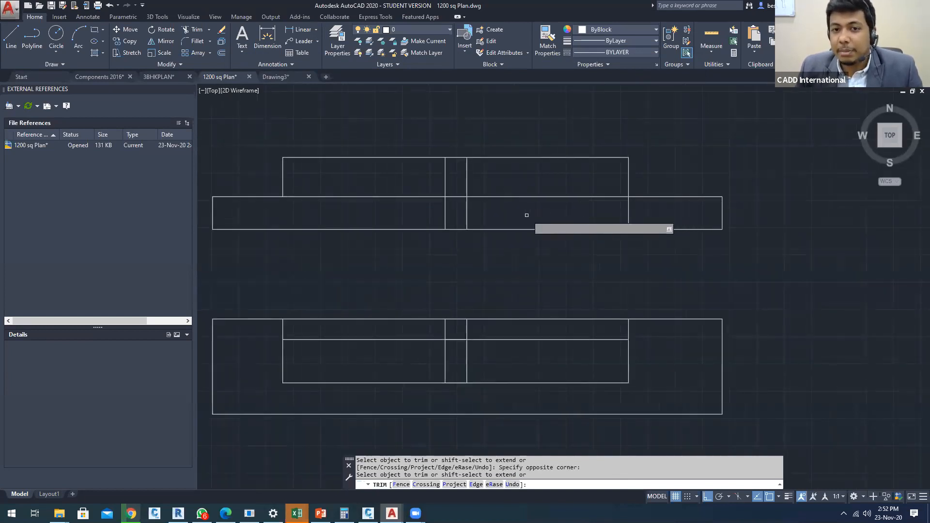
{"action": "left_click", "coordinate": [653, 210]}
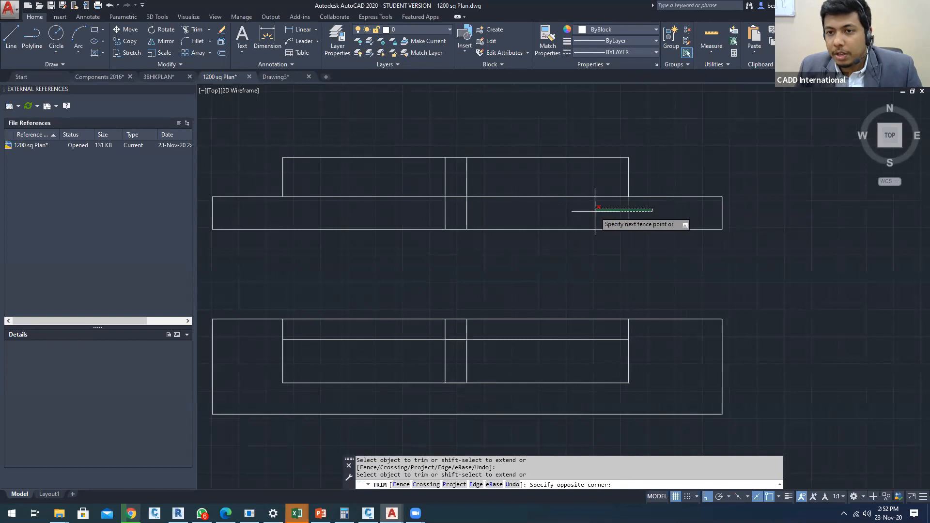
{"action": "middle_click_drag", "start_coordinate": [595, 210], "coordinate": [655, 189]}
{"action": "key", "text": "Escape"}
{"action": "key", "text": "Escape"}
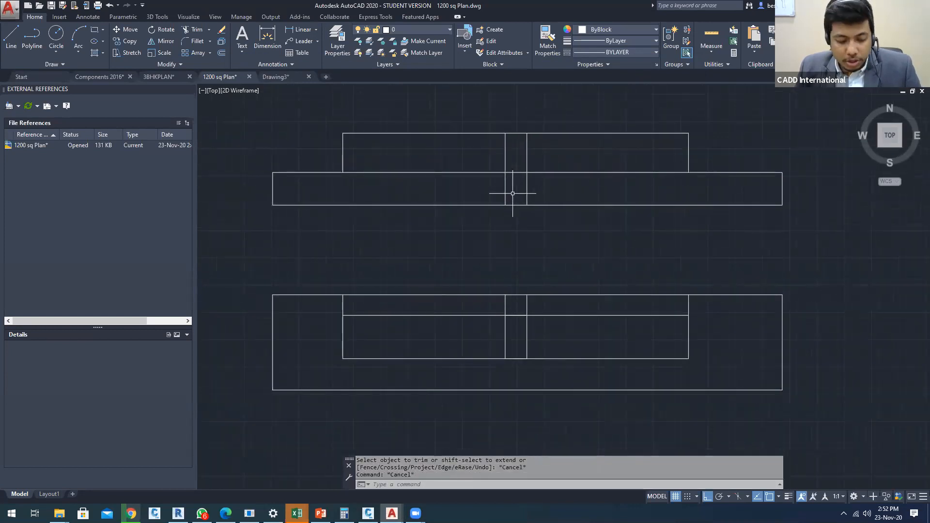
Draw a circle centred between the two middle rays in the elevation's lower band, with its radius reaching the rays
{"action": "key", "text": "Return"}
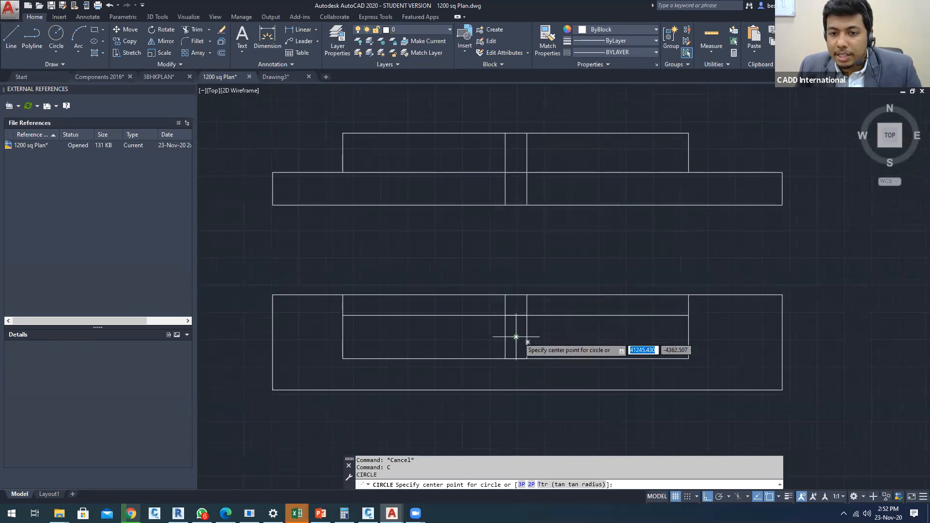
{"action": "left_click", "coordinate": [516, 187]}
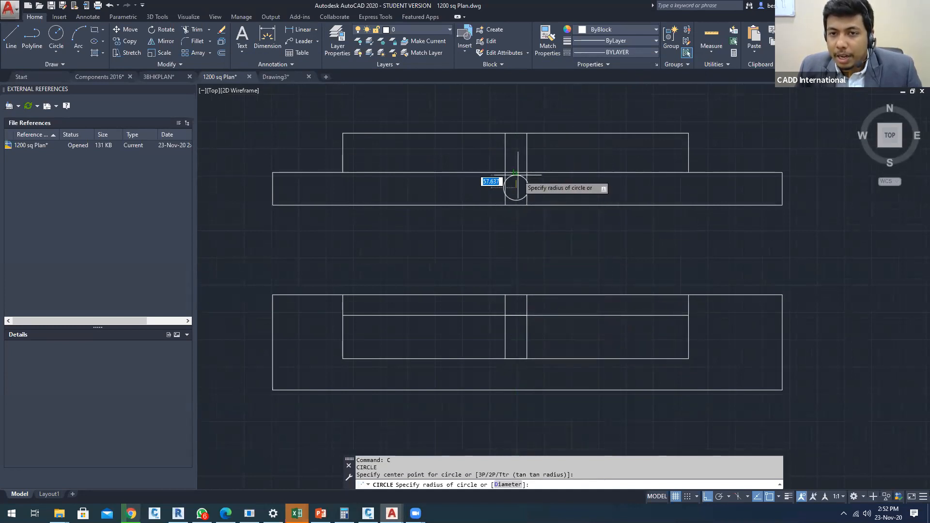
{"action": "left_click", "coordinate": [517, 189]}
{"action": "key", "text": "Escape"}
{"action": "key", "text": "Escape"}
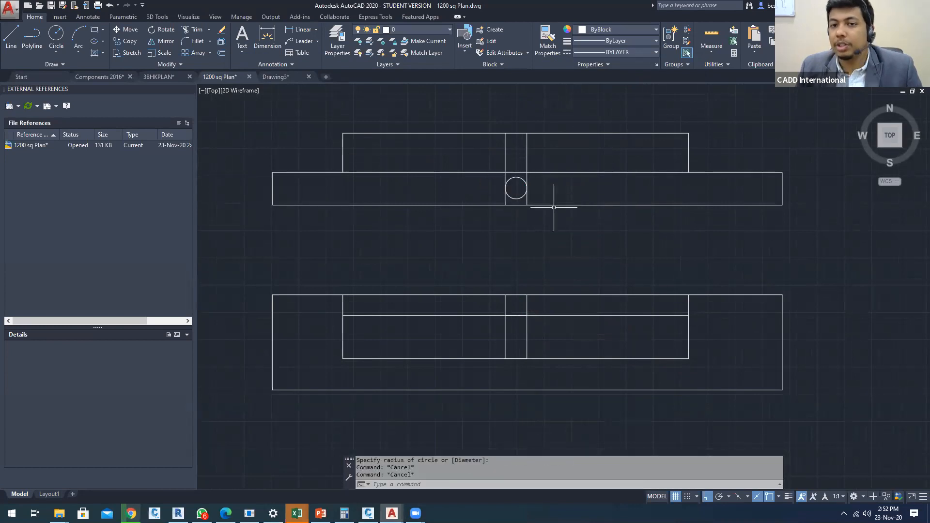
Erase the two middle vertical rays from the elevation, keeping the circle
{"action": "middle_click_drag", "start_coordinate": [550, 201], "coordinate": [556, 193]}
{"action": "key", "text": "Escape"}
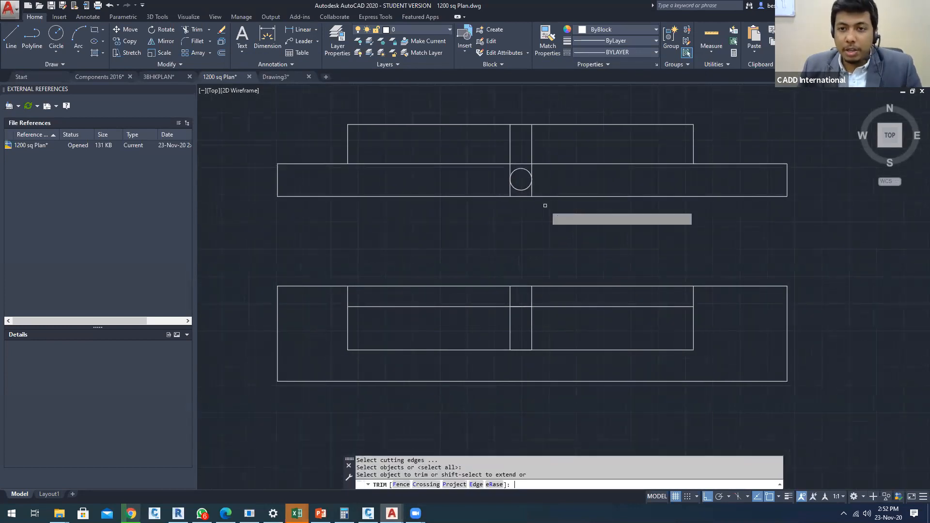
{"action": "left_click", "coordinate": [544, 129]}
{"action": "left_click", "coordinate": [486, 135]}
{"action": "key", "text": "Delete"}
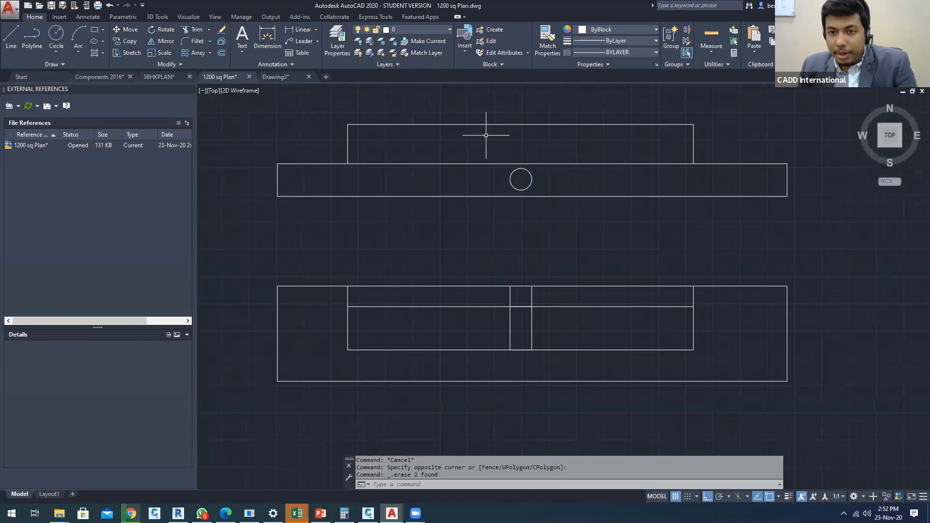
{"action": "scroll", "coordinate": [540, 266], "scroll_direction": "down", "scroll_amount": 2}
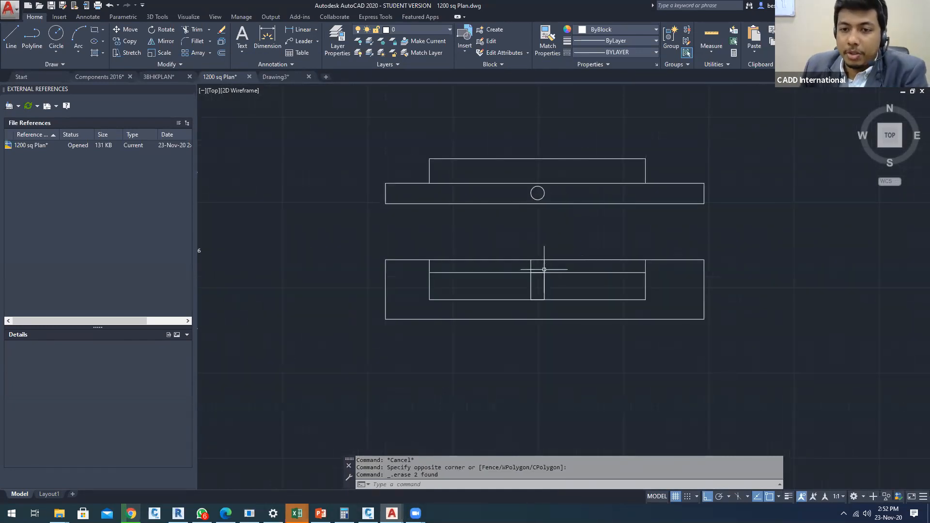
{"action": "scroll", "coordinate": [536, 276], "scroll_direction": "up", "scroll_amount": 2}
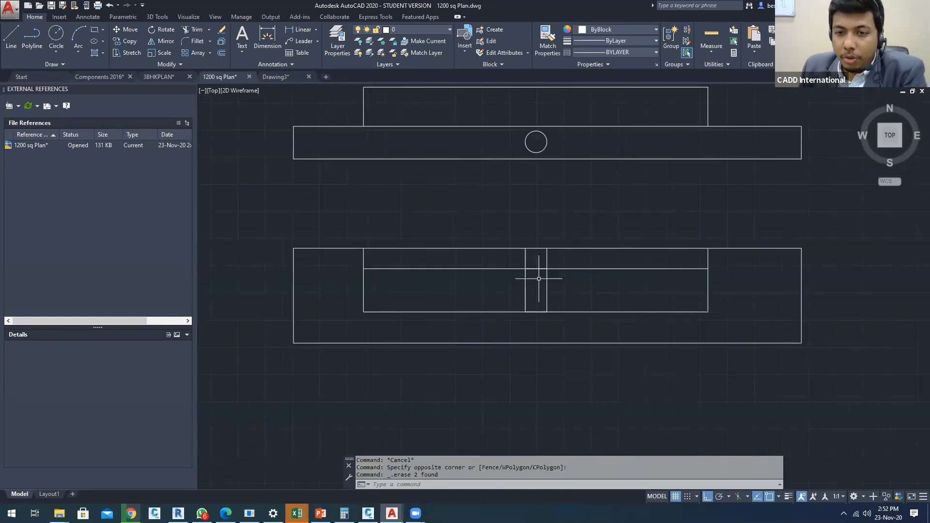
Erase the leftover vertical ray segments between the simple plan's inner rectangle and the outer rectangle's upper edge
{"action": "left_click", "coordinate": [369, 253]}
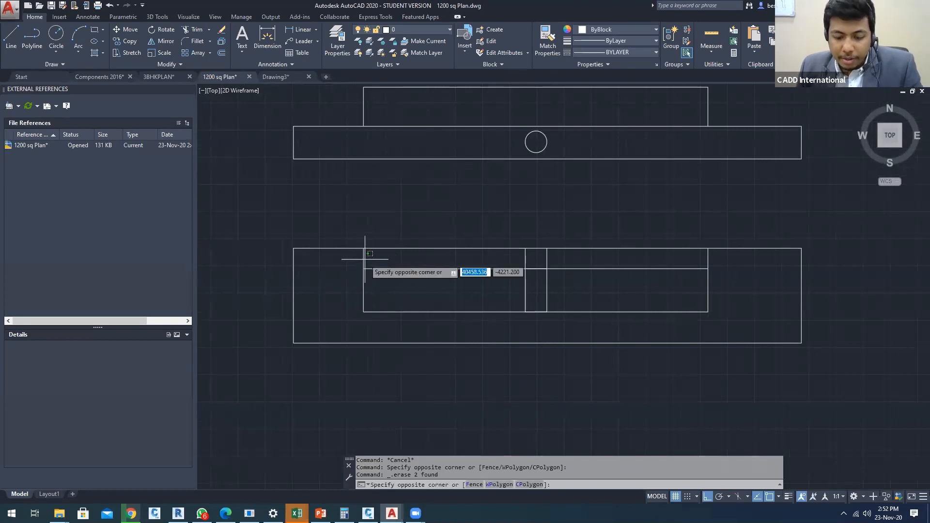
{"action": "key", "text": "Escape"}
{"action": "left_click", "coordinate": [364, 259]}
{"action": "key", "text": "Delete"}
{"action": "left_click", "coordinate": [556, 256]}
{"action": "left_click", "coordinate": [516, 255]}
{"action": "key", "text": "Delete"}
{"action": "left_click", "coordinate": [711, 253]}
{"action": "left_click", "coordinate": [698, 257]}
{"action": "key", "text": "Delete"}
{"action": "key", "text": "Escape"}
{"action": "key", "text": "Escape"}
Assign the CENTERX2 linetype to the small middle rectangle in the simple plan
{"action": "left_click", "coordinate": [565, 295]}
{"action": "left_click", "coordinate": [504, 292]}
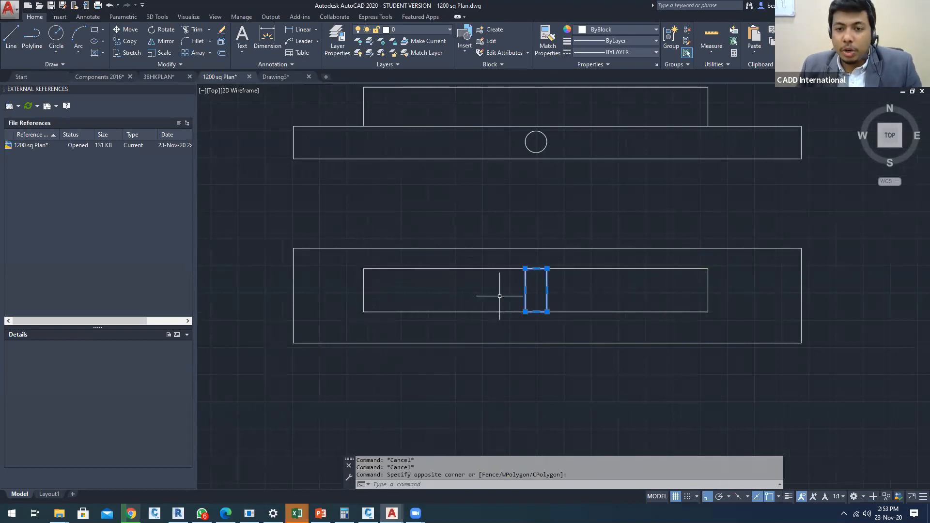
{"action": "left_click", "coordinate": [623, 41]}
{"action": "left_click", "coordinate": [617, 51]}
{"action": "left_click", "coordinate": [616, 51]}
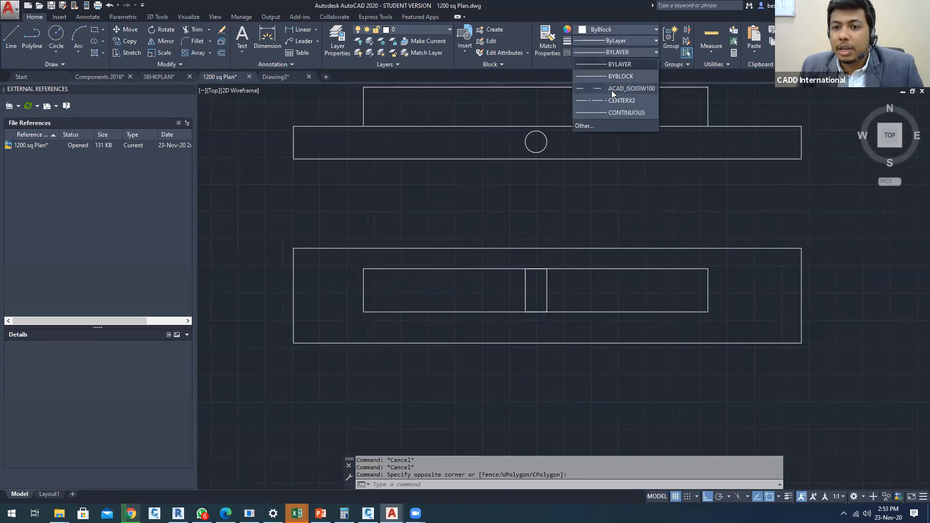
{"action": "left_click", "coordinate": [612, 100]}
{"action": "key", "text": "Escape"}
Set the small middle rectangle's linetype scale to 100 in its properties
{"action": "left_click", "coordinate": [563, 287]}
{"action": "left_click", "coordinate": [508, 289]}
{"action": "type", "text": "PT"}
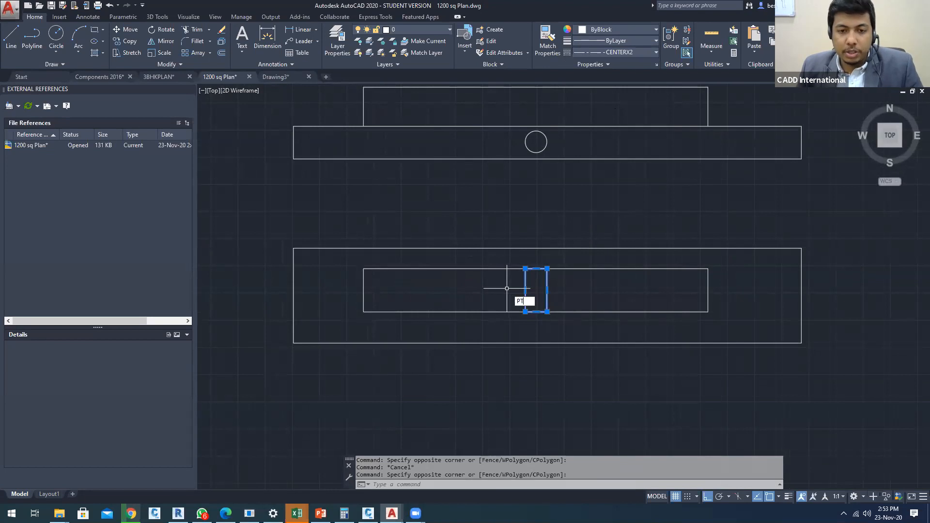
{"action": "type", "text": "R"}
{"action": "key", "text": "Return"}
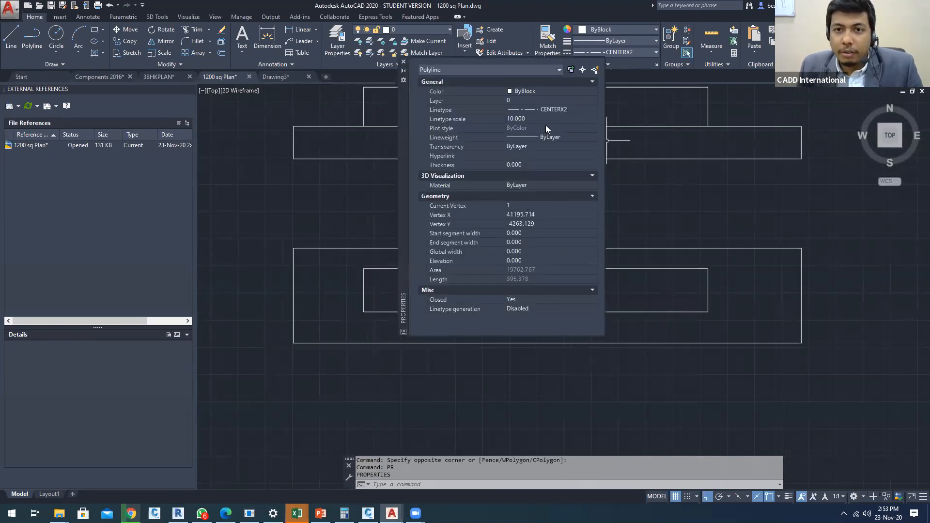
{"action": "left_click", "coordinate": [546, 121]}
{"action": "key", "text": "Return"}
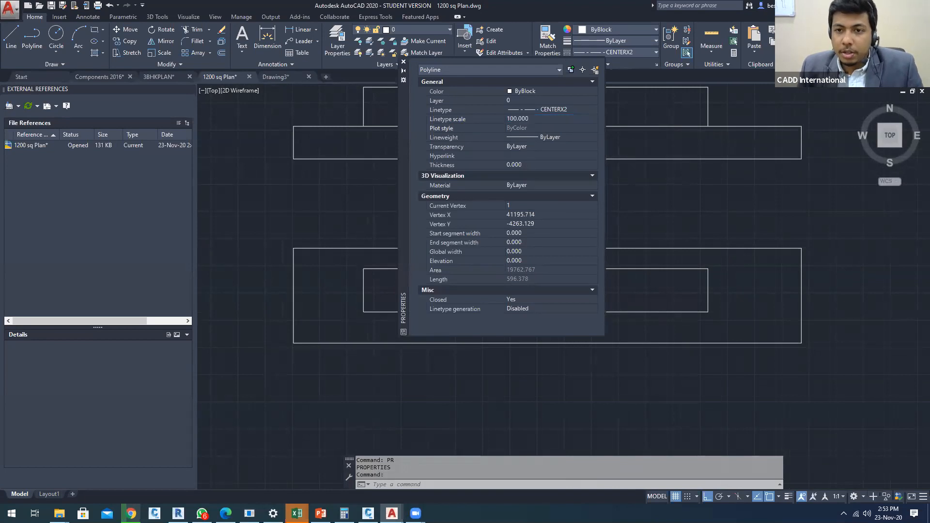
{"action": "left_click", "coordinate": [404, 63]}
{"action": "key", "text": "Escape"}
{"action": "key", "text": "Escape"}
{"action": "scroll", "coordinate": [545, 286], "scroll_direction": "up", "scroll_amount": 8}
{"action": "mouse_move", "coordinate": [747, 241]}
{"action": "middle_mouse_down"}
{"action": "mouse_move", "coordinate": [777, 240]}
{"action": "mouse_move", "coordinate": [650, 253]}
{"action": "middle_mouse_up"}
{"action": "left_click", "coordinate": [754, 222]}
{"action": "scroll", "coordinate": [754, 223], "scroll_direction": "down", "scroll_amount": 12}
{"action": "key", "text": "Escape"}
{"action": "key", "text": "Escape"}
{"action": "scroll", "coordinate": [656, 193], "scroll_direction": "up", "scroll_amount": 2}
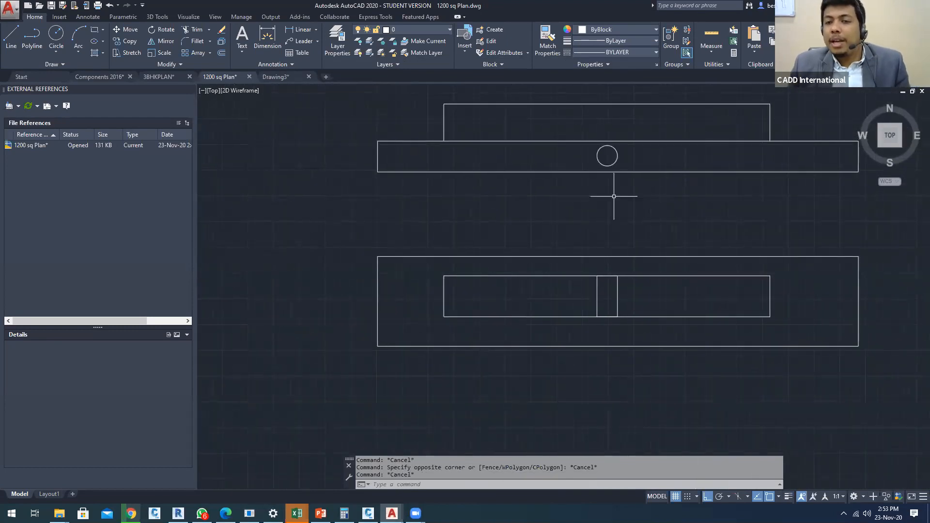
Offset the horizontal line crossing the rays above the furniture plan upward by 450
{"action": "scroll", "coordinate": [614, 196], "scroll_direction": "down", "scroll_amount": 2}
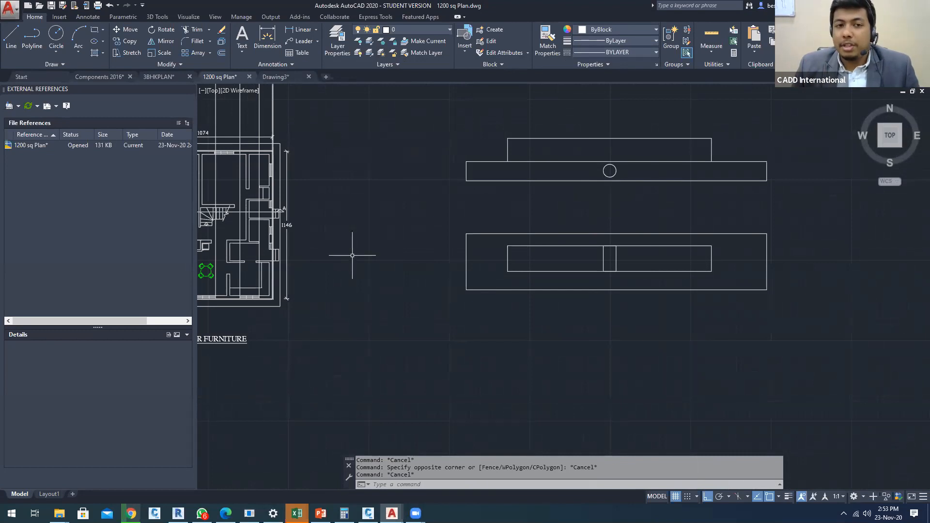
{"action": "middle_click_drag", "start_coordinate": [353, 249], "coordinate": [356, 247]}
{"action": "scroll", "coordinate": [377, 150], "scroll_direction": "down", "scroll_amount": 2}
{"action": "middle_click_drag", "start_coordinate": [380, 160], "coordinate": [588, 267]}
{"action": "middle_click_drag", "start_coordinate": [566, 231], "coordinate": [529, 276]}
{"action": "scroll", "coordinate": [480, 254], "scroll_direction": "up", "scroll_amount": 4}
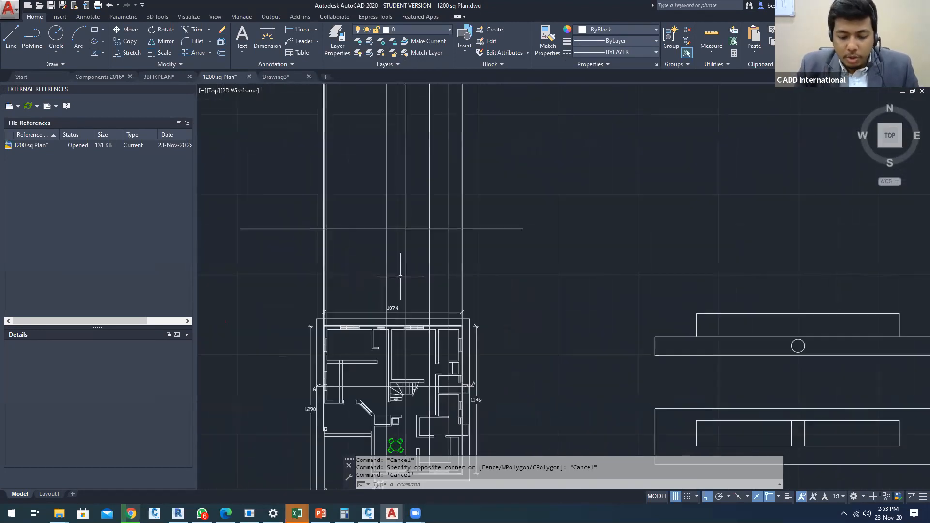
{"action": "middle_click_drag", "start_coordinate": [382, 239], "coordinate": [442, 238]}
{"action": "key", "text": "o"}
{"action": "key", "text": "Return"}
{"action": "type", "text": "450"}
{"action": "key", "text": "Return"}
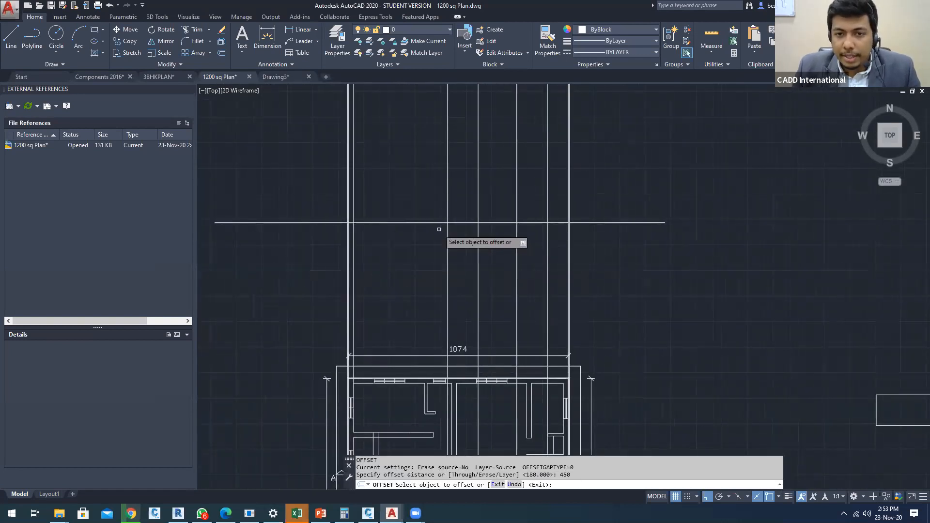
{"action": "left_click", "coordinate": [439, 223]}
{"action": "left_click", "coordinate": [436, 183]}
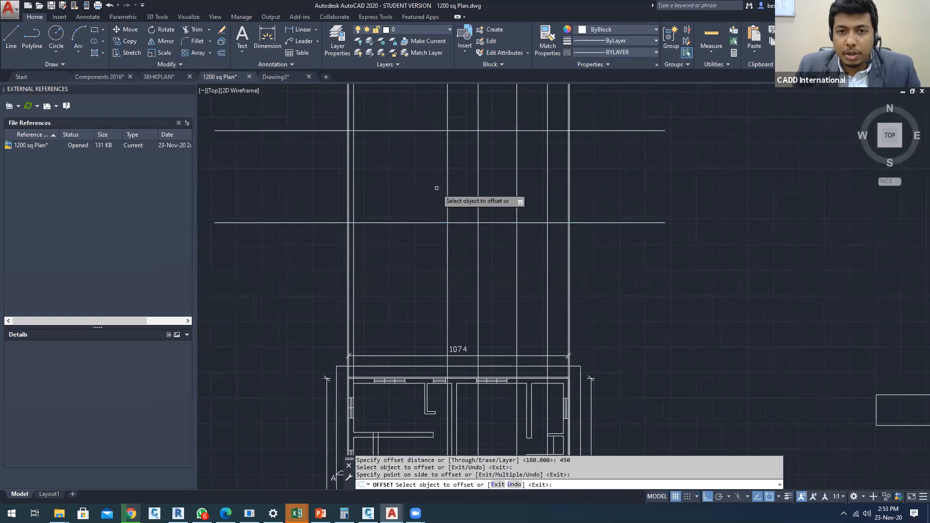
Erase the upper offset copy of the horizontal line above the furniture plan
{"action": "scroll", "coordinate": [436, 188], "scroll_direction": "down", "scroll_amount": 2}
{"action": "key", "text": "Escape"}
{"action": "key", "text": "Escape"}
{"action": "left_click", "coordinate": [437, 188]}
{"action": "left_click", "coordinate": [409, 115]}
{"action": "key", "text": "Delete"}
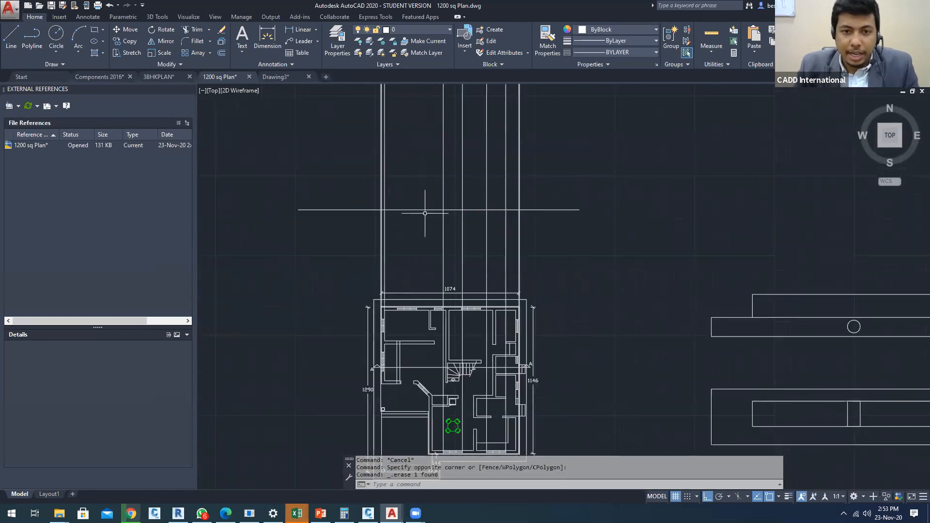
Draw a second horizontal line across all the rays, a little above the existing one over the furniture plan
{"action": "key", "text": "l"}
{"action": "key", "text": "Return"}
{"action": "left_click", "coordinate": [313, 191]}
{"action": "left_click", "coordinate": [575, 191]}
{"action": "key", "text": "Escape"}
Move the new horizontal line down by about 66, closer to the line below it, using its midpoint grip
{"action": "middle_click_drag", "start_coordinate": [448, 180], "coordinate": [465, 234]}
{"action": "key", "text": "Escape"}
{"action": "key", "text": "Escape"}
{"action": "scroll", "coordinate": [443, 218], "scroll_direction": "up", "scroll_amount": 3}
{"action": "left_click", "coordinate": [420, 309]}
{"action": "left_click", "coordinate": [405, 282]}
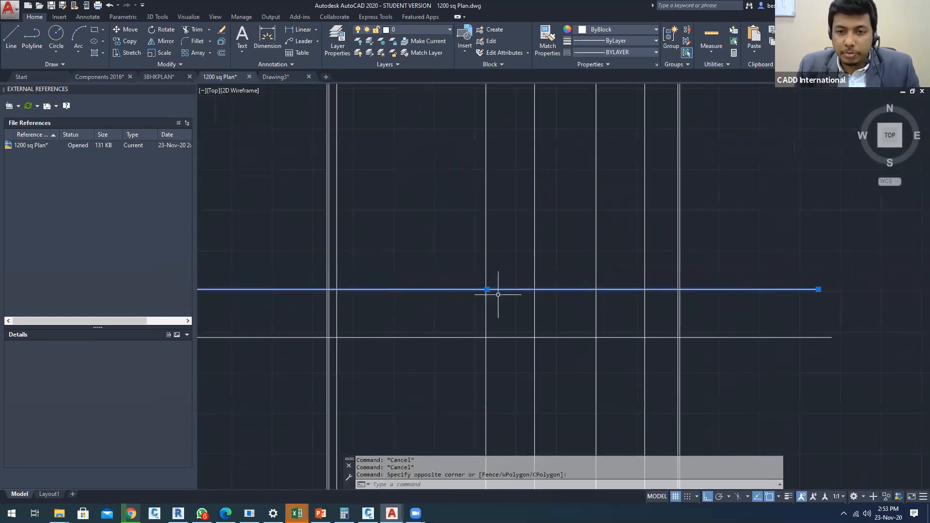
{"action": "scroll", "coordinate": [494, 290], "scroll_direction": "up", "scroll_amount": 2}
{"action": "left_click", "coordinate": [478, 269]}
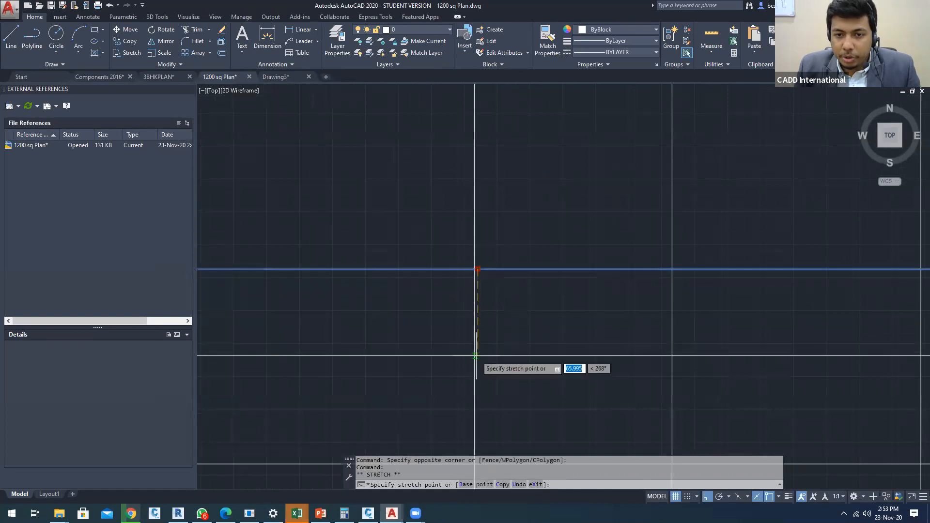
{"action": "left_click", "coordinate": [475, 358]}
{"action": "scroll", "coordinate": [474, 358], "scroll_direction": "down", "scroll_amount": 6}
{"action": "mouse_move", "coordinate": [475, 357]}
{"action": "middle_mouse_down"}
{"action": "mouse_move", "coordinate": [520, 326]}
{"action": "mouse_move", "coordinate": [475, 332]}
{"action": "mouse_move", "coordinate": [442, 194]}
{"action": "middle_mouse_up"}
{"action": "key", "text": "Escape"}
{"action": "key", "text": "Escape"}
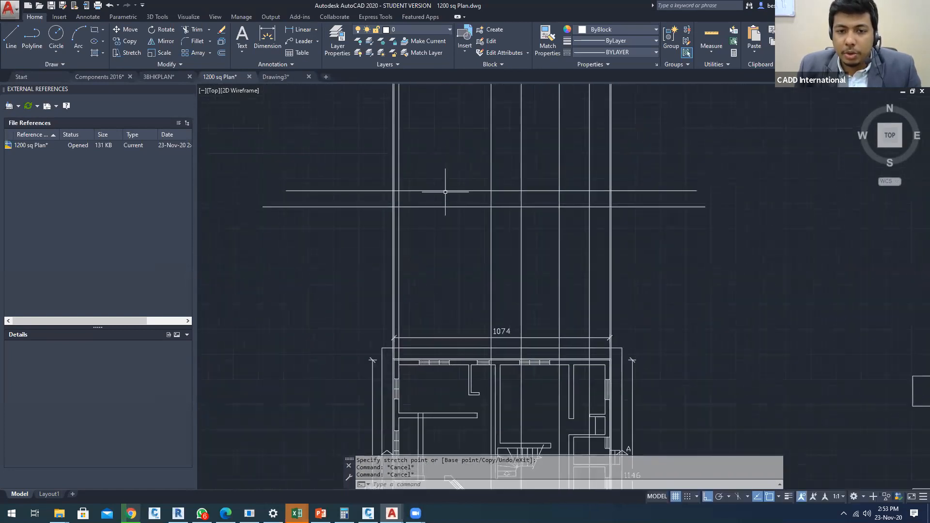
{"action": "middle_click_drag", "start_coordinate": [454, 272], "coordinate": [415, 157]}
{"action": "mouse_move", "coordinate": [437, 381]}
{"action": "middle_mouse_down"}
{"action": "mouse_move", "coordinate": [430, 281]}
{"action": "mouse_move", "coordinate": [388, 202]}
{"action": "middle_mouse_up"}
{"action": "middle_click_drag", "start_coordinate": [403, 296], "coordinate": [405, 485]}
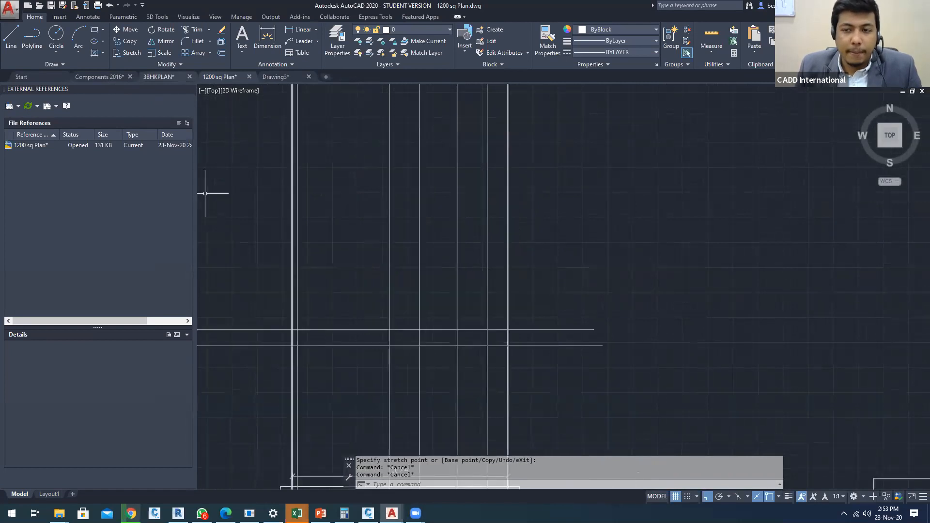
Switch through the Components 2016 drawing to 3BHKPLAN and examine its section, elevation and floor plan
{"action": "left_click", "coordinate": [99, 77]}
{"action": "scroll", "coordinate": [481, 257], "scroll_direction": "down", "scroll_amount": 5}
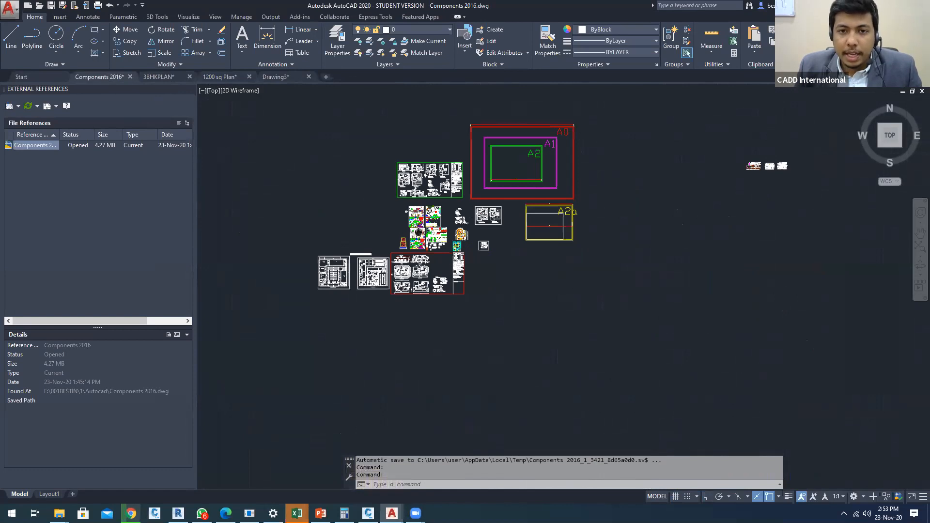
{"action": "key", "text": "ctrl+Tab"}
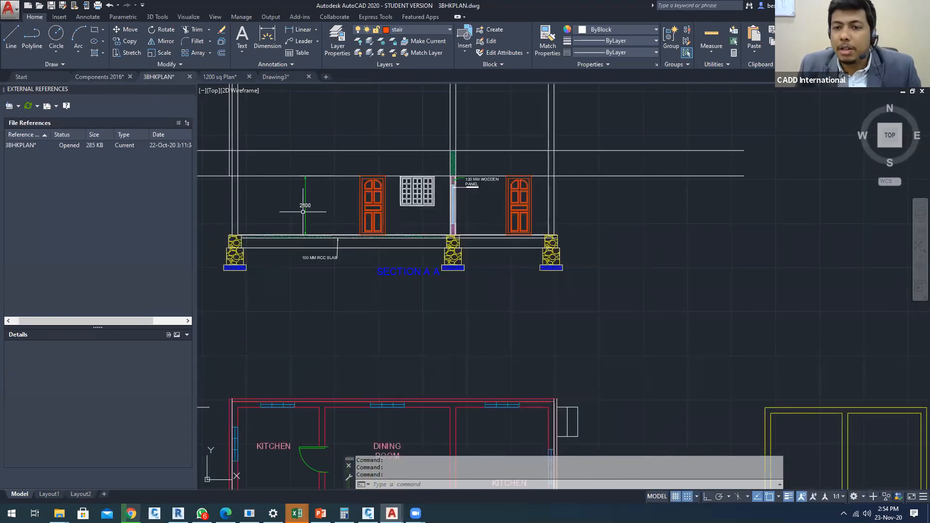
{"action": "scroll", "coordinate": [303, 212], "scroll_direction": "down", "scroll_amount": 6}
{"action": "middle_click_drag", "start_coordinate": [514, 247], "coordinate": [595, 249]}
{"action": "scroll", "coordinate": [595, 249], "scroll_direction": "up", "scroll_amount": 4}
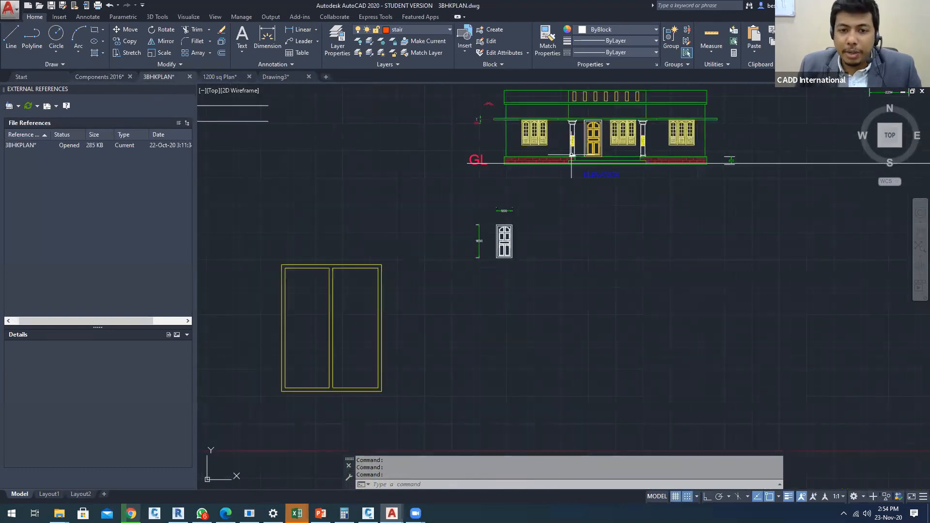
{"action": "scroll", "coordinate": [744, 207], "scroll_direction": "down", "scroll_amount": 6}
{"action": "scroll", "coordinate": [557, 228], "scroll_direction": "up", "scroll_amount": 2}
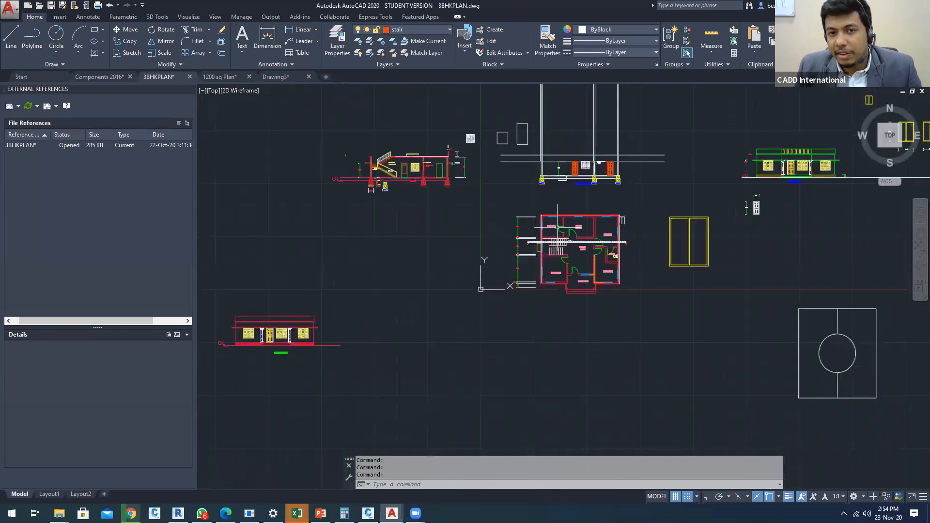
{"action": "scroll", "coordinate": [557, 228], "scroll_direction": "up", "scroll_amount": 2}
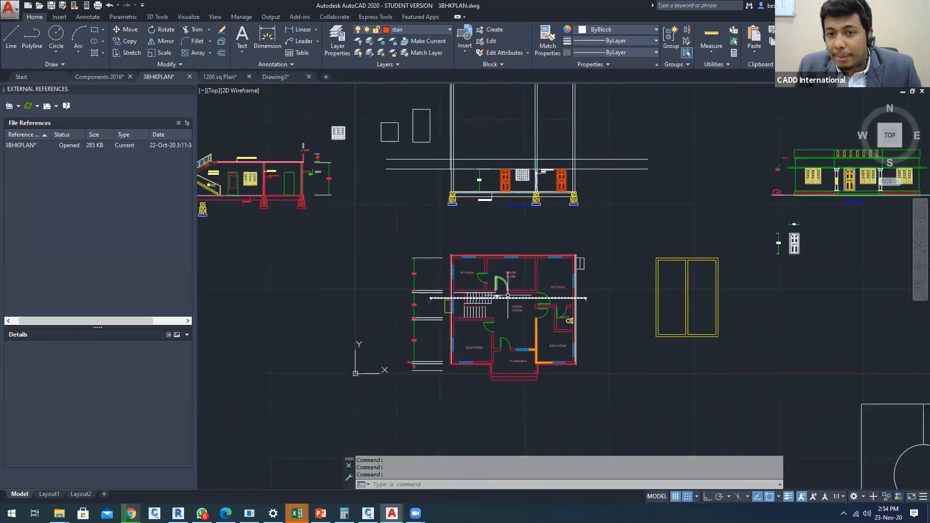
{"action": "scroll", "coordinate": [455, 216], "scroll_direction": "up", "scroll_amount": 4}
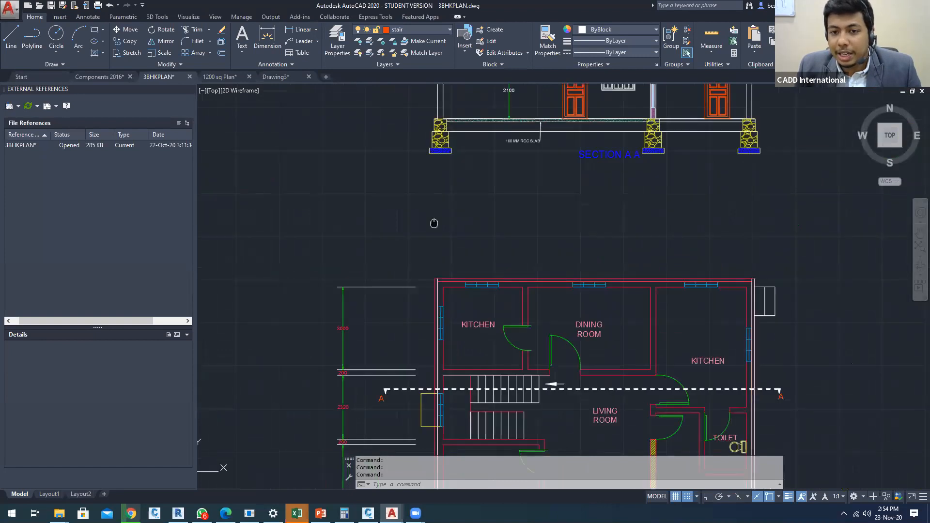
{"action": "scroll", "coordinate": [434, 223], "scroll_direction": "down", "scroll_amount": 4}
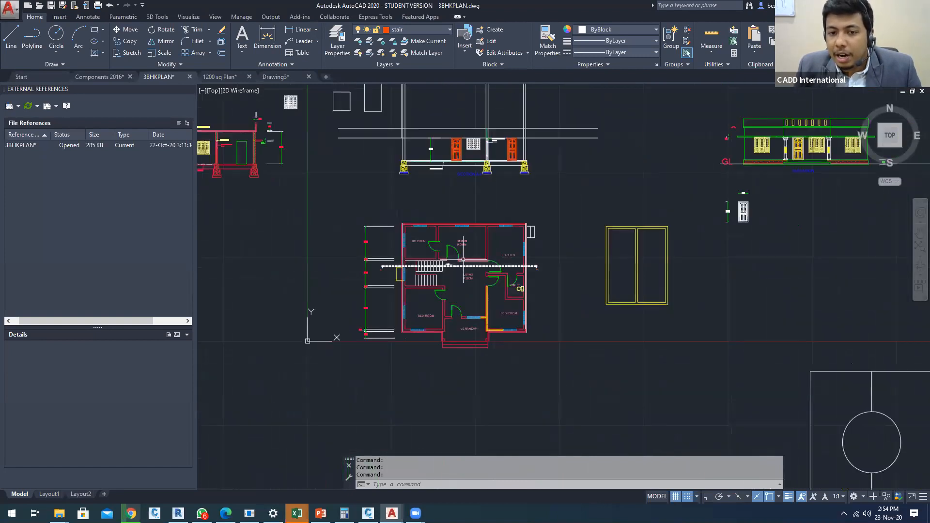
{"action": "scroll", "coordinate": [462, 264], "scroll_direction": "up", "scroll_amount": 4}
Cast a vertical ray from the left jamb of the living room's verandah door up through Section A A
{"action": "key", "text": "ctrl"}
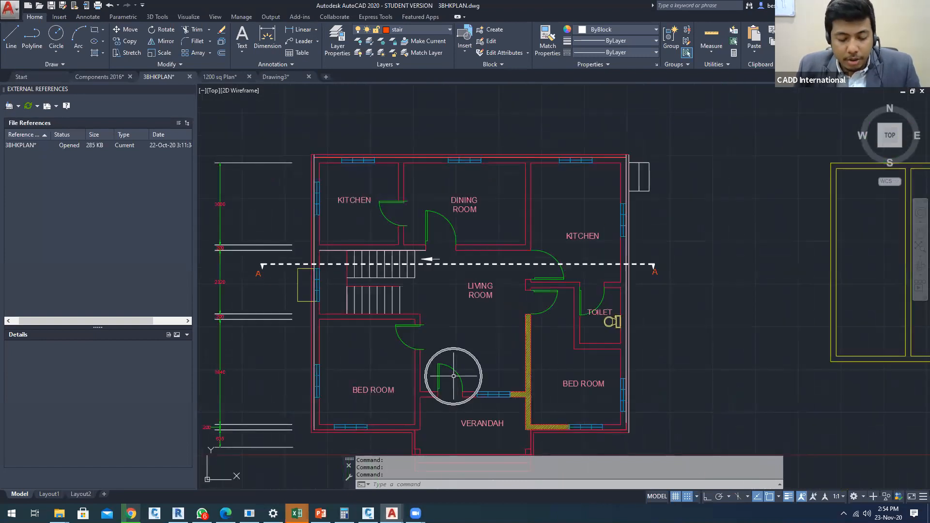
{"action": "type", "text": "RAY"}
{"action": "key", "text": "Return"}
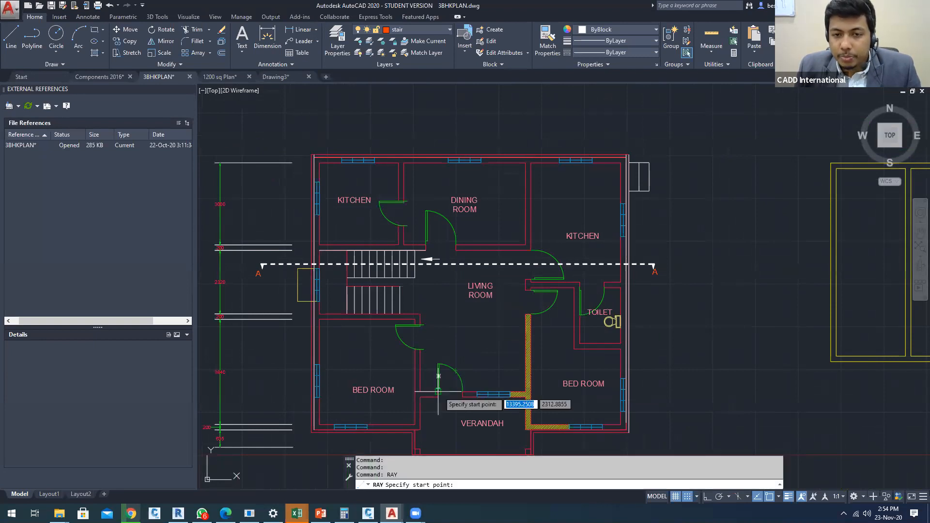
{"action": "left_click", "coordinate": [438, 391]}
{"action": "left_click", "coordinate": [439, 272]}
{"action": "middle_click_drag", "start_coordinate": [438, 272], "coordinate": [416, 486]}
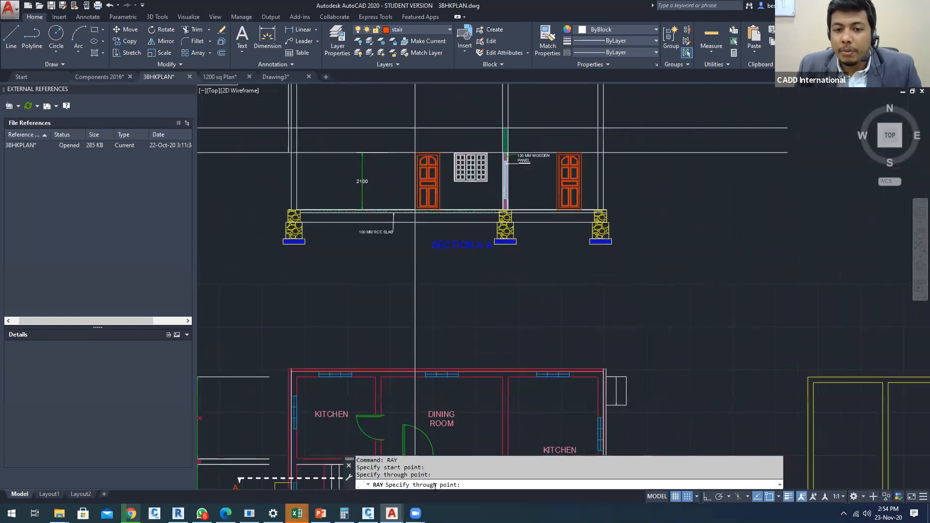
{"action": "key", "text": "Escape"}
Cast a vertical ray upward from the right jamb of the verandah door, with Ortho on
{"action": "scroll", "coordinate": [410, 356], "scroll_direction": "down", "scroll_amount": 6}
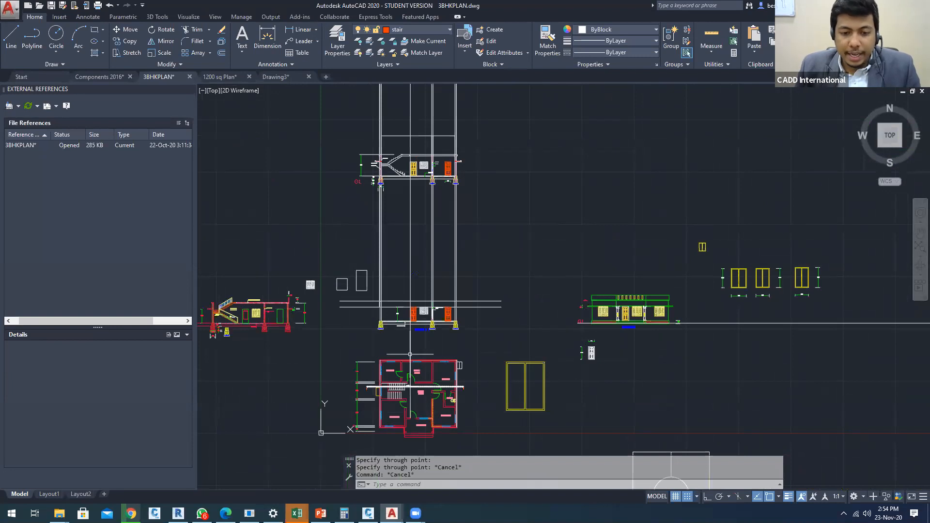
{"action": "middle_click_drag", "start_coordinate": [410, 354], "coordinate": [410, 344]}
{"action": "key", "text": "Return"}
{"action": "scroll", "coordinate": [432, 419], "scroll_direction": "up", "scroll_amount": 8}
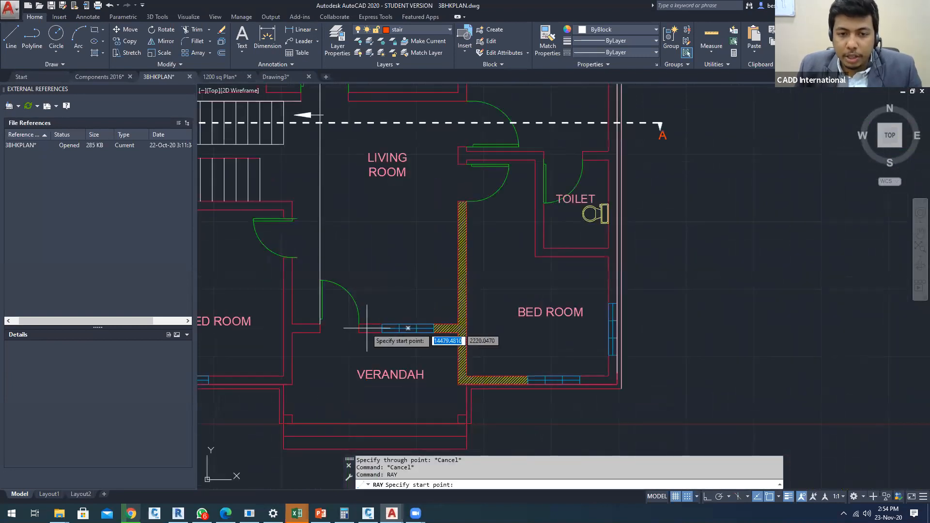
{"action": "left_click", "coordinate": [363, 401]}
{"action": "key", "text": "F8"}
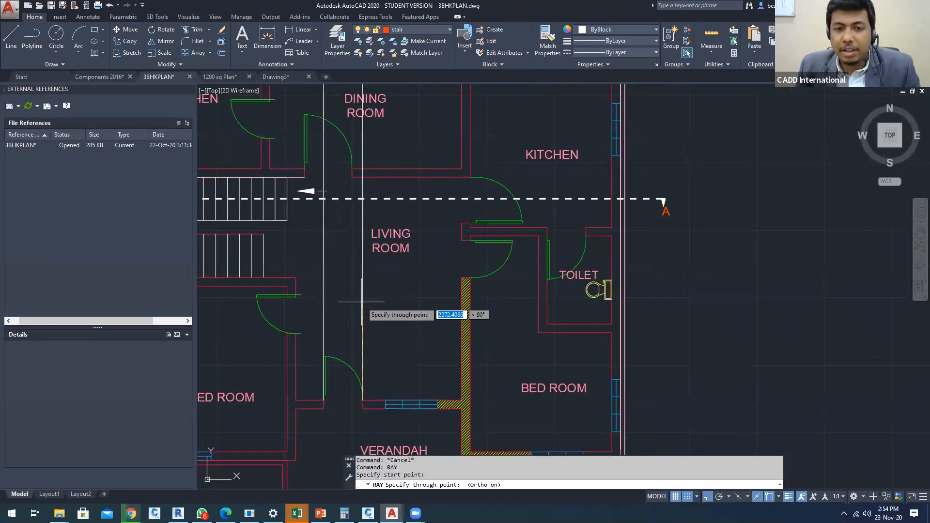
{"action": "scroll", "coordinate": [363, 297], "scroll_direction": "down", "scroll_amount": 5}
{"action": "key", "text": "Escape"}
{"action": "middle_click_drag", "start_coordinate": [367, 189], "coordinate": [366, 297]}
{"action": "scroll", "coordinate": [365, 297], "scroll_direction": "down", "scroll_amount": 4}
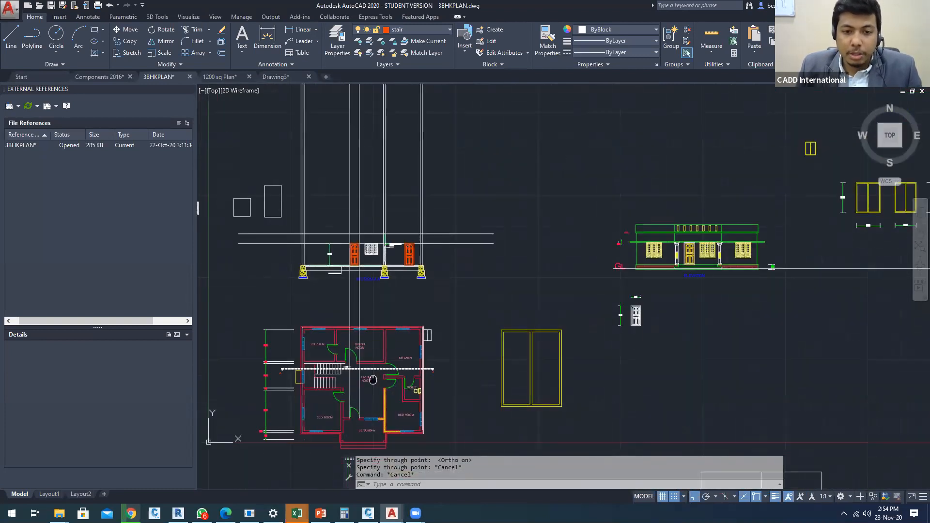
Cast a vertical ray upward from the left edge of the window beside the verandah door
{"action": "key", "text": "Escape"}
{"action": "type", "text": "ray"}
{"action": "key", "text": "Return"}
{"action": "scroll", "coordinate": [352, 310], "scroll_direction": "up", "scroll_amount": 6}
{"action": "left_click", "coordinate": [412, 412]}
{"action": "left_click", "coordinate": [413, 338]}
{"action": "key", "text": "Return"}
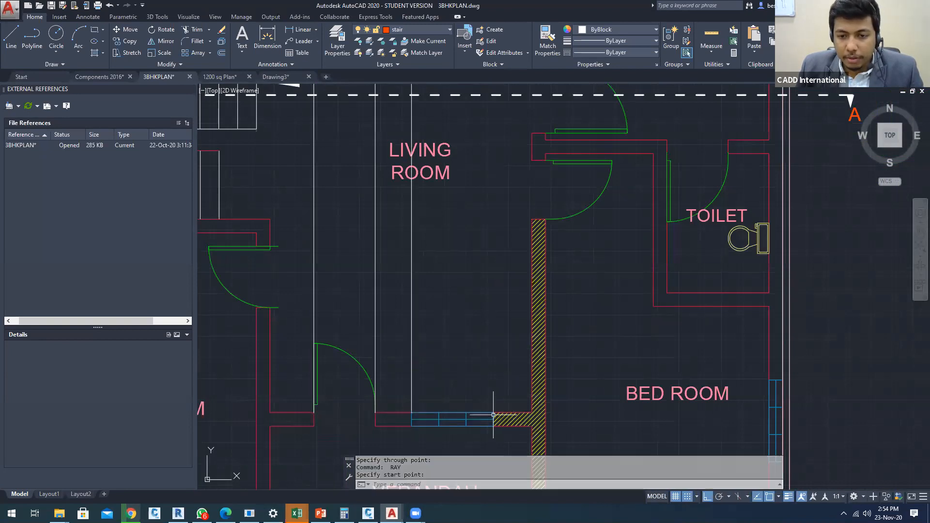
Cast a vertical ray from the right edge of the verandah window up through Section A A
{"action": "key", "text": "Return"}
{"action": "left_click", "coordinate": [493, 402]}
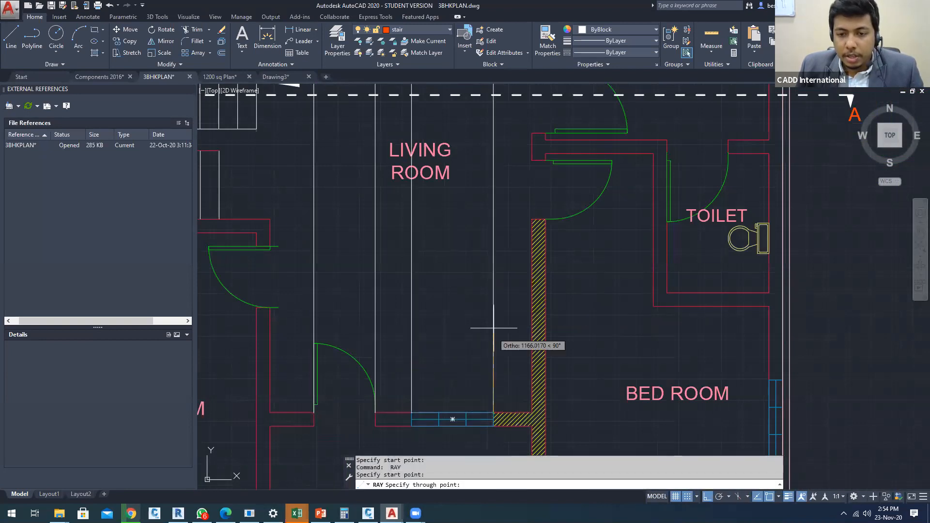
{"action": "scroll", "coordinate": [494, 311], "scroll_direction": "down", "scroll_amount": 3}
{"action": "mouse_move", "coordinate": [494, 312]}
{"action": "middle_mouse_down"}
{"action": "mouse_move", "coordinate": [539, 434]}
{"action": "mouse_move", "coordinate": [525, 468]}
{"action": "middle_mouse_up"}
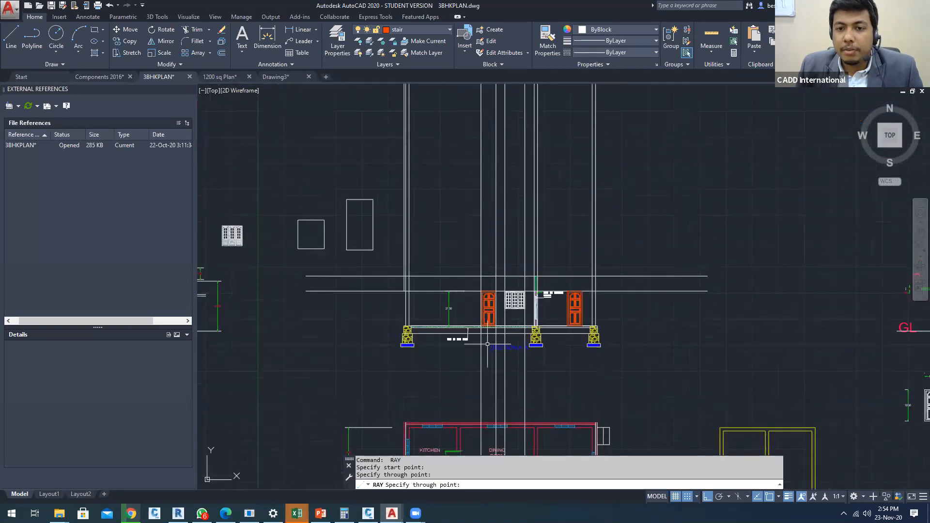
{"action": "key", "text": "Escape"}
{"action": "key", "text": "Escape"}
{"action": "scroll", "coordinate": [462, 319], "scroll_direction": "up", "scroll_amount": 5}
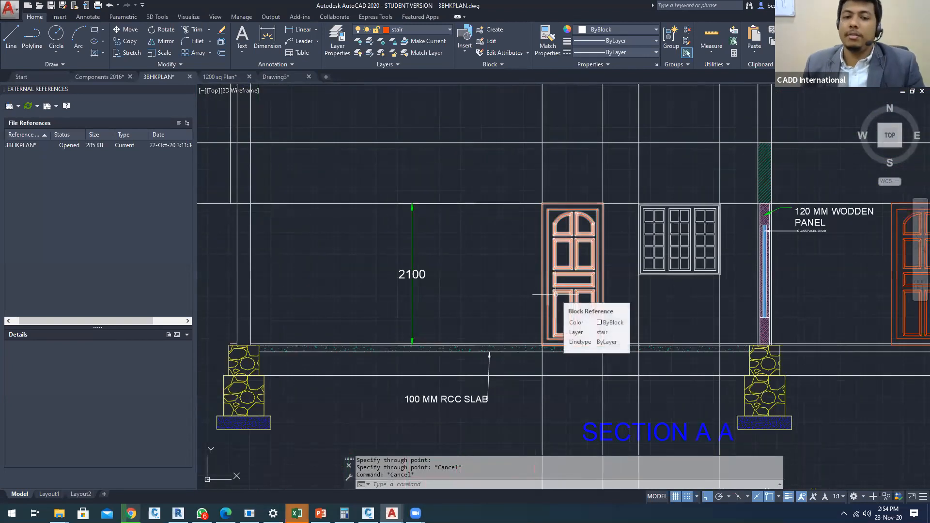
{"action": "scroll", "coordinate": [555, 294], "scroll_direction": "down", "scroll_amount": 7}
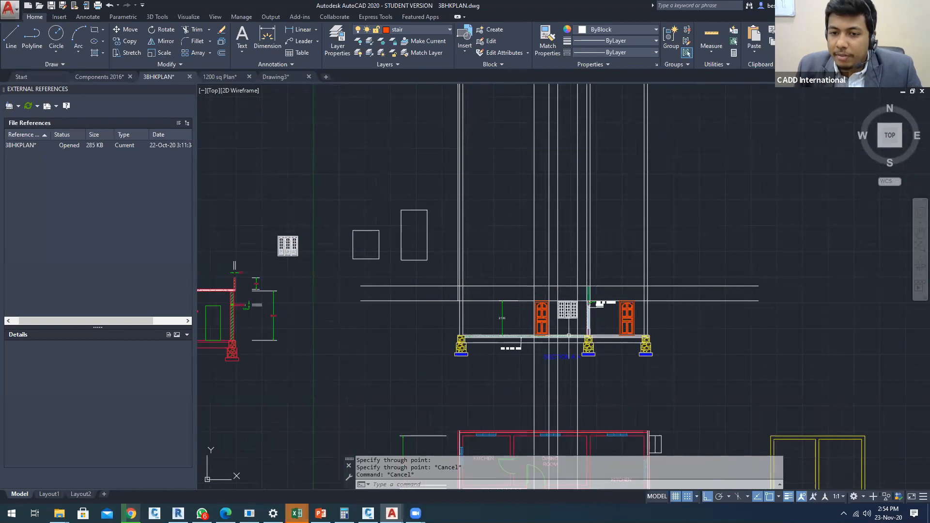
Examine the door and window in Section A A against the rays cast from the plan, including the floor slab below them
{"action": "scroll", "coordinate": [562, 335], "scroll_direction": "up", "scroll_amount": 8}
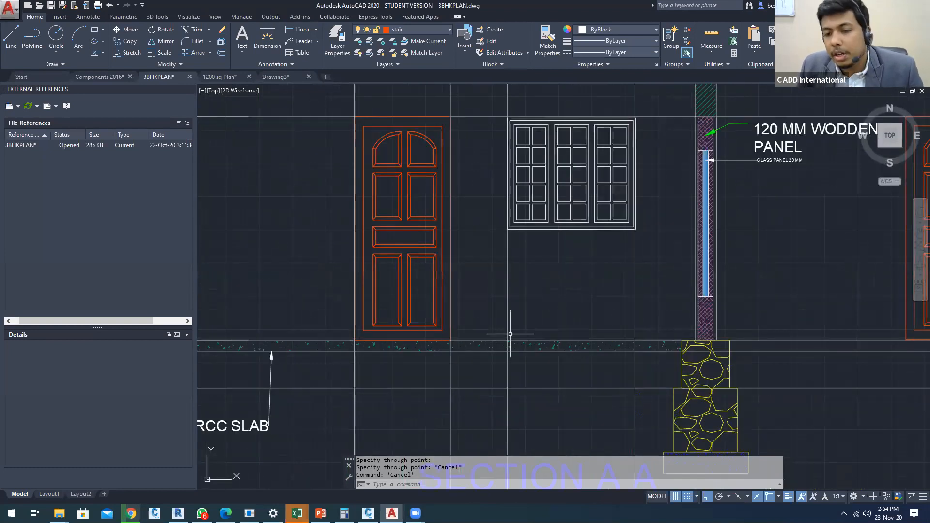
{"action": "scroll", "coordinate": [562, 349], "scroll_direction": "up", "scroll_amount": 3}
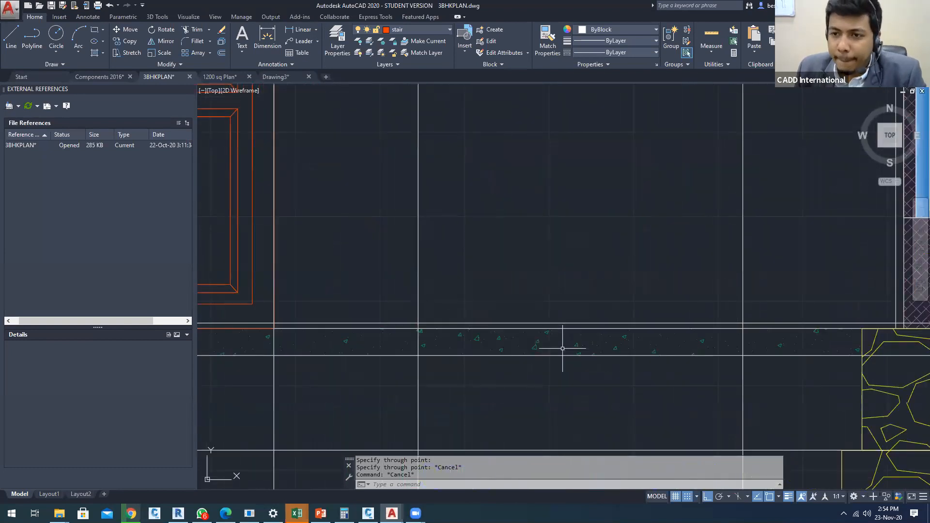
{"action": "scroll", "coordinate": [562, 349], "scroll_direction": "down", "scroll_amount": 5}
{"action": "middle_click_drag", "start_coordinate": [664, 395], "coordinate": [646, 381]}
{"action": "scroll", "coordinate": [706, 376], "scroll_direction": "down", "scroll_amount": 3}
{"action": "mouse_move", "coordinate": [539, 266]}
{"action": "middle_mouse_down"}
{"action": "mouse_move", "coordinate": [520, 243]}
{"action": "mouse_move", "coordinate": [500, 254]}
{"action": "mouse_move", "coordinate": [464, 247]}
{"action": "middle_mouse_up"}
{"action": "left_click", "coordinate": [530, 261]}
{"action": "scroll", "coordinate": [531, 260], "scroll_direction": "down", "scroll_amount": 4}
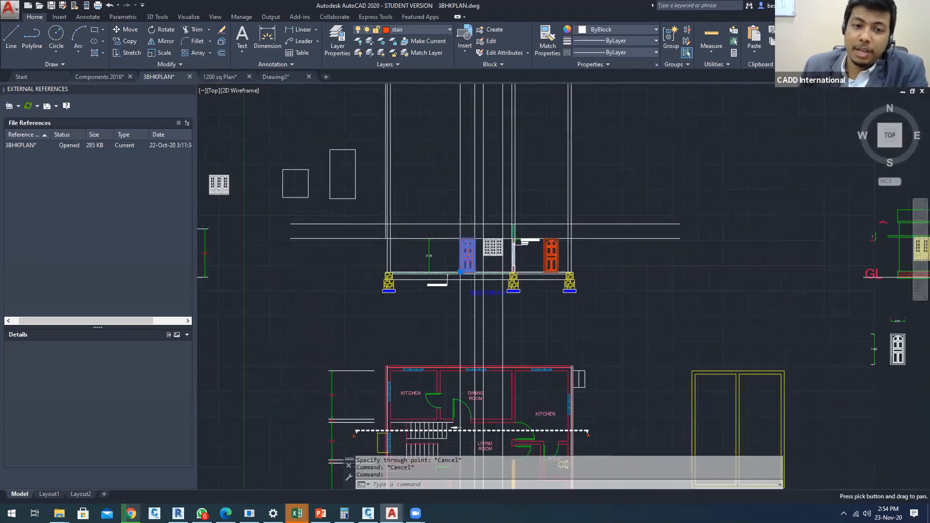
{"action": "middle_click_drag", "start_coordinate": [647, 297], "coordinate": [452, 263]}
{"action": "scroll", "coordinate": [547, 335], "scroll_direction": "down", "scroll_amount": 2}
{"action": "middle_click_drag", "start_coordinate": [545, 333], "coordinate": [499, 275]}
{"action": "middle_click_drag", "start_coordinate": [652, 398], "coordinate": [626, 364]}
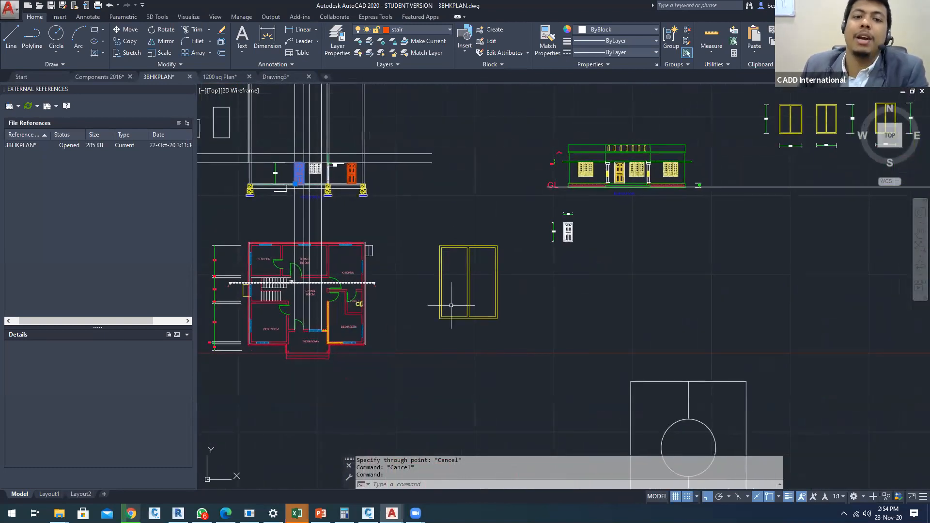
{"action": "scroll", "coordinate": [303, 175], "scroll_direction": "up", "scroll_amount": 8}
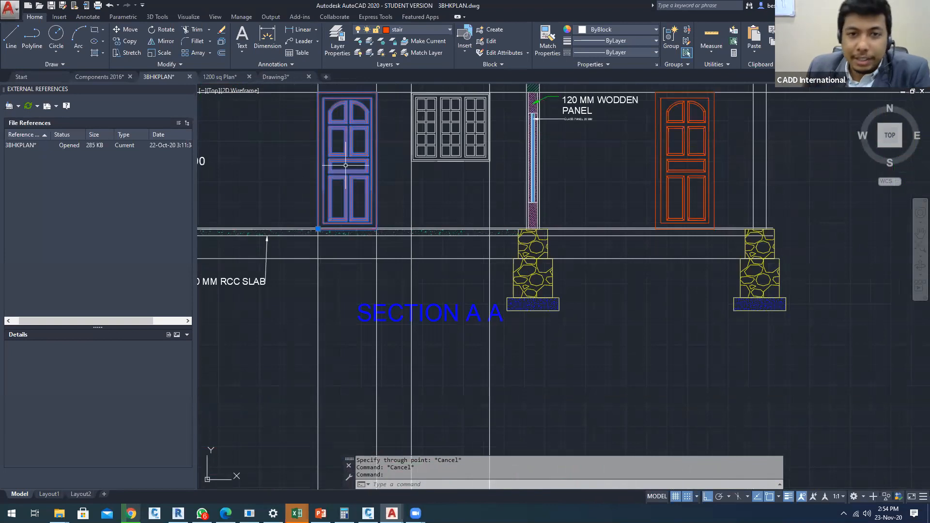
{"action": "scroll", "coordinate": [426, 214], "scroll_direction": "down", "scroll_amount": 4}
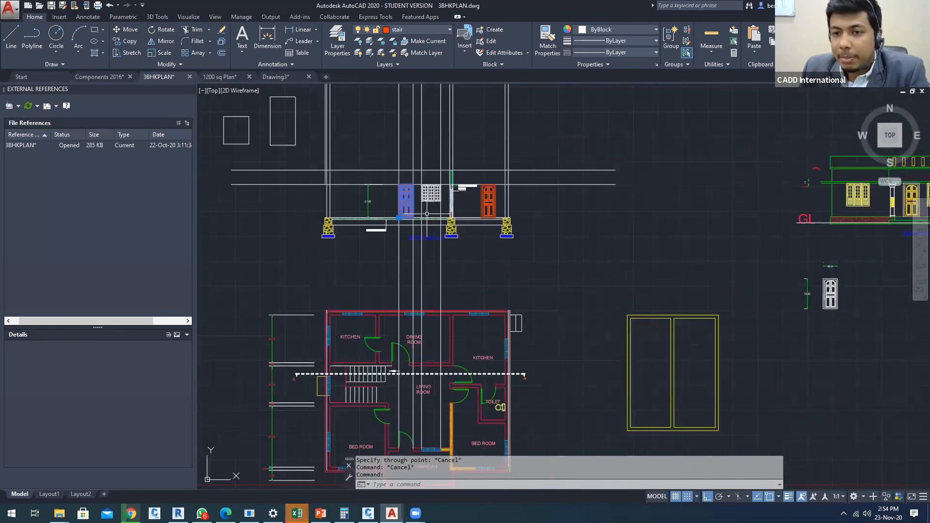
Examine the front elevation, Section A A and the floor plan to compare their positions, clearing the door selection
{"action": "middle_click_drag", "start_coordinate": [587, 251], "coordinate": [244, 255]}
{"action": "middle_click_drag", "start_coordinate": [617, 259], "coordinate": [210, 328]}
{"action": "scroll", "coordinate": [580, 220], "scroll_direction": "up", "scroll_amount": 5}
{"action": "mouse_move", "coordinate": [580, 222]}
{"action": "middle_mouse_down"}
{"action": "mouse_move", "coordinate": [650, 270]}
{"action": "mouse_move", "coordinate": [774, 291]}
{"action": "middle_mouse_up"}
{"action": "scroll", "coordinate": [770, 292], "scroll_direction": "down", "scroll_amount": 2}
{"action": "scroll", "coordinate": [573, 293], "scroll_direction": "down", "scroll_amount": 6}
{"action": "middle_click_drag", "start_coordinate": [569, 324], "coordinate": [690, 298]}
{"action": "mouse_move", "coordinate": [457, 314]}
{"action": "middle_mouse_down"}
{"action": "mouse_move", "coordinate": [652, 254]}
{"action": "mouse_move", "coordinate": [408, 255]}
{"action": "middle_mouse_up"}
{"action": "scroll", "coordinate": [375, 257], "scroll_direction": "up", "scroll_amount": 4}
{"action": "scroll", "coordinate": [492, 262], "scroll_direction": "down", "scroll_amount": 4}
{"action": "middle_click_drag", "start_coordinate": [565, 261], "coordinate": [394, 247]}
{"action": "scroll", "coordinate": [532, 242], "scroll_direction": "up", "scroll_amount": 3}
{"action": "middle_click_drag", "start_coordinate": [532, 241], "coordinate": [594, 179]}
{"action": "mouse_move", "coordinate": [198, 379]}
{"action": "middle_mouse_down"}
{"action": "mouse_move", "coordinate": [435, 254]}
{"action": "mouse_move", "coordinate": [407, 285]}
{"action": "mouse_move", "coordinate": [350, 296]}
{"action": "mouse_move", "coordinate": [346, 382]}
{"action": "middle_mouse_up"}
{"action": "scroll", "coordinate": [603, 262], "scroll_direction": "down", "scroll_amount": 2}
{"action": "scroll", "coordinate": [603, 262], "scroll_direction": "down", "scroll_amount": 2}
{"action": "middle_click_drag", "start_coordinate": [596, 263], "coordinate": [595, 270]}
{"action": "scroll", "coordinate": [510, 241], "scroll_direction": "up", "scroll_amount": 2}
{"action": "scroll", "coordinate": [511, 241], "scroll_direction": "down", "scroll_amount": 2}
{"action": "middle_click_drag", "start_coordinate": [512, 241], "coordinate": [519, 273]}
{"action": "left_click", "coordinate": [519, 273]}
{"action": "key", "text": "Escape"}
{"action": "key", "text": "Escape"}
Move the whole floor plan with its dimensions horizontally by about 31850 mm so that it sits beneath the front elevation
{"action": "left_click", "coordinate": [391, 285]}
{"action": "left_click", "coordinate": [538, 377]}
{"action": "type", "text": "m"}
{"action": "key", "text": "Return"}
{"action": "scroll", "coordinate": [429, 279], "scroll_direction": "up", "scroll_amount": 3}
{"action": "scroll", "coordinate": [427, 319], "scroll_direction": "up", "scroll_amount": 6}
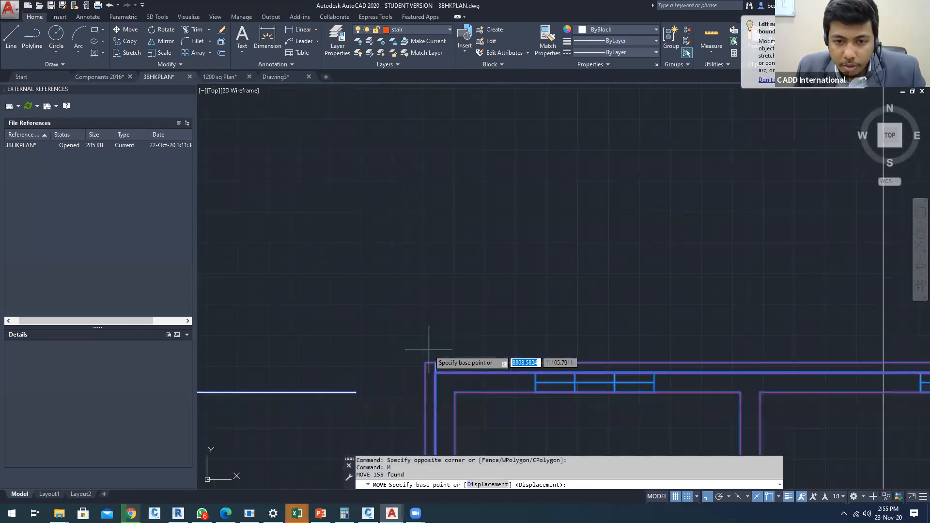
{"action": "left_click", "coordinate": [439, 386]}
{"action": "scroll", "coordinate": [521, 344], "scroll_direction": "down", "scroll_amount": 5}
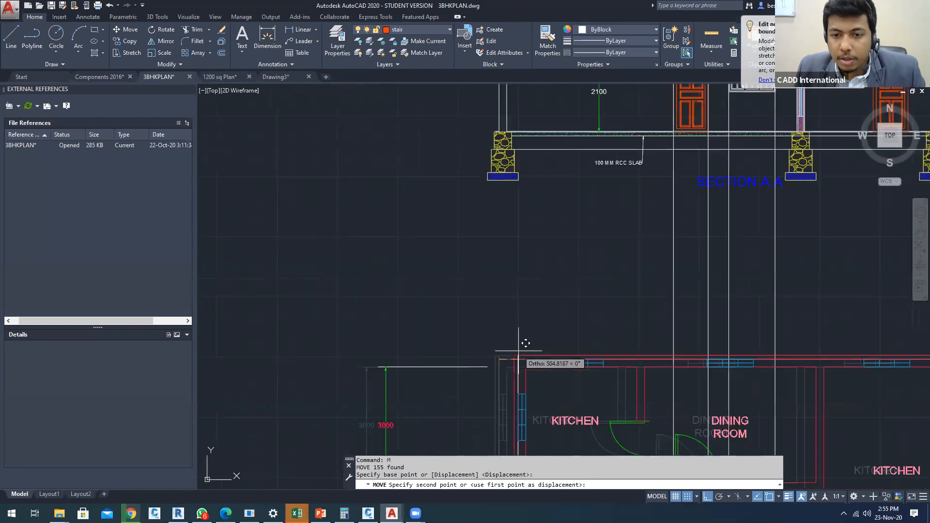
{"action": "middle_click_drag", "start_coordinate": [517, 349], "coordinate": [264, 336]}
{"action": "scroll", "coordinate": [263, 337], "scroll_direction": "down", "scroll_amount": 2}
{"action": "middle_click_drag", "start_coordinate": [614, 338], "coordinate": [447, 338]}
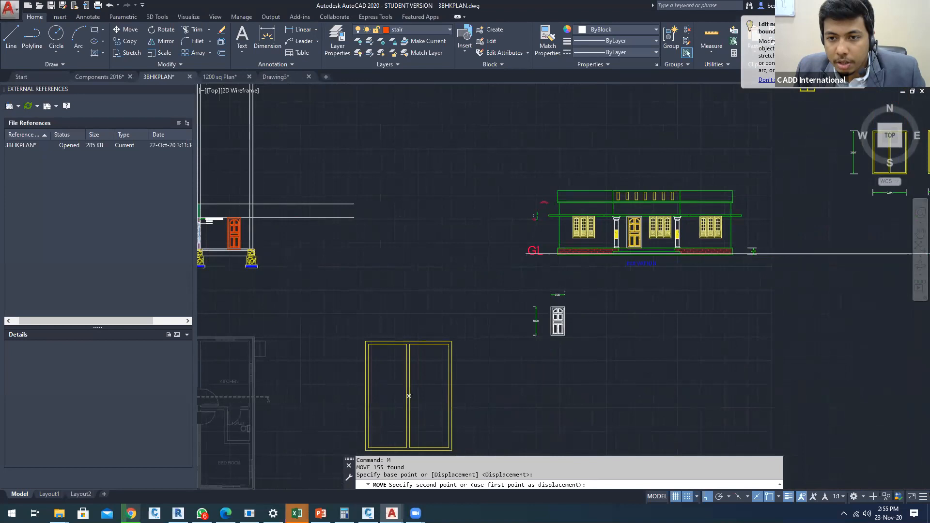
{"action": "scroll", "coordinate": [552, 271], "scroll_direction": "up", "scroll_amount": 6}
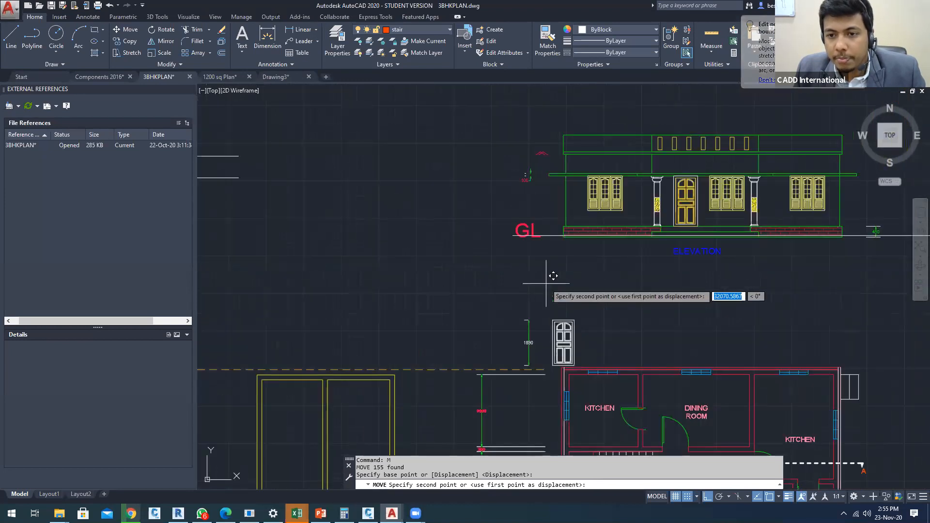
{"action": "scroll", "coordinate": [601, 199], "scroll_direction": "down", "scroll_amount": 6}
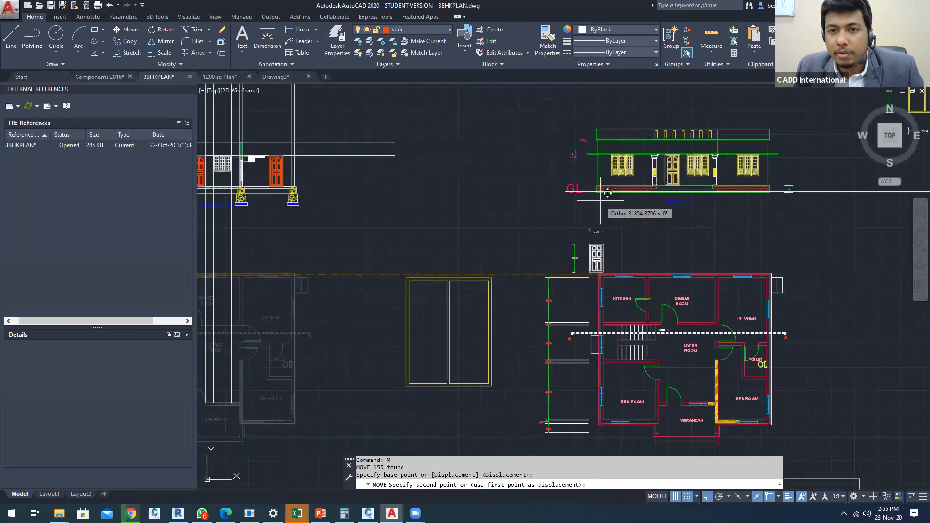
{"action": "left_click", "coordinate": [604, 195]}
{"action": "key", "text": "Escape"}
{"action": "key", "text": "Escape"}
Delete the loose door drawing and its dimensions between the elevation and the floor plan
{"action": "scroll", "coordinate": [621, 274], "scroll_direction": "up", "scroll_amount": 6}
{"action": "left_click", "coordinate": [586, 223]}
{"action": "left_click", "coordinate": [550, 201]}
{"action": "key", "text": "Delete"}
{"action": "scroll", "coordinate": [468, 175], "scroll_direction": "down", "scroll_amount": 6}
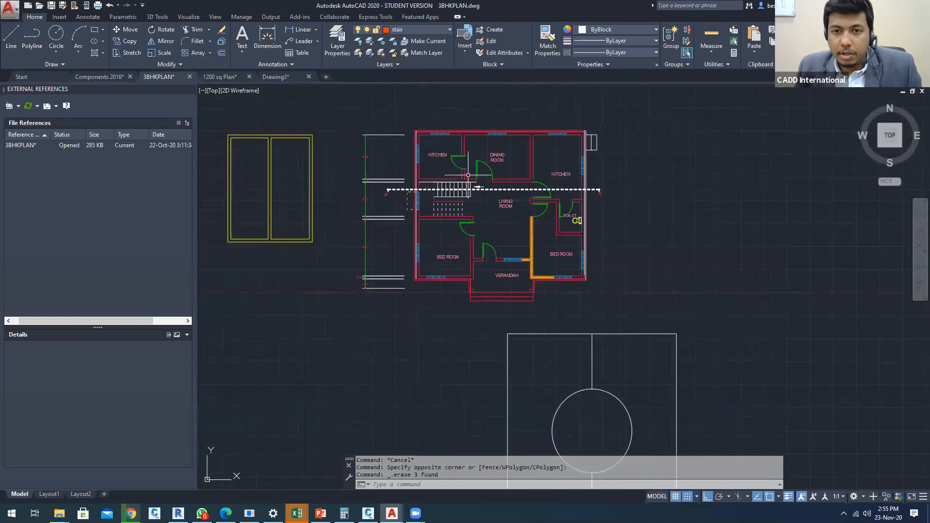
Examine the floor plan beneath the elevation, comparing the brick plinth, living room and verandah openings
{"action": "scroll", "coordinate": [468, 175], "scroll_direction": "down", "scroll_amount": 2}
{"action": "middle_click_drag", "start_coordinate": [451, 121], "coordinate": [377, 149]}
{"action": "scroll", "coordinate": [426, 287], "scroll_direction": "up", "scroll_amount": 4}
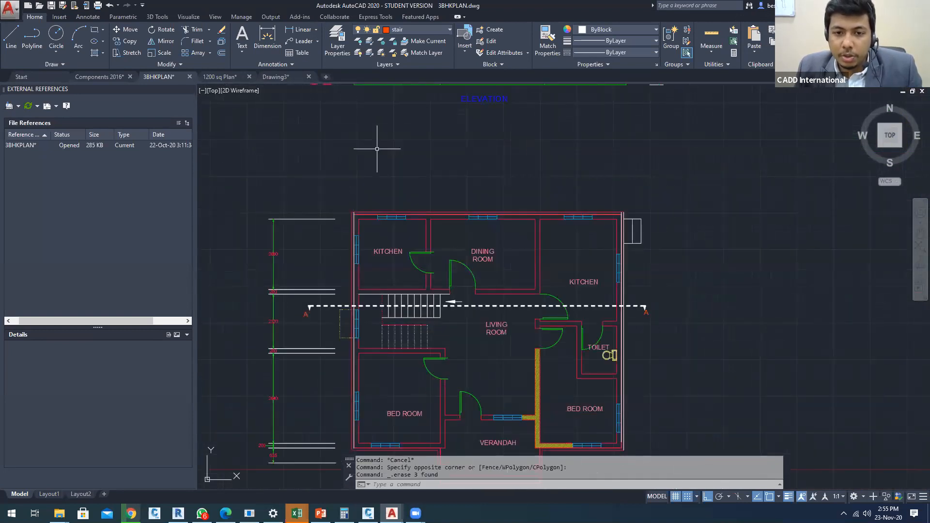
{"action": "scroll", "coordinate": [416, 192], "scroll_direction": "down", "scroll_amount": 3}
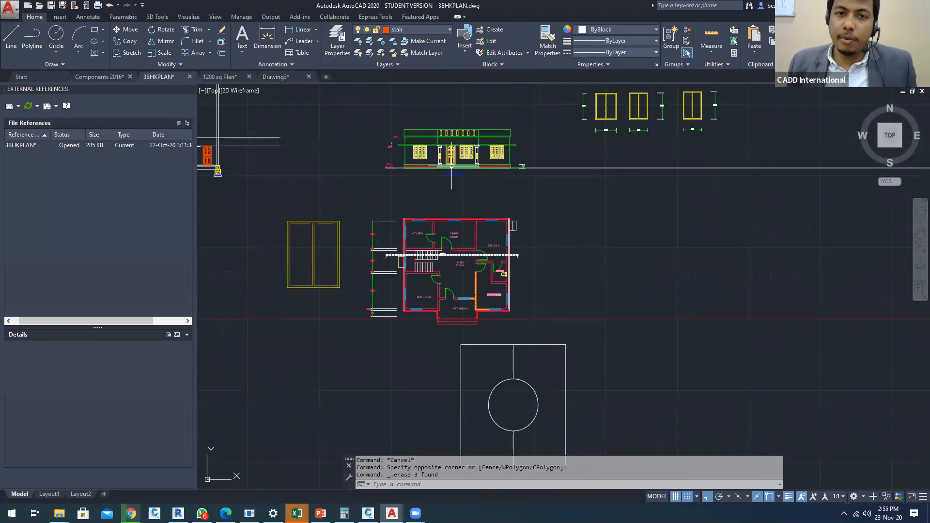
{"action": "scroll", "coordinate": [451, 167], "scroll_direction": "up", "scroll_amount": 5}
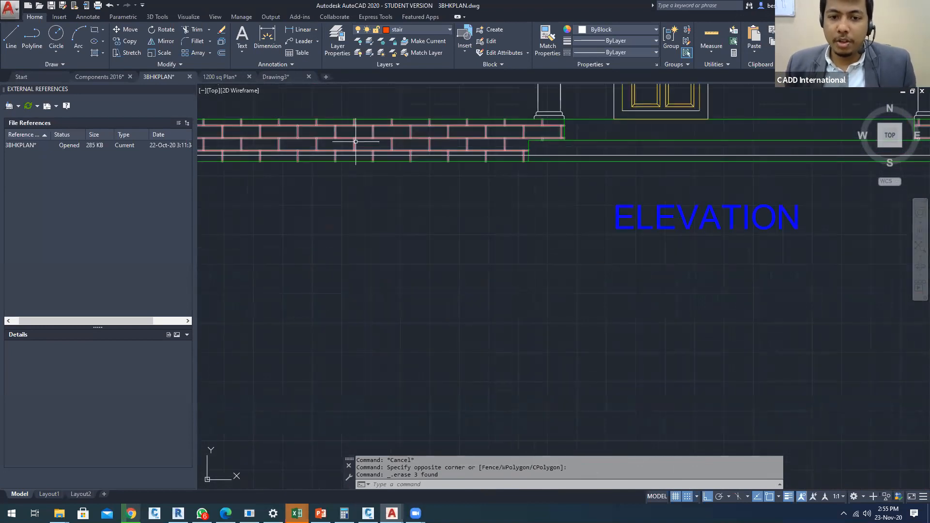
{"action": "middle_click_drag", "start_coordinate": [356, 141], "coordinate": [415, 160]}
{"action": "scroll", "coordinate": [384, 178], "scroll_direction": "down", "scroll_amount": 4}
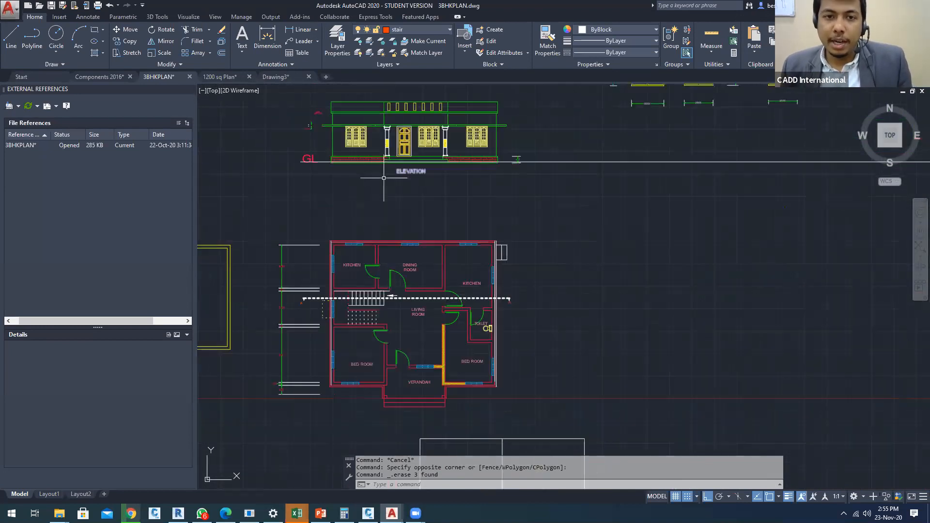
{"action": "middle_click_drag", "start_coordinate": [388, 376], "coordinate": [416, 257]}
{"action": "scroll", "coordinate": [426, 213], "scroll_direction": "up", "scroll_amount": 2}
{"action": "mouse_move", "coordinate": [427, 213]}
{"action": "middle_mouse_down"}
{"action": "mouse_move", "coordinate": [417, 328]}
{"action": "mouse_move", "coordinate": [420, 221]}
{"action": "middle_mouse_up"}
{"action": "scroll", "coordinate": [420, 221], "scroll_direction": "up", "scroll_amount": 2}
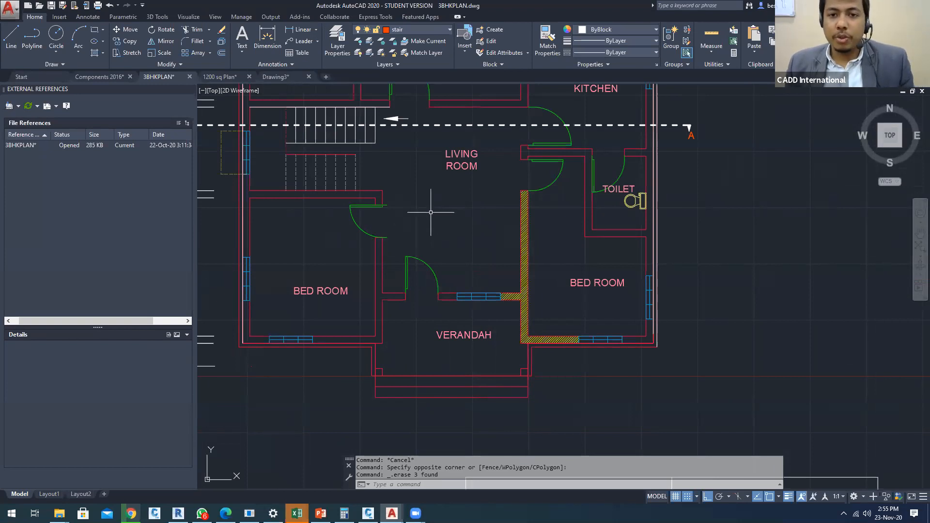
{"action": "scroll", "coordinate": [430, 212], "scroll_direction": "down", "scroll_amount": 5}
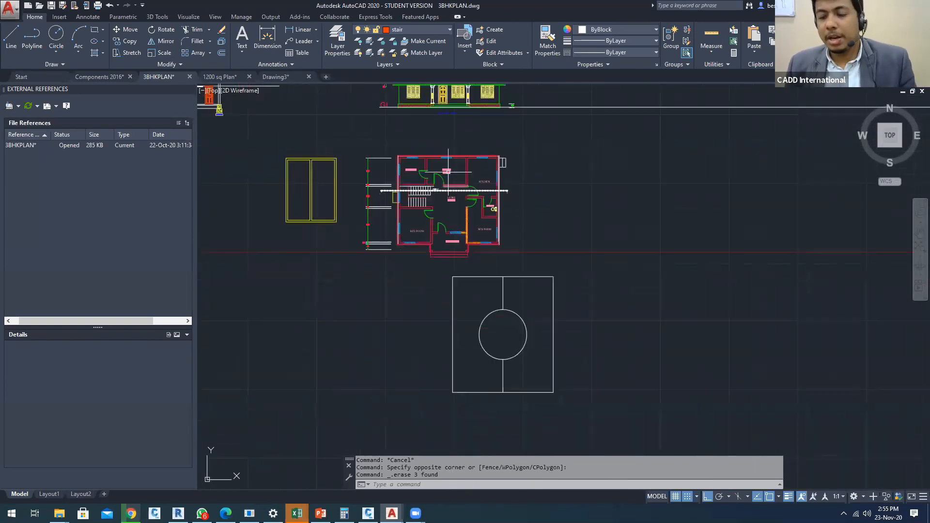
{"action": "middle_click_drag", "start_coordinate": [448, 171], "coordinate": [519, 205]}
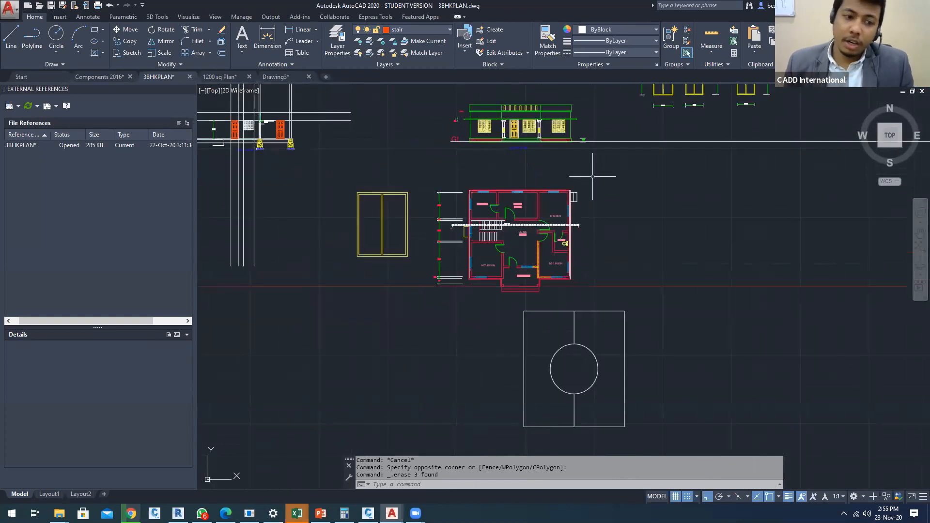
Switch to Revit and open the recent model TAJ MAHAL to its G LVL floor plan
{"action": "key", "text": "Escape"}
{"action": "key", "text": "Escape"}
{"action": "left_click", "coordinate": [178, 513]}
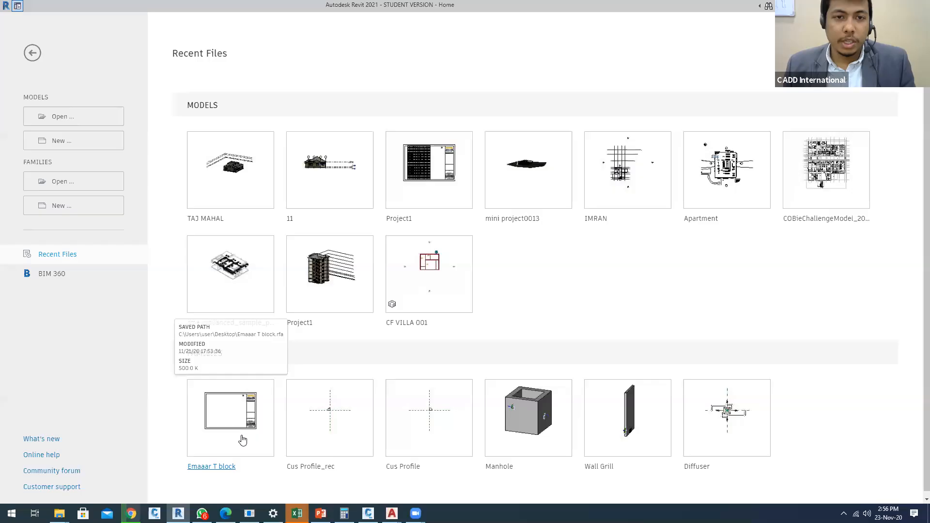
{"action": "left_click", "coordinate": [231, 180]}
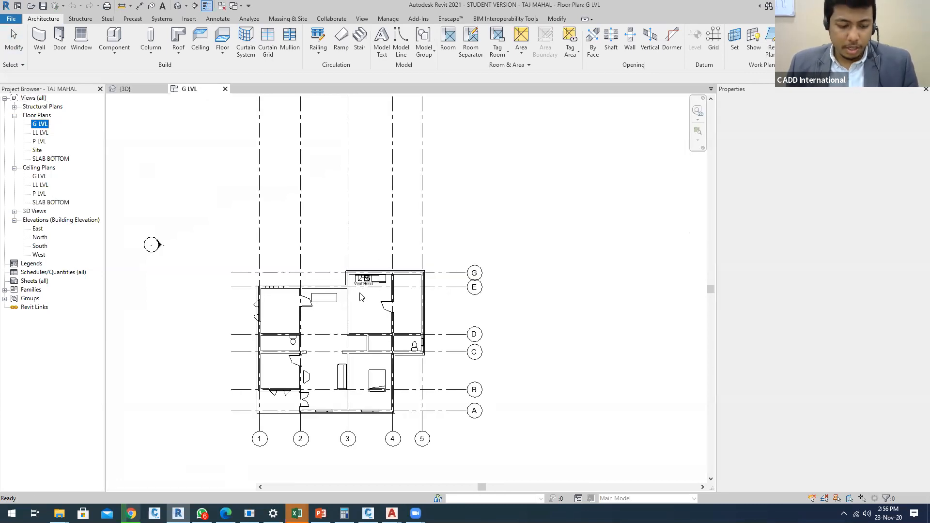
{"action": "scroll", "coordinate": [297, 147], "scroll_direction": "down", "scroll_amount": 2}
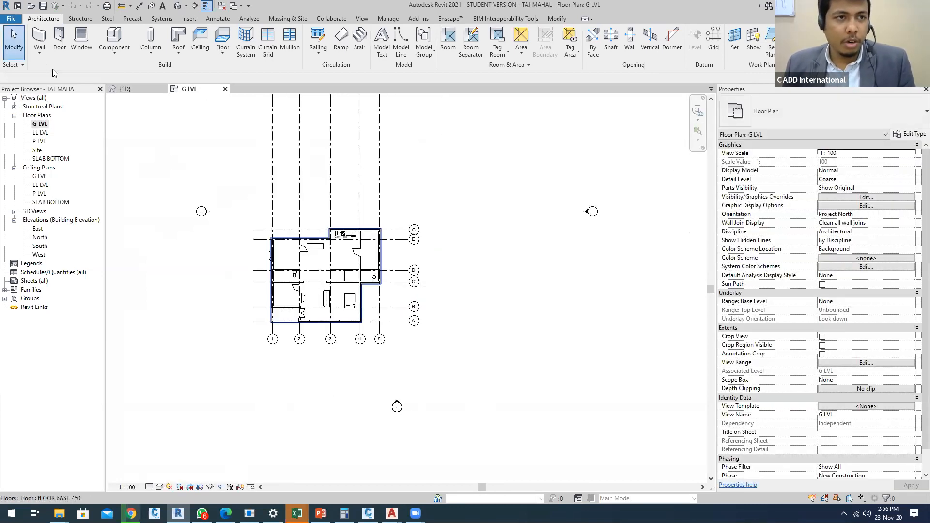
Draw a rectangle of Wall int_180 walls about 10720 by 10420 mm in the empty area east of the building
{"action": "key", "text": "w"}
{"action": "key", "text": "a"}
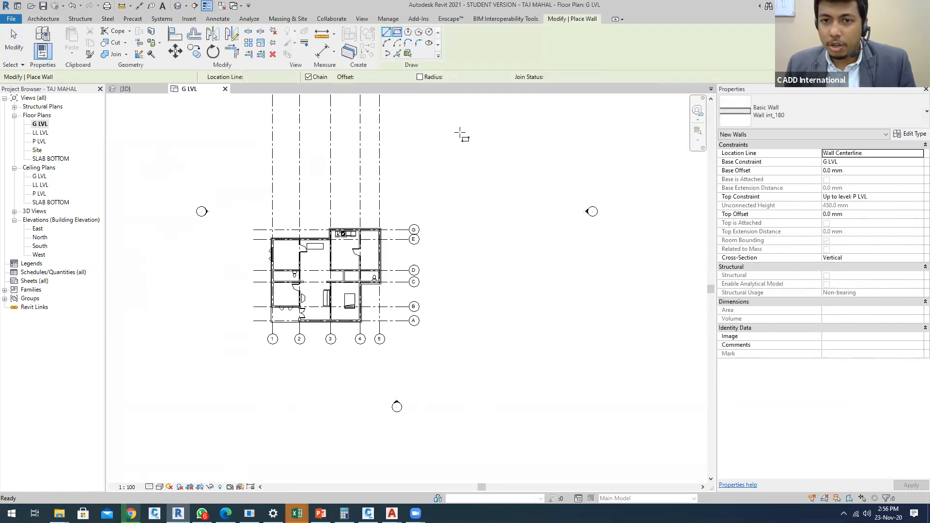
{"action": "middle_click_drag", "start_coordinate": [446, 149], "coordinate": [338, 160]}
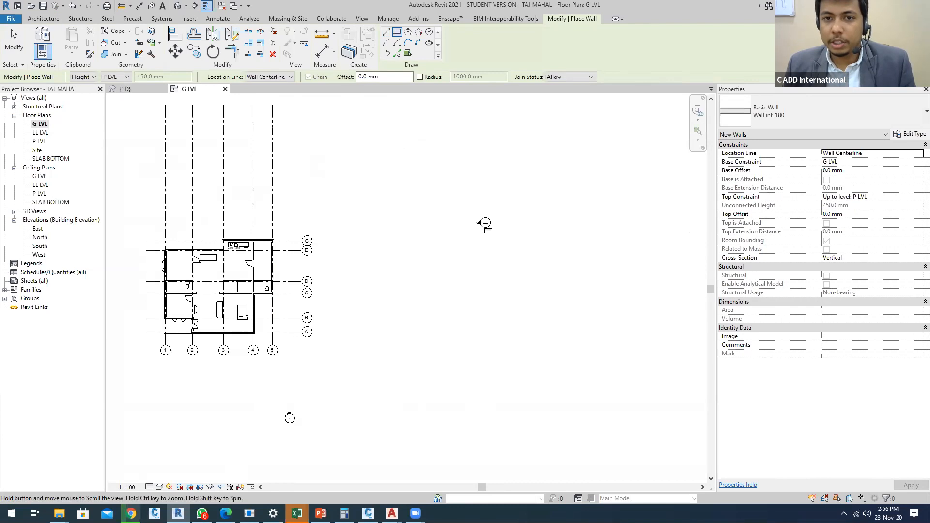
{"action": "middle_click_drag", "start_coordinate": [474, 204], "coordinate": [317, 221]}
{"action": "left_click", "coordinate": [395, 138]}
{"action": "left_click", "coordinate": [481, 221]}
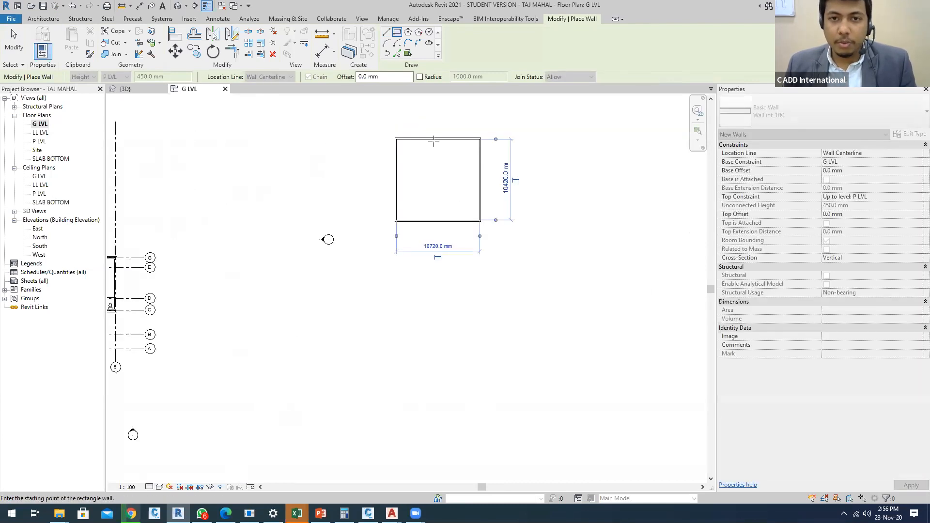
{"action": "key", "text": "Escape"}
{"action": "key", "text": "Escape"}
Add two crossing partition walls inside the new rectangle, dividing it into four rooms
{"action": "key", "text": "w"}
{"action": "key", "text": "a"}
{"action": "left_click", "coordinate": [433, 139]}
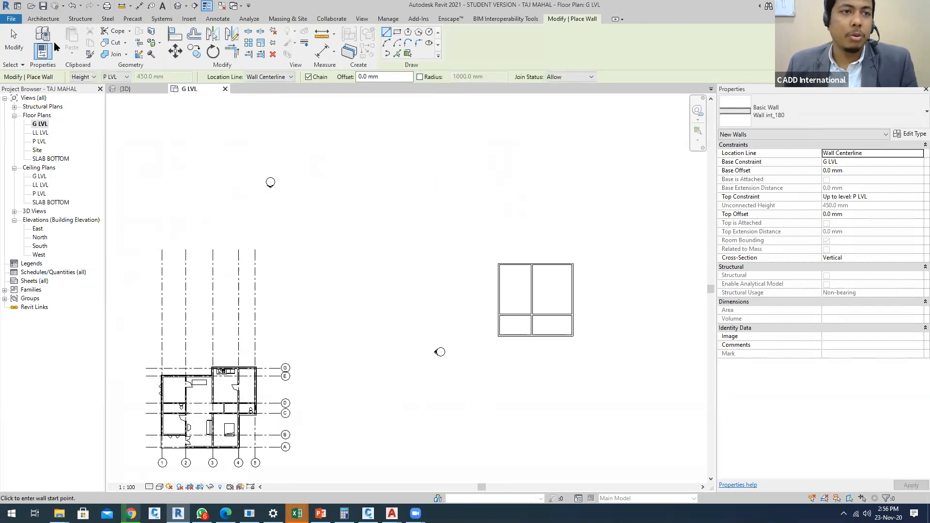
Try to place a 1550 x 1200mm M_Window-Casement-Triple-Side-Transom window in the rectangle's south wall
{"action": "key", "text": "w"}
{"action": "key", "text": "n"}
{"action": "left_click", "coordinate": [883, 116]}
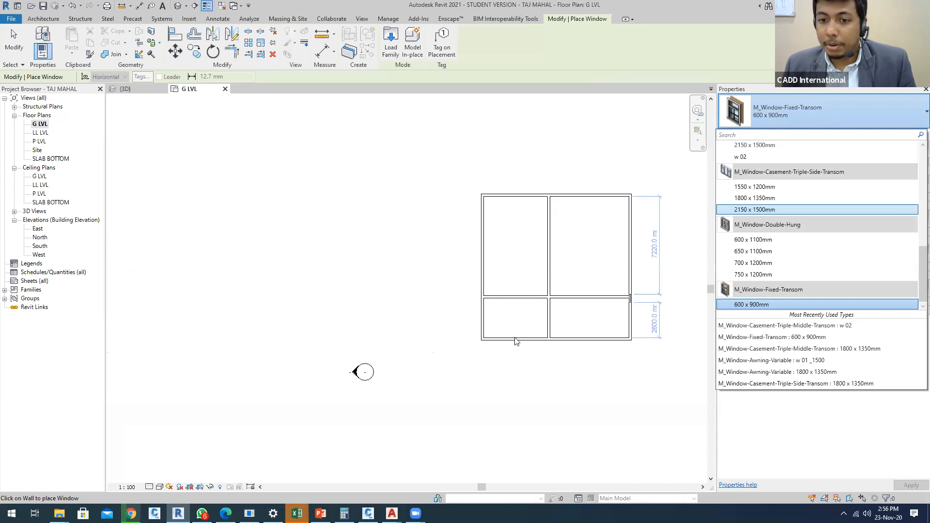
{"action": "left_click", "coordinate": [825, 104]}
{"action": "left_click", "coordinate": [796, 149]}
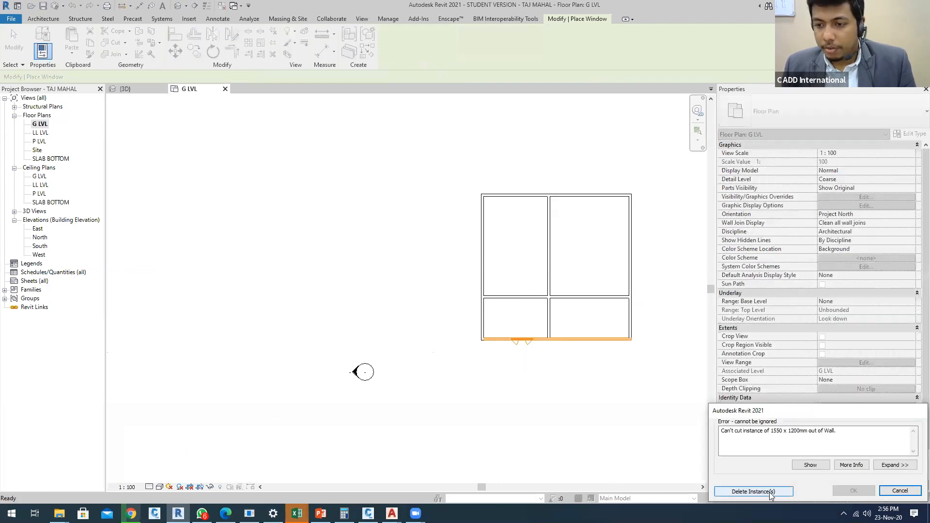
{"action": "left_click", "coordinate": [753, 491]}
{"action": "key", "text": "Escape"}
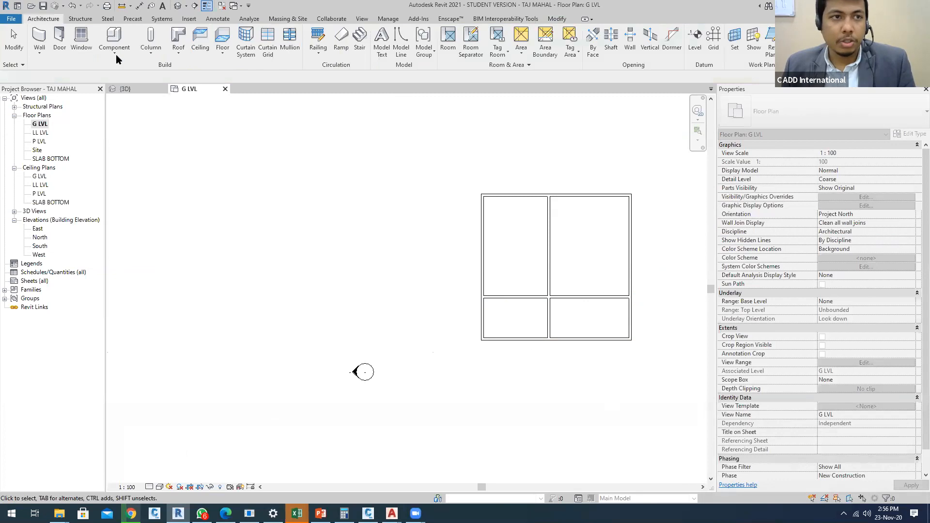
Try to place an 1800 x 1350mm M_Window-Casement-Triple-Side-Transom window in the rectangle's south wall
{"action": "left_click", "coordinate": [83, 43]}
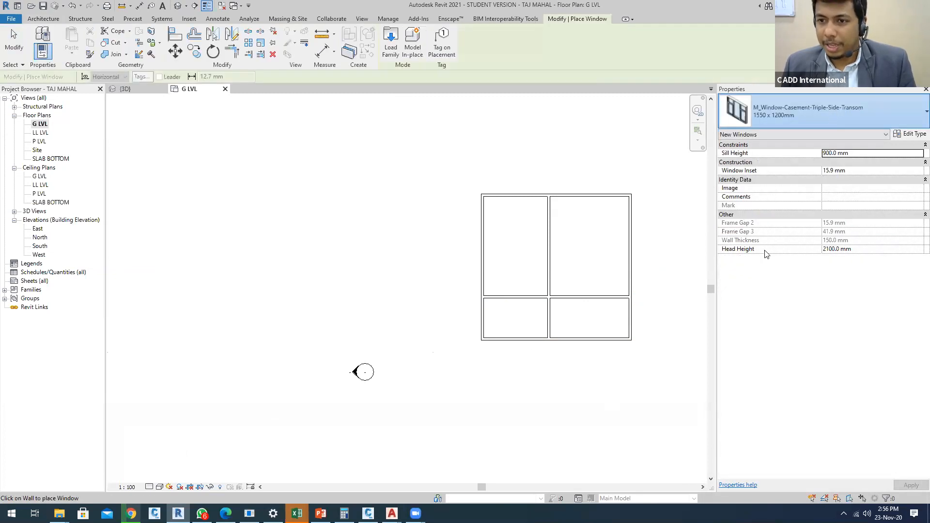
{"action": "left_click", "coordinate": [775, 116]}
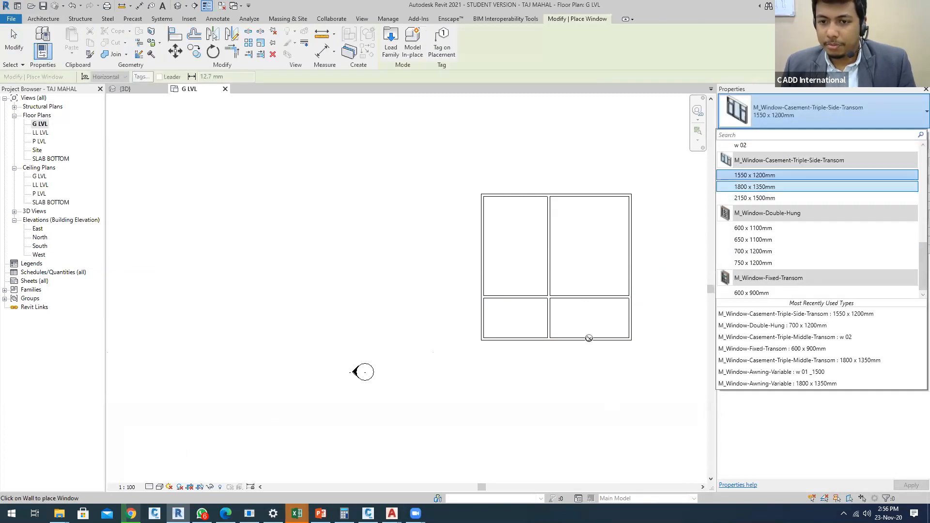
{"action": "left_click", "coordinate": [528, 343]}
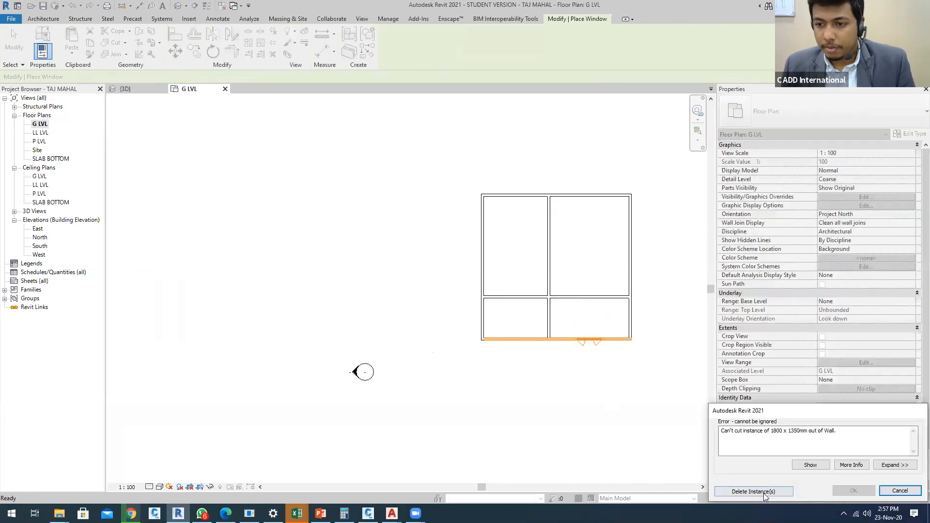
{"action": "key", "text": "Escape"}
Set the base constraint of all connected Wall int_180 walls to G LVL and their top constraint to Up to level: SLAB BOTTOM
{"action": "left_click", "coordinate": [548, 253]}
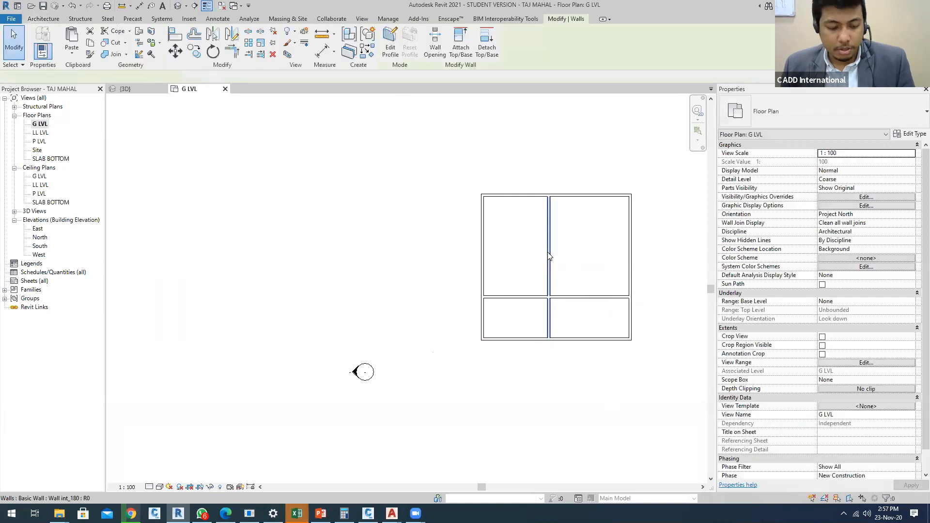
{"action": "key", "text": "Tab"}
{"action": "left_click", "coordinate": [547, 251]}
{"action": "left_click", "coordinate": [916, 165]}
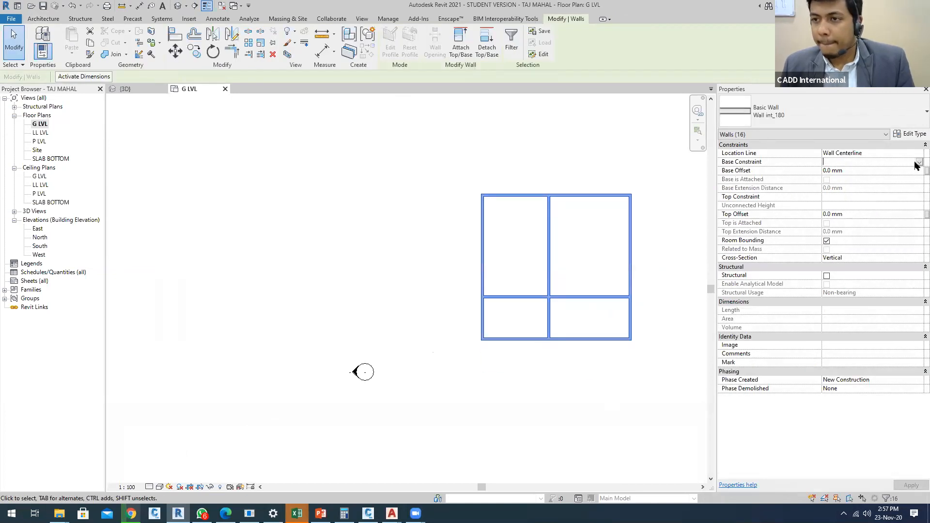
{"action": "left_click", "coordinate": [918, 163]}
{"action": "left_click", "coordinate": [830, 170]}
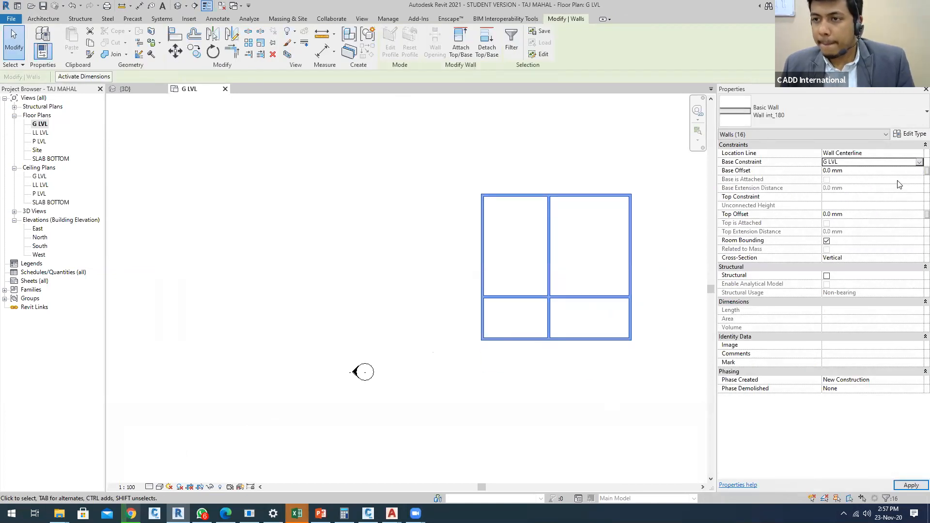
{"action": "left_click", "coordinate": [911, 198]}
{"action": "left_click", "coordinate": [918, 197]}
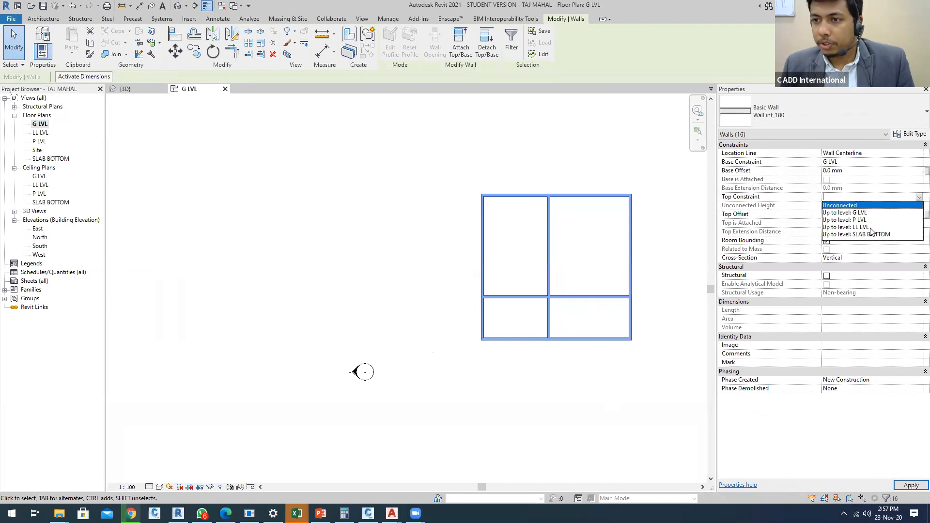
{"action": "left_click", "coordinate": [859, 235]}
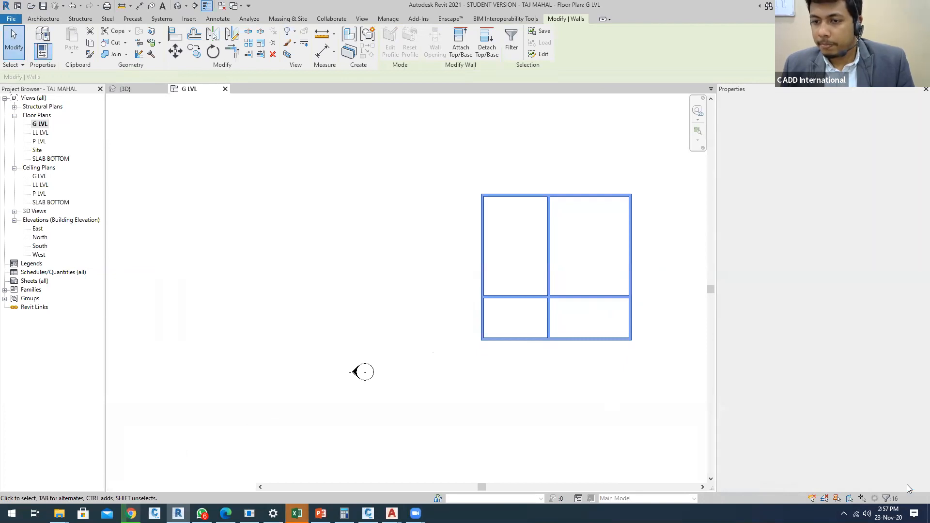
Place two 1800 x 1350mm M_Window-Casement-Triple-Side-Transom windows in the south wall, one for each southern room
{"action": "left_click", "coordinate": [52, 20]}
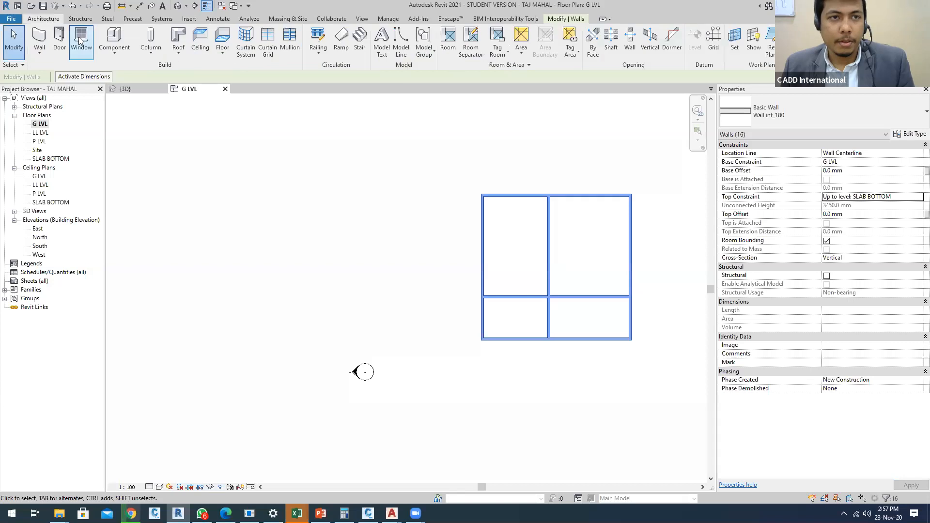
{"action": "left_click", "coordinate": [83, 41]}
{"action": "left_click", "coordinate": [517, 342]}
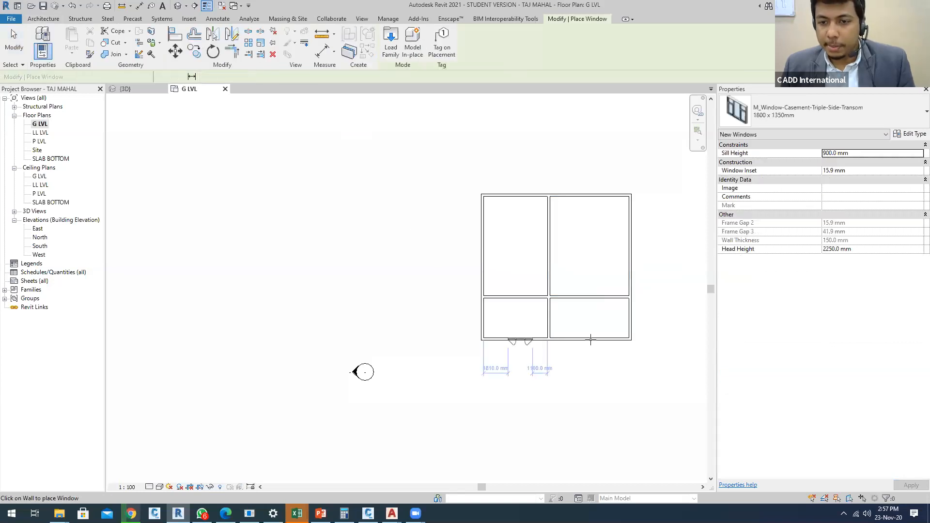
{"action": "left_click", "coordinate": [593, 341]}
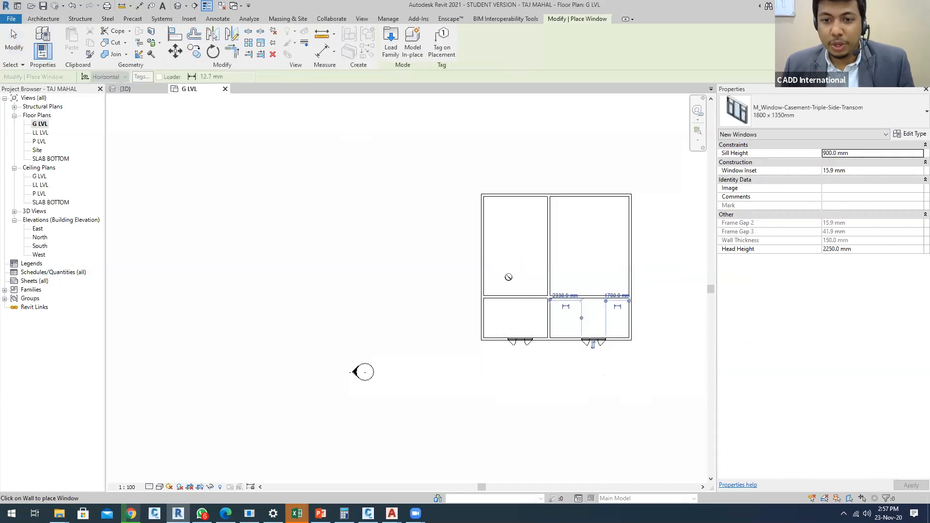
{"action": "middle_click_drag", "start_coordinate": [507, 276], "coordinate": [433, 252]}
{"action": "key", "text": "Escape"}
{"action": "key", "text": "Escape"}
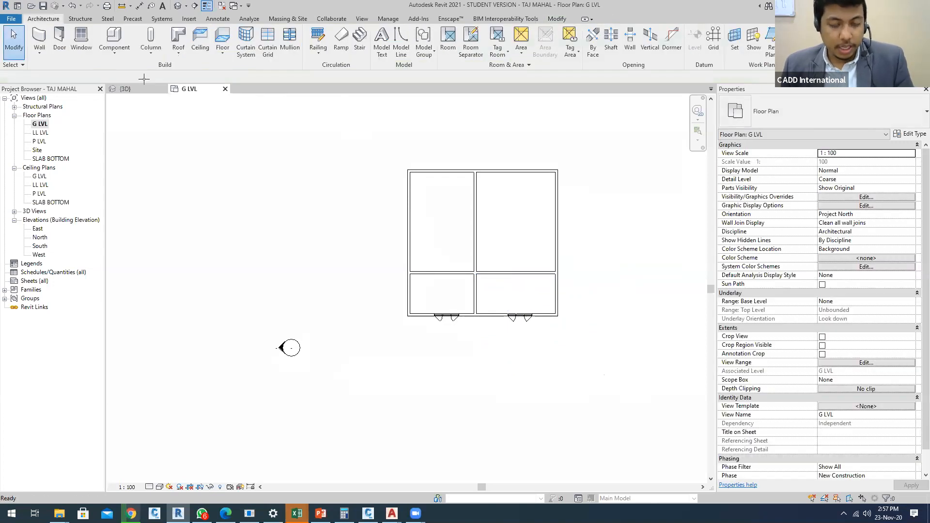
Place an M_Kitchenette - Medium component in the north-east room, oriented parallel to the east wall
{"action": "key", "text": "c"}
{"action": "key", "text": "m"}
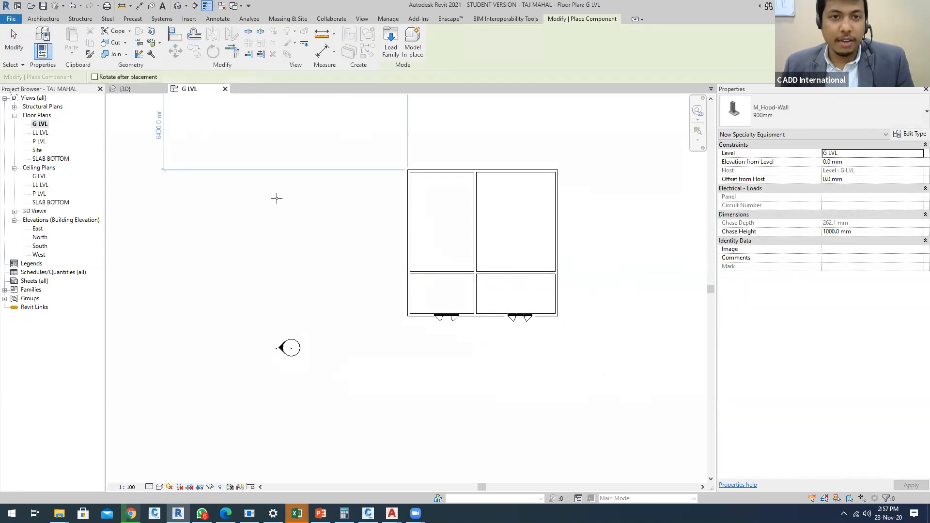
{"action": "left_click", "coordinate": [807, 112]}
{"action": "left_click", "coordinate": [775, 177]}
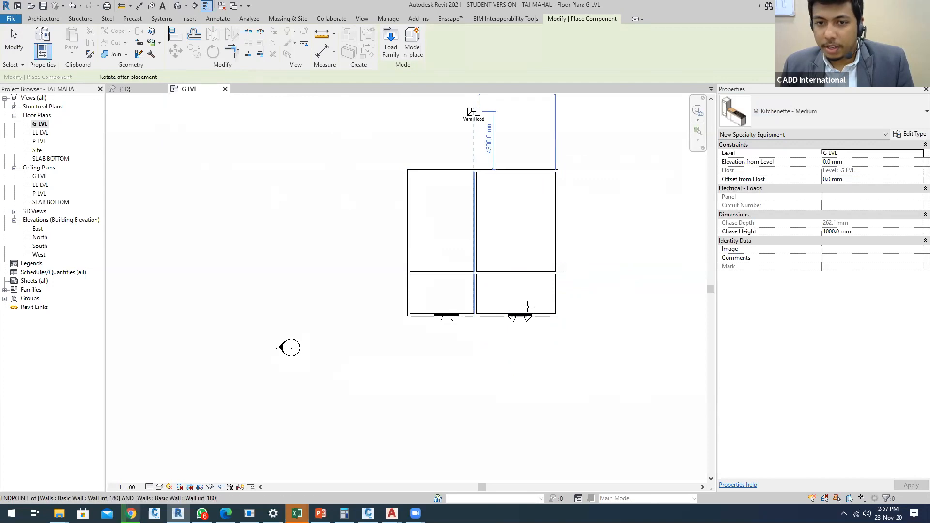
{"action": "scroll", "coordinate": [539, 300], "scroll_direction": "up", "scroll_amount": 3}
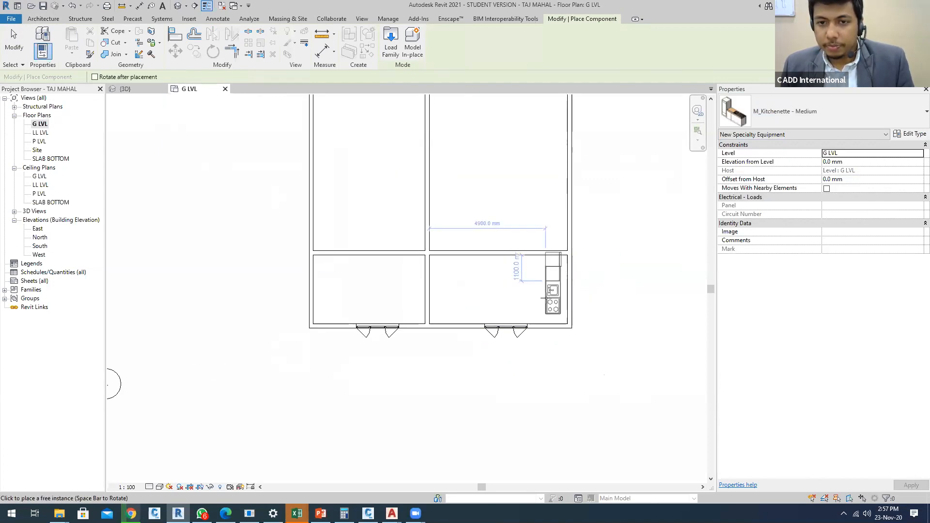
{"action": "scroll", "coordinate": [544, 298], "scroll_direction": "down", "scroll_amount": 2}
{"action": "left_click", "coordinate": [533, 207]}
{"action": "key", "text": "Escape"}
{"action": "key", "text": "Escape"}
{"action": "left_click", "coordinate": [541, 205]}
{"action": "key", "text": "space"}
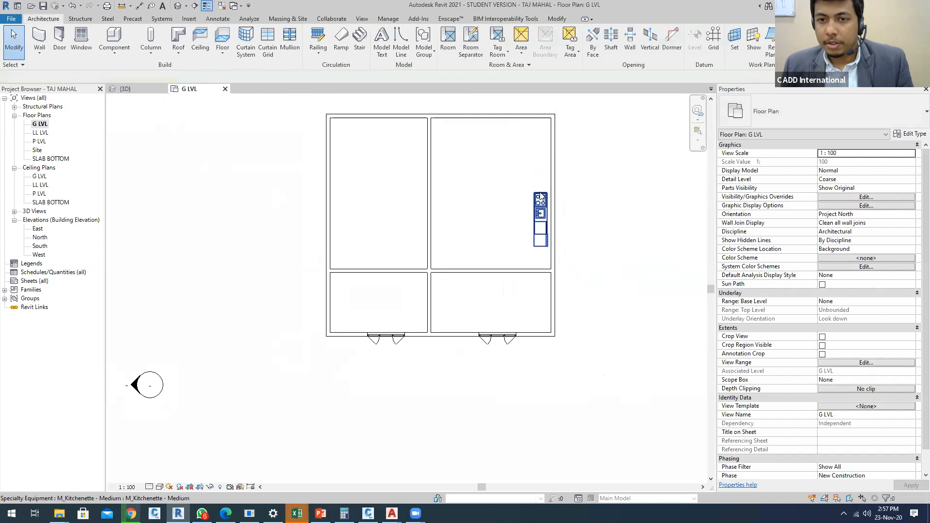
Place an 1830 x 915mm M_Desk in the north-east room, northwest of the kitchenette
{"action": "key", "text": "c"}
{"action": "key", "text": "m"}
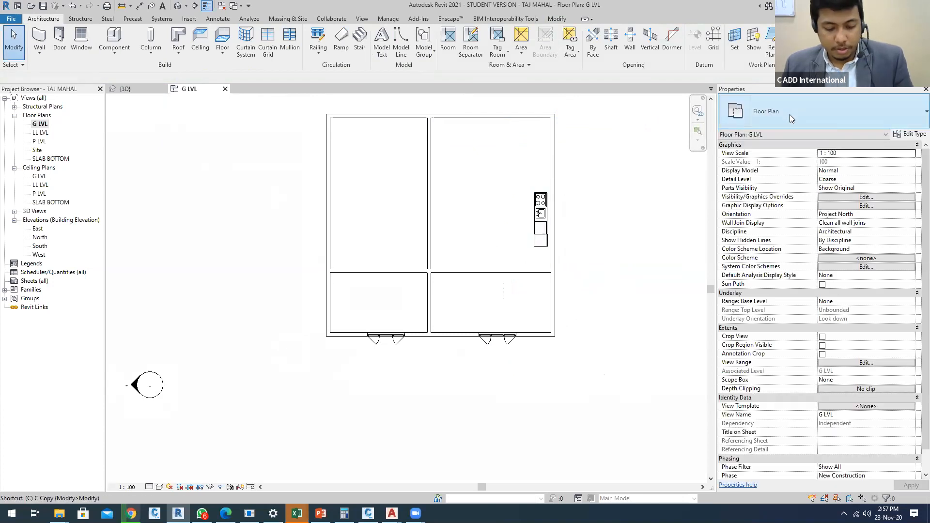
{"action": "left_click", "coordinate": [817, 113]}
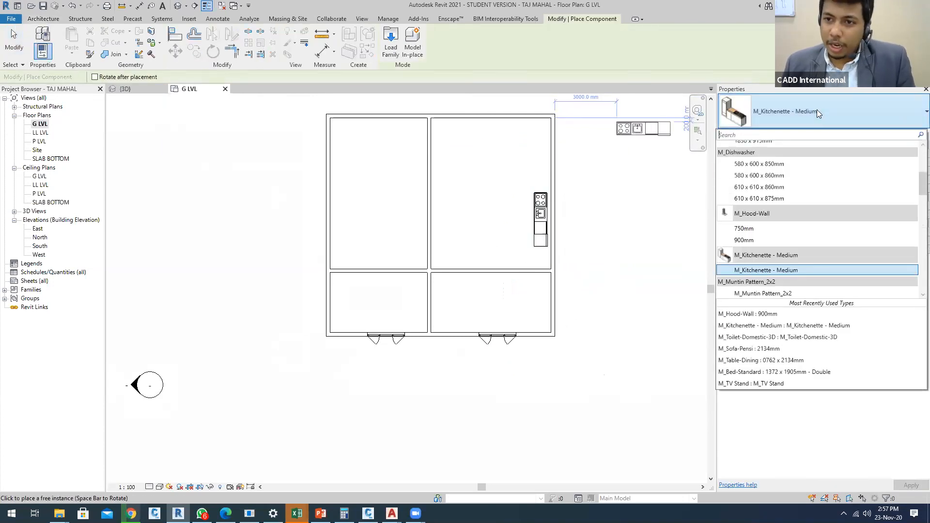
{"action": "scroll", "coordinate": [785, 204], "scroll_direction": "down", "scroll_amount": 3}
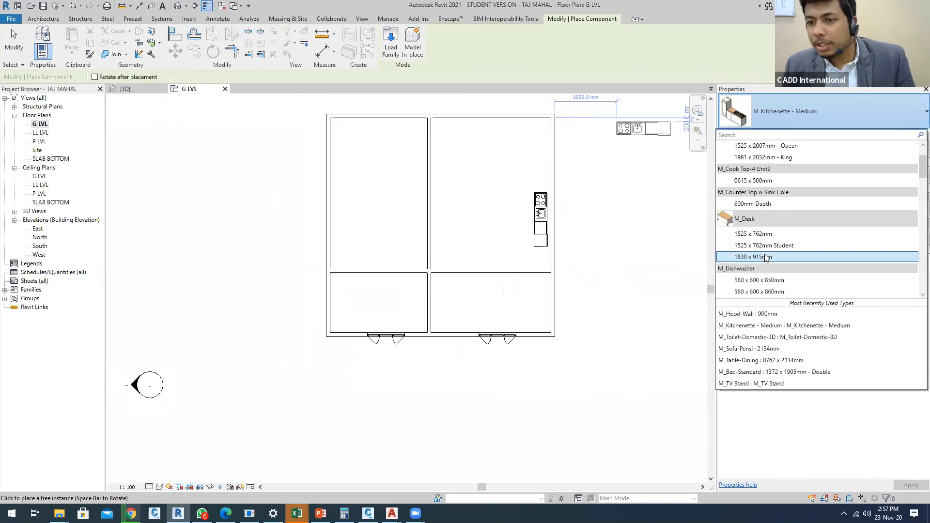
{"action": "left_click", "coordinate": [795, 257]}
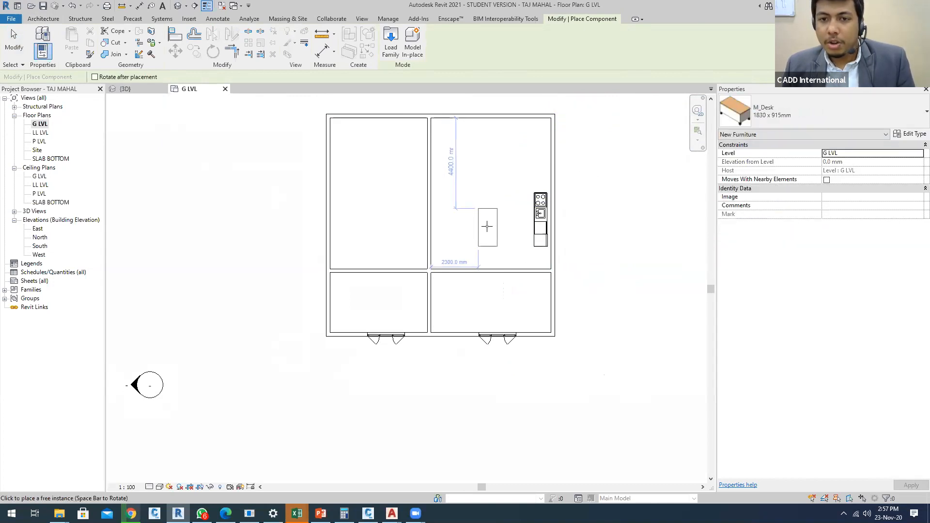
{"action": "left_click", "coordinate": [498, 171]}
{"action": "key", "text": "Escape"}
{"action": "key", "text": "Escape"}
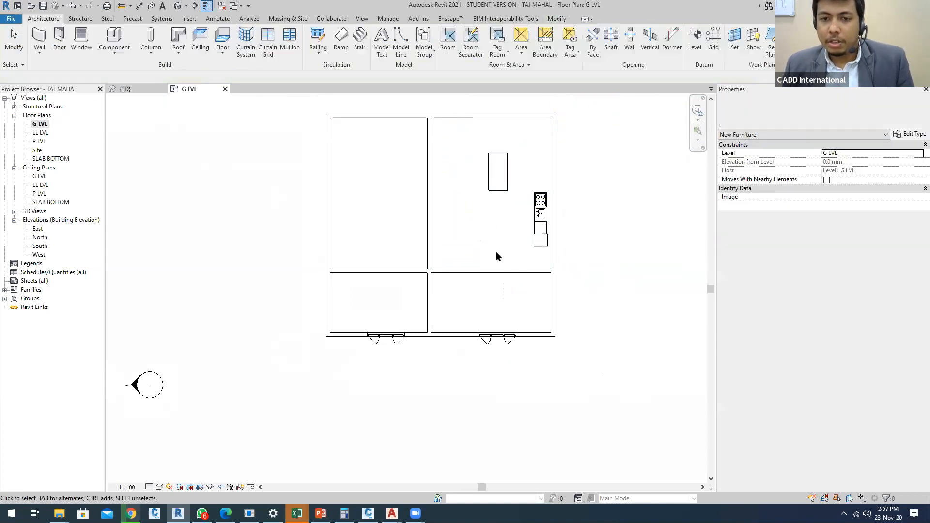
Place an M_Door-Exterior-Single-Entry-Half Arch Glass-Wood_Clad 02_900 door in the east wall of the south-east room, swinging inward
{"action": "middle_click_drag", "start_coordinate": [488, 305], "coordinate": [463, 277]}
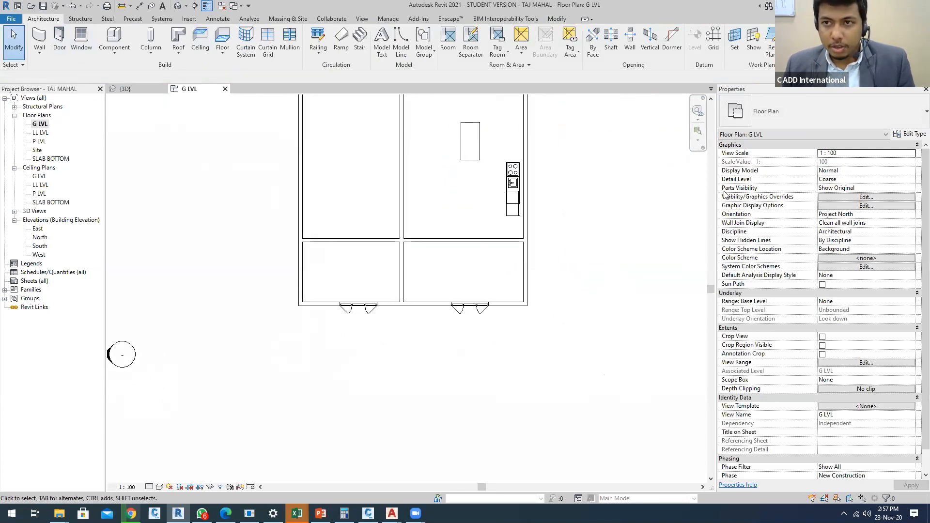
{"action": "left_click", "coordinate": [57, 43]}
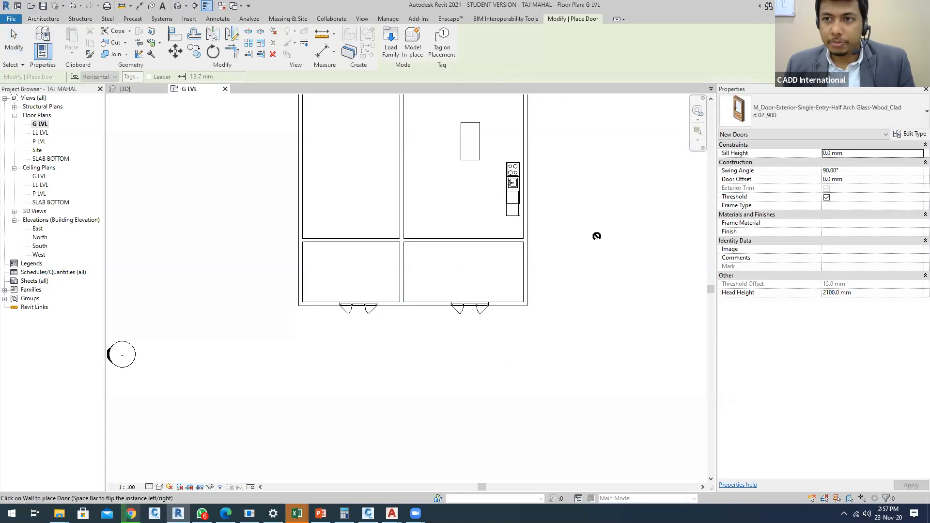
{"action": "left_click", "coordinate": [521, 274]}
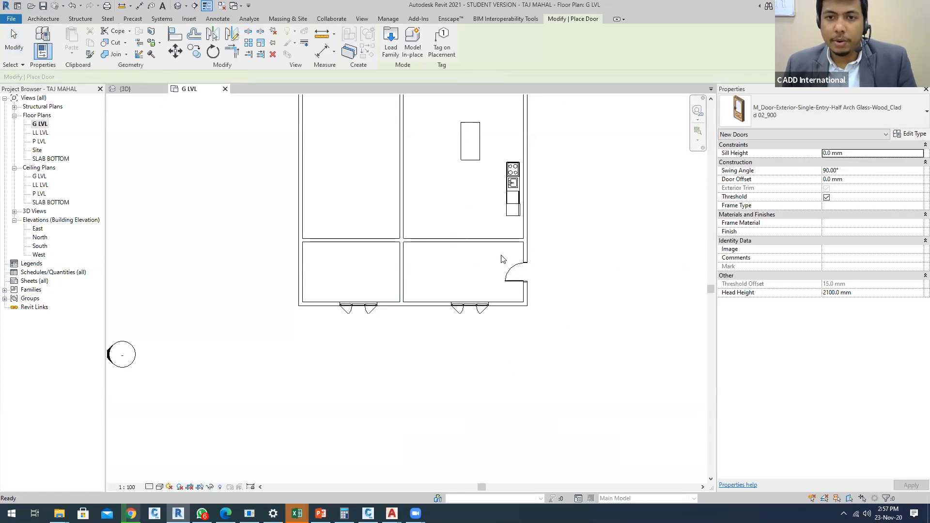
{"action": "key", "text": "Escape"}
{"action": "key", "text": "Escape"}
{"action": "scroll", "coordinate": [485, 281], "scroll_direction": "down", "scroll_amount": 2}
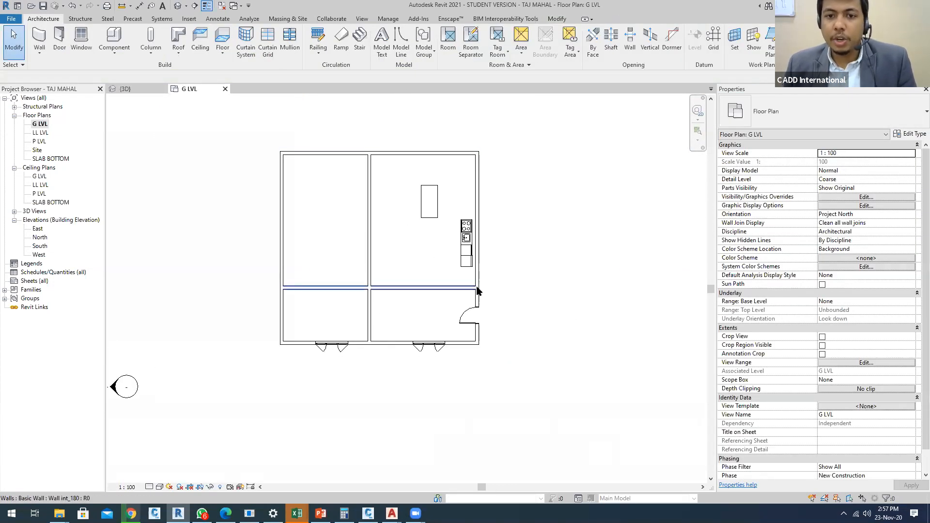
Open the South elevation, set it to the Shaded visual style and examine the new building's facade with its two windows
{"action": "scroll", "coordinate": [387, 281], "scroll_direction": "down", "scroll_amount": 2}
{"action": "double_click", "coordinate": [41, 246]}
{"action": "scroll", "coordinate": [613, 334], "scroll_direction": "up", "scroll_amount": 4}
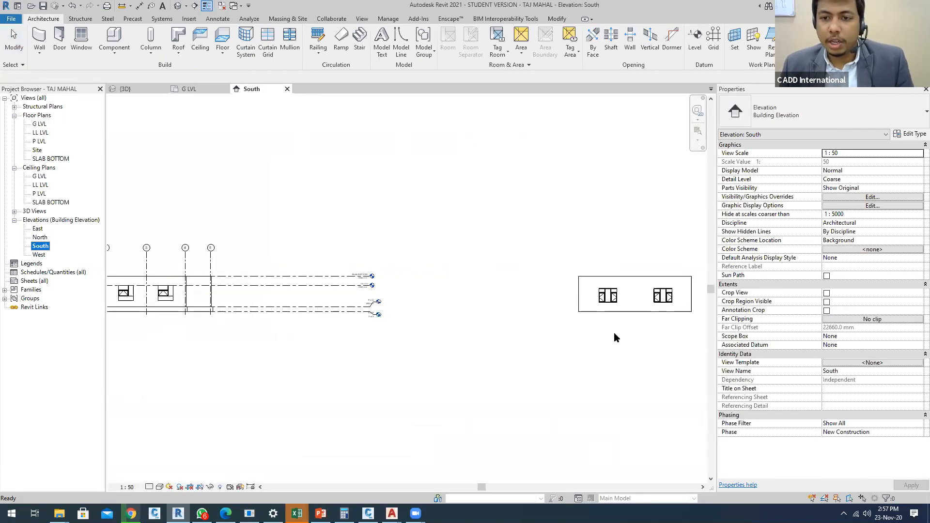
{"action": "left_click", "coordinate": [393, 335]}
{"action": "key", "text": "s"}
{"action": "key", "text": "d"}
{"action": "middle_click_drag", "start_coordinate": [556, 286], "coordinate": [370, 278]}
{"action": "scroll", "coordinate": [451, 270], "scroll_direction": "up", "scroll_amount": 4}
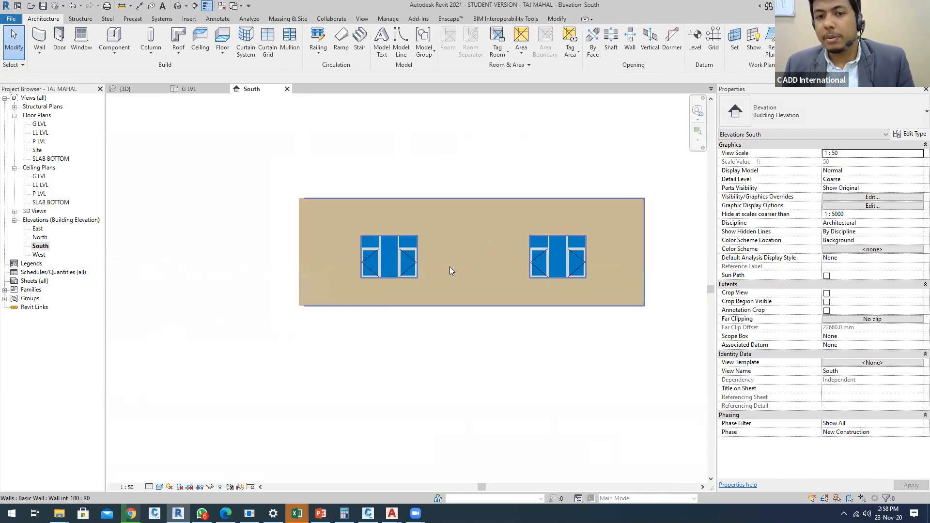
{"action": "scroll", "coordinate": [451, 270], "scroll_direction": "down", "scroll_amount": 2}
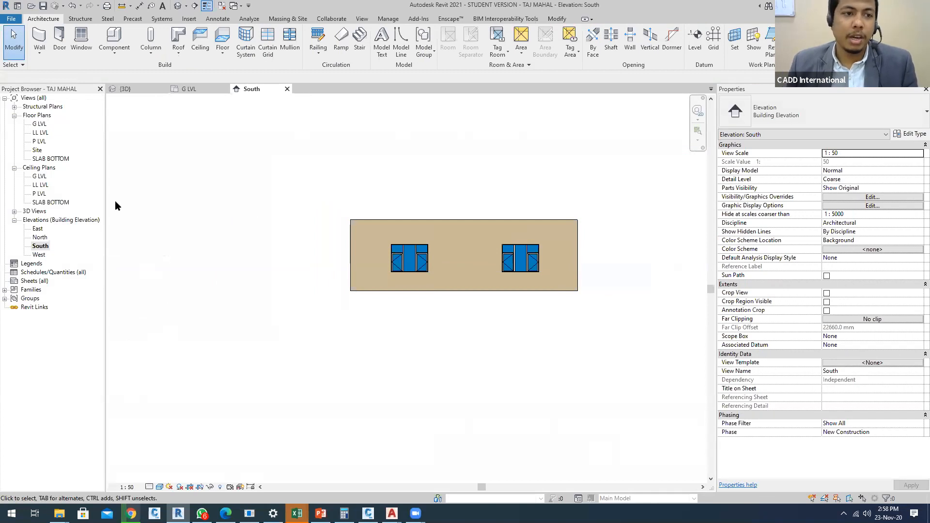
Cut a north-south section through the eastern rooms on the G LVL floor plan, looking east toward the kitchenette and door
{"action": "left_click", "coordinate": [41, 246]}
{"action": "double_click", "coordinate": [39, 124]}
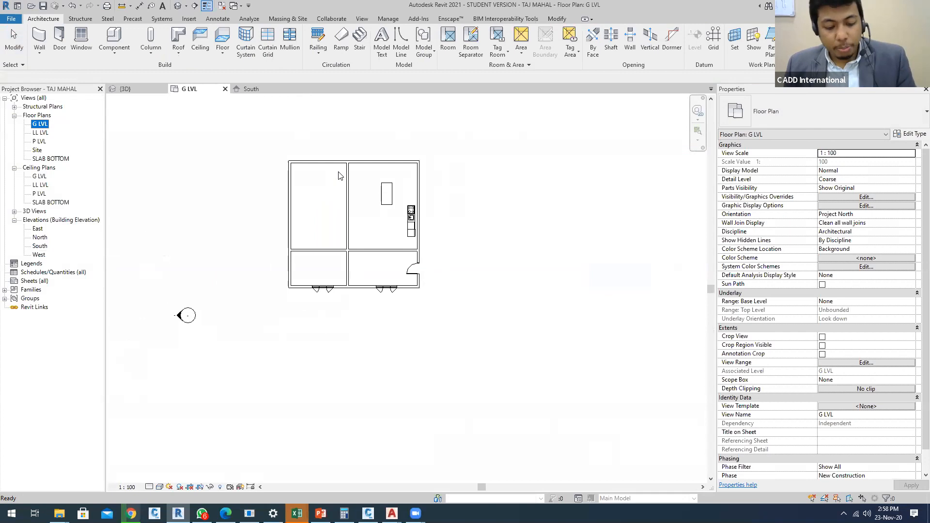
{"action": "left_click", "coordinate": [194, 5]}
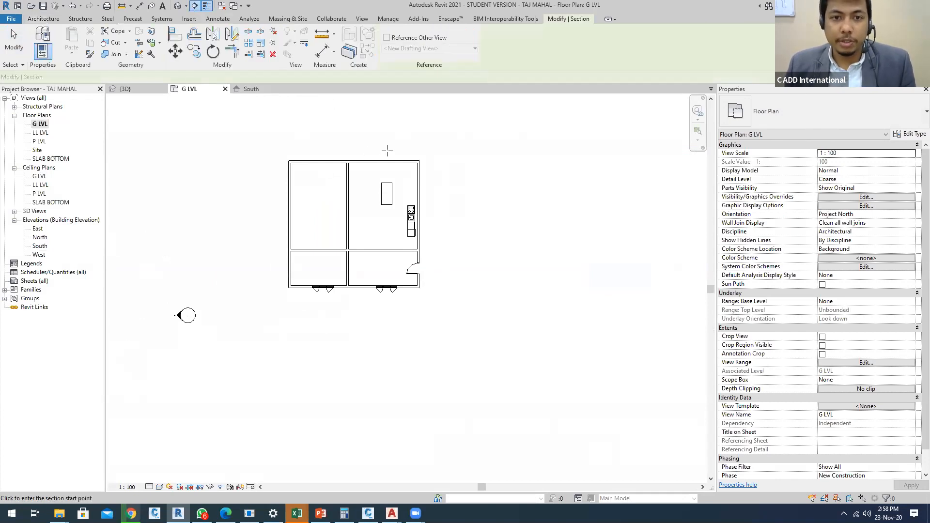
{"action": "left_click", "coordinate": [363, 138]}
{"action": "left_click", "coordinate": [364, 316]}
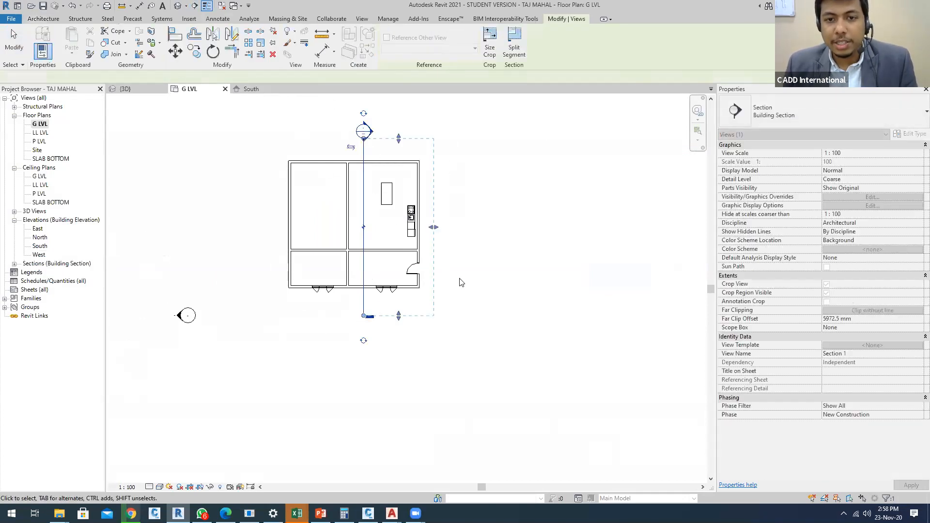
{"action": "key", "text": "Escape"}
{"action": "key", "text": "Escape"}
Open the new section view and display it in the Shaded visual style
{"action": "double_click", "coordinate": [365, 130]}
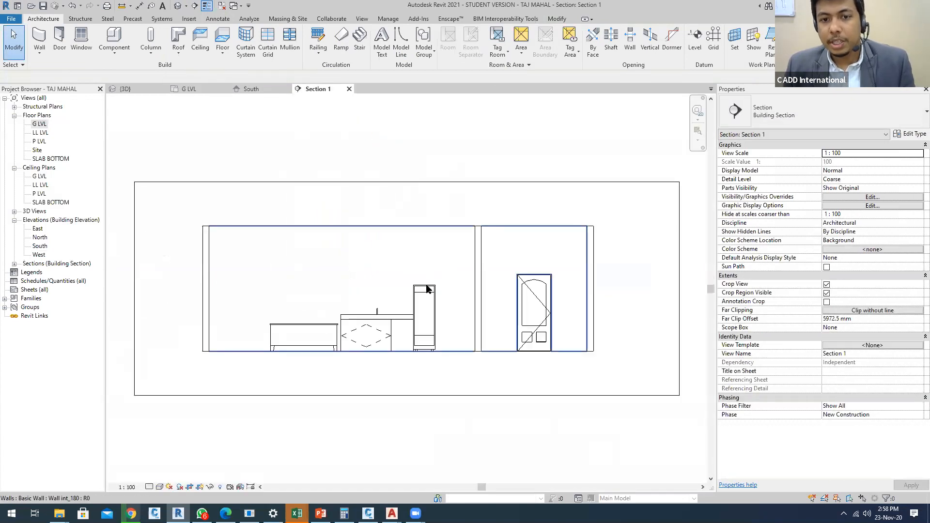
{"action": "scroll", "coordinate": [442, 306], "scroll_direction": "down", "scroll_amount": 3}
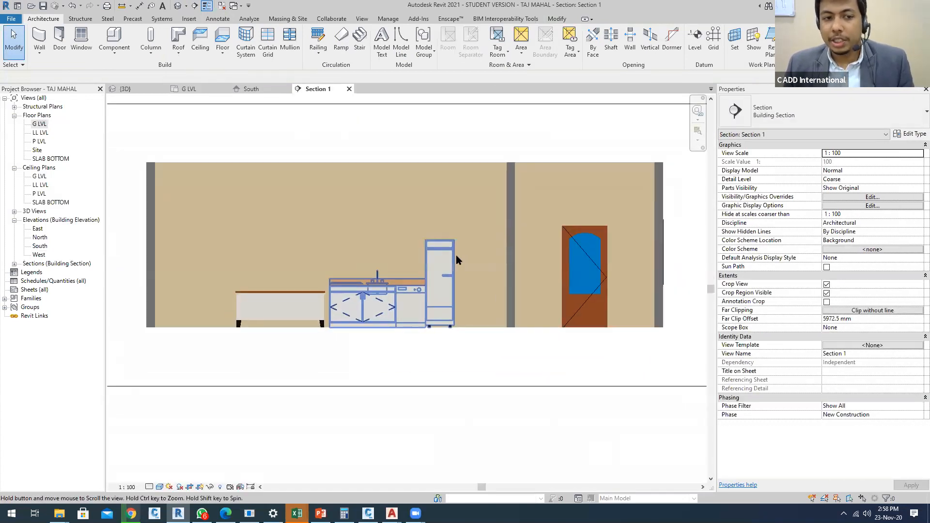
{"action": "scroll", "coordinate": [457, 259], "scroll_direction": "down", "scroll_amount": 1}
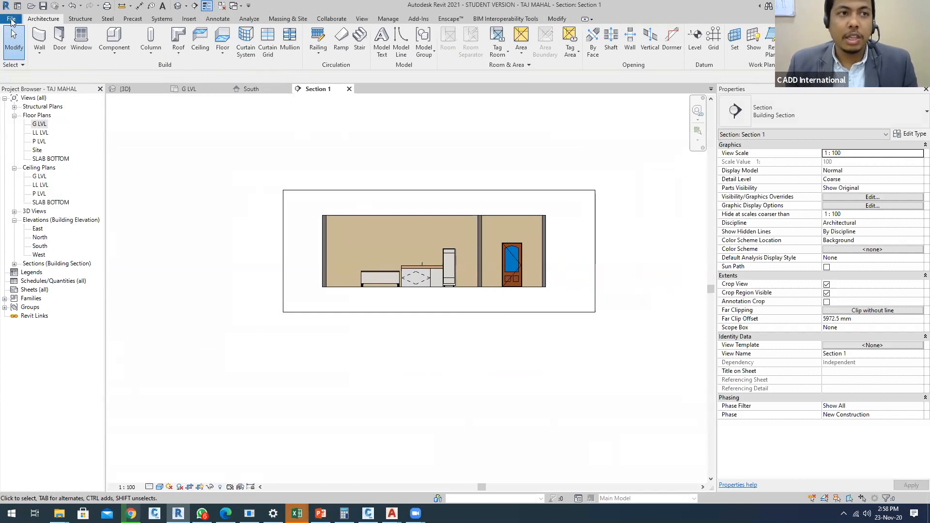
Start a DWG export and create the export set Set 1 containing only the Section 1 view
{"action": "left_click", "coordinate": [12, 19]}
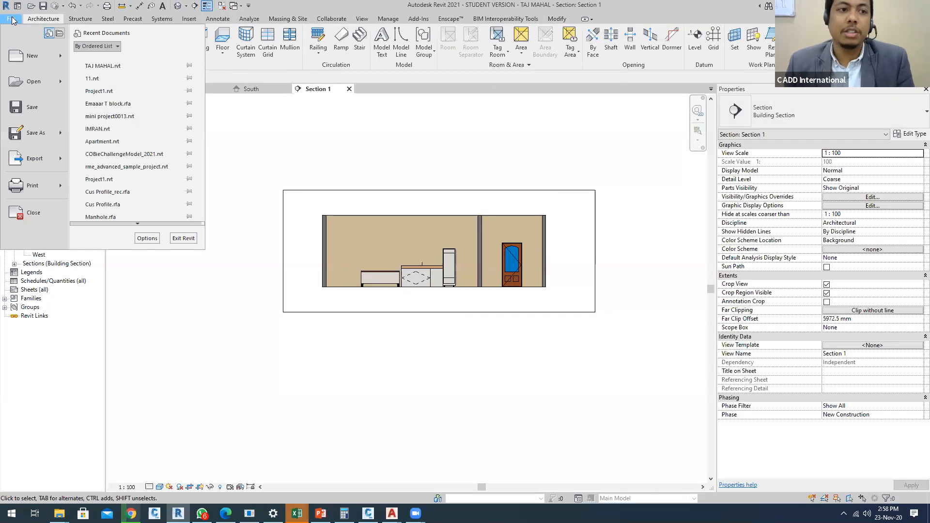
{"action": "mouse_move", "coordinate": [41, 159]}
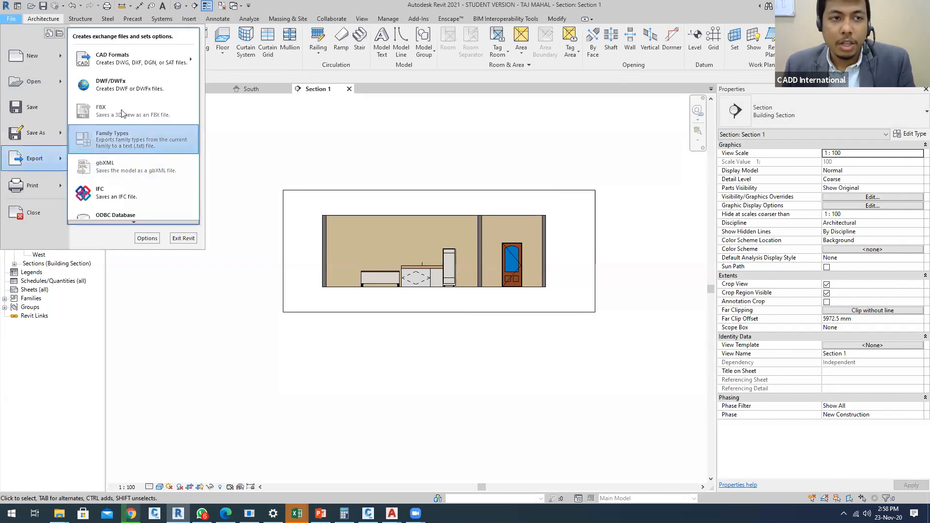
{"action": "left_click", "coordinate": [223, 52]}
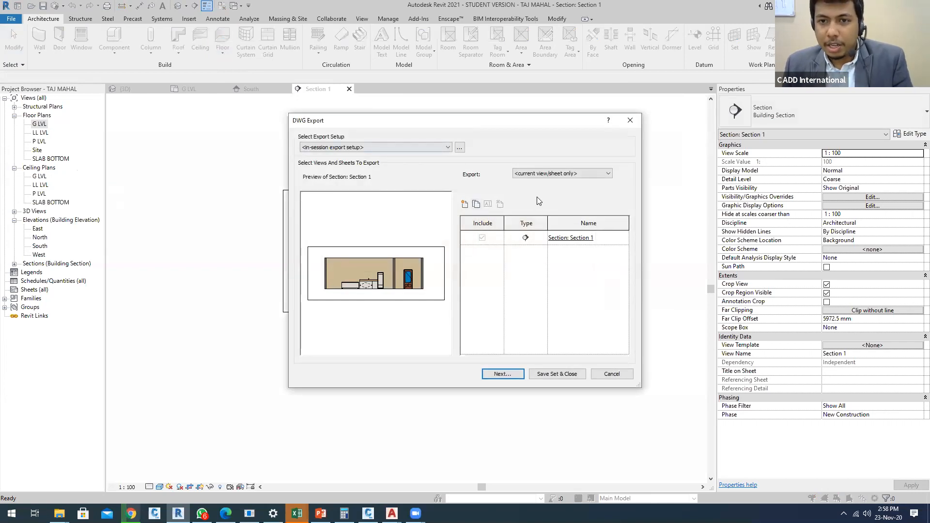
{"action": "left_click", "coordinate": [503, 374]}
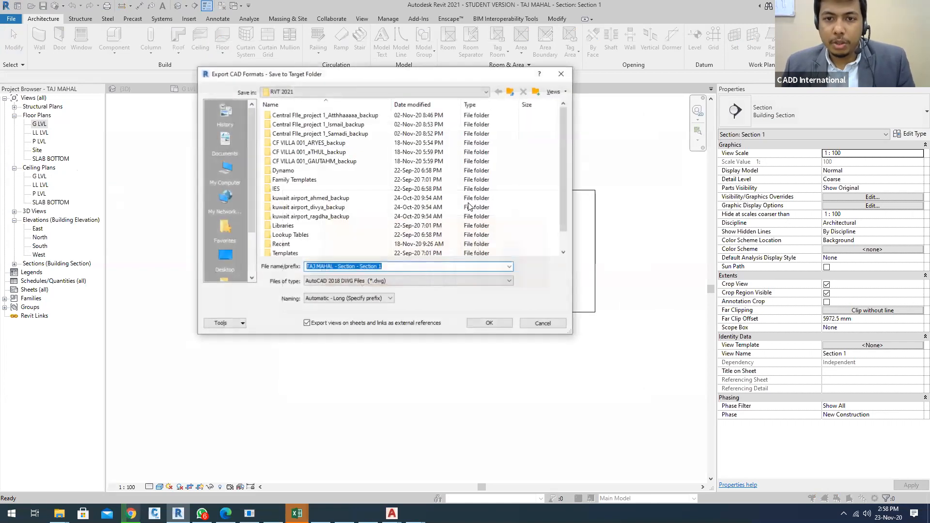
{"action": "key", "text": "Escape"}
{"action": "left_click", "coordinate": [464, 205]}
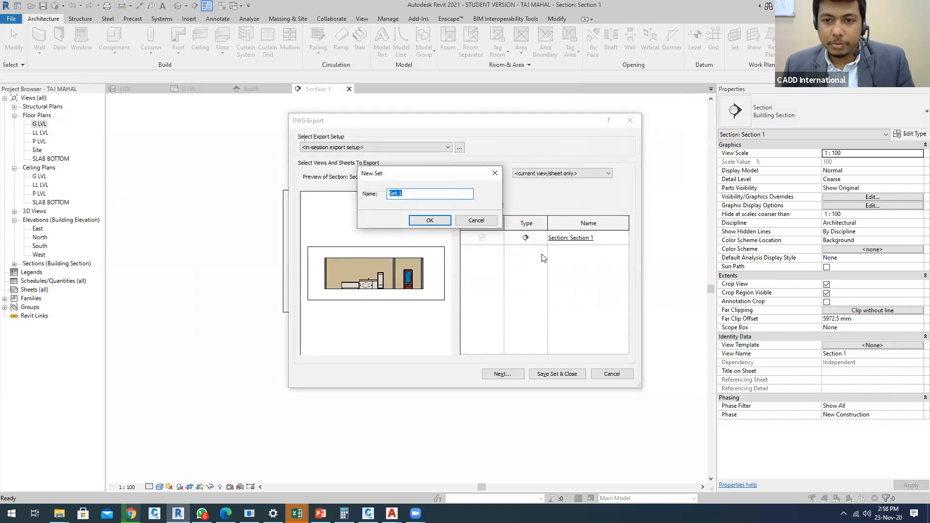
{"action": "key", "text": "Return"}
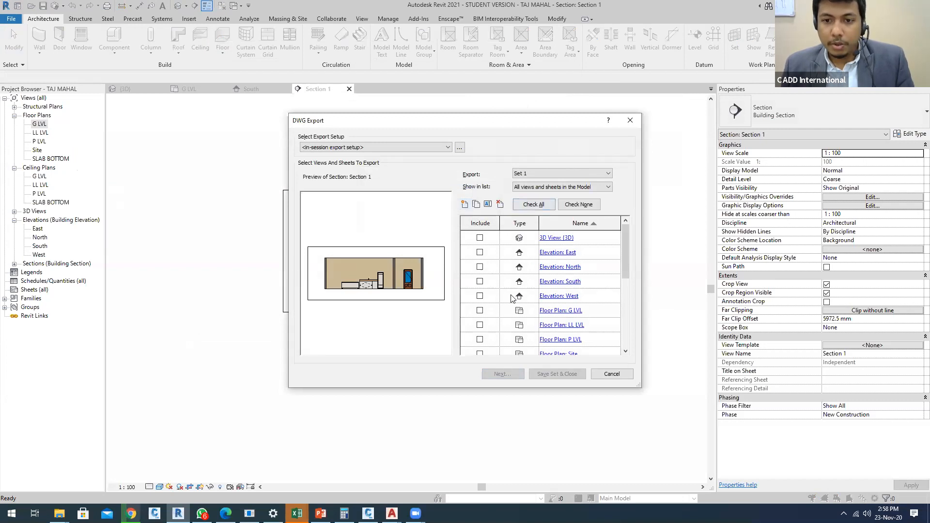
{"action": "scroll", "coordinate": [496, 267], "scroll_direction": "down", "scroll_amount": 3}
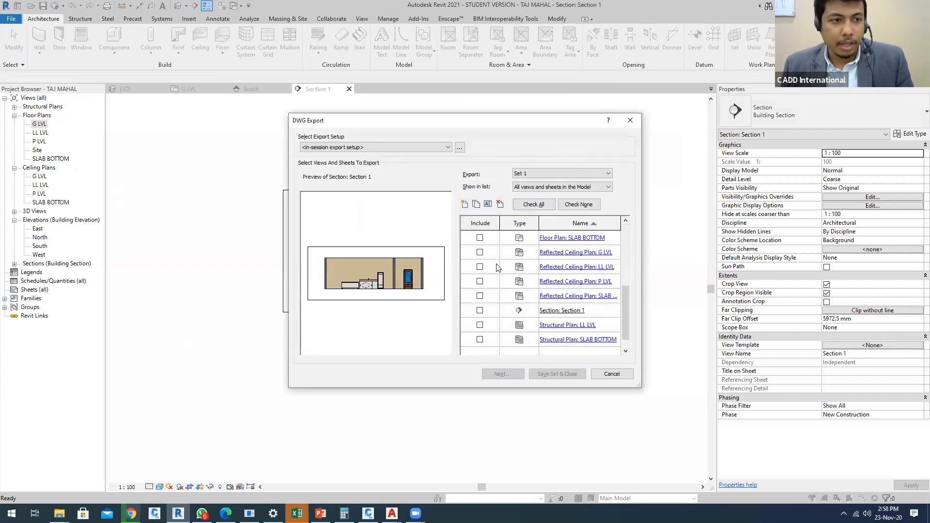
{"action": "left_click", "coordinate": [479, 310]}
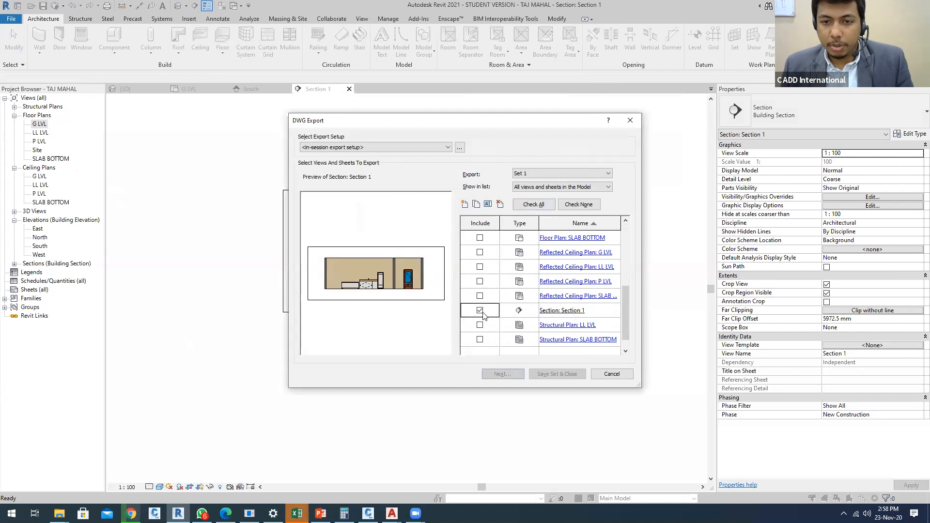
Export the set to the Desktop as AutoCAD 2018 DWG with the file prefix TAJ MAHAL
{"action": "left_click", "coordinate": [510, 374]}
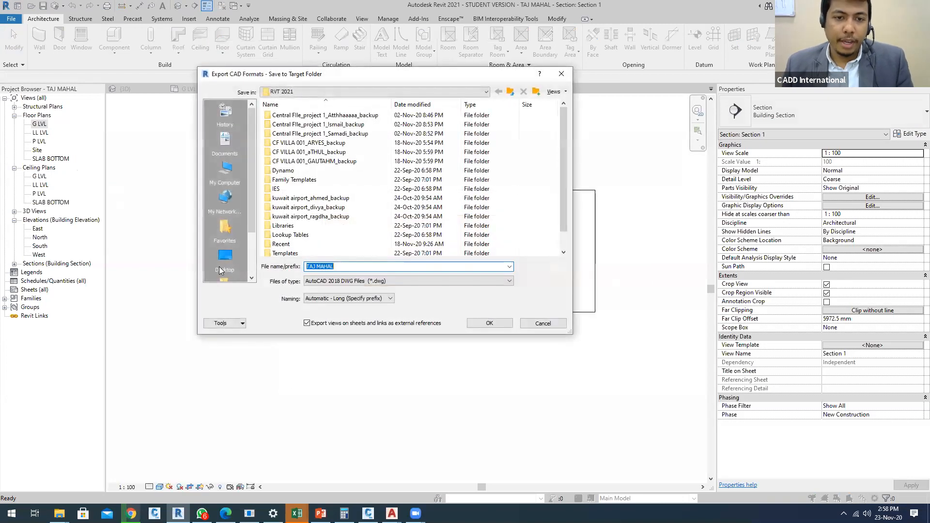
{"action": "left_click", "coordinate": [225, 262]}
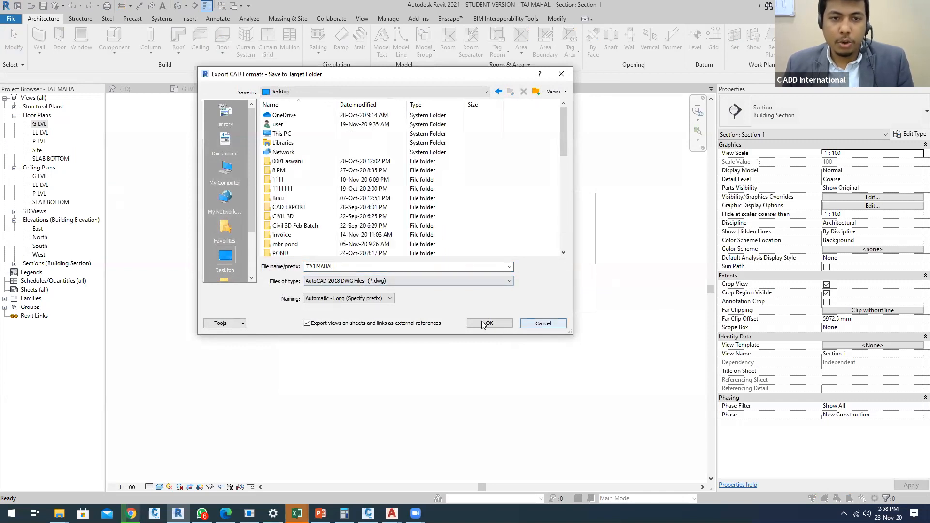
{"action": "scroll", "coordinate": [487, 324], "scroll_direction": "down", "scroll_amount": 10}
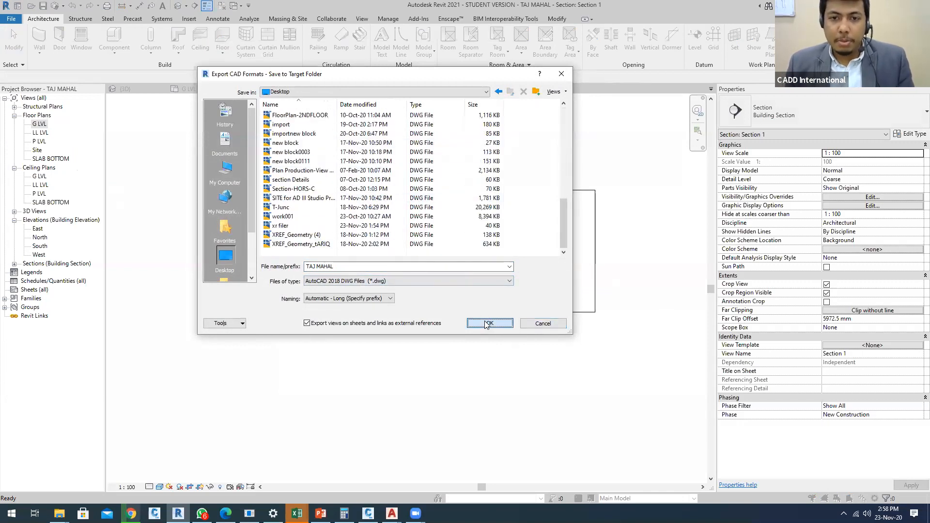
{"action": "left_click", "coordinate": [488, 323]}
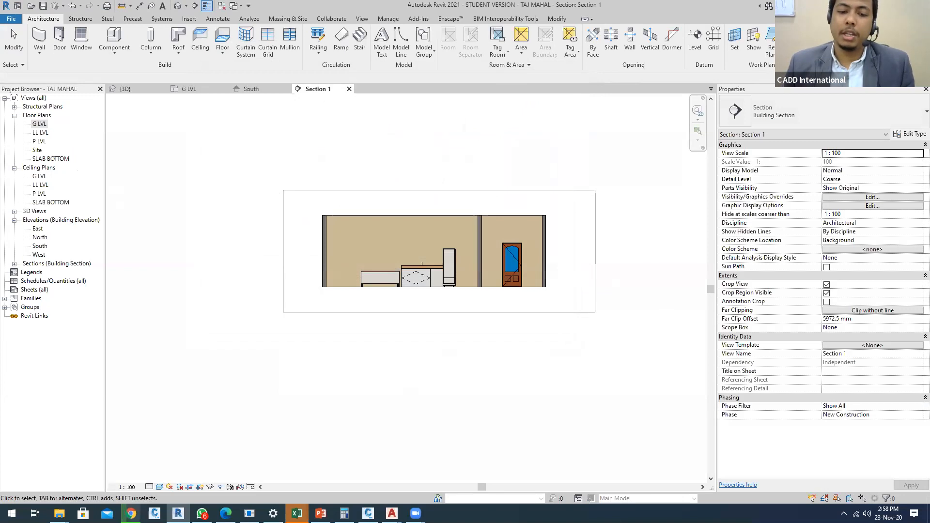
Switch to AutoCAD and open the exported drawing TAJ MAHAL-Section - Section 1 from the Desktop
{"action": "left_click", "coordinate": [391, 513]}
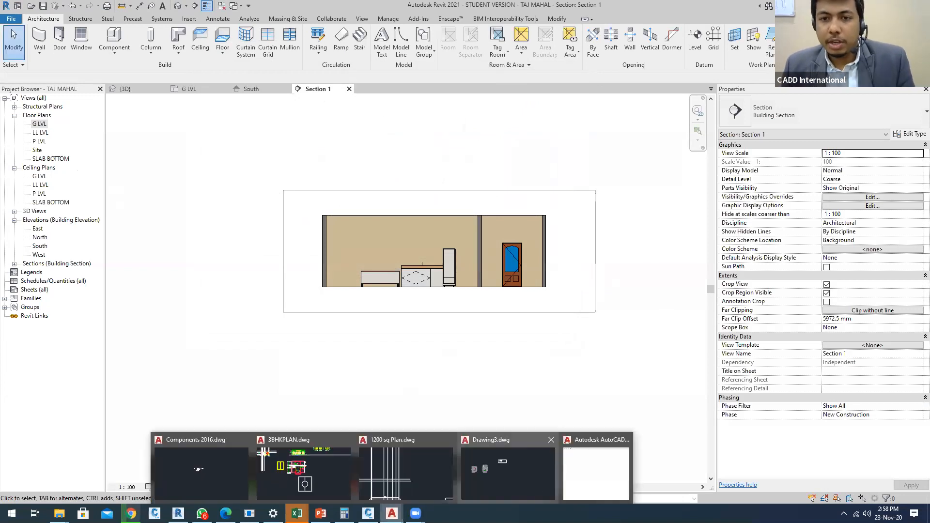
{"action": "left_click", "coordinate": [507, 472]}
{"action": "key", "text": "Escape"}
{"action": "key", "text": "Escape"}
{"action": "key", "text": "Escape"}
{"action": "key", "text": "ctrl+o"}
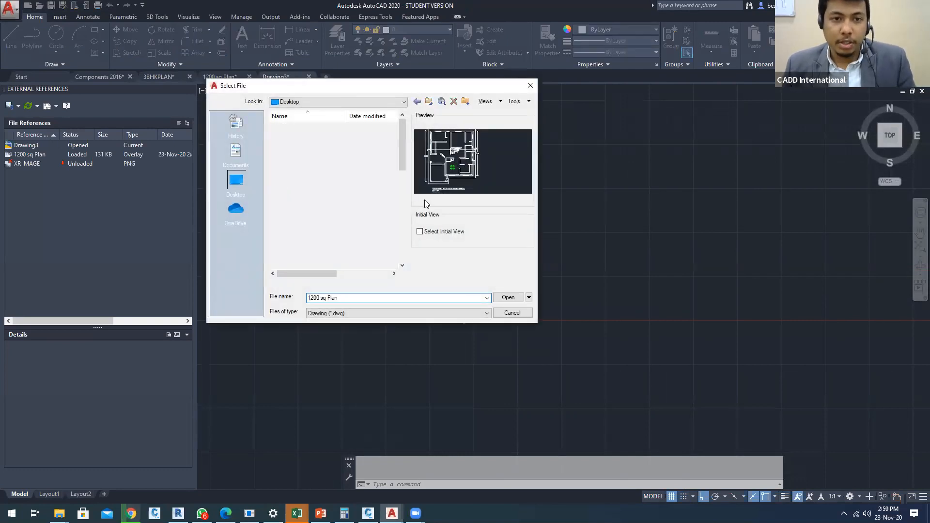
{"action": "key", "text": "t"}
{"action": "key", "text": "t"}
{"action": "key", "text": "t"}
{"action": "key", "text": "Up"}
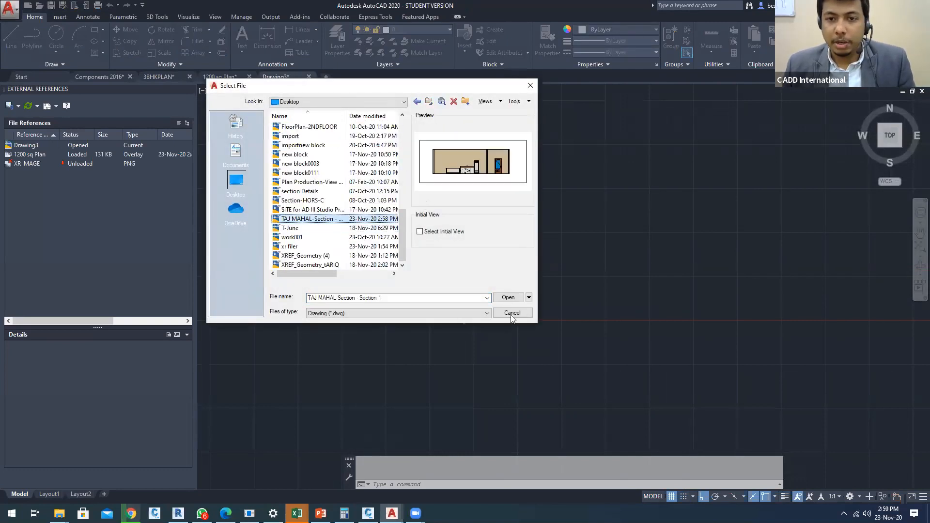
{"action": "left_click", "coordinate": [506, 297]}
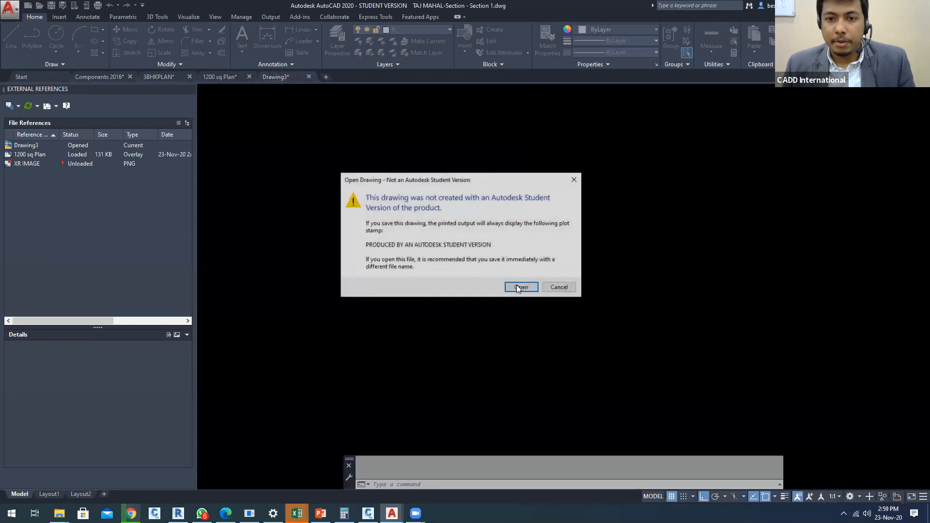
{"action": "left_click", "coordinate": [522, 287]}
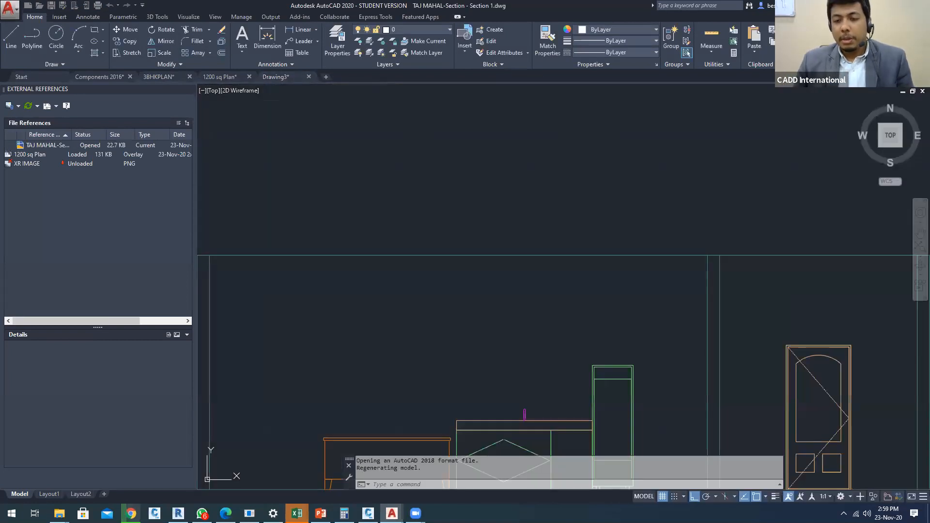
Examine the exported section drawing's walls, kitchenette furniture and door linework up close and as a whole
{"action": "middle_click_drag", "start_coordinate": [574, 304], "coordinate": [513, 252]}
{"action": "scroll", "coordinate": [625, 311], "scroll_direction": "up", "scroll_amount": 3}
{"action": "scroll", "coordinate": [608, 322], "scroll_direction": "down", "scroll_amount": 3}
{"action": "key", "text": "Escape"}
{"action": "scroll", "coordinate": [454, 318], "scroll_direction": "up", "scroll_amount": 5}
{"action": "middle_click_drag", "start_coordinate": [463, 359], "coordinate": [477, 267]}
{"action": "scroll", "coordinate": [477, 267], "scroll_direction": "down", "scroll_amount": 10}
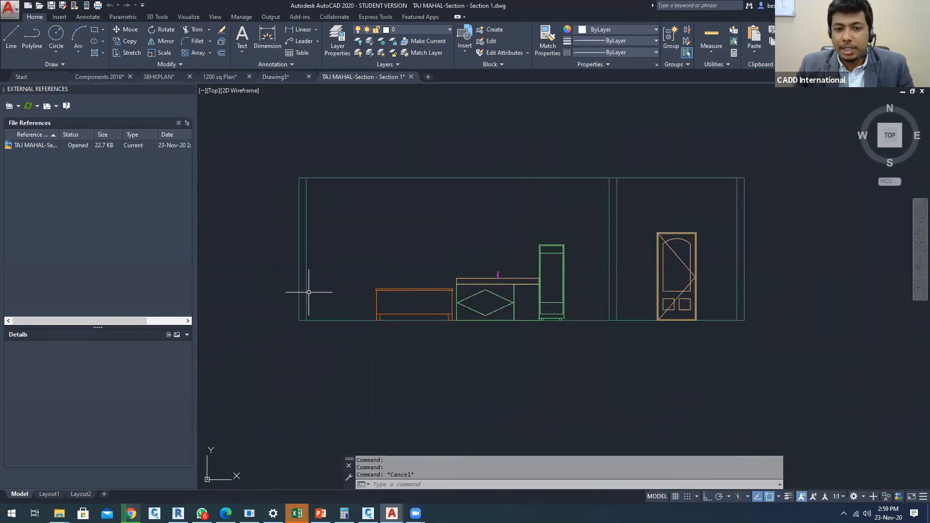
{"action": "scroll", "coordinate": [414, 256], "scroll_direction": "down", "scroll_amount": 4}
{"action": "scroll", "coordinate": [565, 286], "scroll_direction": "up", "scroll_amount": 6}
{"action": "middle_click_drag", "start_coordinate": [565, 287], "coordinate": [733, 332]}
{"action": "scroll", "coordinate": [431, 277], "scroll_direction": "down", "scroll_amount": 4}
{"action": "scroll", "coordinate": [431, 278], "scroll_direction": "down", "scroll_amount": 8}
Examine the front elevation above the floor plan in the 3BHKPLAN drawing for comparison
{"action": "left_click", "coordinate": [167, 76]}
{"action": "scroll", "coordinate": [475, 300], "scroll_direction": "down", "scroll_amount": 3}
{"action": "scroll", "coordinate": [511, 252], "scroll_direction": "up", "scroll_amount": 5}
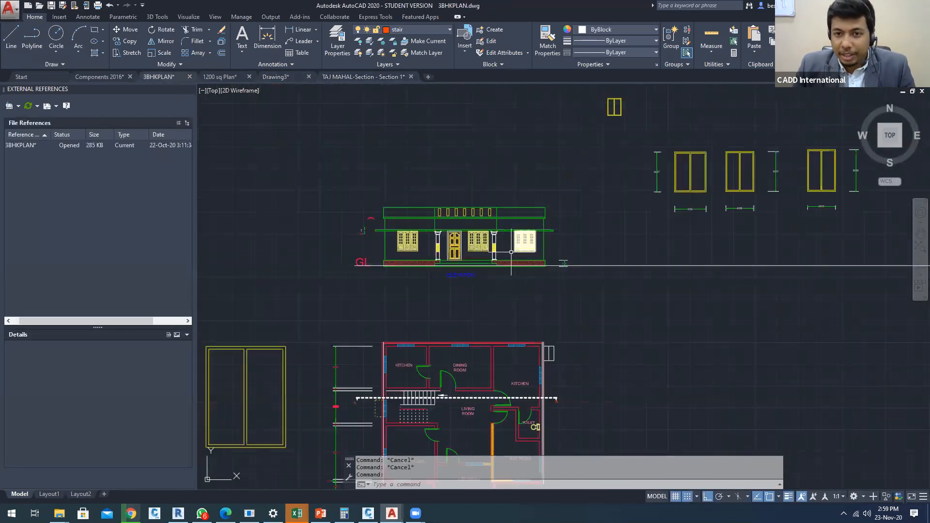
{"action": "scroll", "coordinate": [477, 253], "scroll_direction": "up", "scroll_amount": 2}
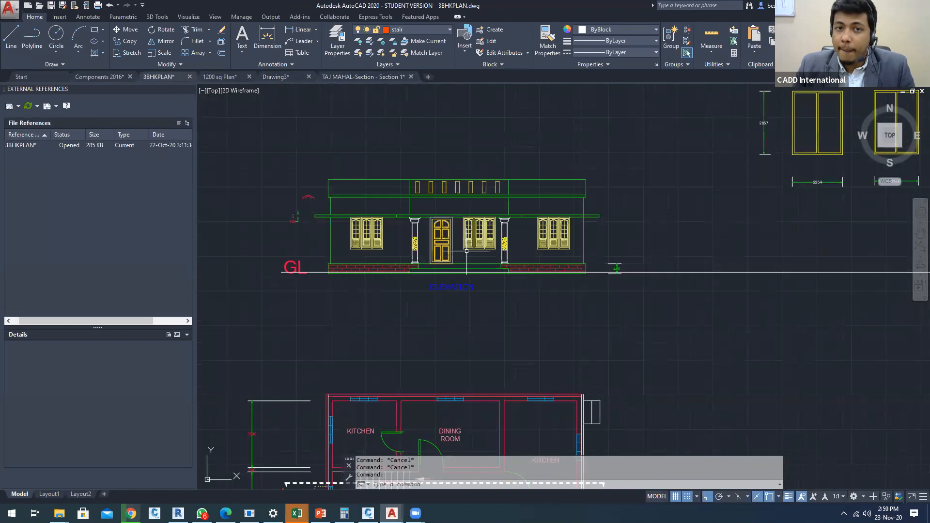
{"action": "scroll", "coordinate": [458, 250], "scroll_direction": "up", "scroll_amount": 4}
{"action": "middle_click_drag", "start_coordinate": [454, 251], "coordinate": [550, 298]}
Return to the TAJ MAHAL section drawing and review its list of layers
{"action": "left_click", "coordinate": [364, 77]}
{"action": "middle_click_drag", "start_coordinate": [544, 200], "coordinate": [486, 200]}
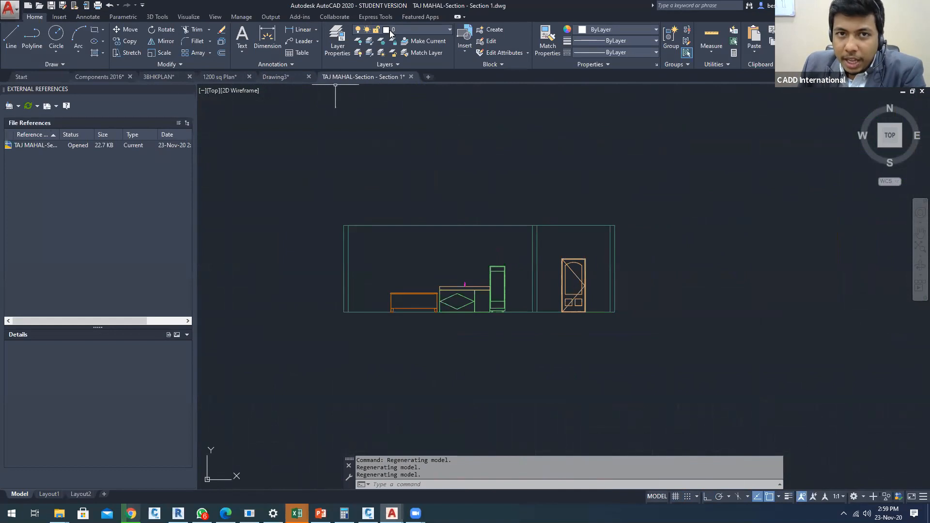
{"action": "left_click", "coordinate": [419, 30]}
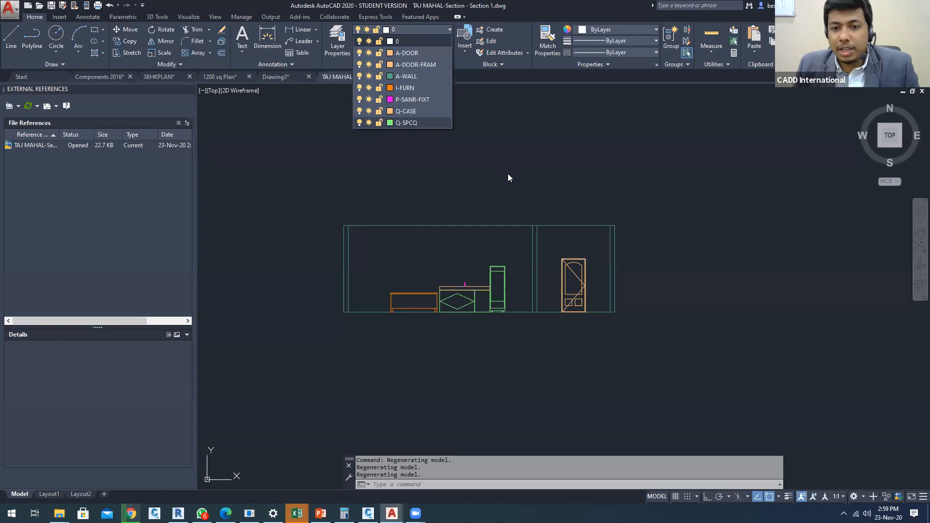
{"action": "scroll", "coordinate": [650, 191], "scroll_direction": "down", "scroll_amount": 6}
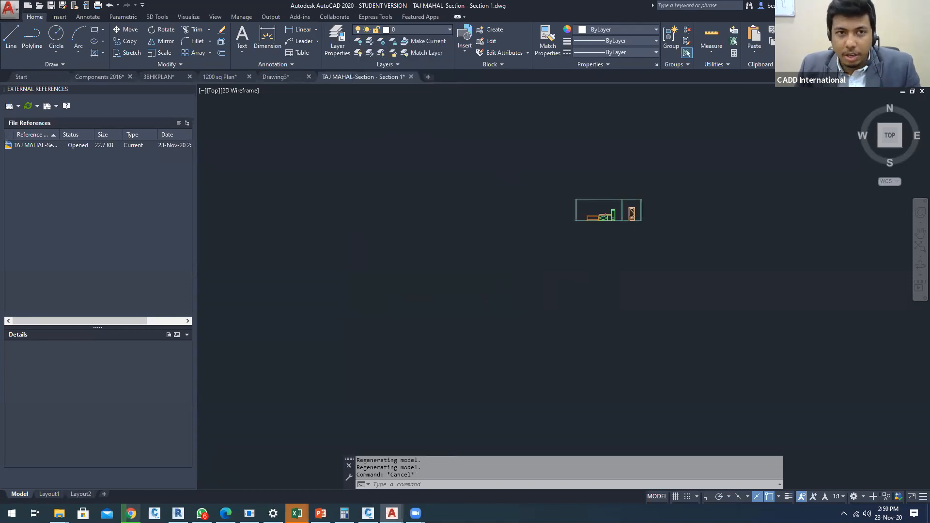
Look over the drawing sheets, component blocks and paper-size frames in the Components 2016 drawing
{"action": "left_click", "coordinate": [113, 77]}
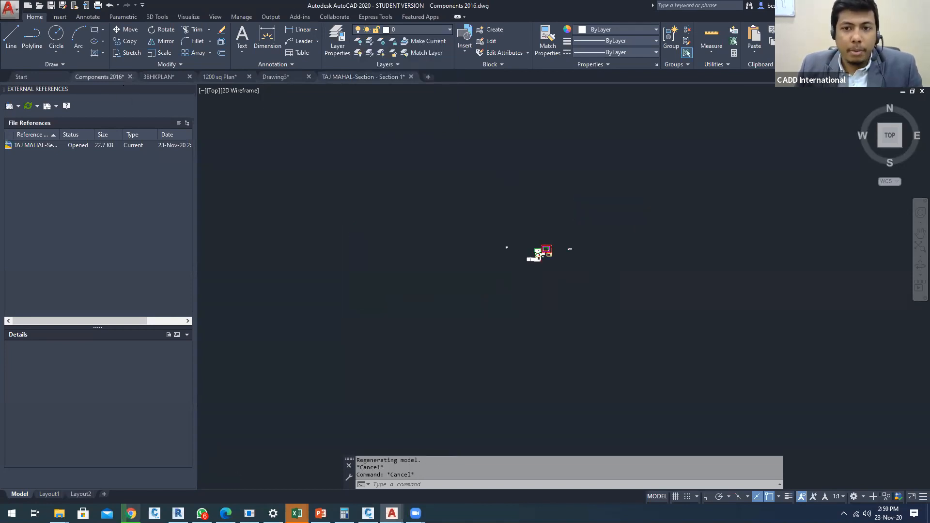
{"action": "scroll", "coordinate": [573, 246], "scroll_direction": "up", "scroll_amount": 10}
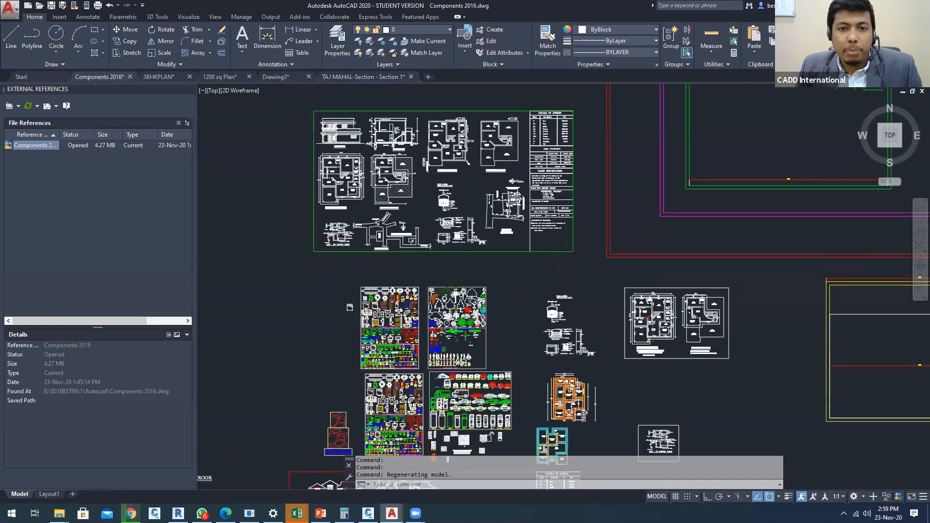
{"action": "scroll", "coordinate": [537, 291], "scroll_direction": "up", "scroll_amount": 2}
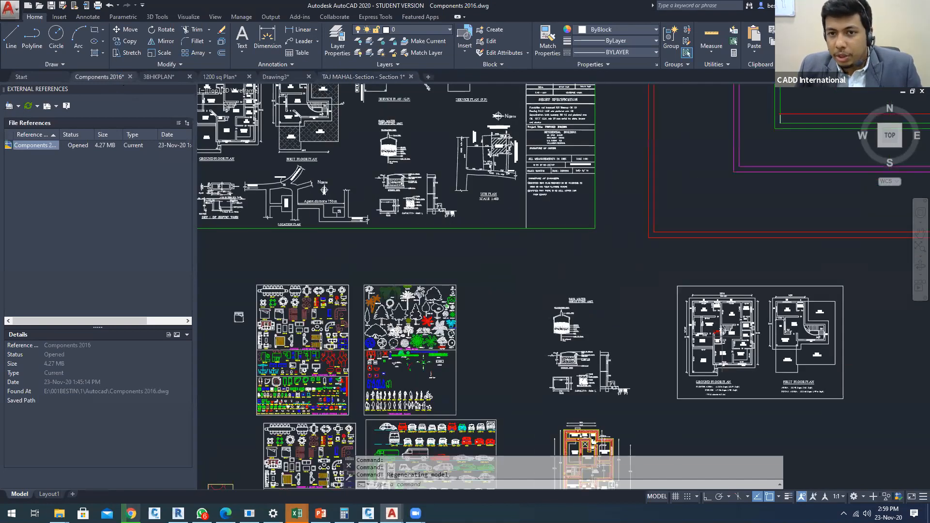
{"action": "scroll", "coordinate": [535, 291], "scroll_direction": "up", "scroll_amount": 2}
{"action": "scroll", "coordinate": [332, 280], "scroll_direction": "down", "scroll_amount": 6}
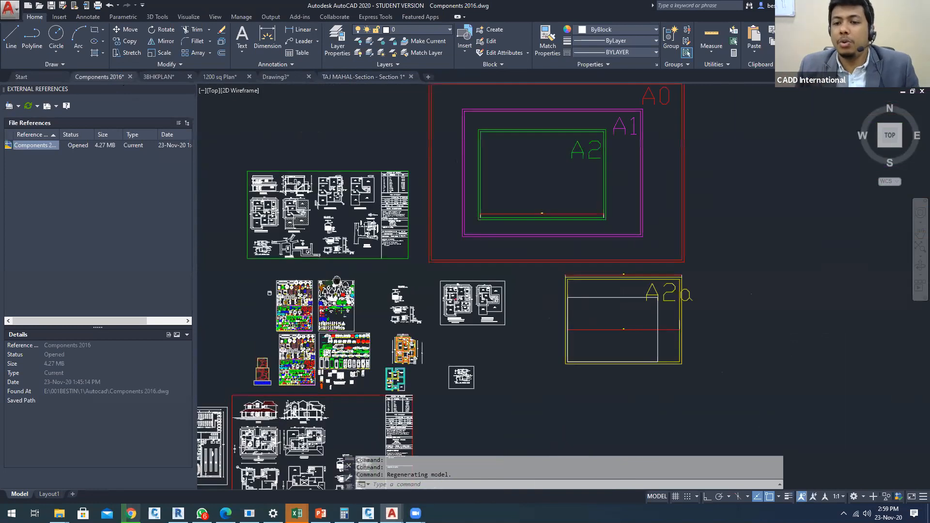
{"action": "mouse_move", "coordinate": [336, 280]}
{"action": "middle_mouse_down"}
{"action": "mouse_move", "coordinate": [398, 275]}
{"action": "mouse_move", "coordinate": [506, 217]}
{"action": "mouse_move", "coordinate": [450, 193]}
{"action": "middle_mouse_up"}
{"action": "scroll", "coordinate": [398, 276], "scroll_direction": "up", "scroll_amount": 2}
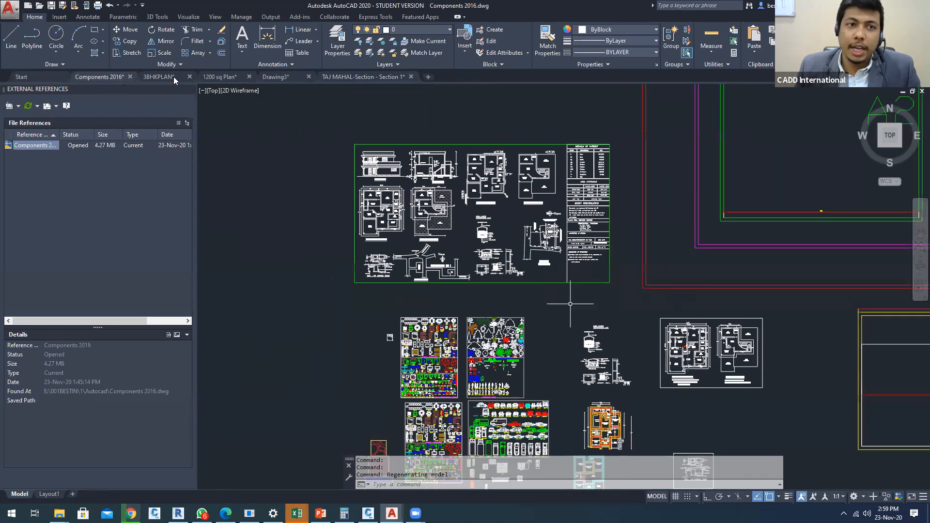
{"action": "left_click", "coordinate": [220, 76]}
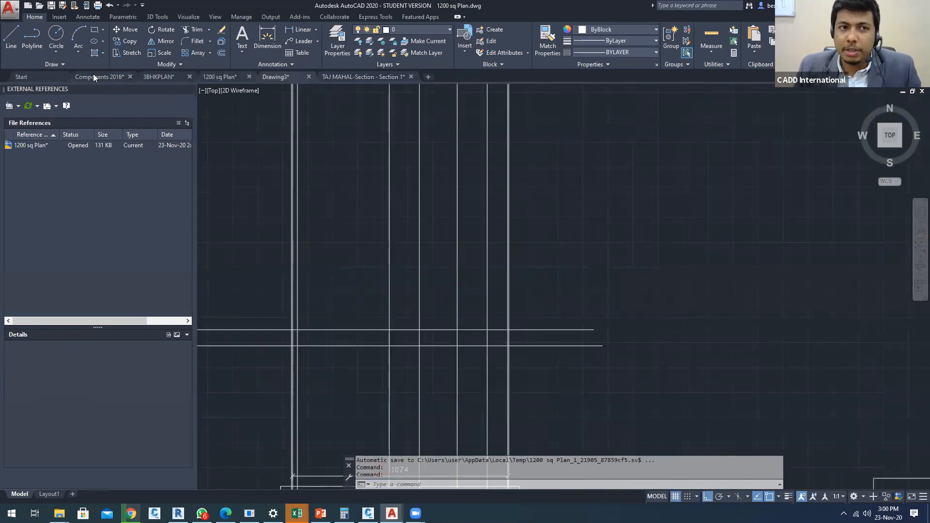
{"action": "key", "text": "ctrl+Tab"}
{"action": "scroll", "coordinate": [432, 315], "scroll_direction": "up", "scroll_amount": 5}
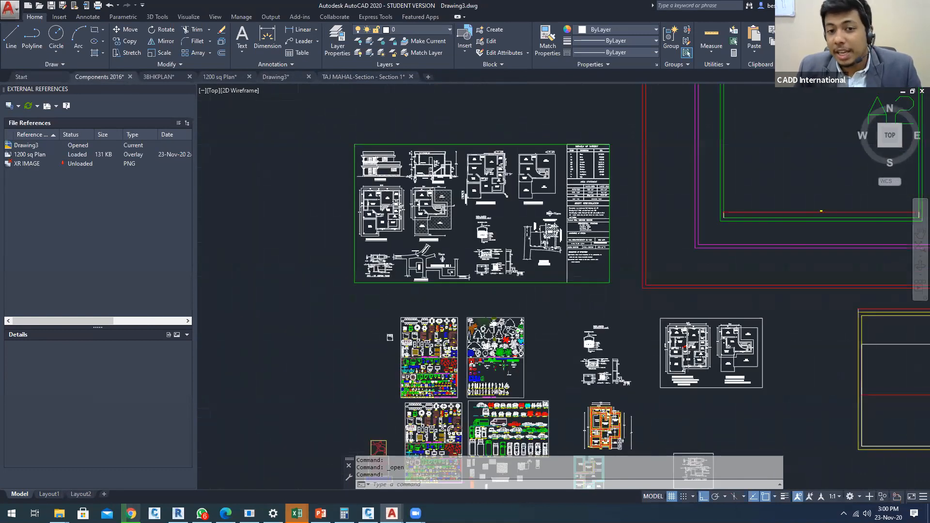
{"action": "key", "text": "ctrl+Tab"}
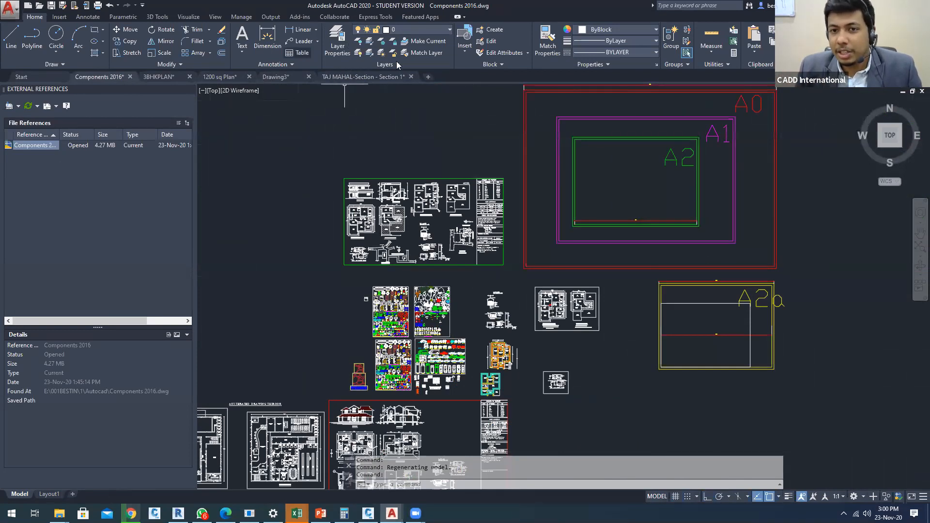
Review the plot settings in the Components 2016 drawing's Layer Properties Manager, trying to toggle plotting of the Defpoints layer
{"action": "left_click", "coordinate": [337, 41]}
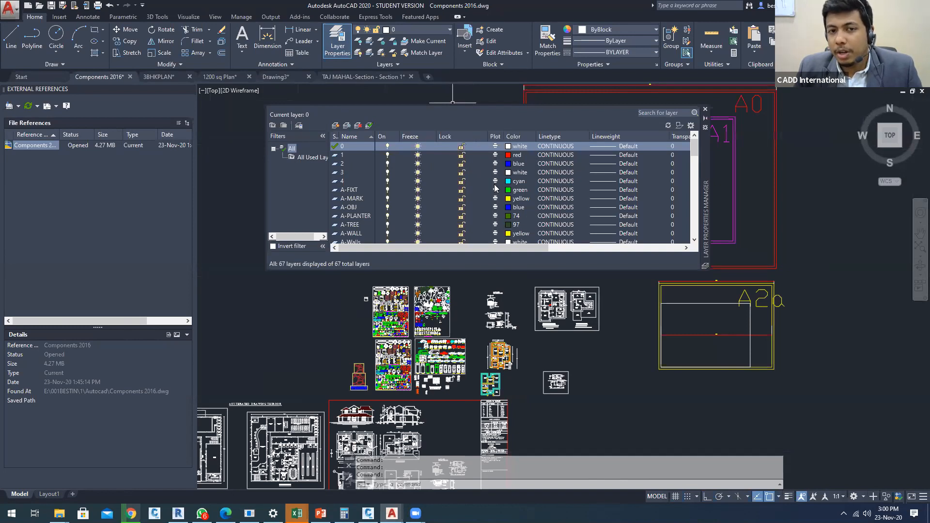
{"action": "scroll", "coordinate": [494, 184], "scroll_direction": "down", "scroll_amount": 3}
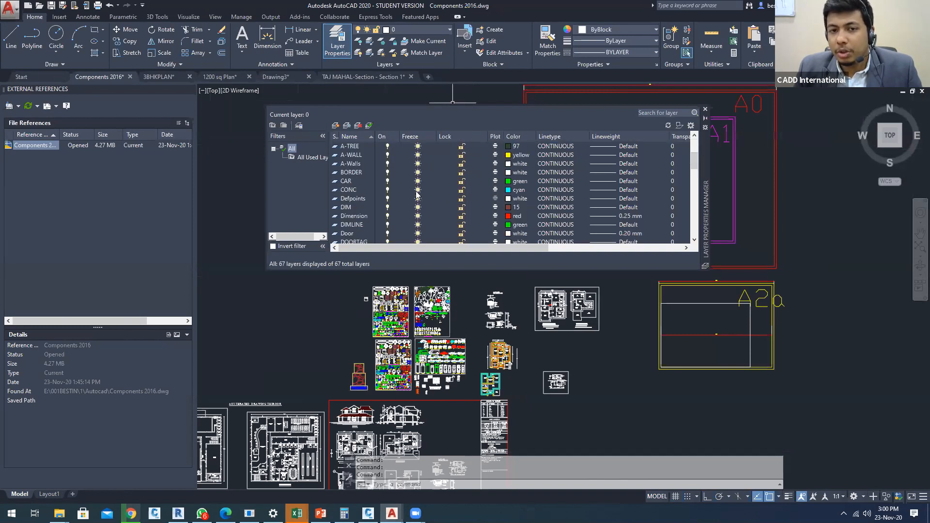
{"action": "scroll", "coordinate": [383, 198], "scroll_direction": "right", "scroll_amount": 3}
{"action": "left_click", "coordinate": [383, 199]}
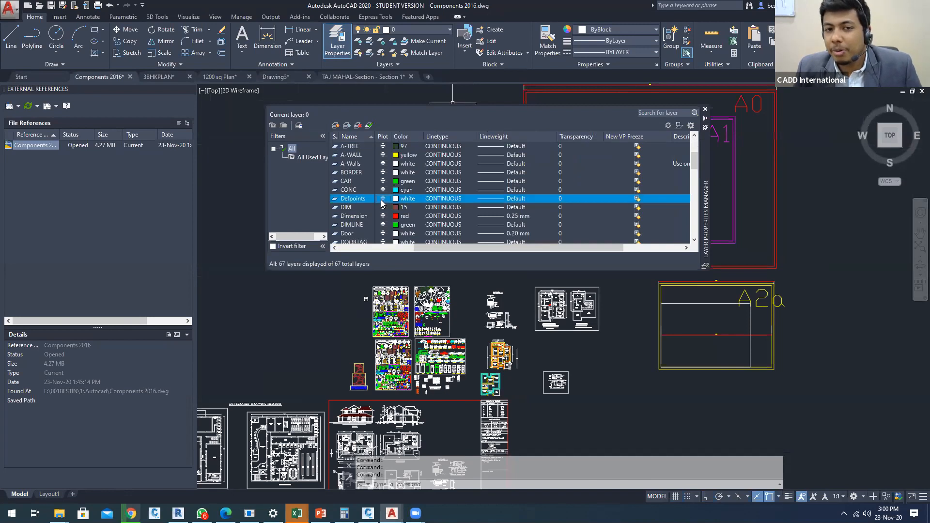
{"action": "left_click", "coordinate": [382, 200]}
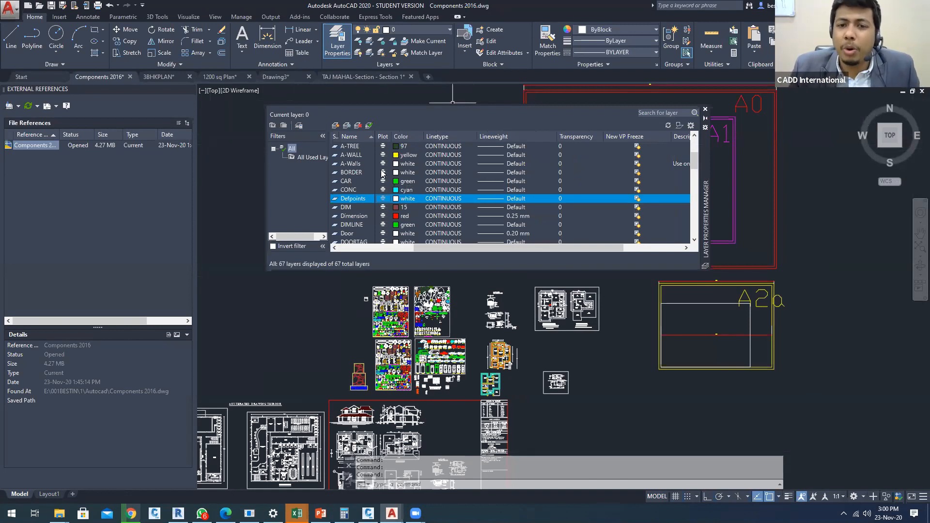
{"action": "scroll", "coordinate": [383, 173], "scroll_direction": "up", "scroll_amount": 3}
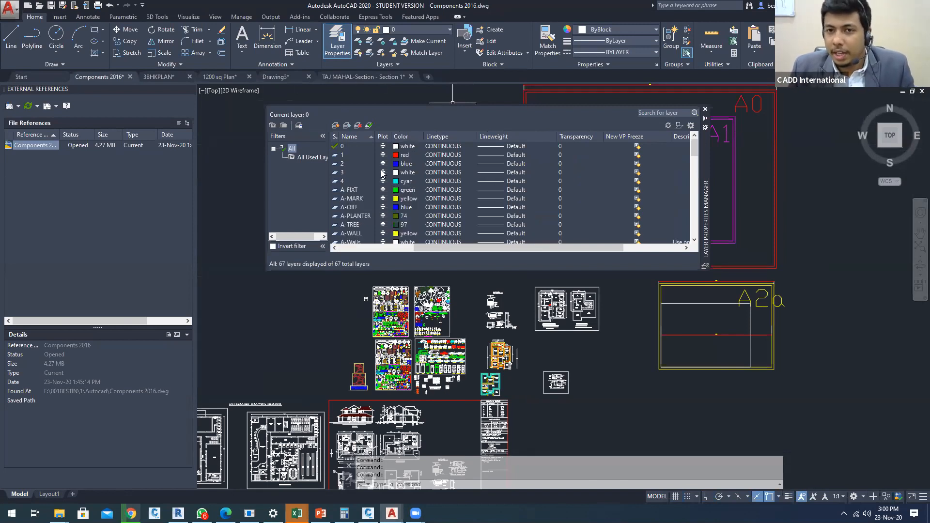
{"action": "left_click", "coordinate": [706, 109]}
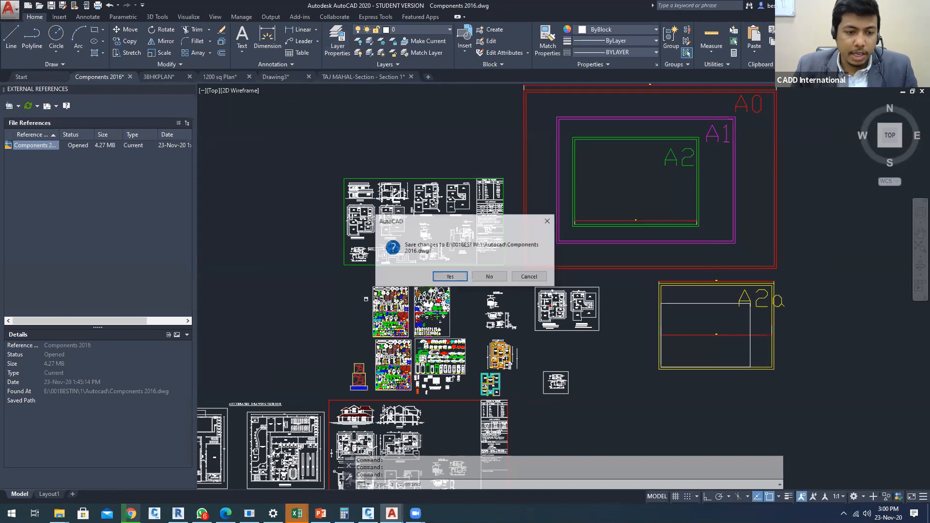
{"action": "key", "text": "Escape"}
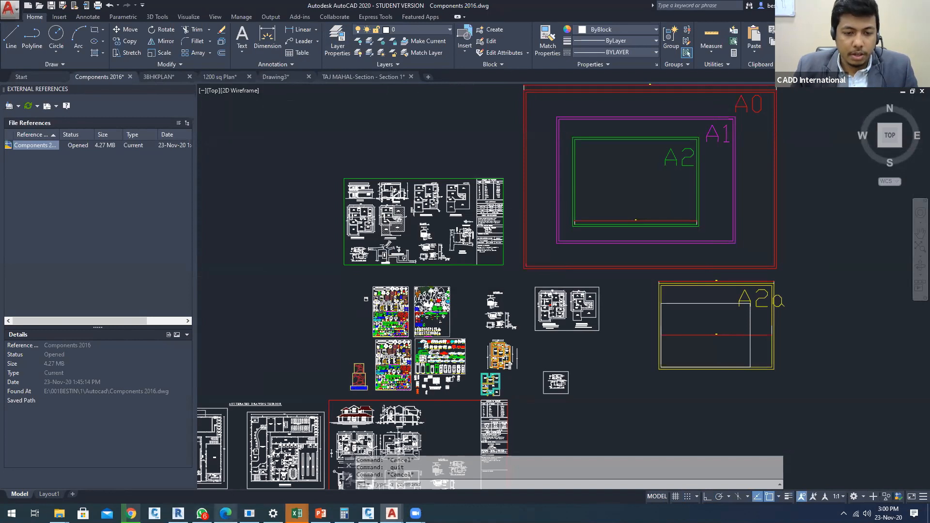
{"action": "left_click", "coordinate": [225, 514]}
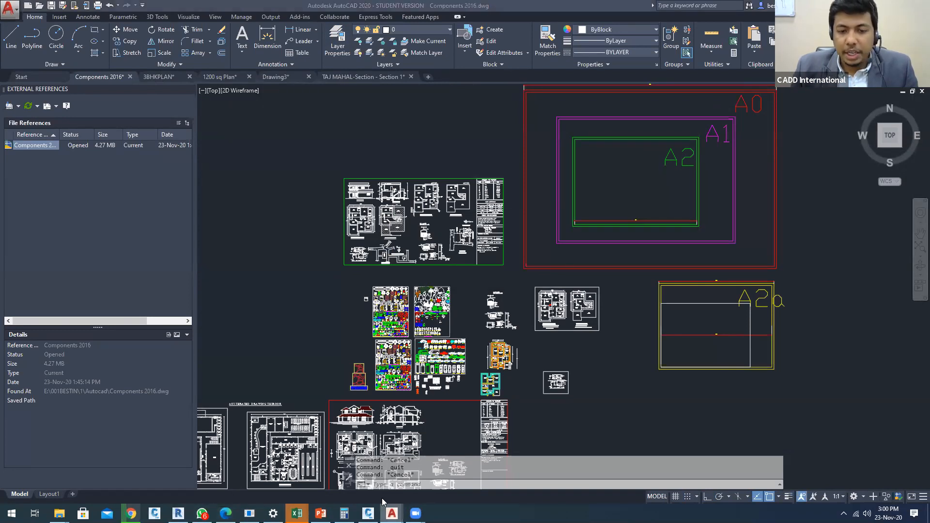